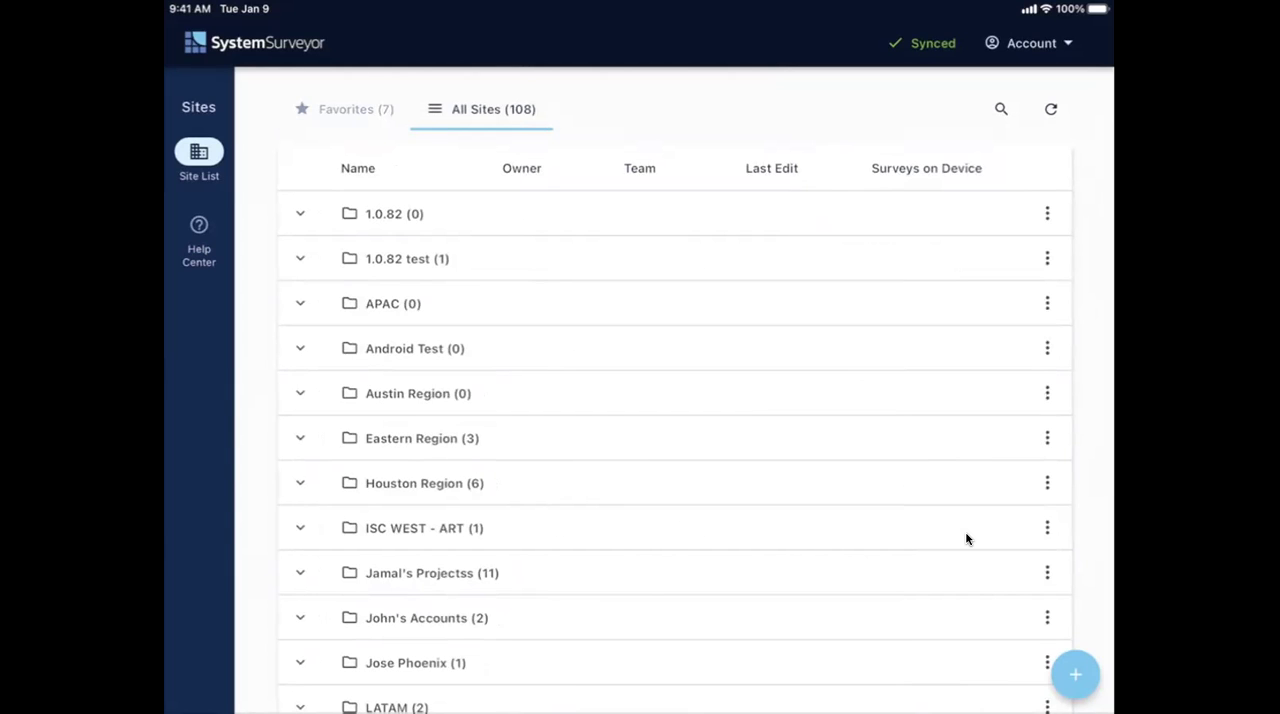
- Review the full site list and the team choices in the new-site form, leaving the form without creating a site
scroll(966, 539, down, 10)
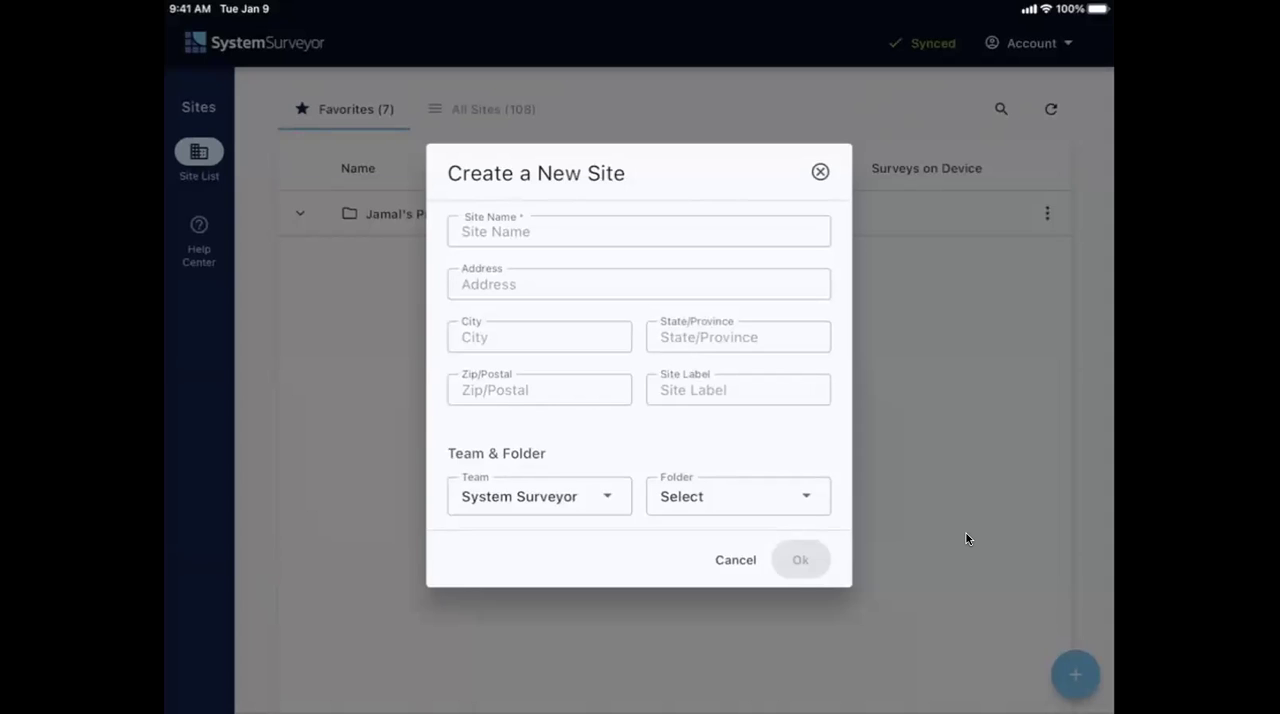
click(539, 496)
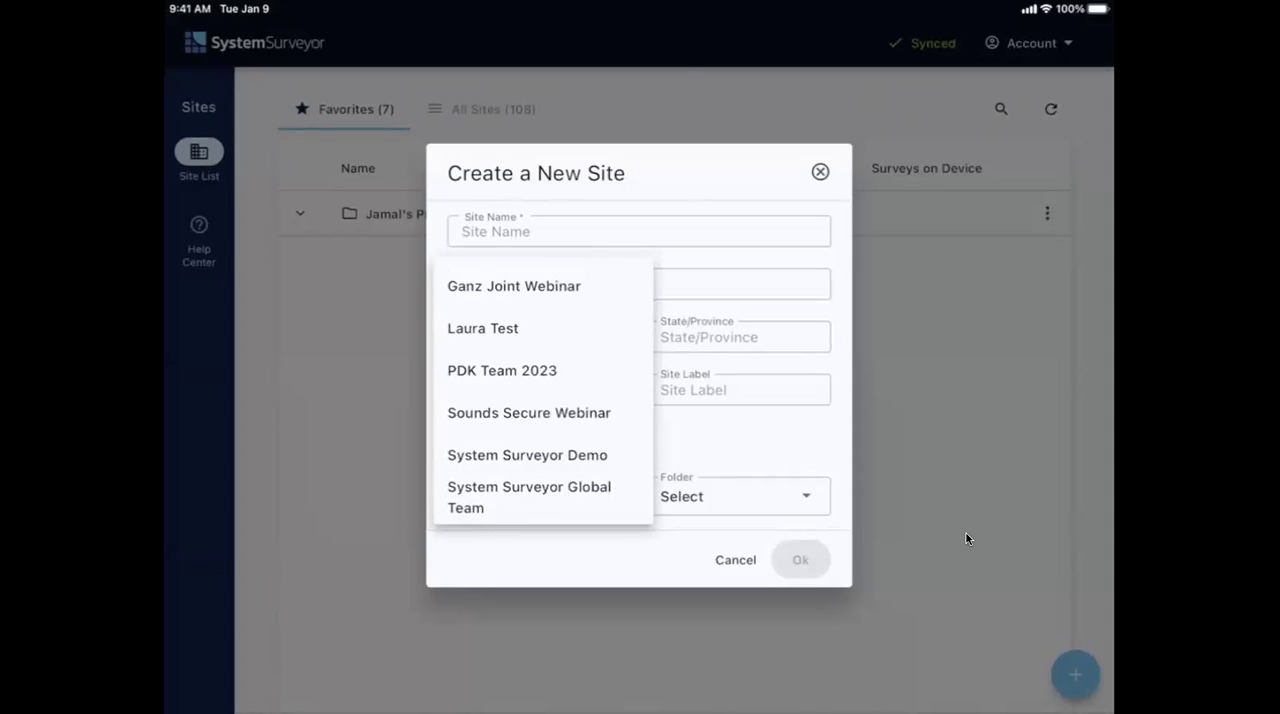
click(540, 497)
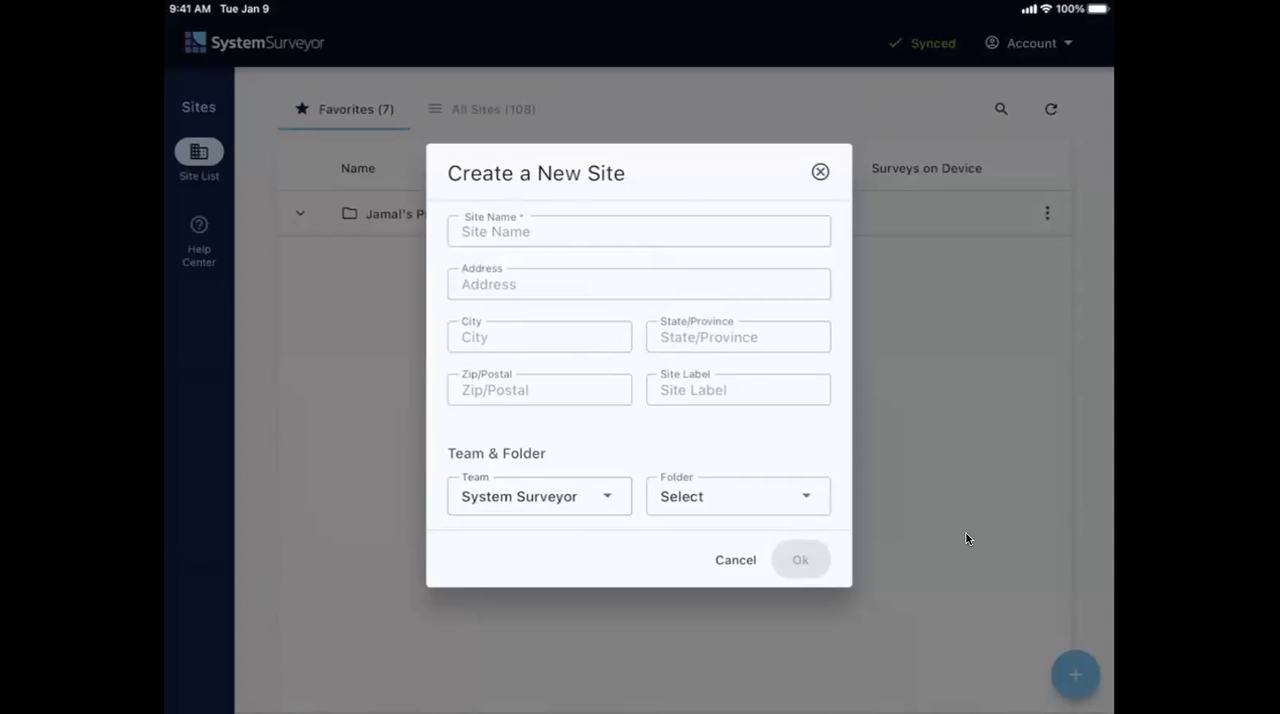
click(820, 171)
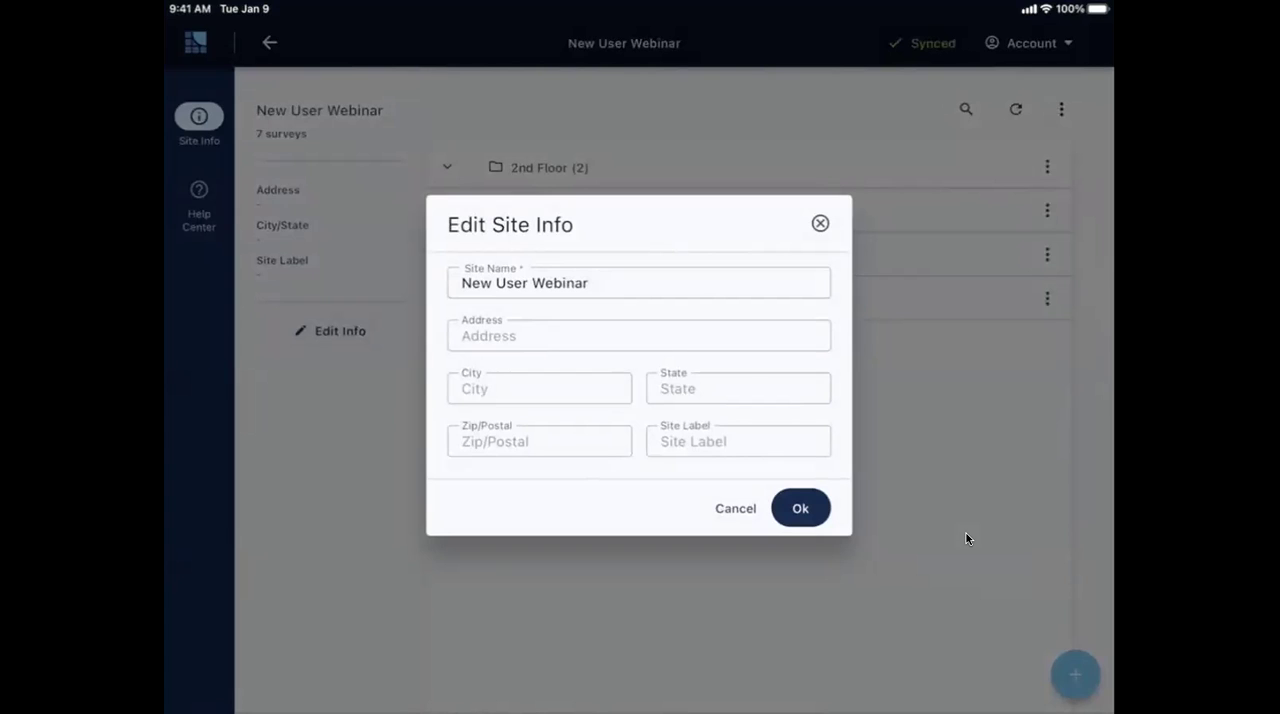
- Look over the New User Webinar site's info form, survey search and link-sharing option without changing anything
click(966, 539)
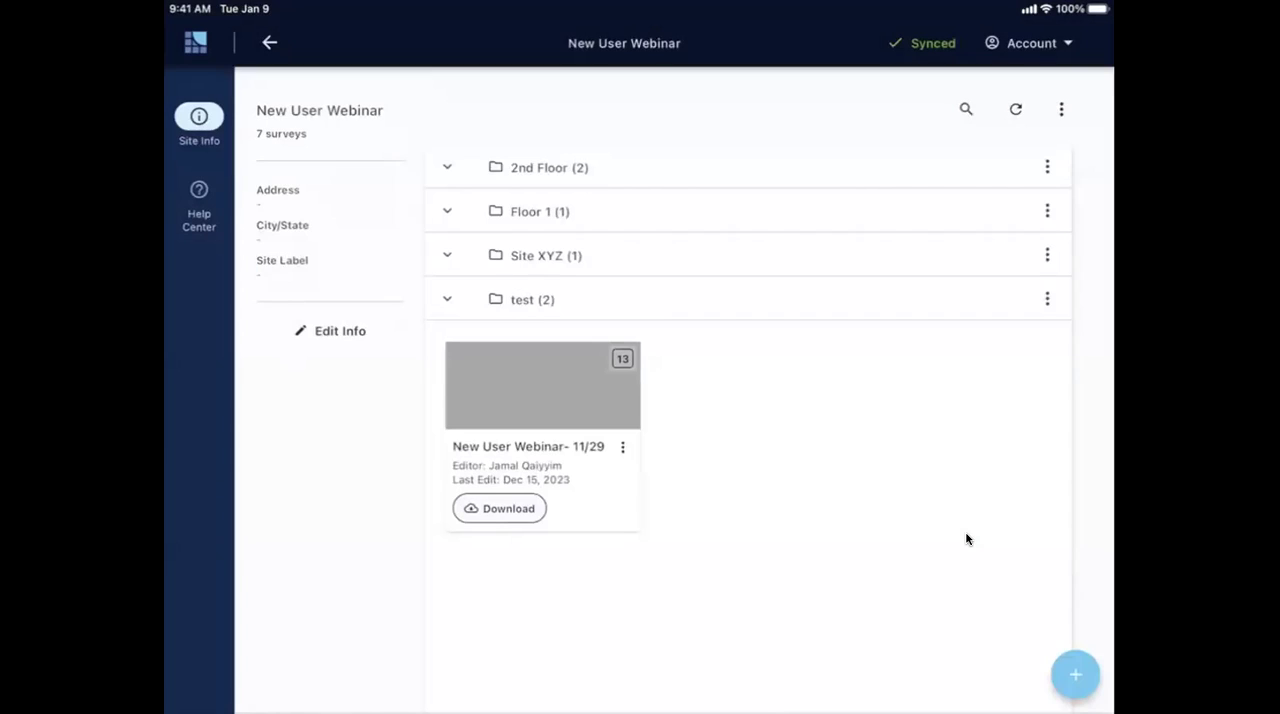
click(966, 109)
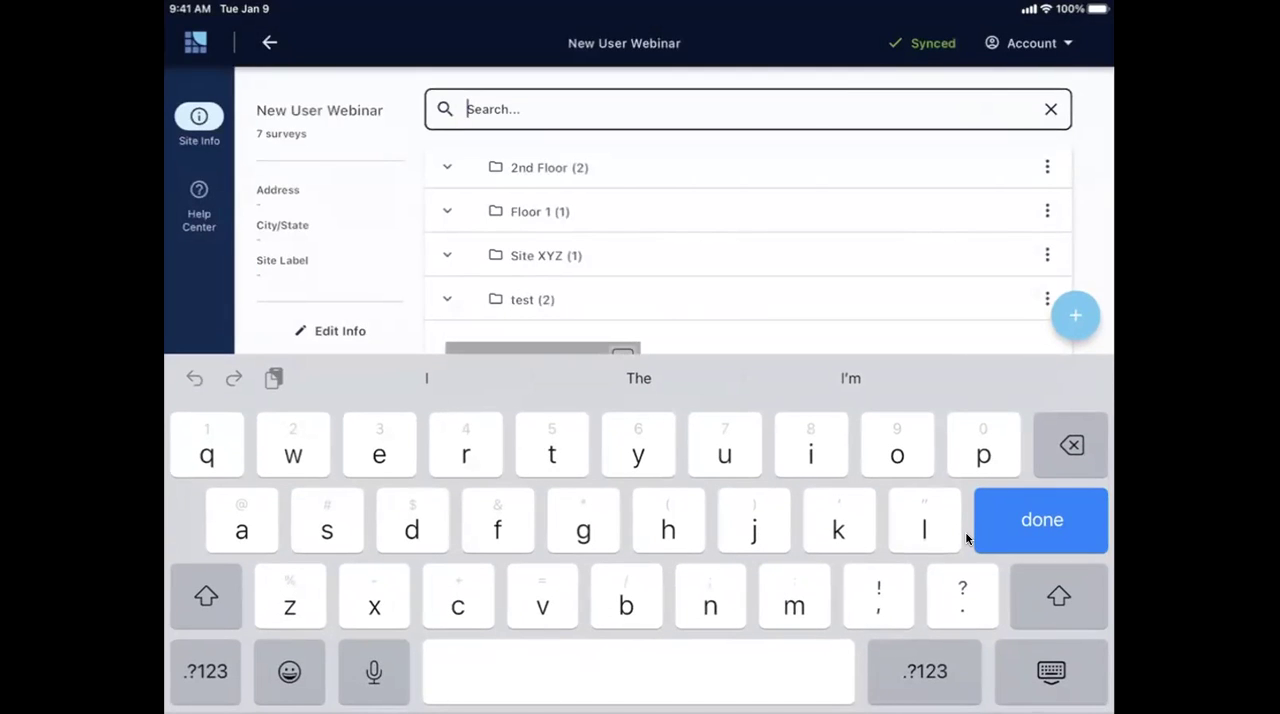
click(1042, 520)
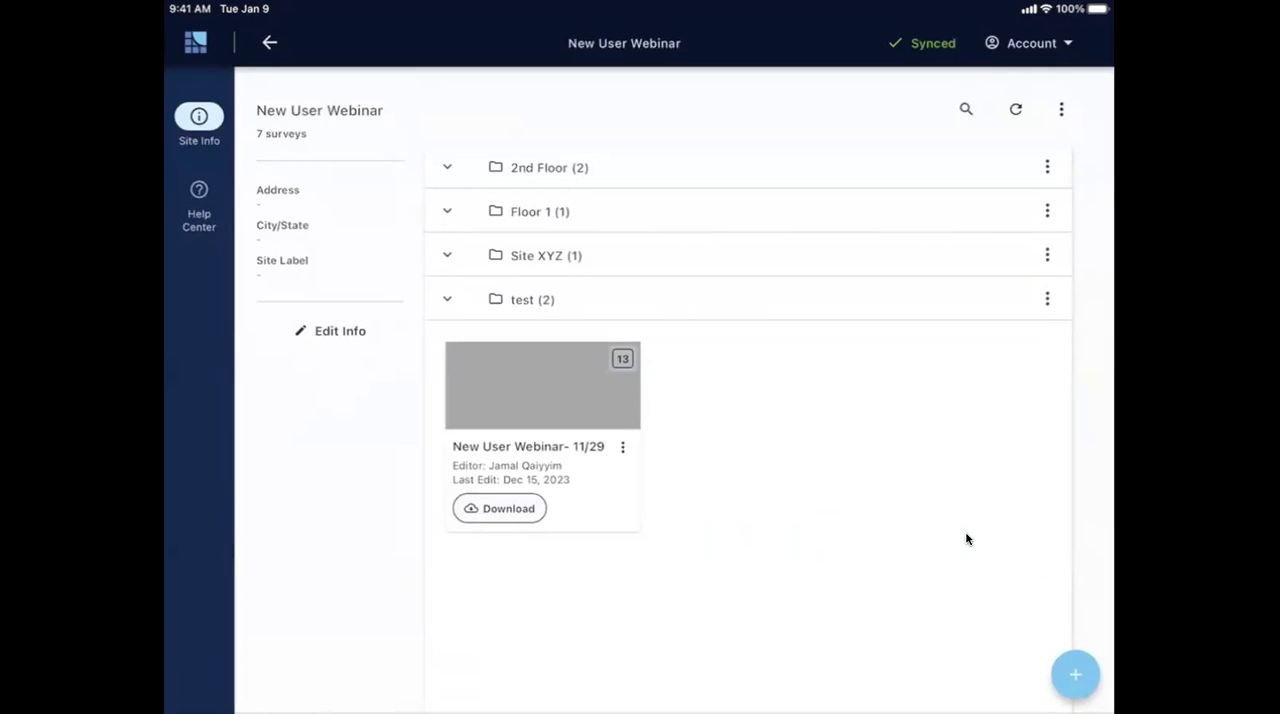
click(1061, 109)
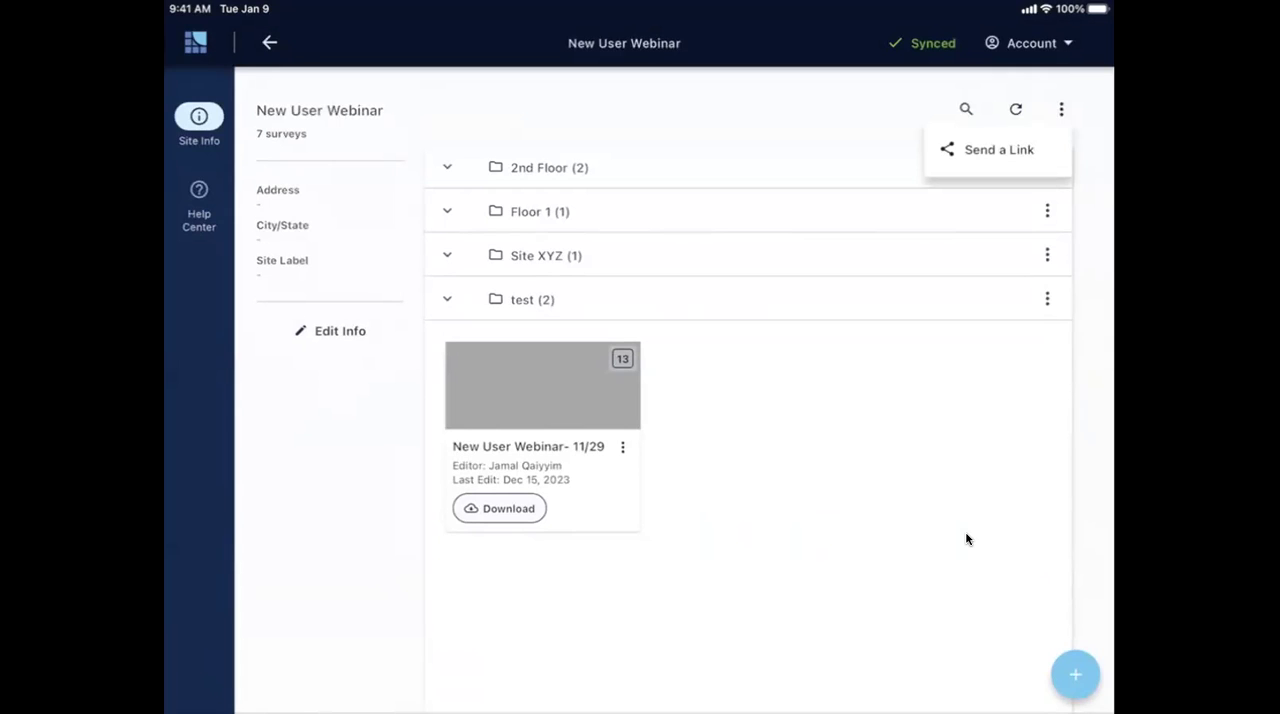
click(966, 539)
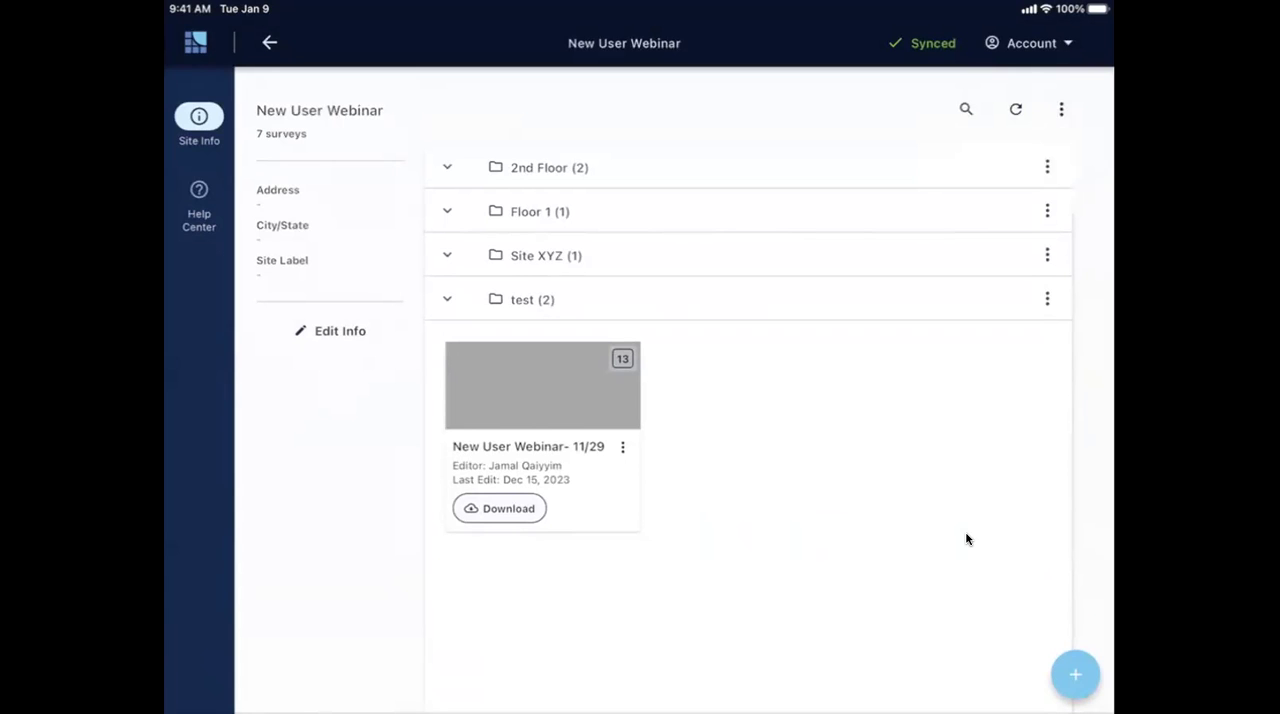
- Start a new survey in the New User Webinar site, using the last floor plan image in the photo gallery as its source
click(1075, 675)
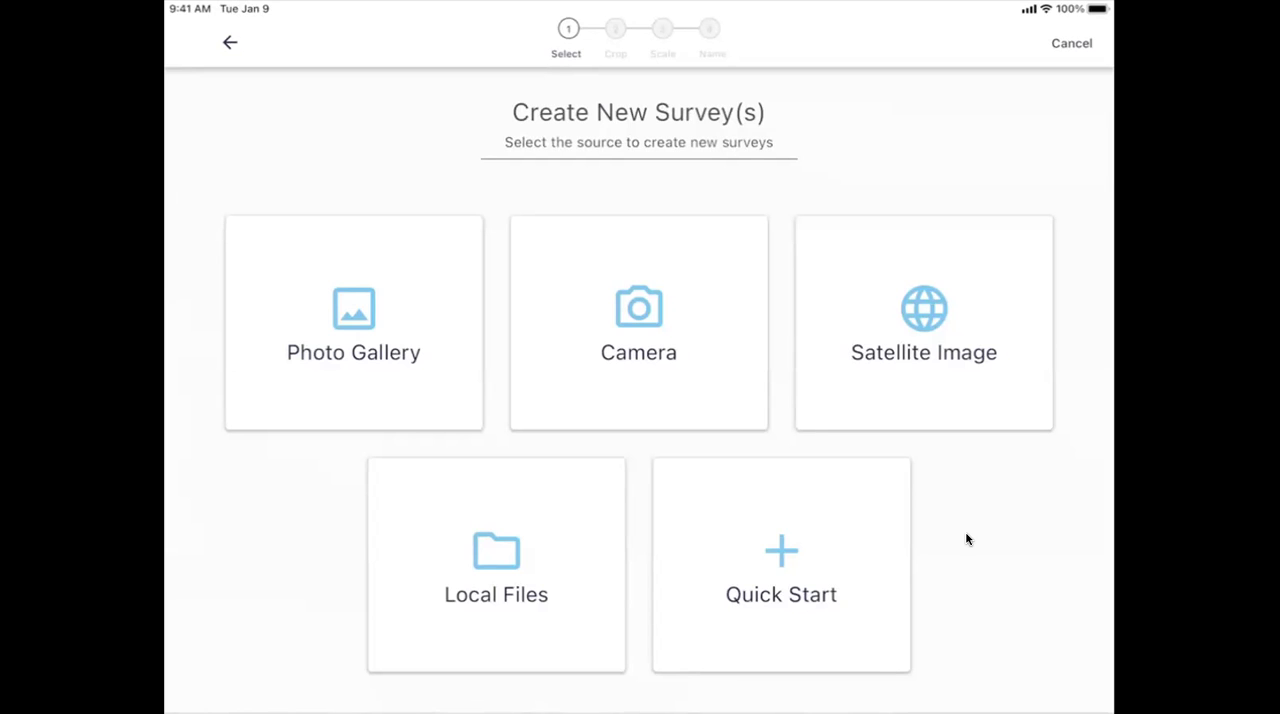
scroll(967, 539, down, 15)
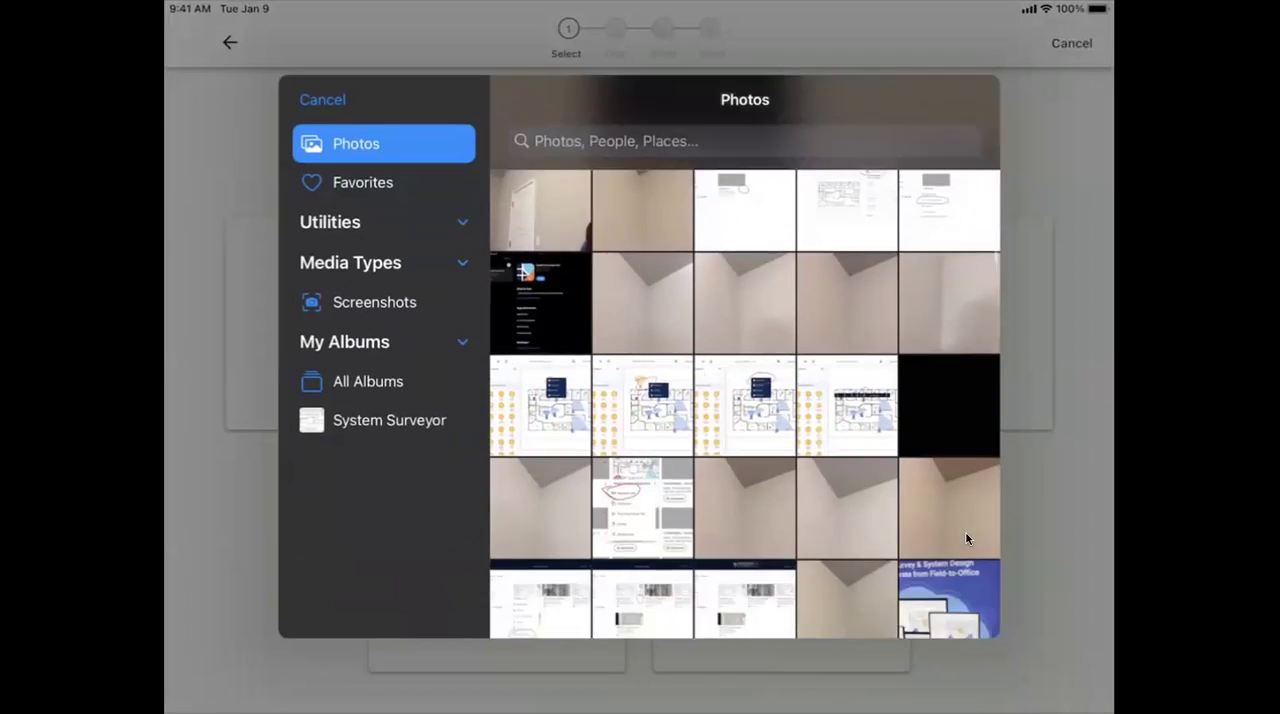
scroll(967, 539, down, 10)
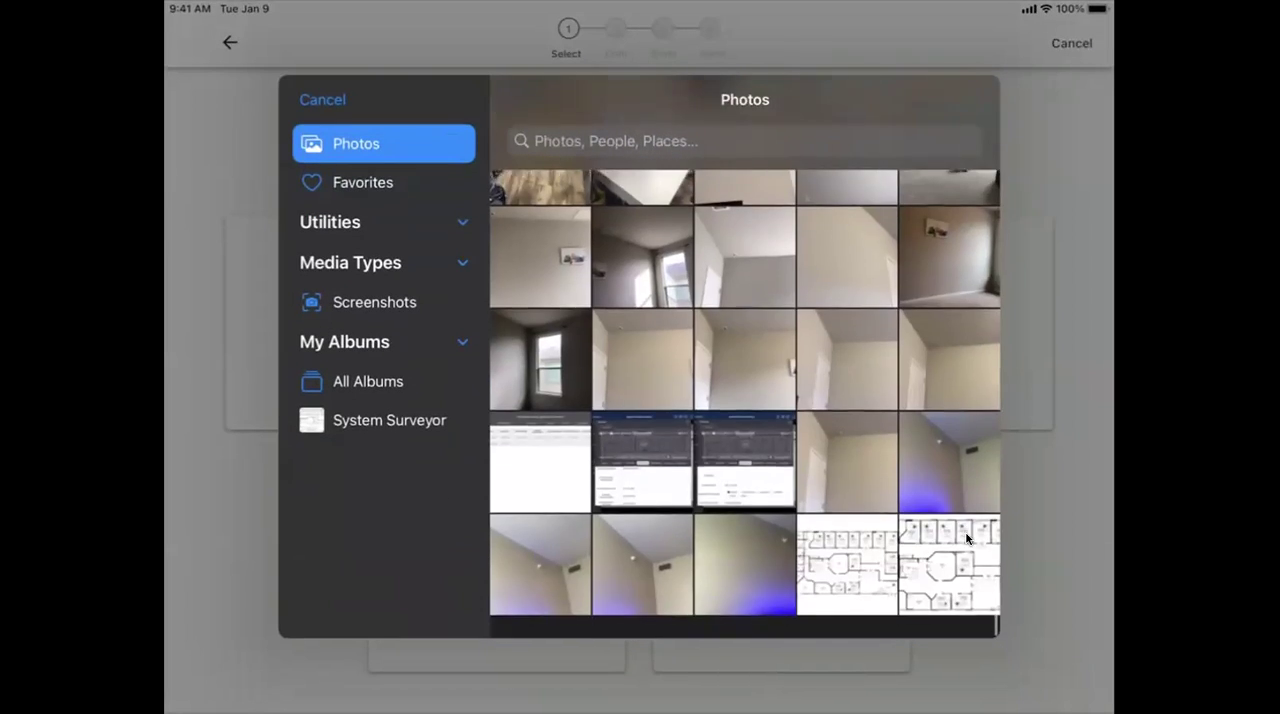
click(967, 545)
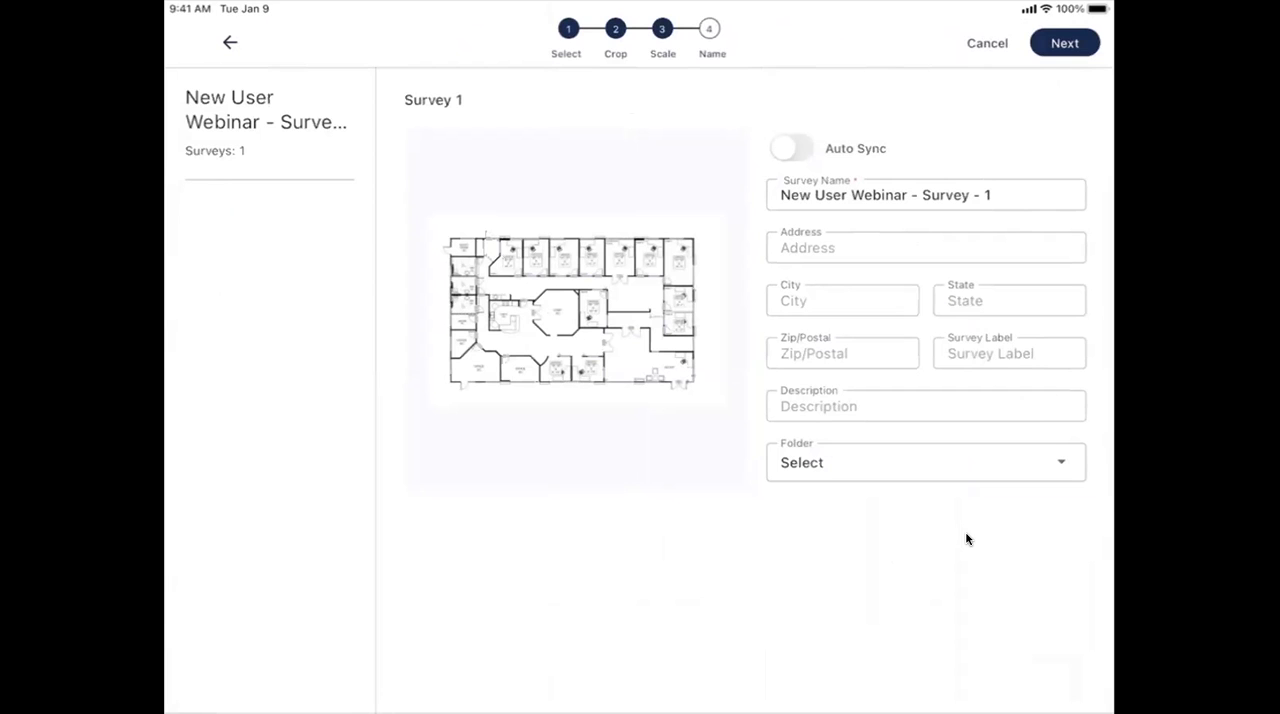
- Name the new survey "New User Webinar - 01/10"
key(BackSpace)
key(BackSpace)
key(BackSpace)
key(BackSpace)
key(BackSpace)
key(BackSpace)
key(BackSpace)
key(BackSpace)
key(BackSpace)
key(BackSpace)
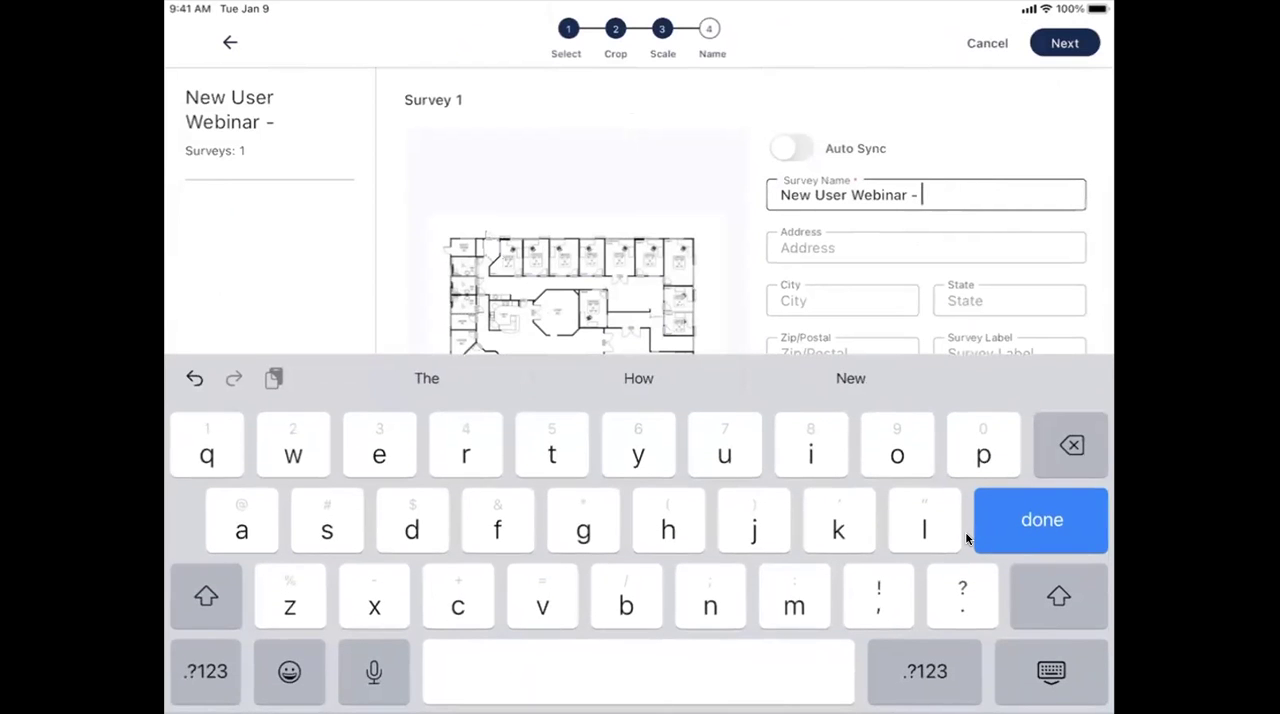
text(01/10)
click(968, 539)
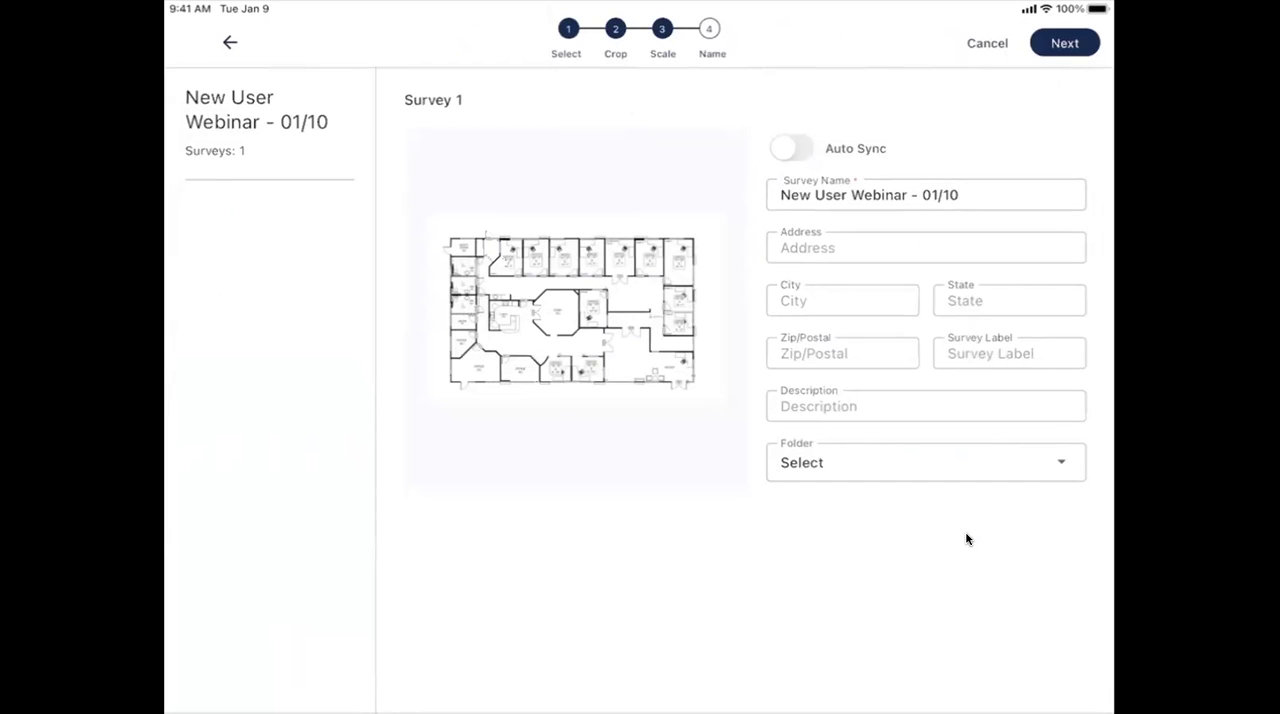
key(Escape)
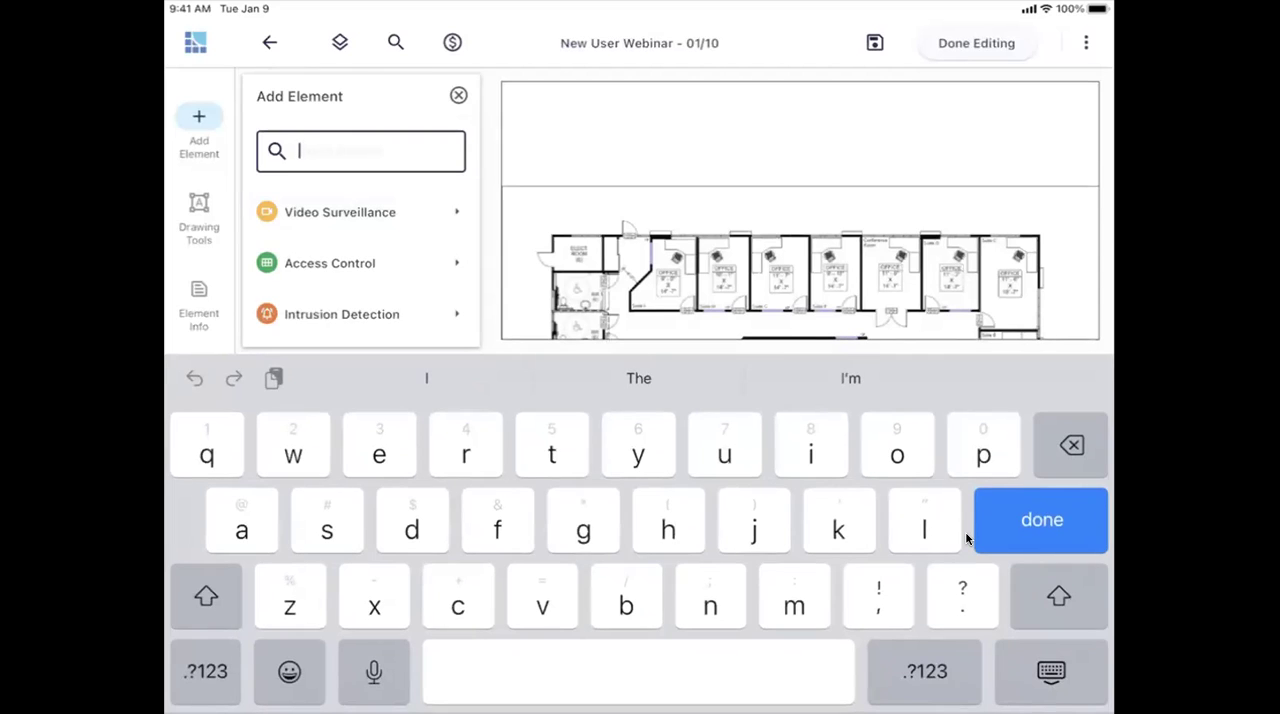
- Find the fixed camera element, place it at the lower-left corner of the reception area and aim its coverage into the room at about 38 ft
text(fixed)
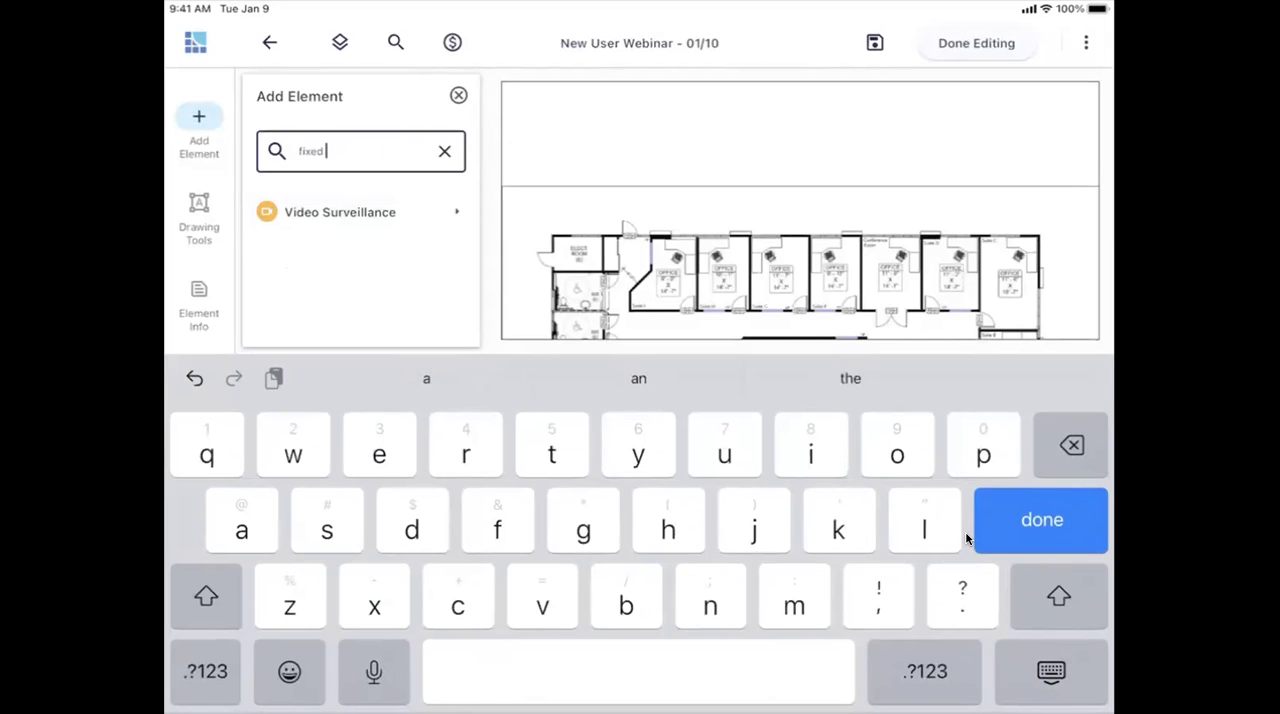
click(966, 539)
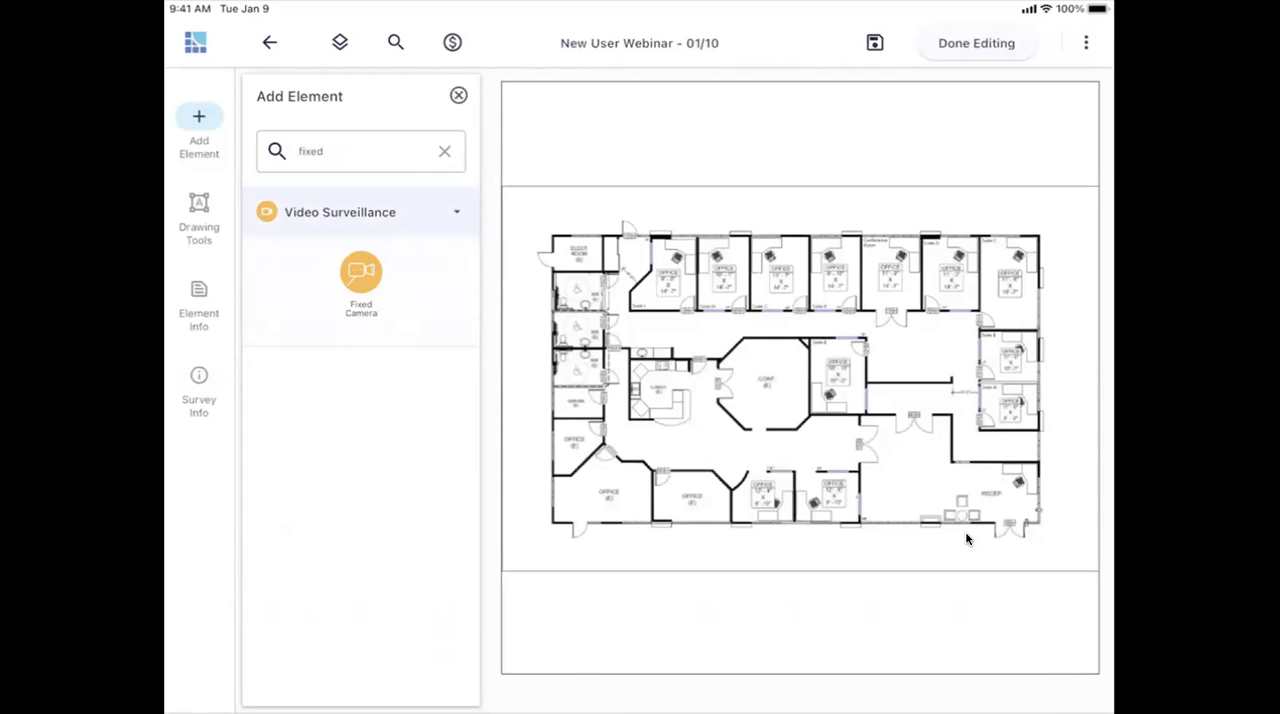
drag(361, 272, 864, 520)
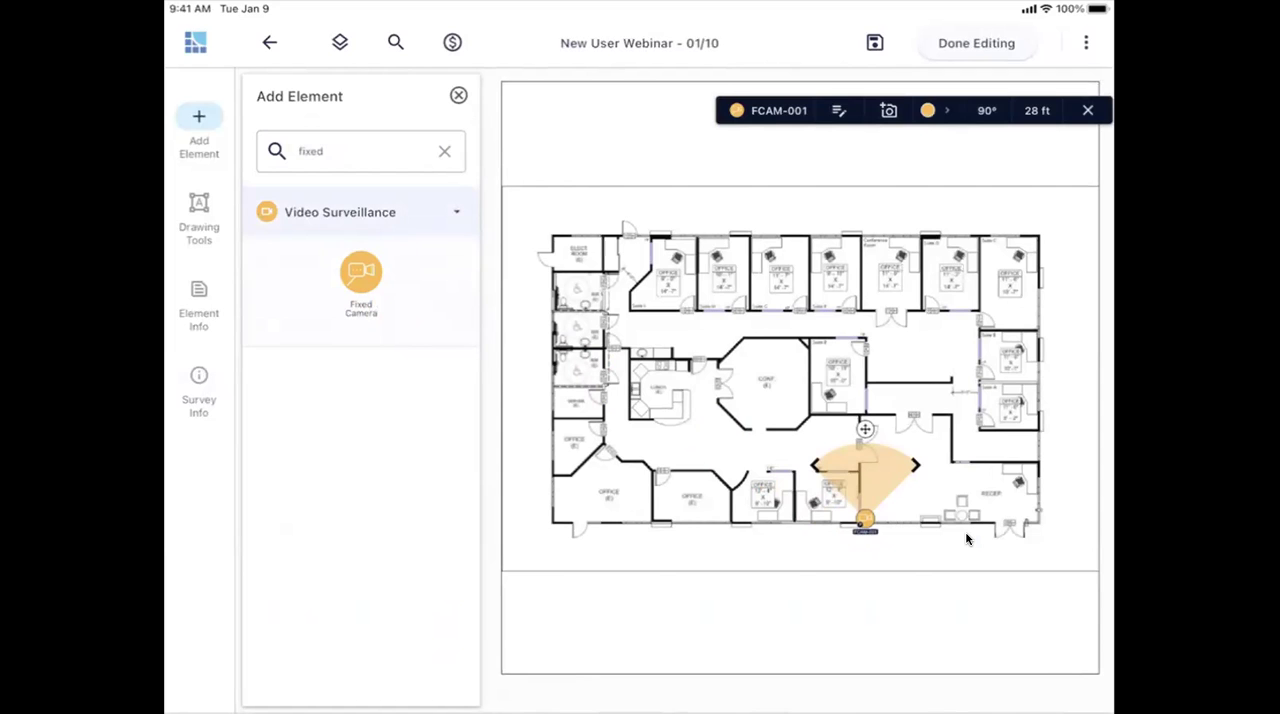
drag(865, 429, 948, 435)
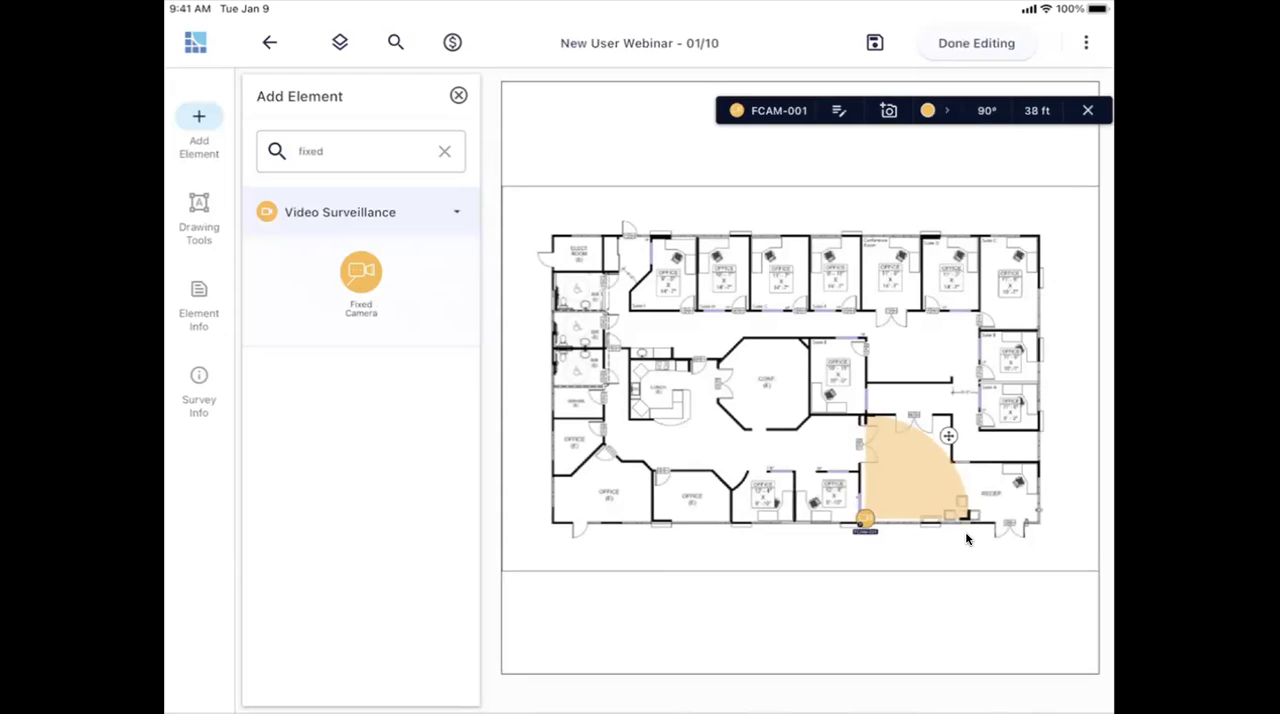
- Adjust the camera's coverage area, setting its range to 35 ft and its angle to 90°
drag(967, 515, 963, 547)
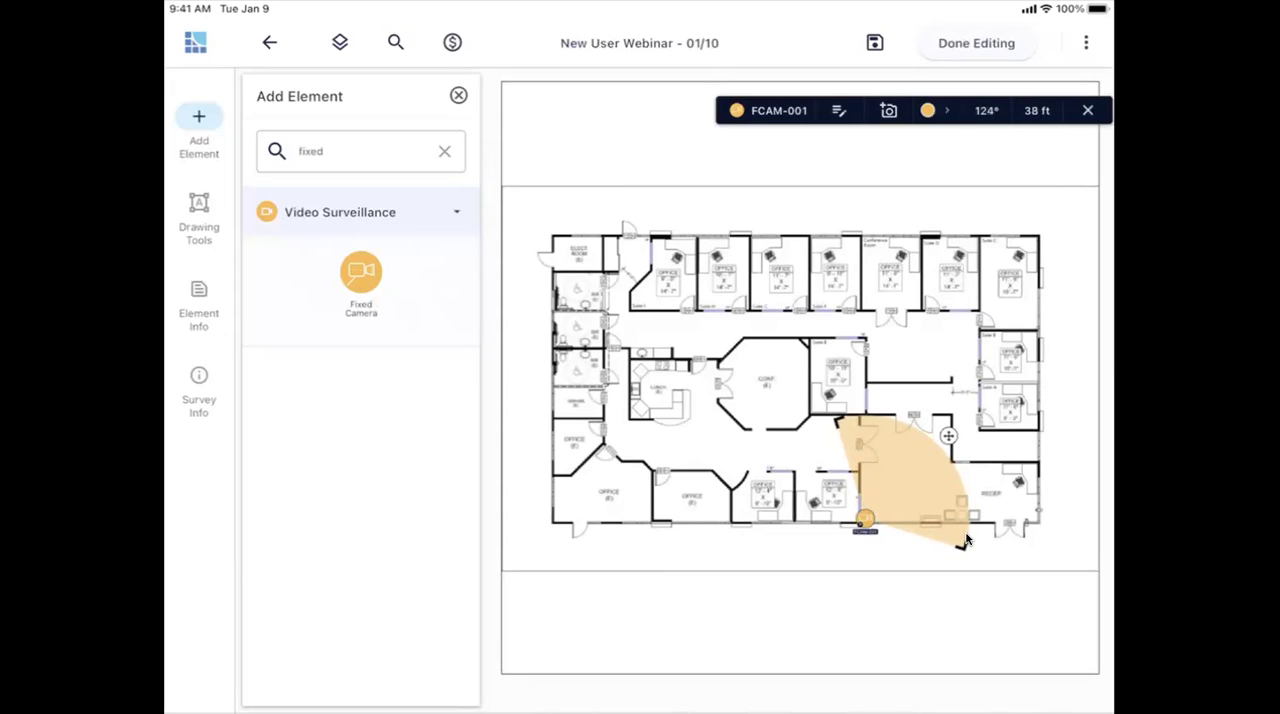
click(1037, 111)
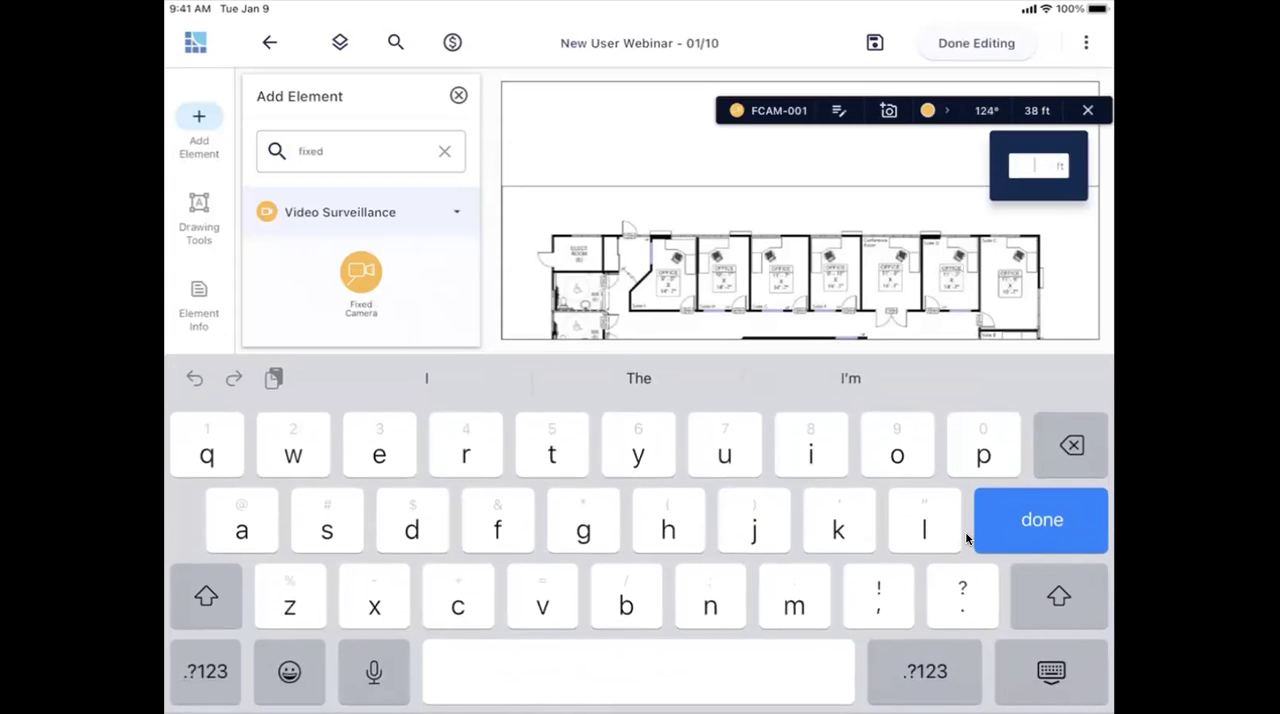
click(925, 671)
text(35)
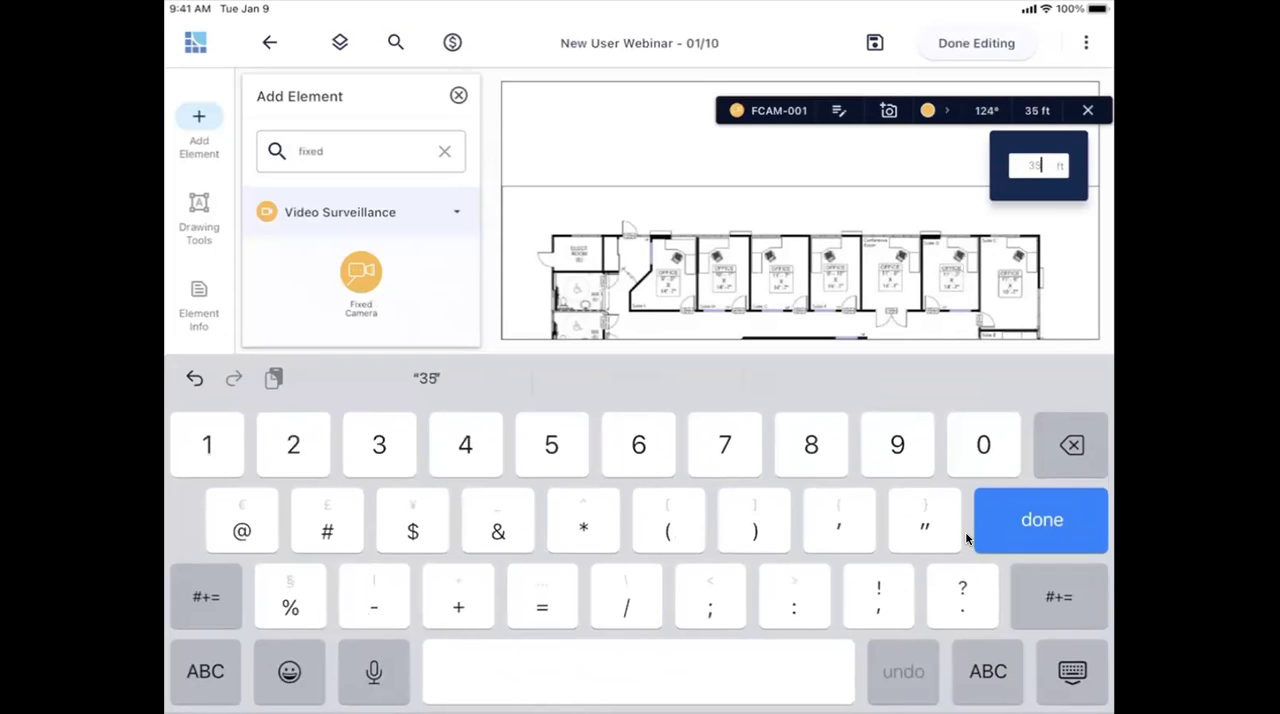
click(1041, 519)
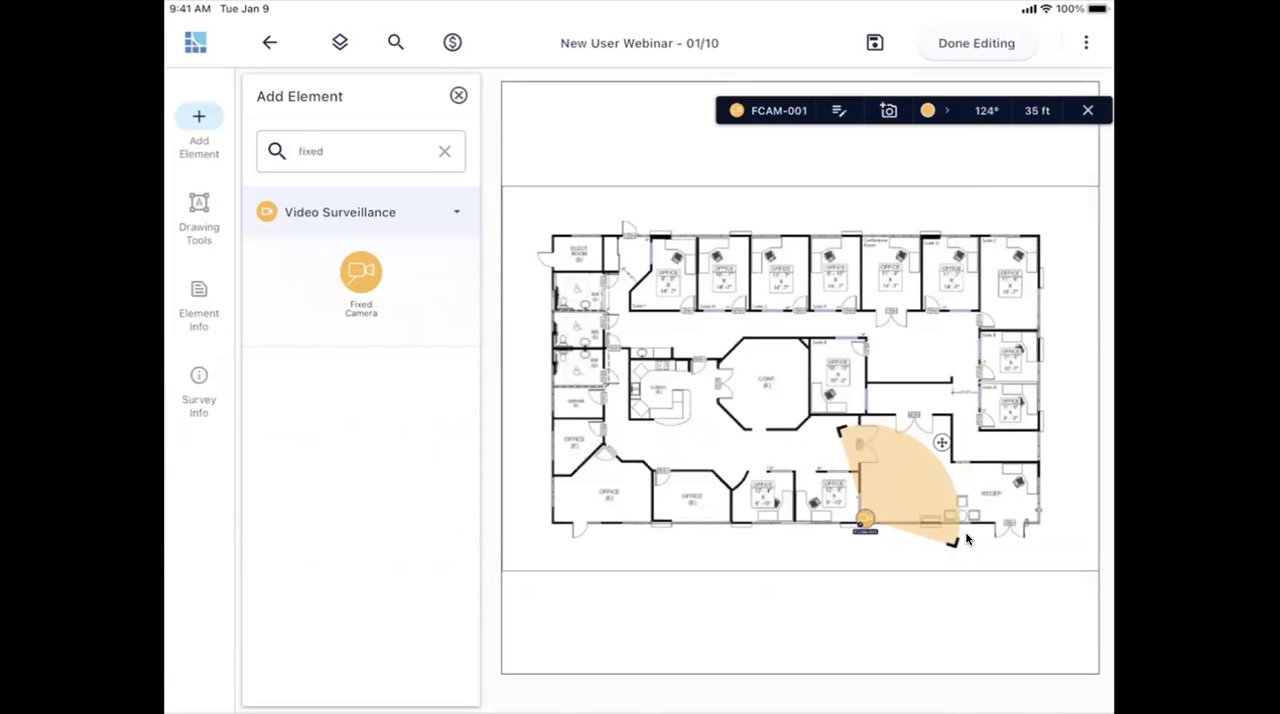
click(986, 110)
click(911, 157)
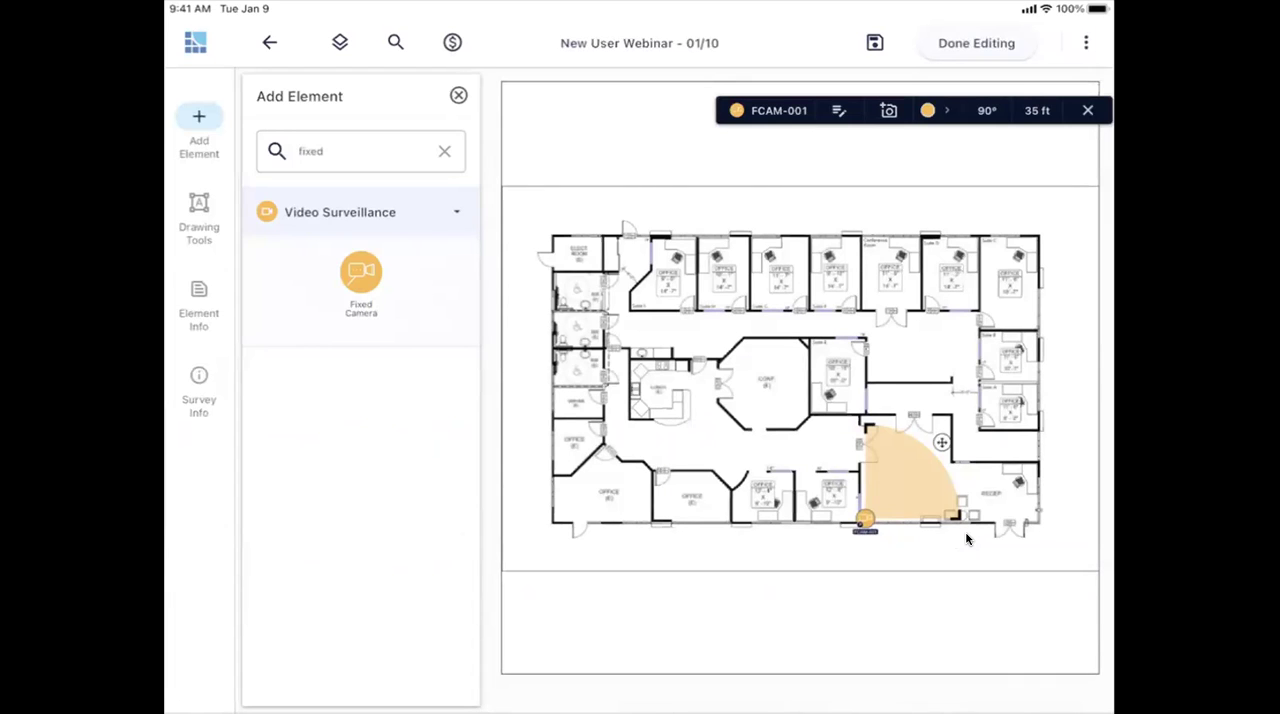
- View the colour and opacity options for the camera's coverage area
click(934, 110)
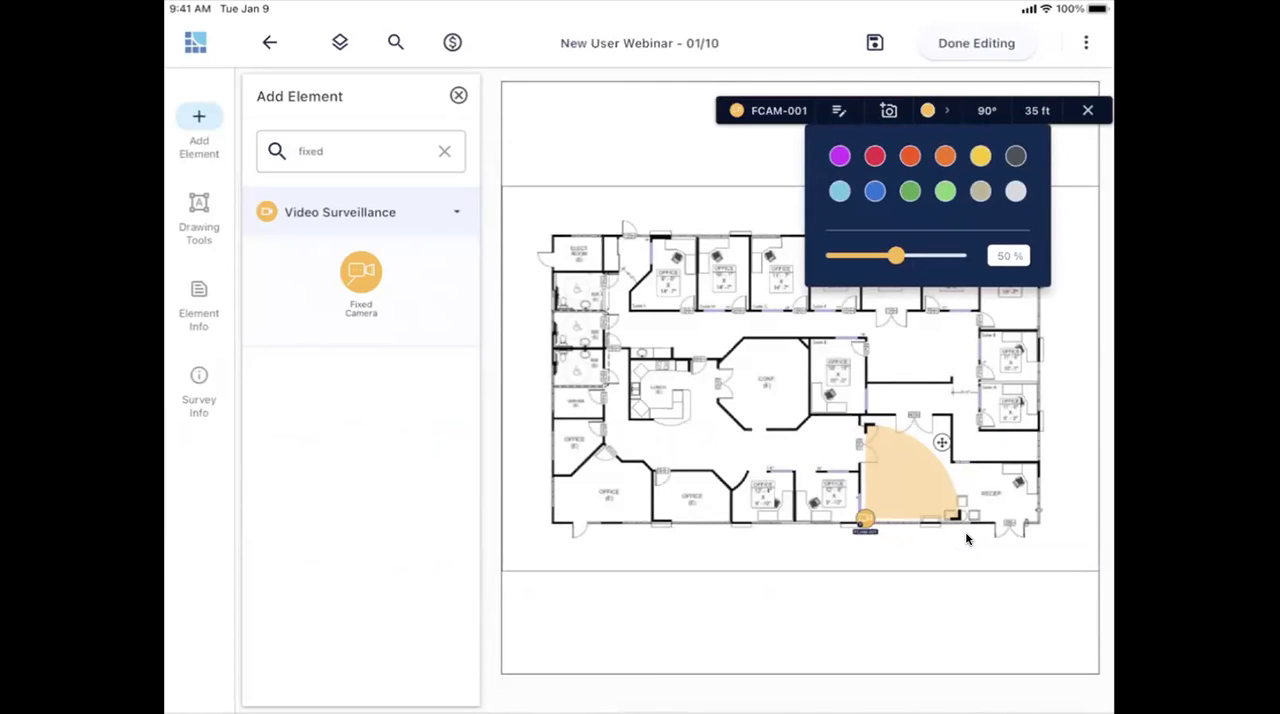
mouse_move(895, 255)
mouse_down()
mouse_move(952, 255)
mouse_move(883, 255)
mouse_move(895, 255)
mouse_up()
click(966, 539)
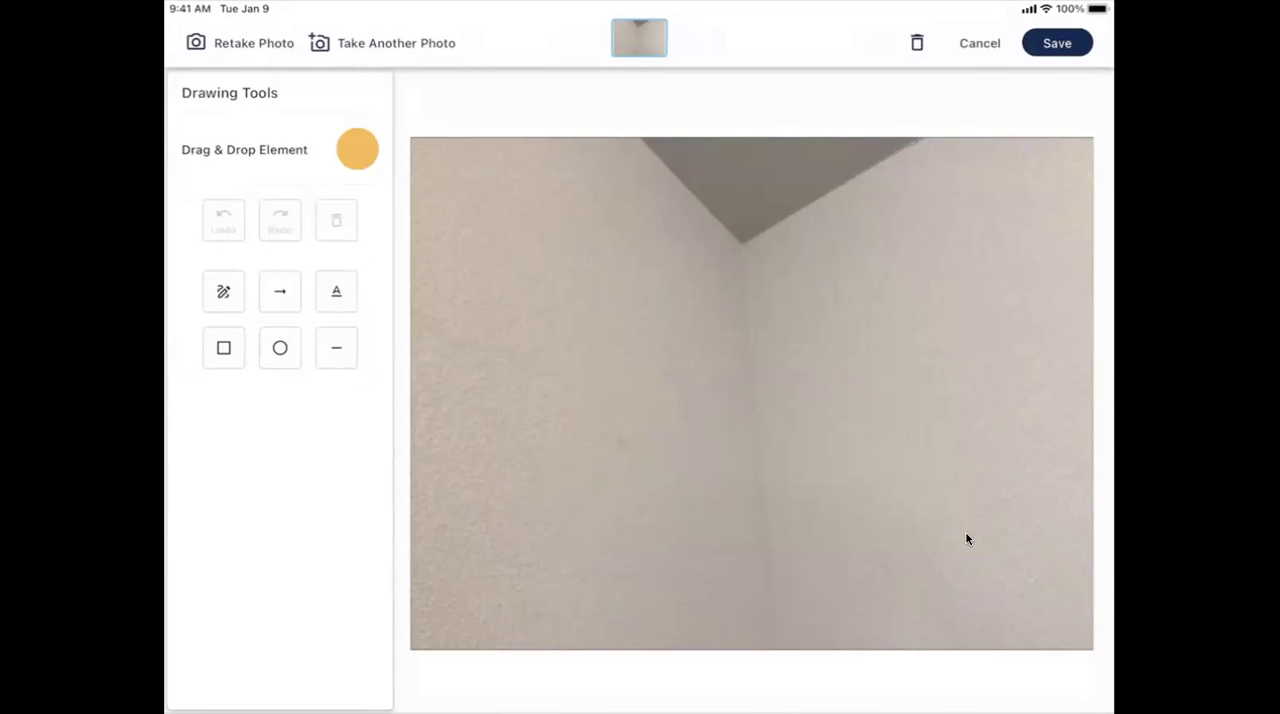
- Try the camera marker just below the ceiling corner in the photo and remove it again
drag(357, 149, 746, 249)
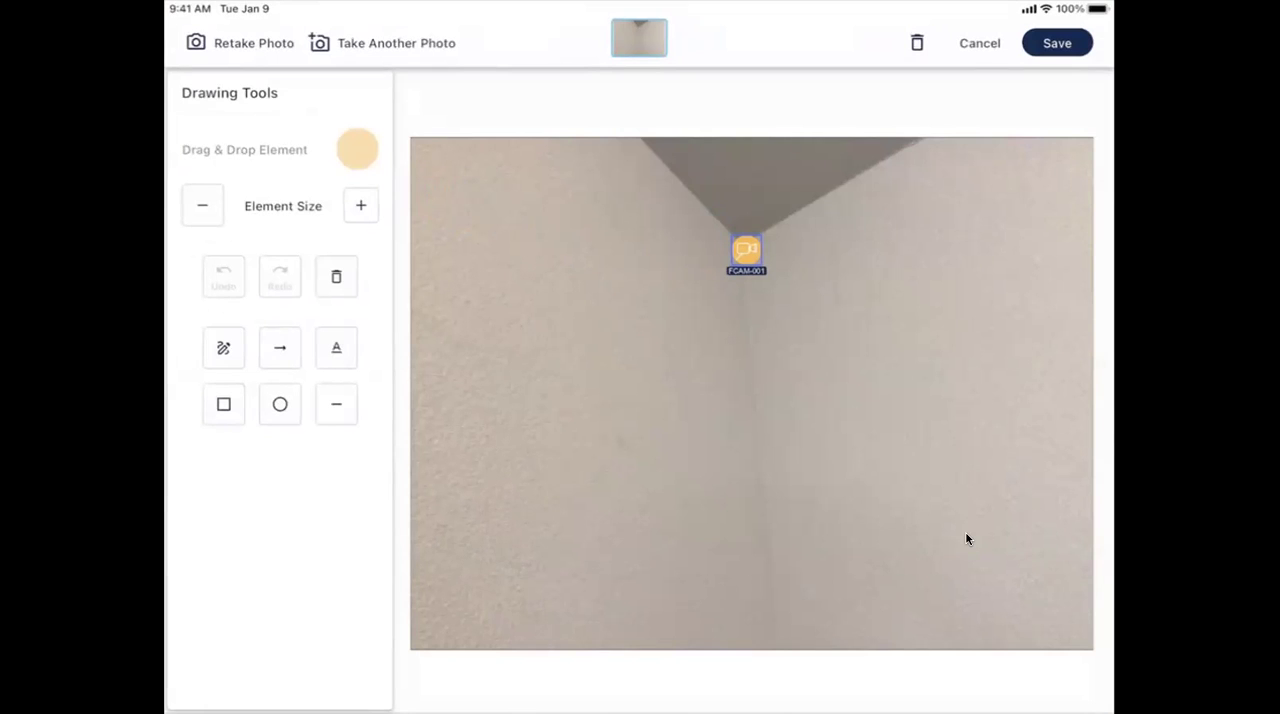
click(336, 276)
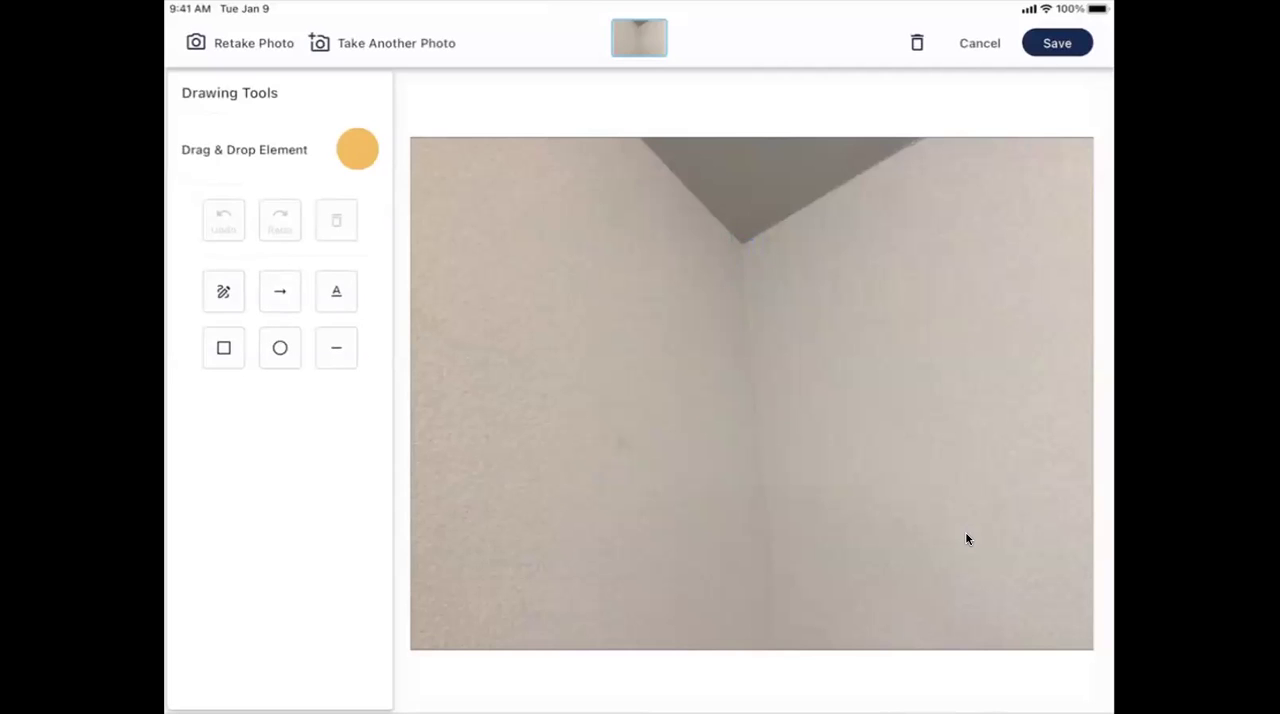
- Look through the photo's rectangle, circle, arrow and freeform markup tools, and save the photo to the camera without markup
click(224, 348)
click(280, 348)
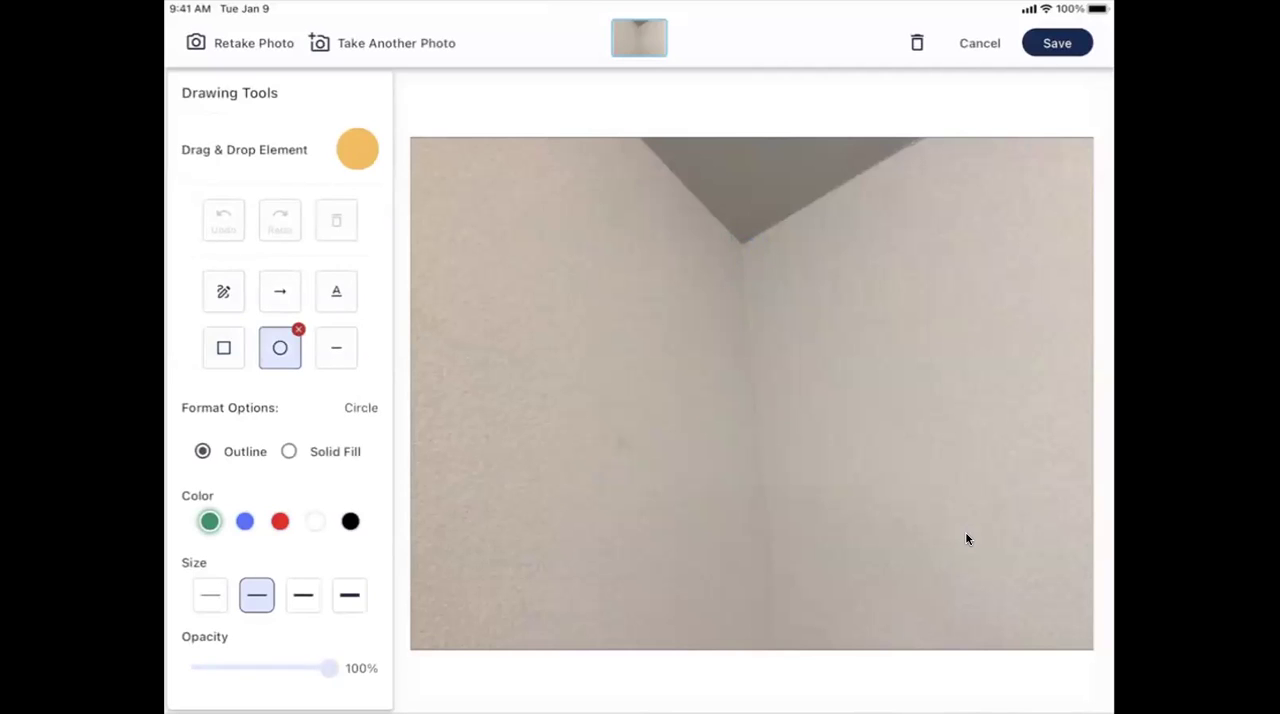
click(280, 292)
click(224, 292)
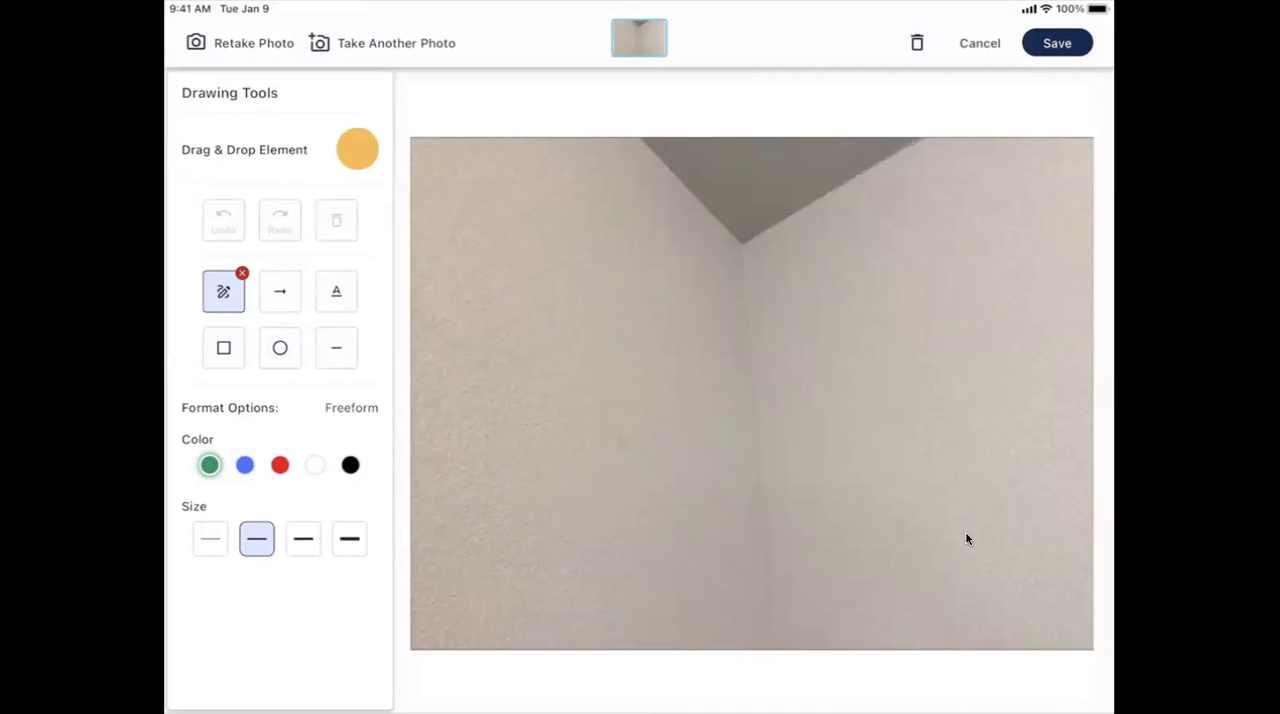
click(1057, 43)
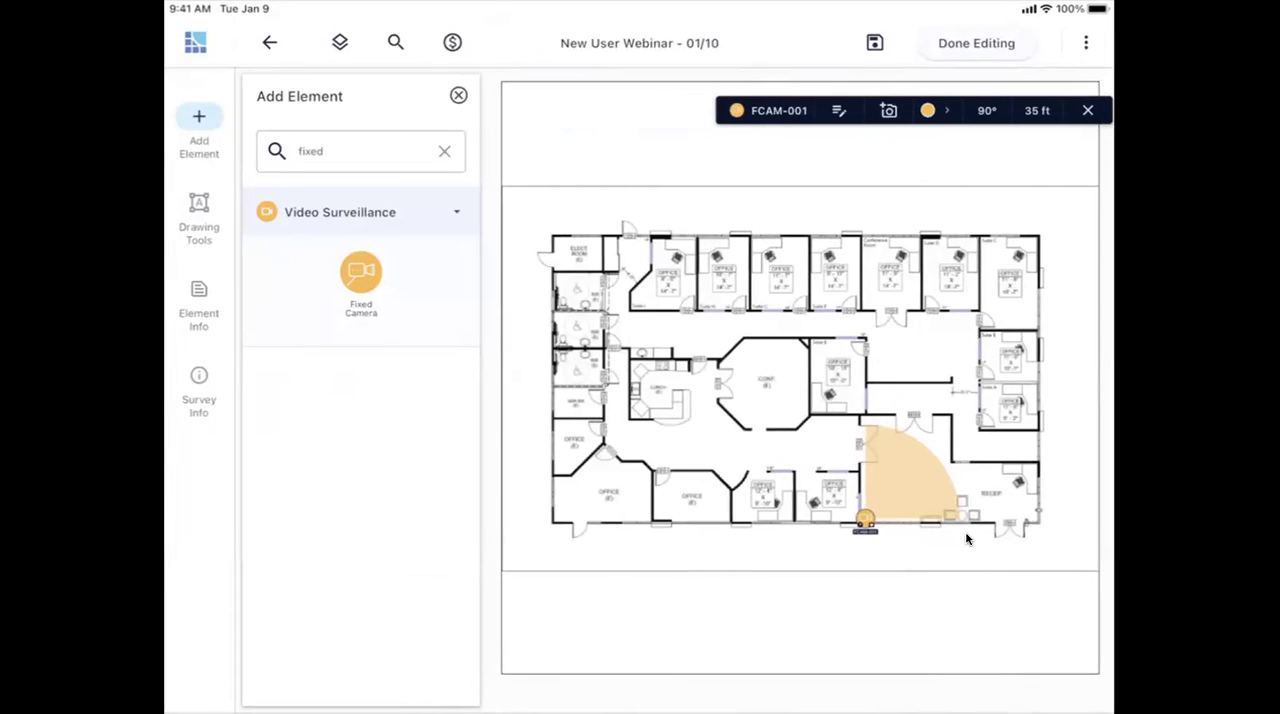
- Duplicate the fixed camera and move the copy straight up to the wall just outside the Suite E office
scroll(966, 539, up, 5)
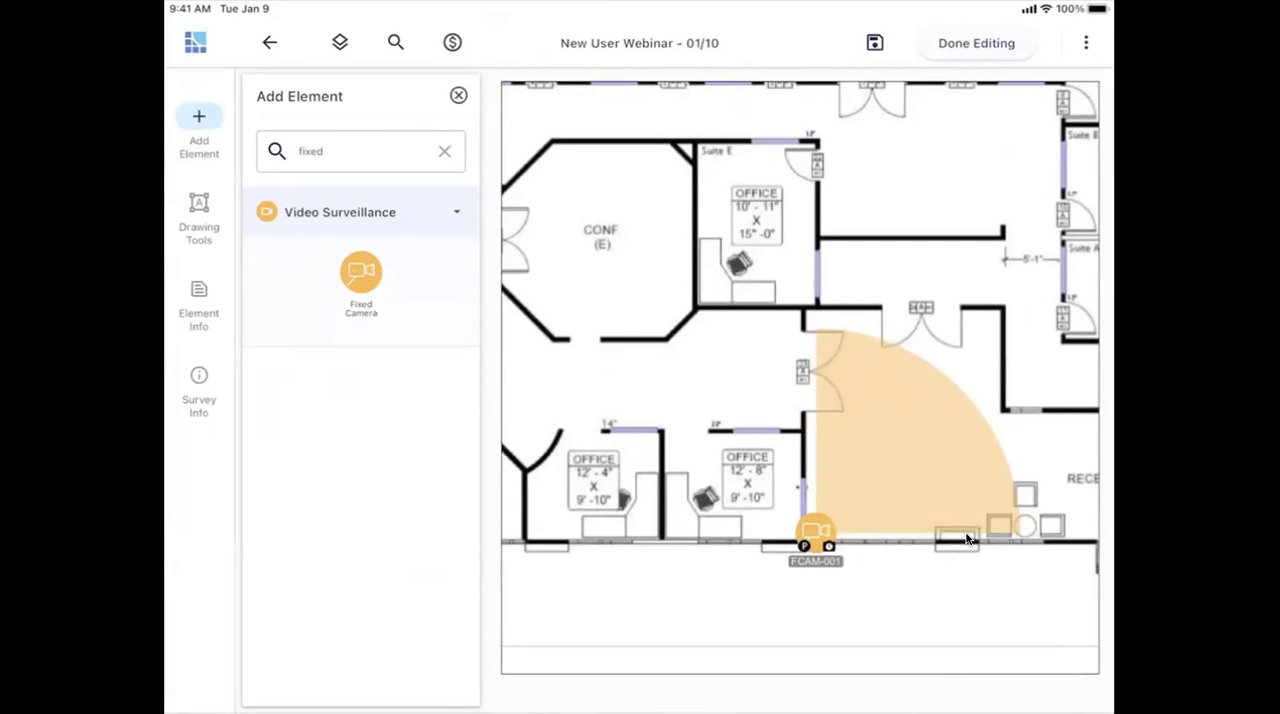
scroll(966, 539, down, 5)
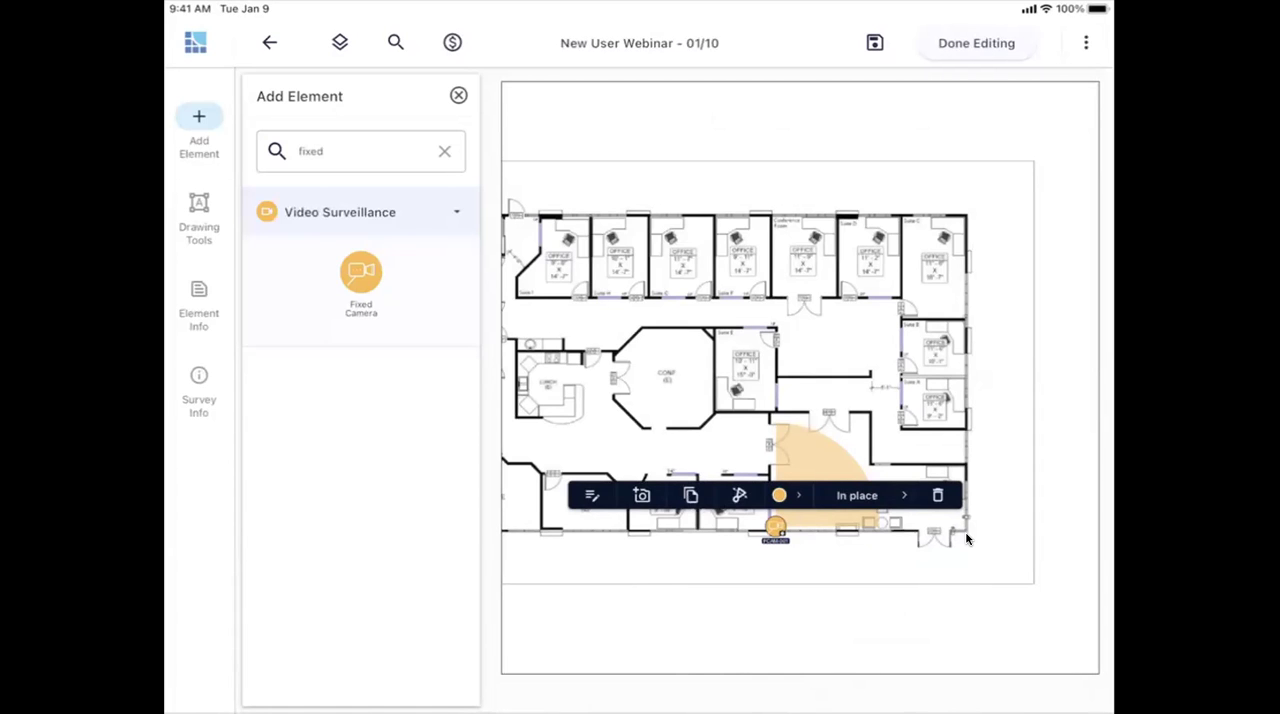
key(ctrl+d)
drag(796, 547, 776, 375)
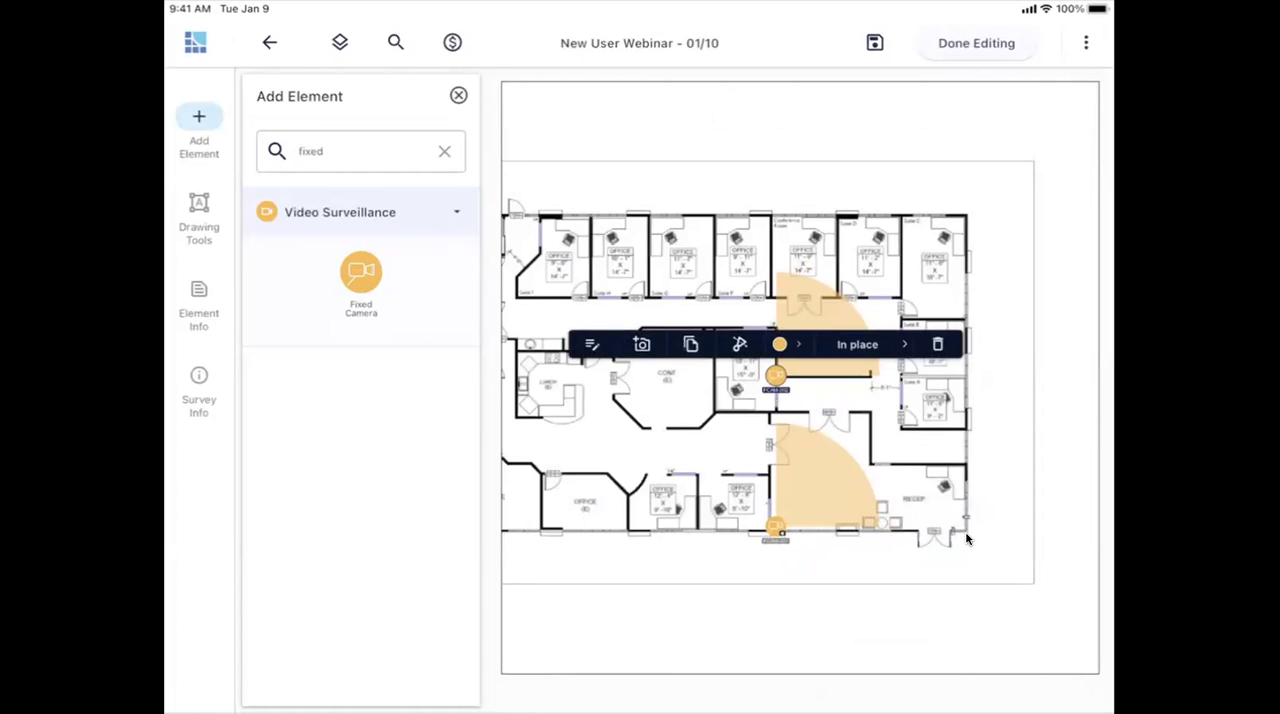
- Set the duplicated camera's coverage range to 26 ft so it fits the corridor outside Suite E
click(740, 344)
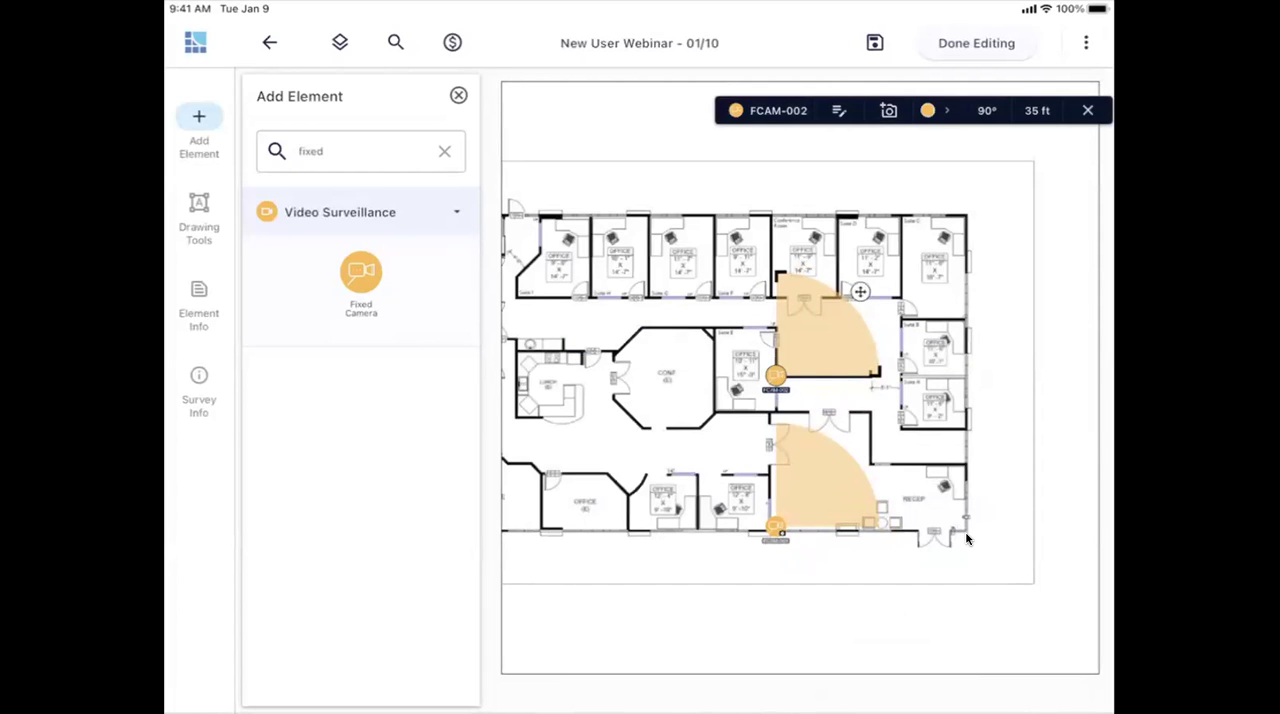
drag(860, 291, 844, 312)
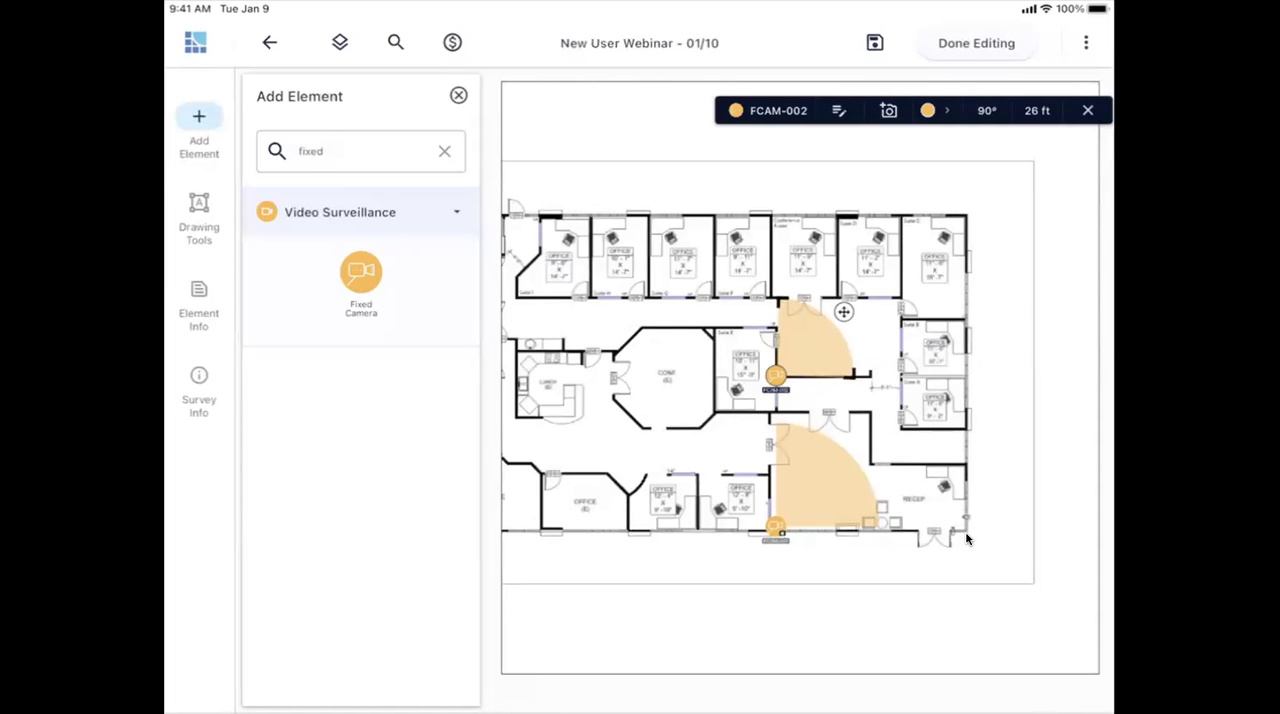
- Look through the original fixed camera's attributes, including its photo, name, installation, functional, accessories and notes sections
click(776, 525)
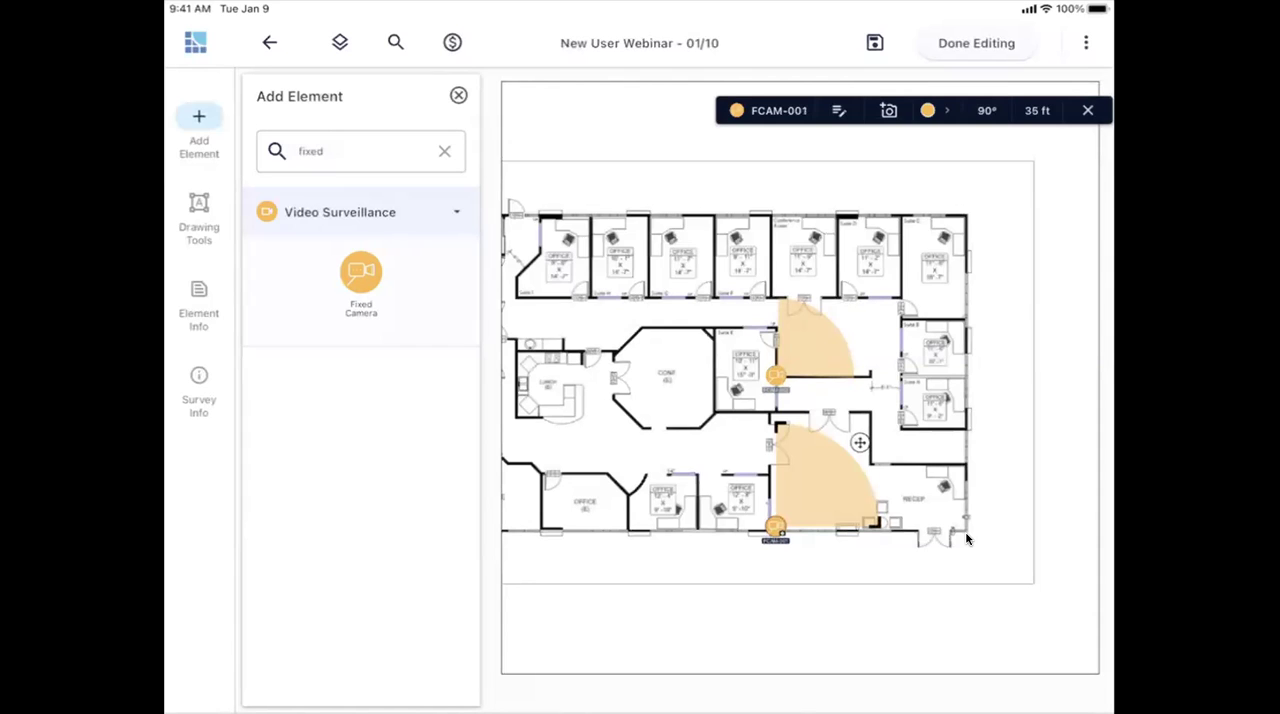
click(776, 525)
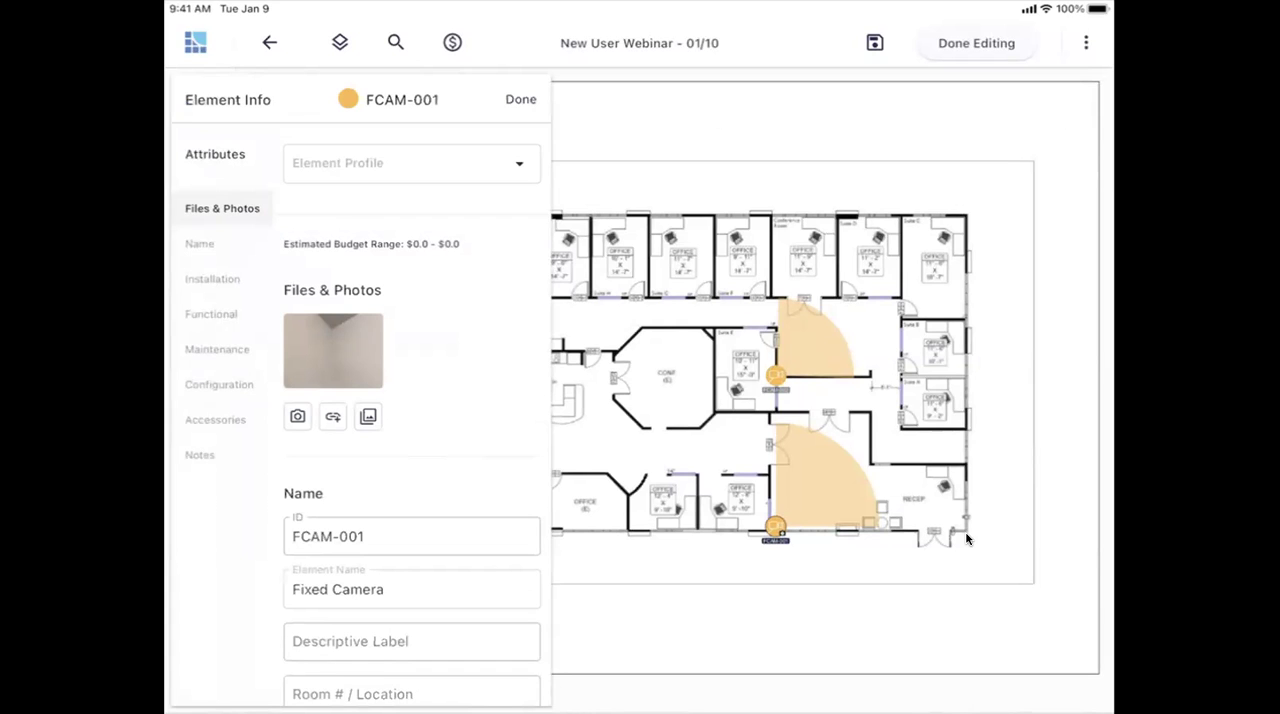
scroll(412, 490, down, 3)
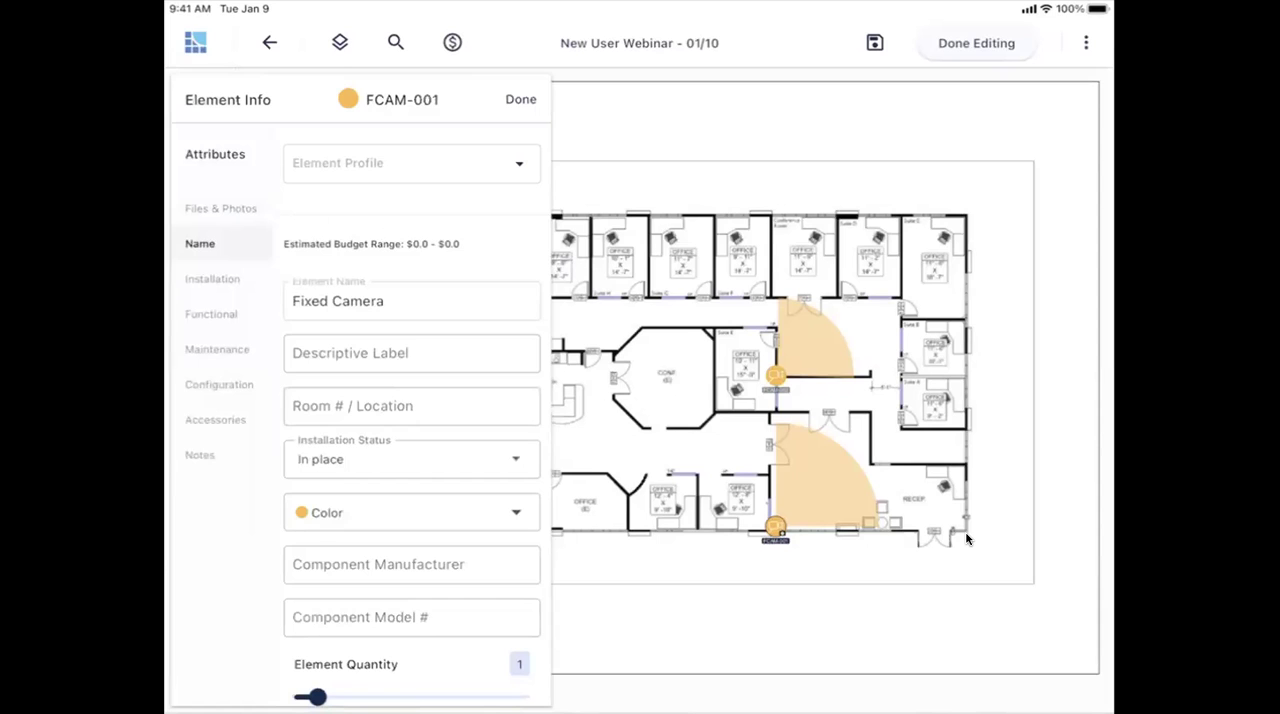
scroll(412, 490, down, 4)
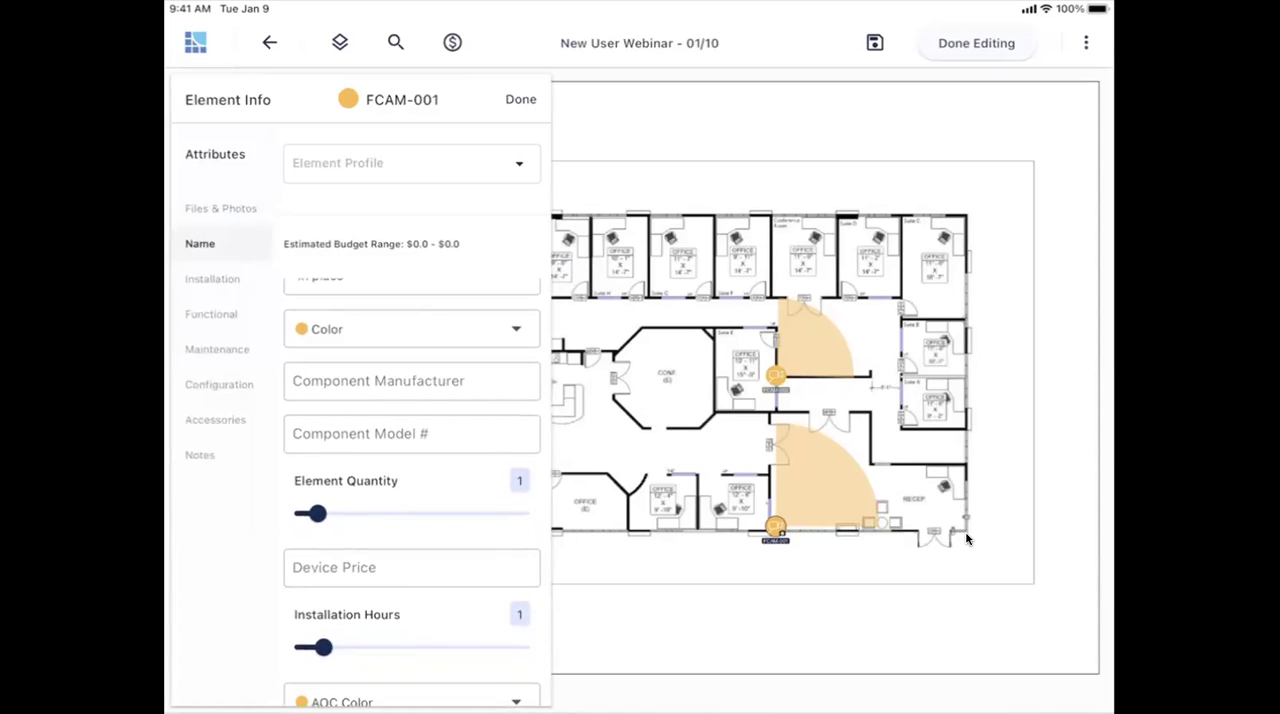
scroll(412, 490, down, 3)
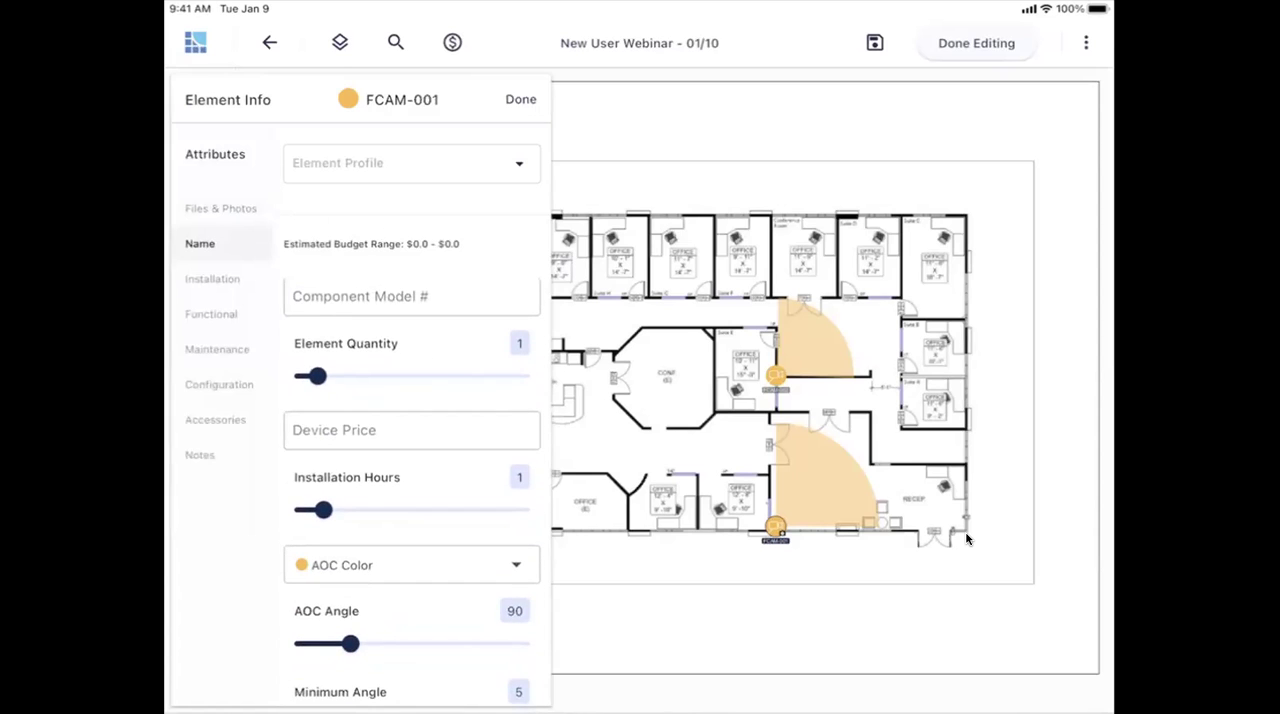
scroll(412, 490, down, 3)
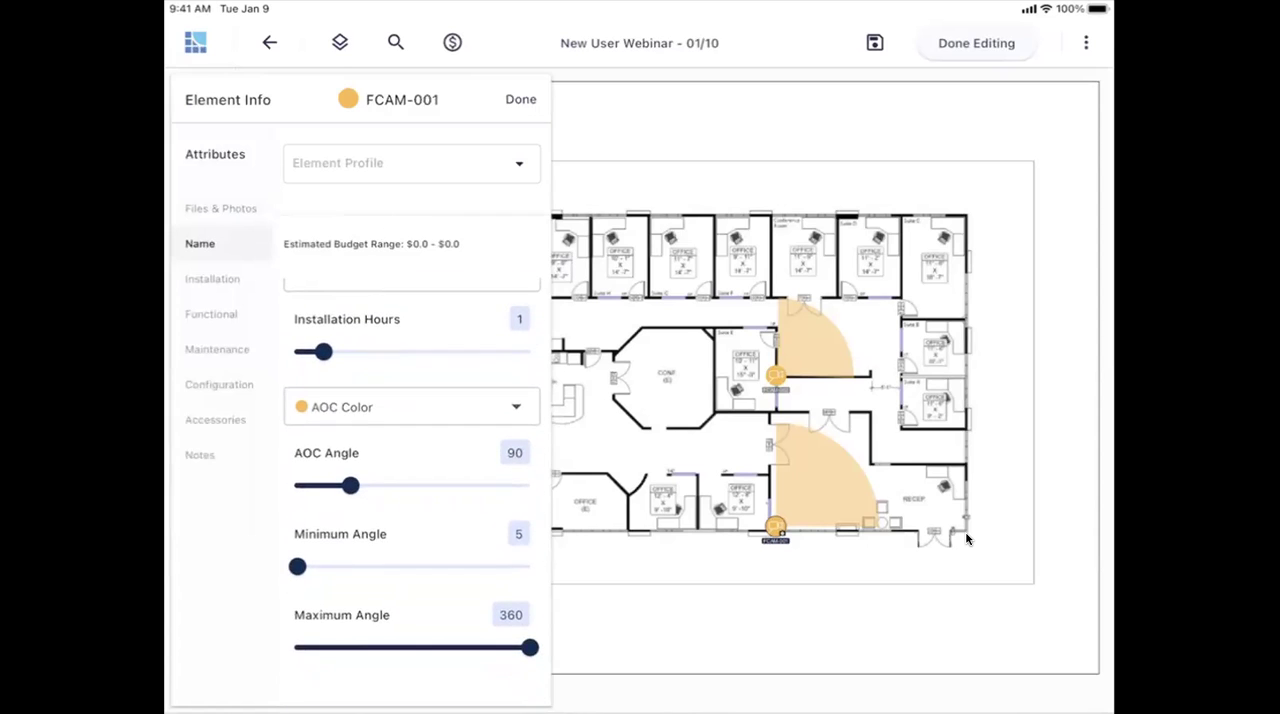
scroll(412, 490, down, 7)
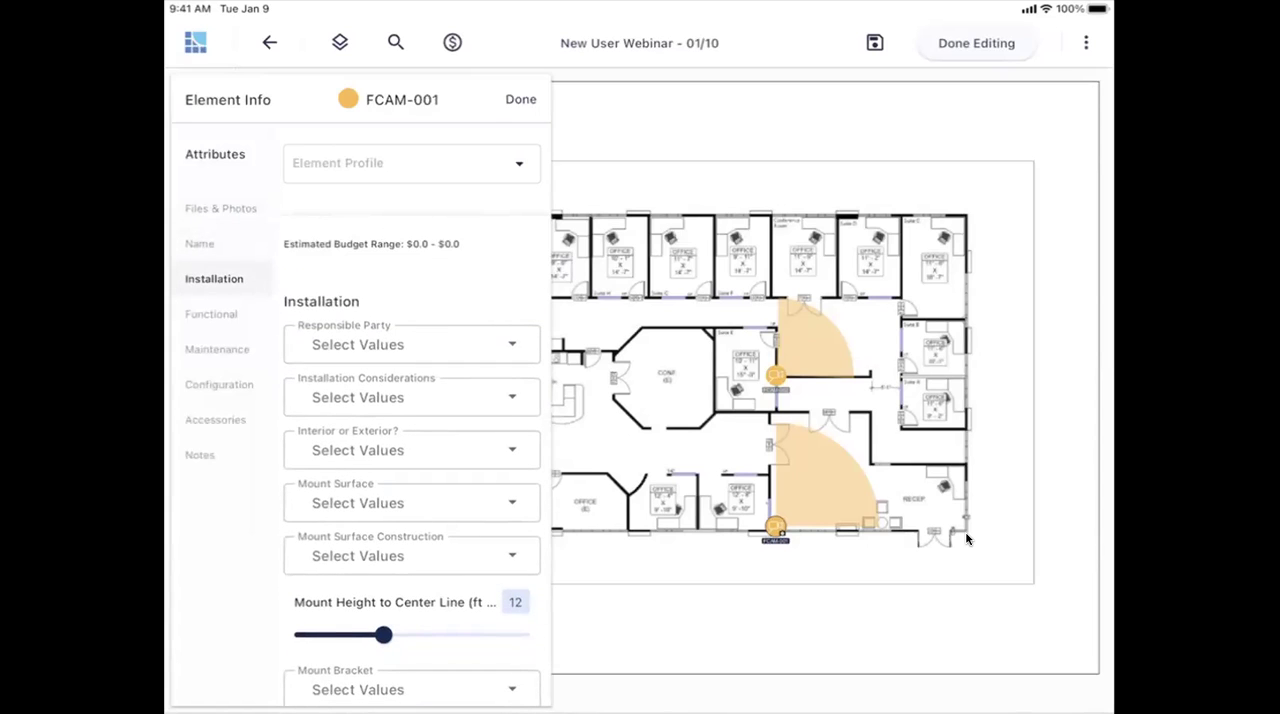
scroll(412, 490, down, 4)
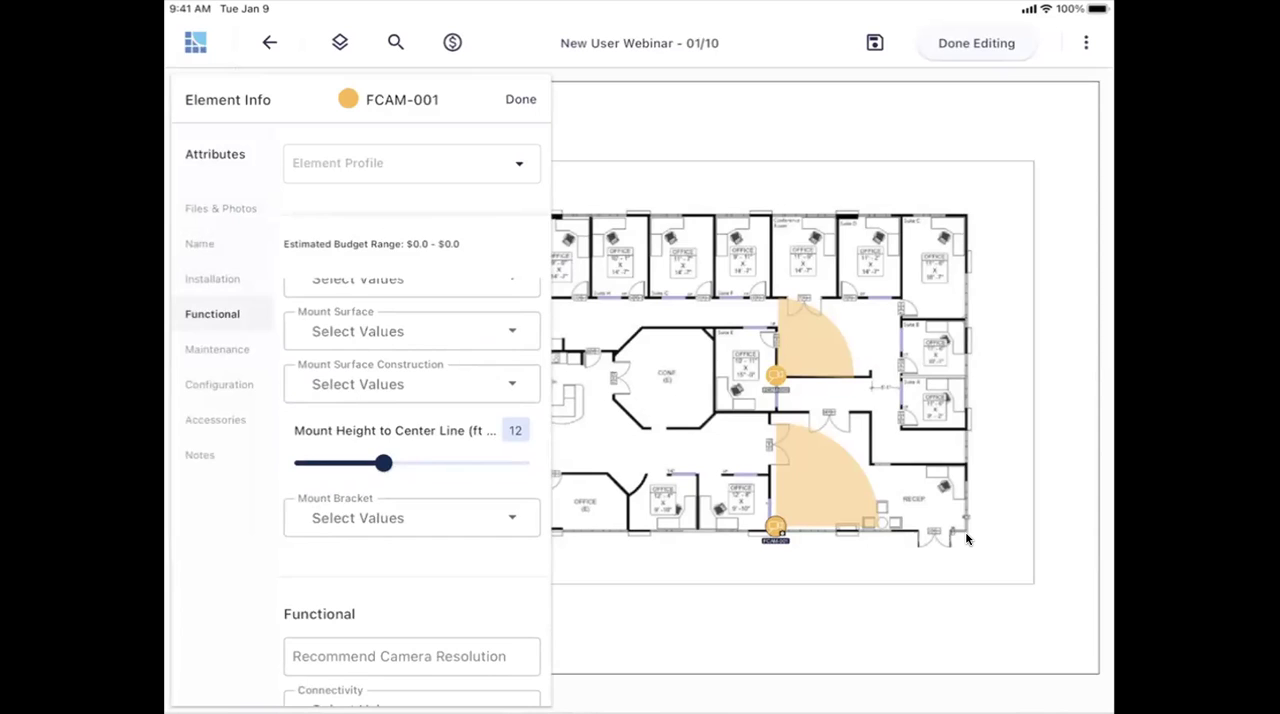
click(200, 244)
click(200, 455)
click(215, 420)
click(200, 244)
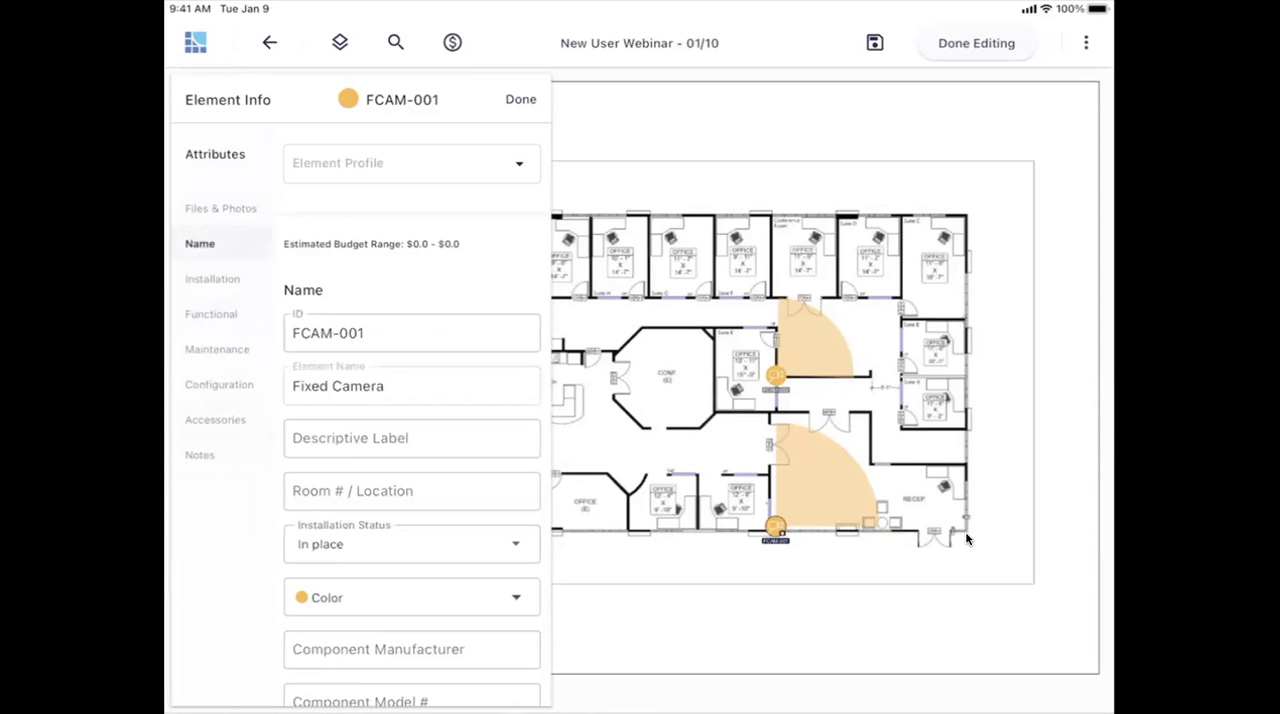
click(520, 99)
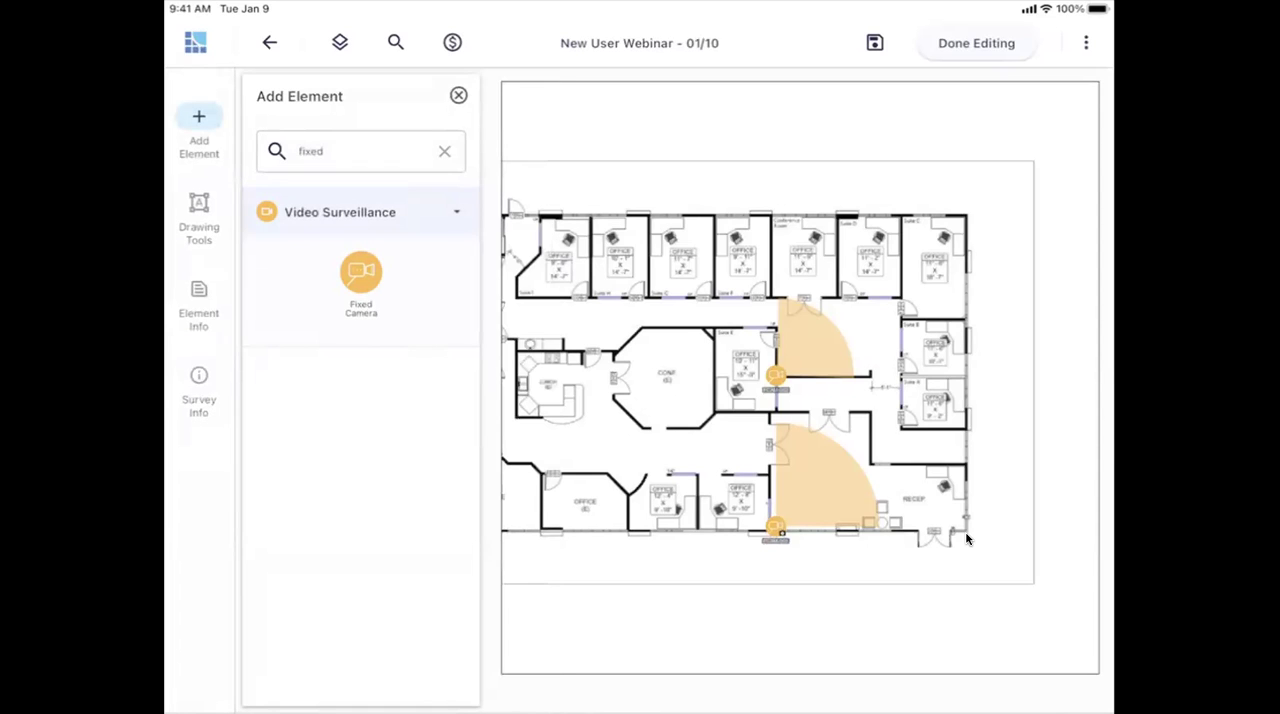
- Clear the element search and place an Access Control Single Door at the Suite H doorway
click(444, 151)
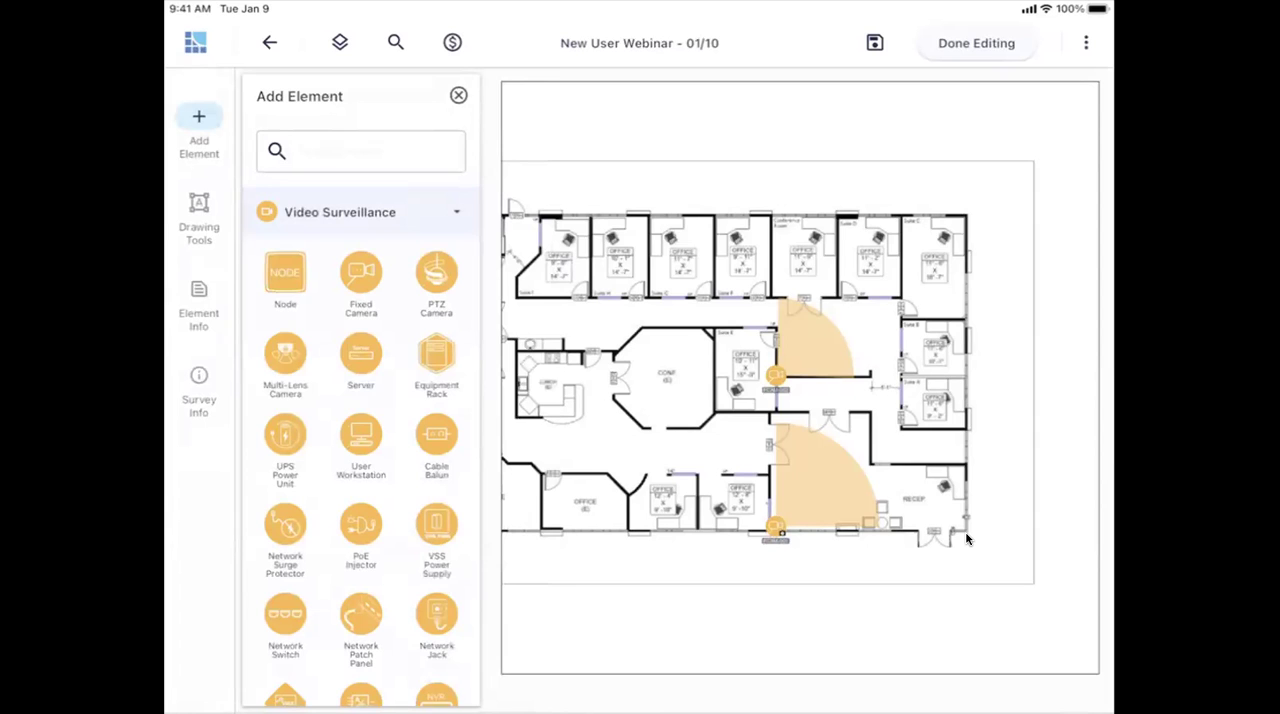
click(340, 212)
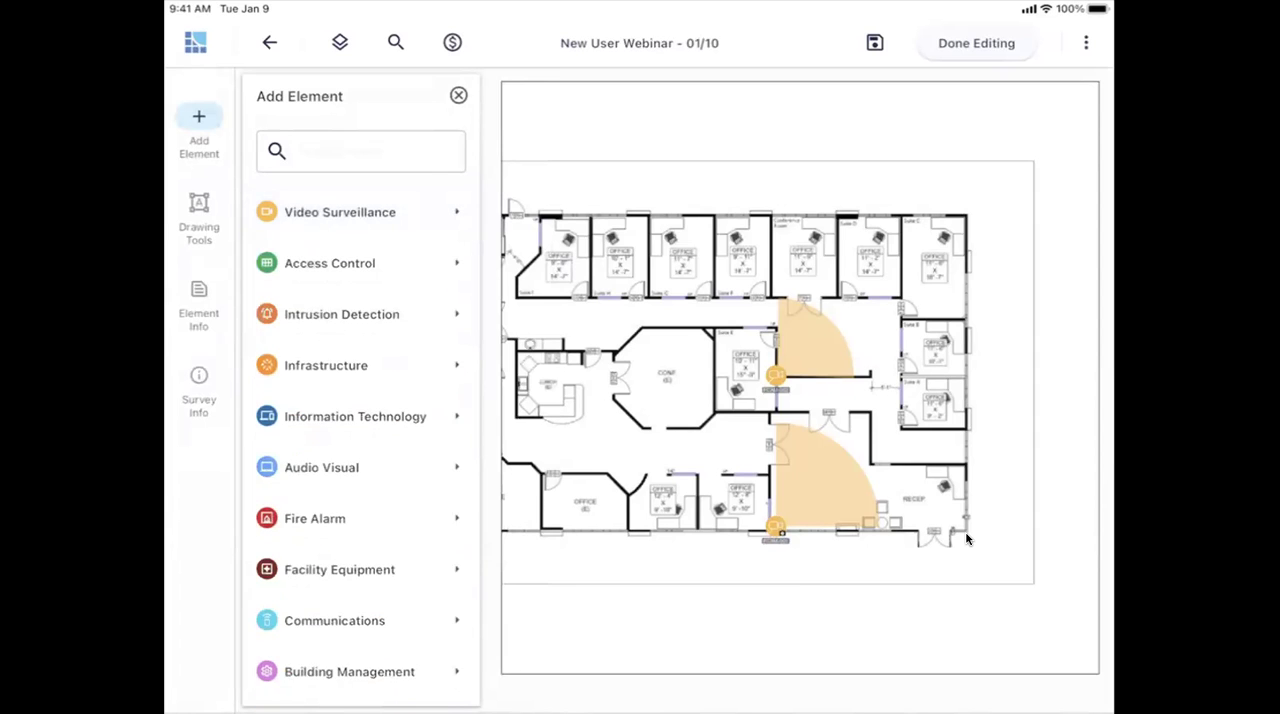
click(330, 263)
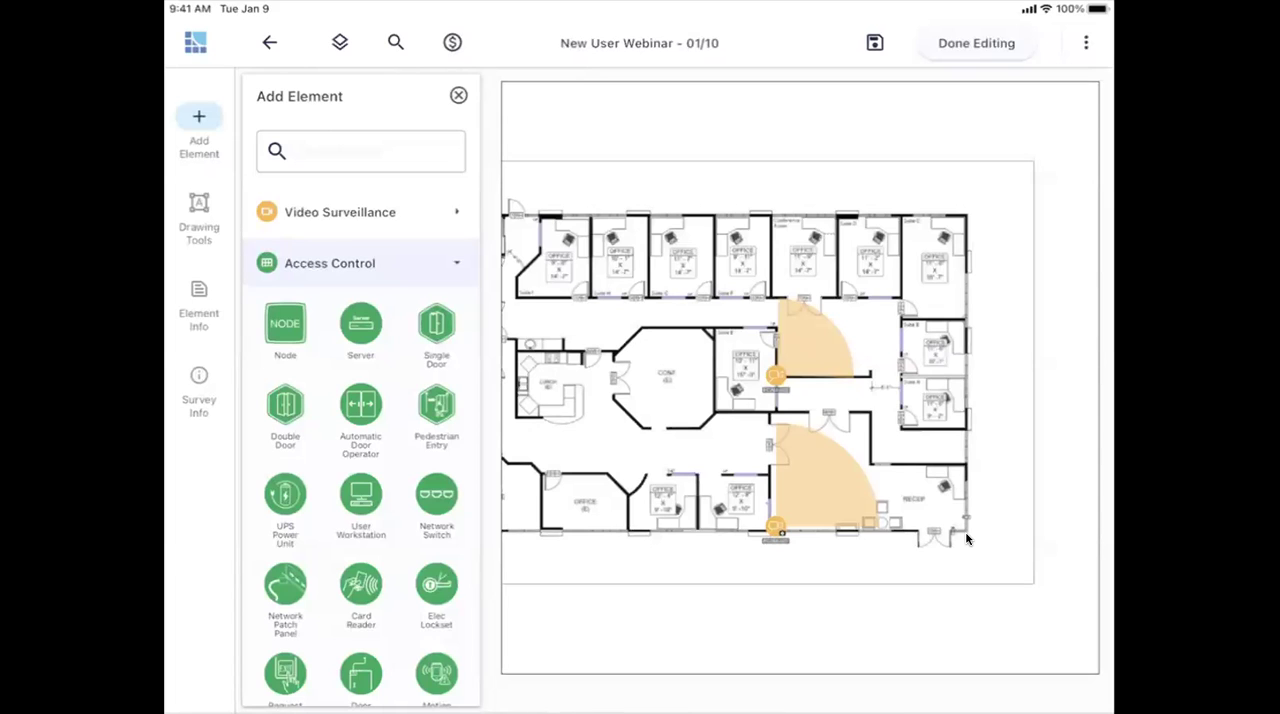
drag(436, 323, 630, 296)
click(966, 539)
- Add a Card Reader and an Elec Lockset as accessories of the single door at Suite H
scroll(966, 539, up, 5)
scroll(966, 539, up, 3)
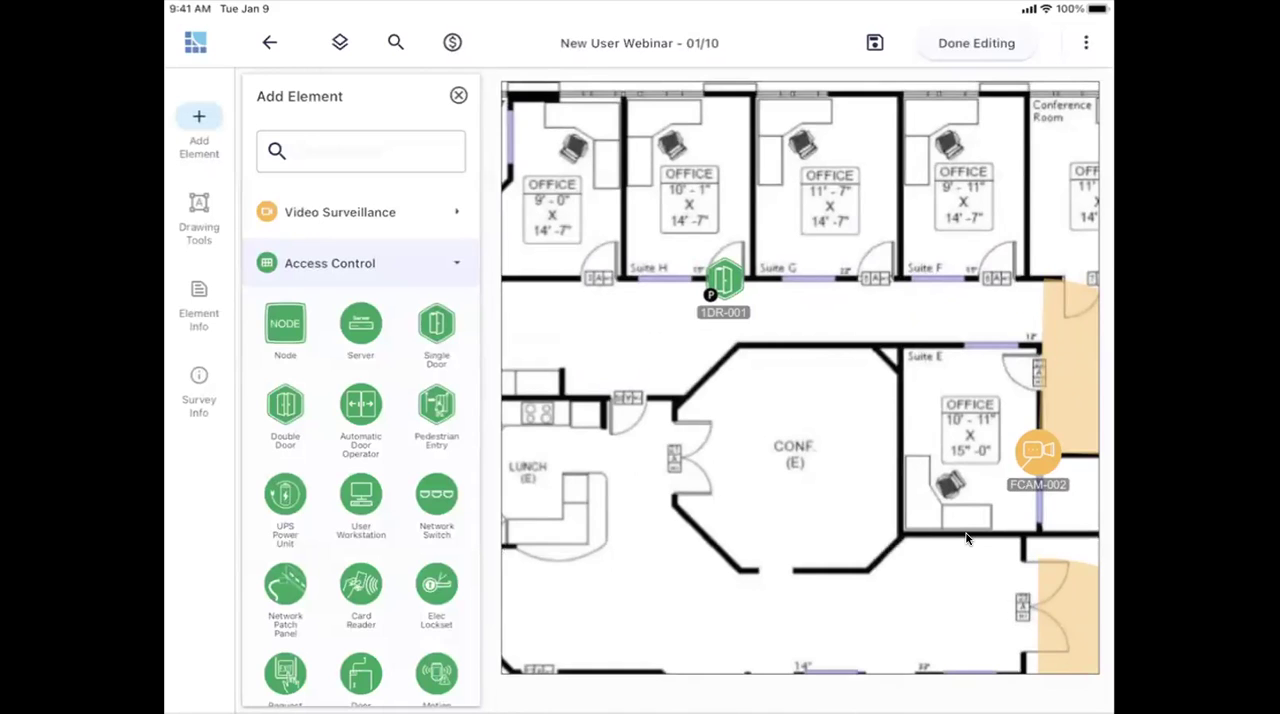
drag(361, 584, 723, 280)
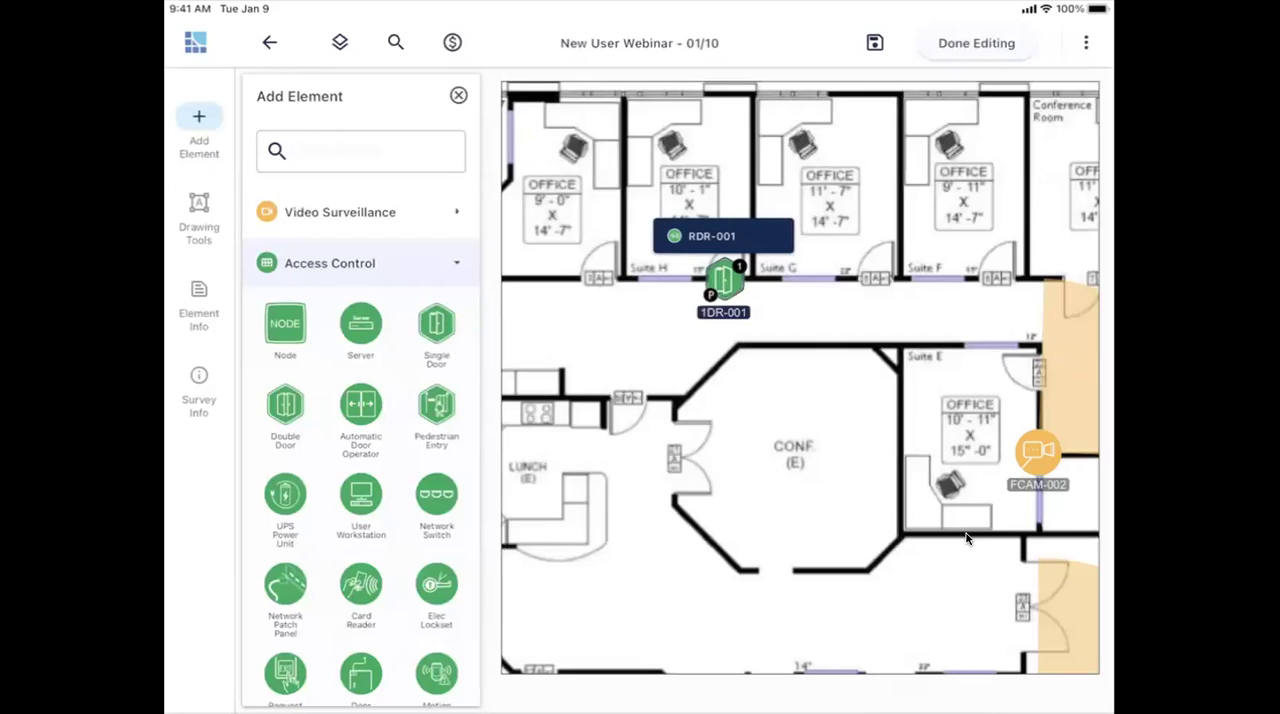
drag(436, 584, 706, 282)
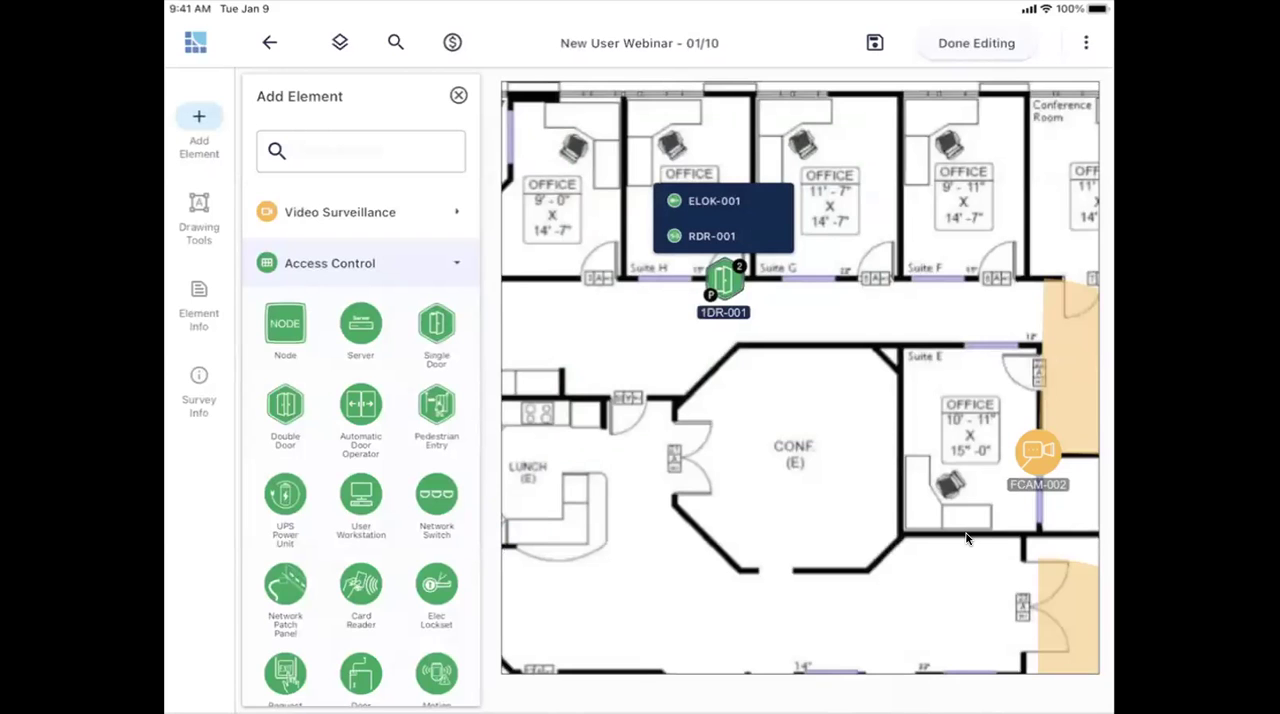
- View the options of the single door at Suite H and the list of accessories nested in it
scroll(966, 539, down, 3)
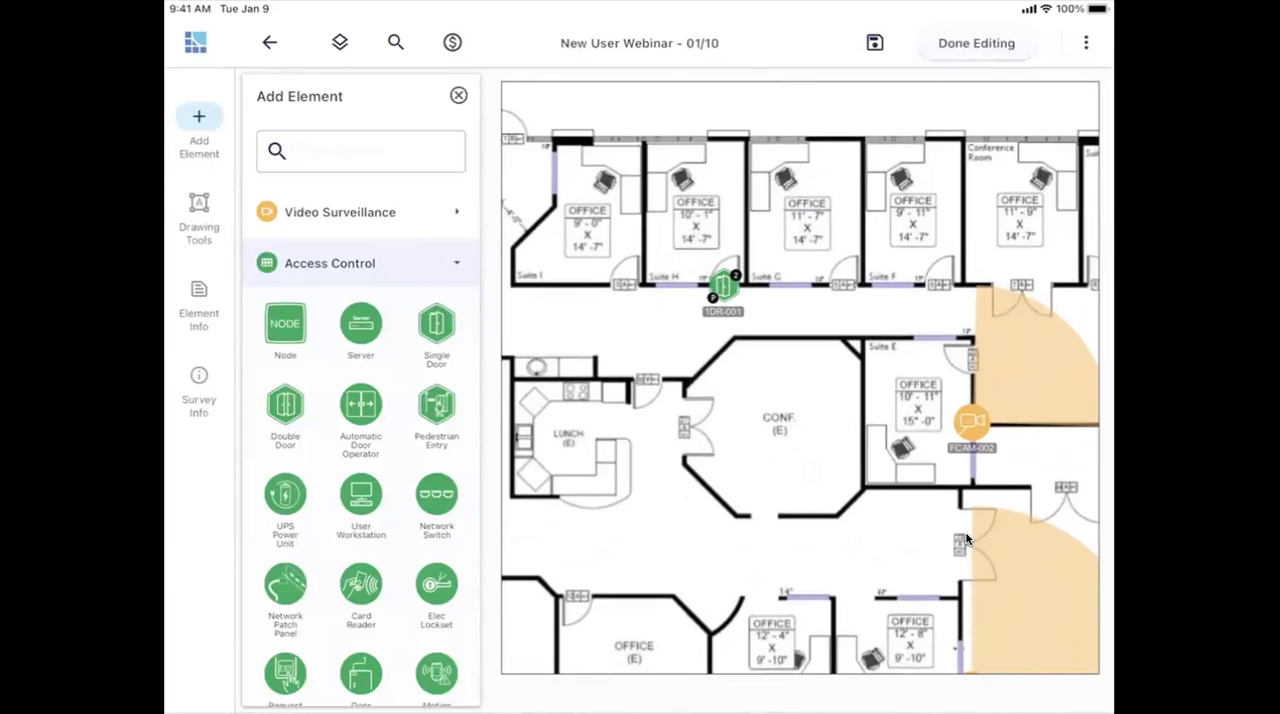
click(723, 286)
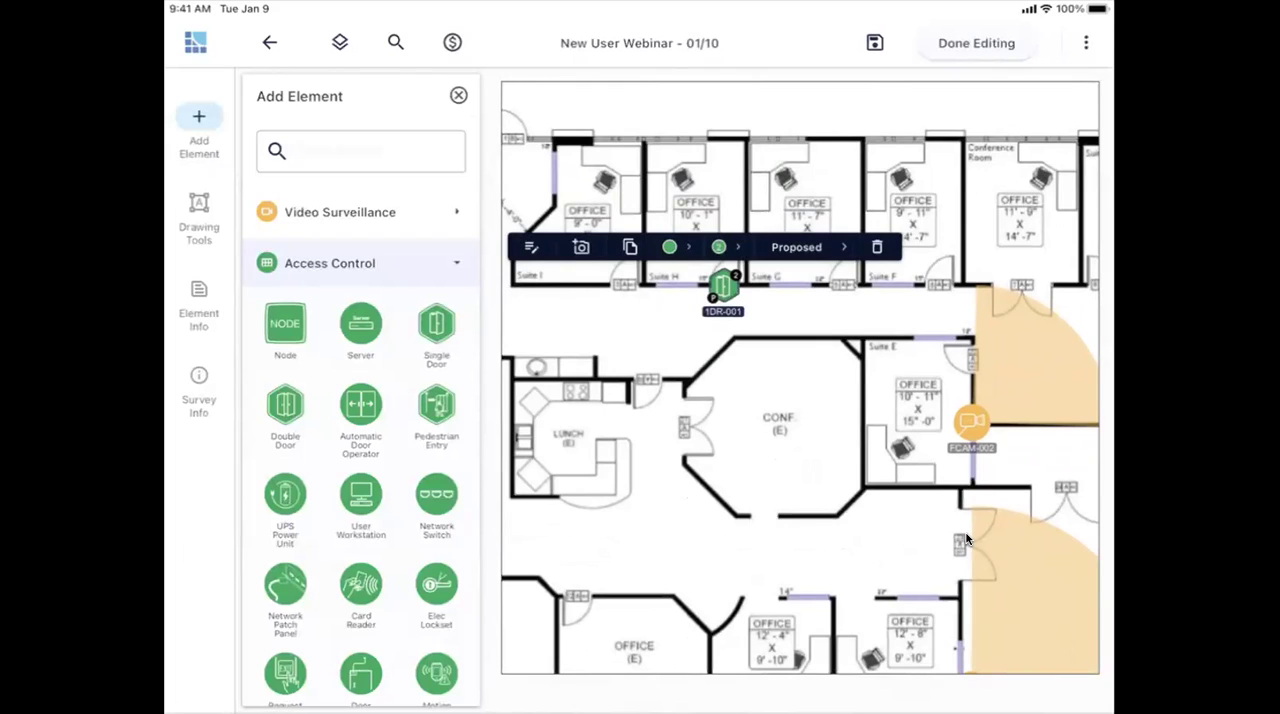
click(966, 540)
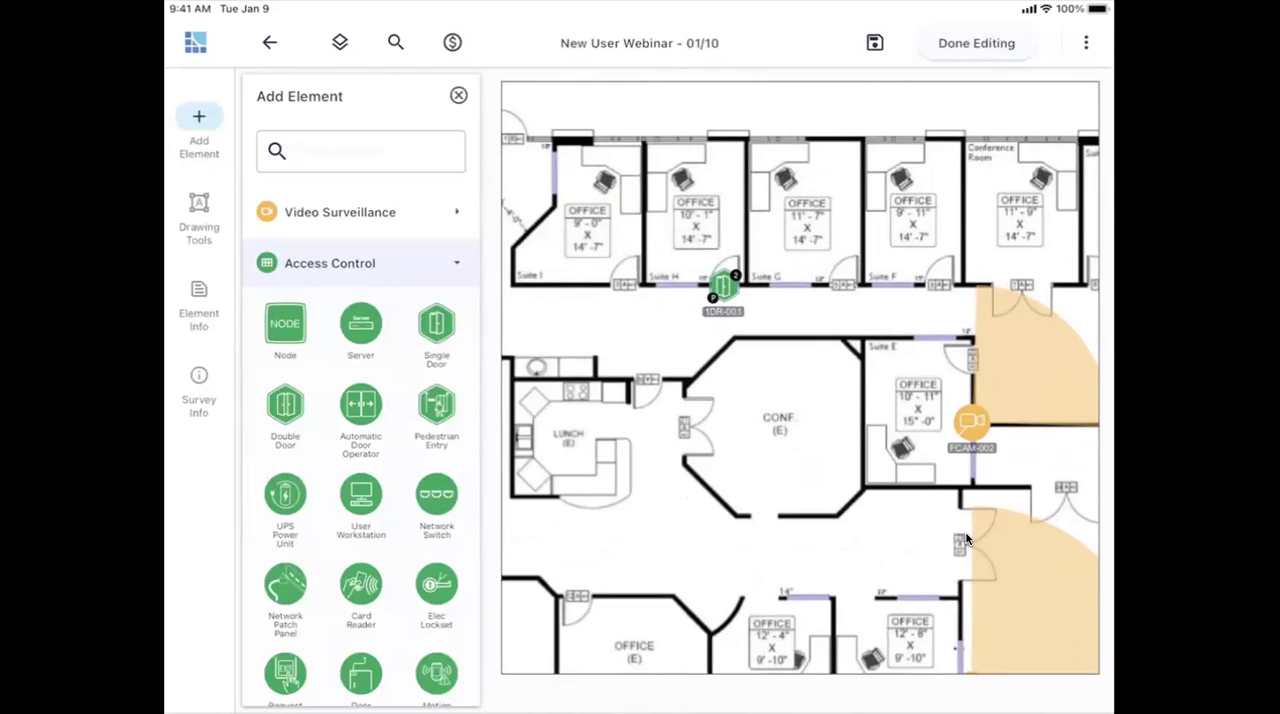
click(723, 287)
click(736, 275)
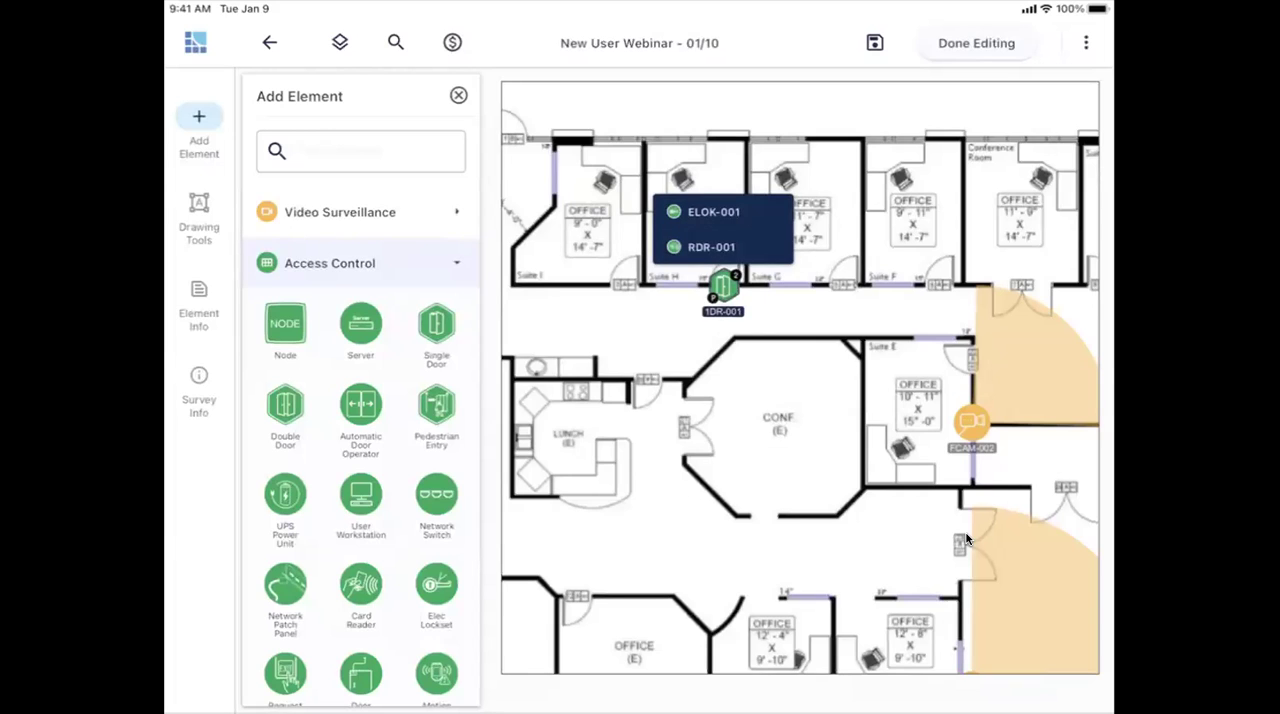
click(330, 263)
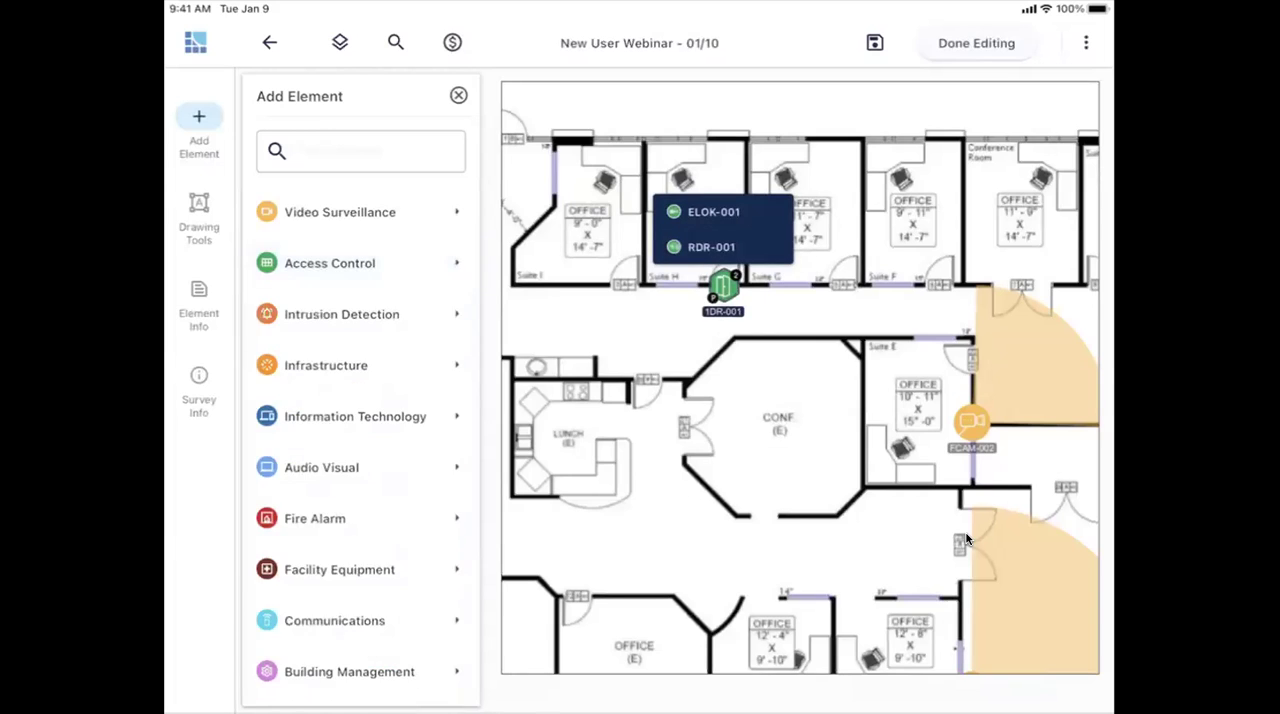
click(966, 539)
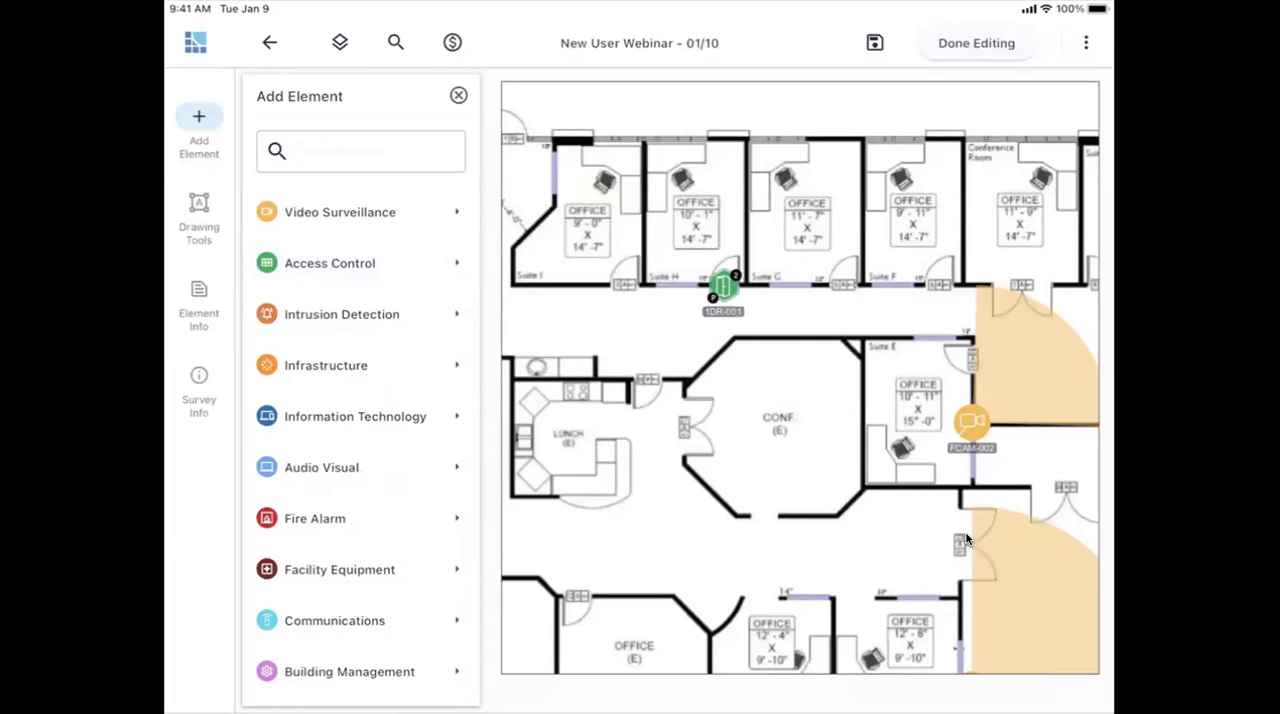
- Place an Infrastructure Equipment Rack in the server room
scroll(966, 539, down, 3)
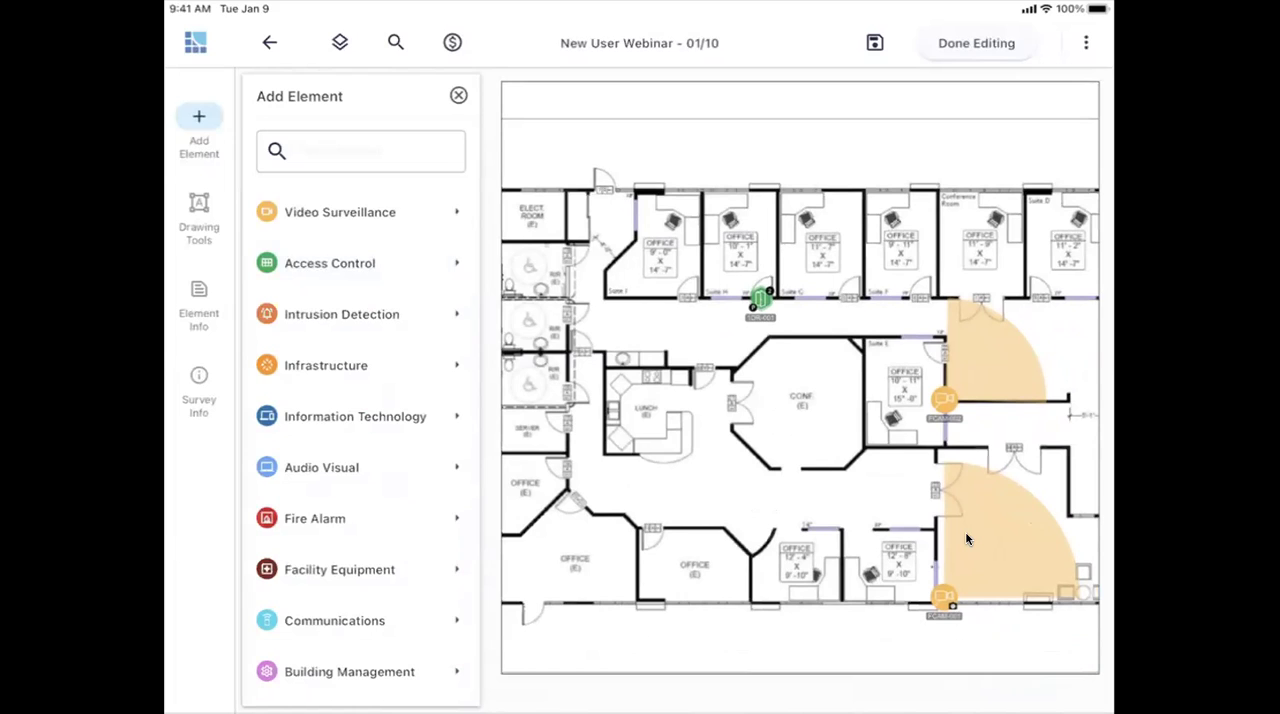
click(326, 365)
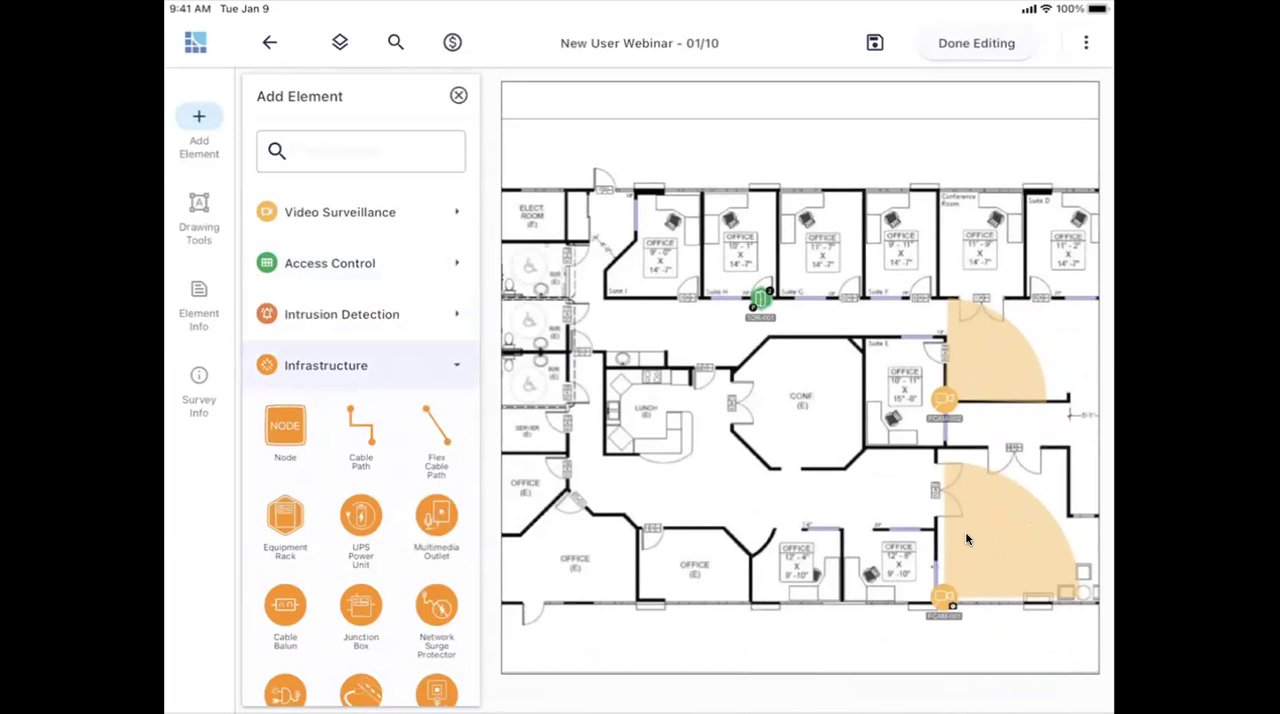
drag(285, 515, 527, 429)
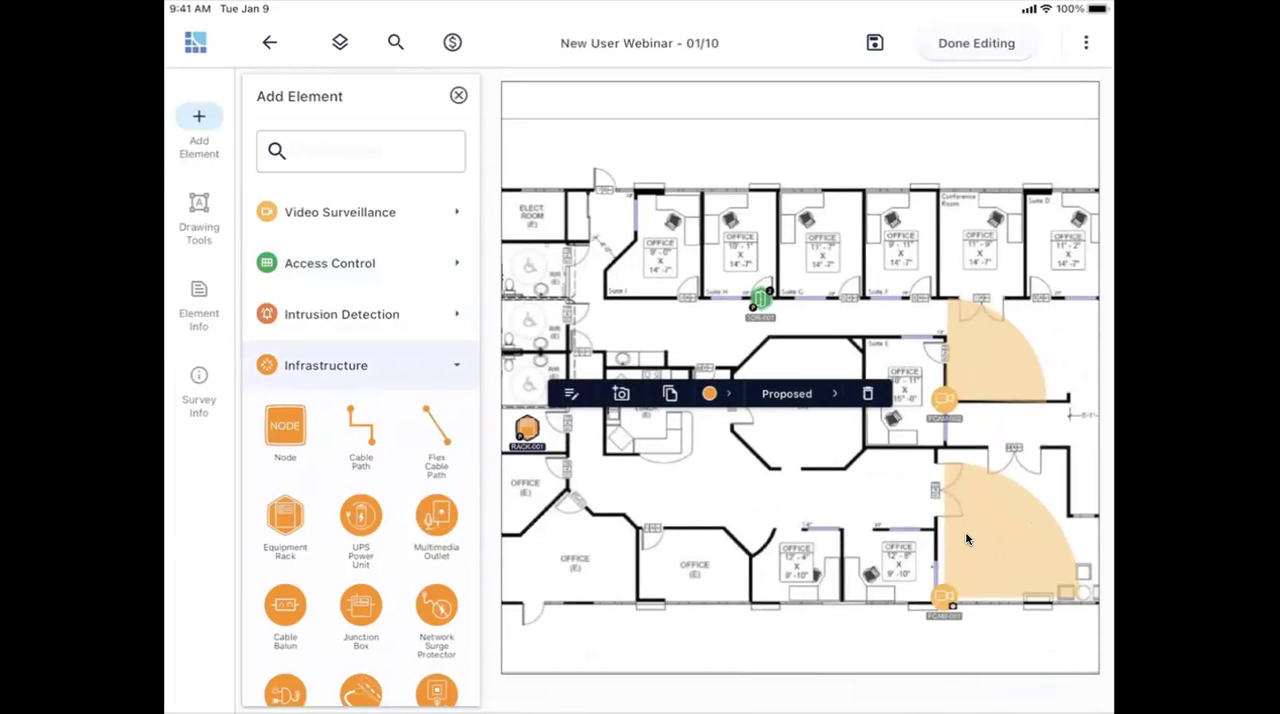
- Try a right-angled cable path in the hallway below the lunch room and delete it again
drag(436, 430, 618, 480)
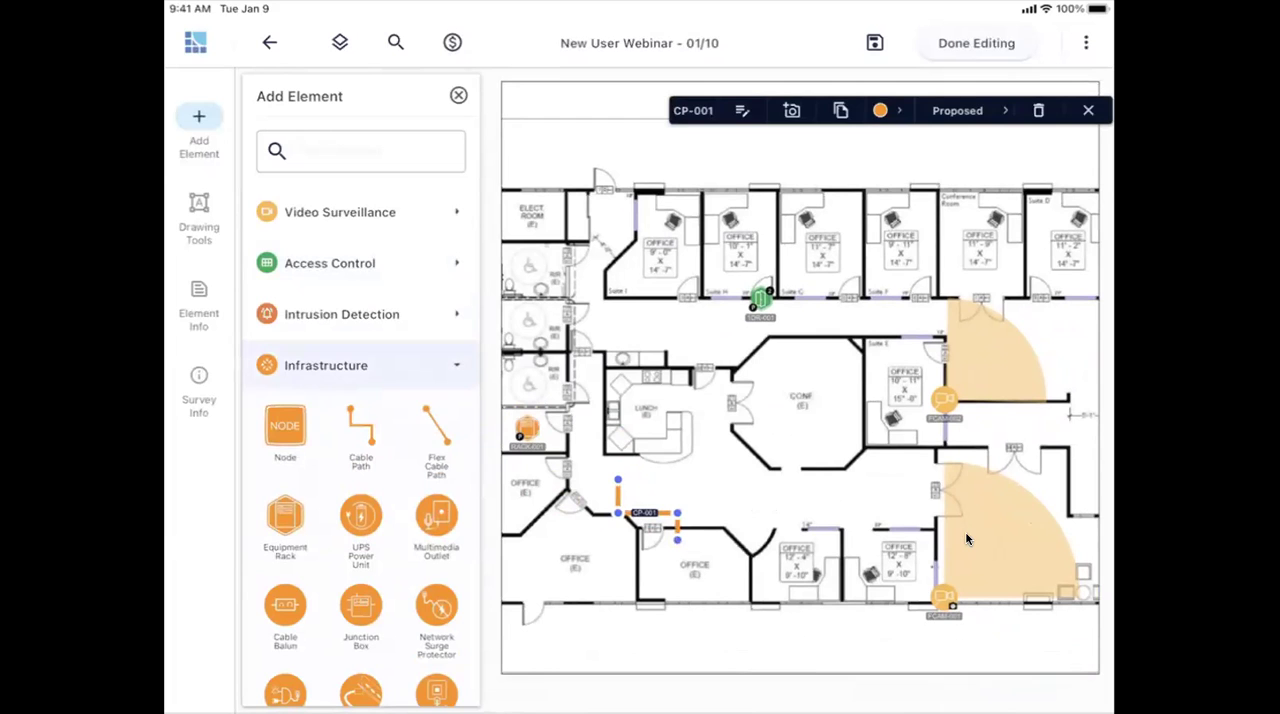
click(966, 539)
click(645, 513)
click(1038, 111)
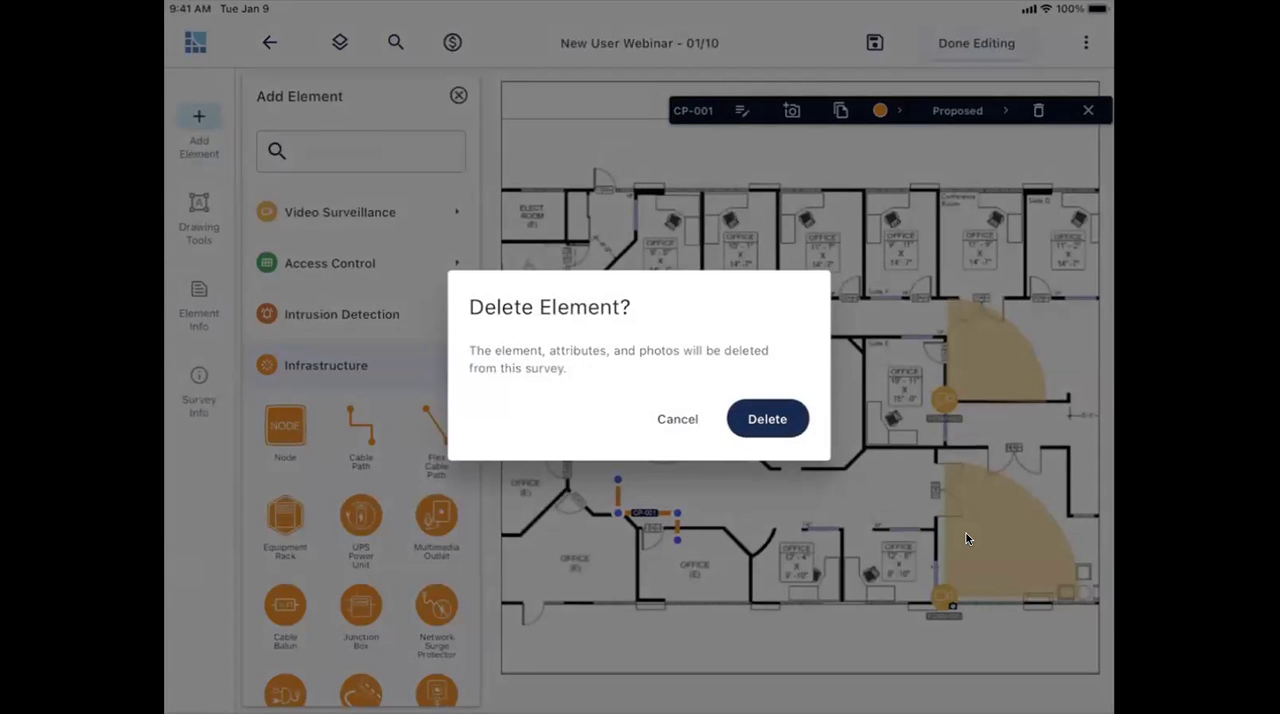
click(767, 419)
- Add a Flex Cable Path running from the equipment rack in the server room to the camera outside Suite E
drag(437, 427, 680, 468)
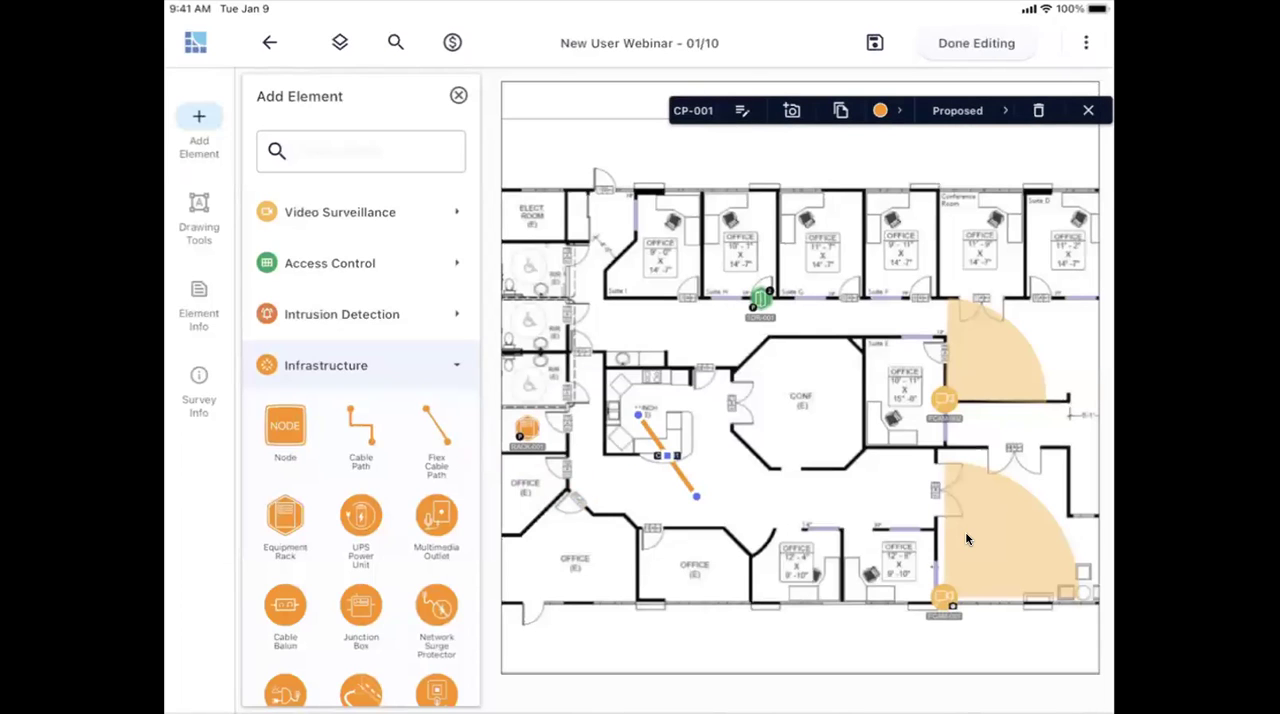
drag(638, 413, 527, 440)
drag(696, 496, 944, 412)
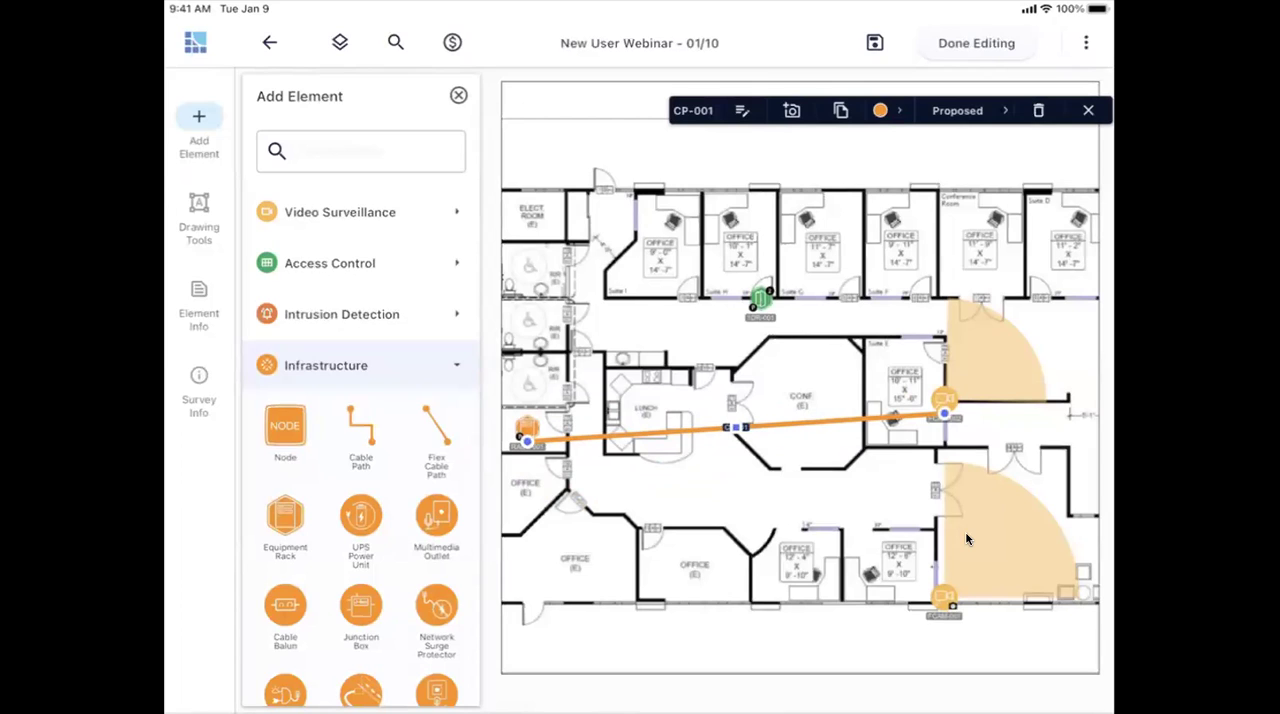
- Bend the flex cable path up along the lunch room, through the conference room and below Suite E, and check its cable run details
drag(736, 427, 716, 359)
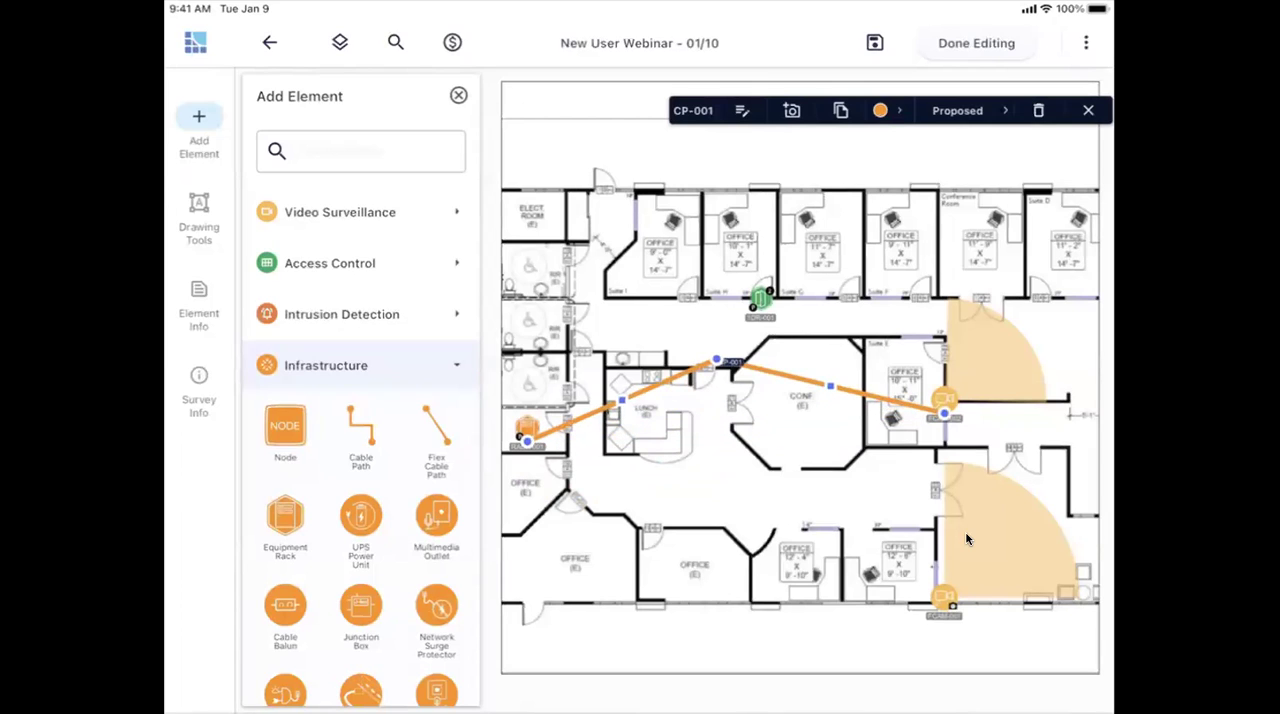
drag(830, 385, 792, 449)
drag(868, 430, 900, 474)
drag(622, 400, 621, 454)
drag(669, 406, 621, 359)
drag(755, 404, 797, 373)
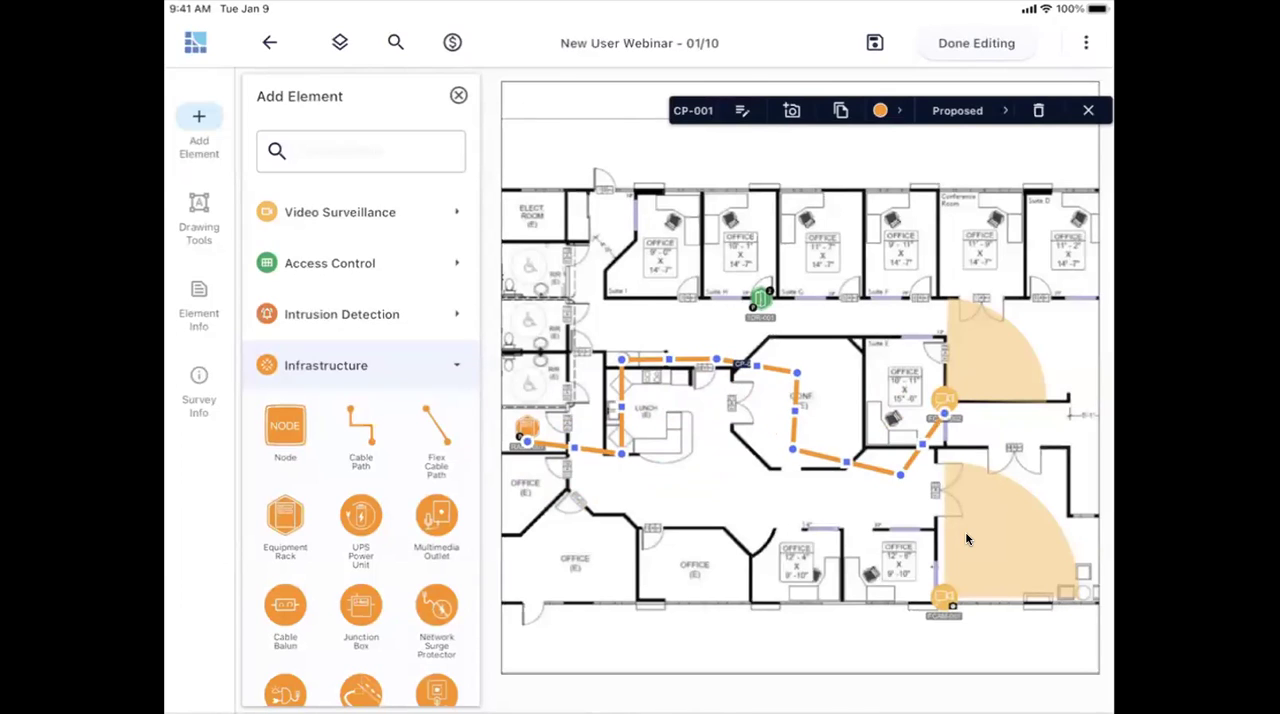
click(742, 111)
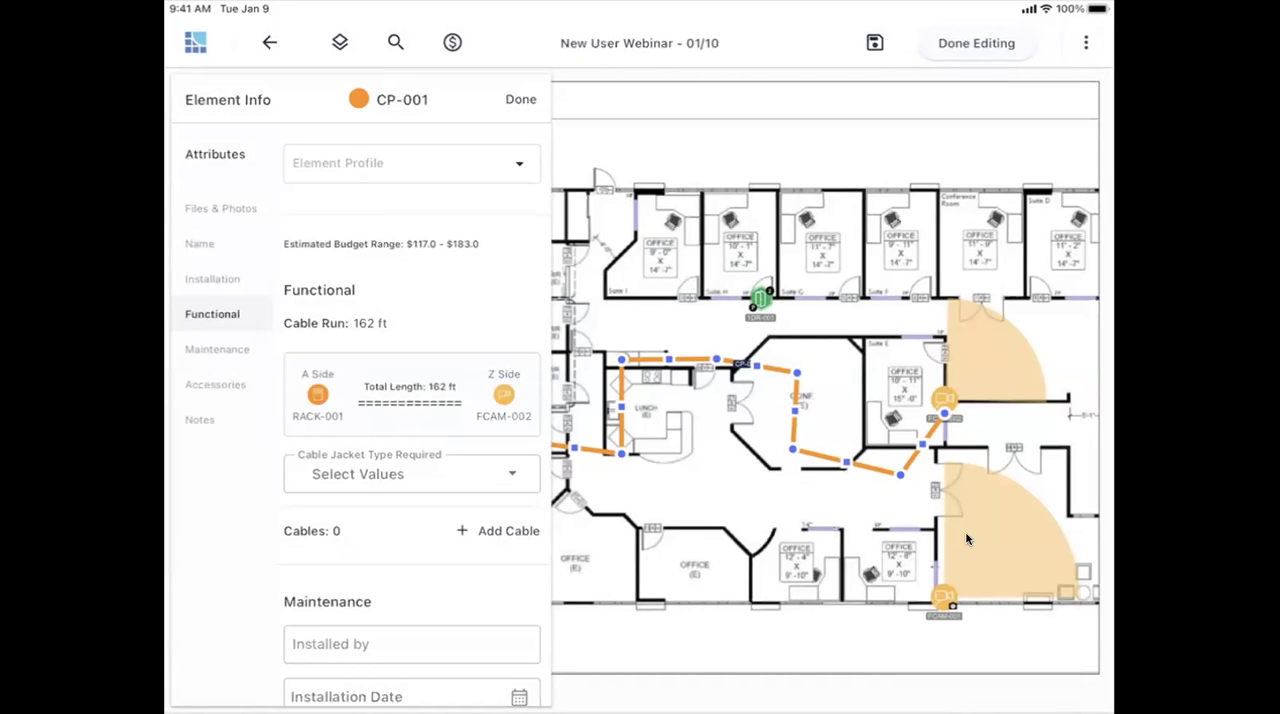
click(966, 539)
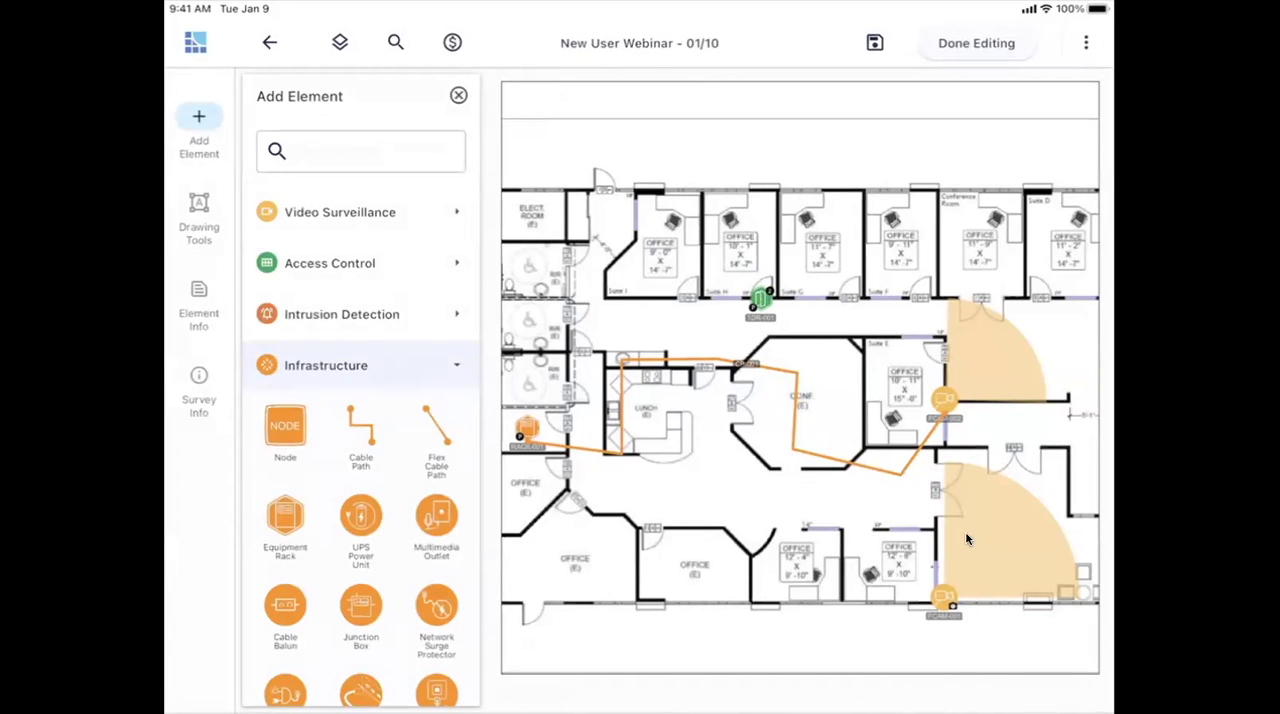
- View the survey's general information and close it again
click(966, 539)
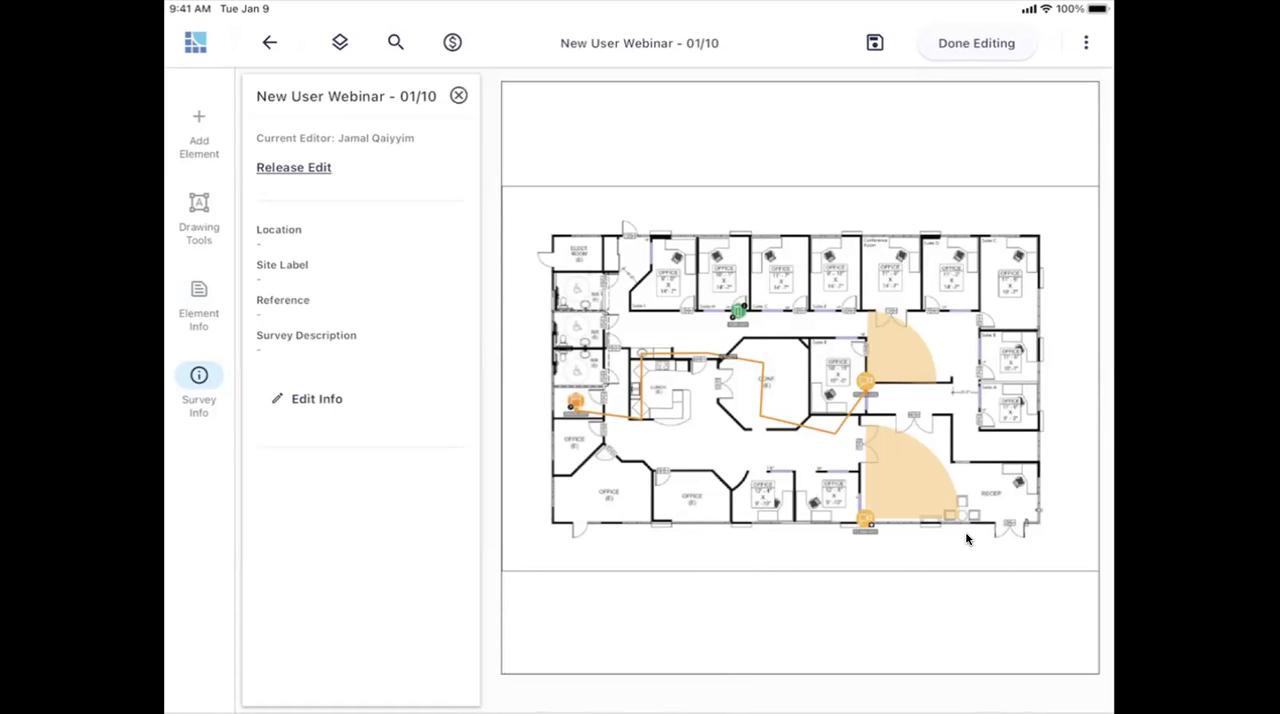
click(966, 539)
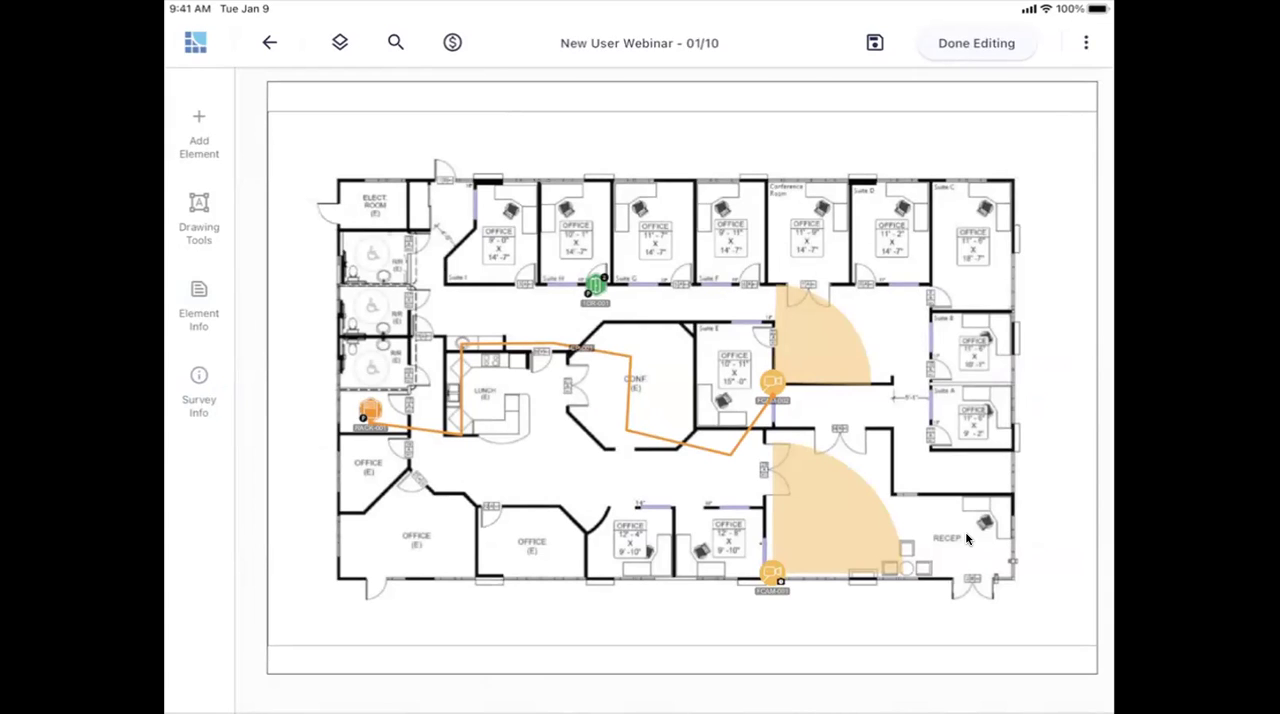
- Filter the Access Control and Infrastructure system types out of the floor plan, and show both again
click(340, 42)
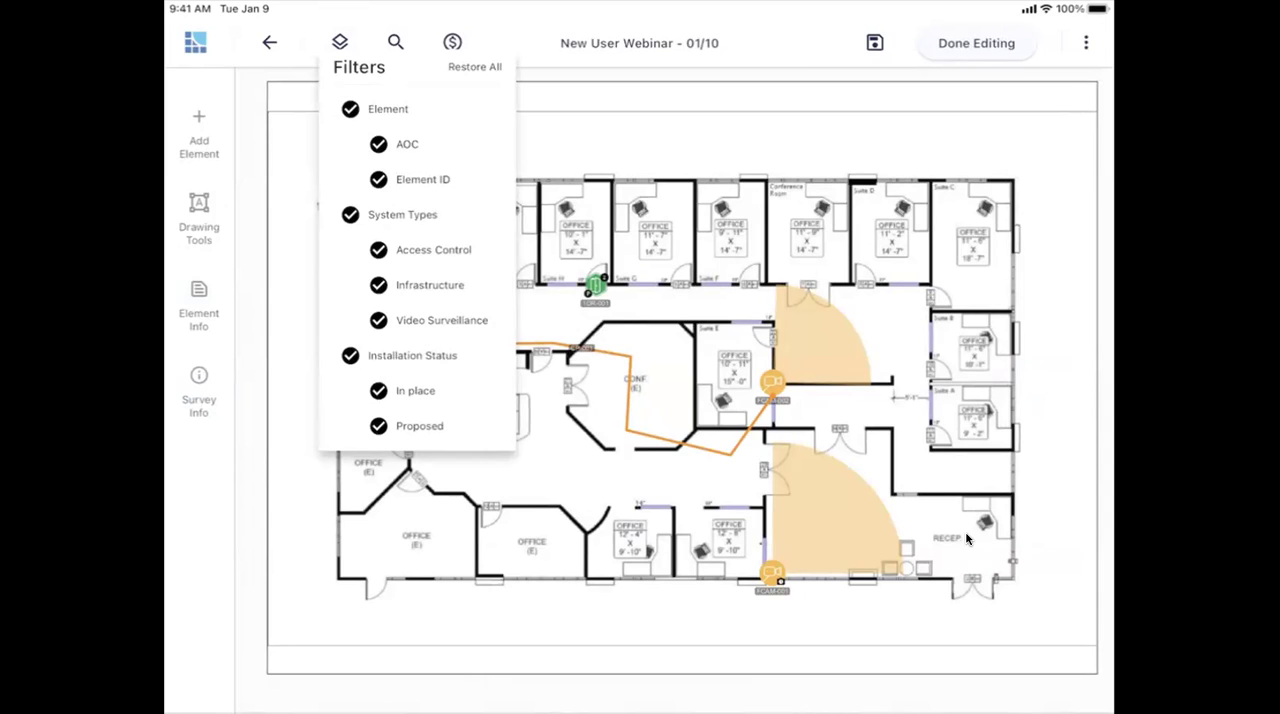
click(378, 249)
click(378, 285)
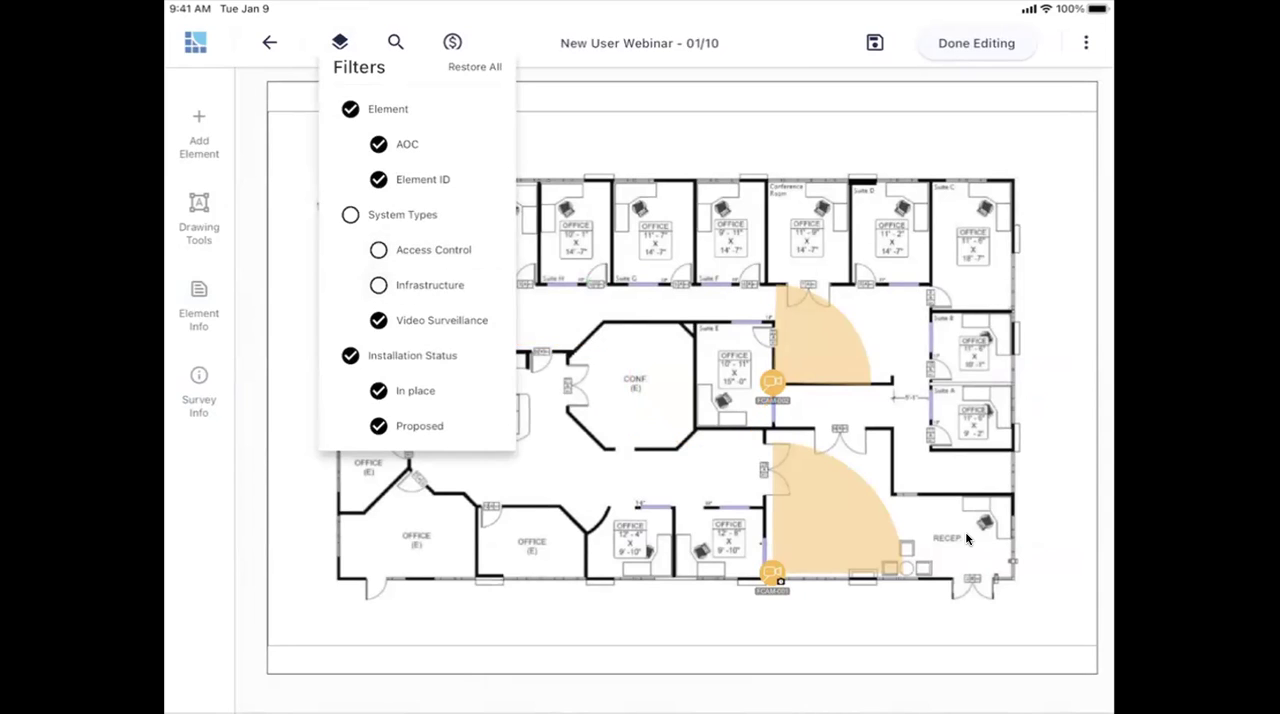
click(378, 249)
click(378, 285)
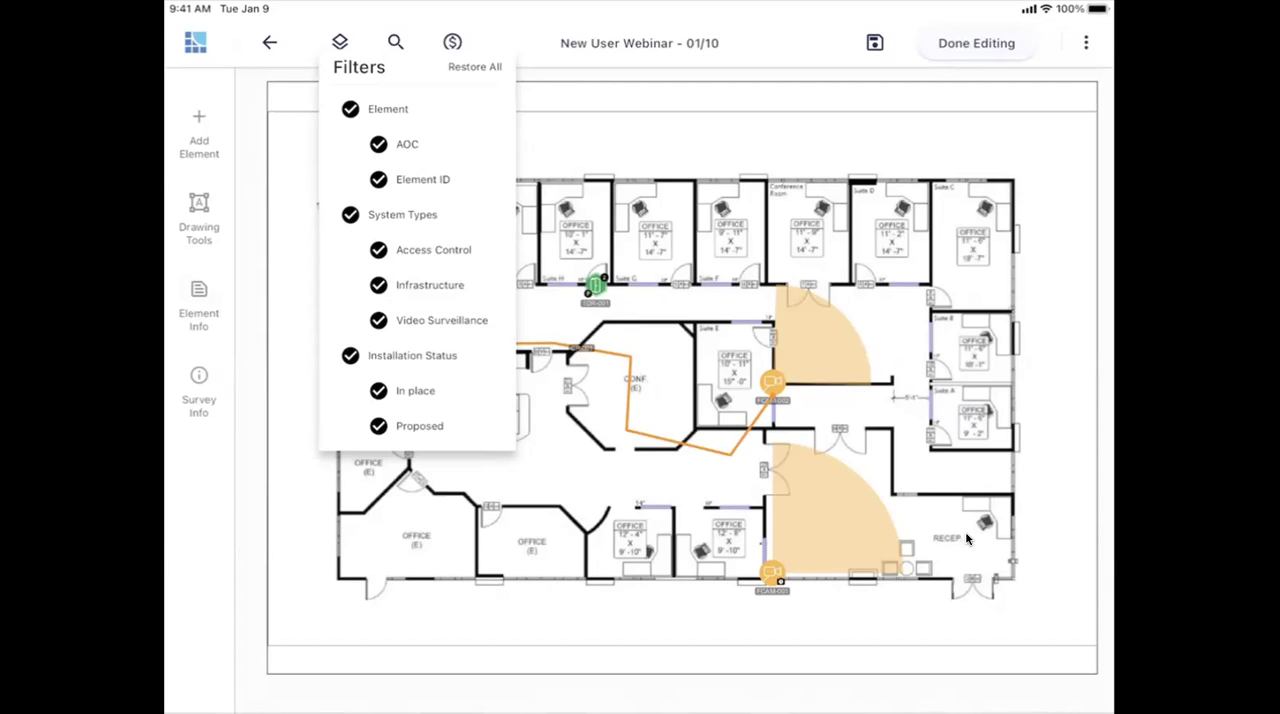
click(340, 42)
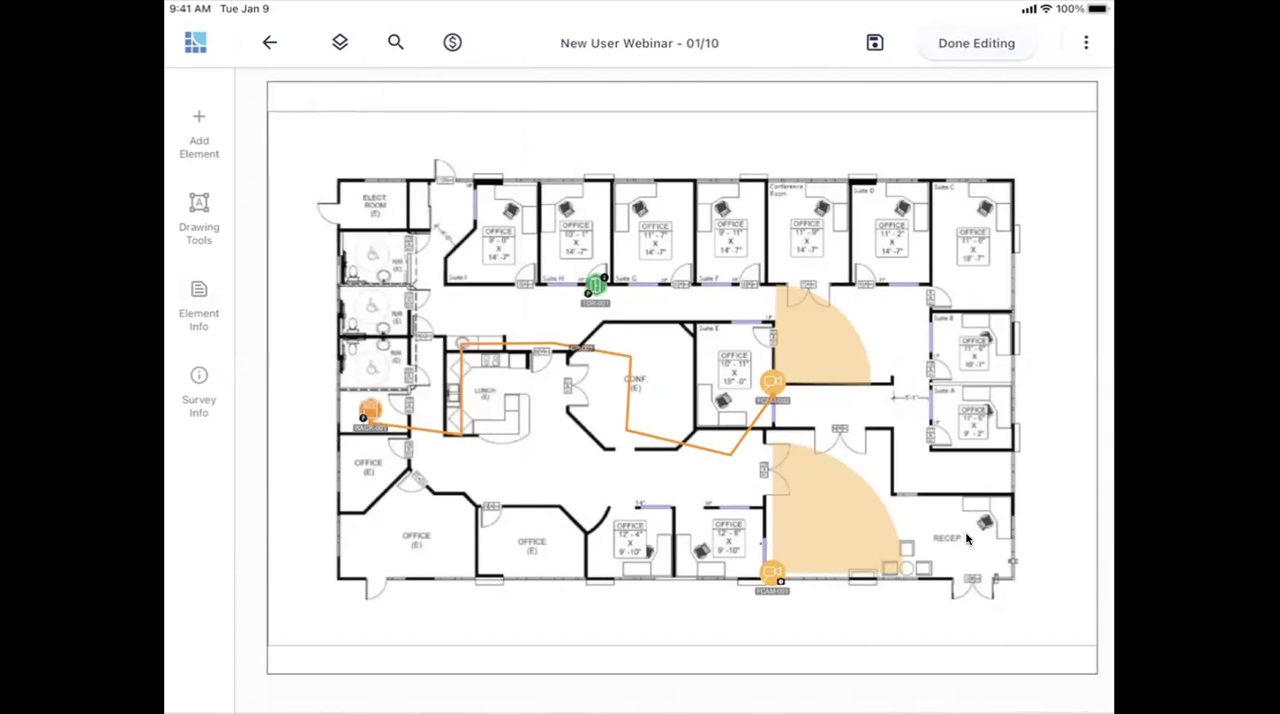
- Look at the survey's element search, budget estimator range, and export, scale and display options
click(396, 42)
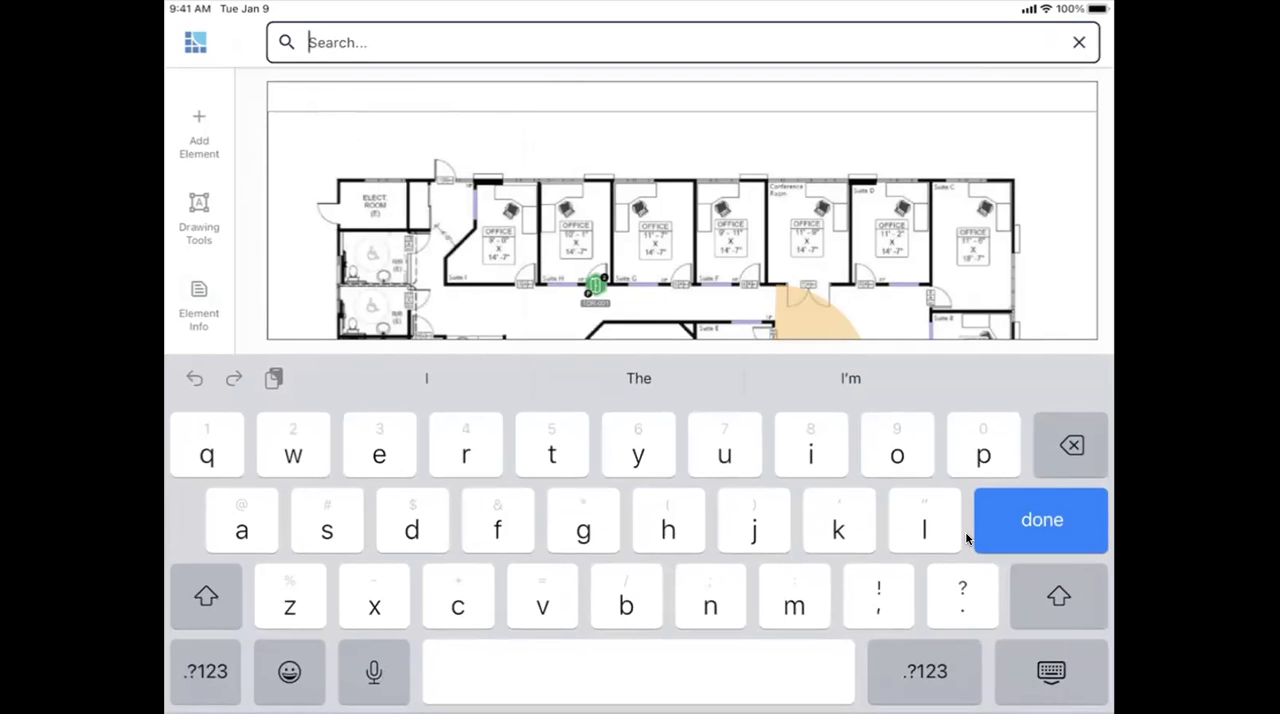
click(966, 539)
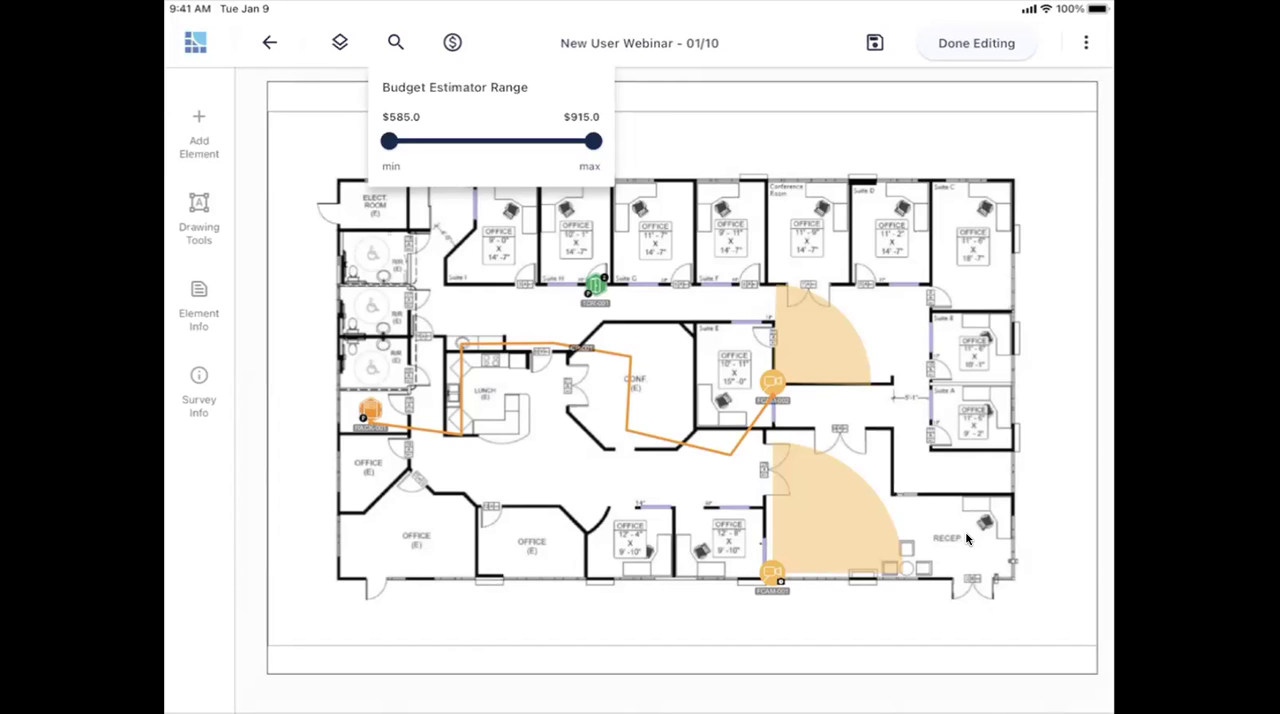
click(966, 539)
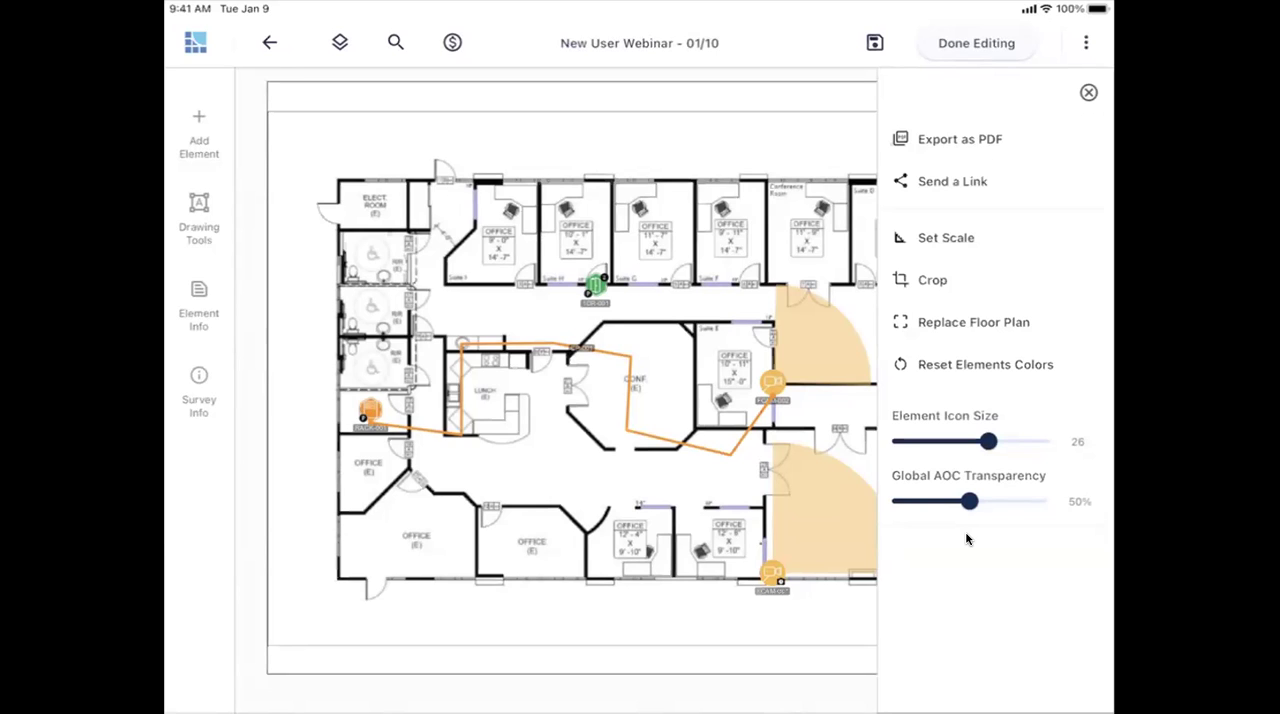
click(966, 539)
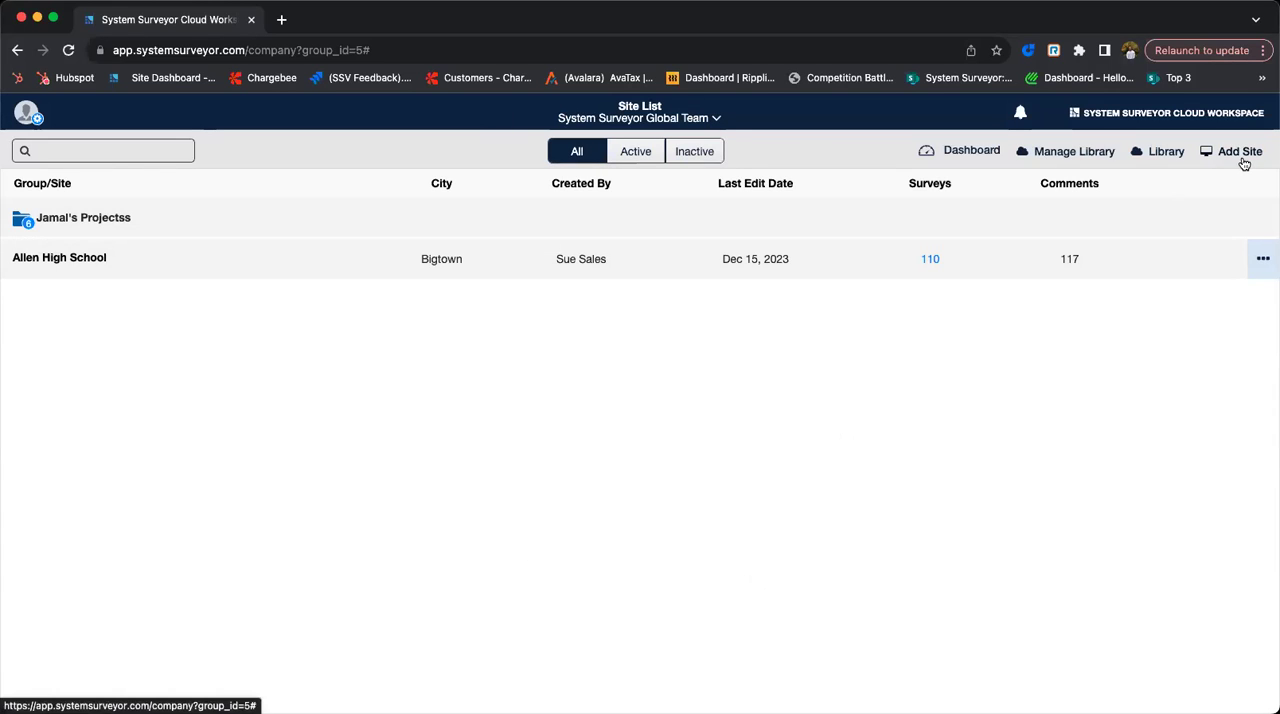
- Switch to the System Surveyor Cloud Workspace in the browser and add the Allen High site to the site list from the Library
click(1156, 158)
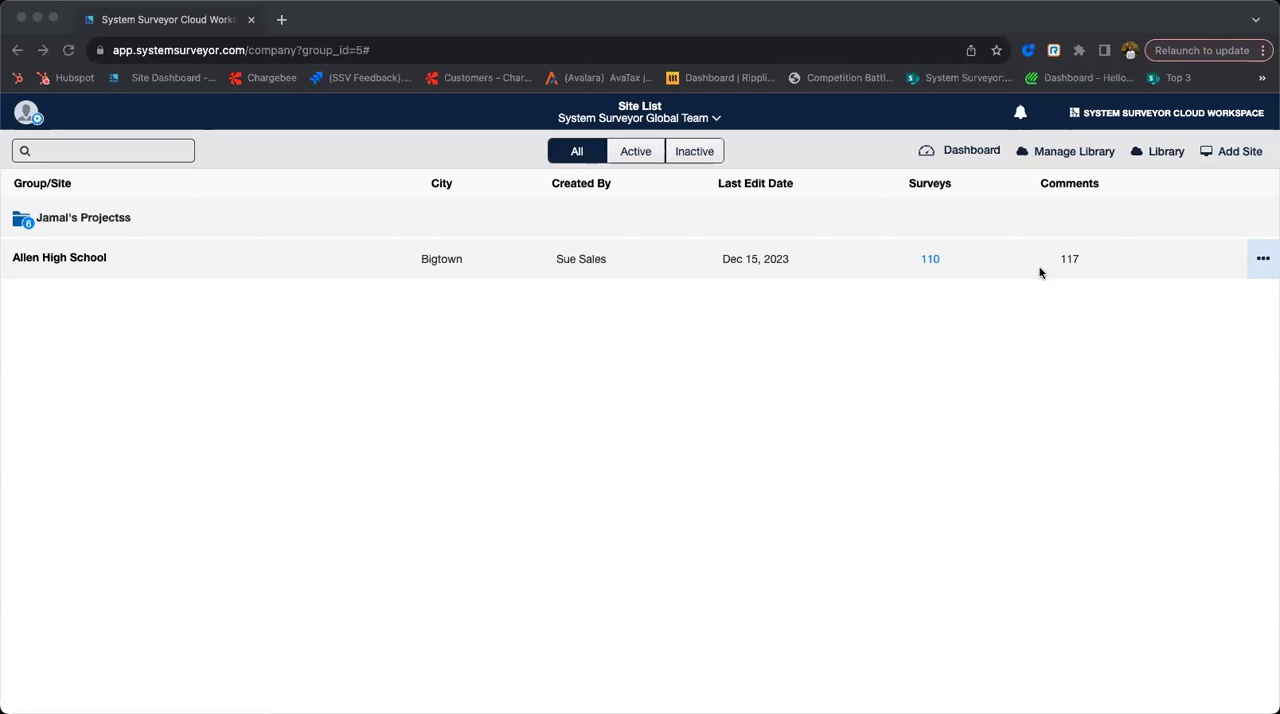
click(1160, 155)
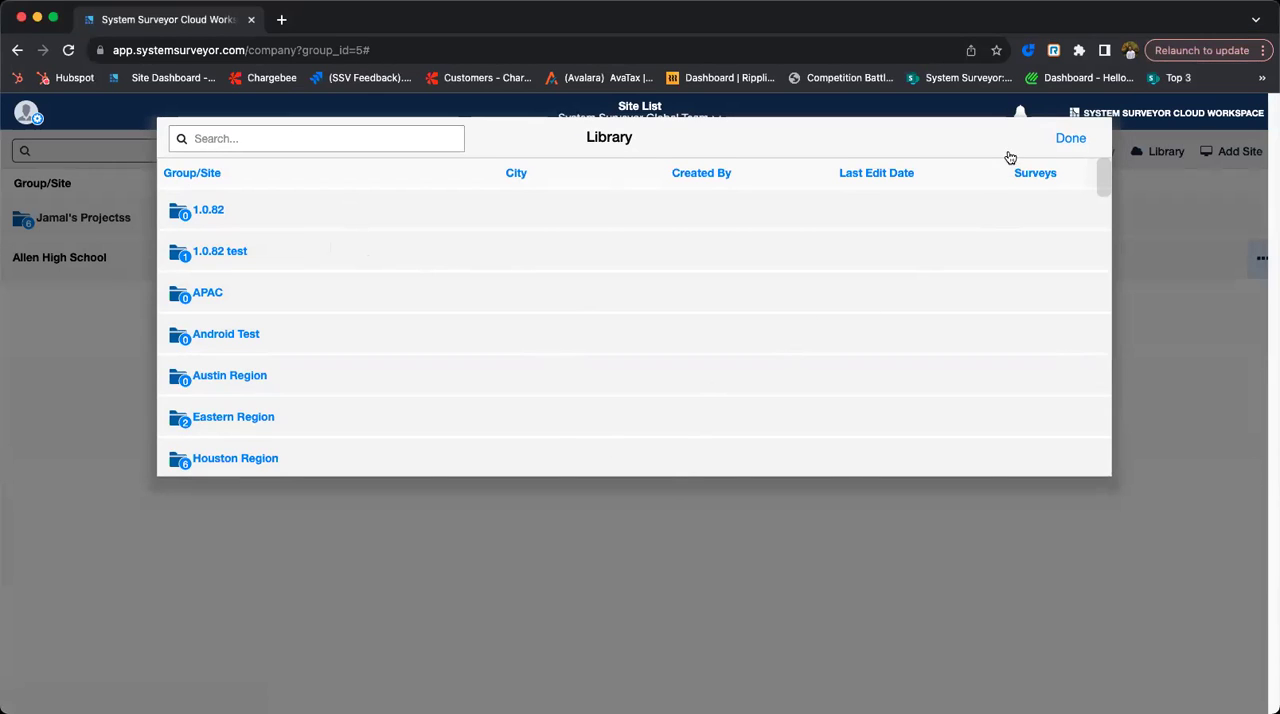
scroll(994, 299, down, 10)
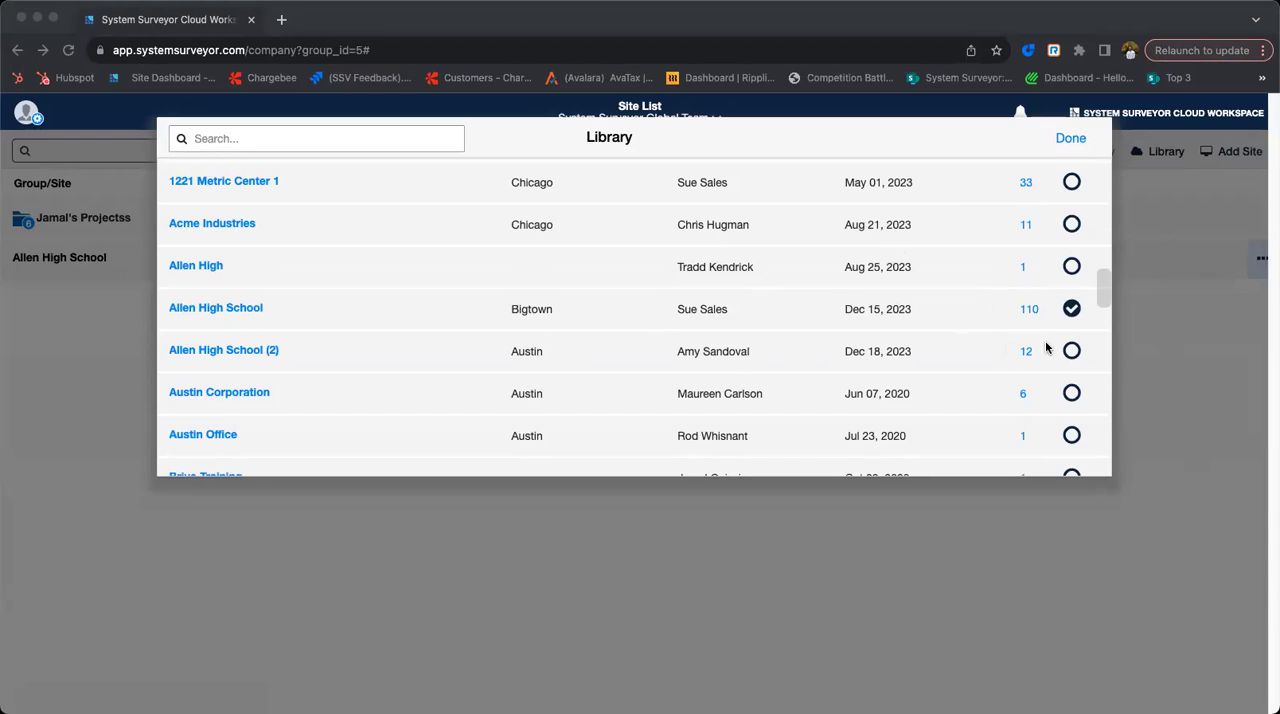
click(1071, 267)
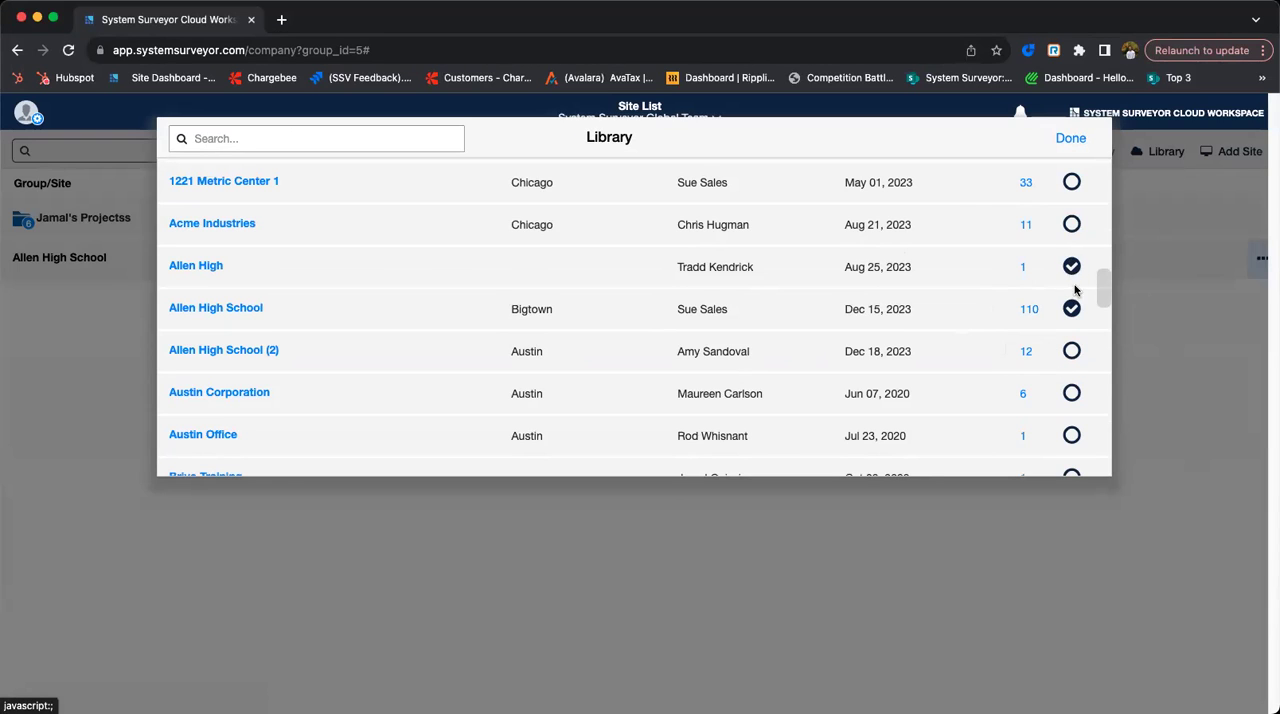
click(1074, 138)
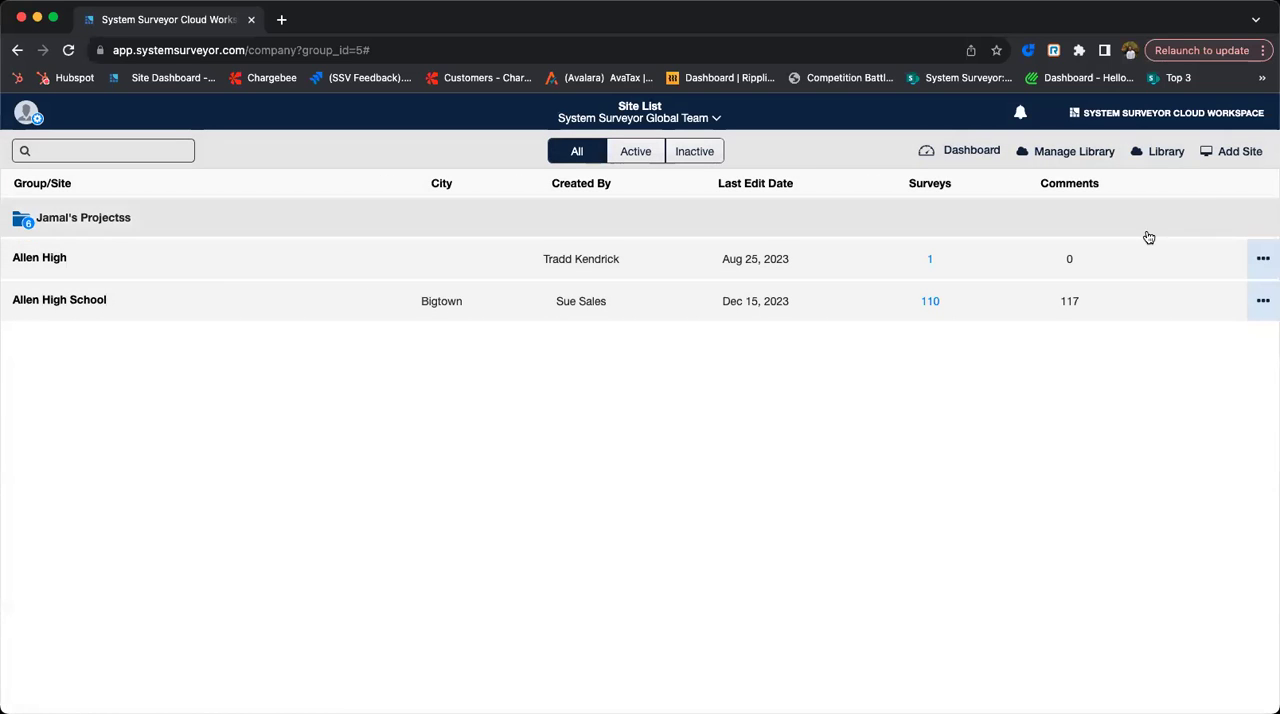
- Remove the Allen High site from the site list by deselecting it in the Library
click(1166, 152)
scroll(959, 320, down, 10)
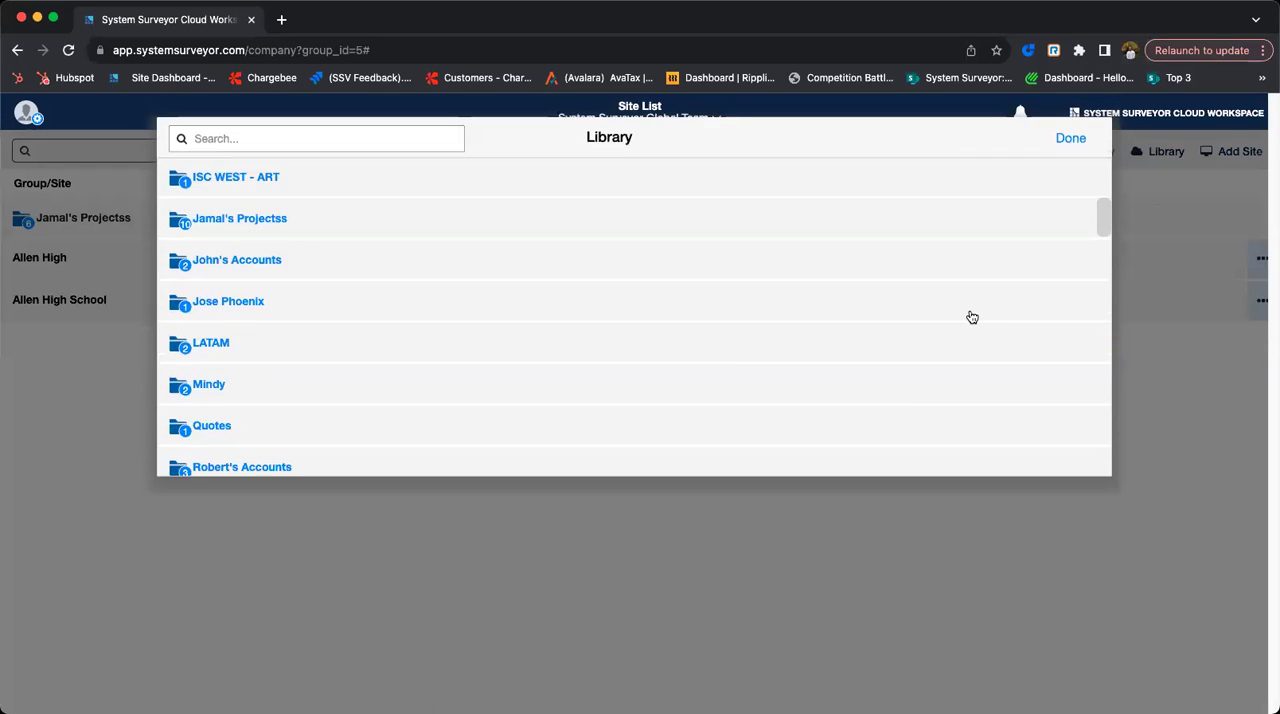
scroll(1040, 266, up, 2)
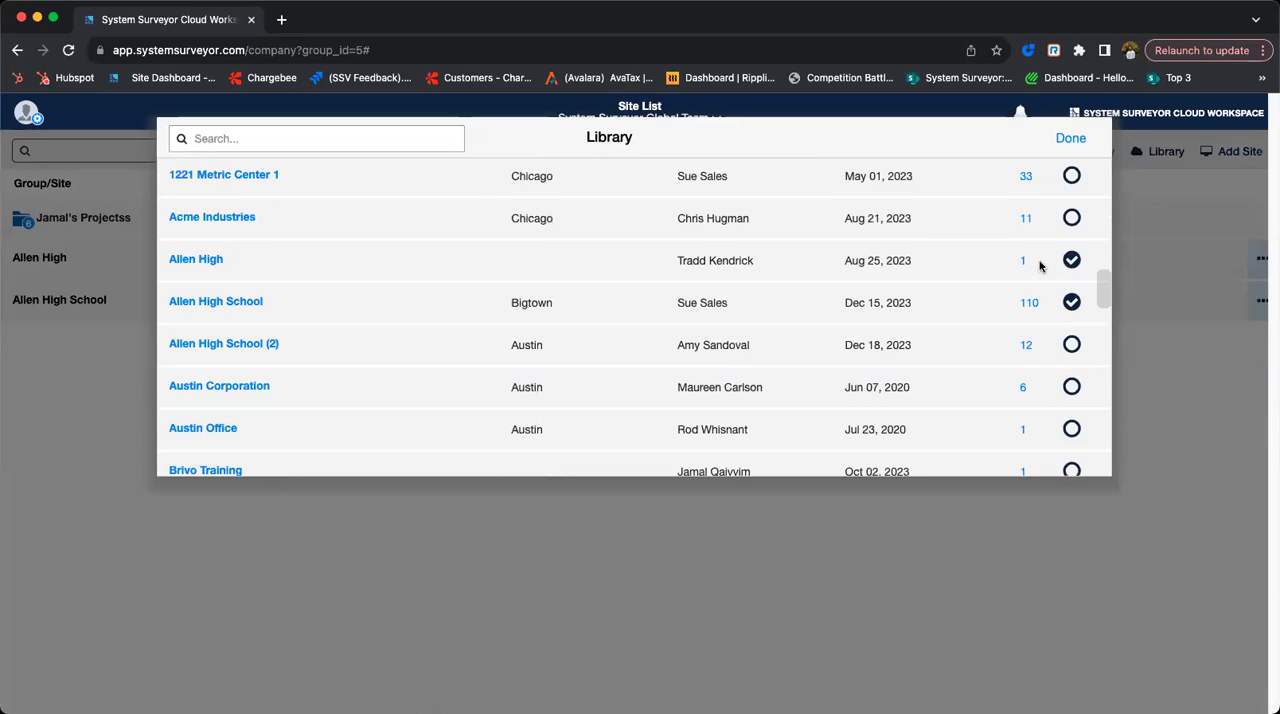
click(1072, 261)
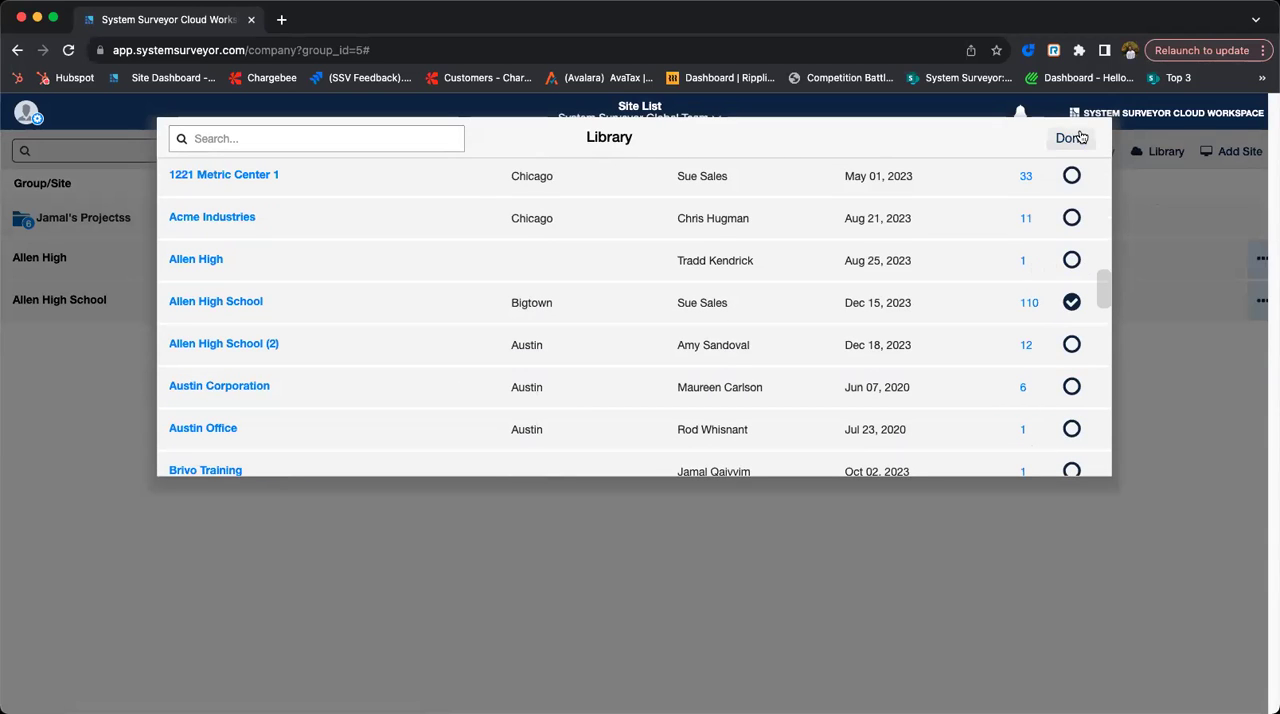
click(1071, 138)
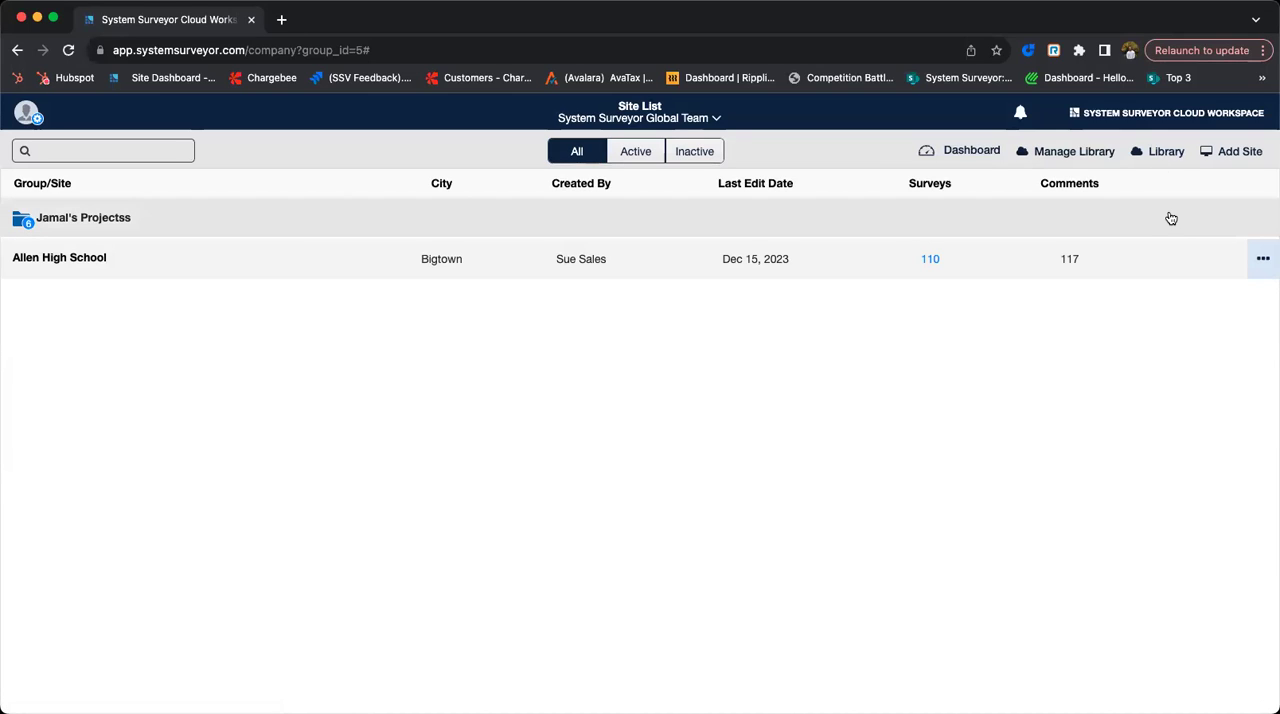
- View the form for creating a new site and cancel it
click(1230, 155)
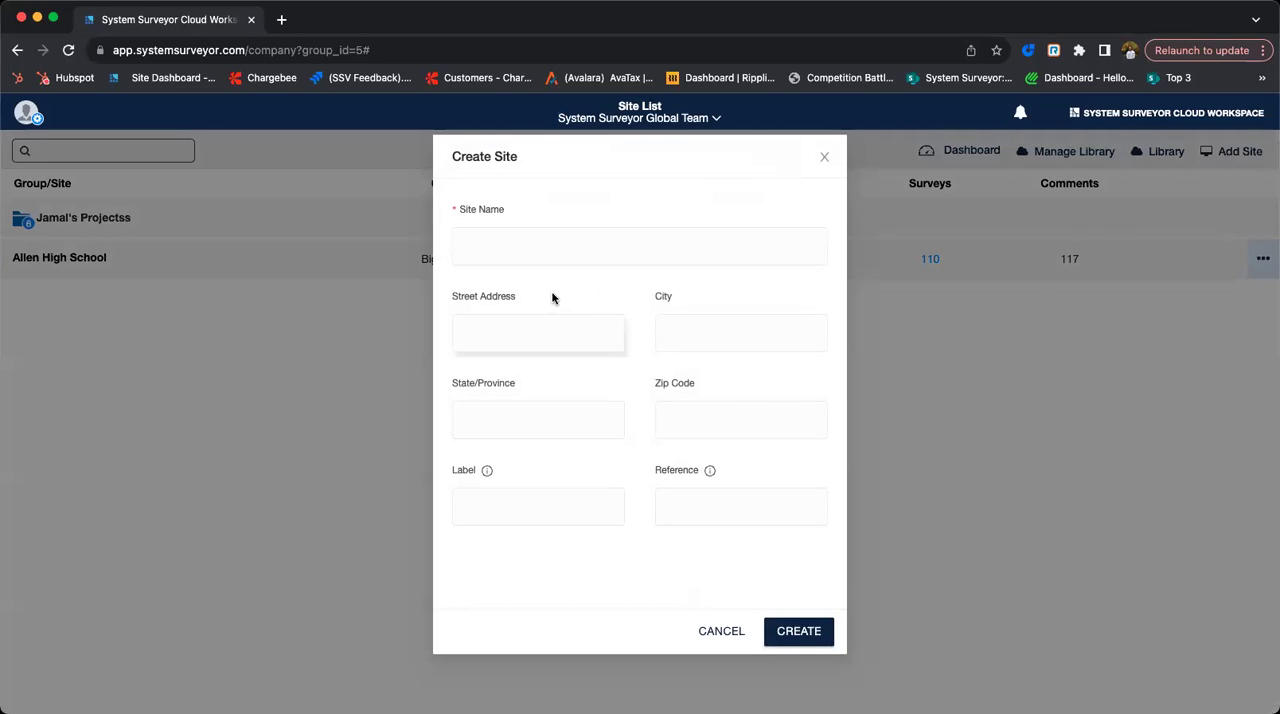
click(721, 632)
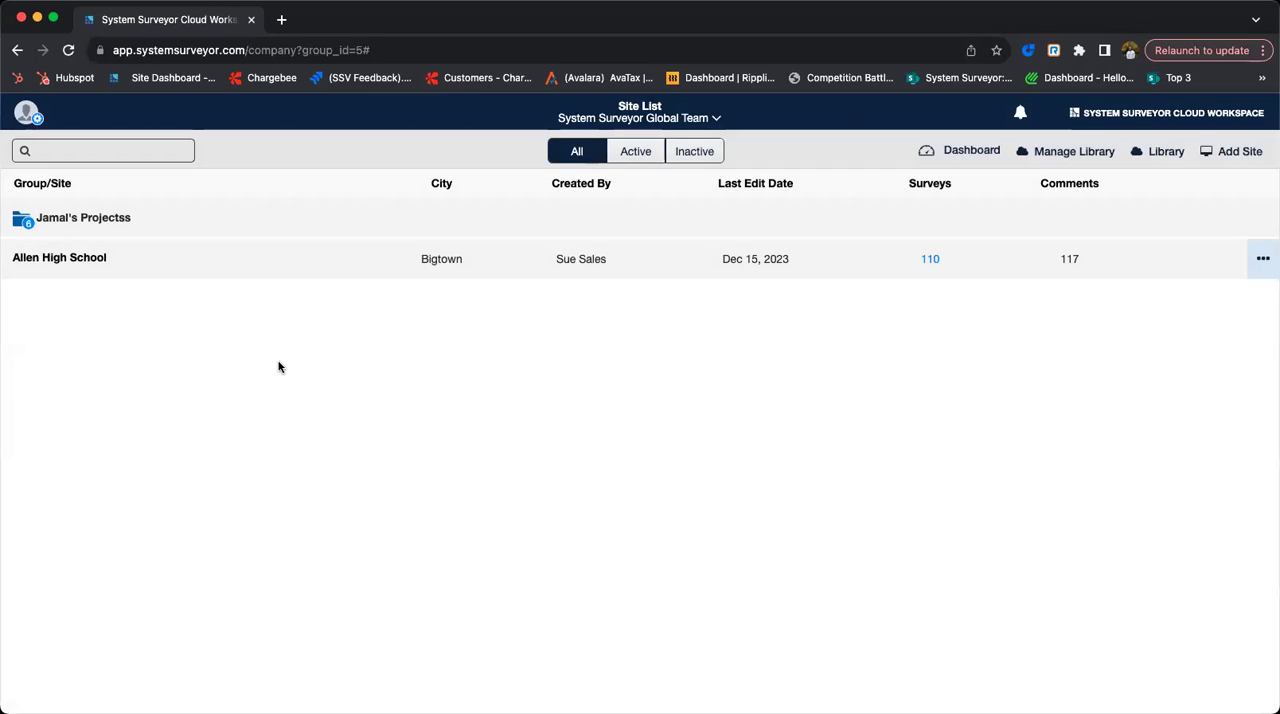
- Open the New User Webinar site in the projects folder, start a new survey from a floor plan and dismiss the help prompt
click(94, 224)
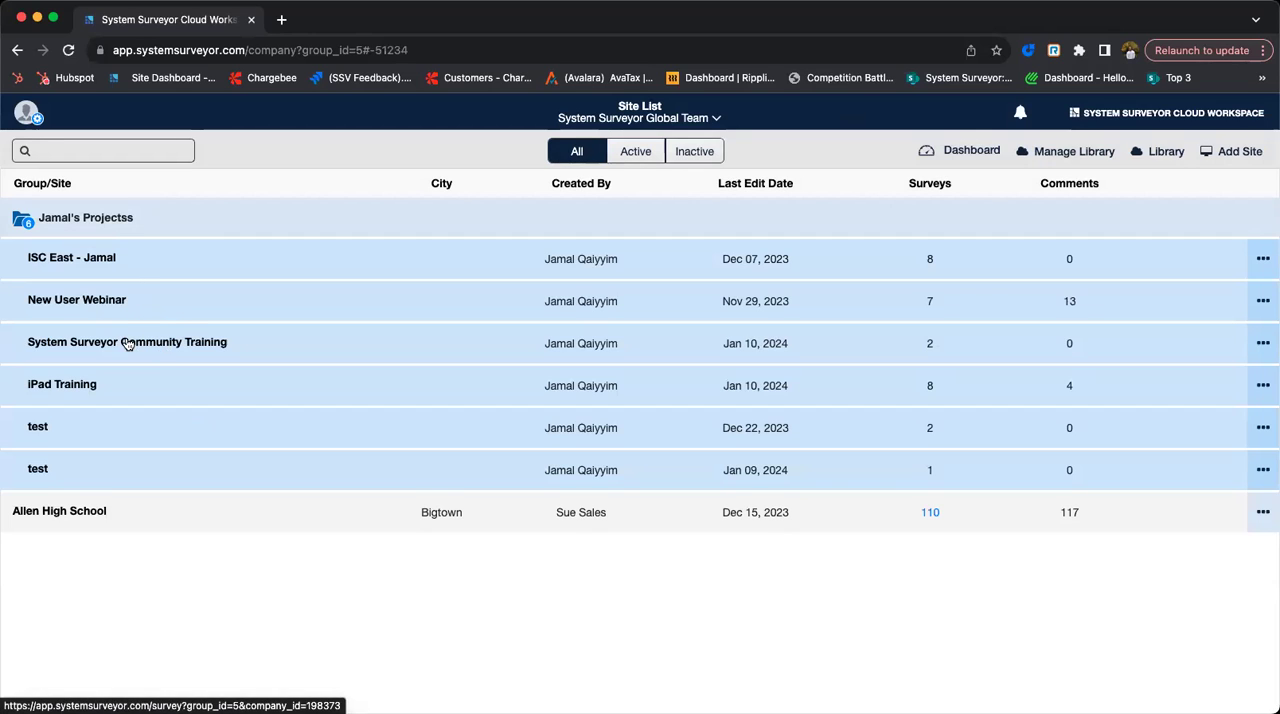
click(115, 307)
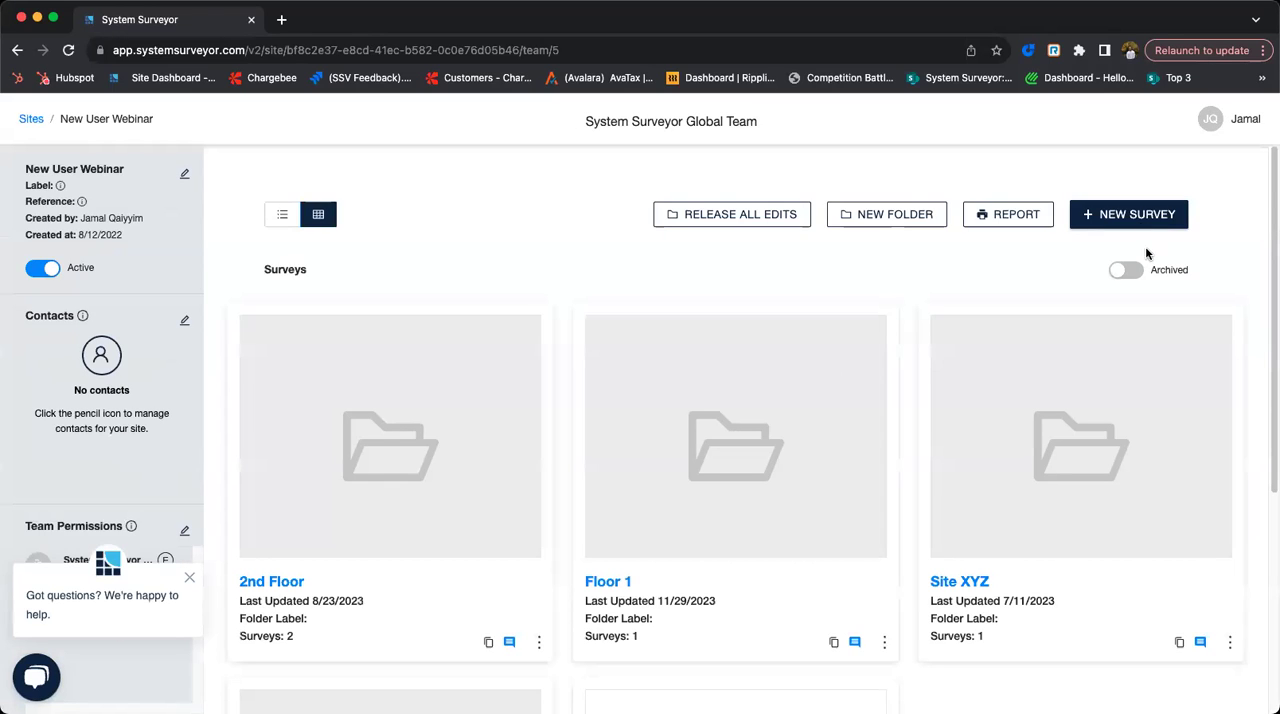
click(1136, 215)
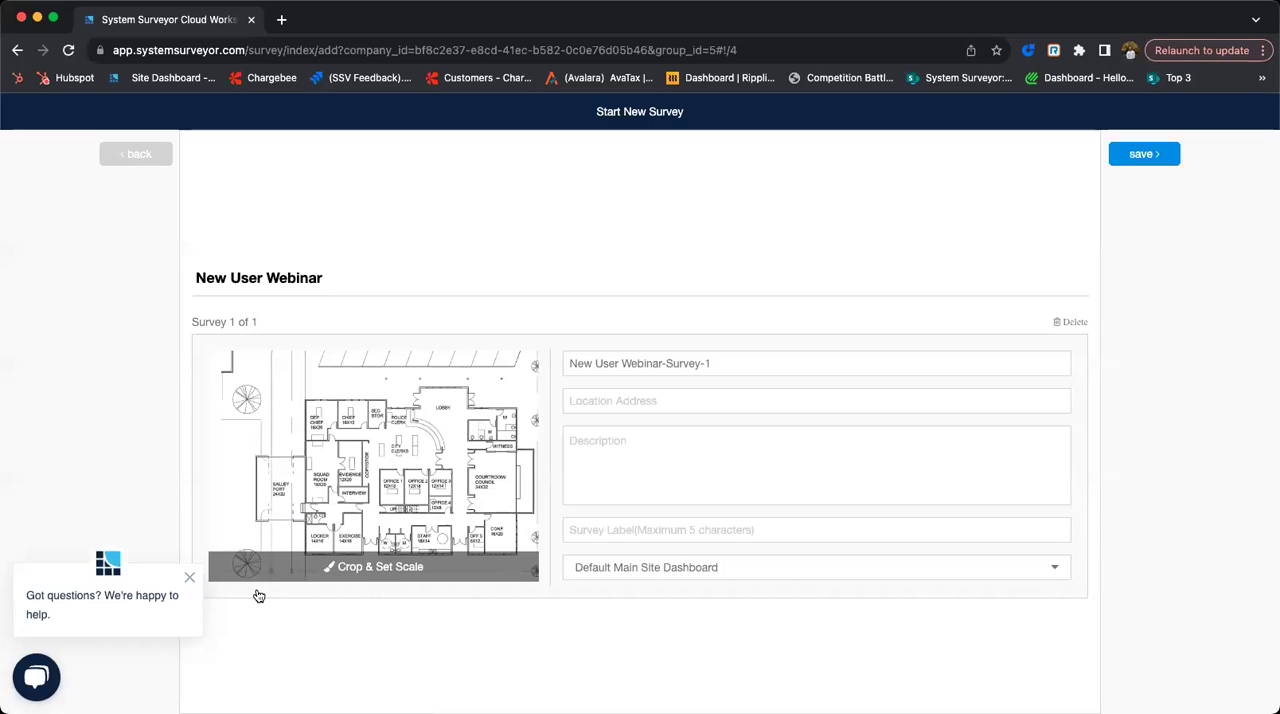
click(189, 578)
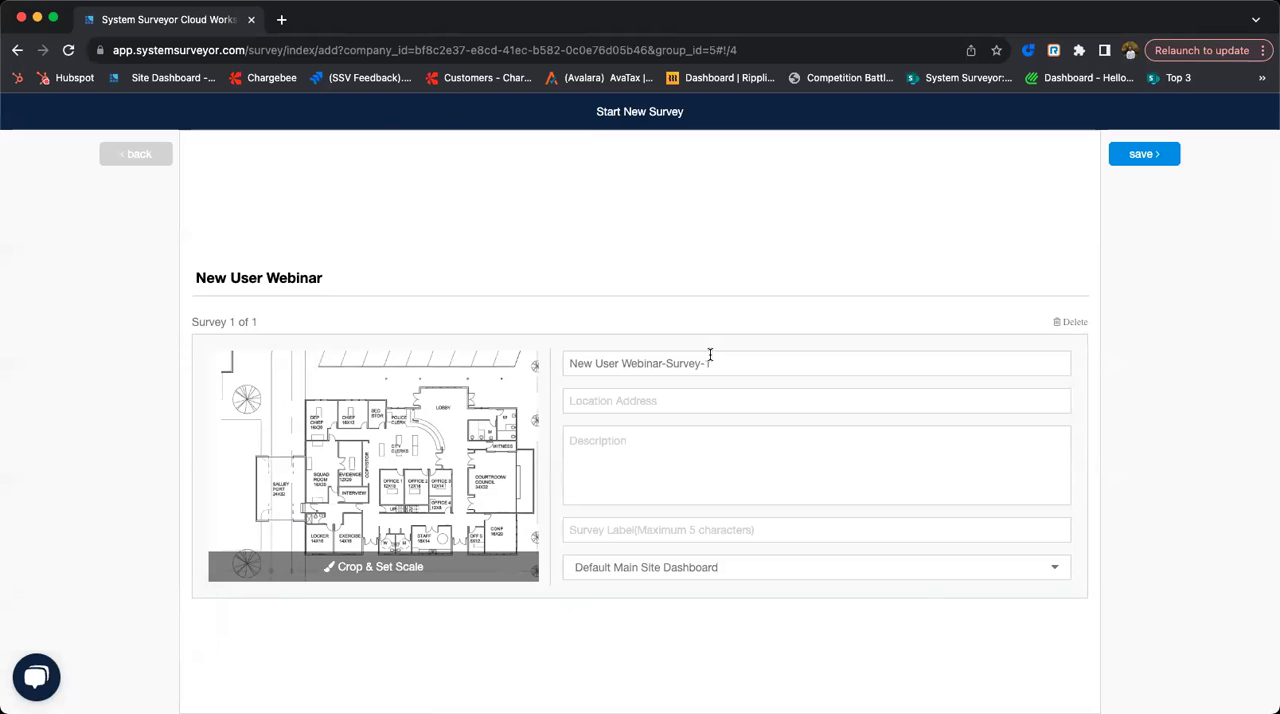
- Rotate the floor plan through a full turn back to upright and accept the crop at its full extent
click(358, 567)
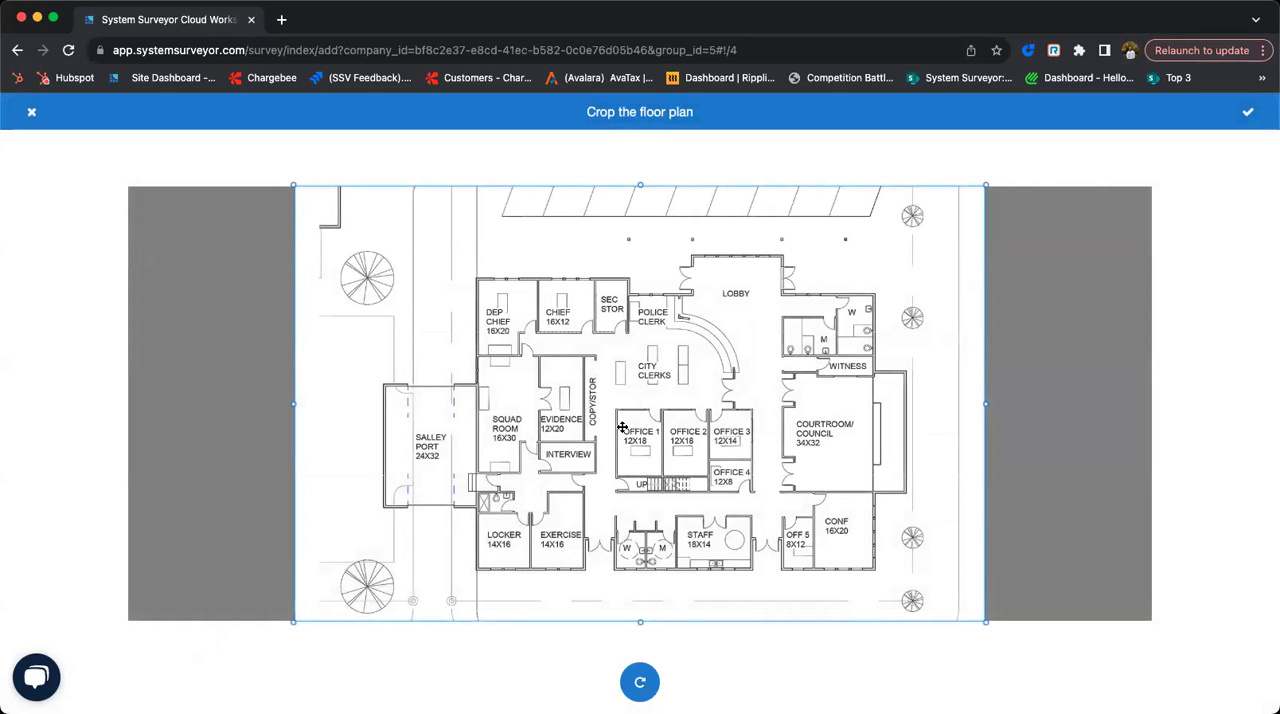
click(643, 686)
click(641, 688)
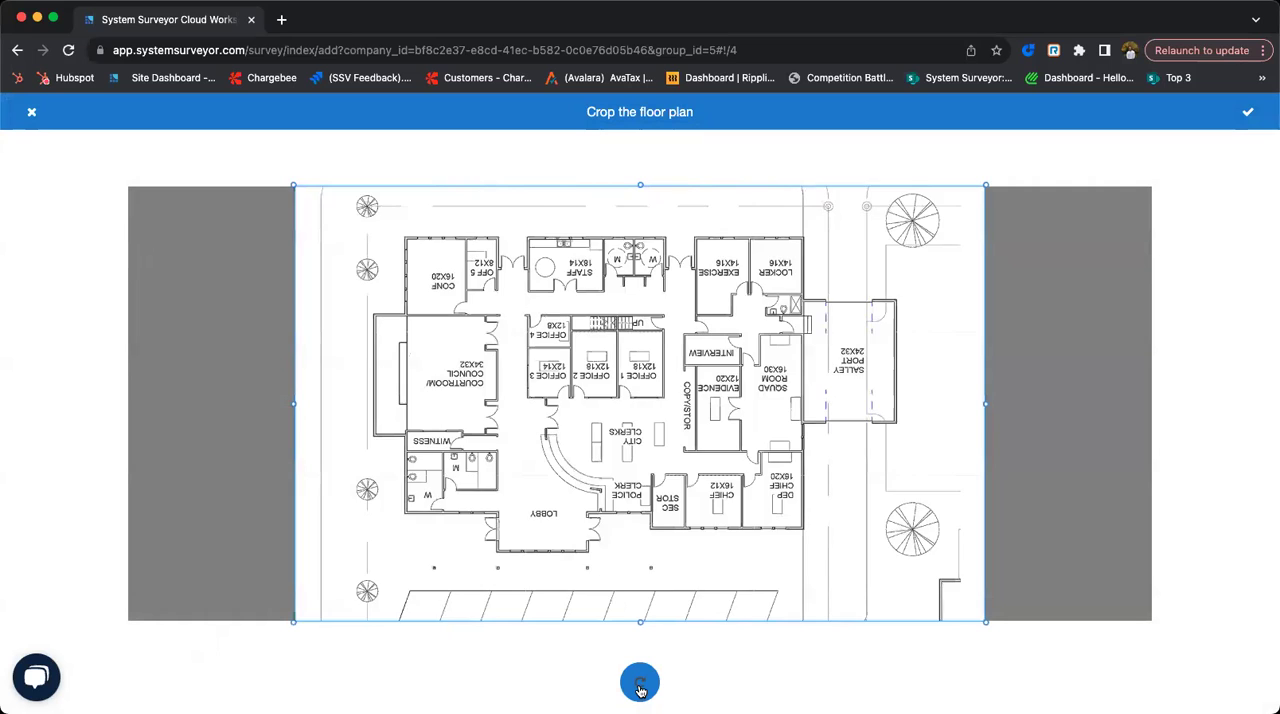
click(641, 689)
click(641, 689)
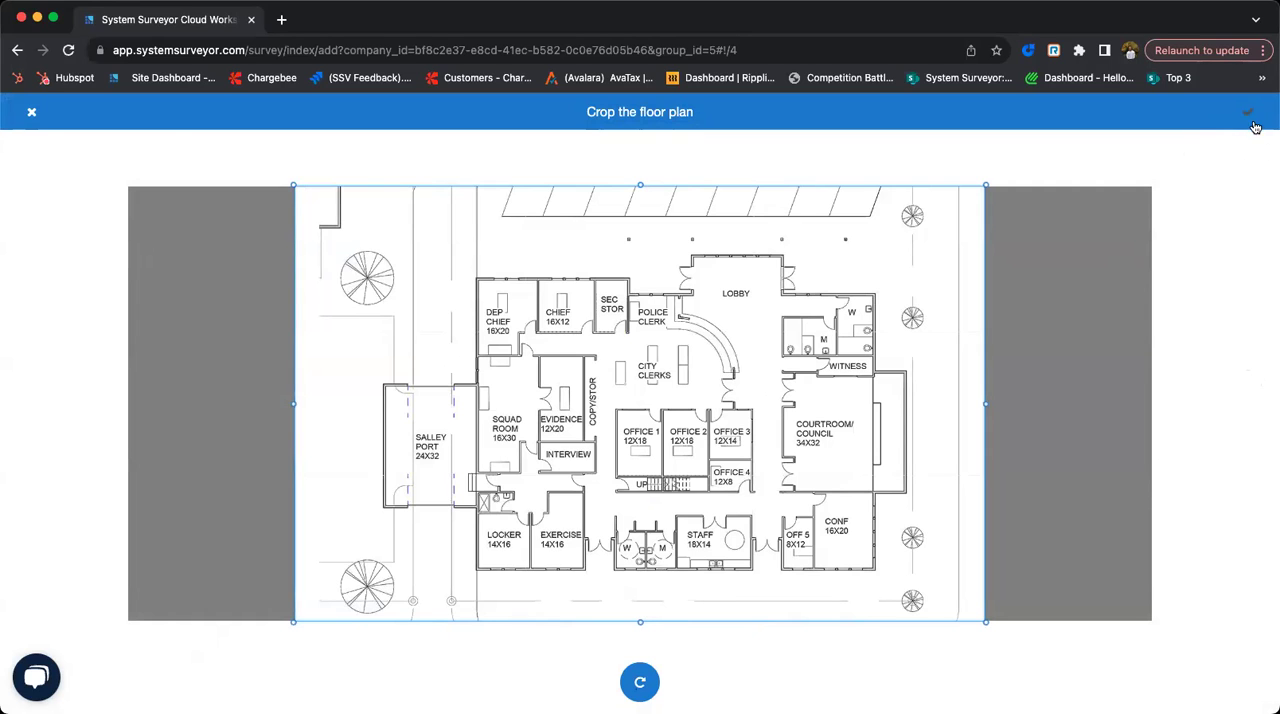
click(1250, 118)
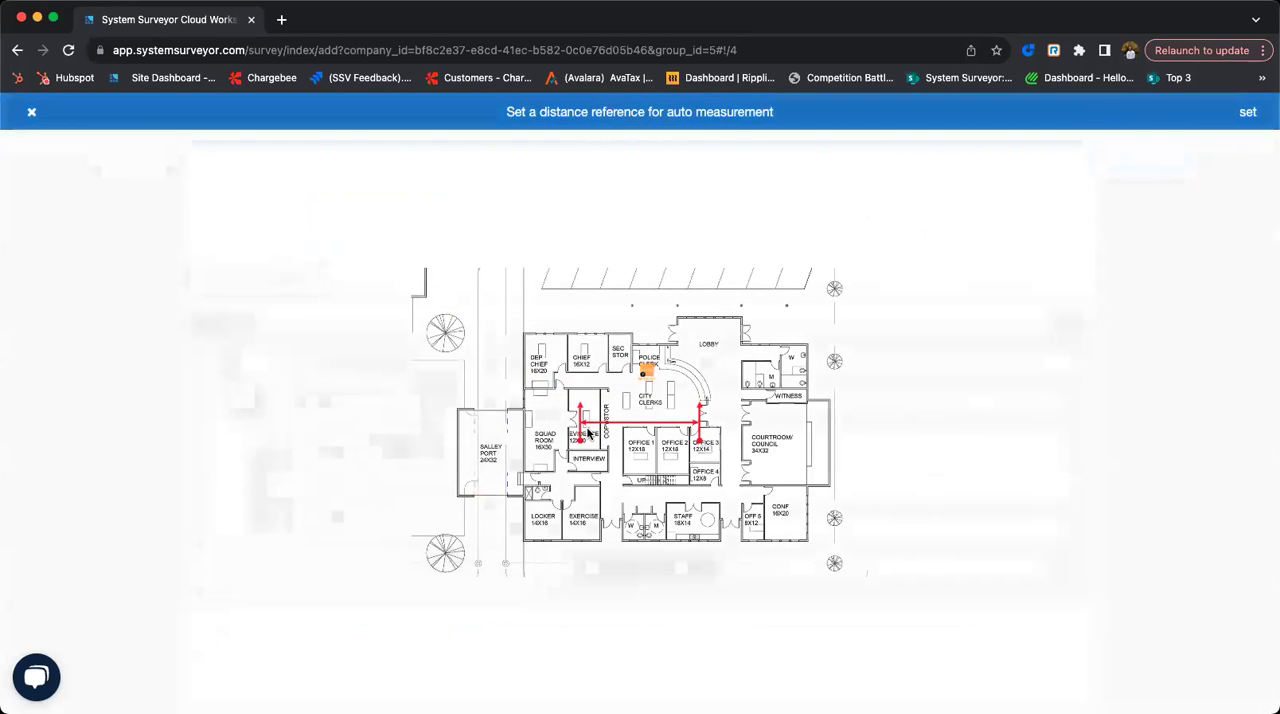
- Scale the plan by fitting the distance reference across the hallway between Office 3 and the courtroom, with 10 ft and a larger icon size
mouse_move(582, 446)
mouse_down()
mouse_move(752, 443)
mouse_move(721, 442)
mouse_up()
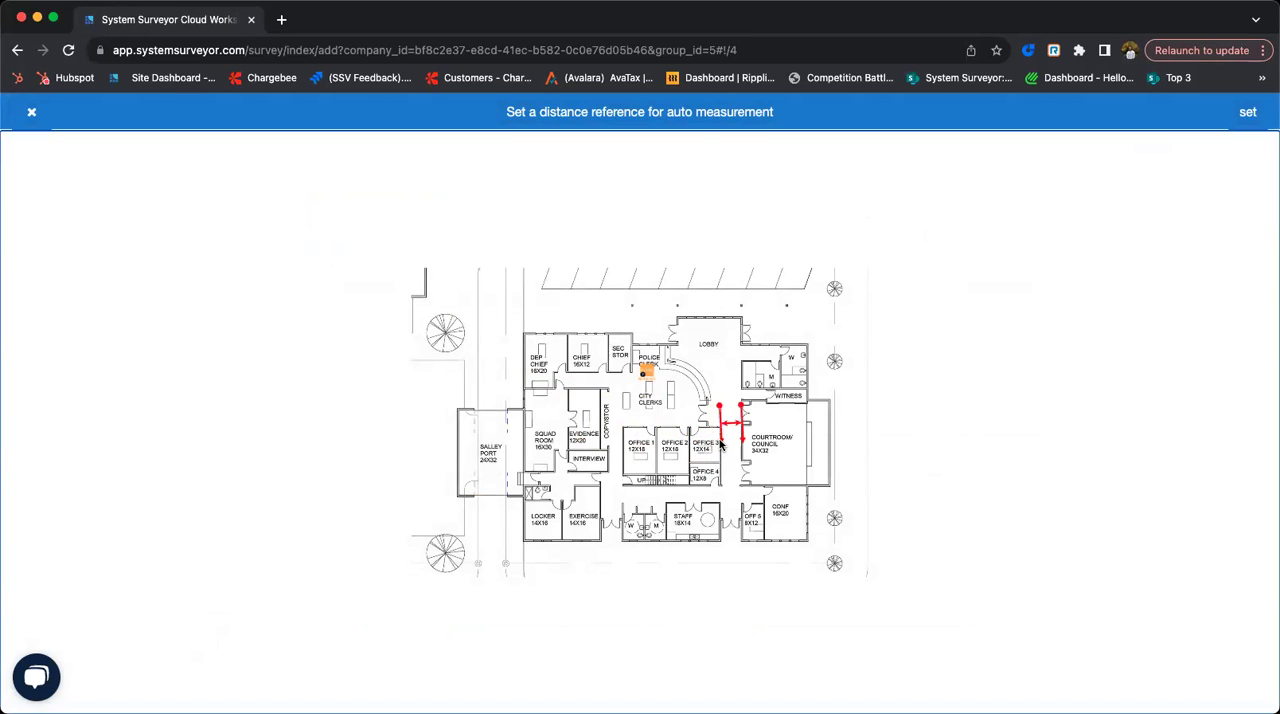
click(1244, 116)
click(1060, 219)
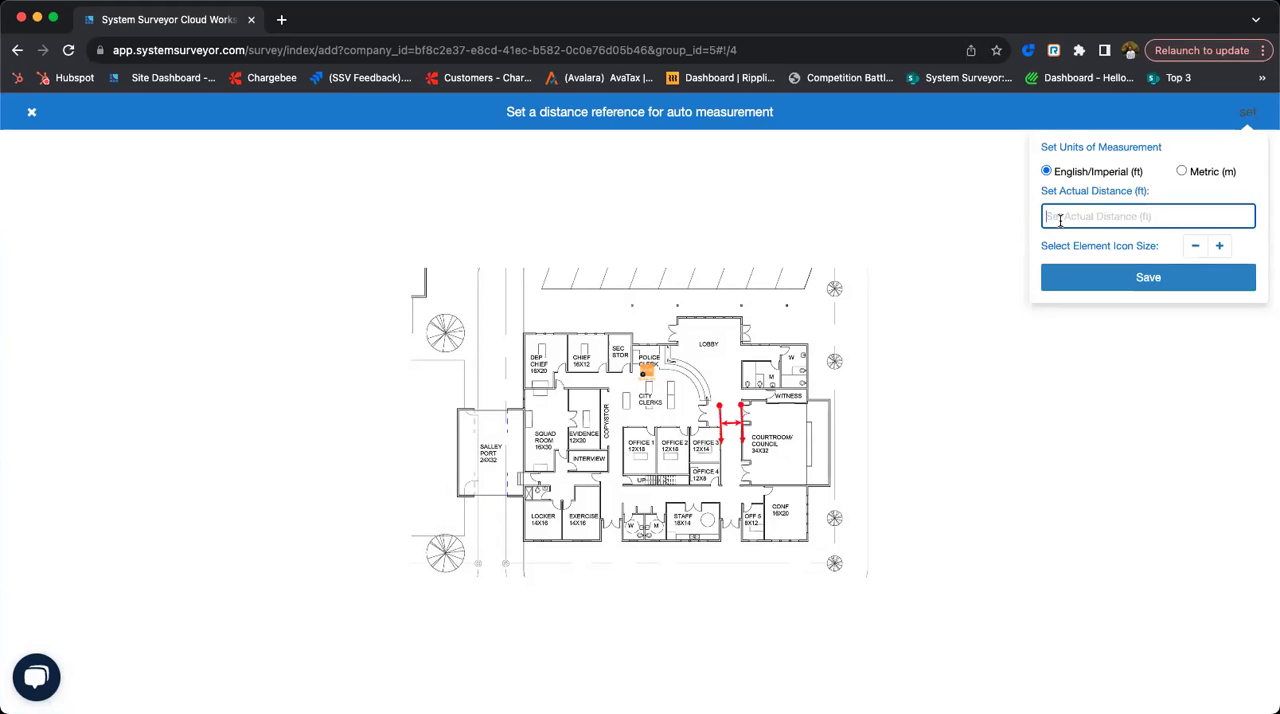
text(1)
click(1221, 247)
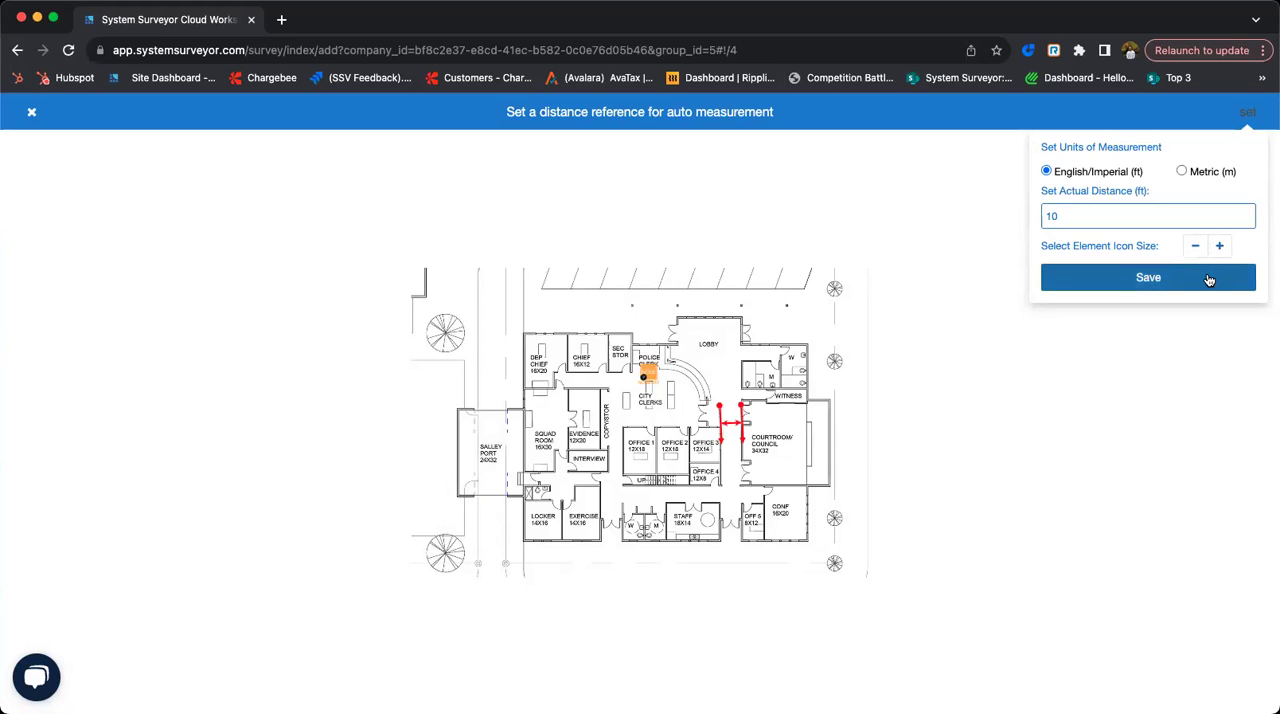
click(1208, 280)
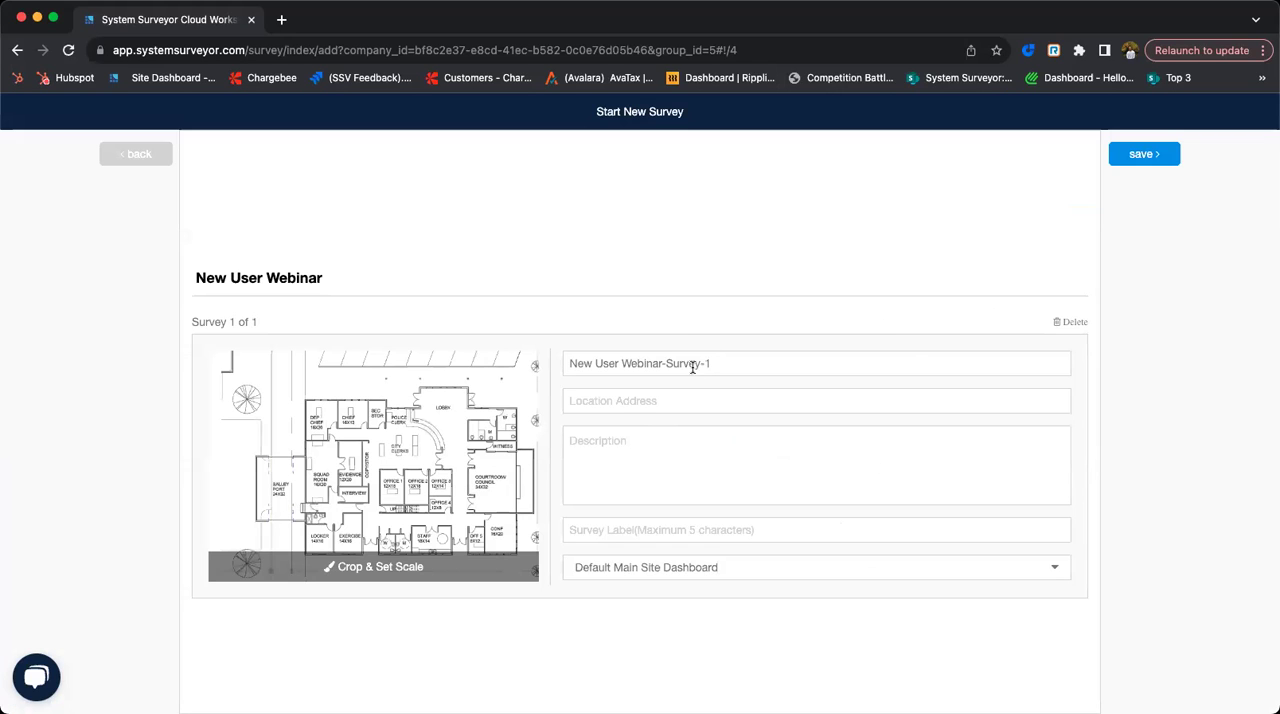
- Name the survey New User Webinar-01/10 pt 2, keep it in the Default Main Site Dashboard and save it
drag(713, 364, 668, 363)
text(01/10)
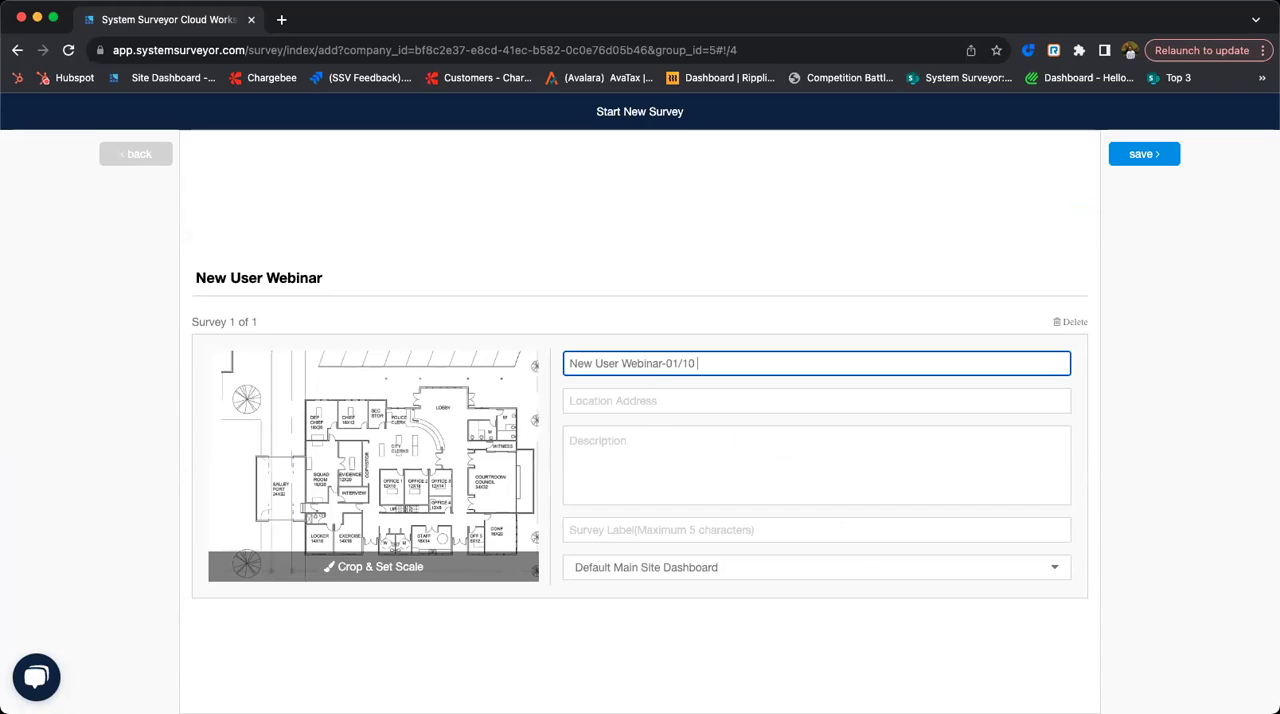
text( pt 2)
click(680, 566)
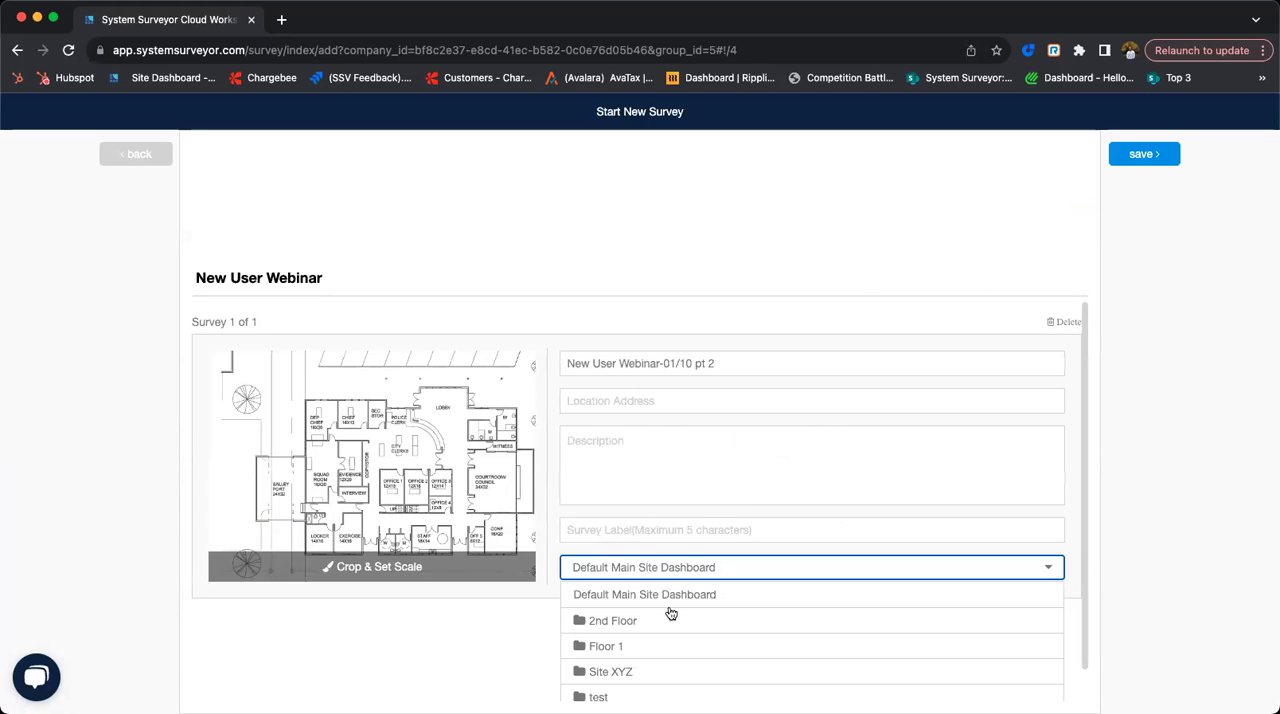
scroll(720, 560, down, 1)
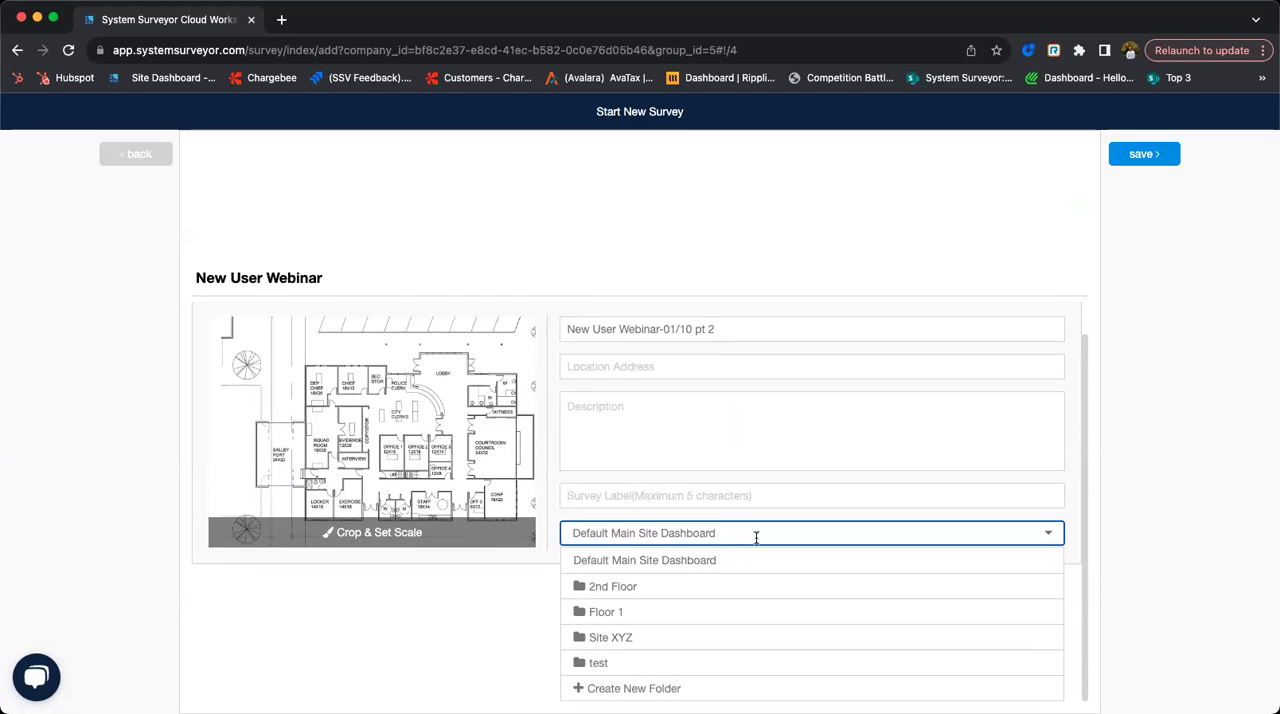
click(711, 560)
click(1126, 157)
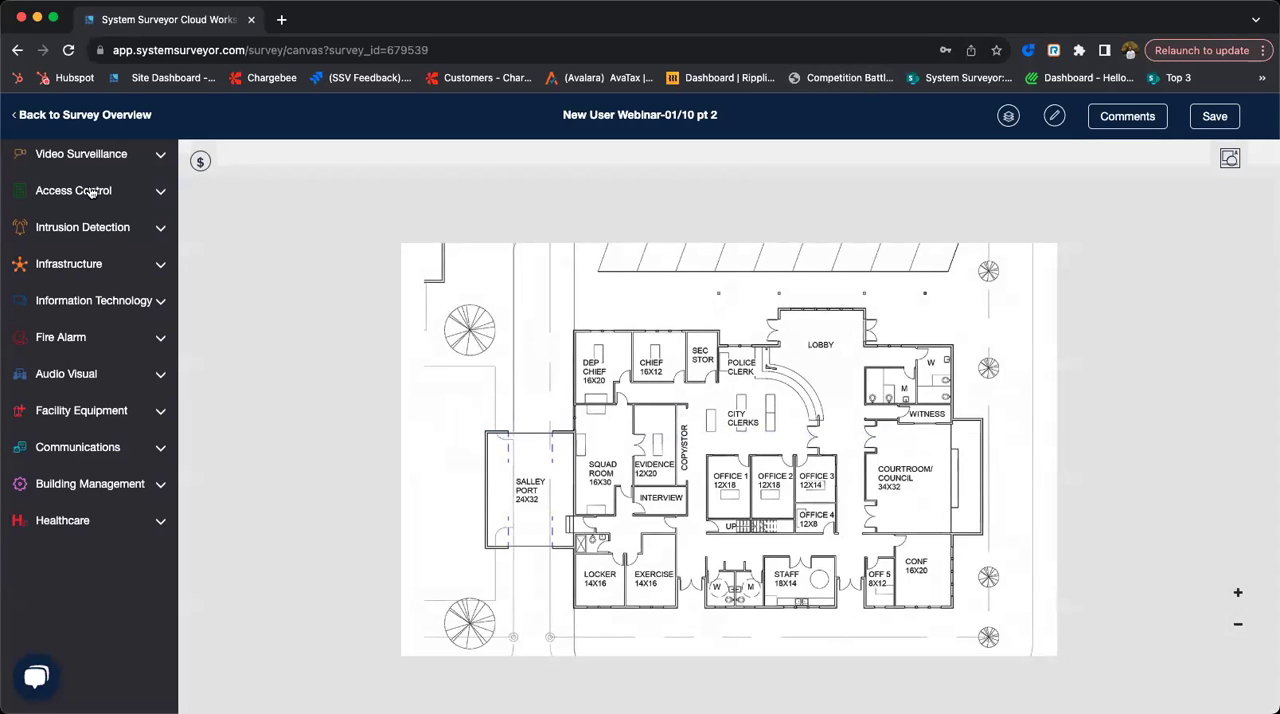
- Place a fixed camera from the Video Surveillance elements at the lobby's upper right corner on the floor plan
click(133, 160)
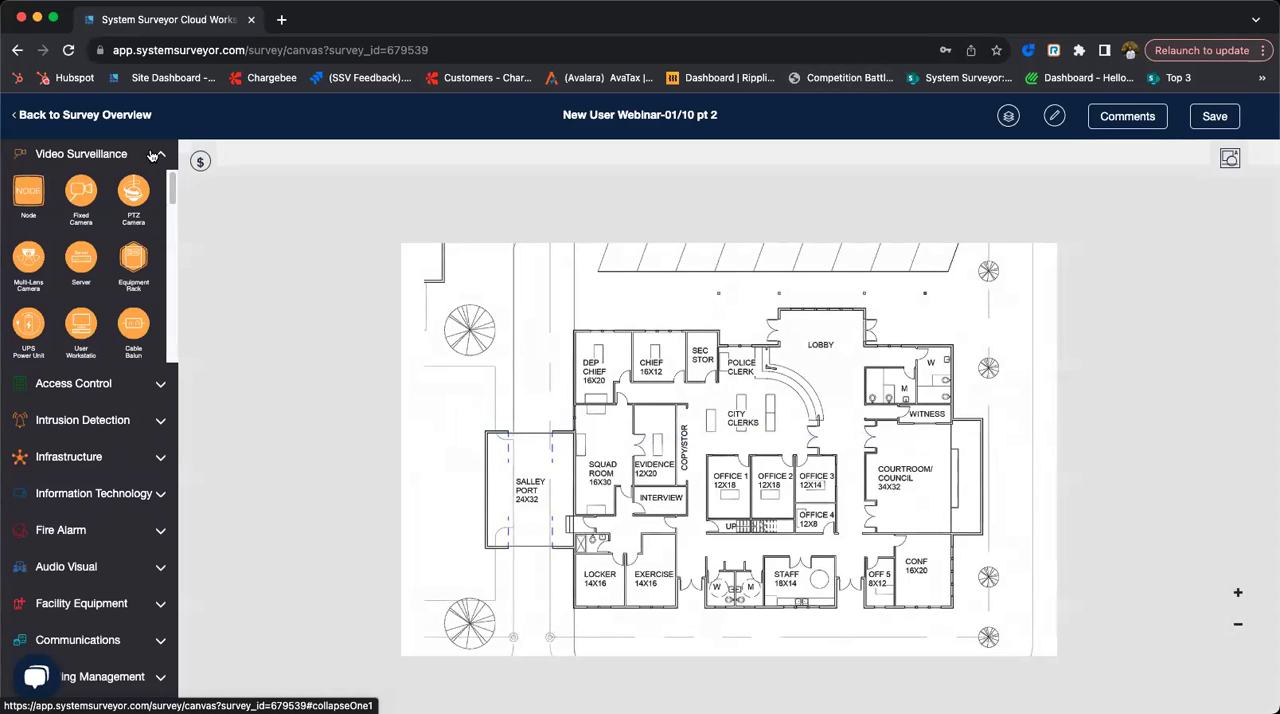
click(155, 155)
click(139, 157)
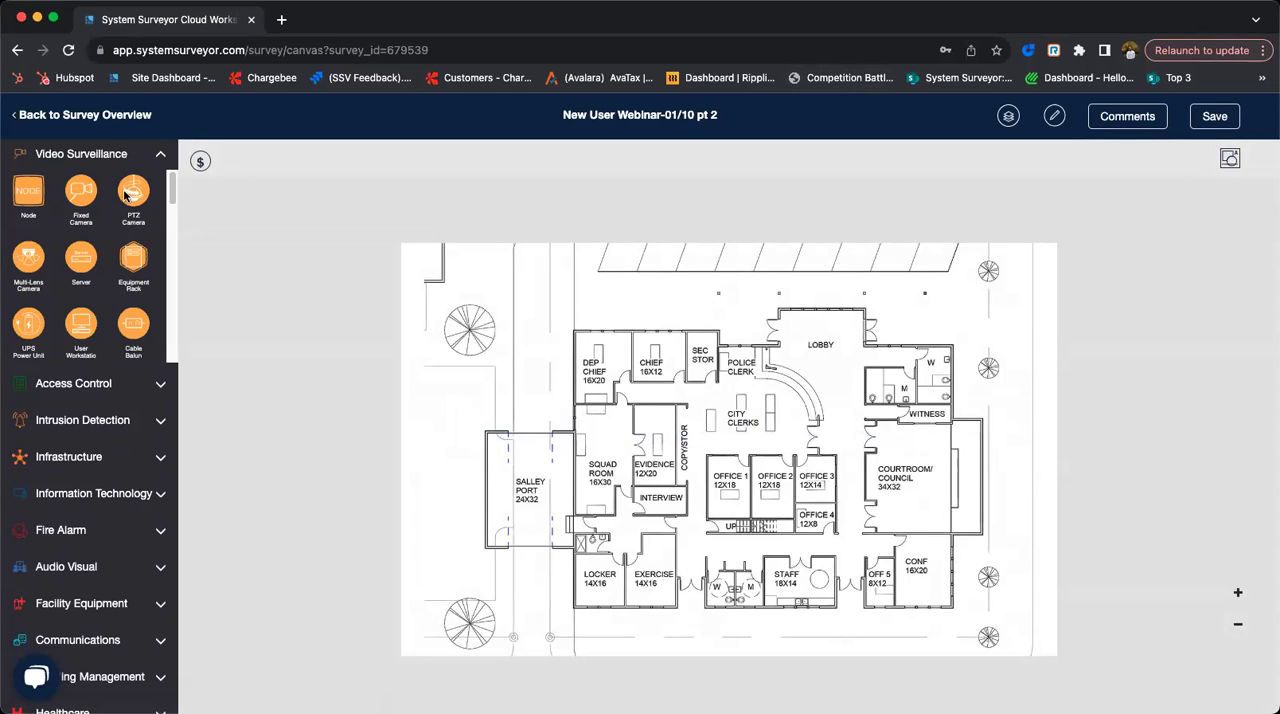
drag(98, 191, 849, 314)
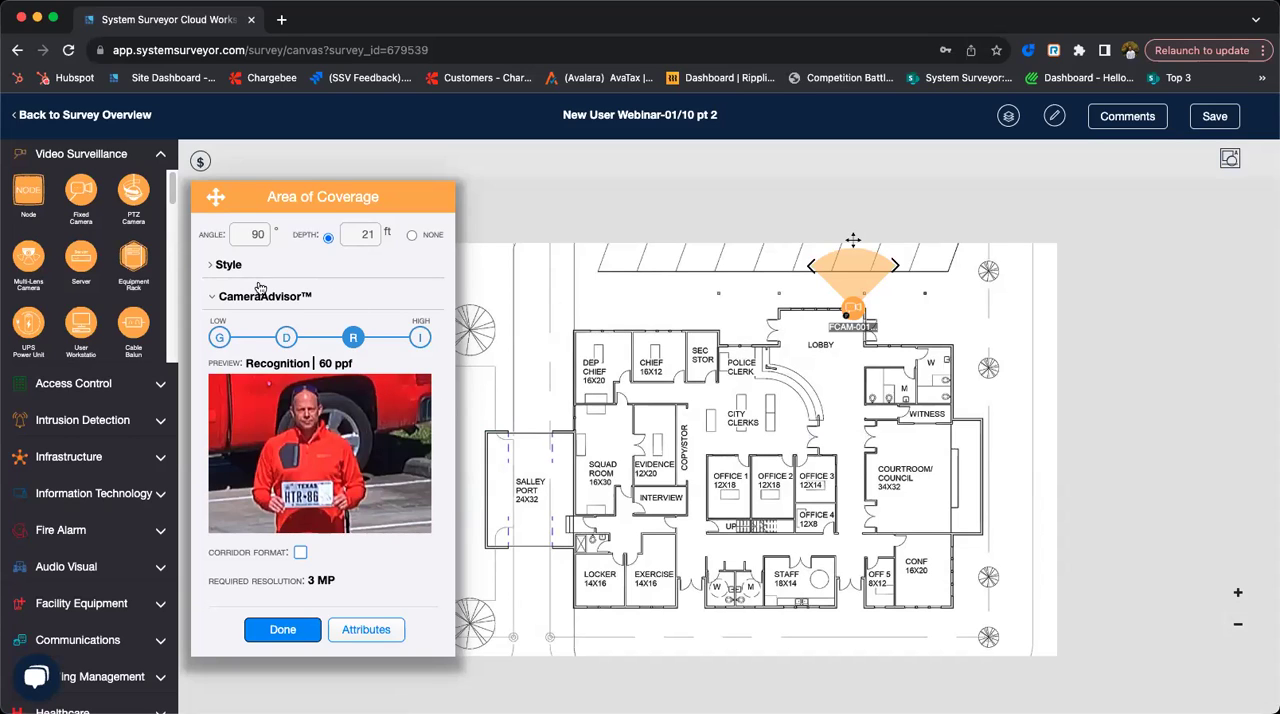
- Preview the camera image at the General Surveillance, Detection, Recognition and Identification levels in CameraAdvisor, ending on Recognition
click(219, 338)
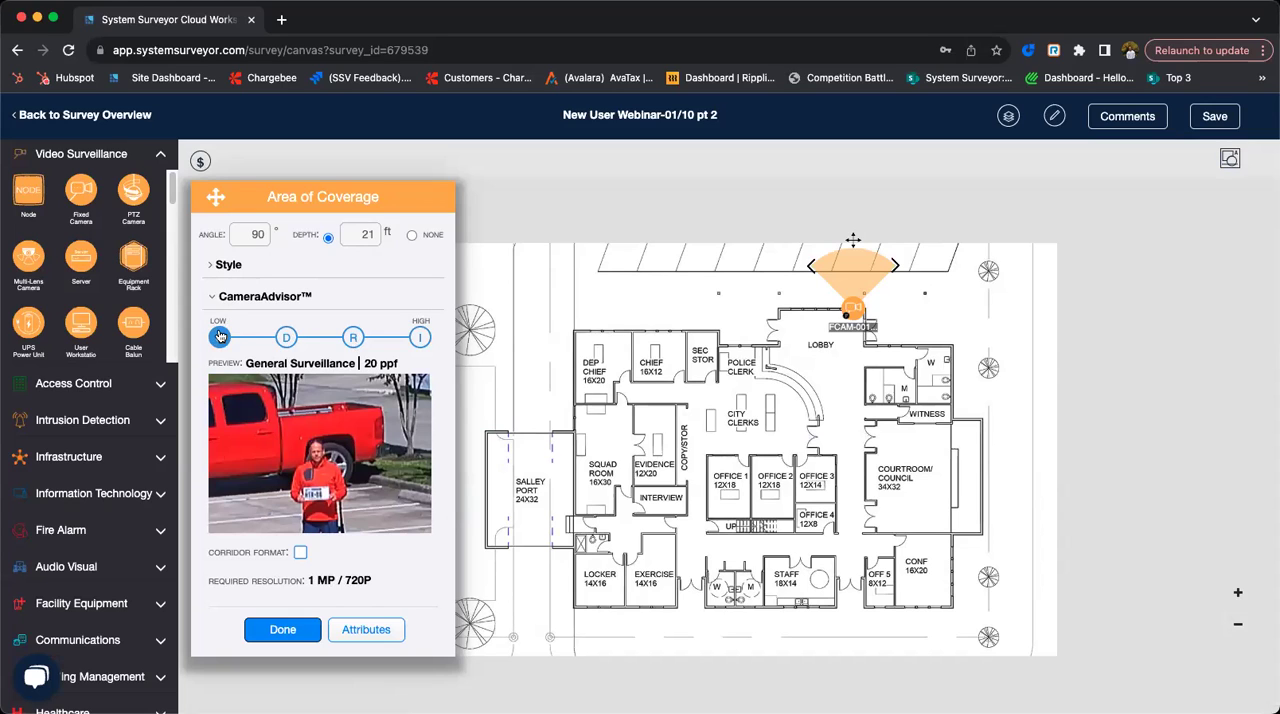
click(284, 338)
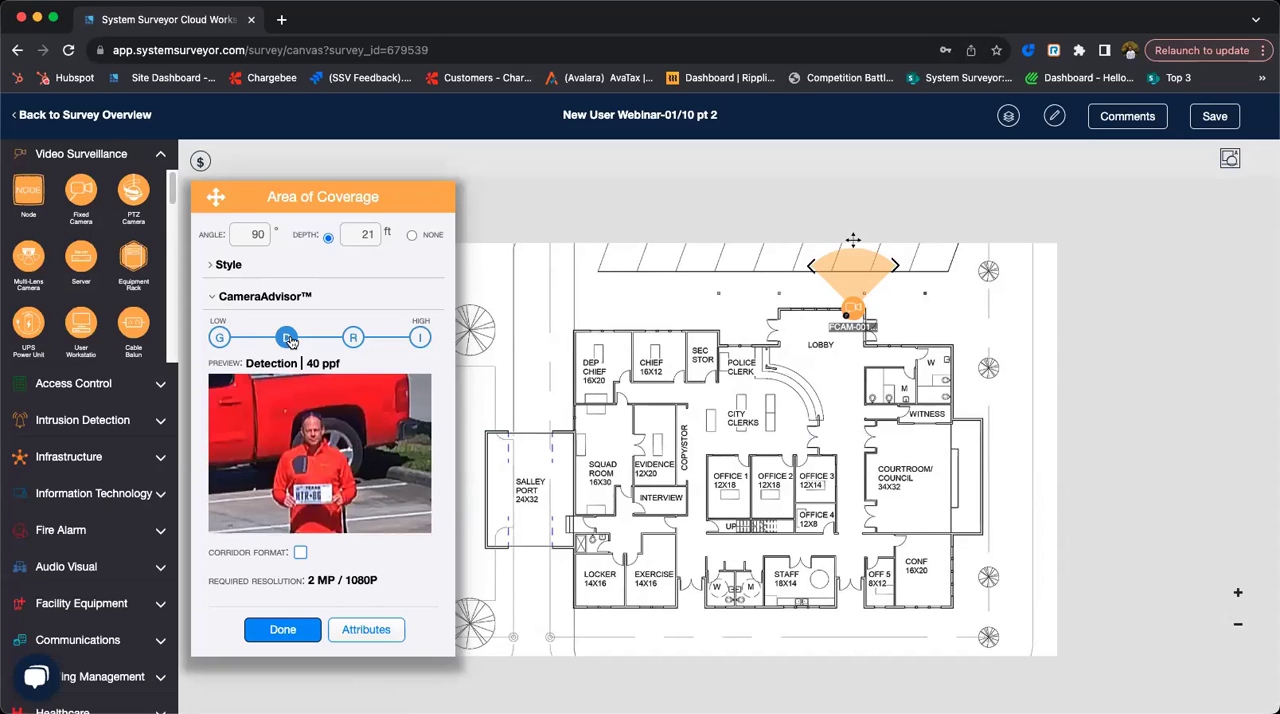
click(350, 339)
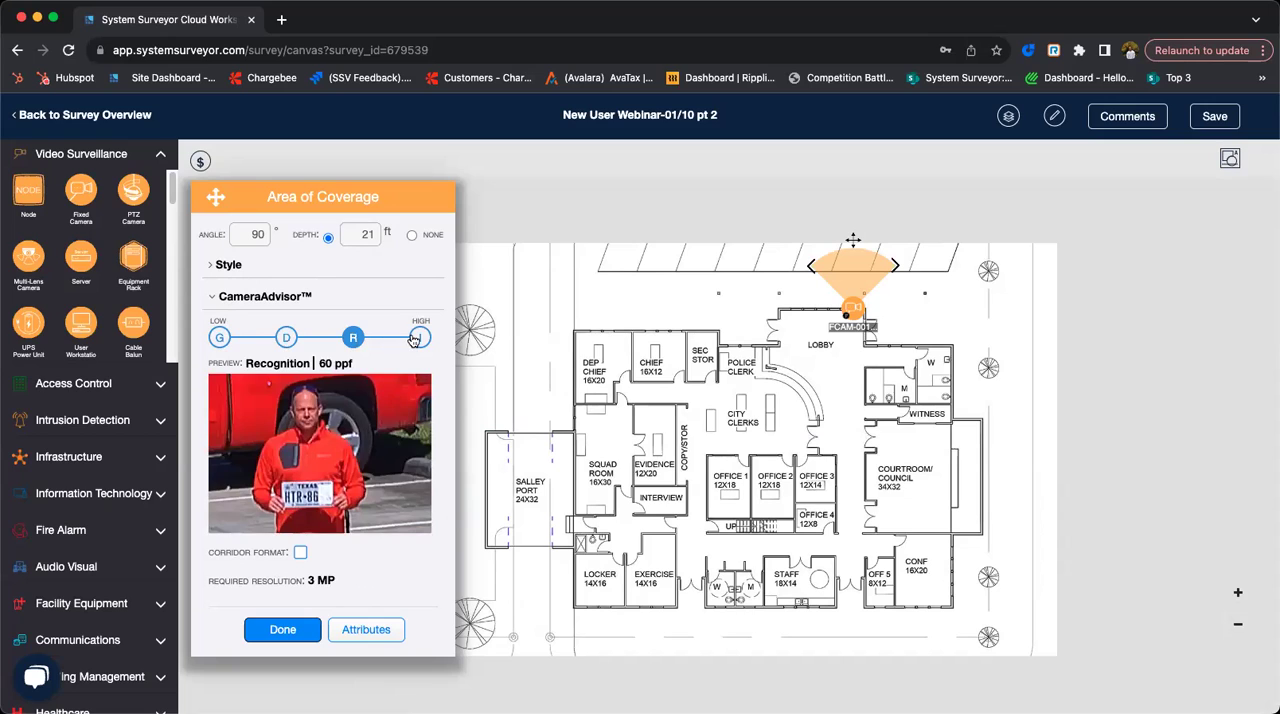
click(418, 339)
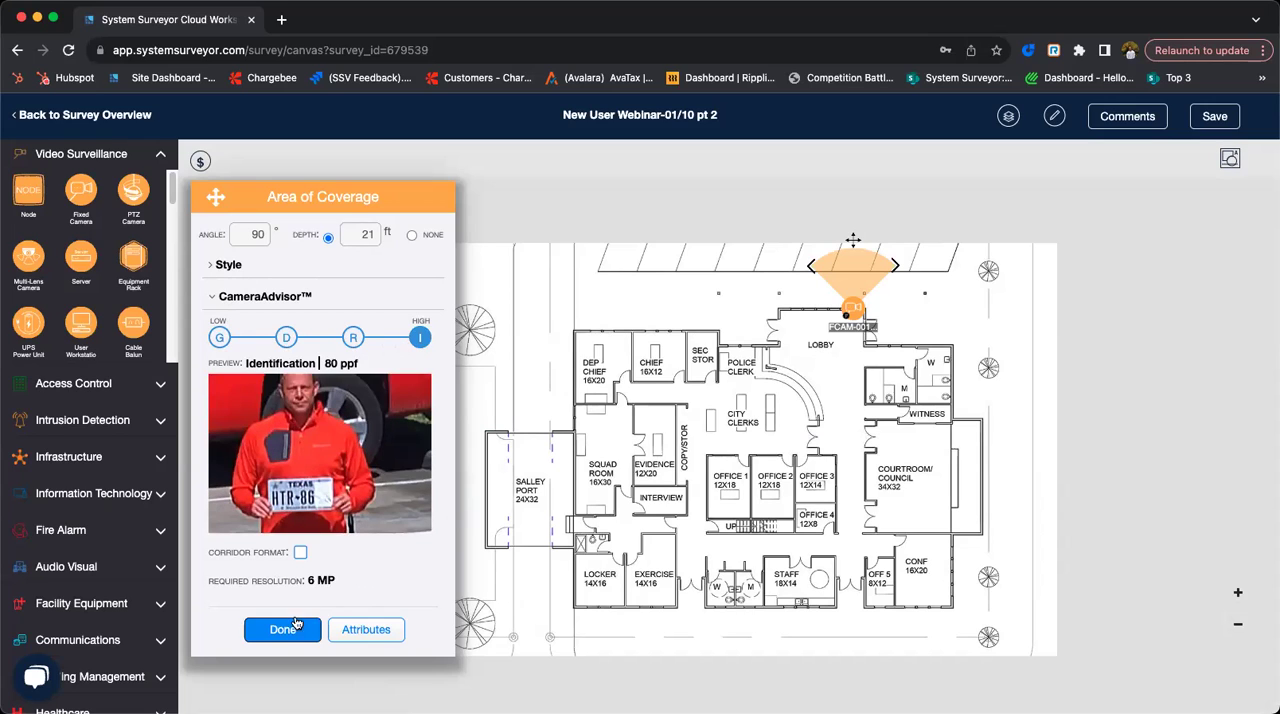
click(352, 339)
- Aim the camera's coverage down across the lobby at a depth of about 28 ft and set CameraAdvisor to Detection
drag(855, 239, 791, 384)
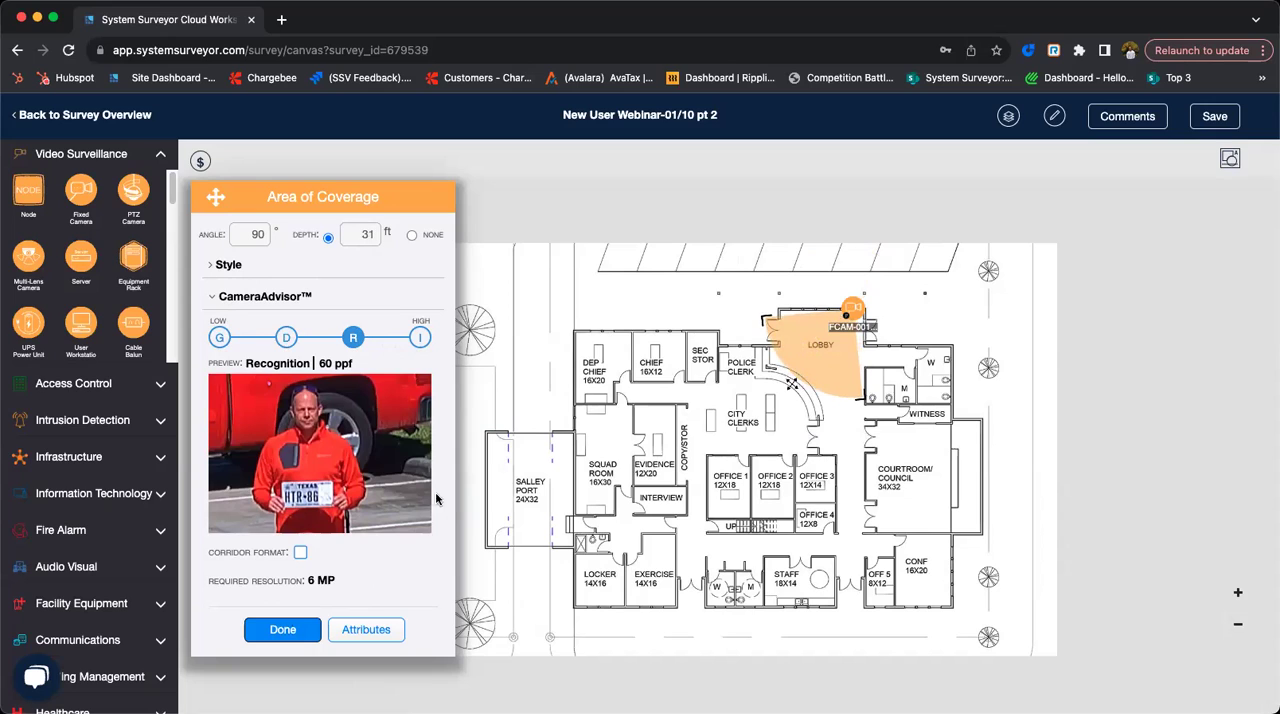
click(290, 343)
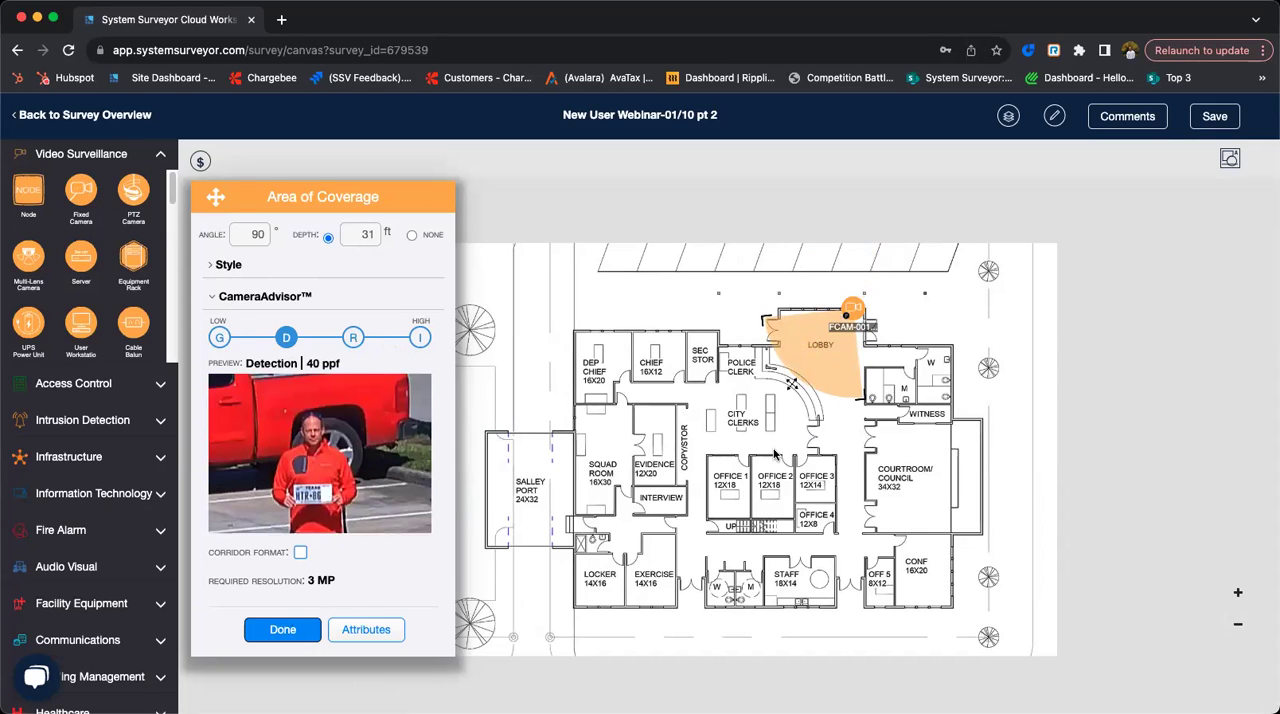
mouse_move(795, 384)
mouse_down()
mouse_move(807, 362)
mouse_move(800, 381)
mouse_up()
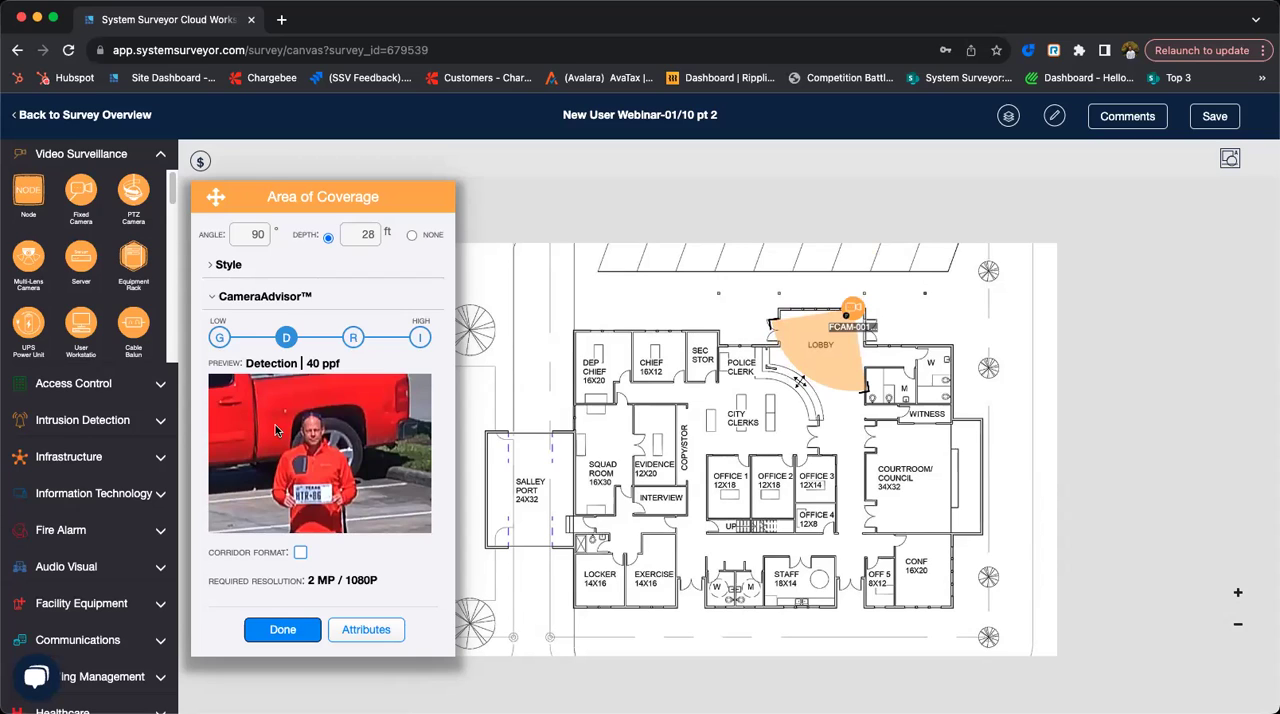
- Open the camera's attributes and look through the installation, functional, maintenance, configuration, activity log and accessories sections, ending on Name
click(385, 630)
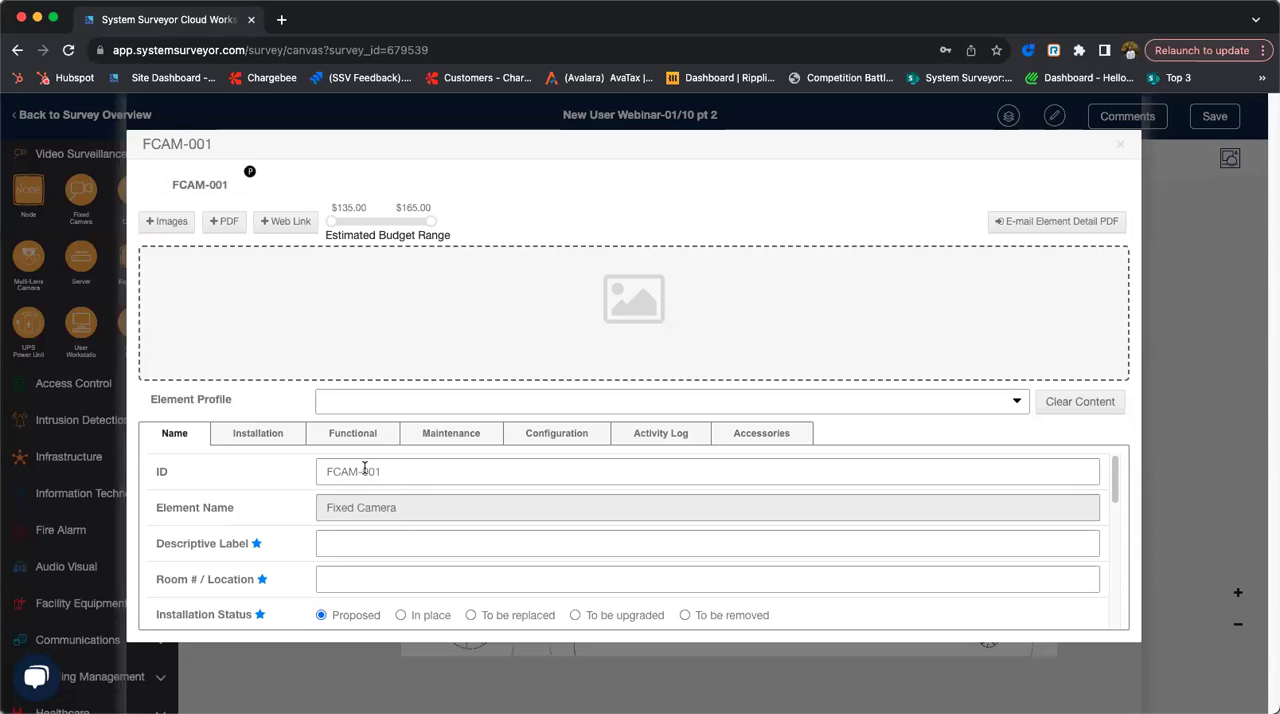
click(295, 436)
click(334, 440)
click(485, 432)
click(540, 435)
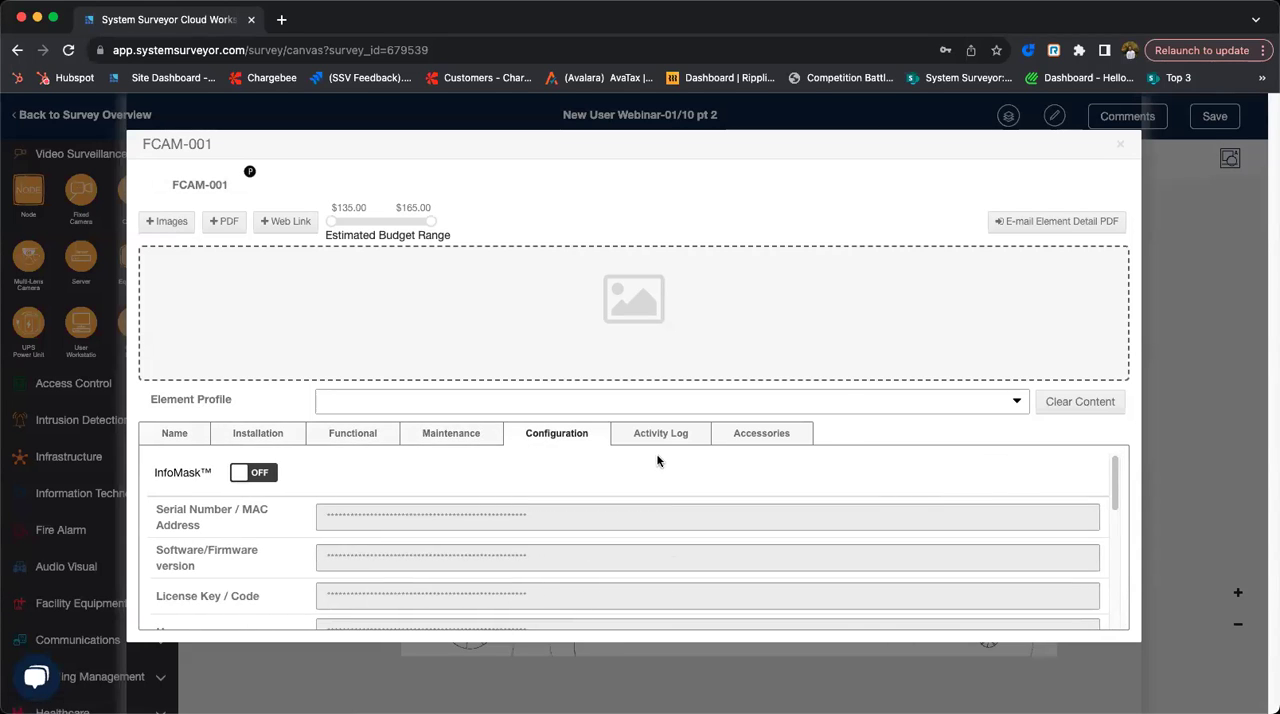
click(658, 449)
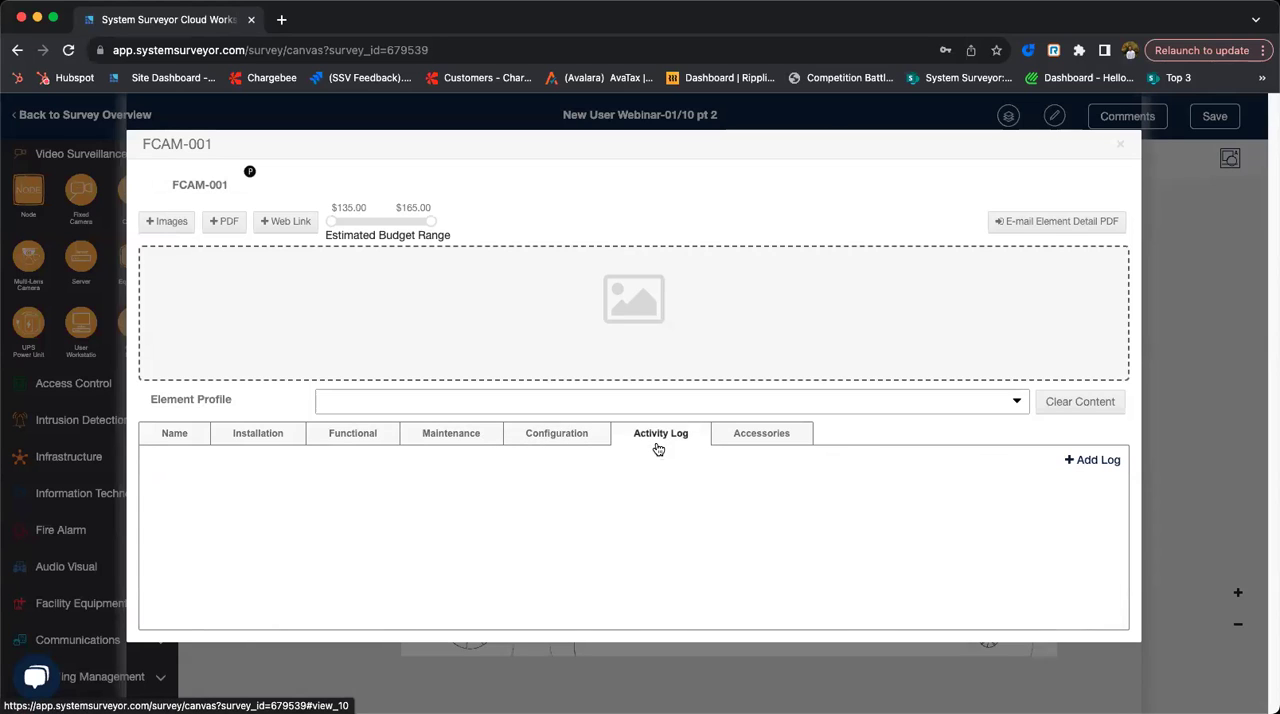
click(759, 439)
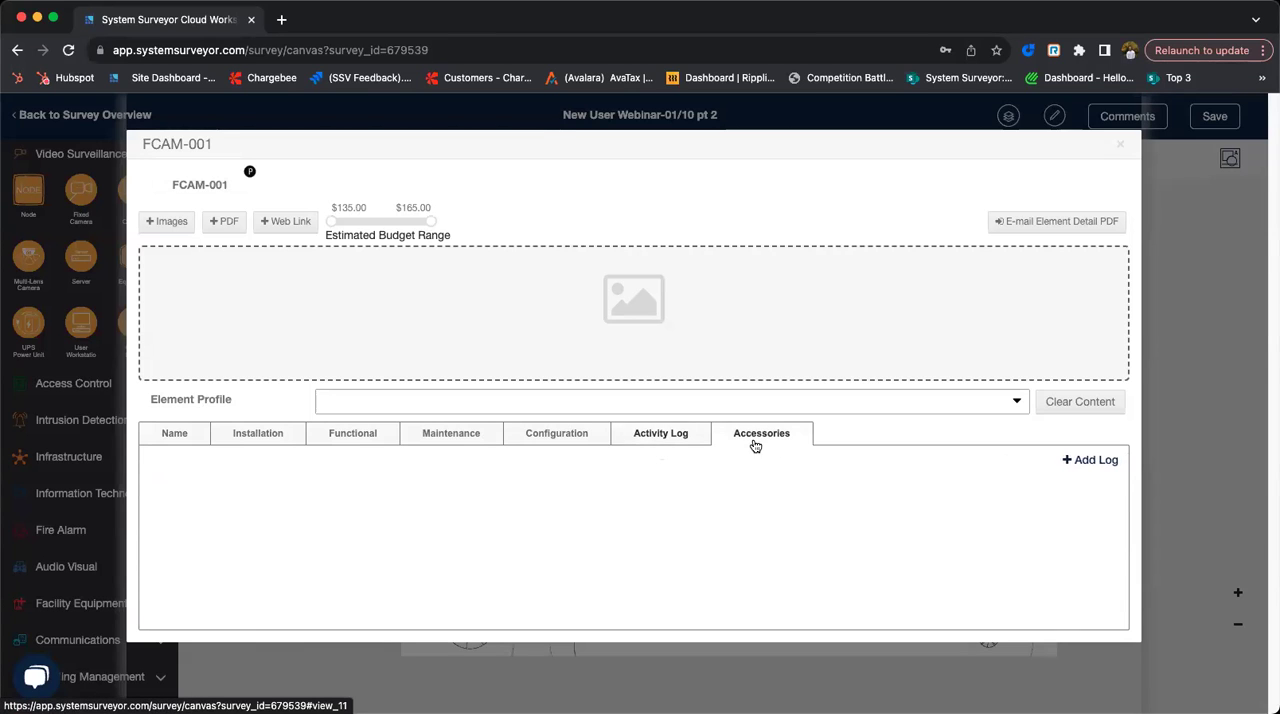
click(186, 438)
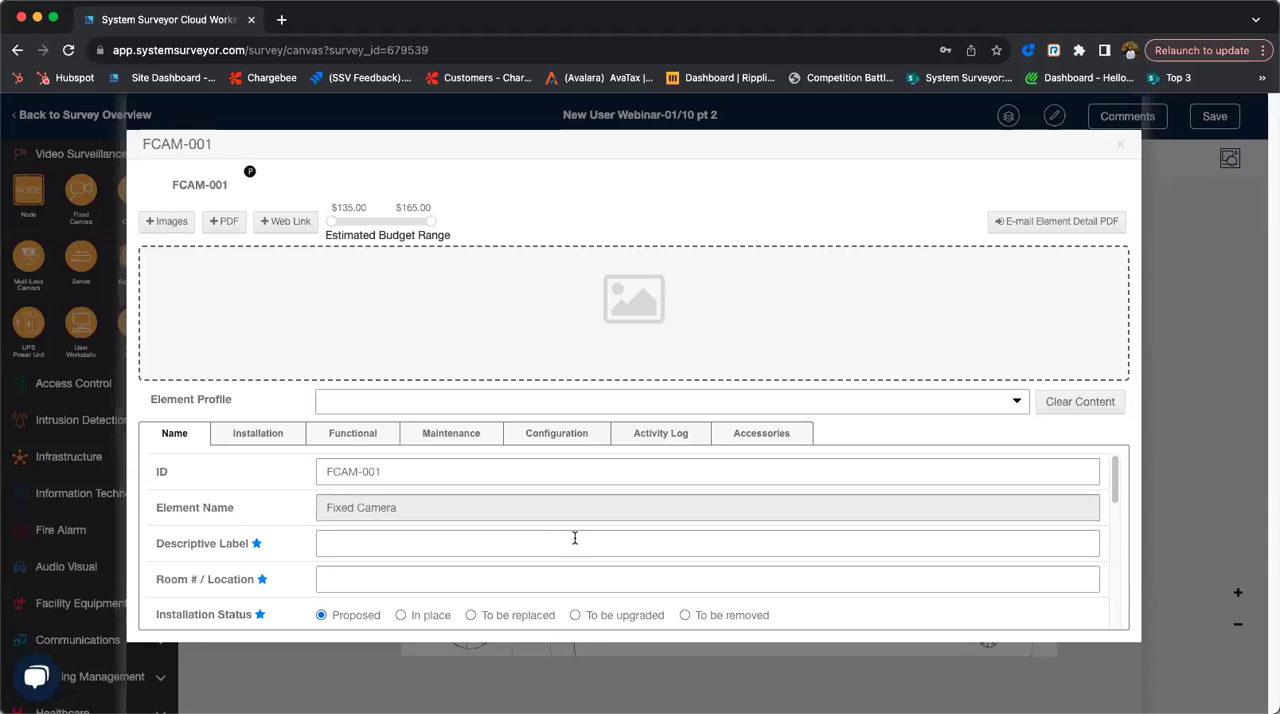
- Browse the available element profiles, view the form for saving the current attributes as a profile and cancel it
click(497, 404)
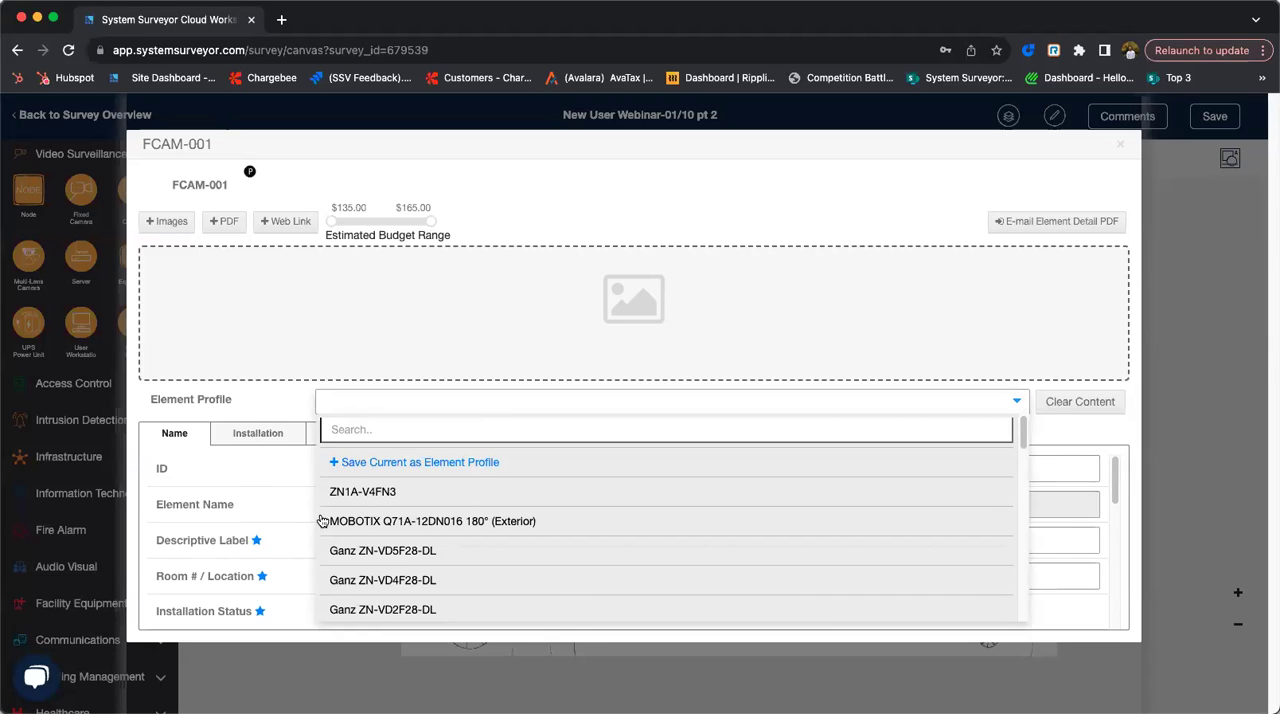
scroll(378, 525, down, 5)
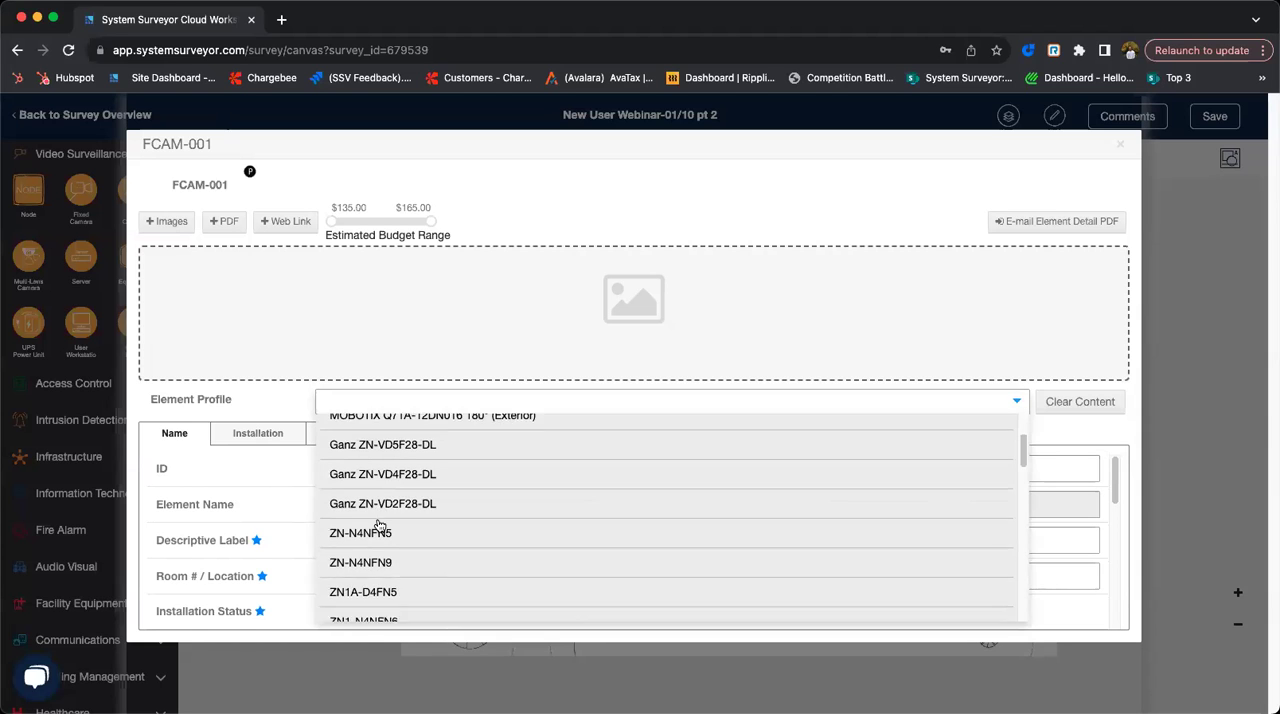
scroll(380, 528, up, 5)
click(400, 463)
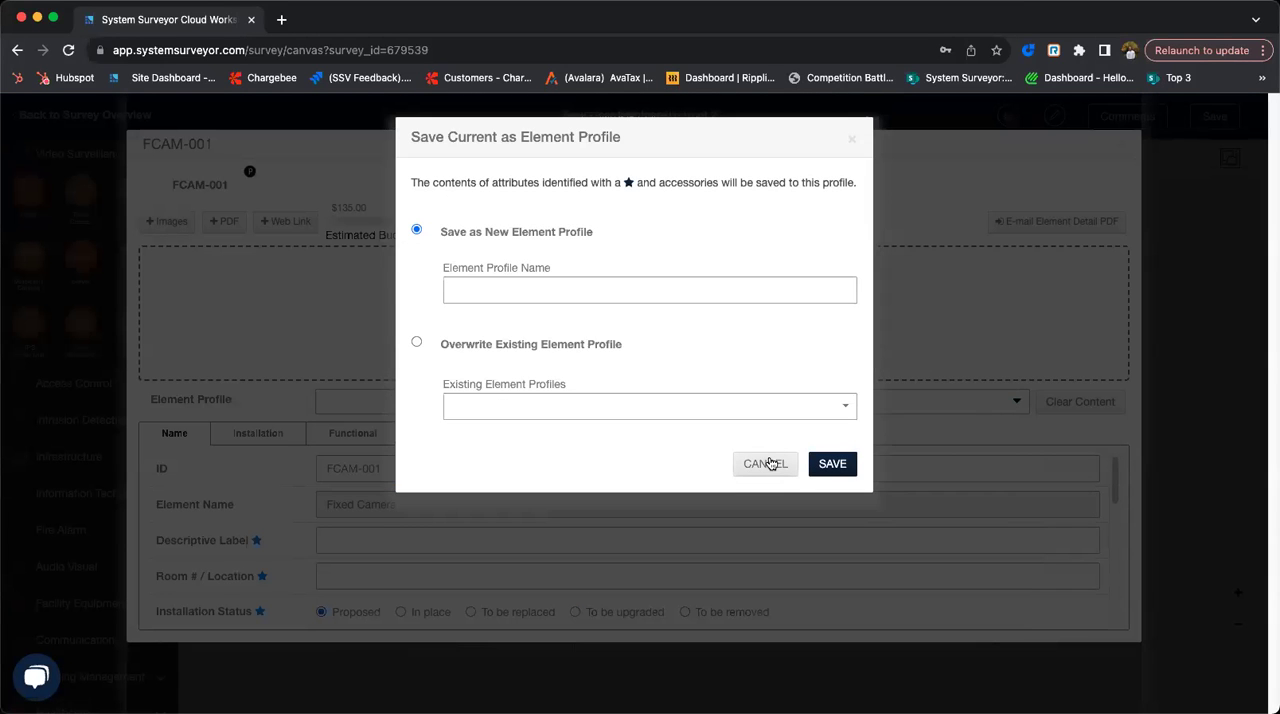
click(766, 463)
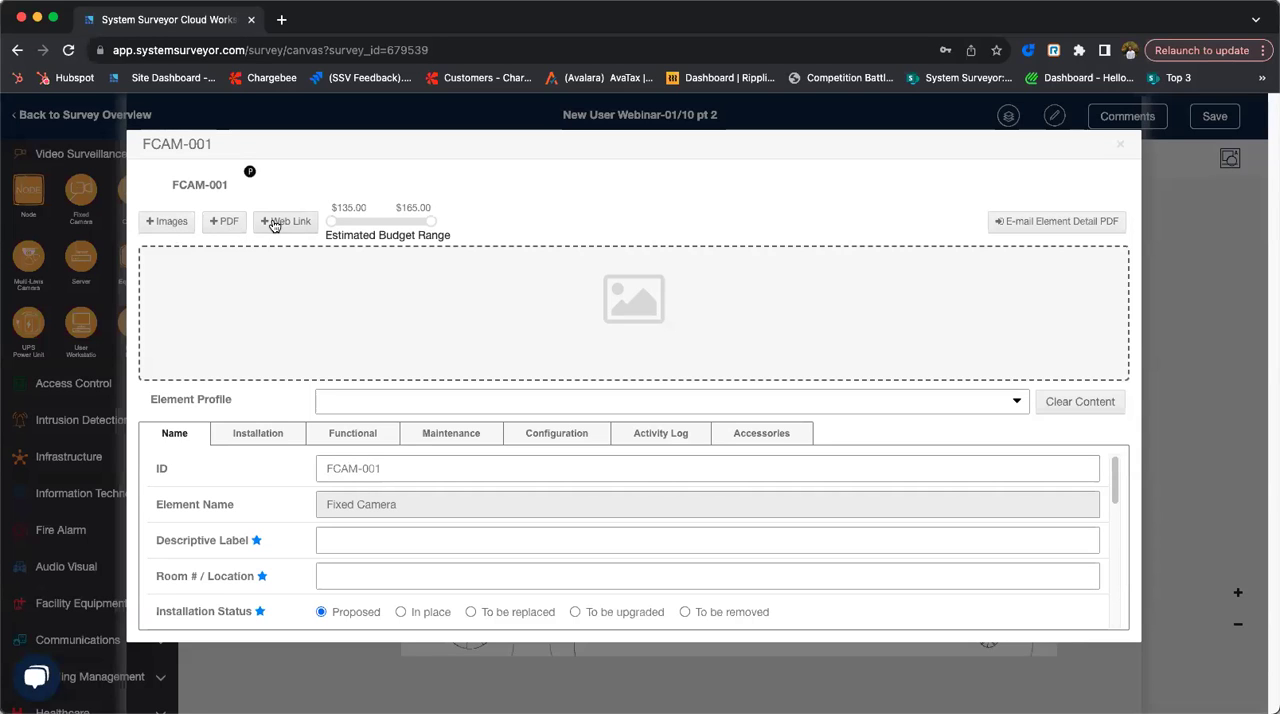
- Search the element profiles for "Han" and apply Hanwha 2MP Indoor Vari-focal to the camera
click(480, 405)
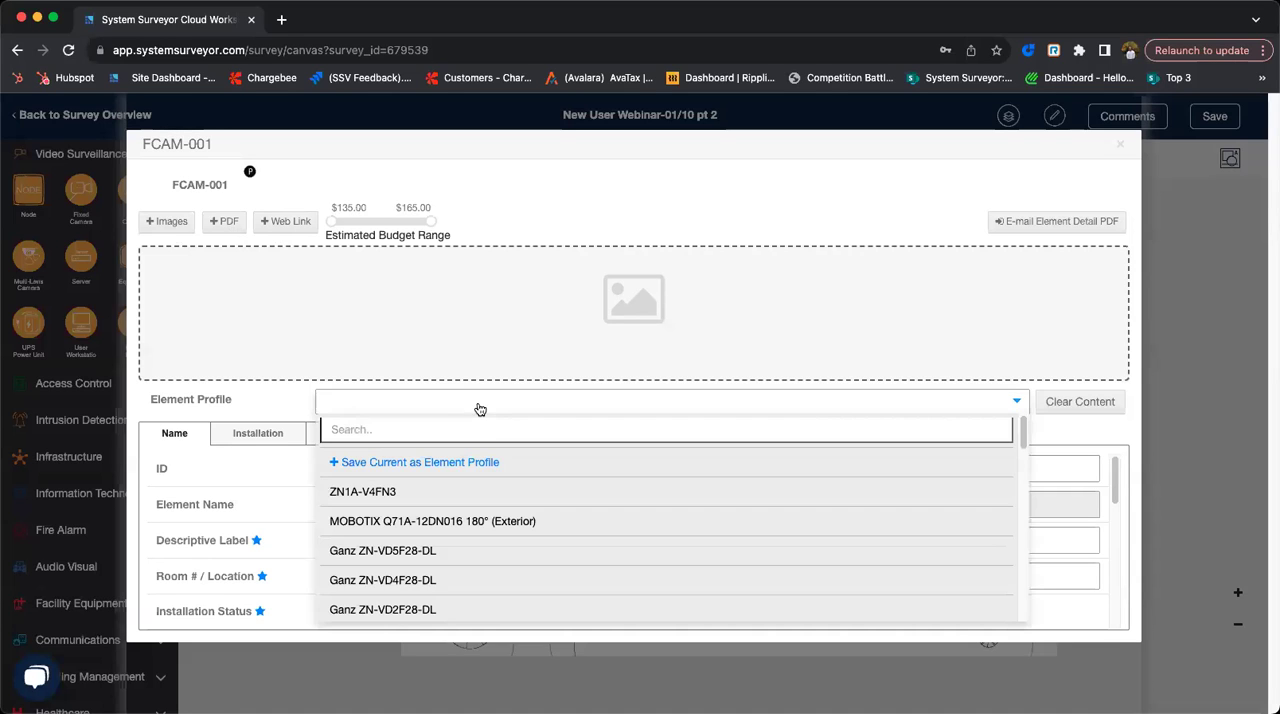
scroll(492, 528, down, 3)
scroll(481, 475, up, 5)
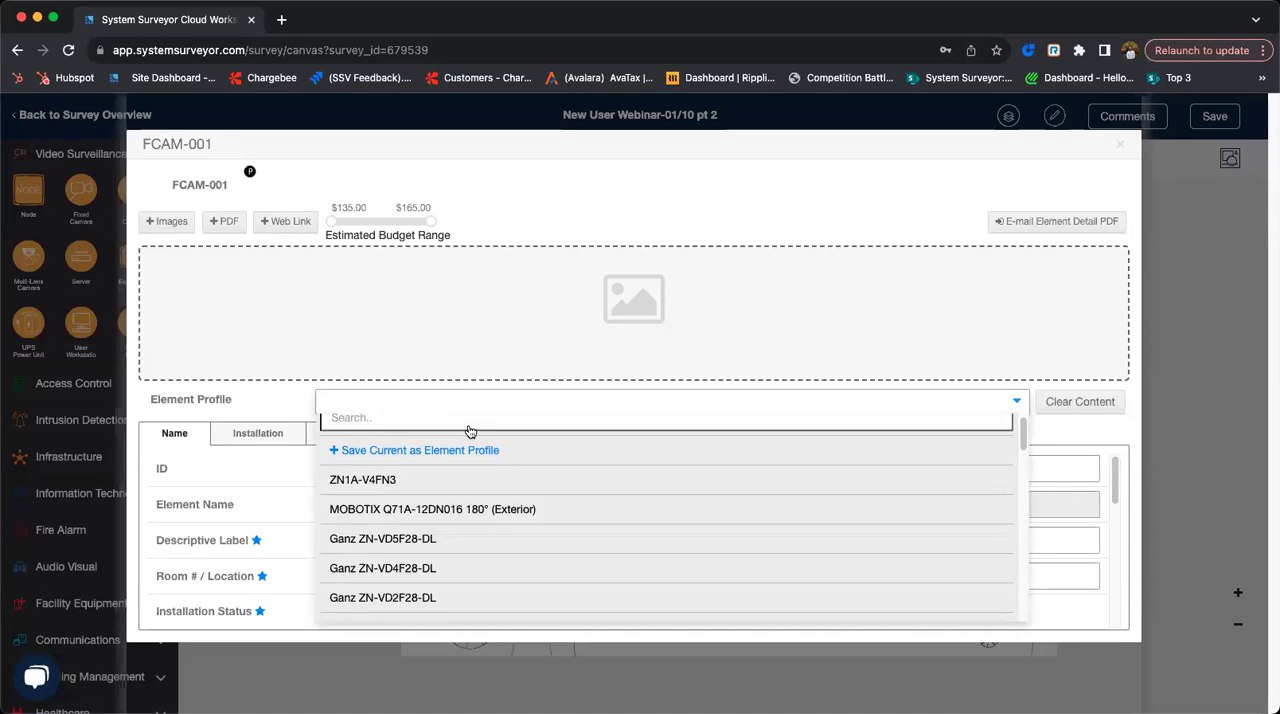
click(450, 431)
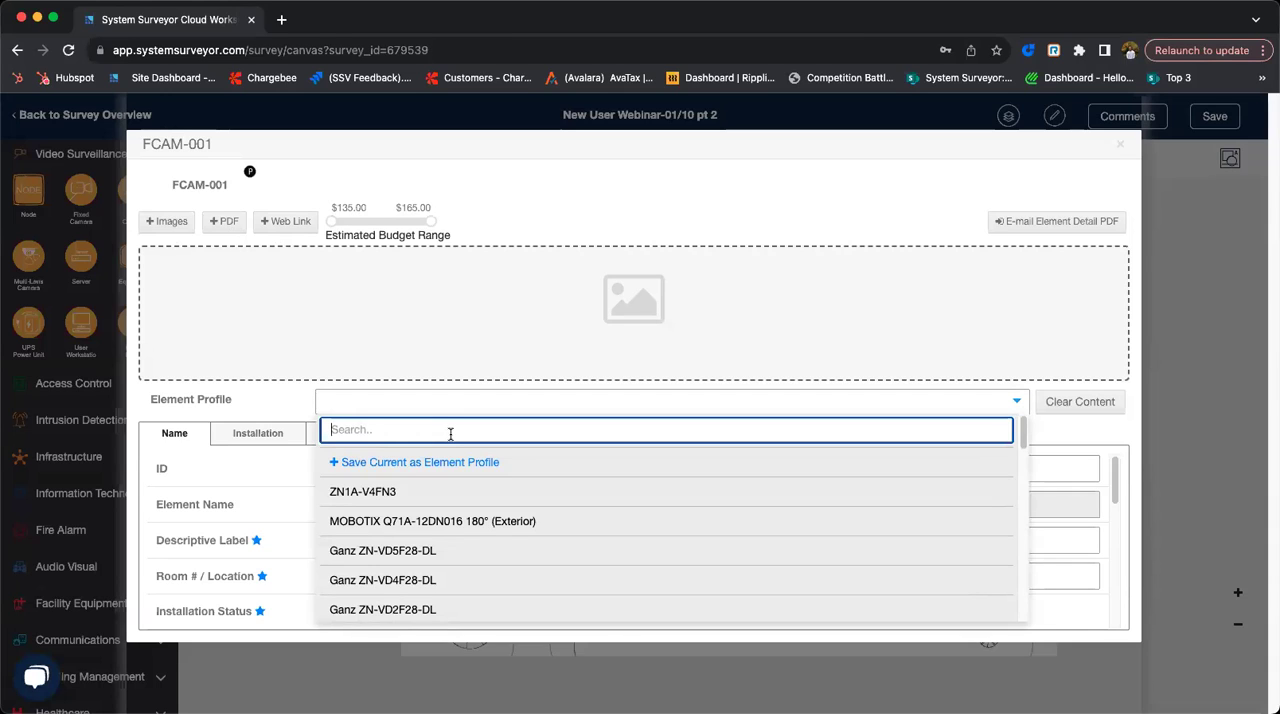
text(Han)
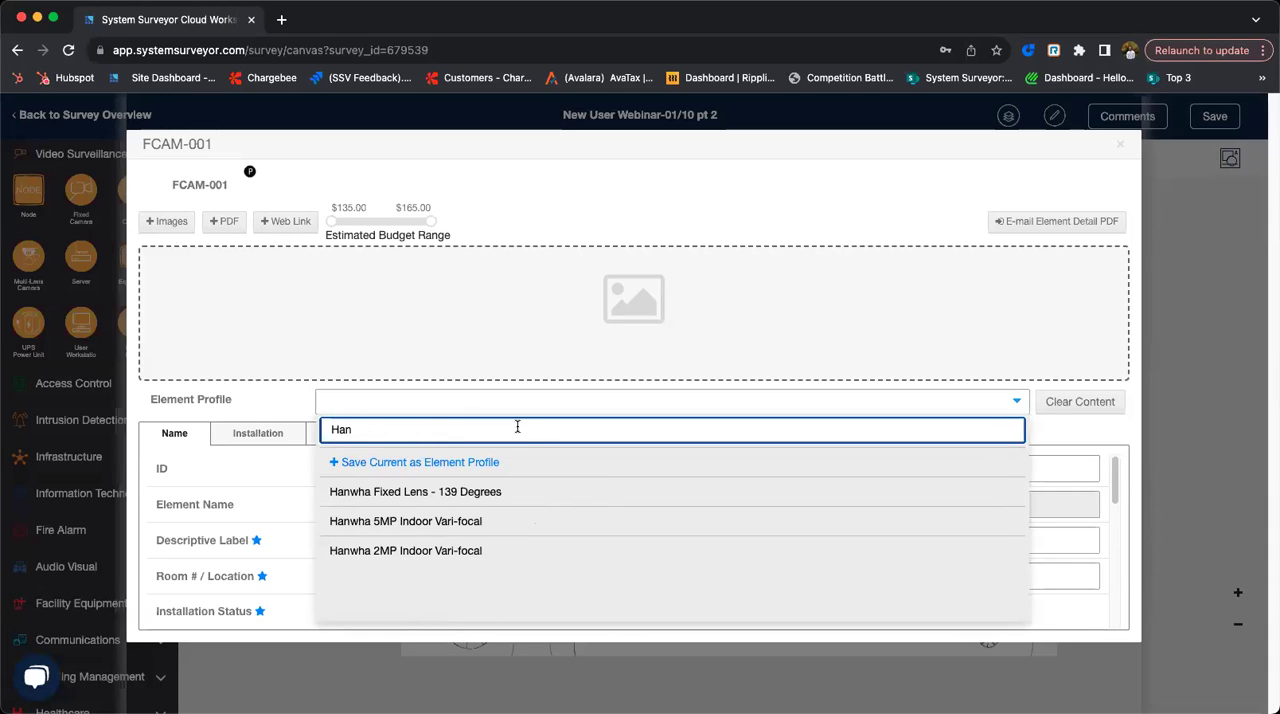
click(426, 552)
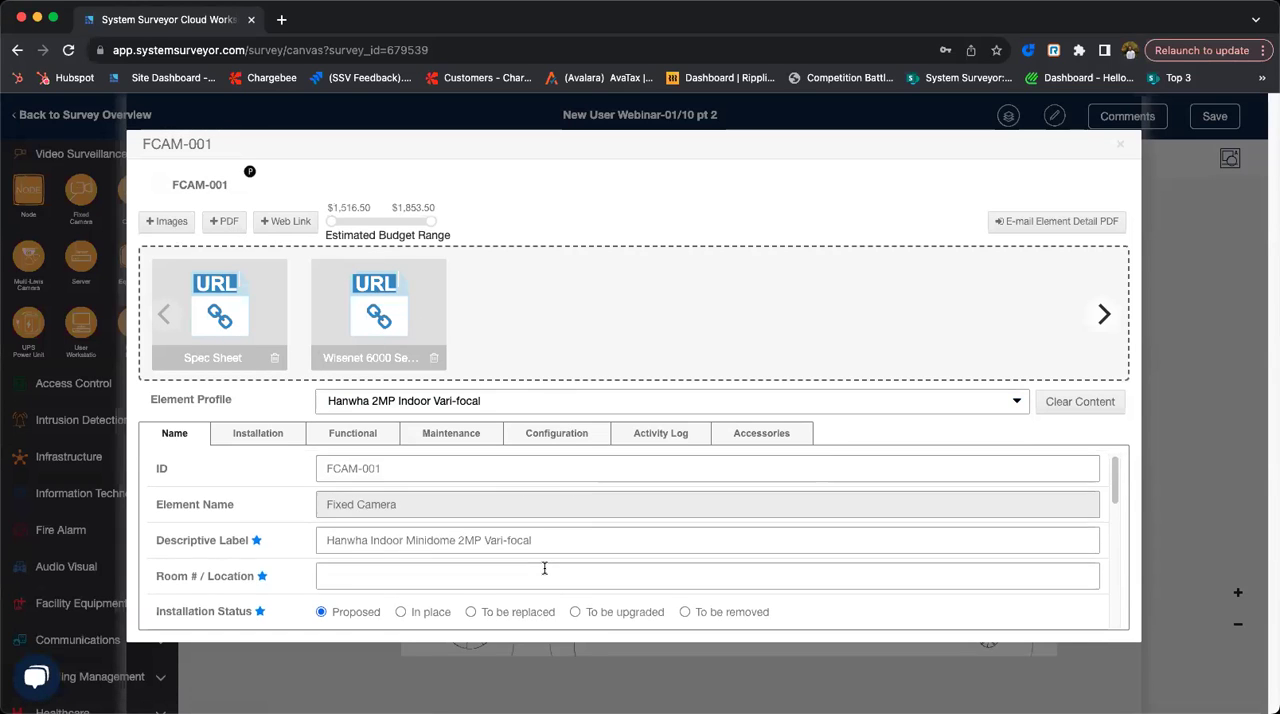
- Review the camera's manufacturer, model, quantity and price, and its functional attributes such as features and resolution
scroll(543, 570, down, 3)
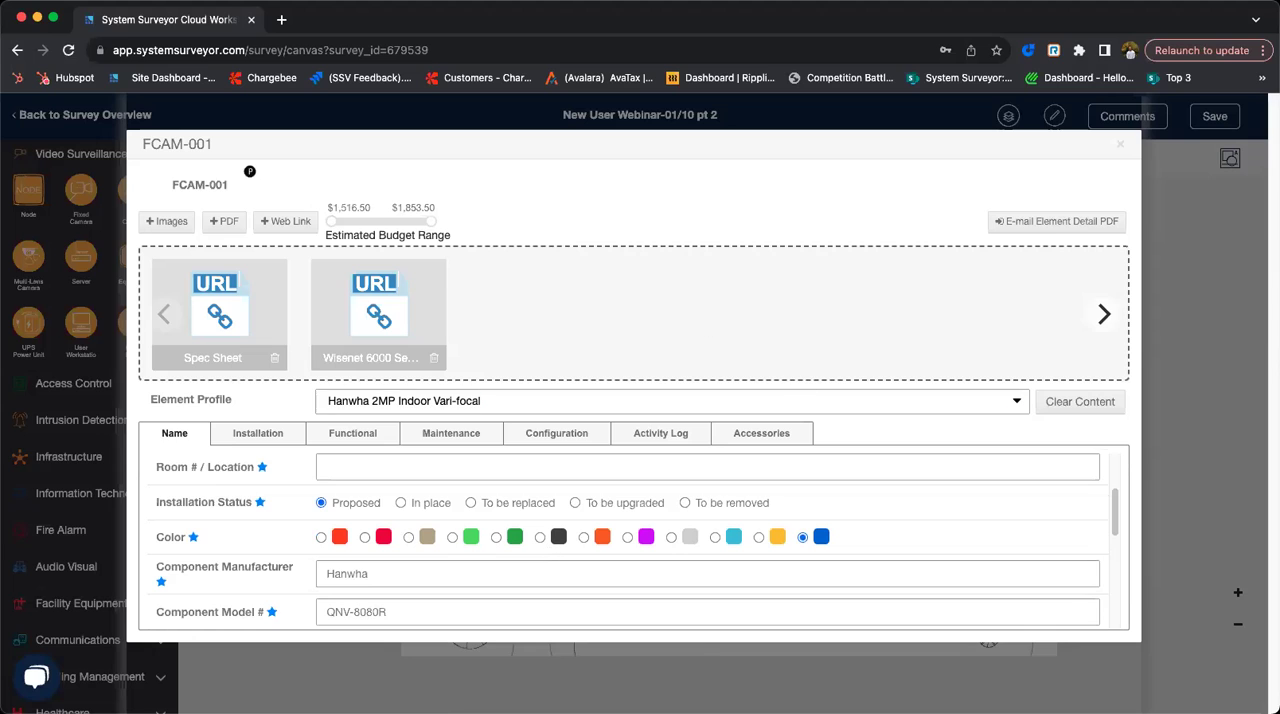
scroll(430, 605, down, 3)
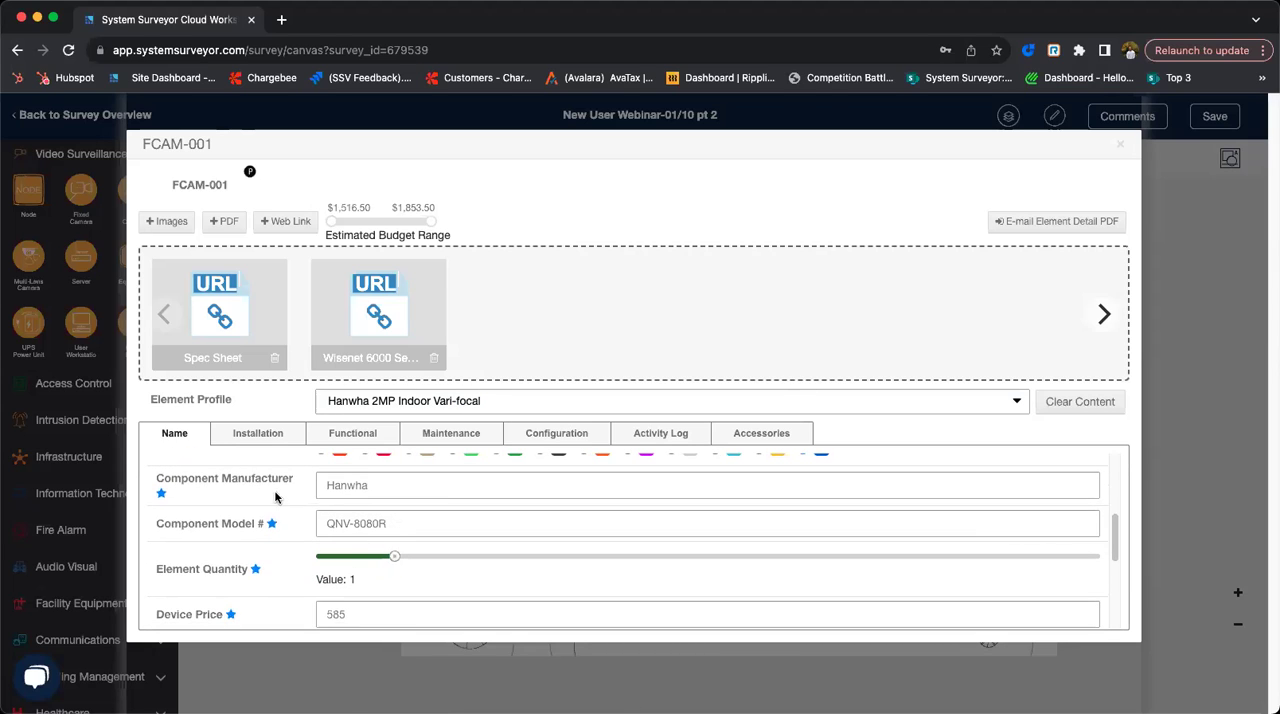
scroll(365, 562, down, 1)
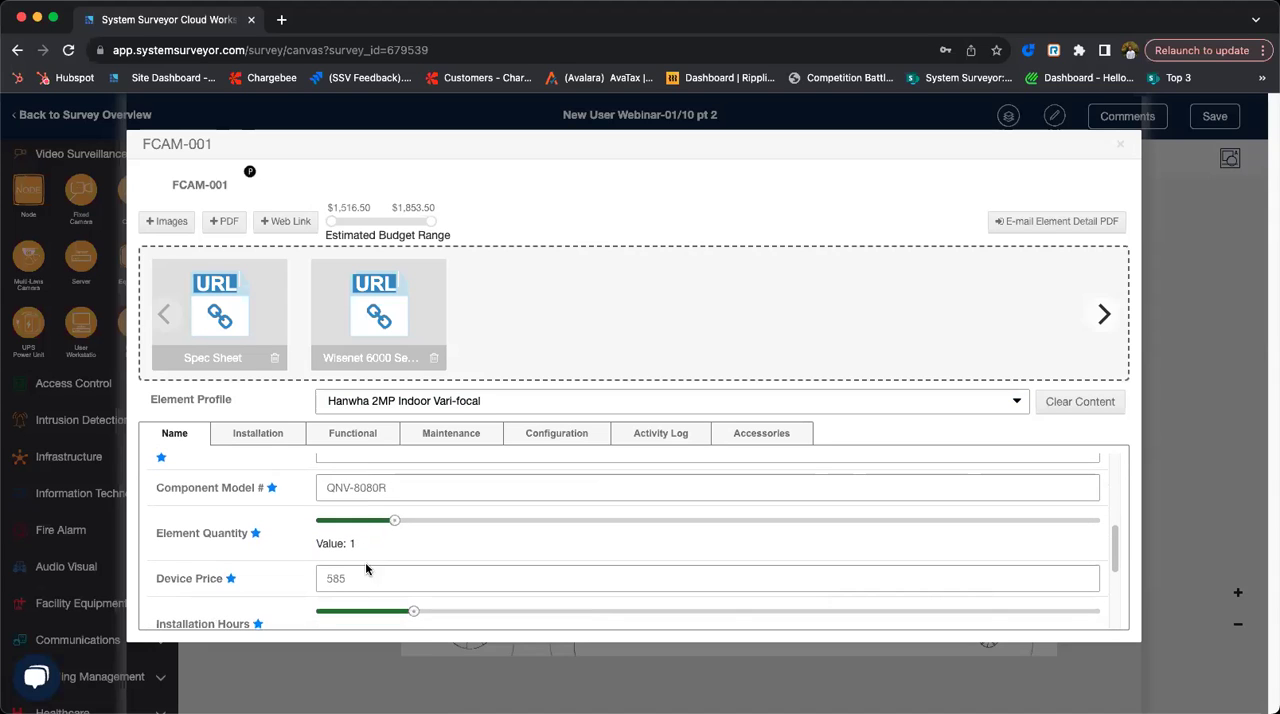
click(347, 438)
scroll(420, 530, down, 4)
scroll(397, 545, down, 4)
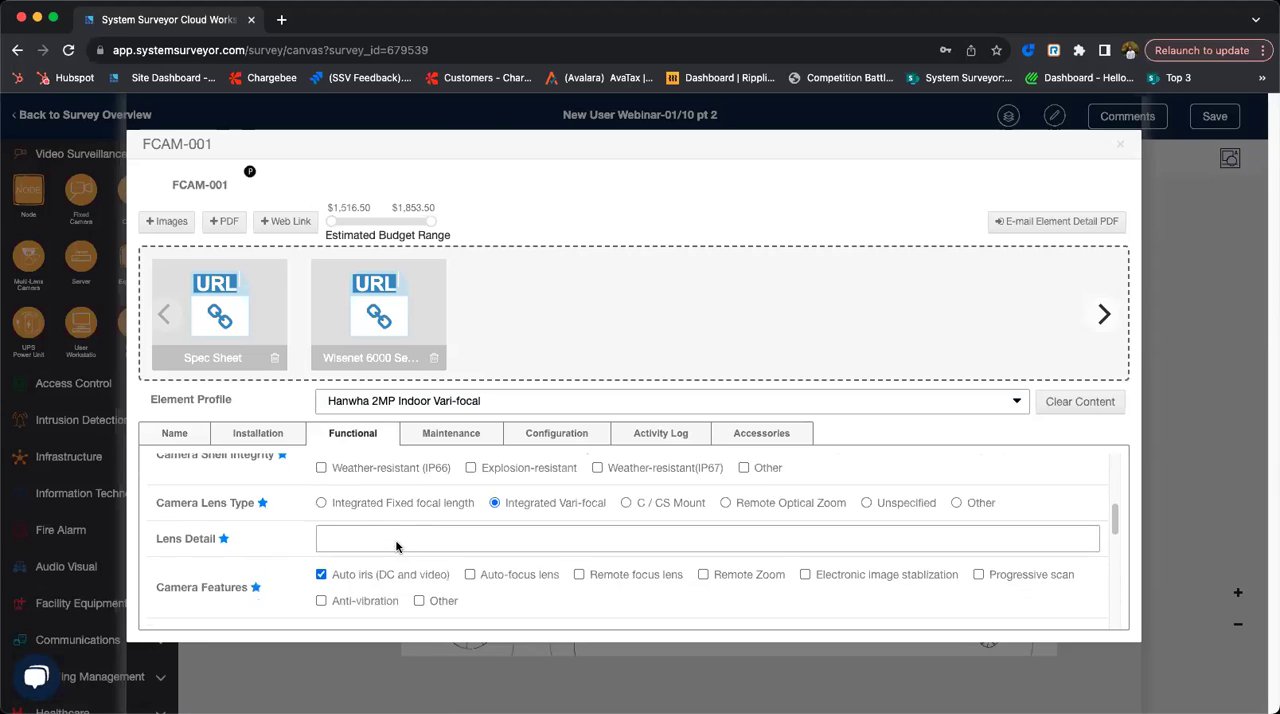
- Remove the Wall Mount - White accessory from the camera and close its attributes
click(758, 434)
scroll(519, 551, down, 3)
scroll(519, 551, down, 1)
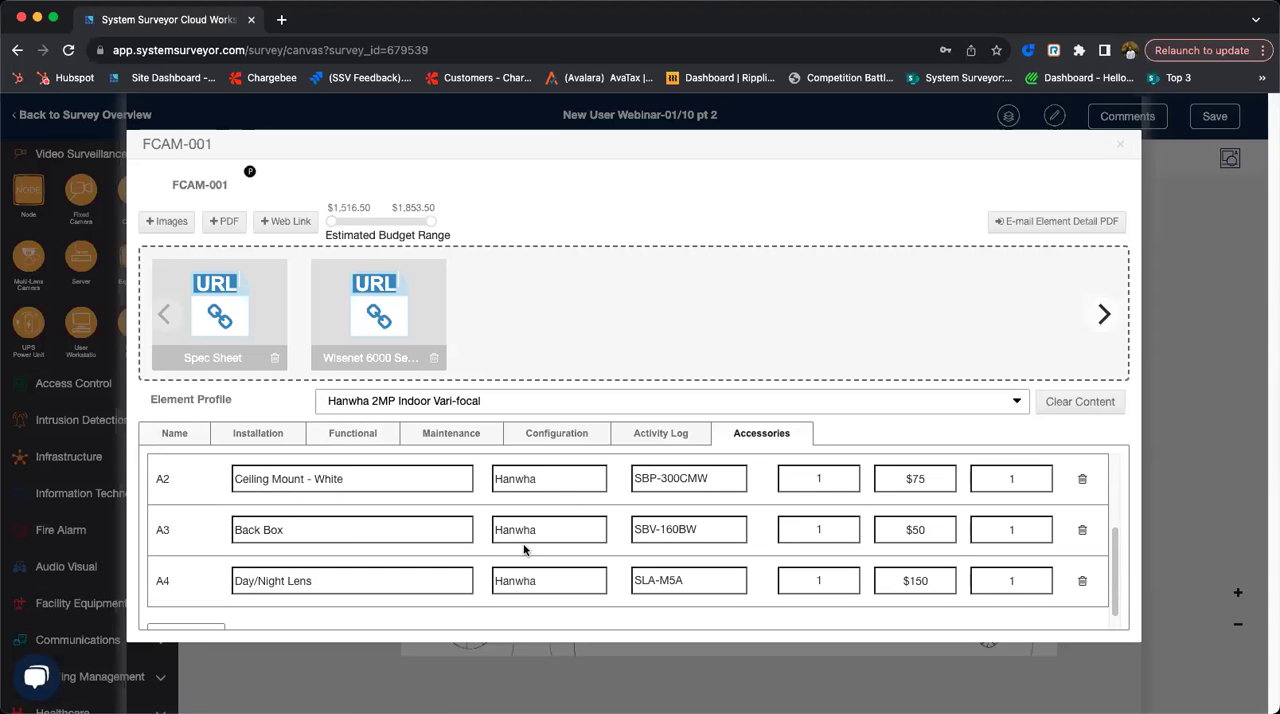
scroll(689, 550, up, 1)
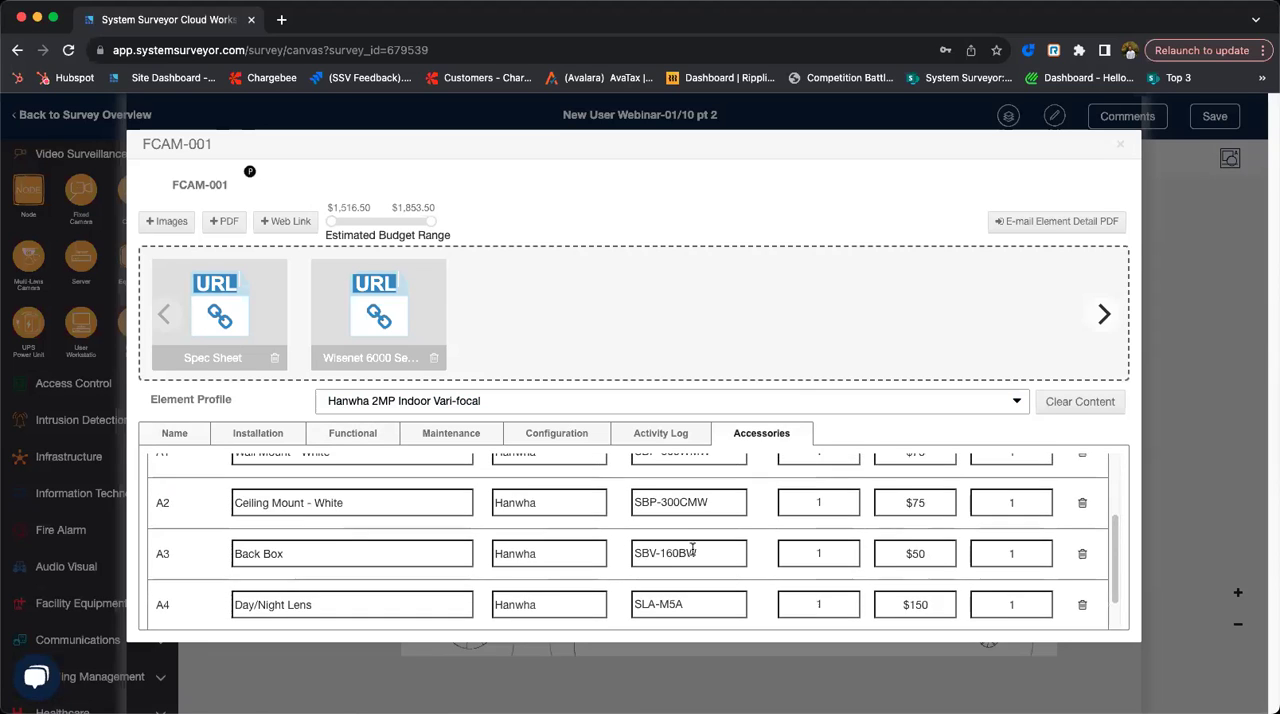
click(1082, 491)
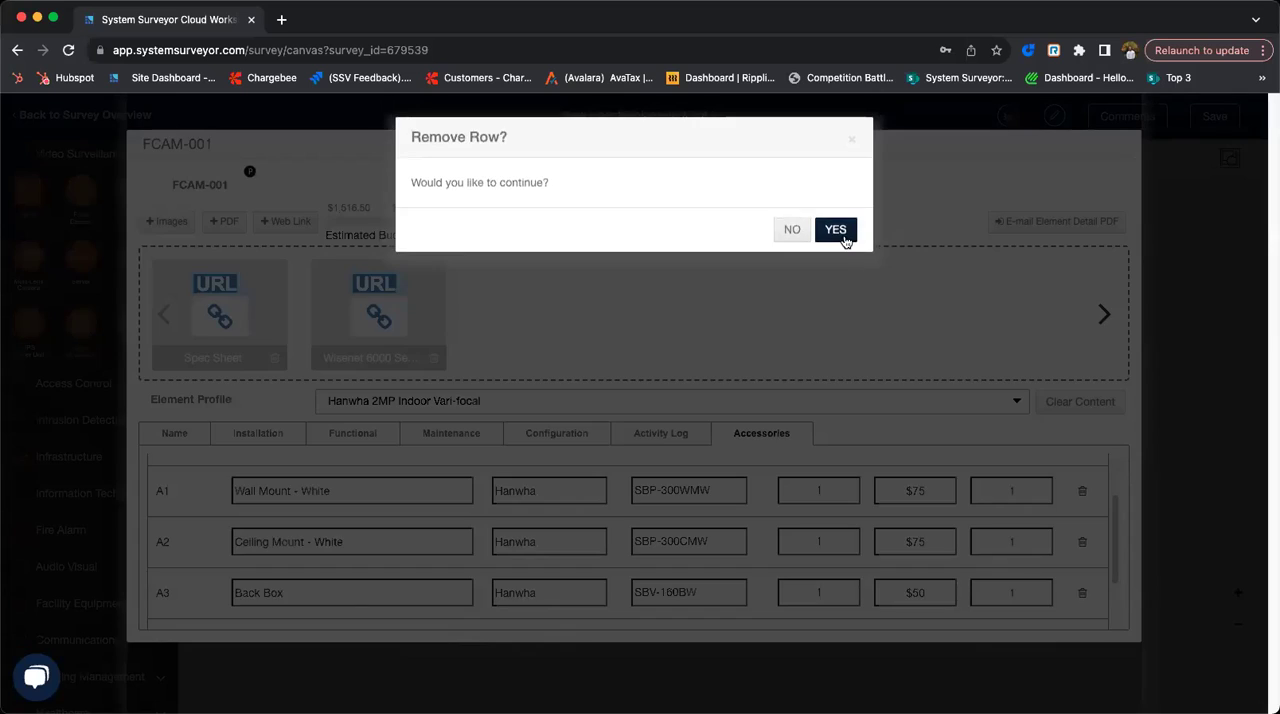
click(842, 238)
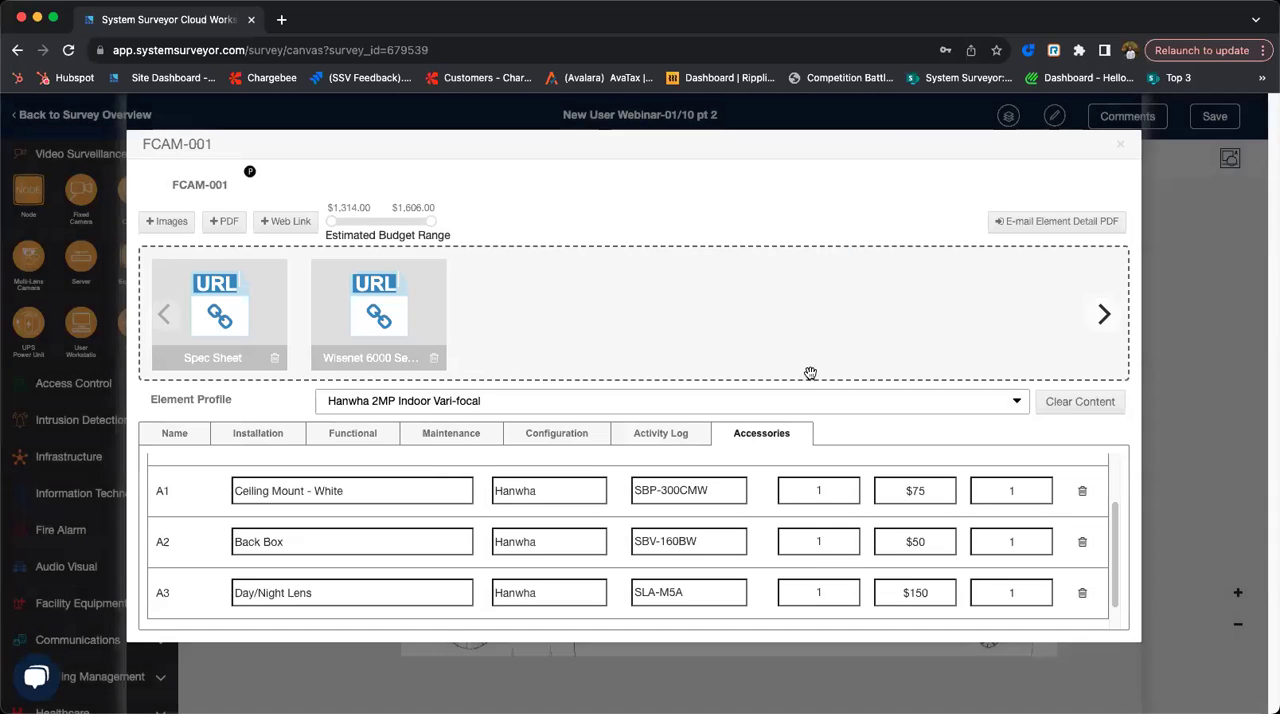
click(1119, 148)
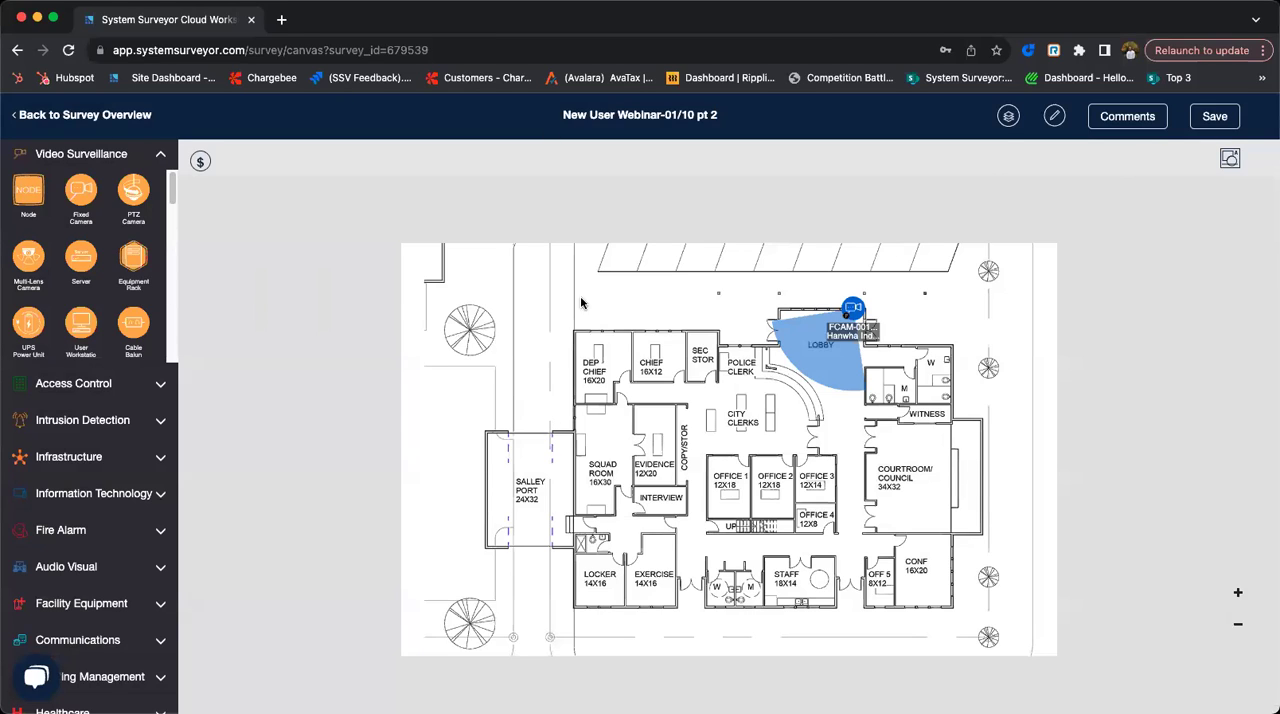
- Review the lobby camera's area of coverage and CameraAdvisor settings, leaving them as they are
click(858, 313)
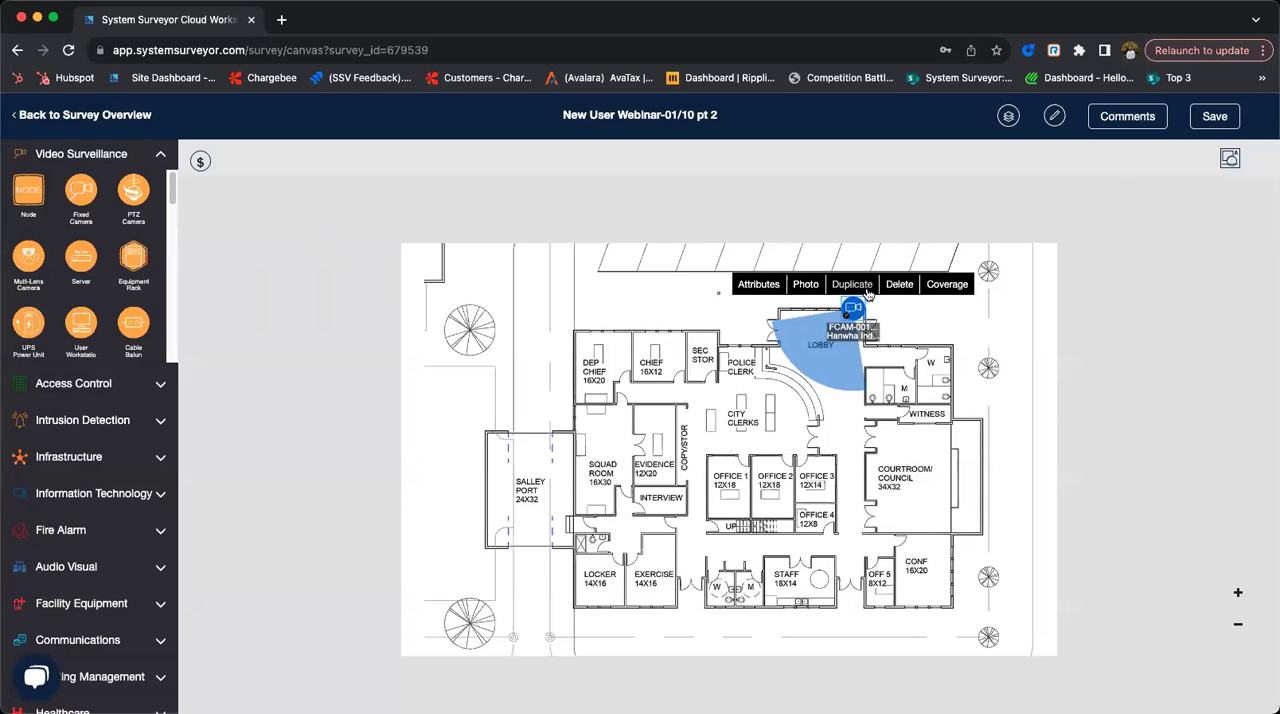
click(955, 286)
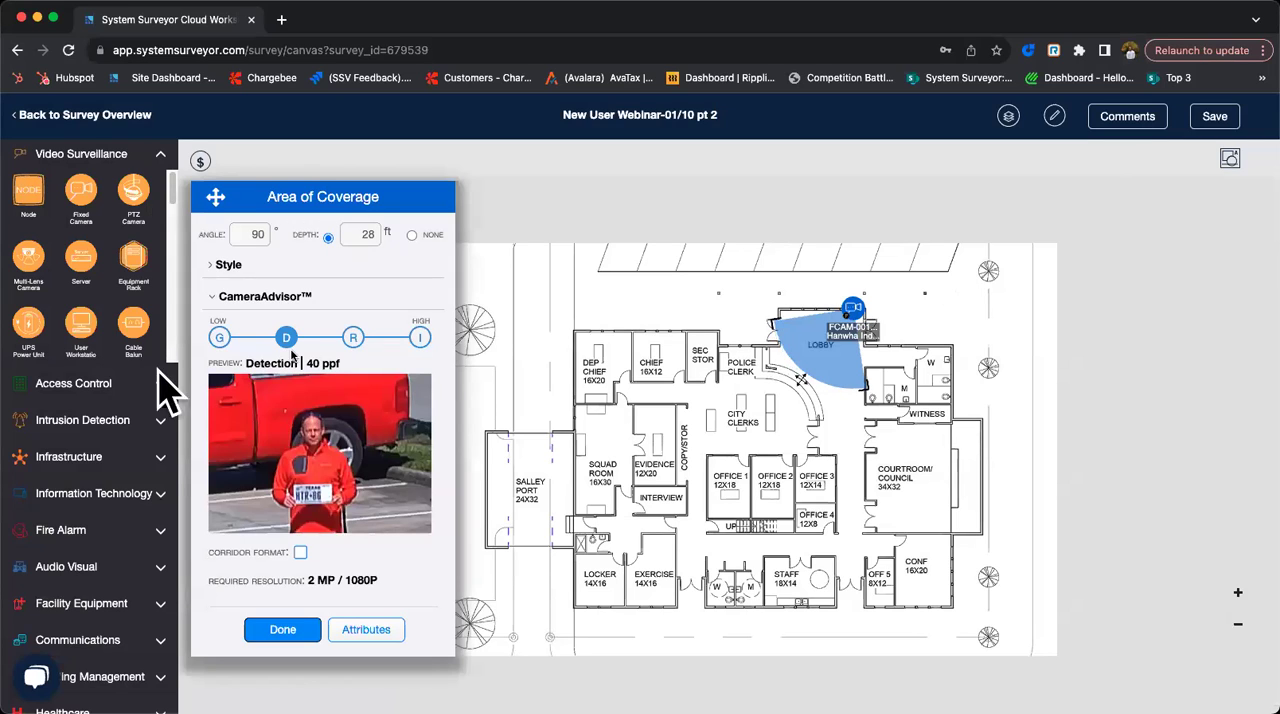
click(286, 637)
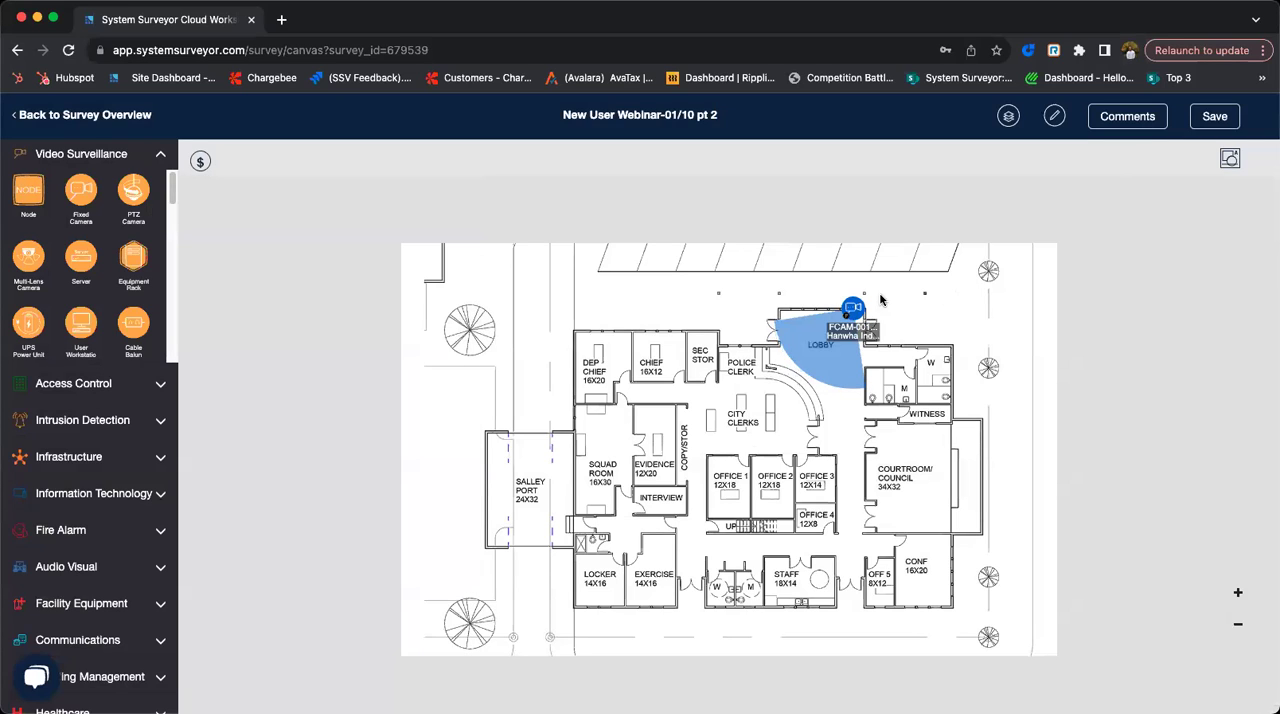
- Duplicate the lobby camera and place the copy near the upper wall of the Courtroom/Council room
click(848, 314)
click(848, 284)
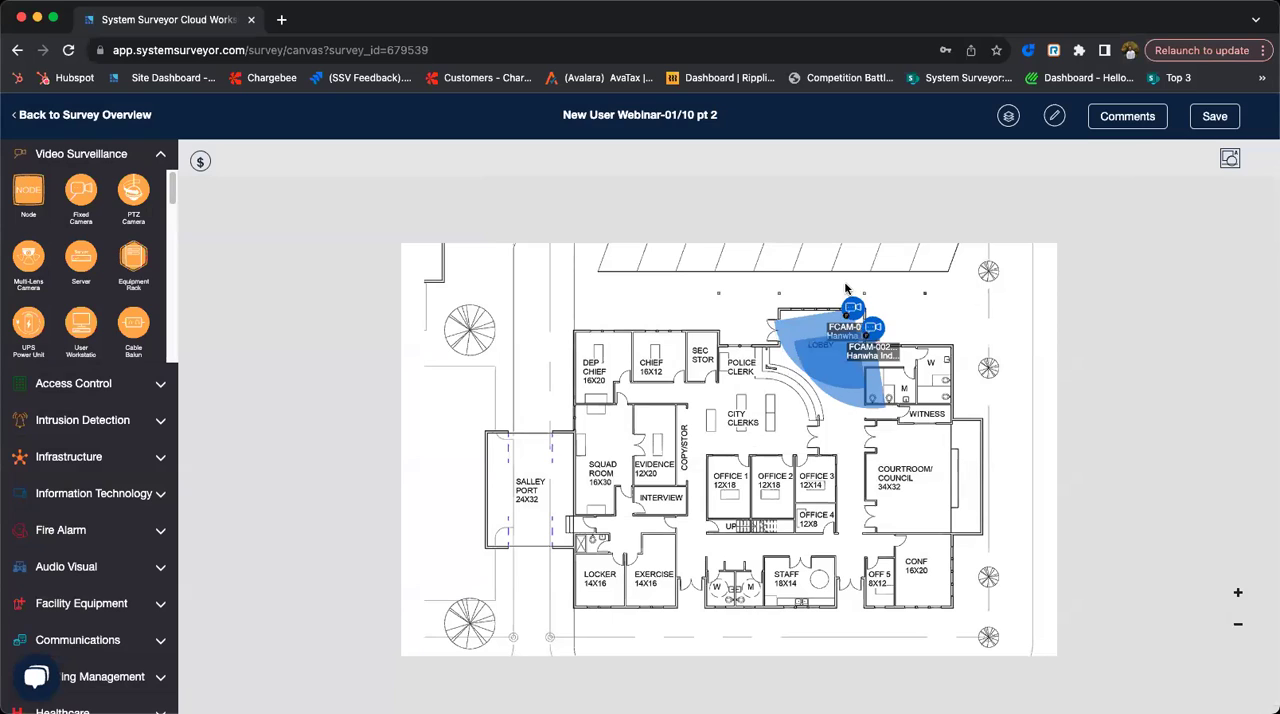
drag(879, 332, 946, 430)
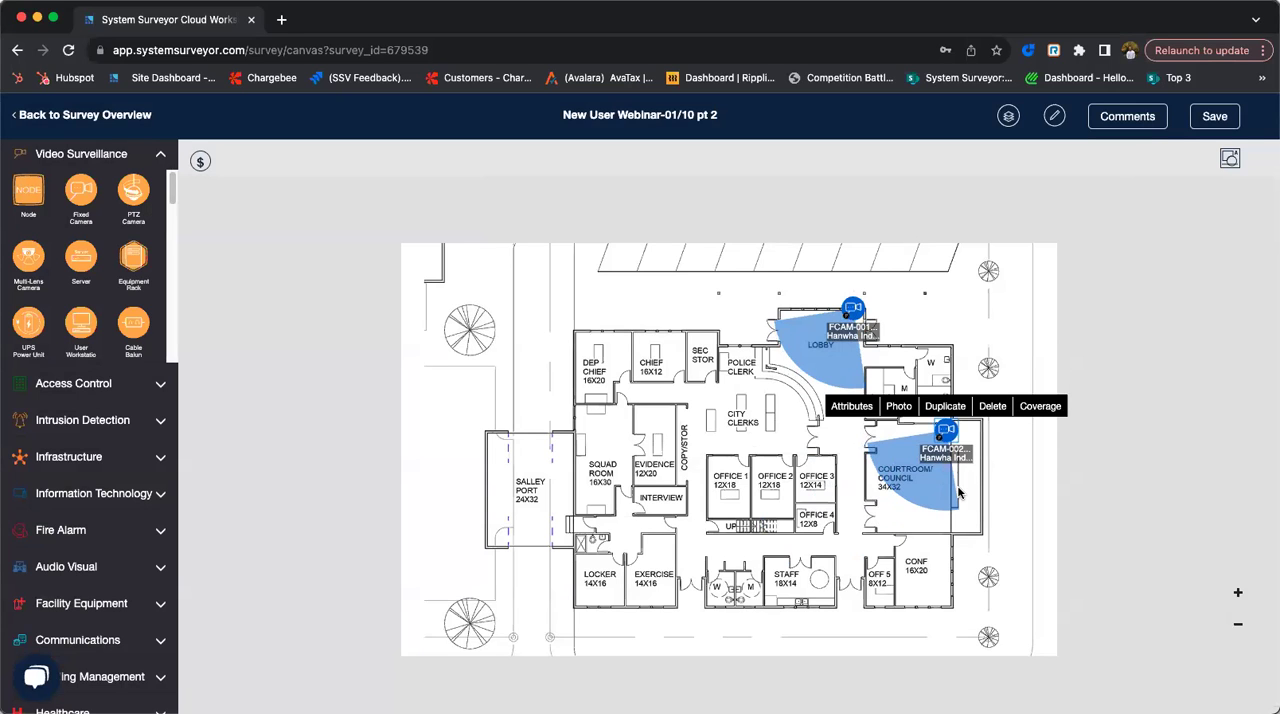
scroll(966, 500, up, 5)
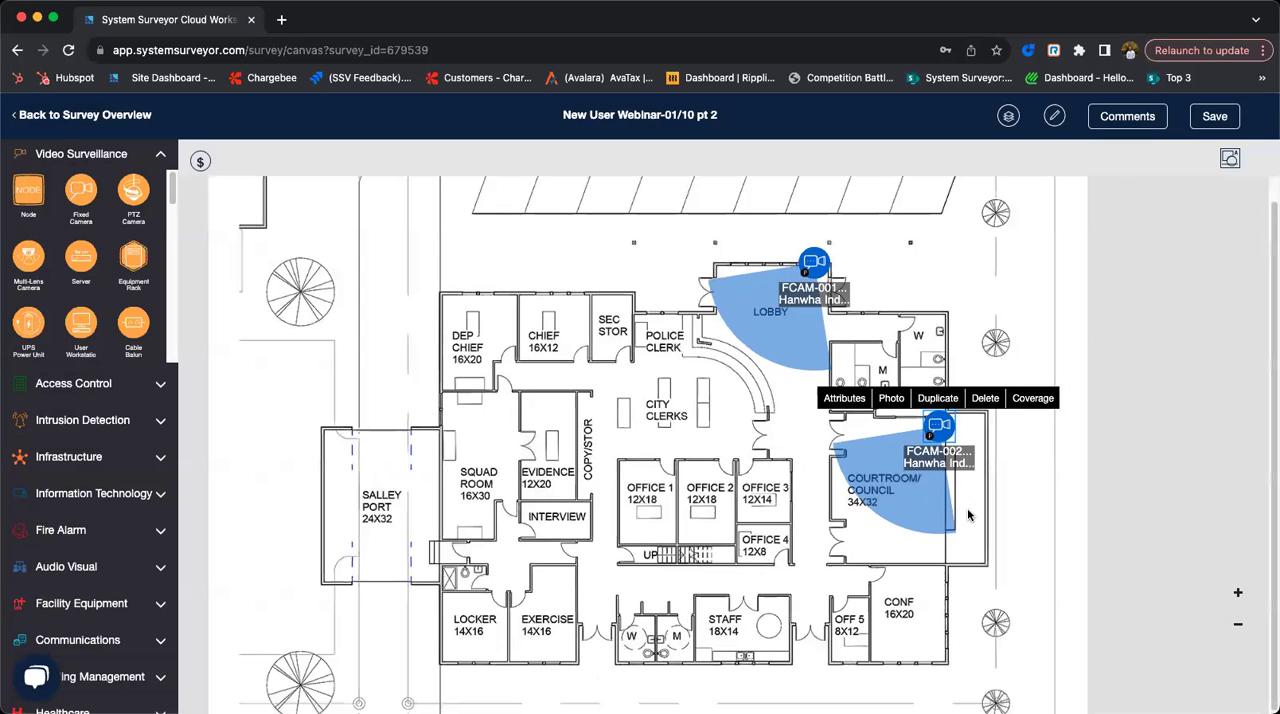
click(1240, 628)
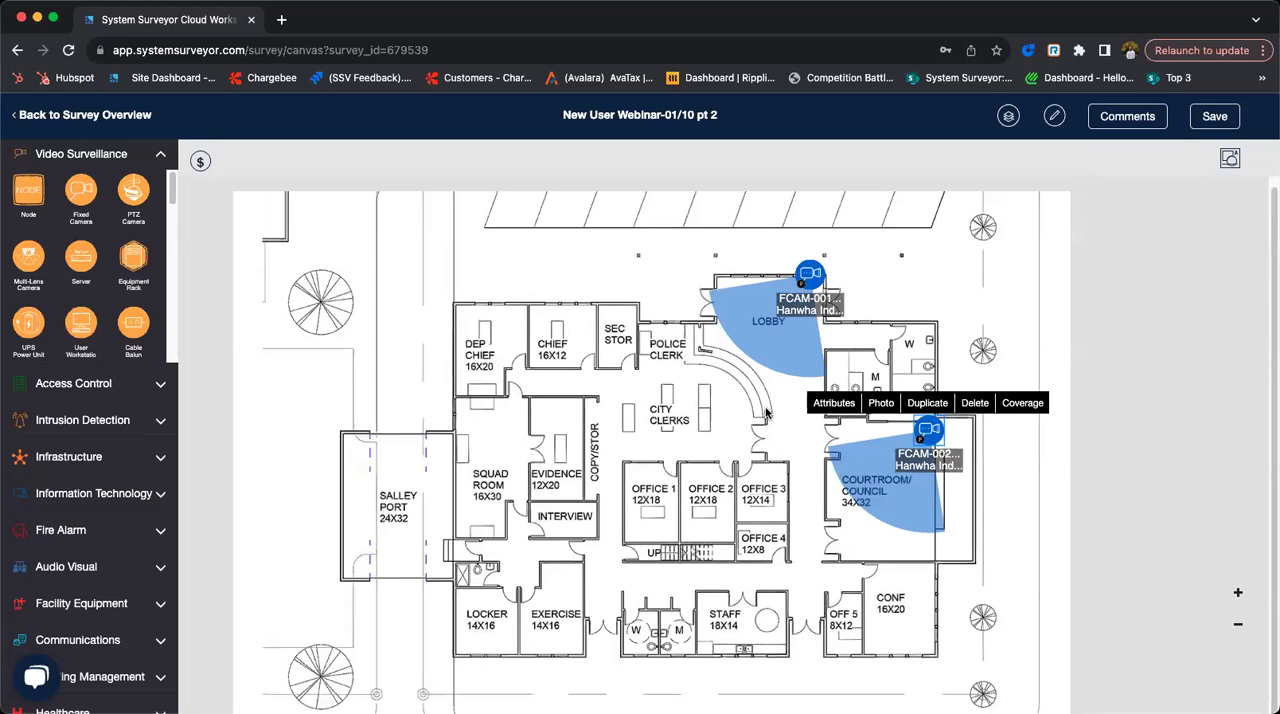
- Collapse the Video Surveillance element group and view the survey's estimated budget range
click(162, 158)
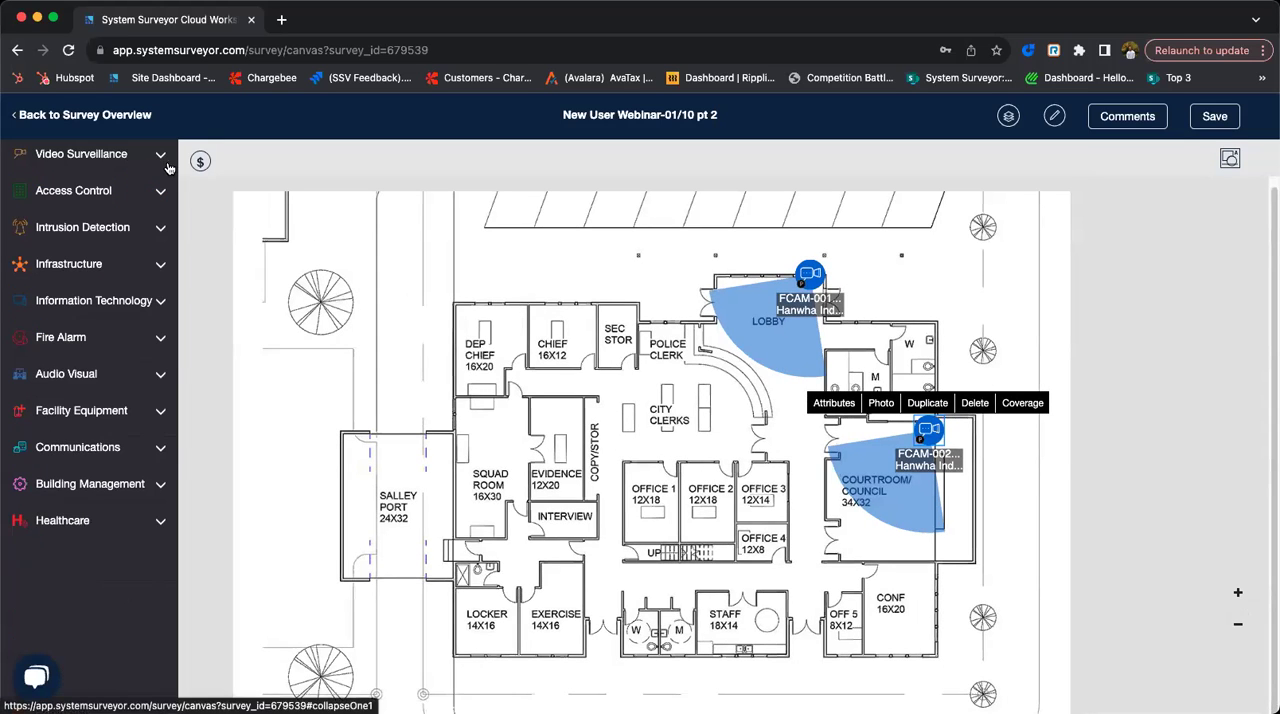
click(200, 163)
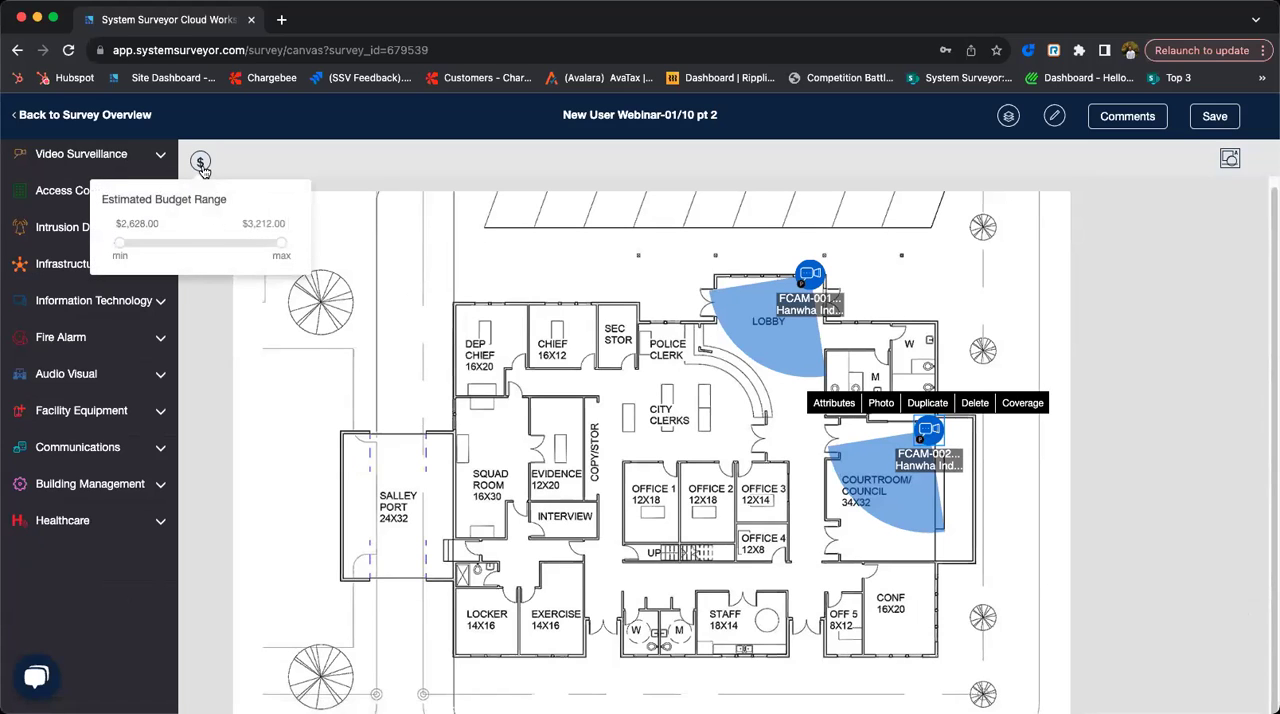
click(226, 158)
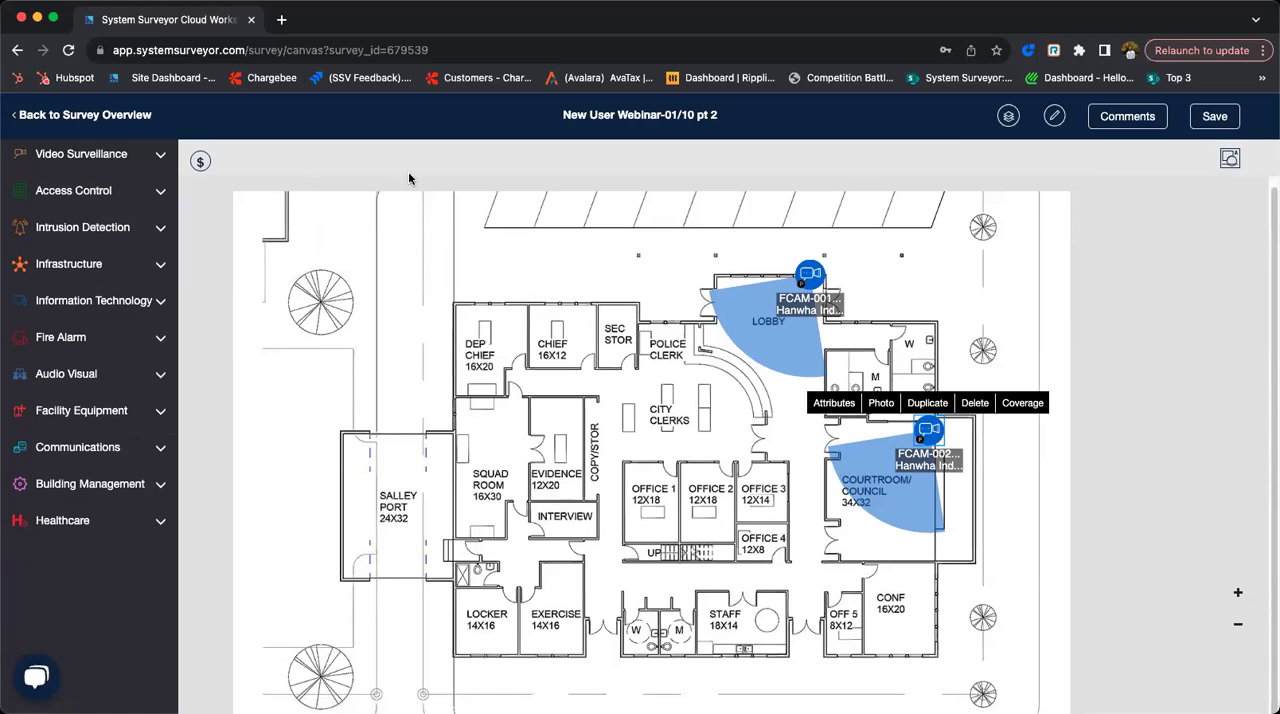
- Draw a red rectangle annotation between the parking spaces and the building, and delete it
click(1231, 160)
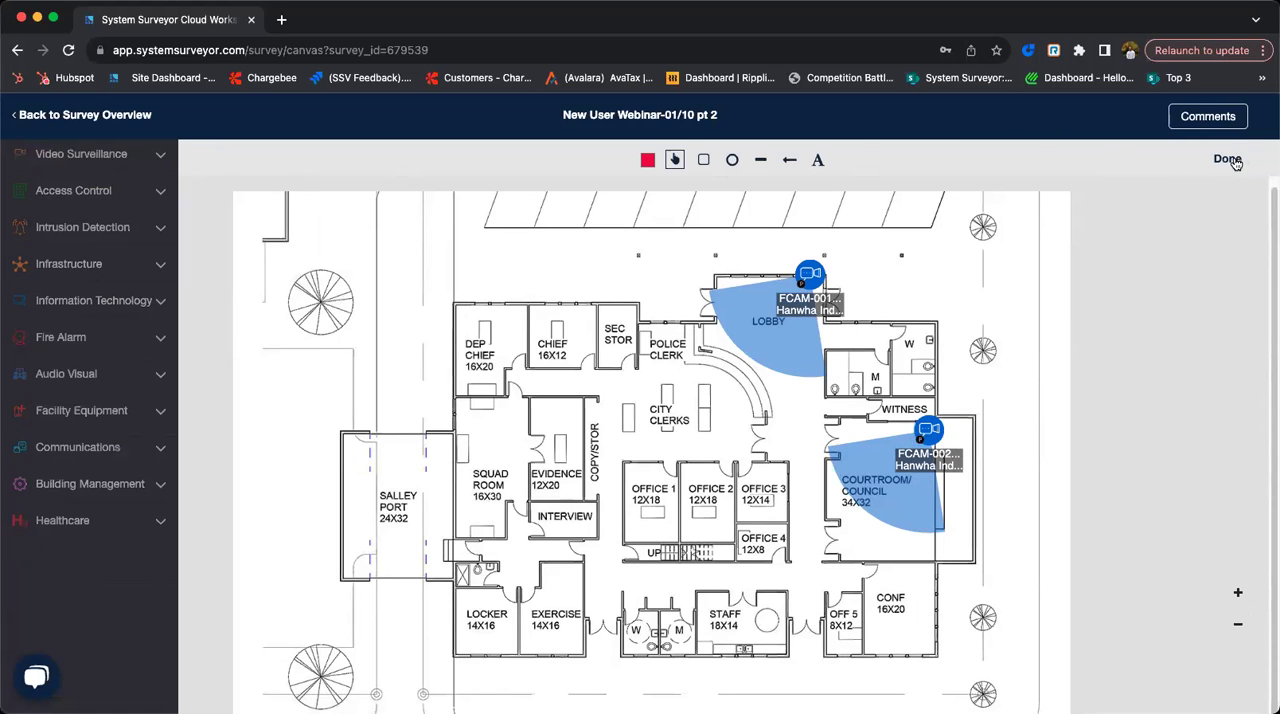
click(703, 160)
drag(591, 215, 680, 278)
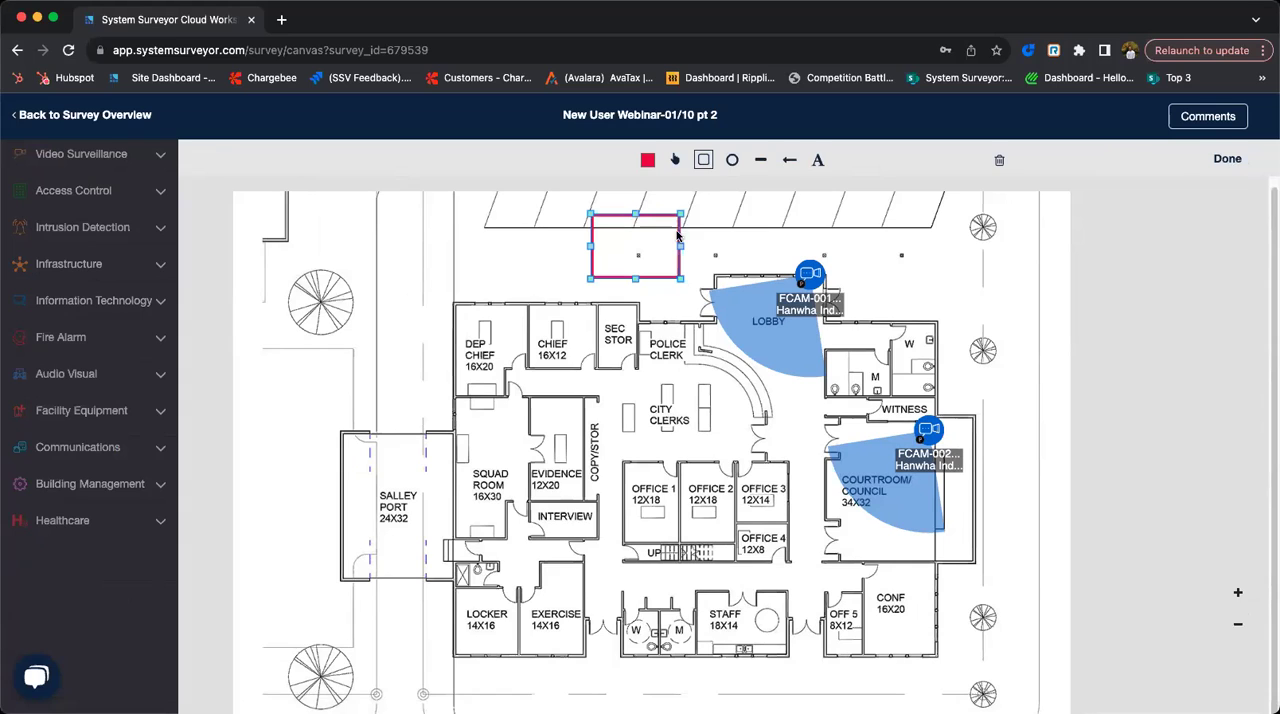
click(998, 161)
- Add a dark grey text annotation reading "Notice" above the Dep Chief and Chief offices and finish annotating
click(818, 160)
click(646, 160)
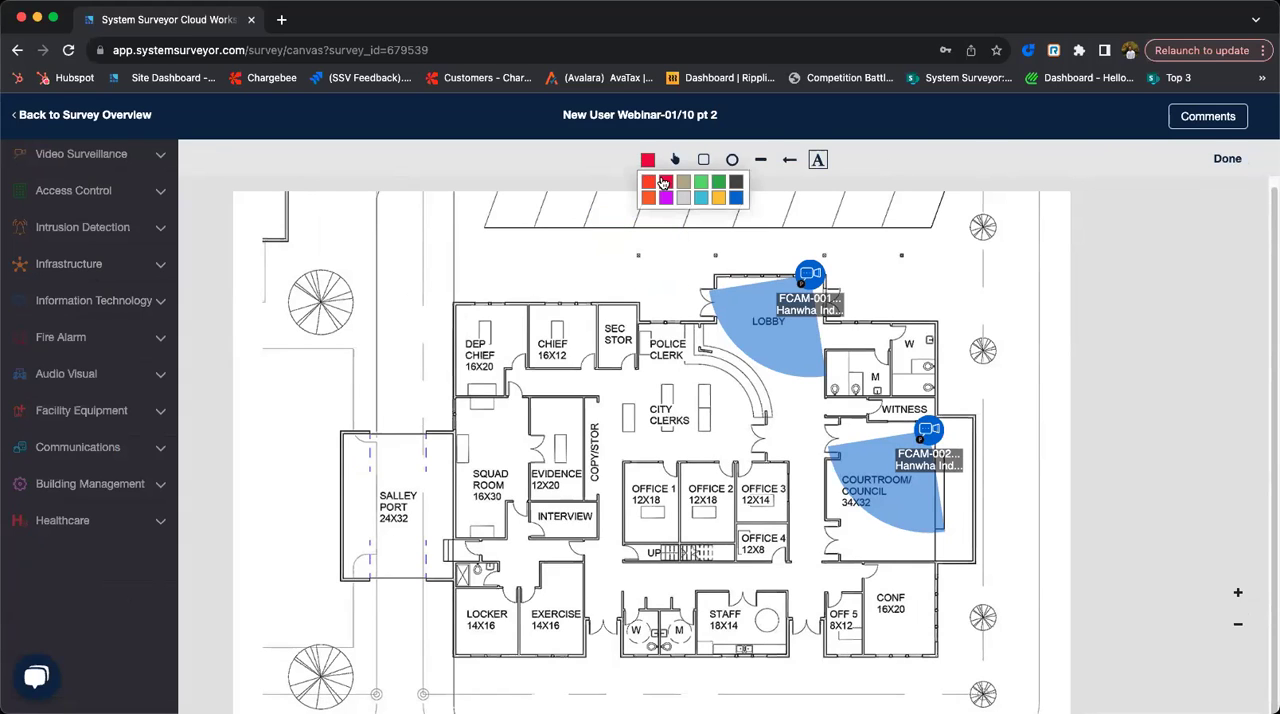
click(735, 187)
drag(480, 244, 585, 297)
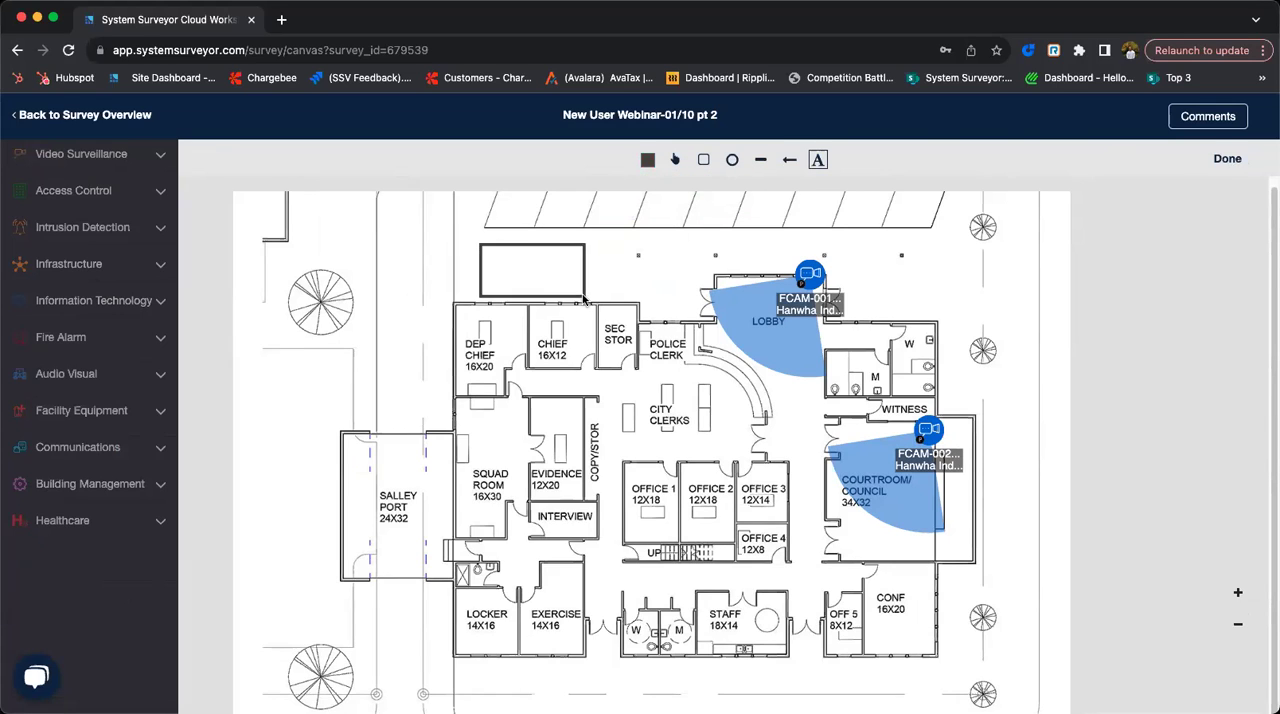
text(Notice)
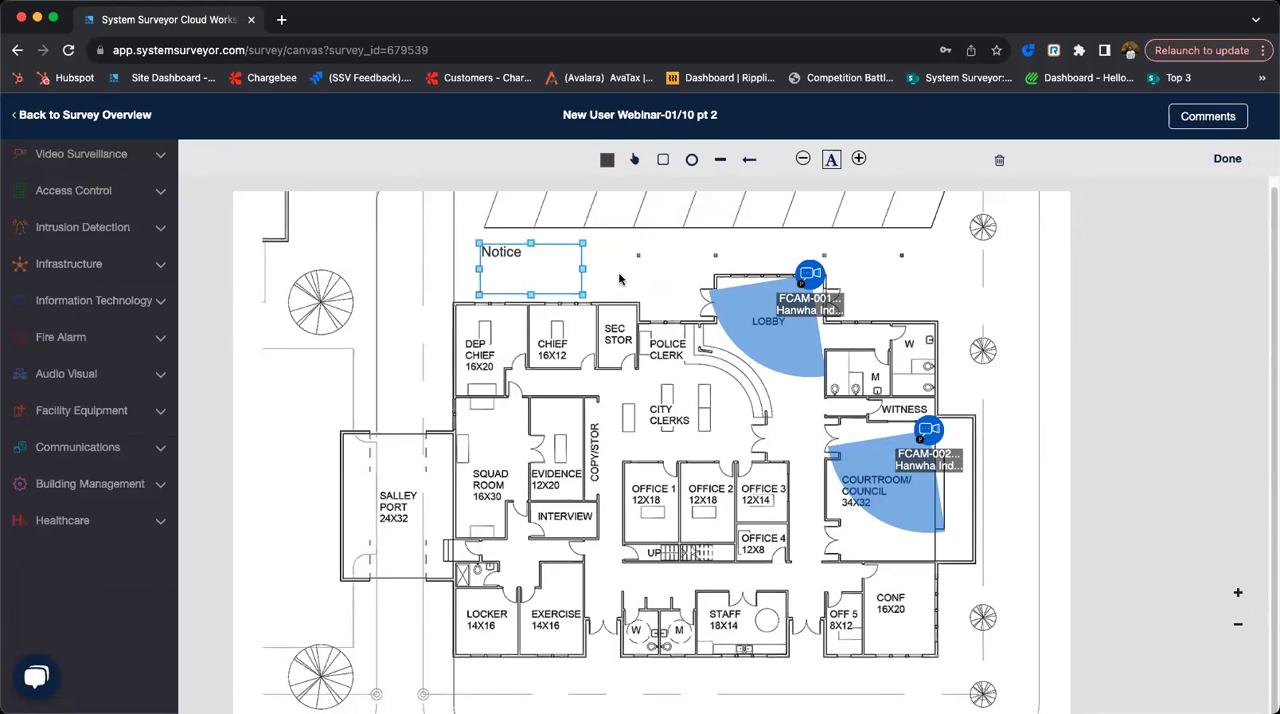
click(618, 287)
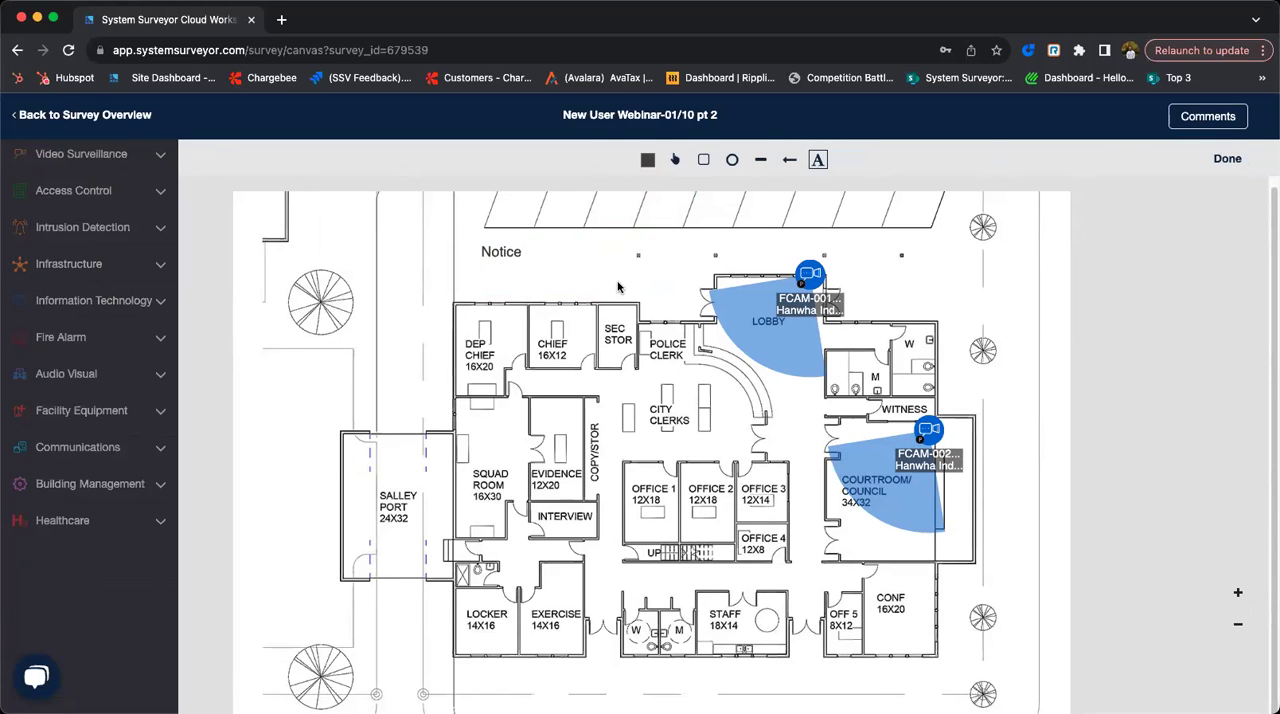
click(519, 258)
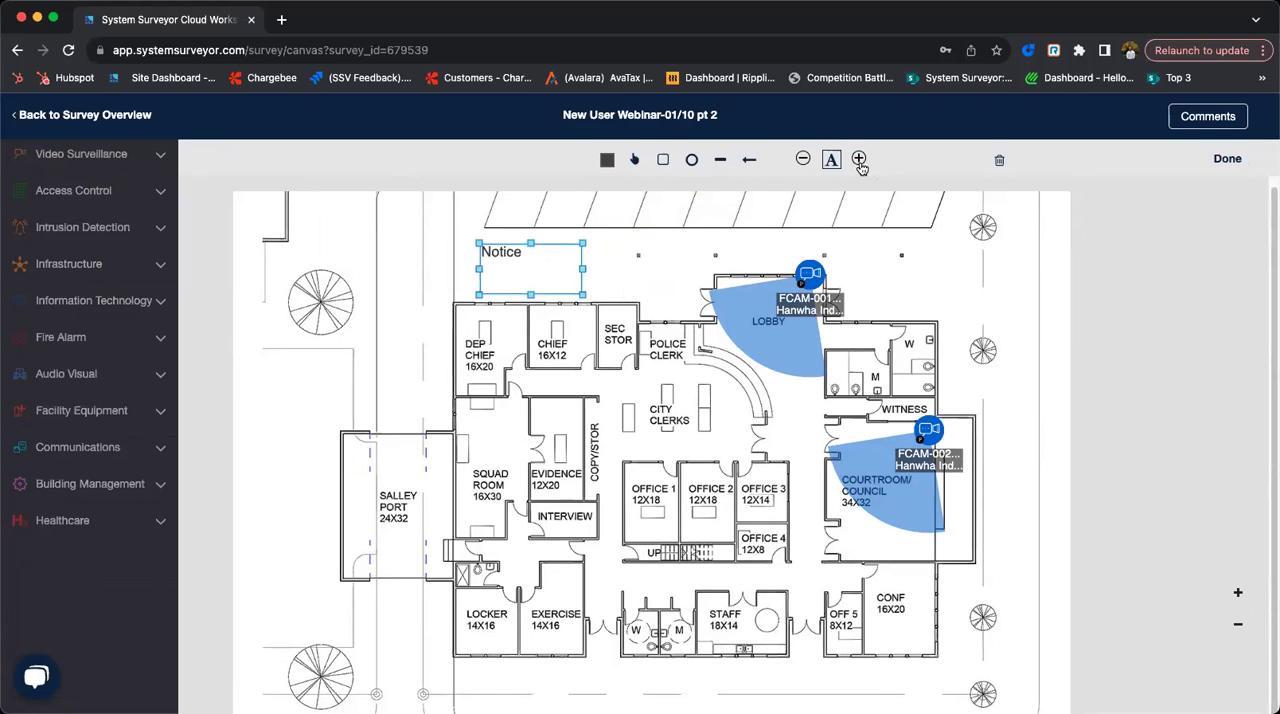
click(857, 222)
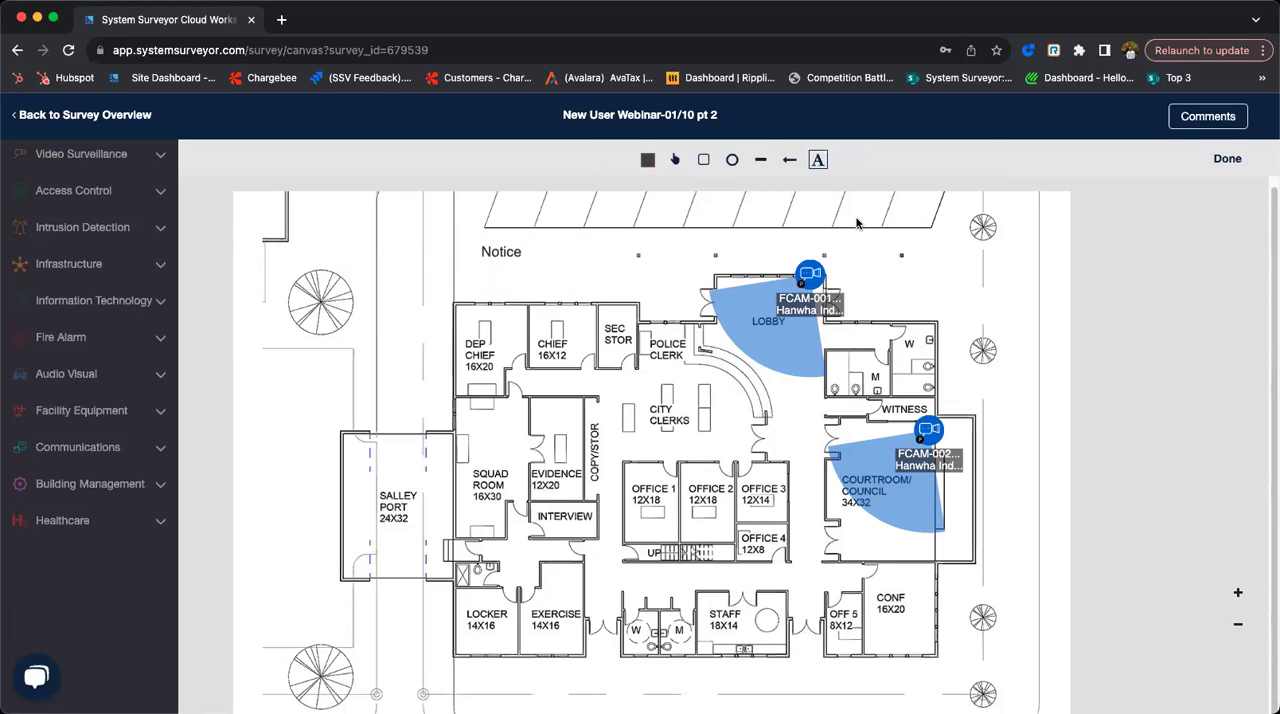
click(1226, 160)
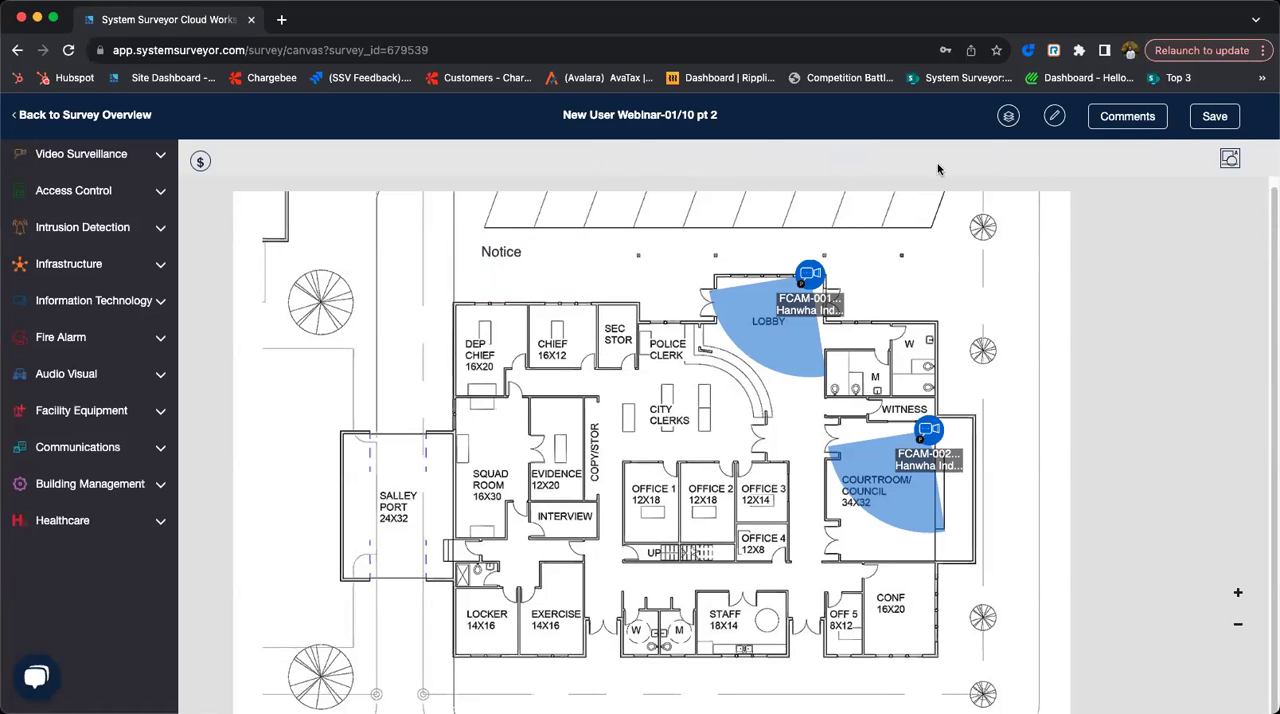
- Toggle the Annotation layer off and back on, and set the AOC transparency to 0.41
click(1007, 118)
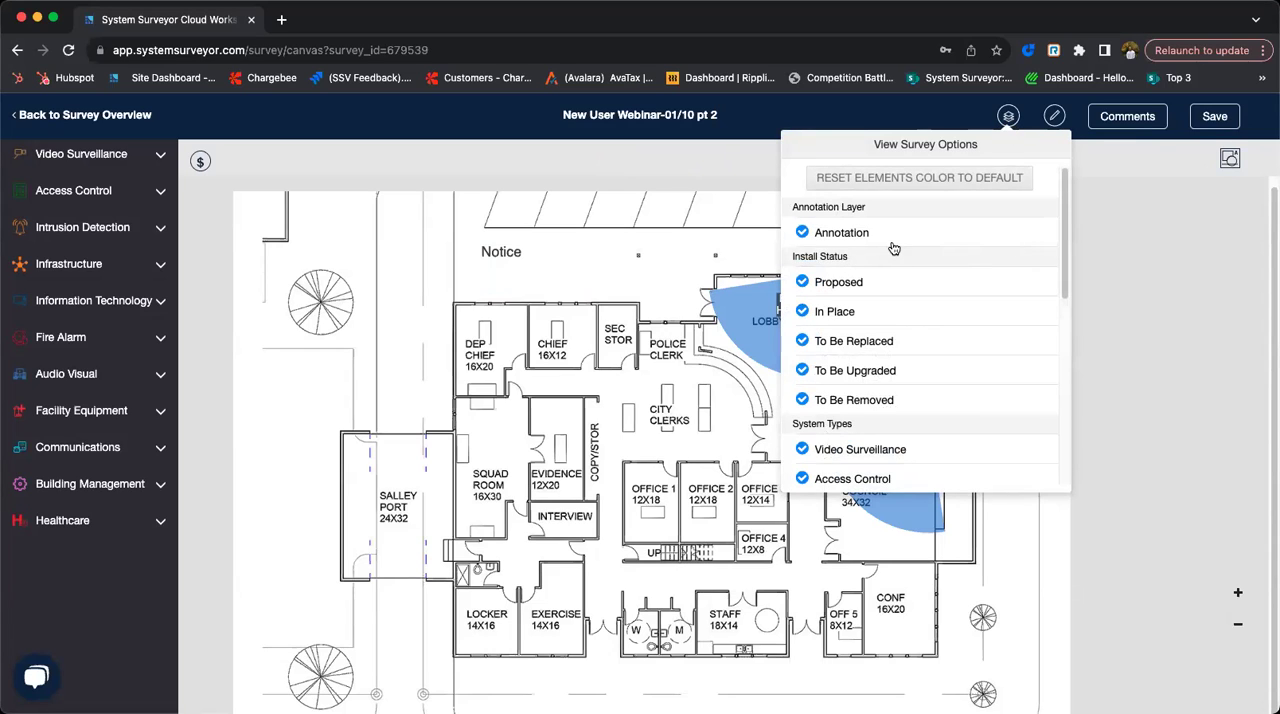
click(802, 233)
click(803, 233)
scroll(870, 332, down, 4)
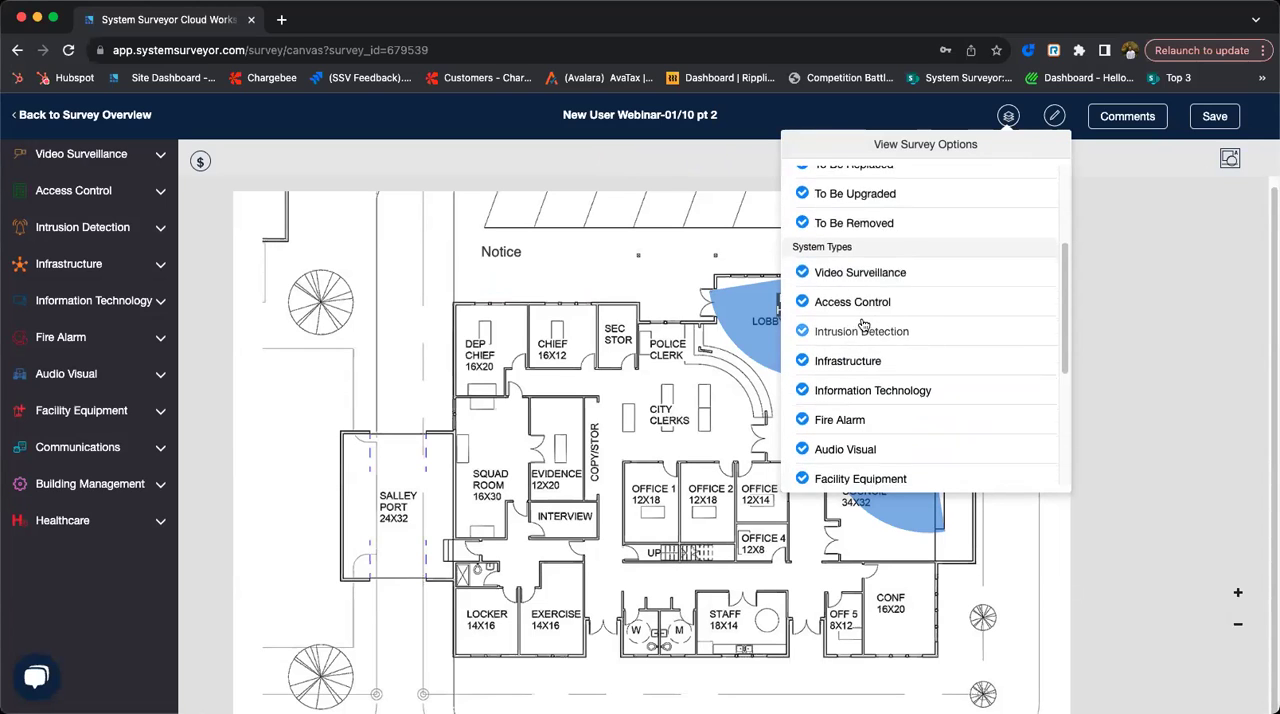
scroll(862, 323, down, 3)
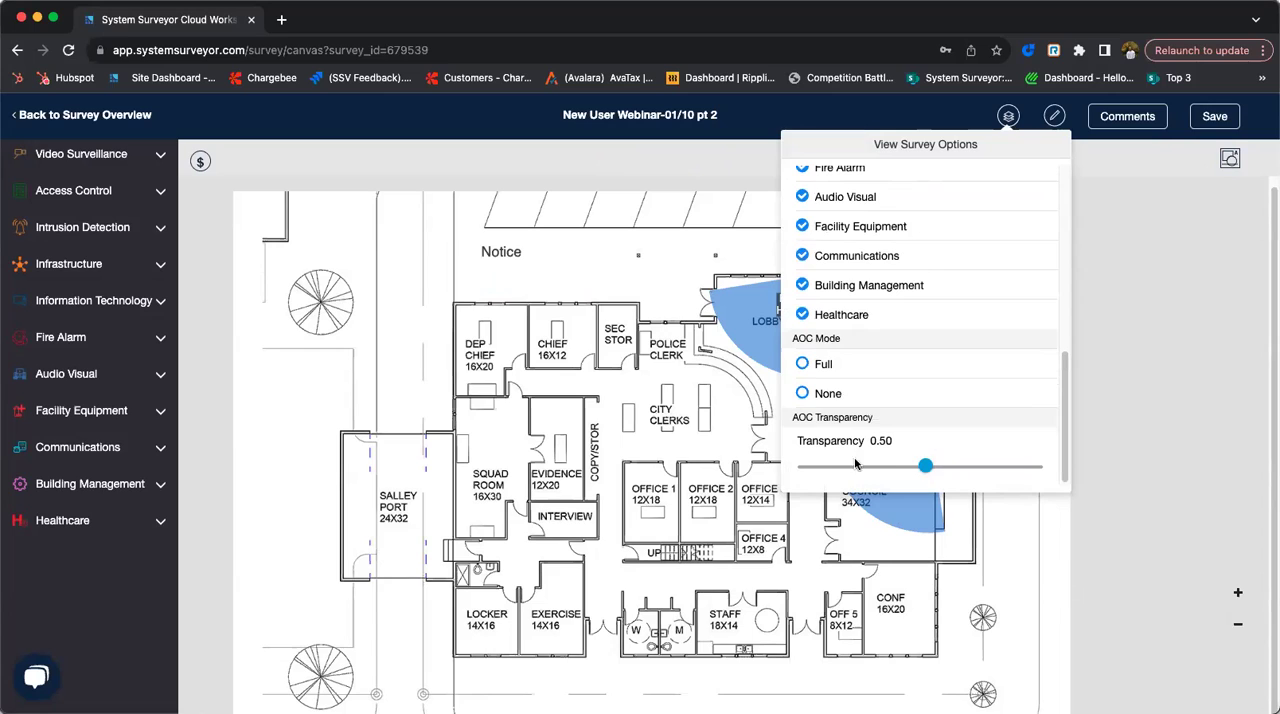
mouse_move(922, 464)
mouse_down()
mouse_move(881, 464)
mouse_move(966, 465)
mouse_move(899, 466)
mouse_up()
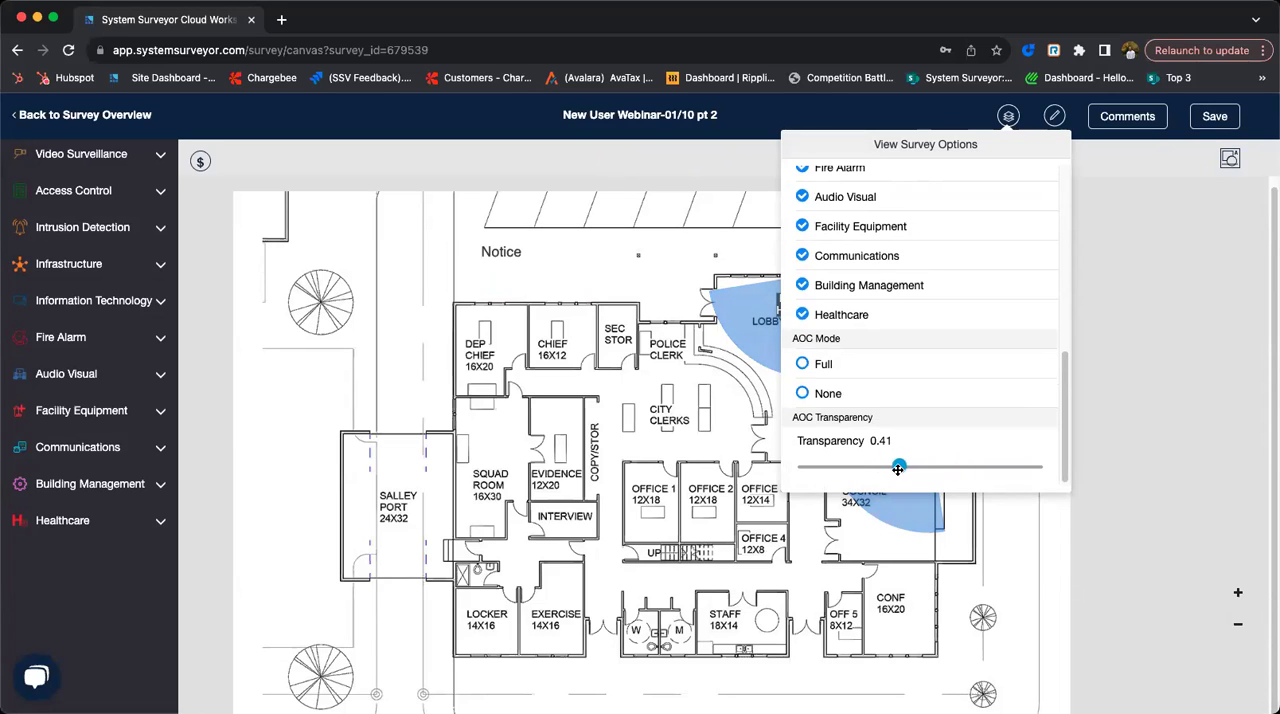
- View the survey's editing options for scale, floor plan replacement and element icon size
click(1056, 118)
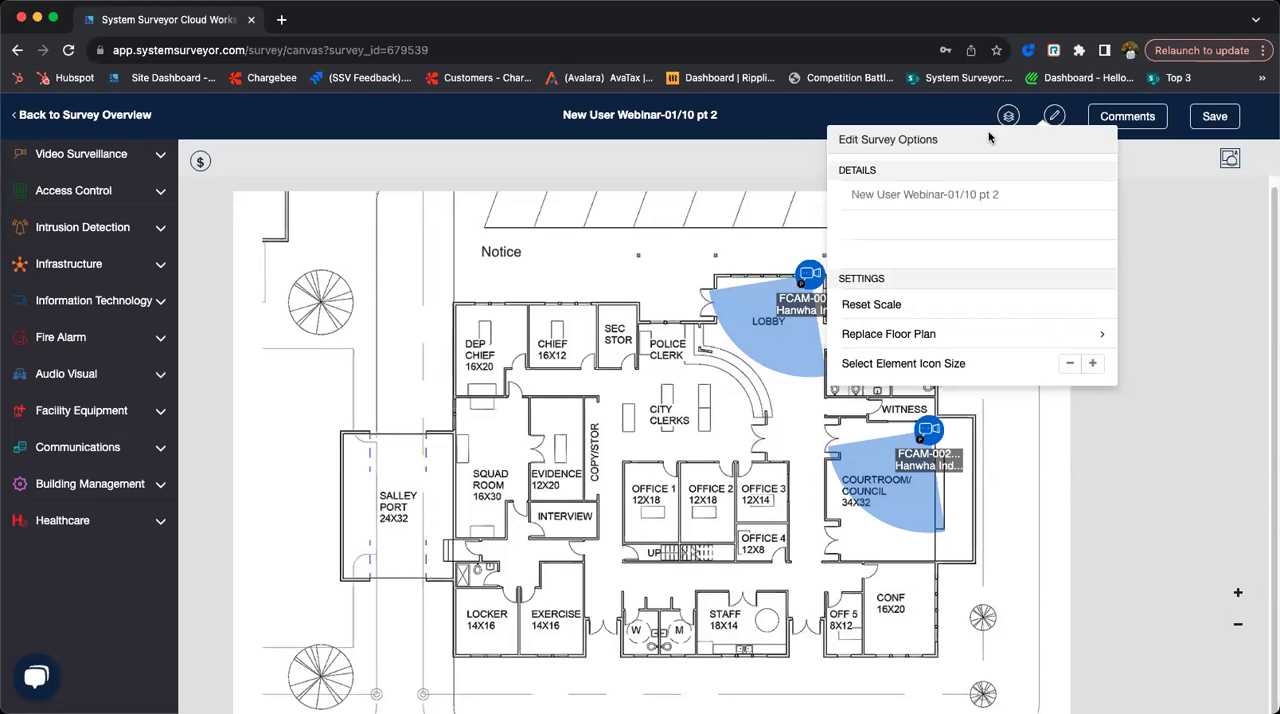
click(953, 118)
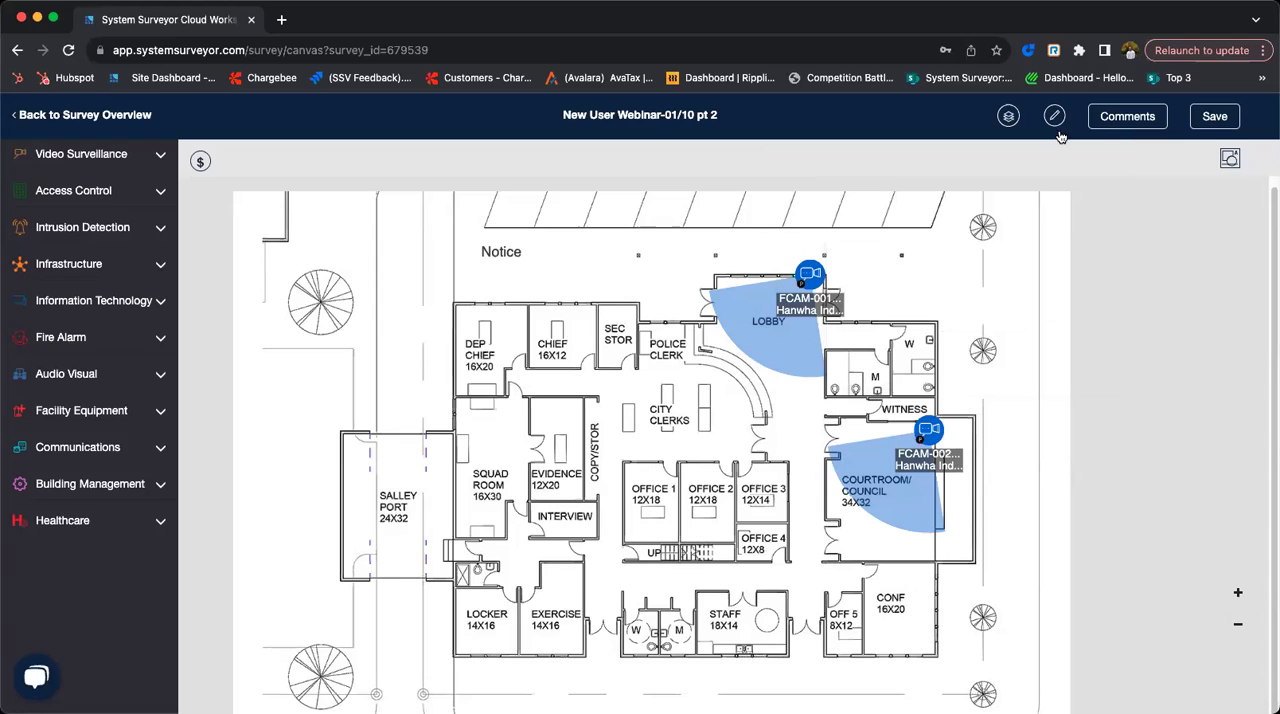
- Post a survey comment that mentions a team member and reads "take a look at FCAM 002"
click(1122, 118)
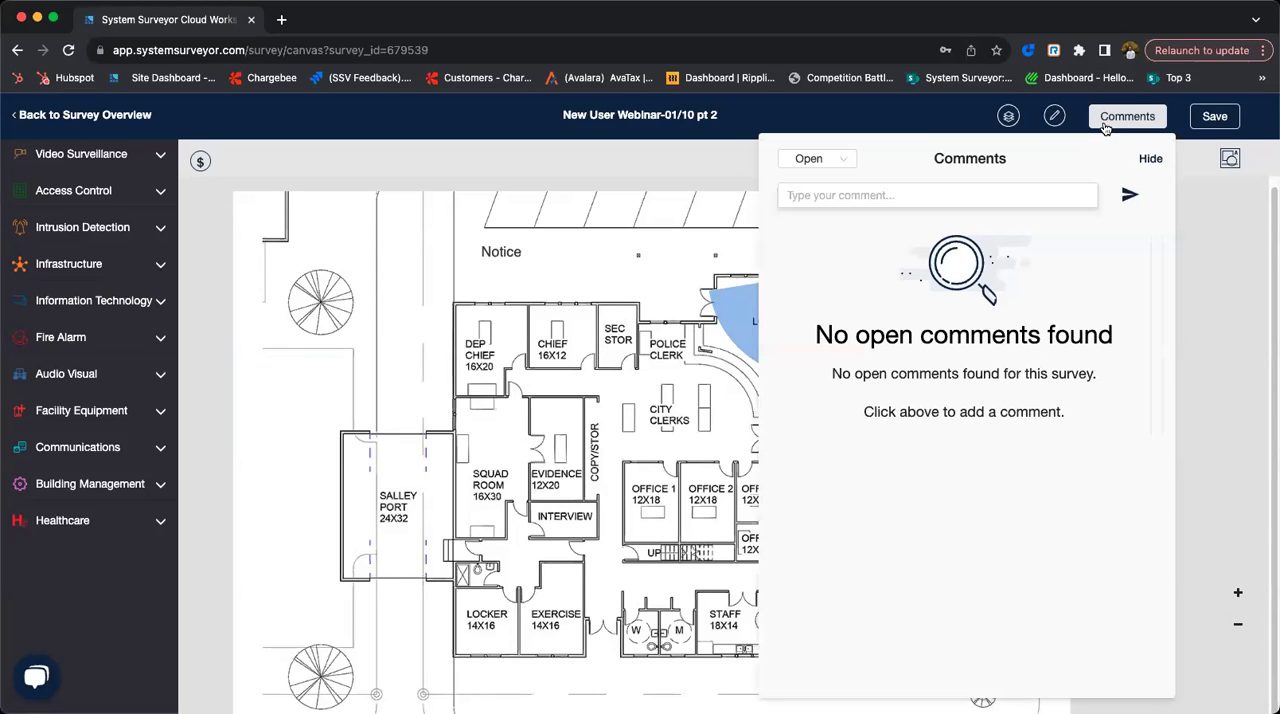
click(919, 191)
text(@l)
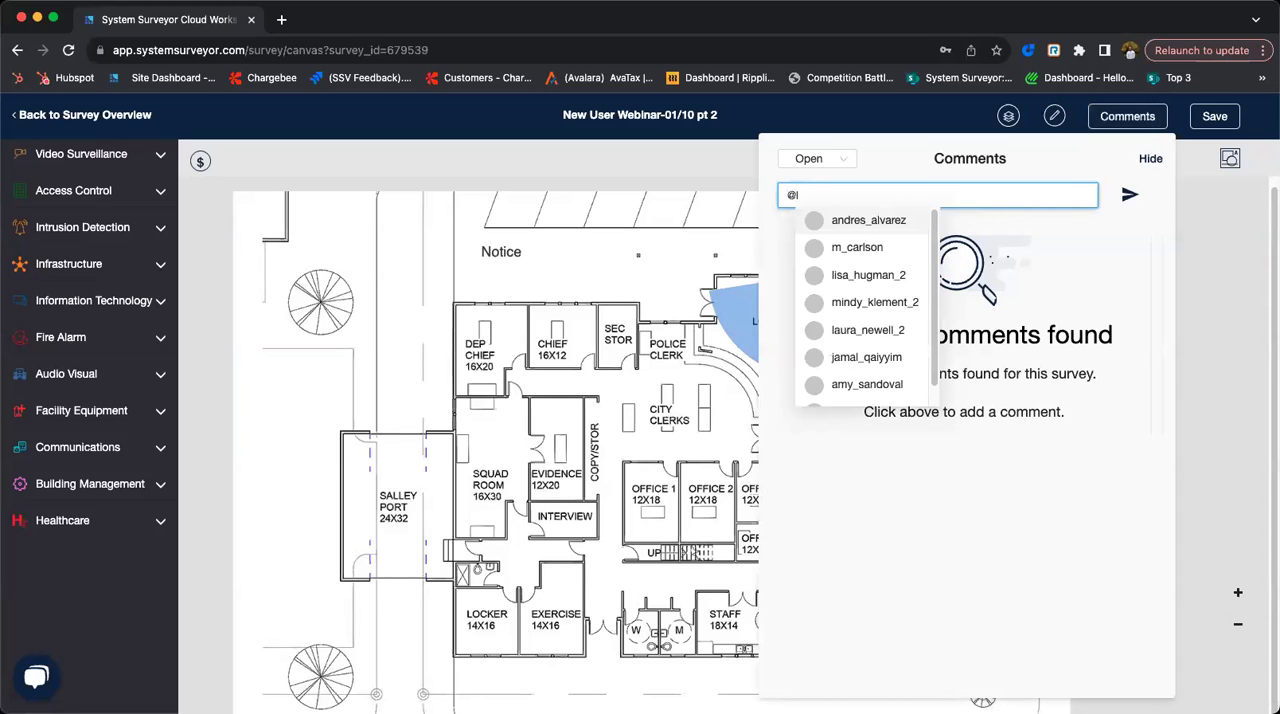
text(au)
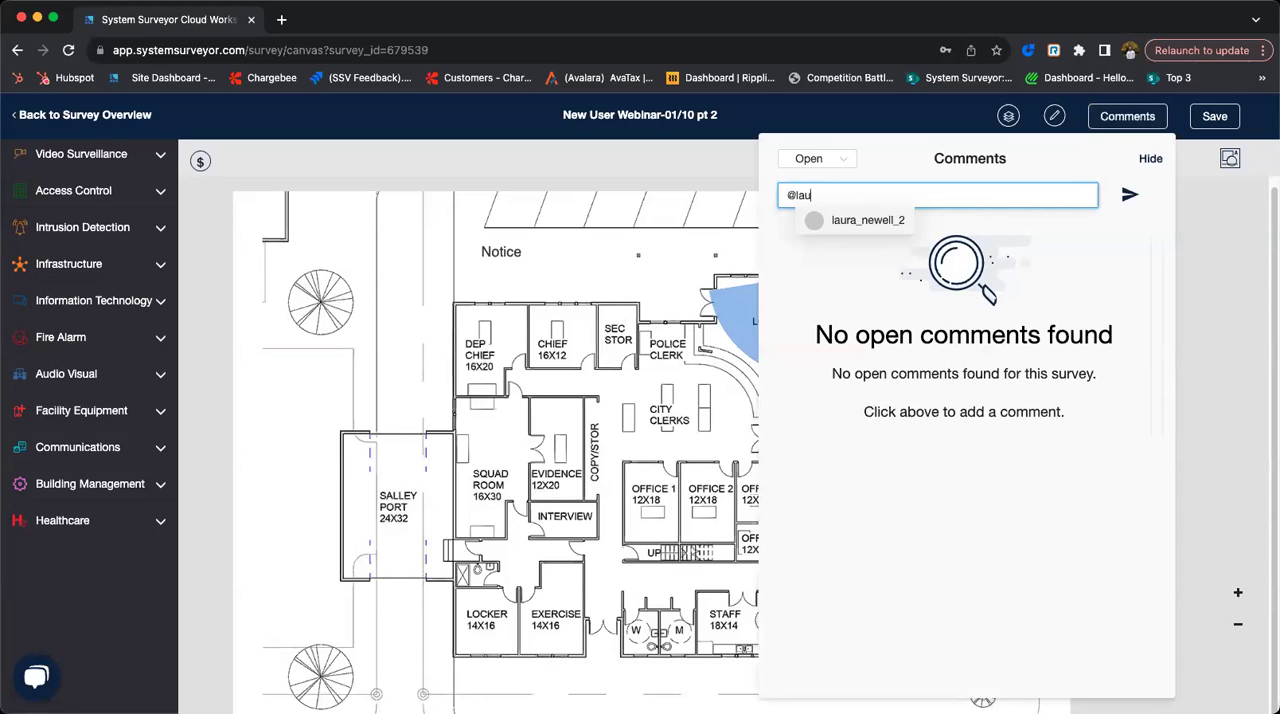
click(888, 226)
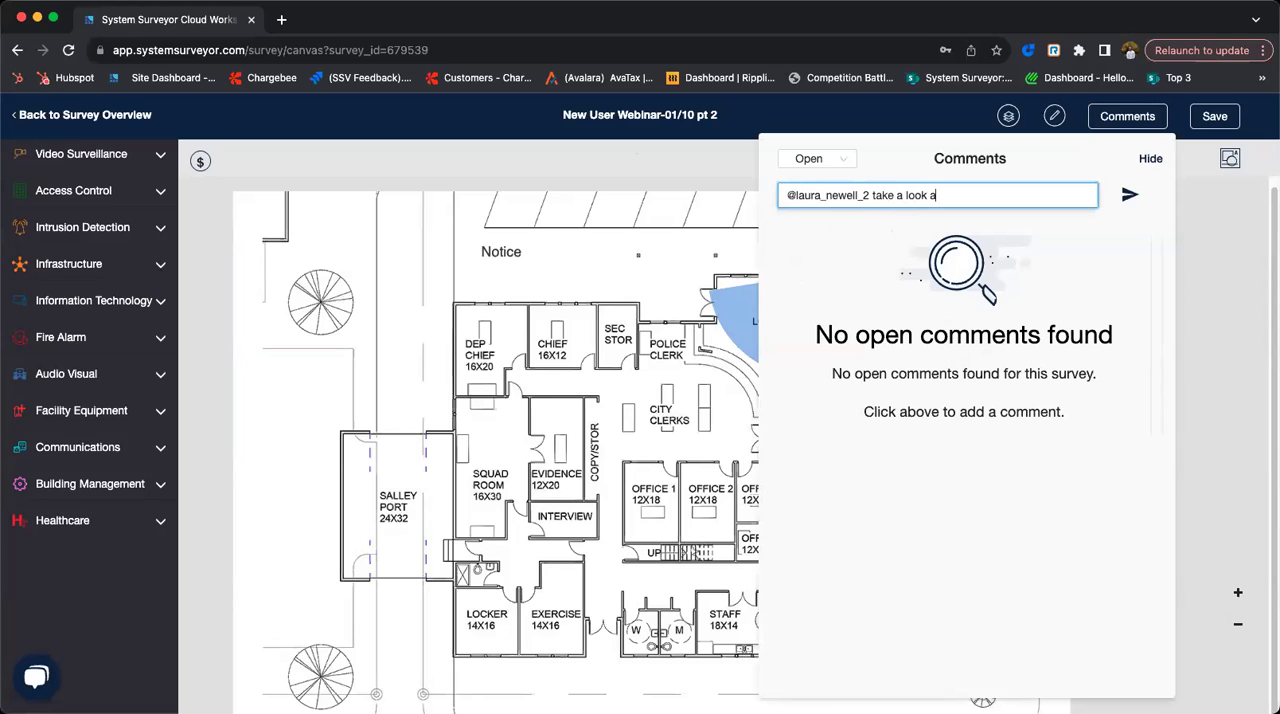
text(take a look at FCAM 002)
click(1124, 203)
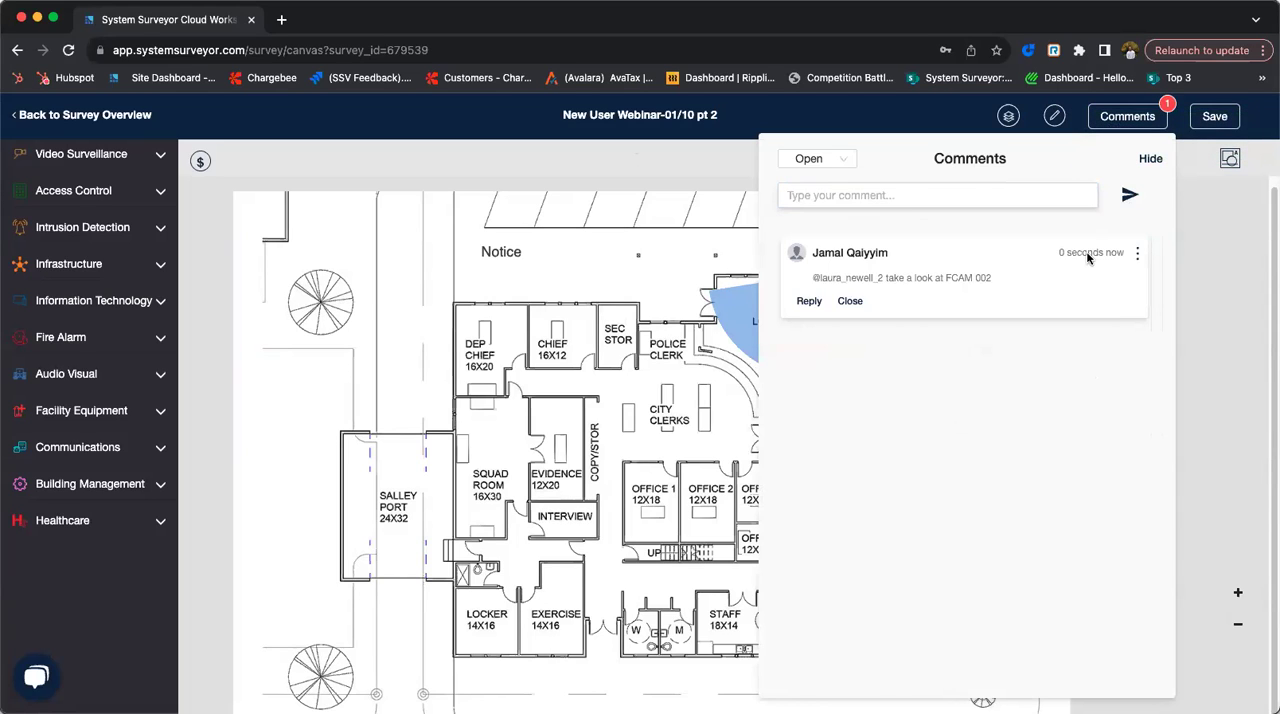
- Hide the survey comments and save the survey
click(1151, 160)
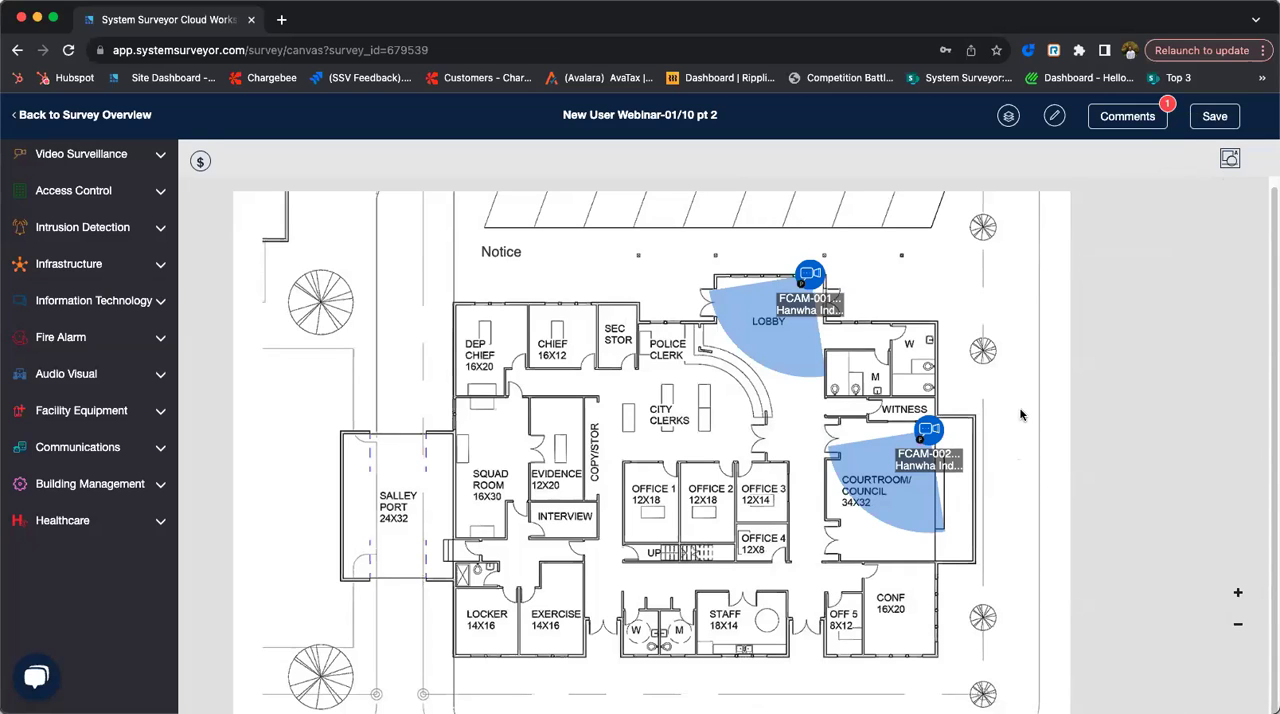
click(1215, 118)
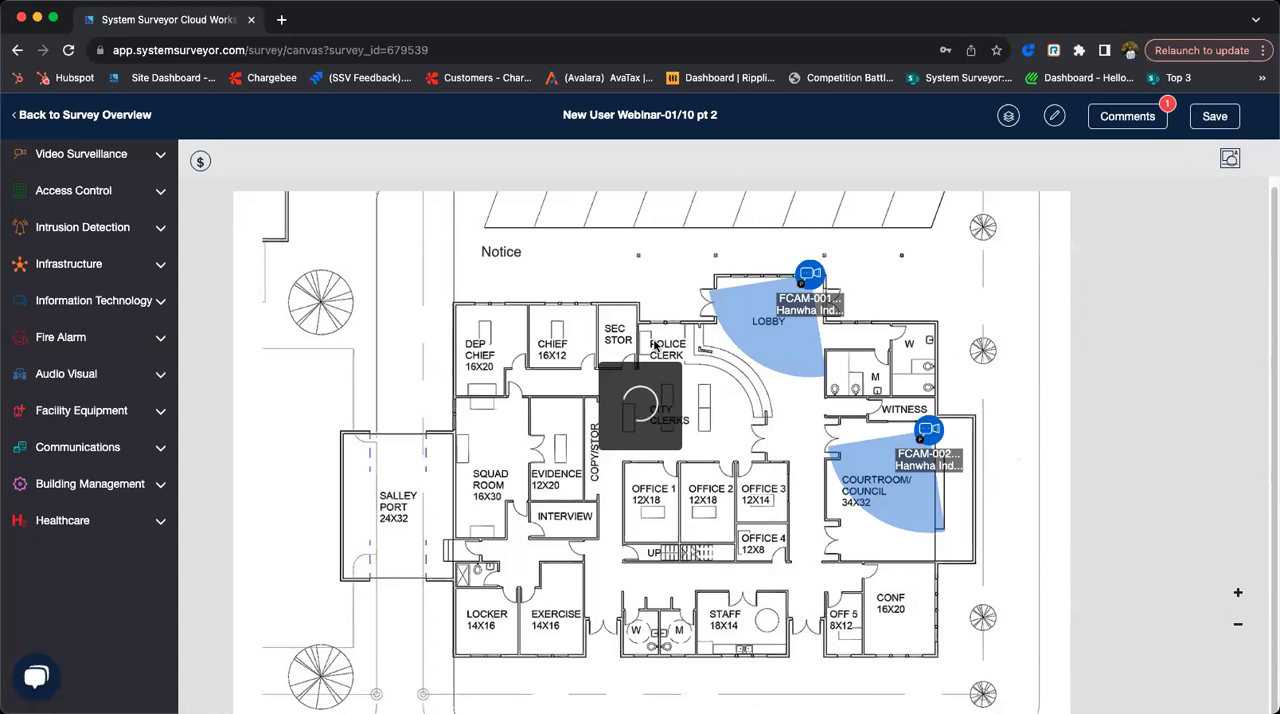
- Place a Single Door access control element just below the Sec Stor room on the floor plan
click(118, 192)
drag(134, 230, 598, 345)
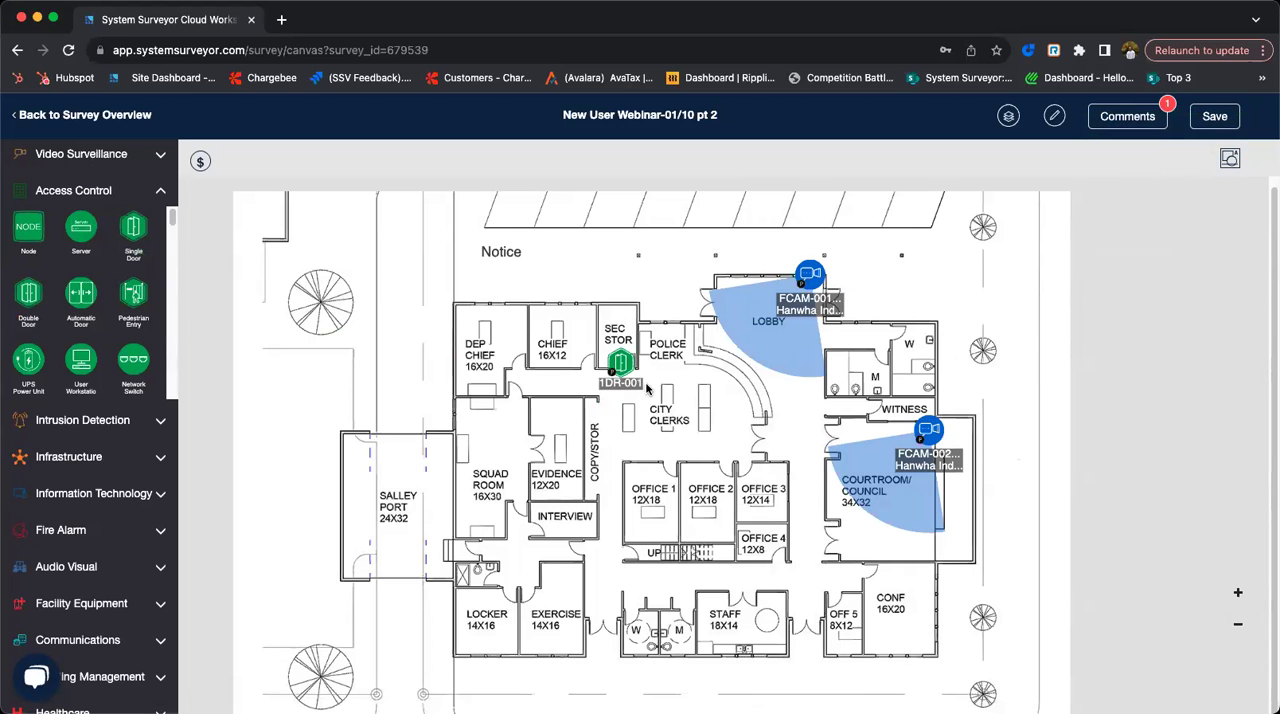
scroll(646, 388, up, 5)
- Apply the Inside Door Package element profile to the single door's attributes
drag(703, 354, 716, 358)
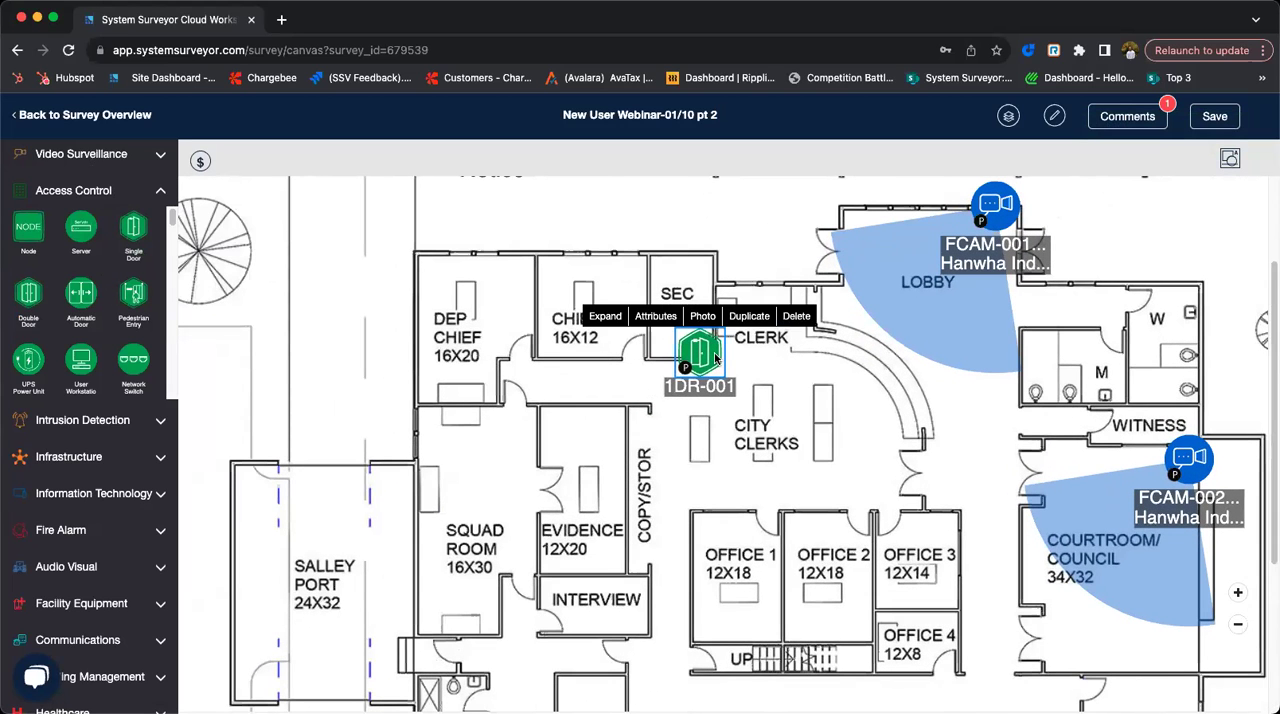
click(651, 318)
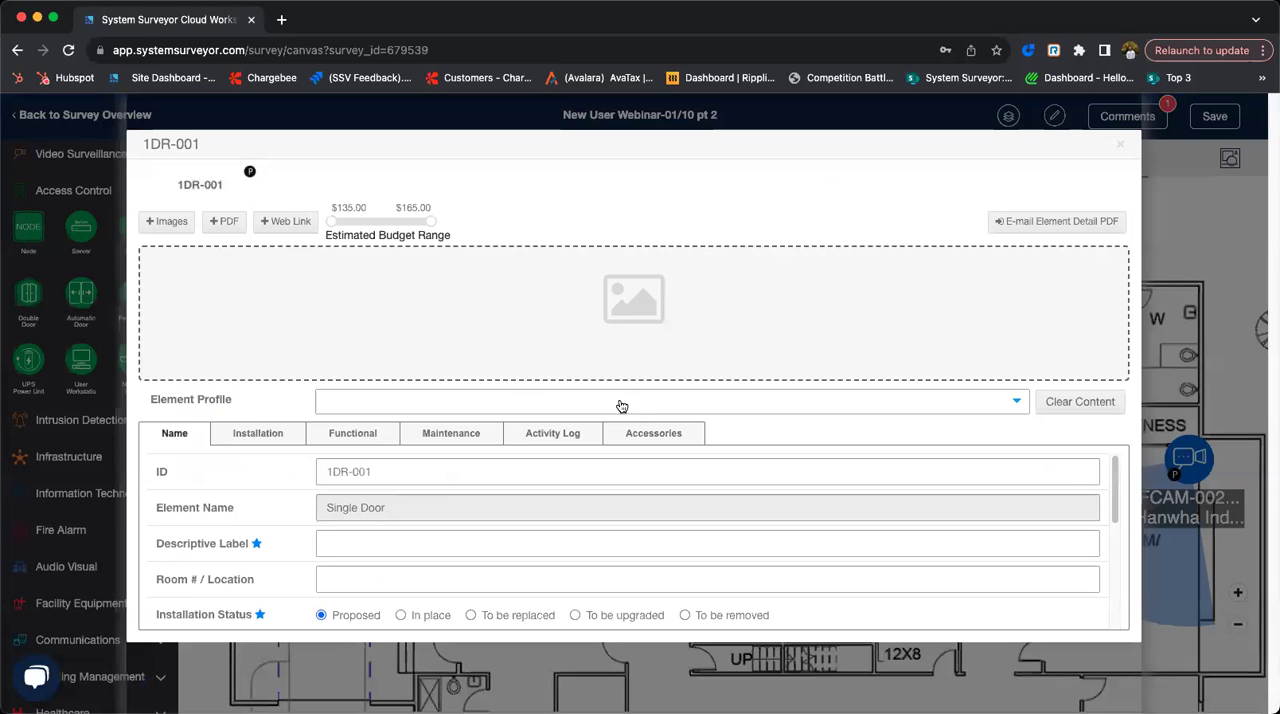
click(629, 402)
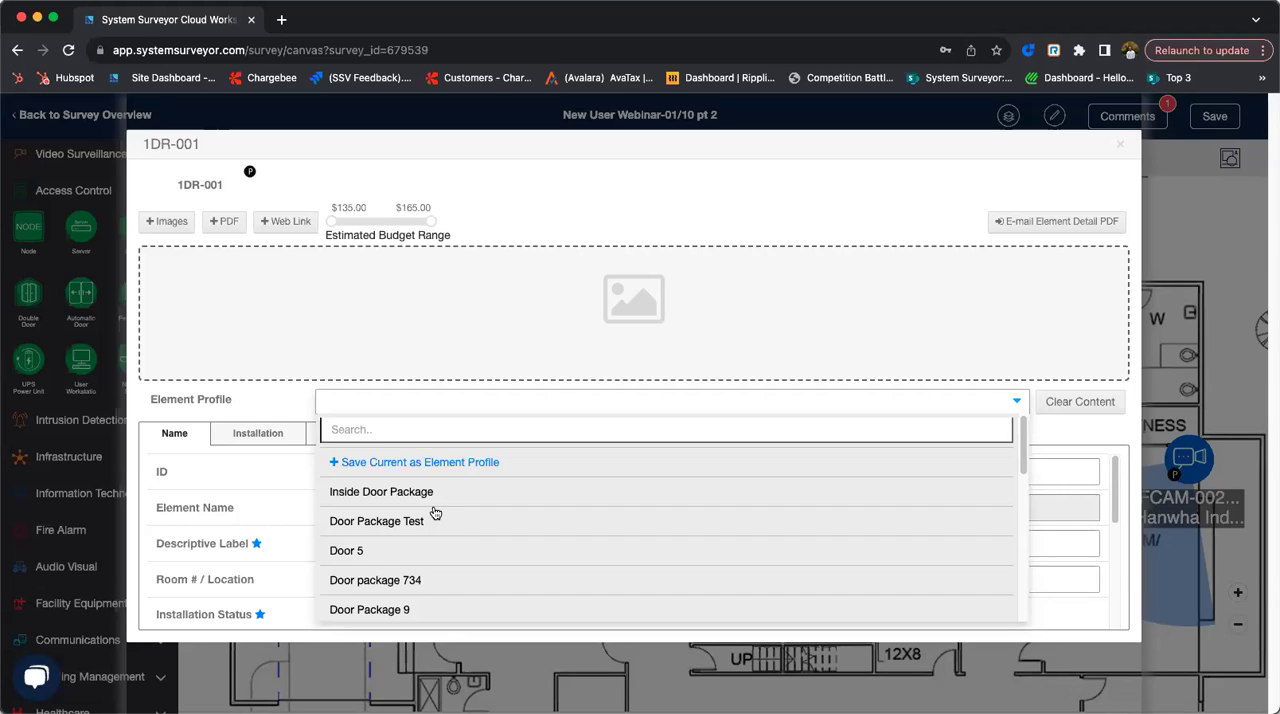
click(368, 502)
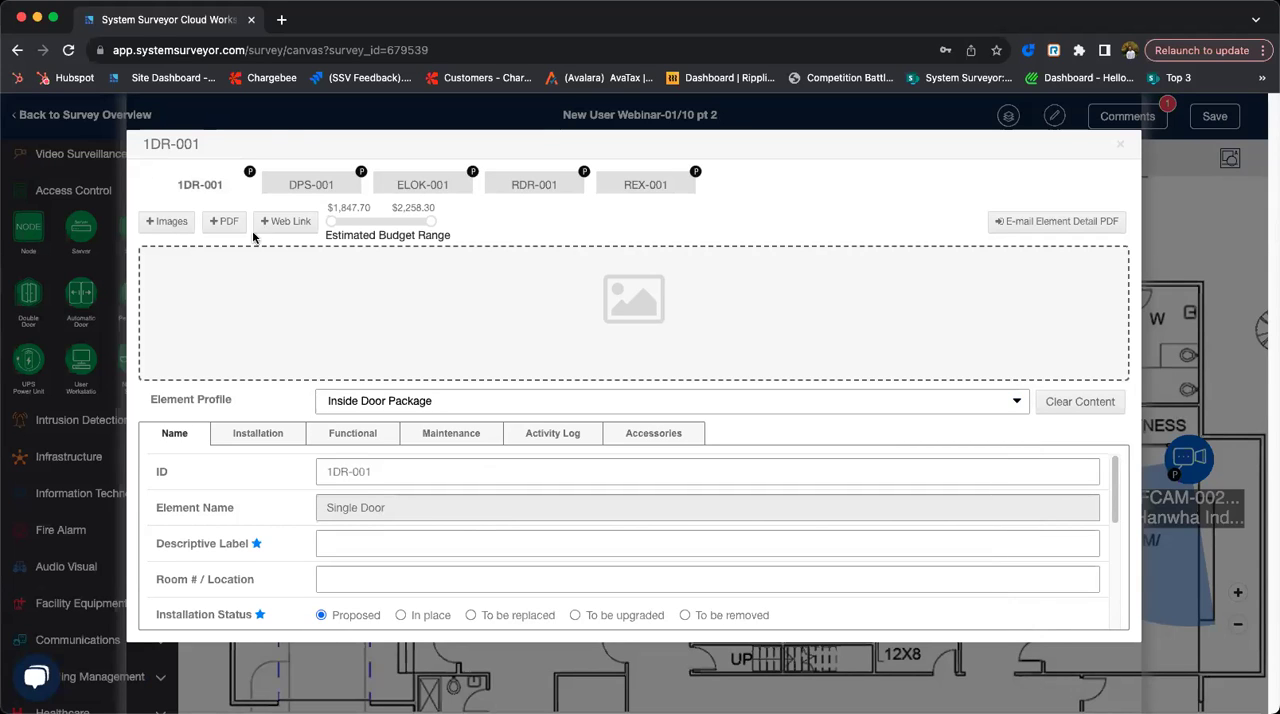
- Review the door package's position switch, electric lockset, request-to-exit and card reader accessories, and close the door's attributes
click(325, 188)
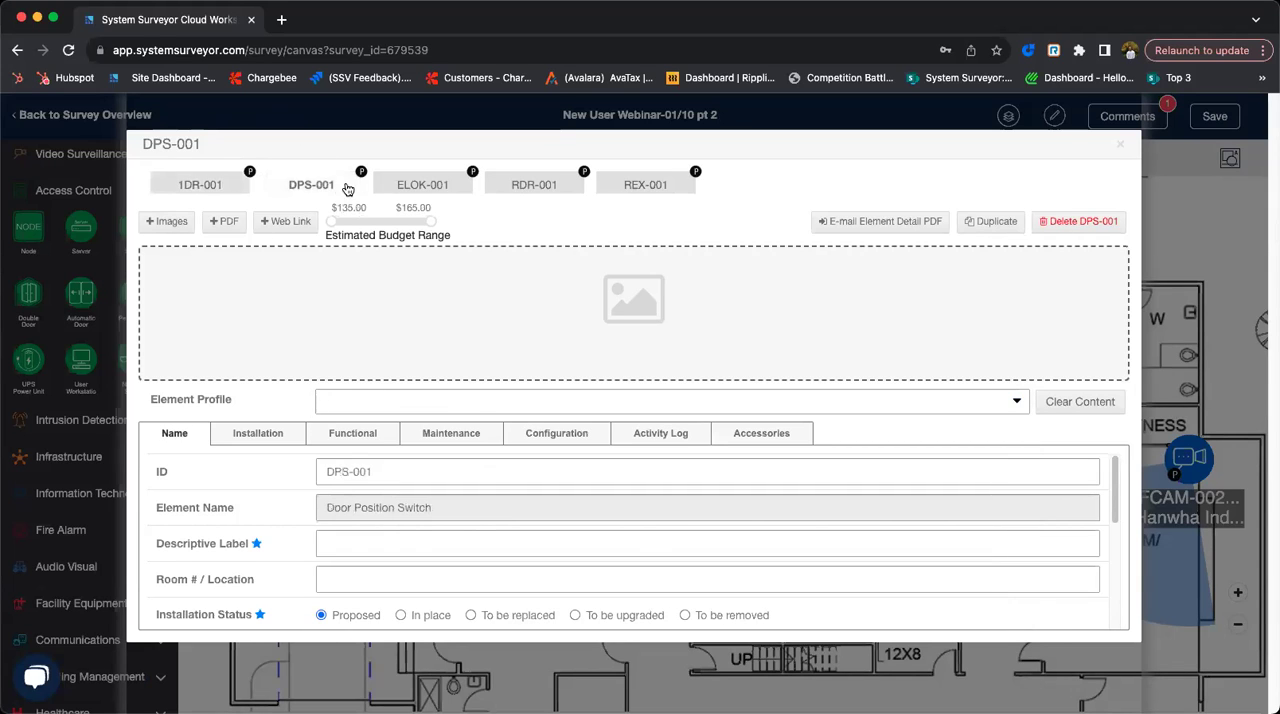
click(430, 193)
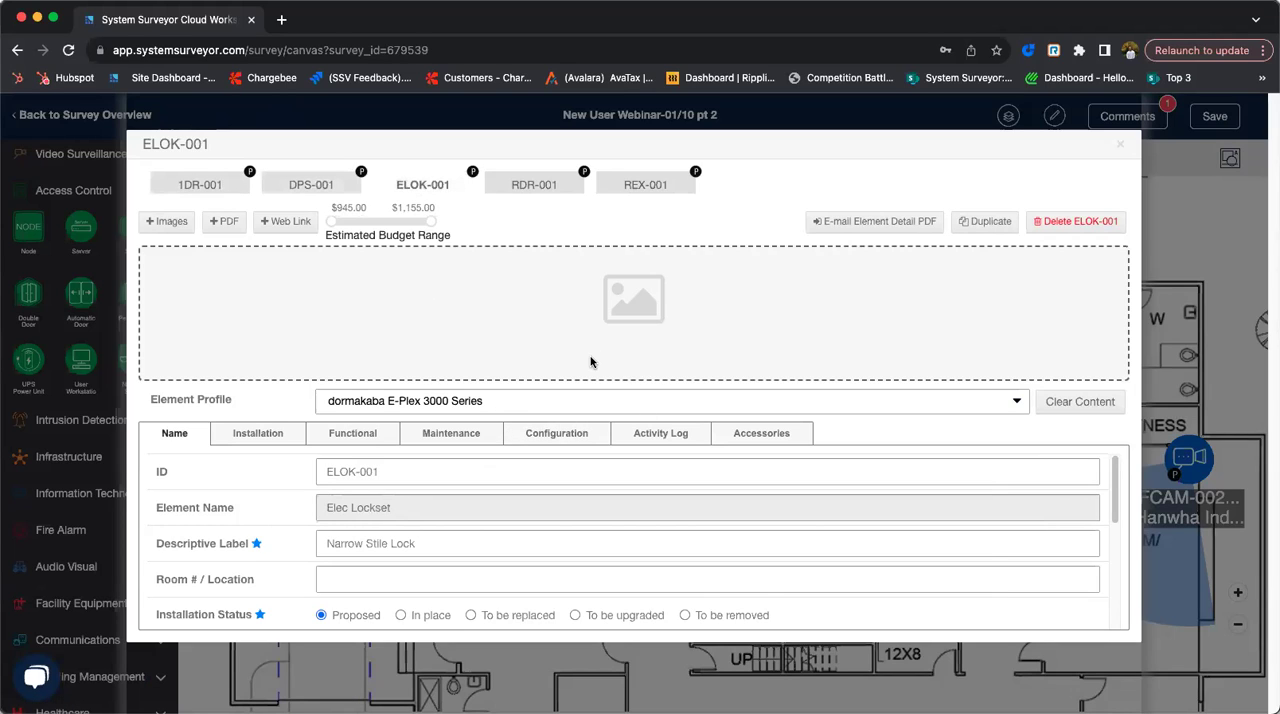
click(598, 190)
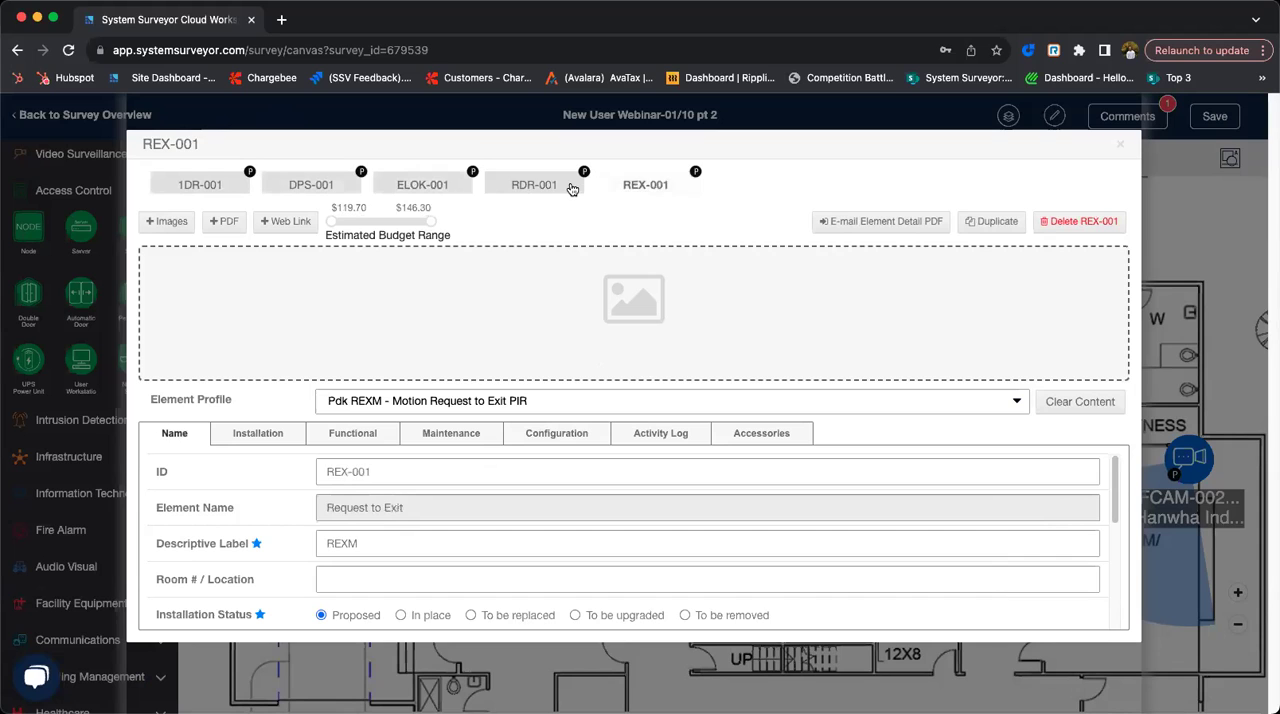
click(572, 190)
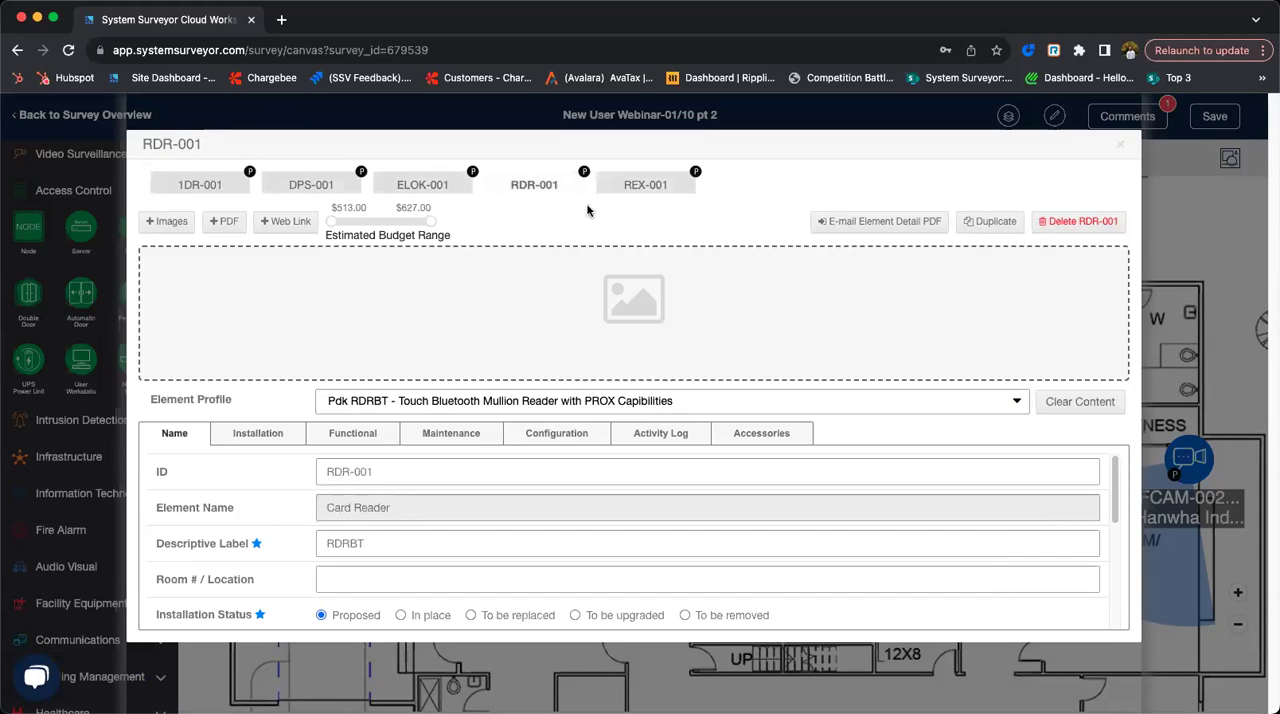
click(1119, 146)
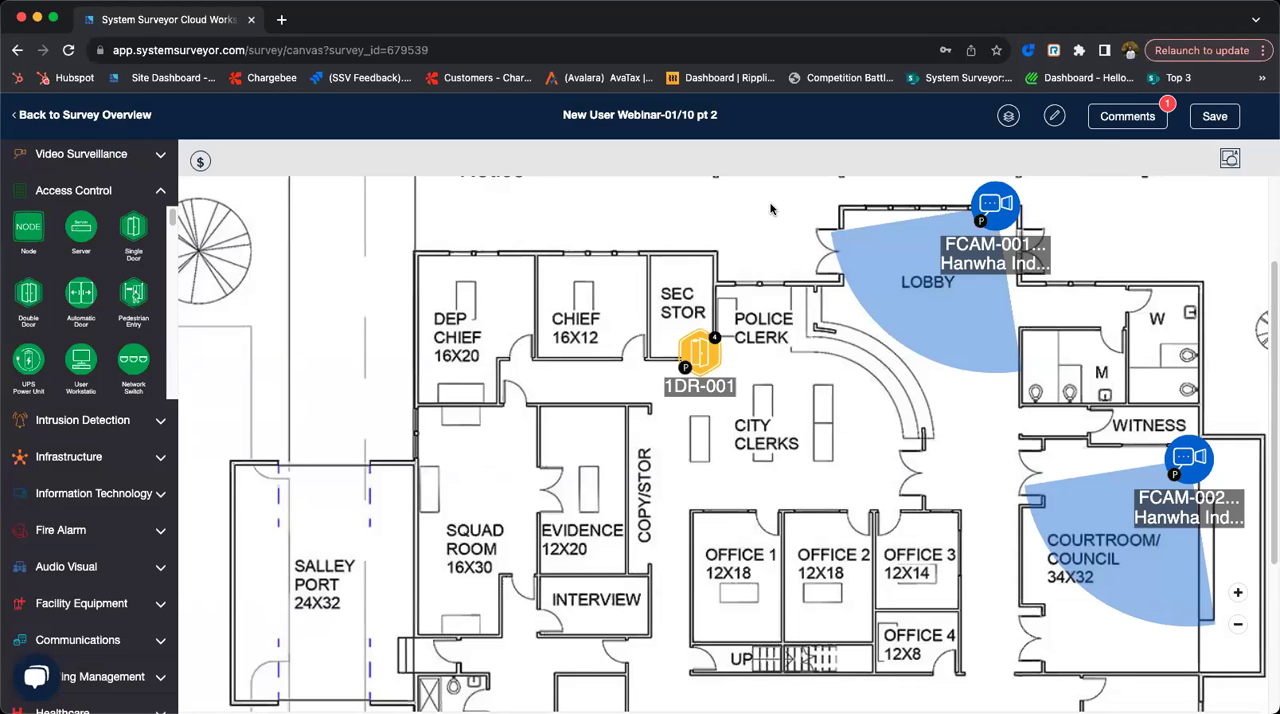
- Save the survey and return to its overview
click(1226, 125)
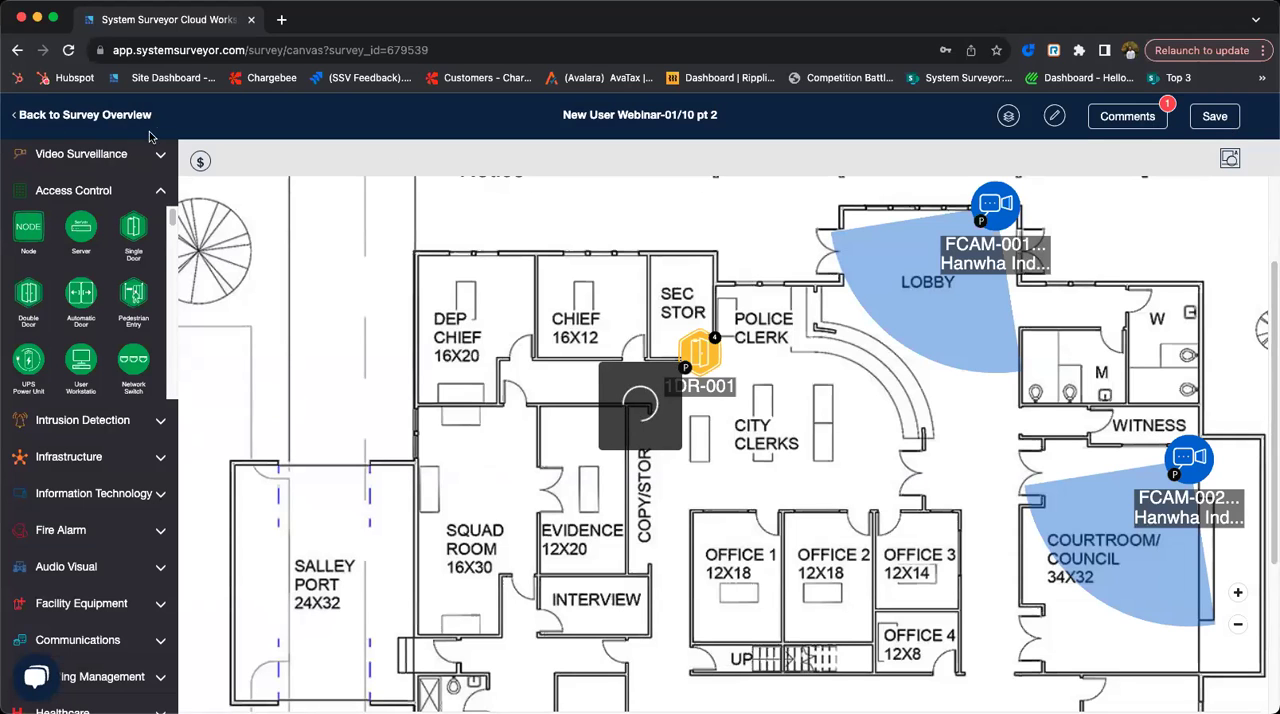
click(121, 118)
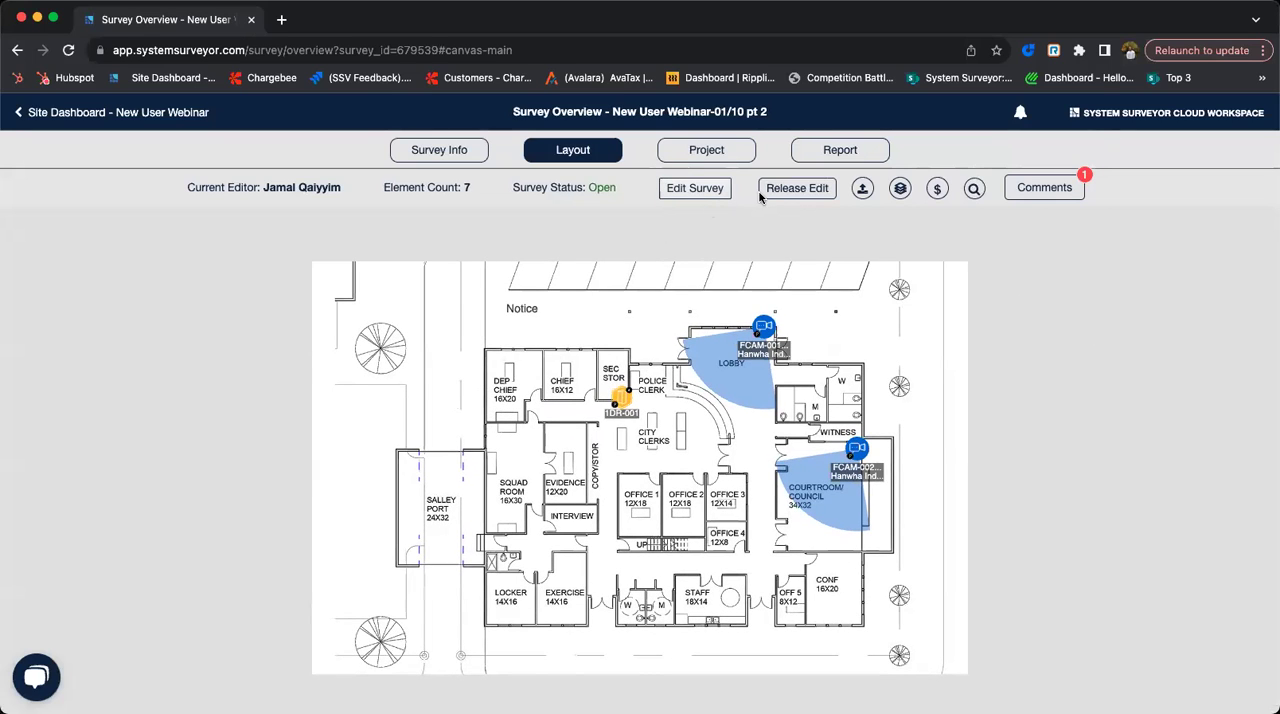
- Open the survey's data export and sharing options
click(862, 194)
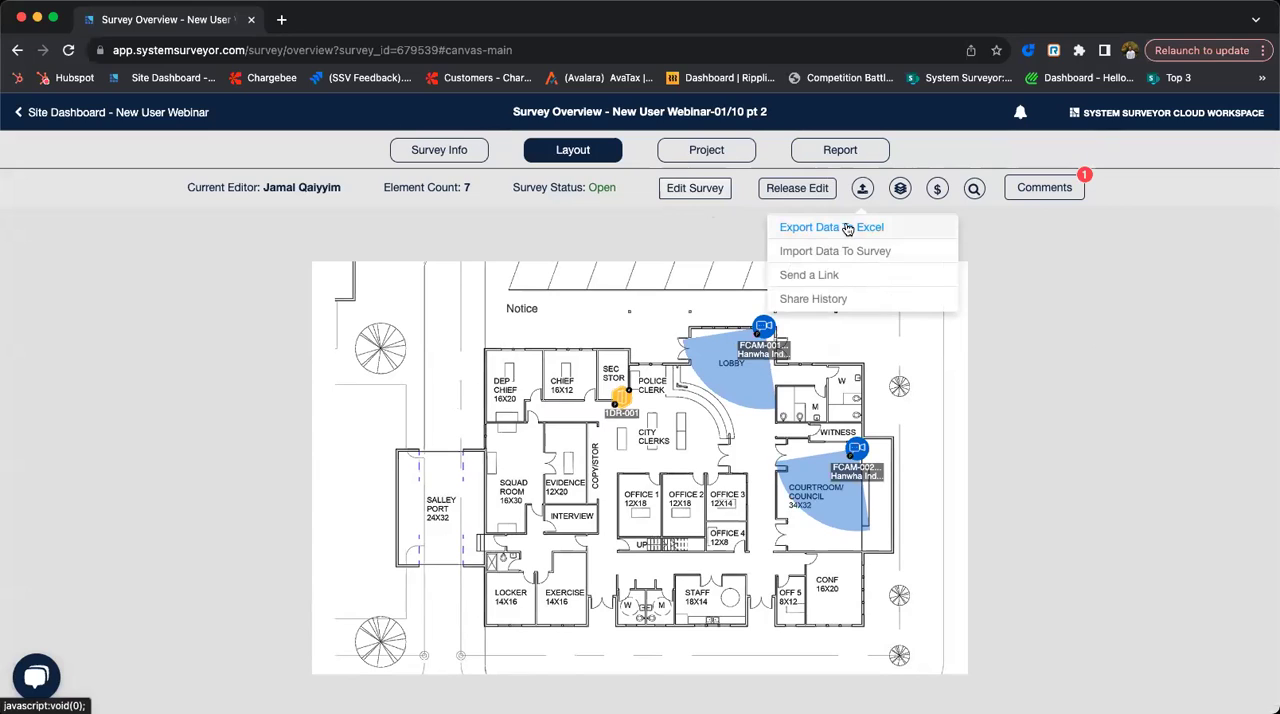
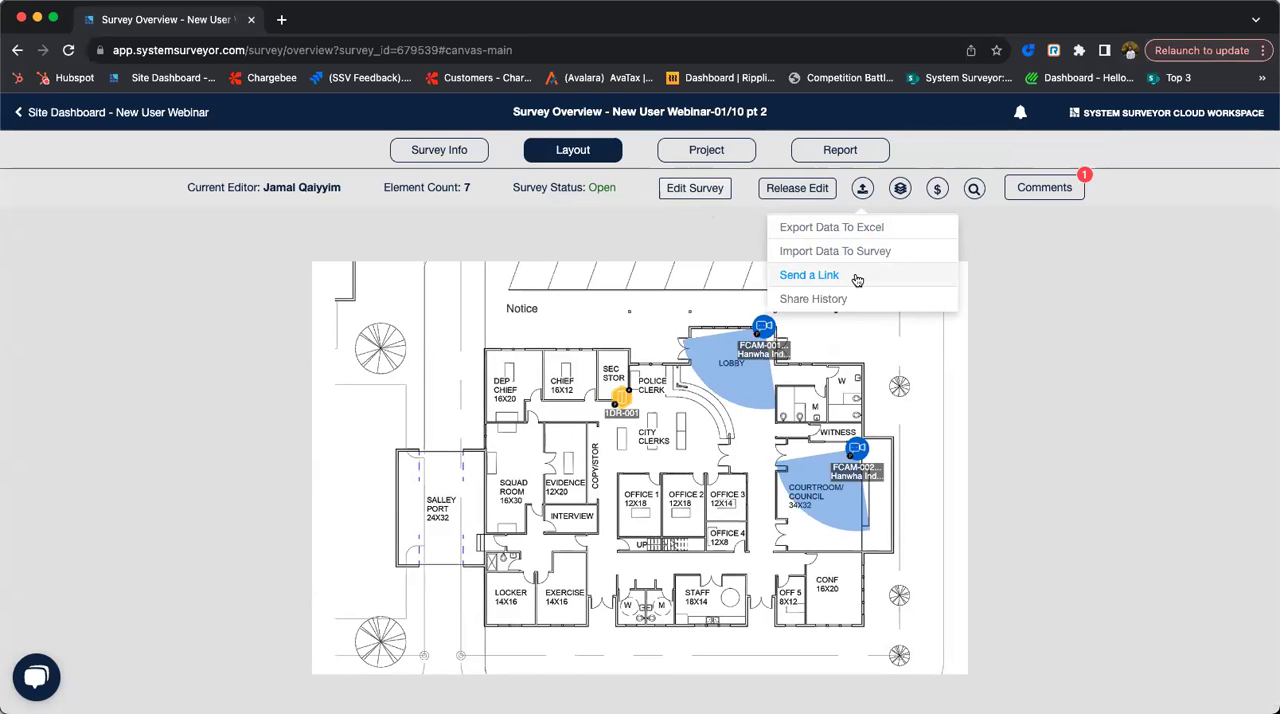
- Examine the layout's layer filters, estimated budget range and element search, along with the survey's project administration details
click(901, 189)
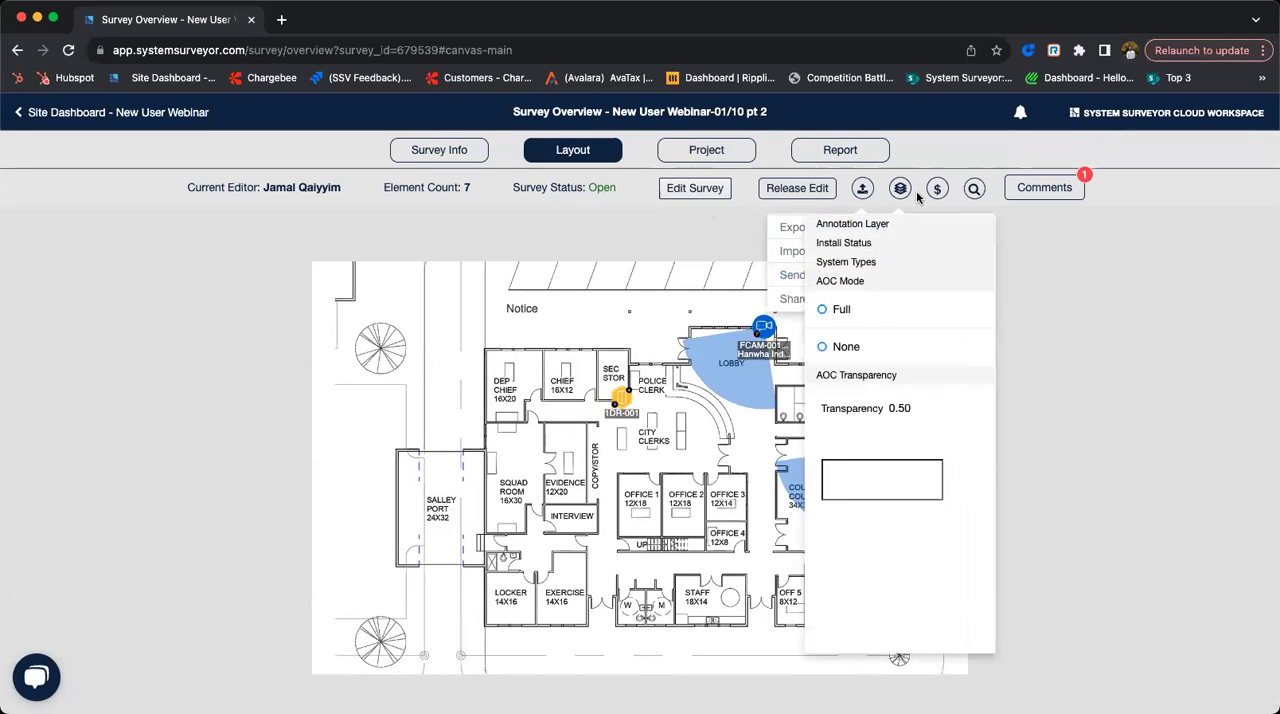
click(936, 190)
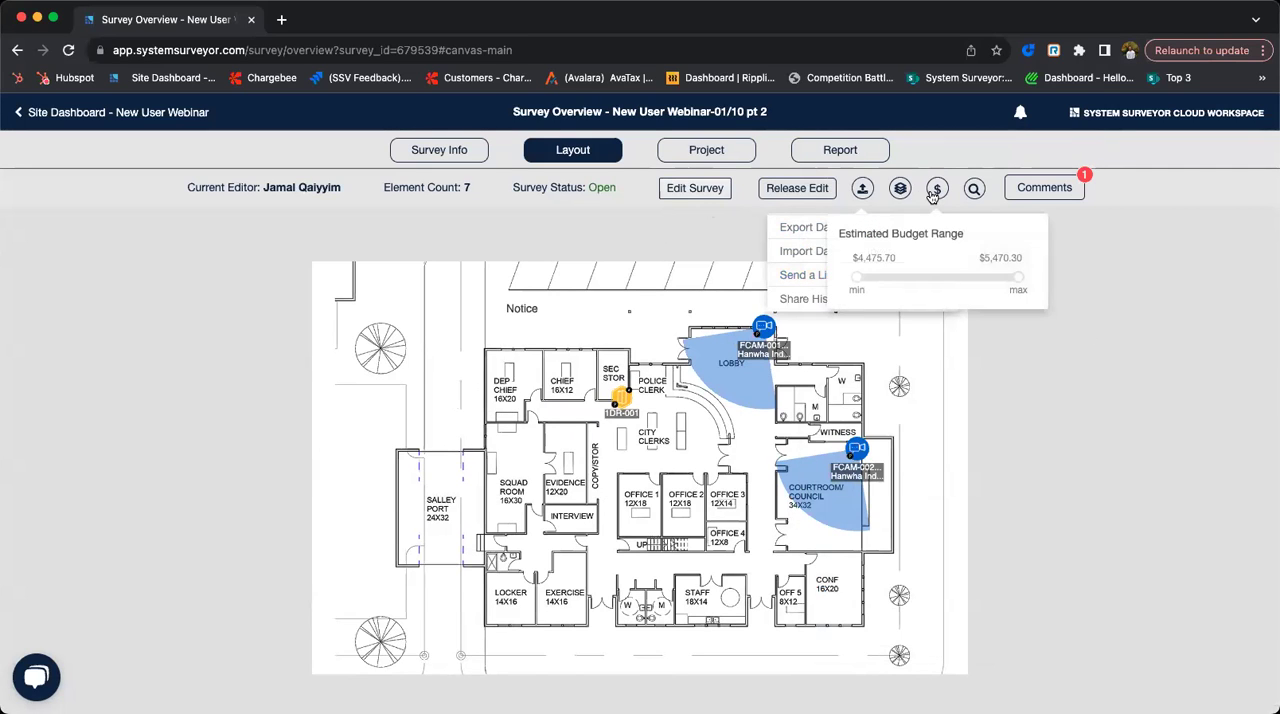
click(972, 190)
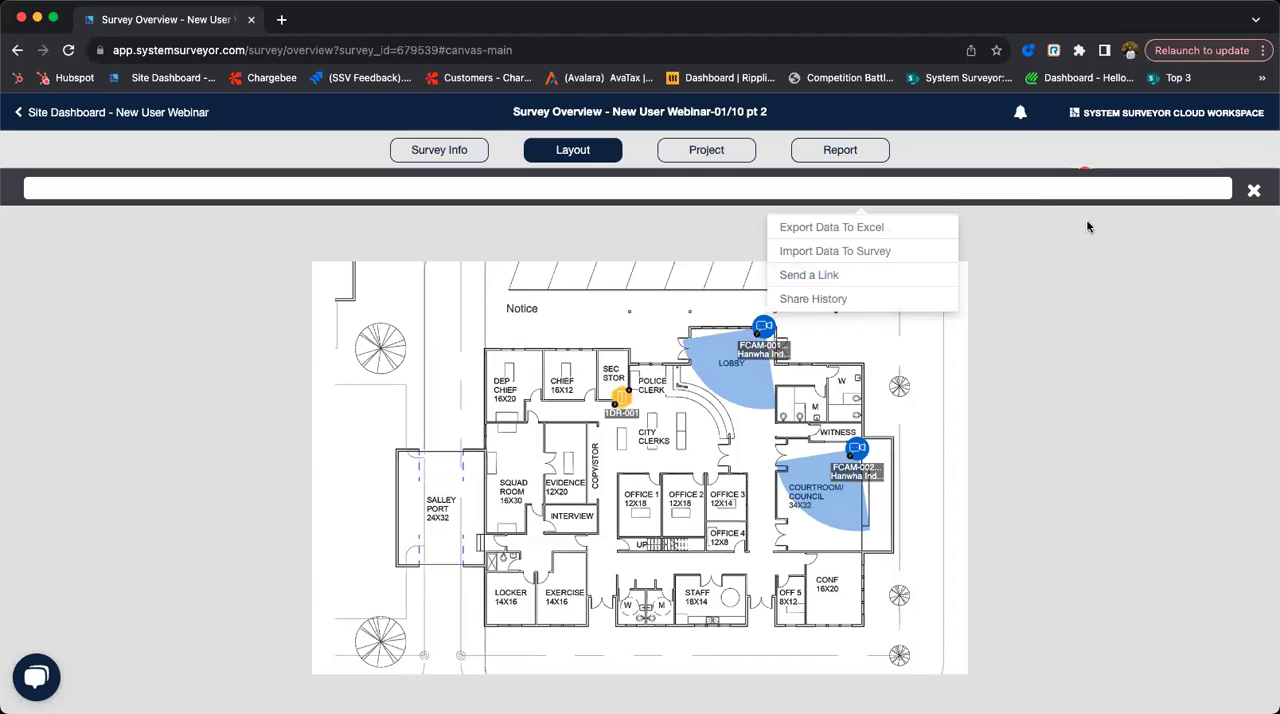
click(1254, 191)
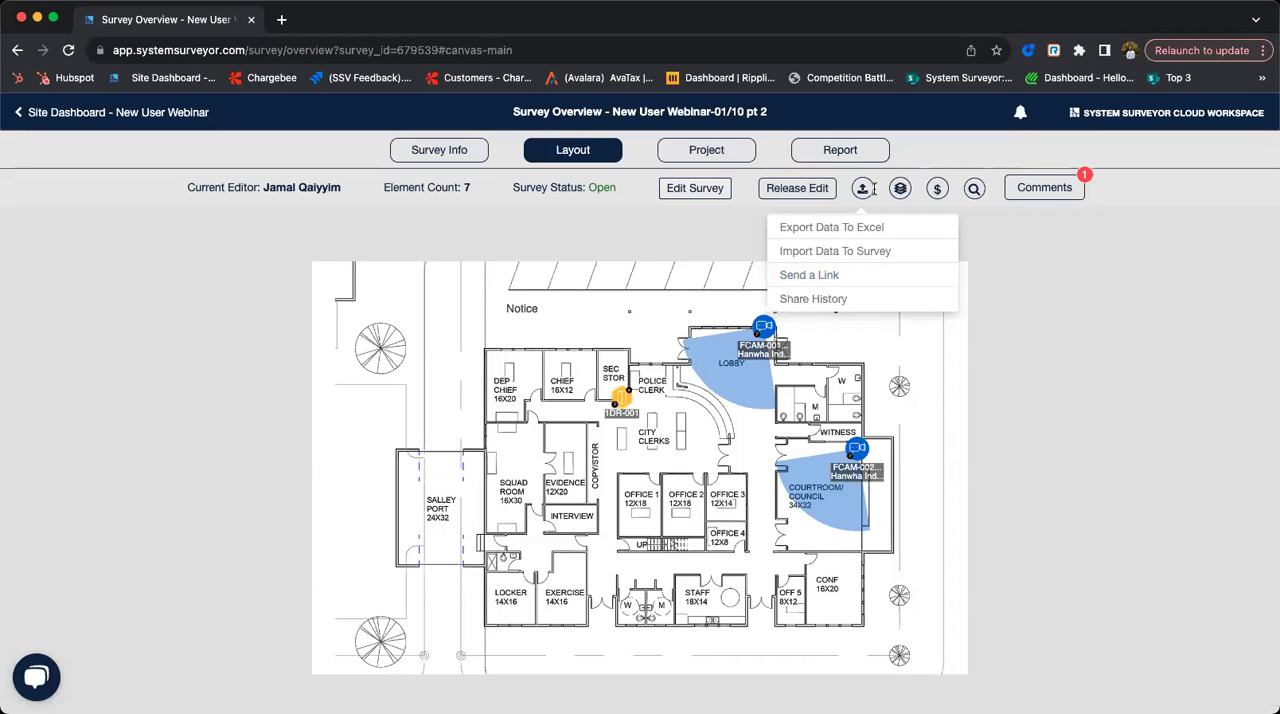
click(716, 149)
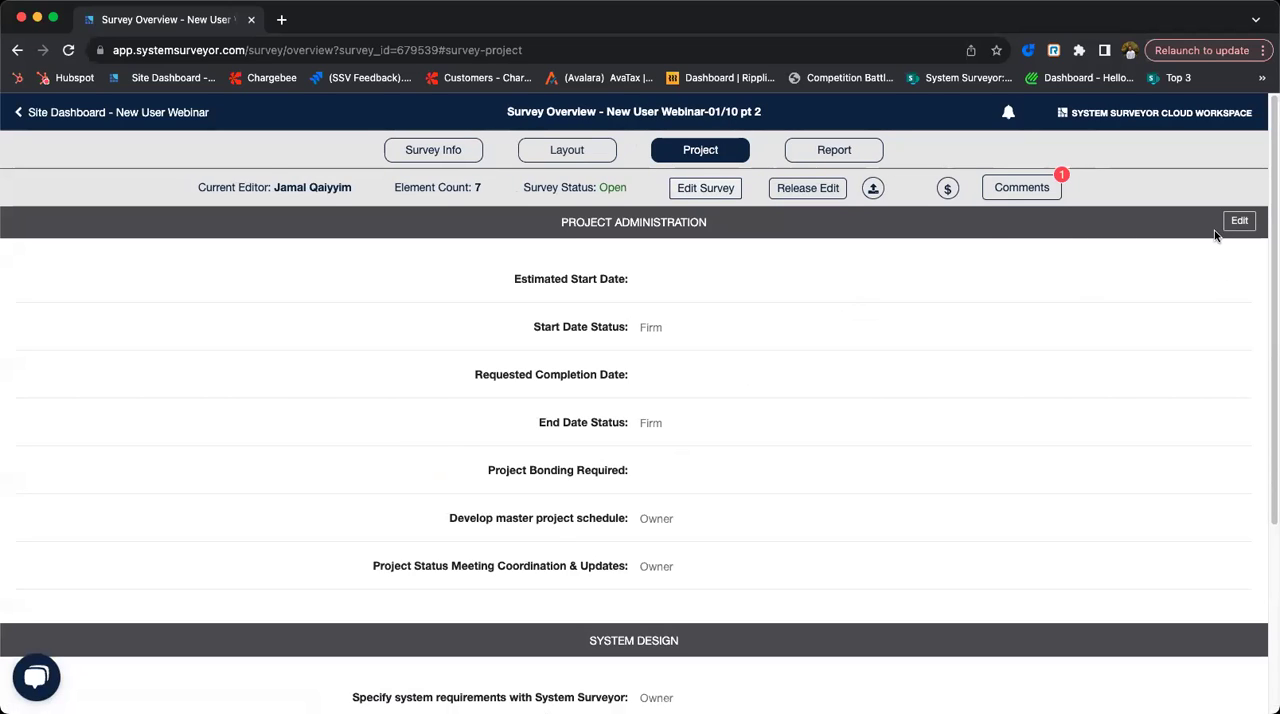
- Examine the filters, output formats and exportable sections offered for the survey's classic reports
click(805, 152)
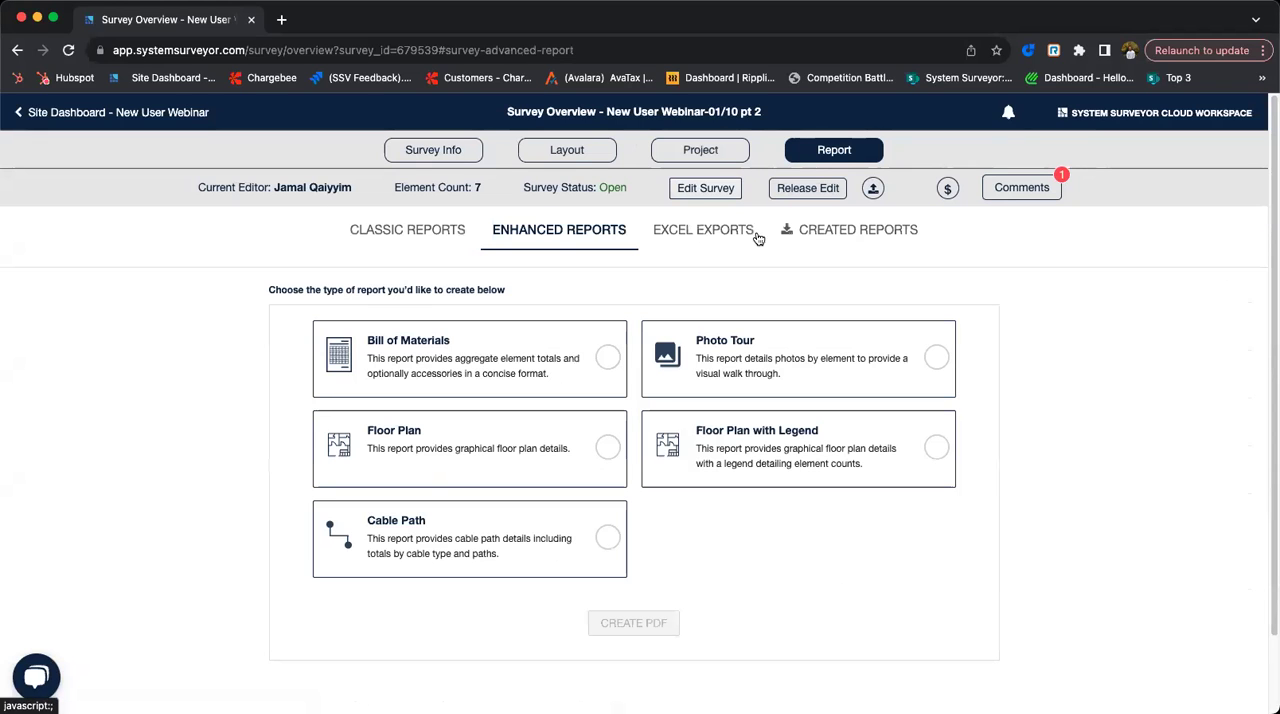
click(350, 233)
click(99, 501)
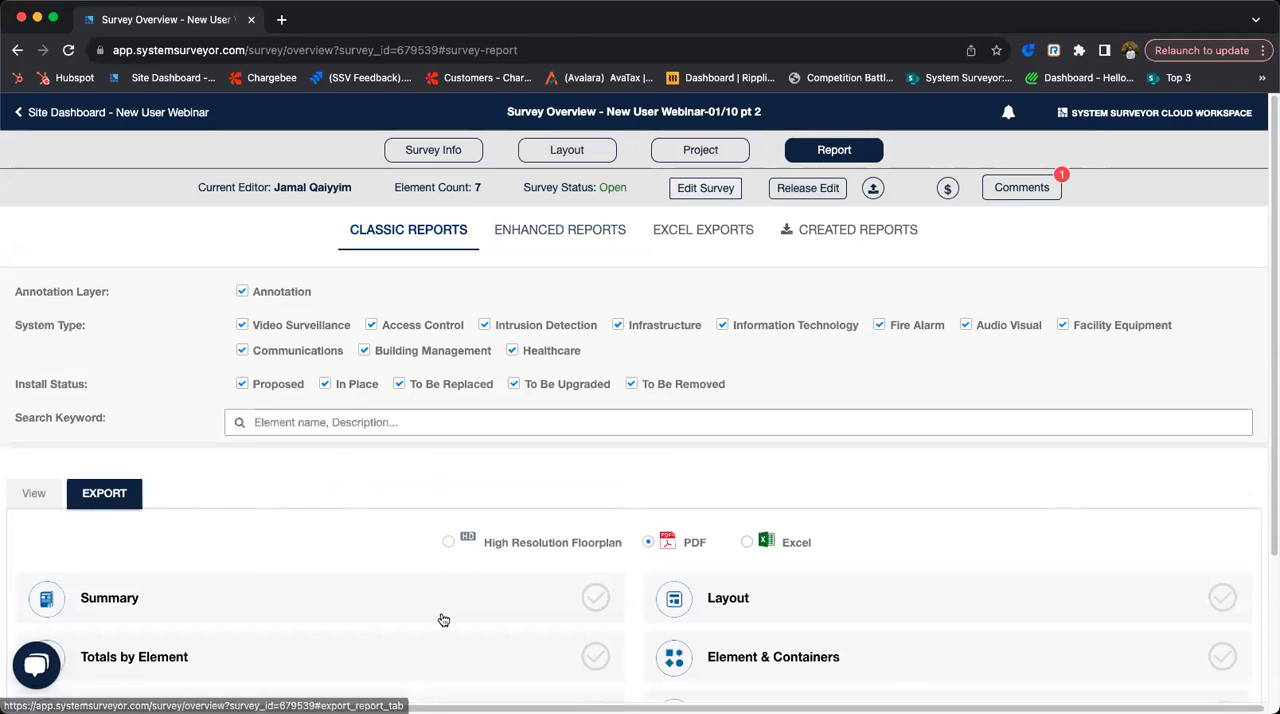
scroll(790, 617, down, 1)
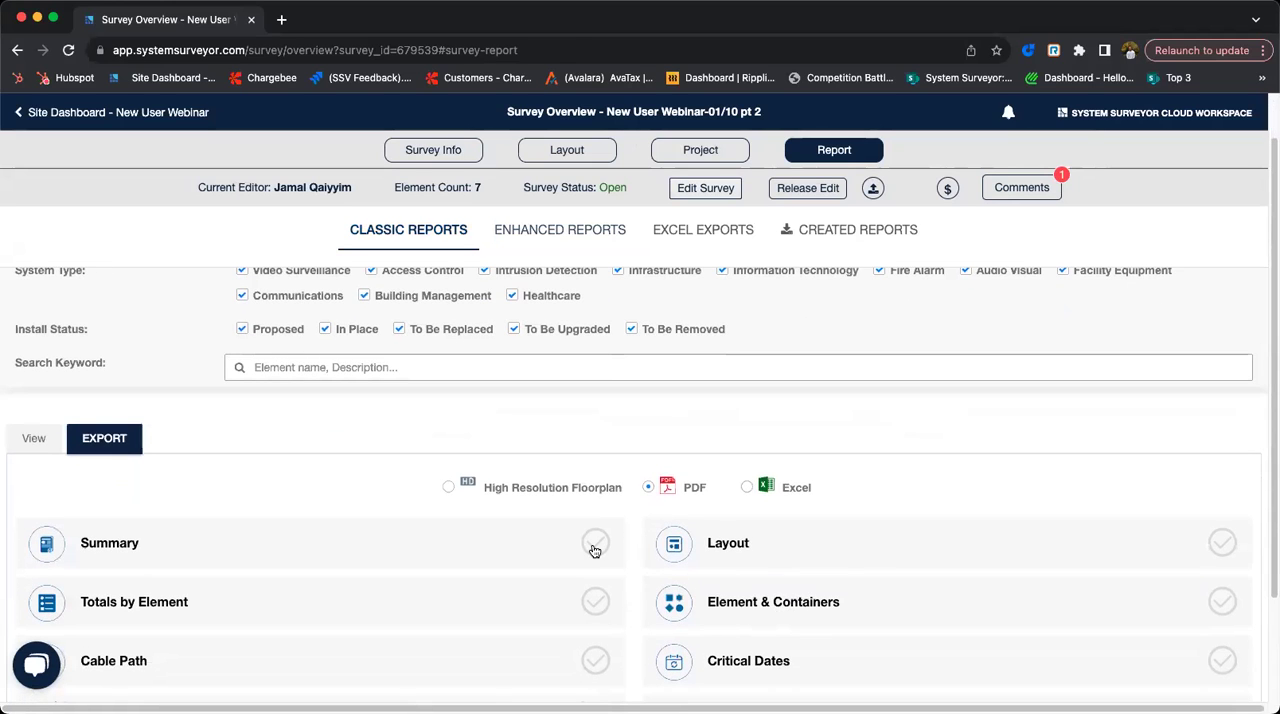
scroll(700, 560, down, 2)
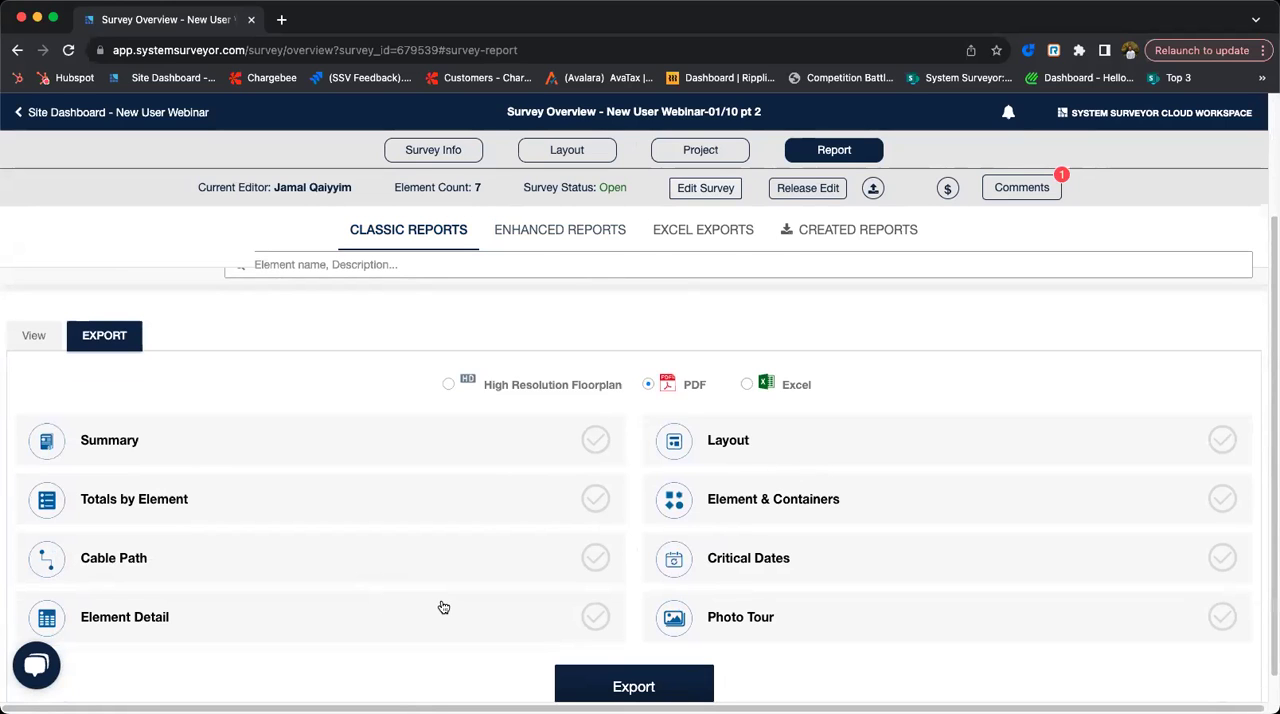
scroll(801, 513, up, 1)
scroll(801, 513, up, 3)
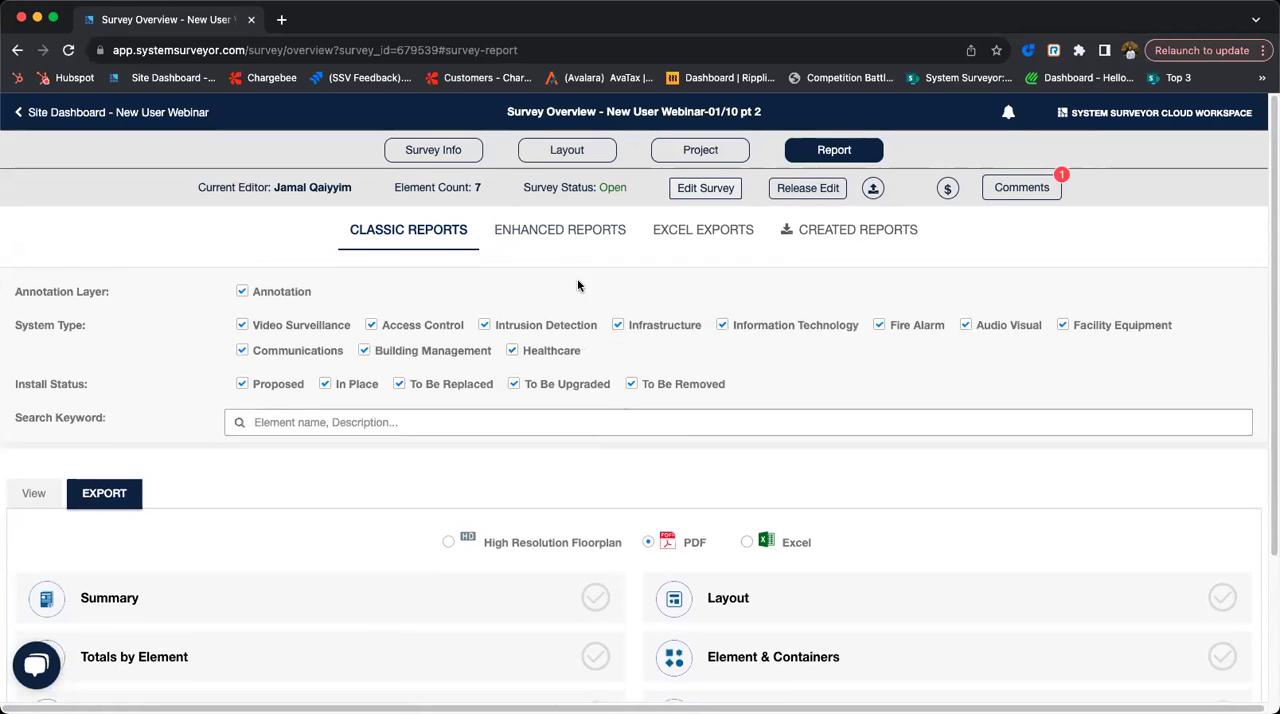
- Review the enhanced report types, the Excel export types and the list of created reports
click(517, 233)
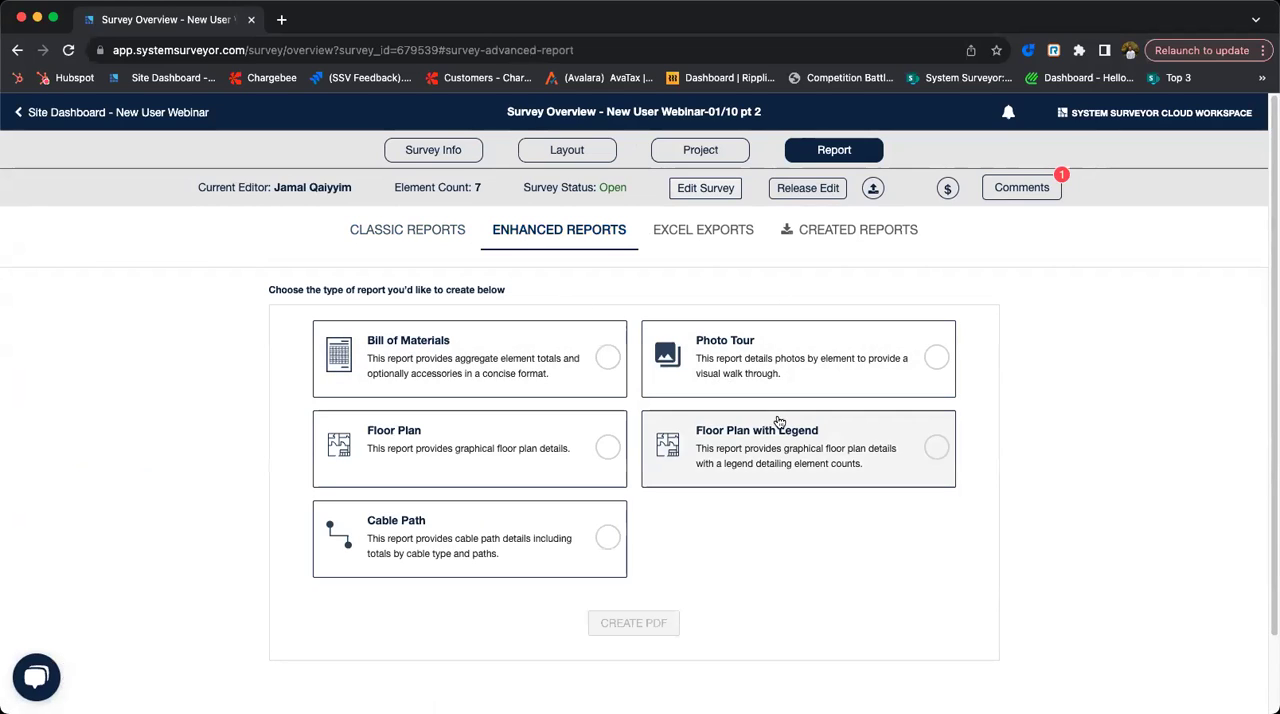
click(701, 236)
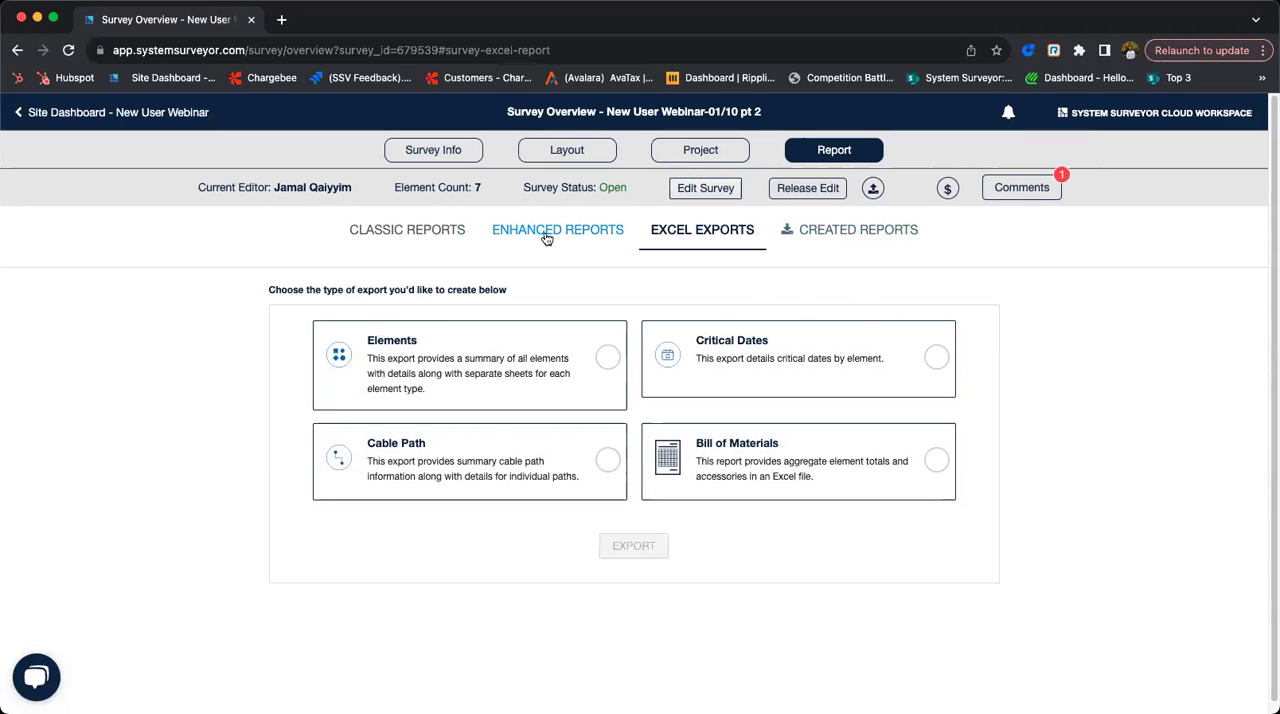
click(845, 238)
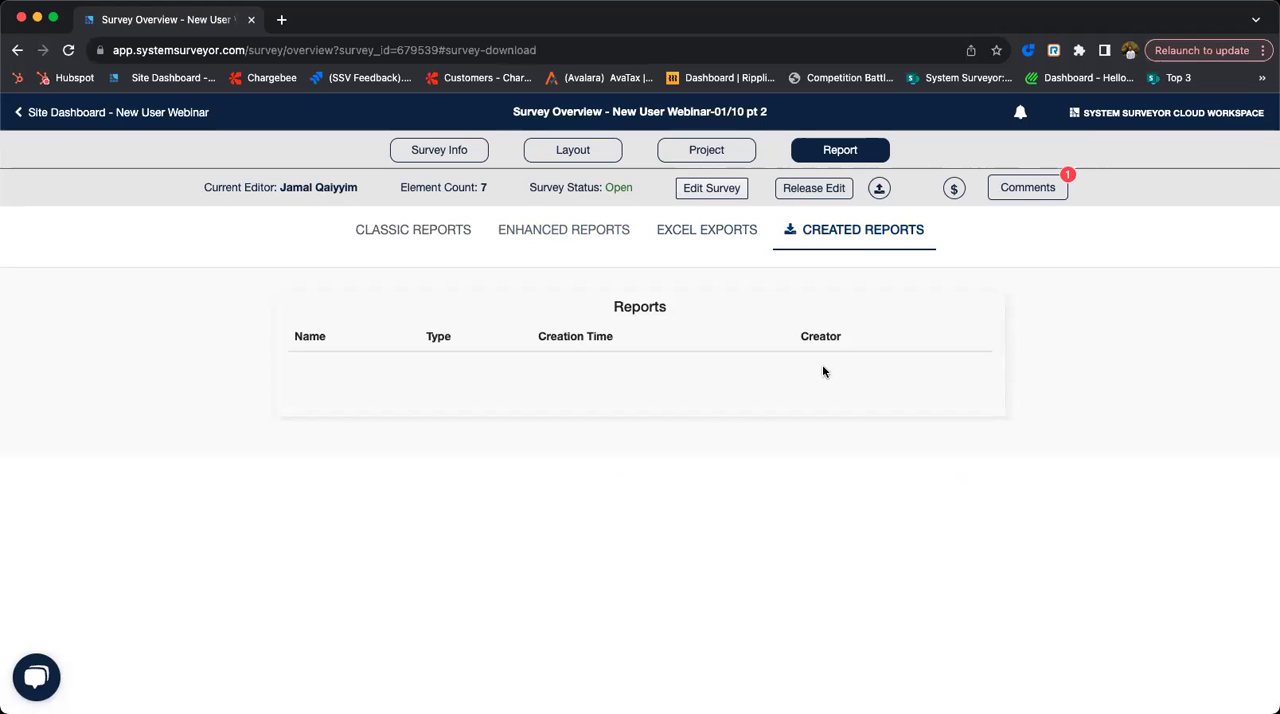
- Export a classic PDF report with Summary, Layout, Cable Path and Element Detail under its default name, and show it among the created reports
click(452, 231)
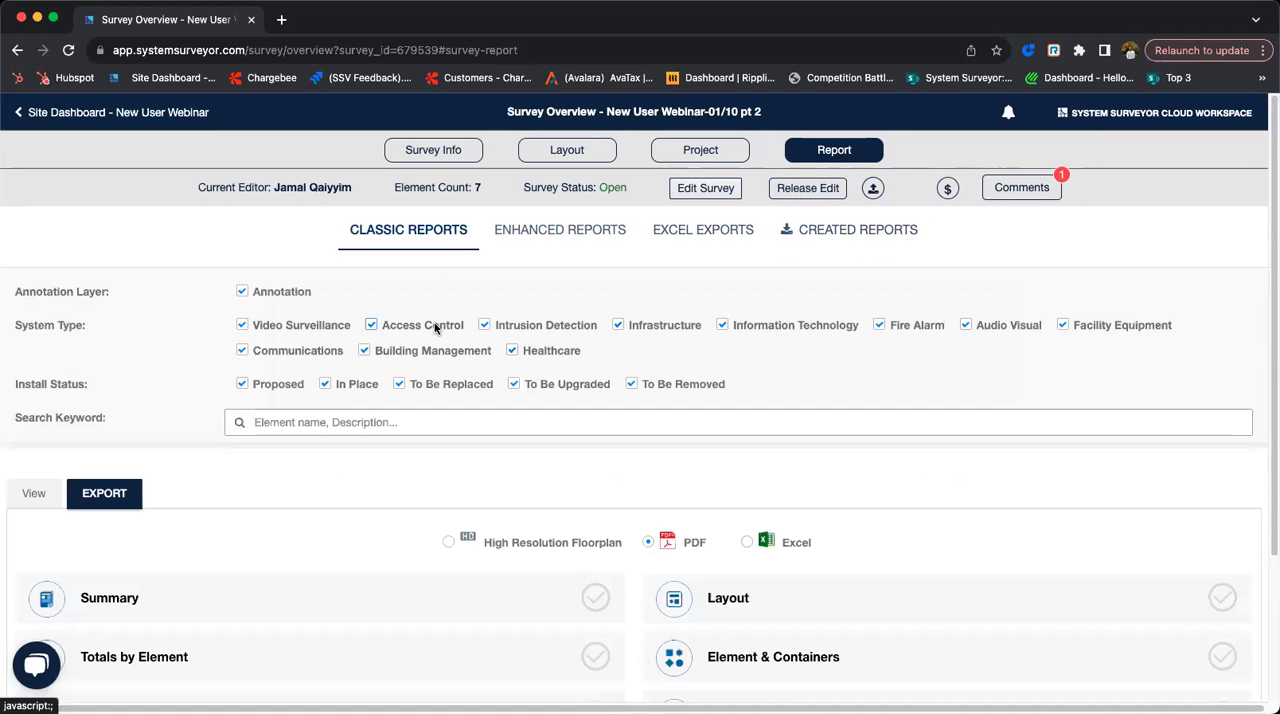
click(575, 600)
click(768, 591)
scroll(765, 585, down, 3)
click(596, 586)
click(595, 527)
click(628, 662)
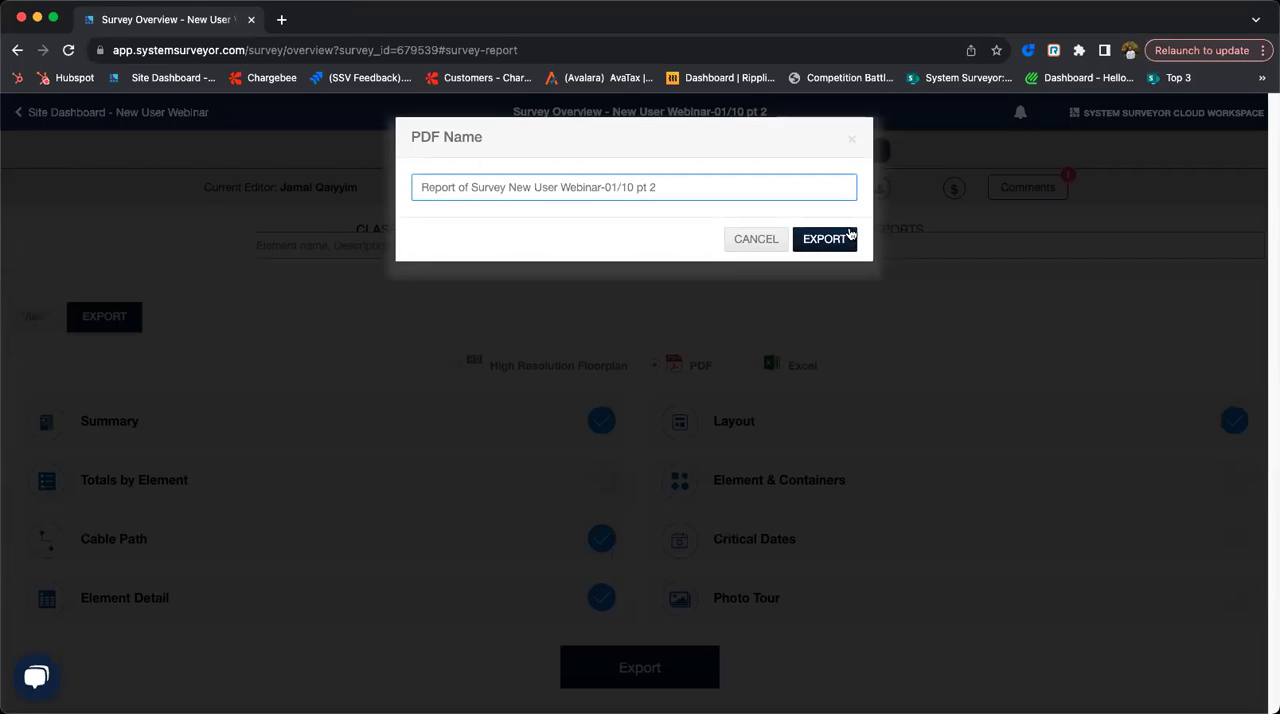
click(843, 236)
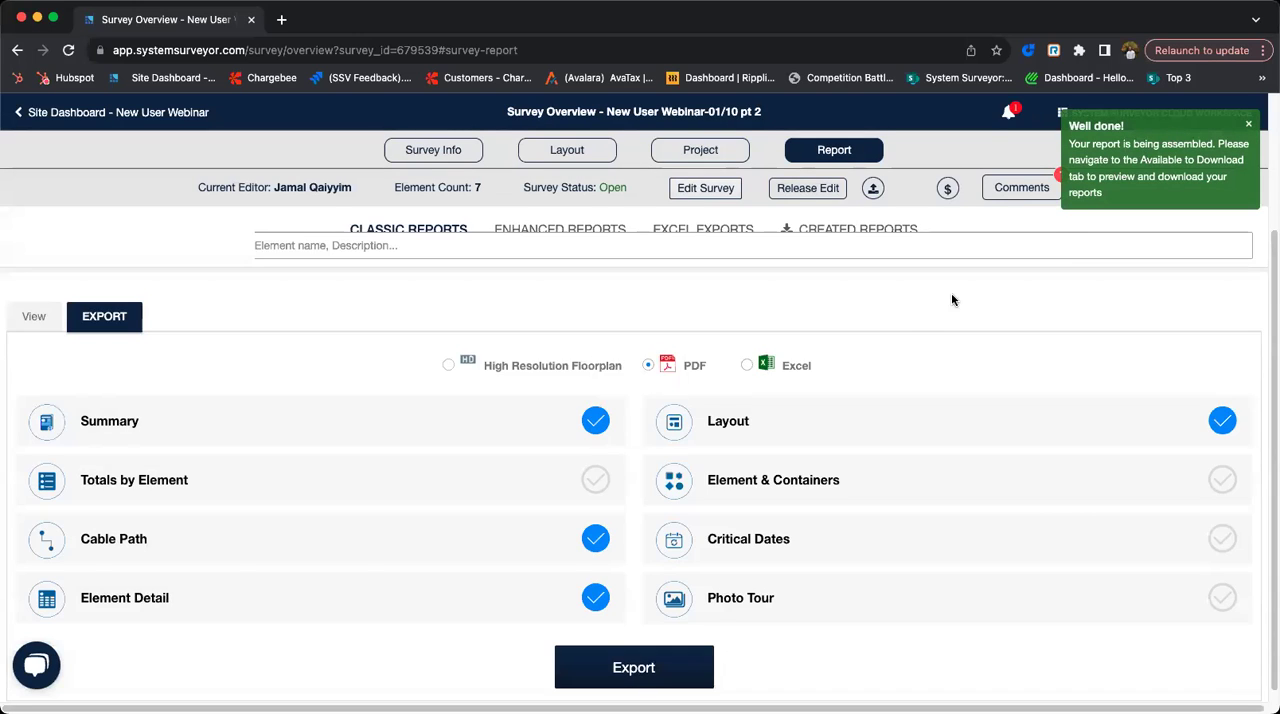
click(850, 232)
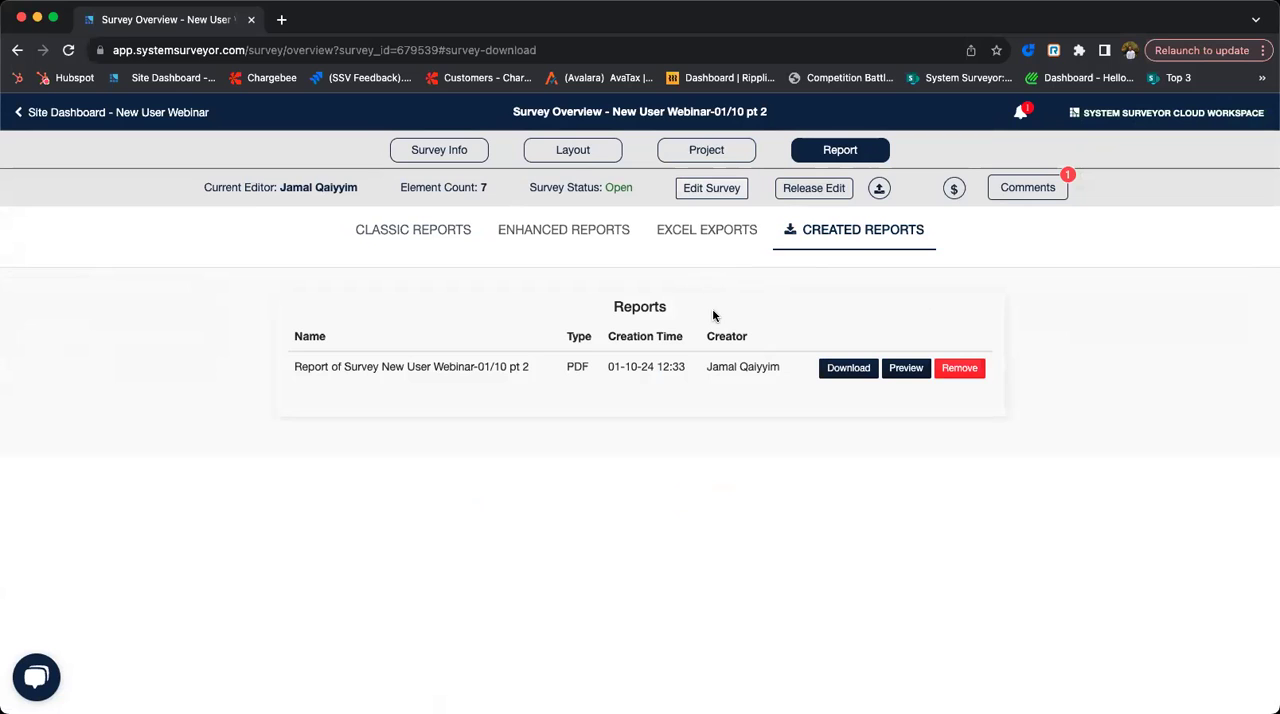
- Return to the New User Webinar site dashboard and view the site's editable details without changing them
click(50, 113)
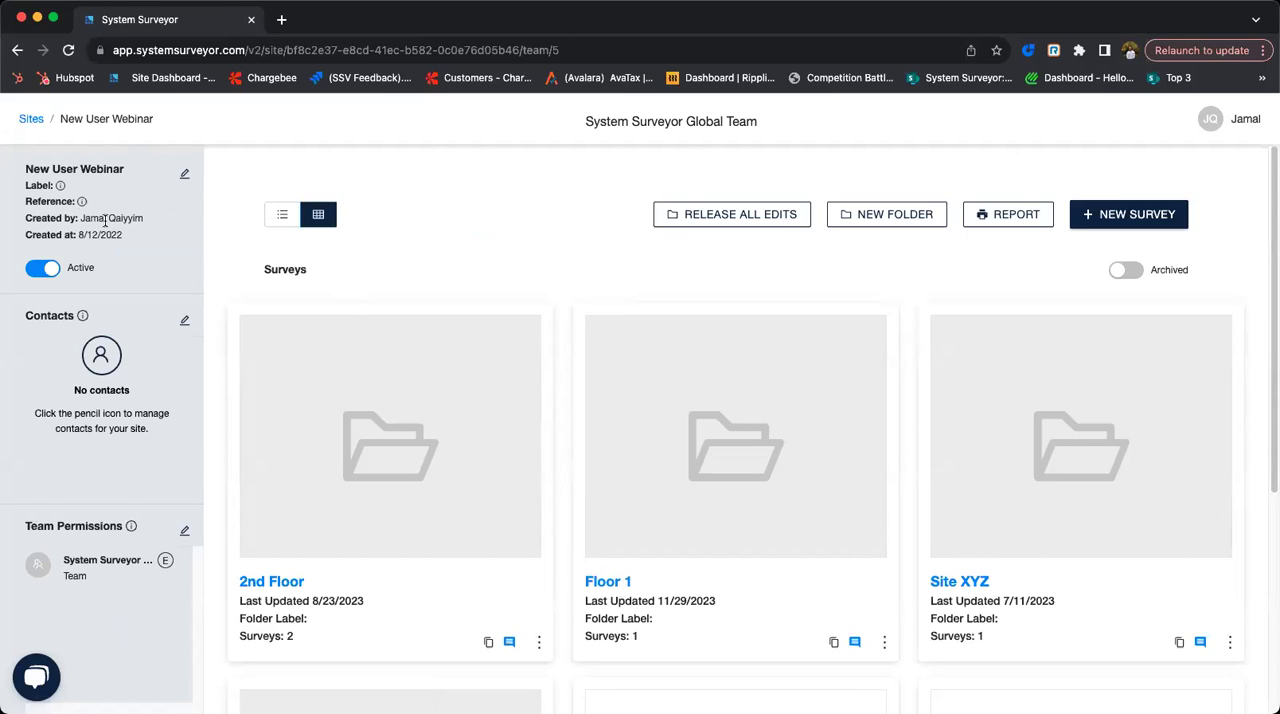
click(185, 177)
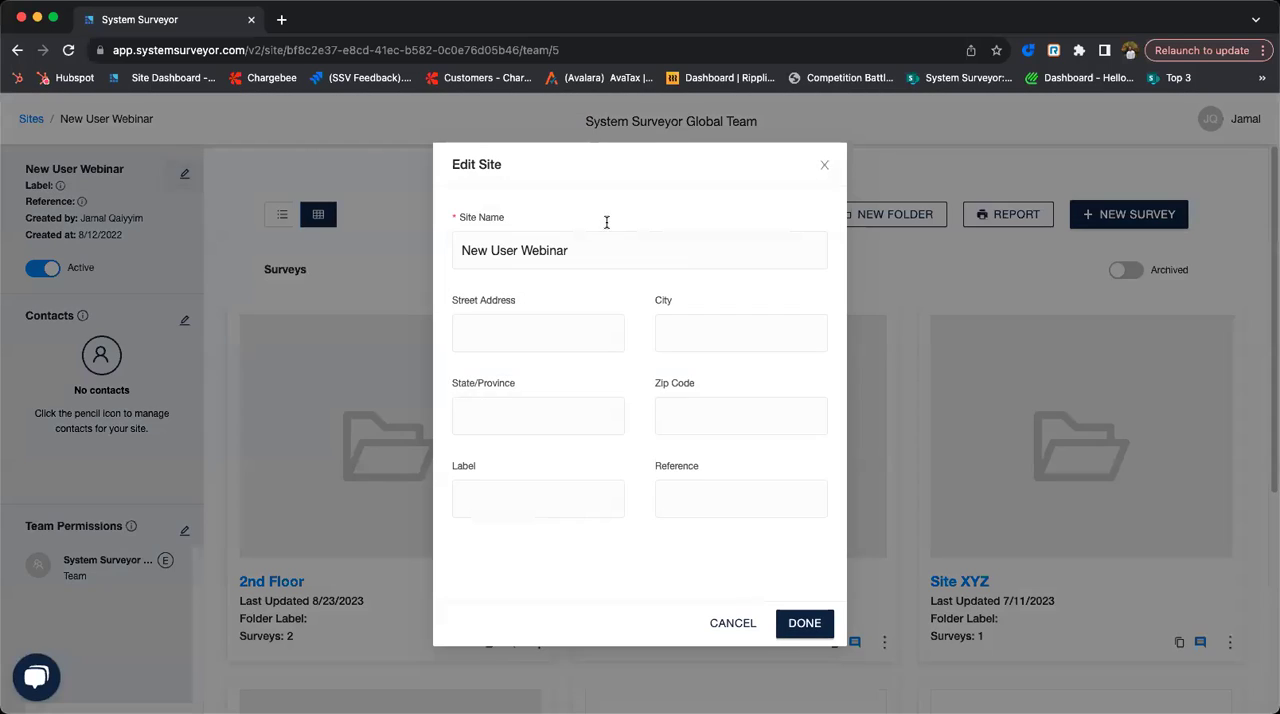
click(824, 166)
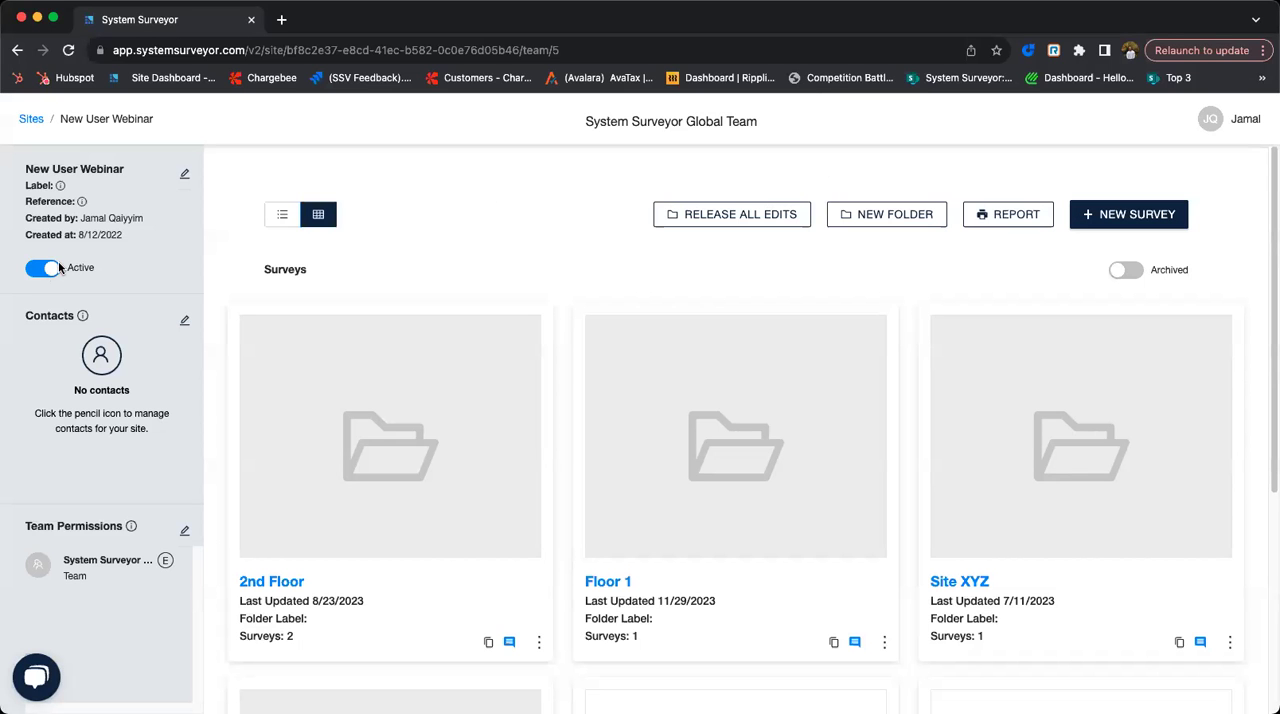
- Explore the new site contact form's guest invitation with its permission and expiration options, and close it without adding a contact
click(184, 321)
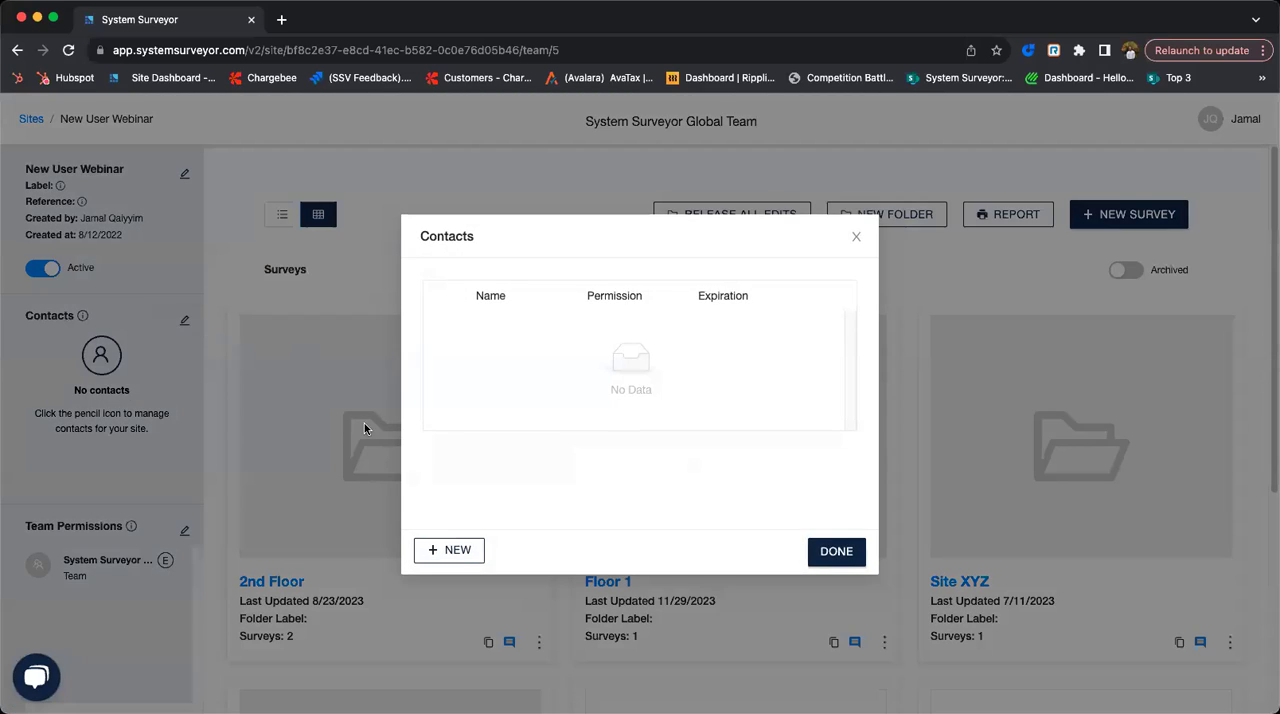
click(447, 551)
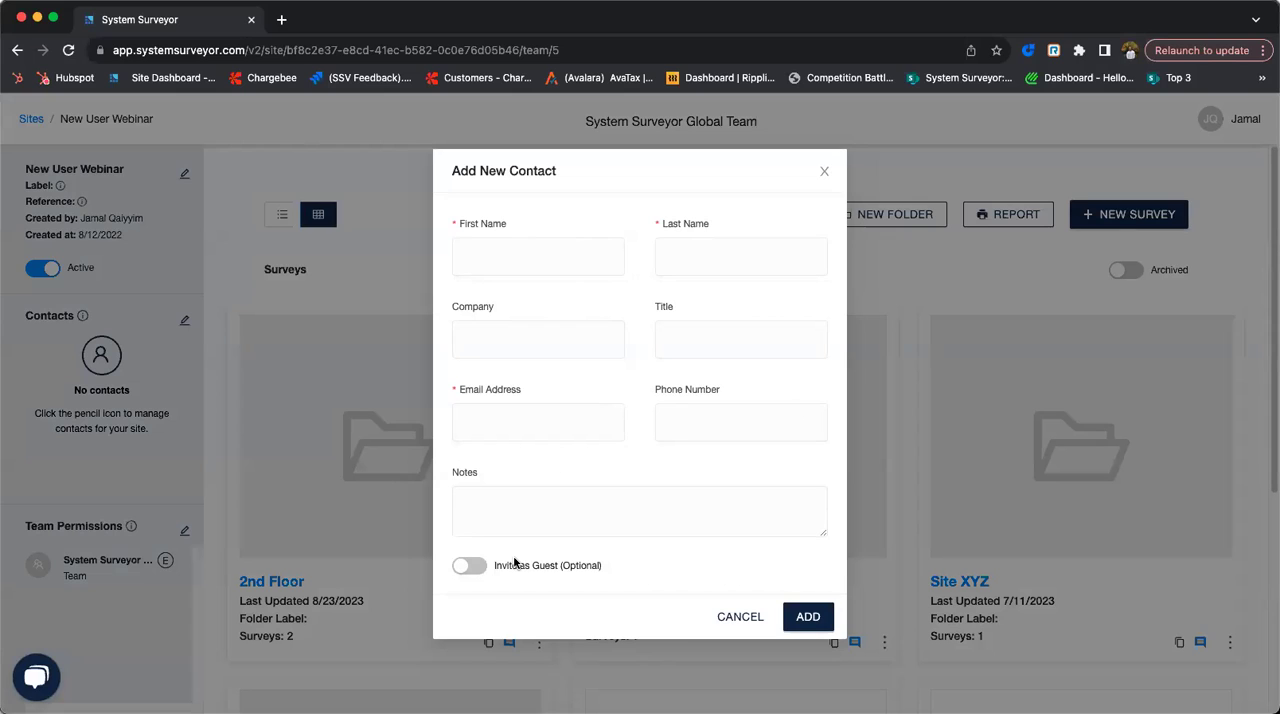
click(470, 566)
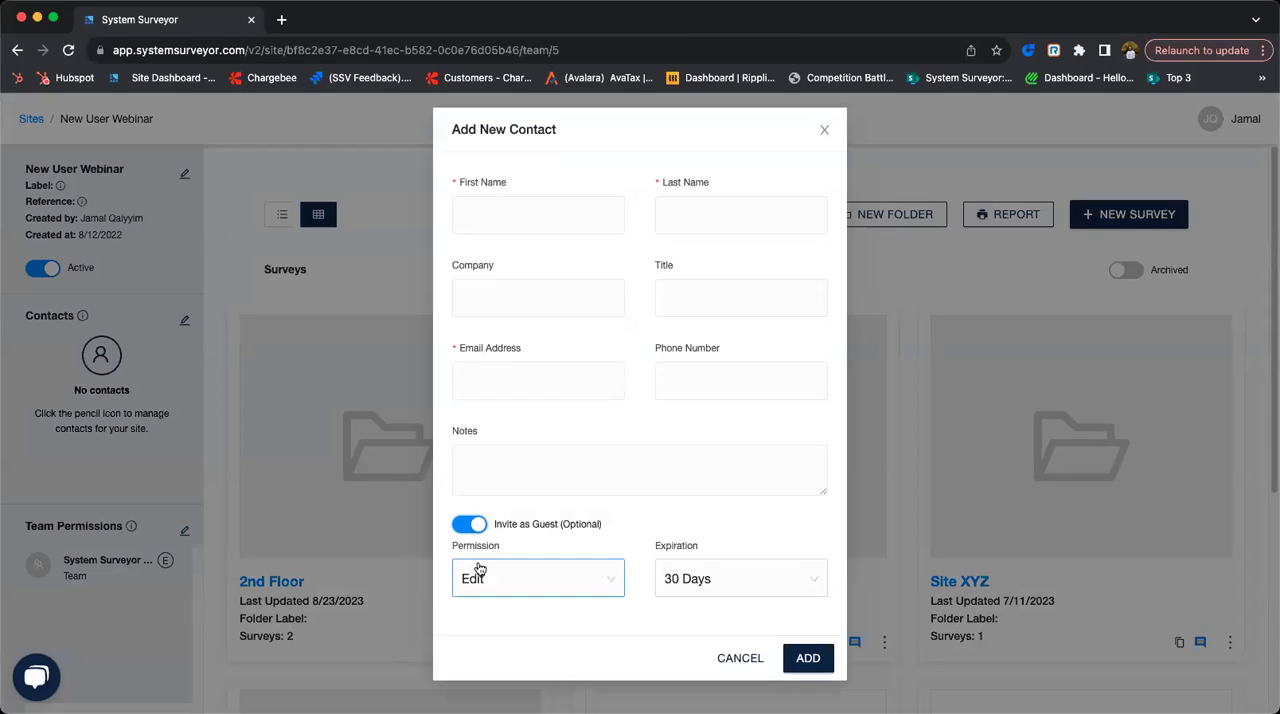
click(555, 590)
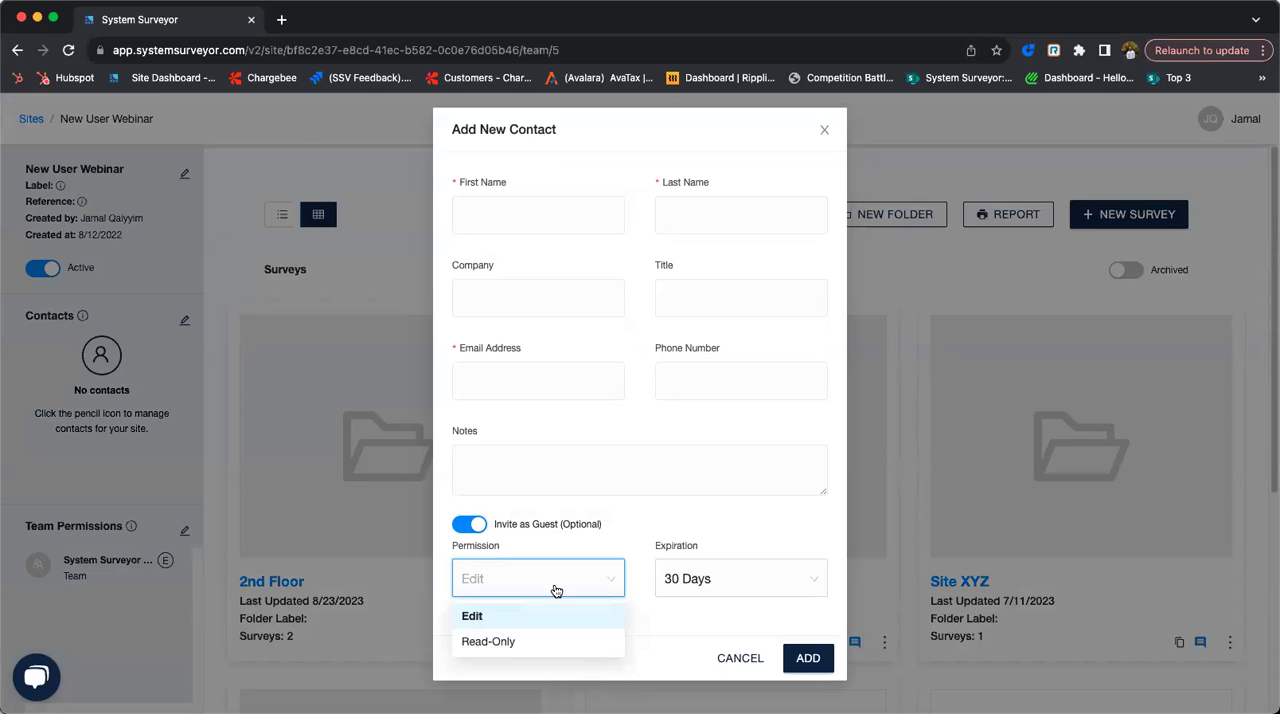
click(722, 582)
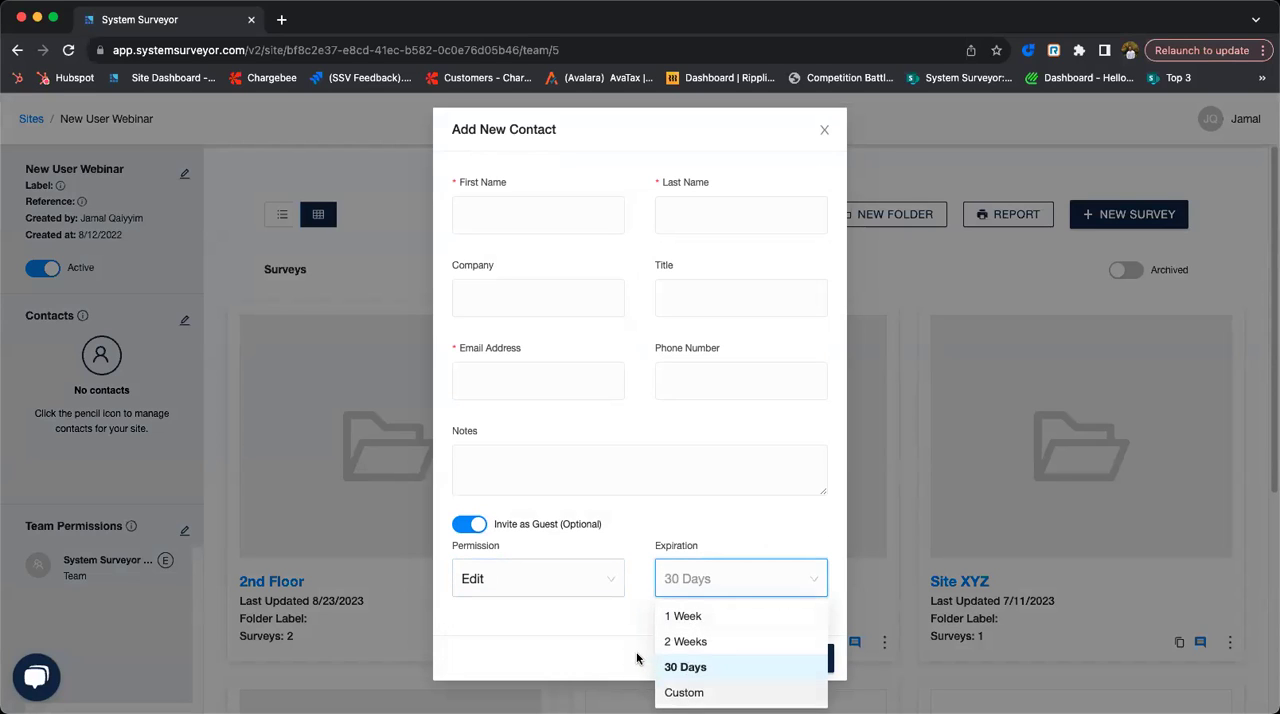
click(700, 667)
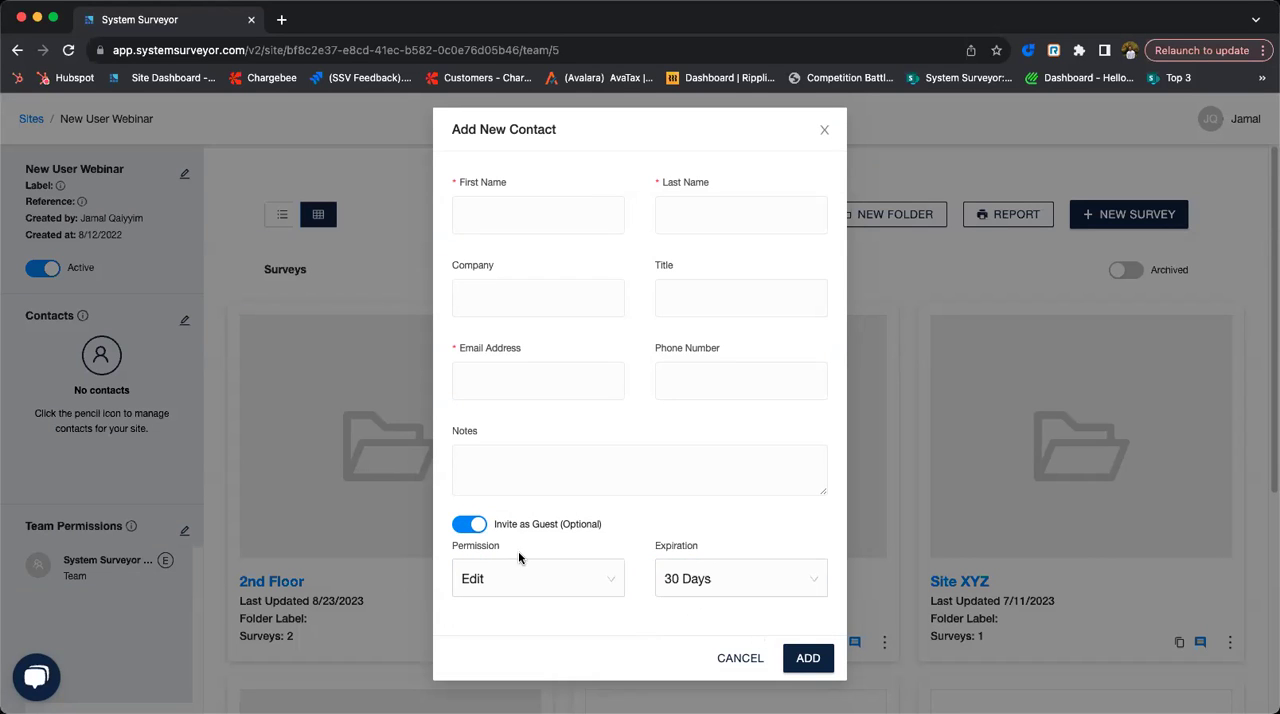
click(823, 134)
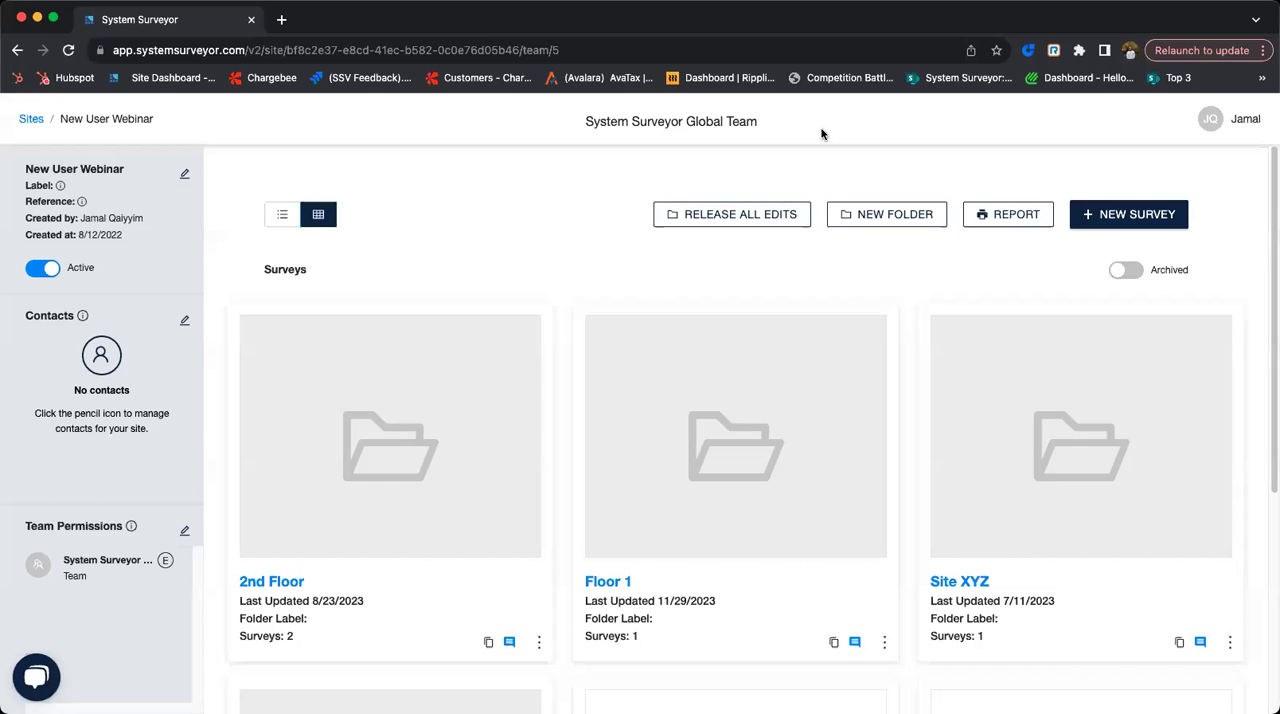
- Review the site's team permissions, including the global team's access levels and the individual exceptions
click(186, 533)
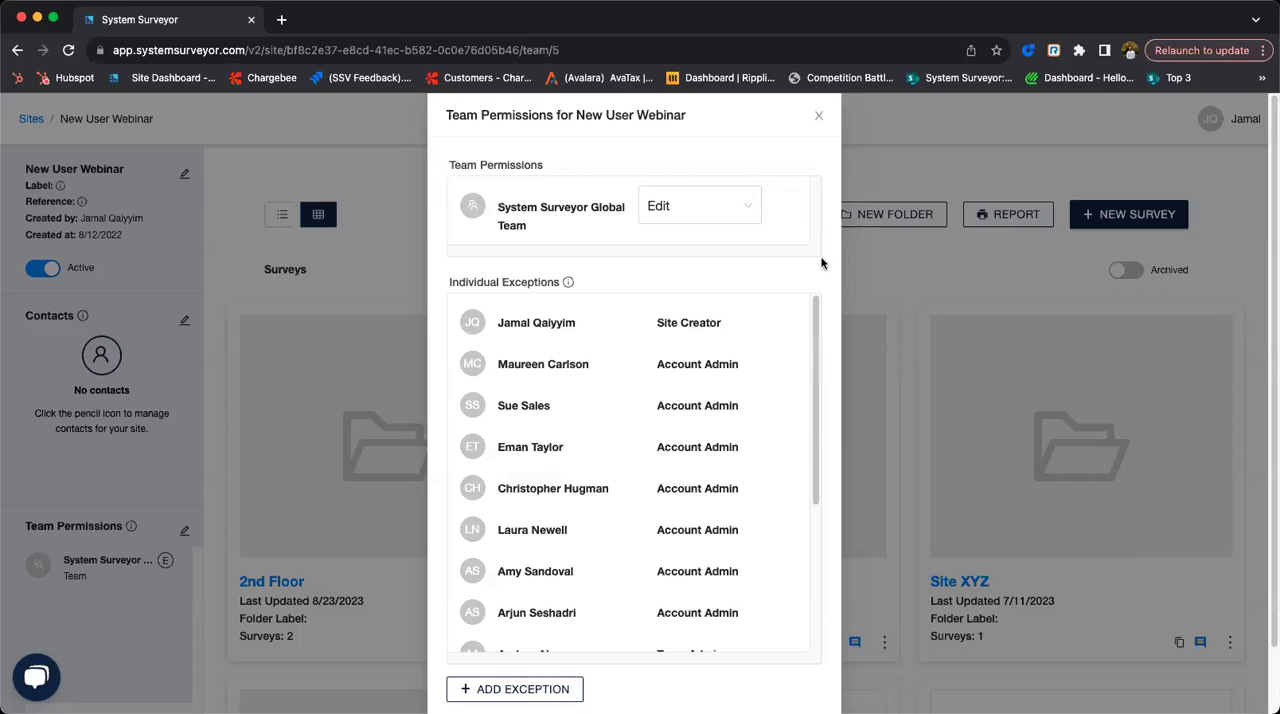
click(658, 207)
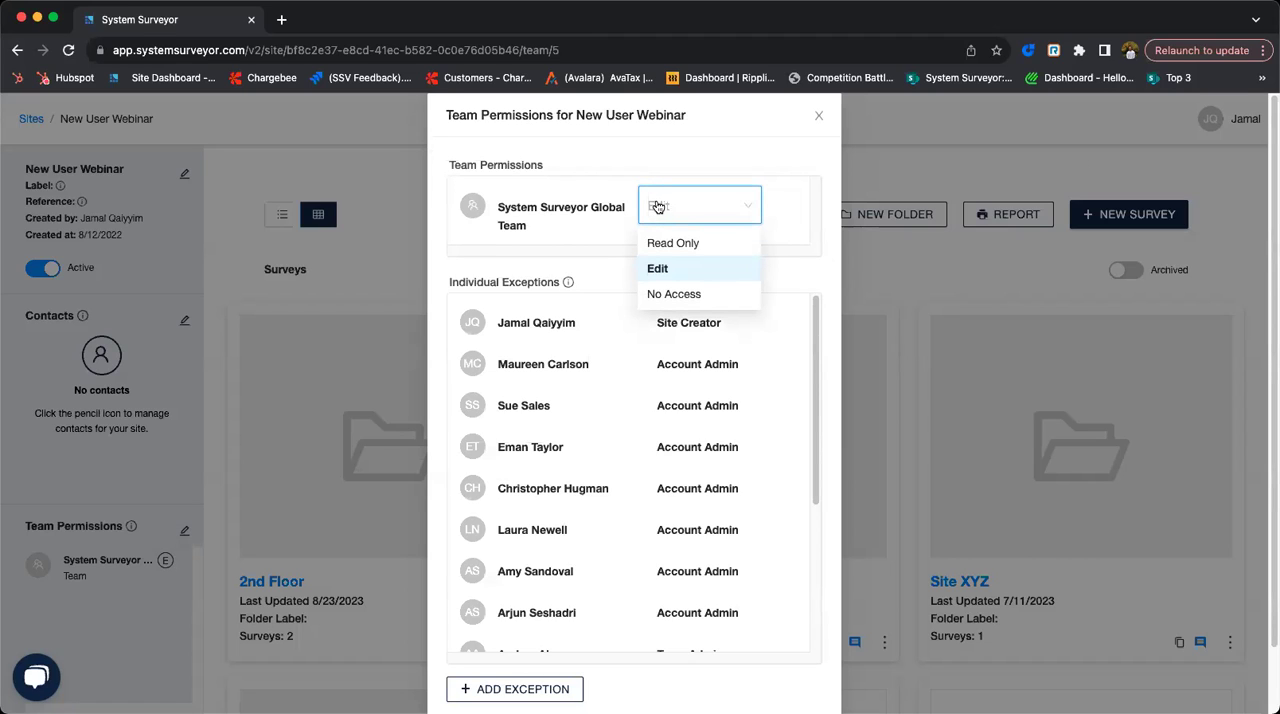
click(666, 210)
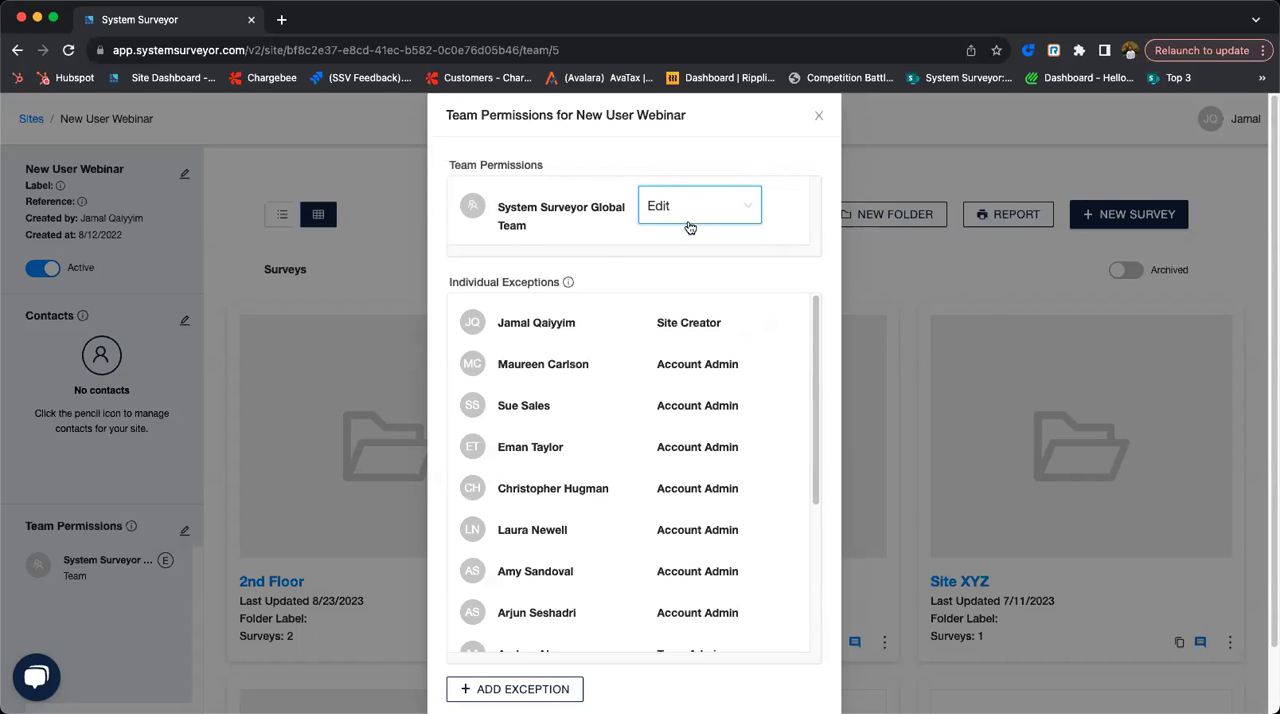
scroll(680, 258, down, 2)
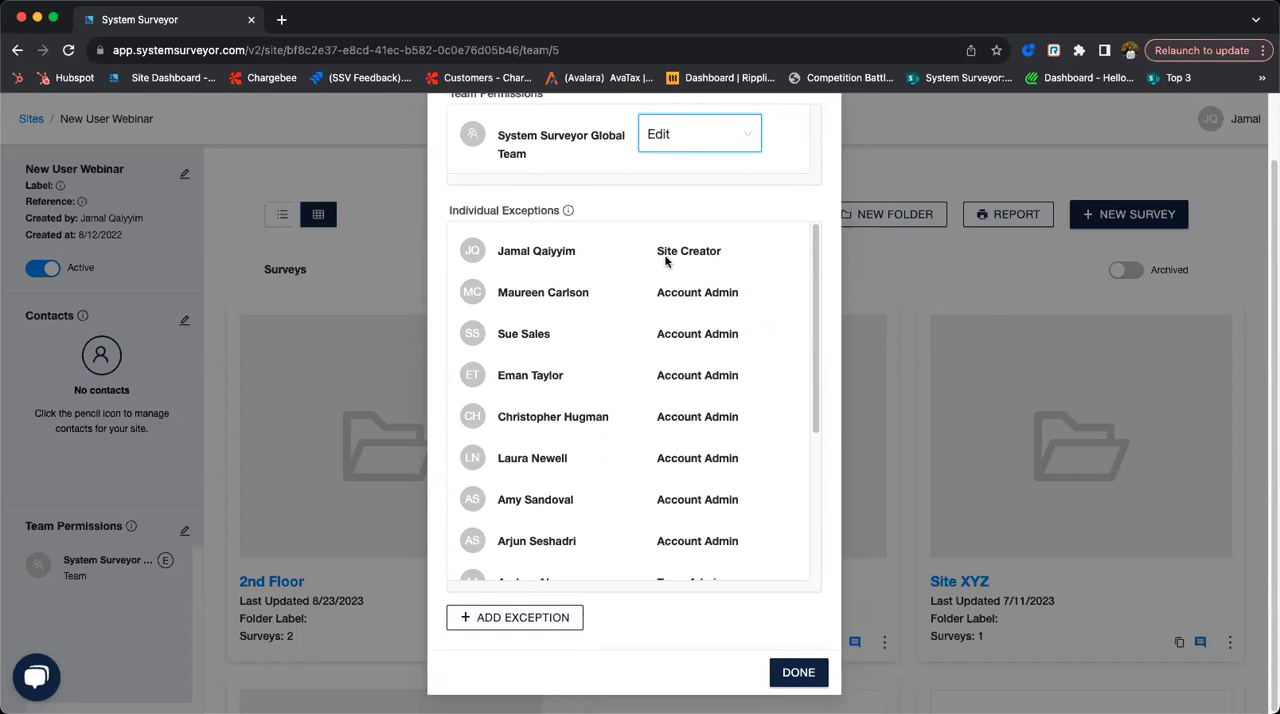
scroll(580, 243, down, 1)
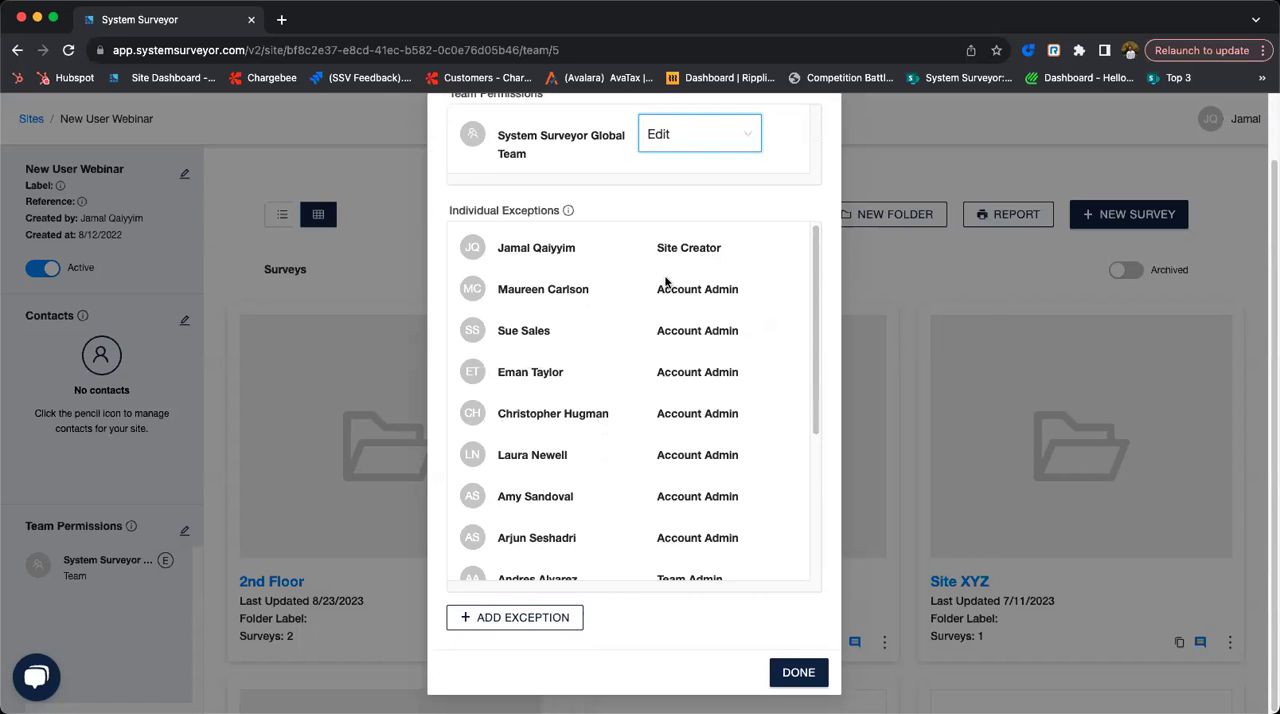
scroll(585, 404, down, 5)
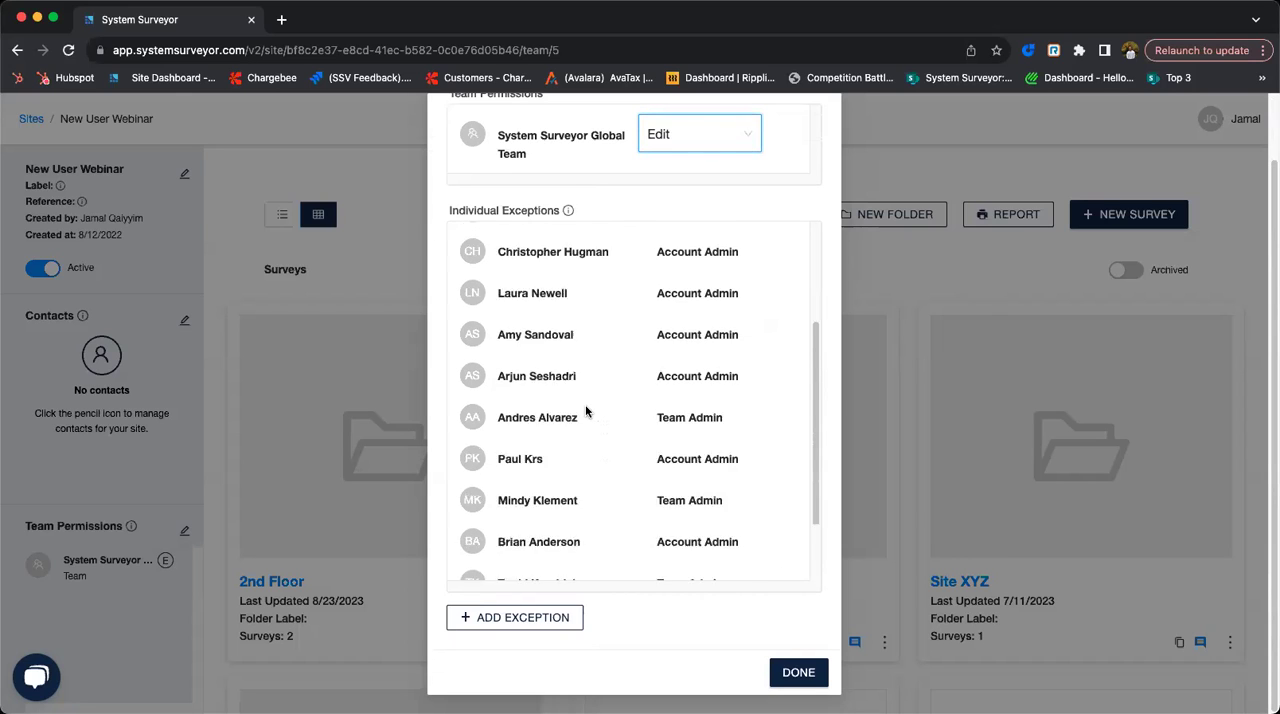
- Explore adding an individual exception to the site's team permissions, viewing its team member and access level choices, and close without choosing a member
click(549, 618)
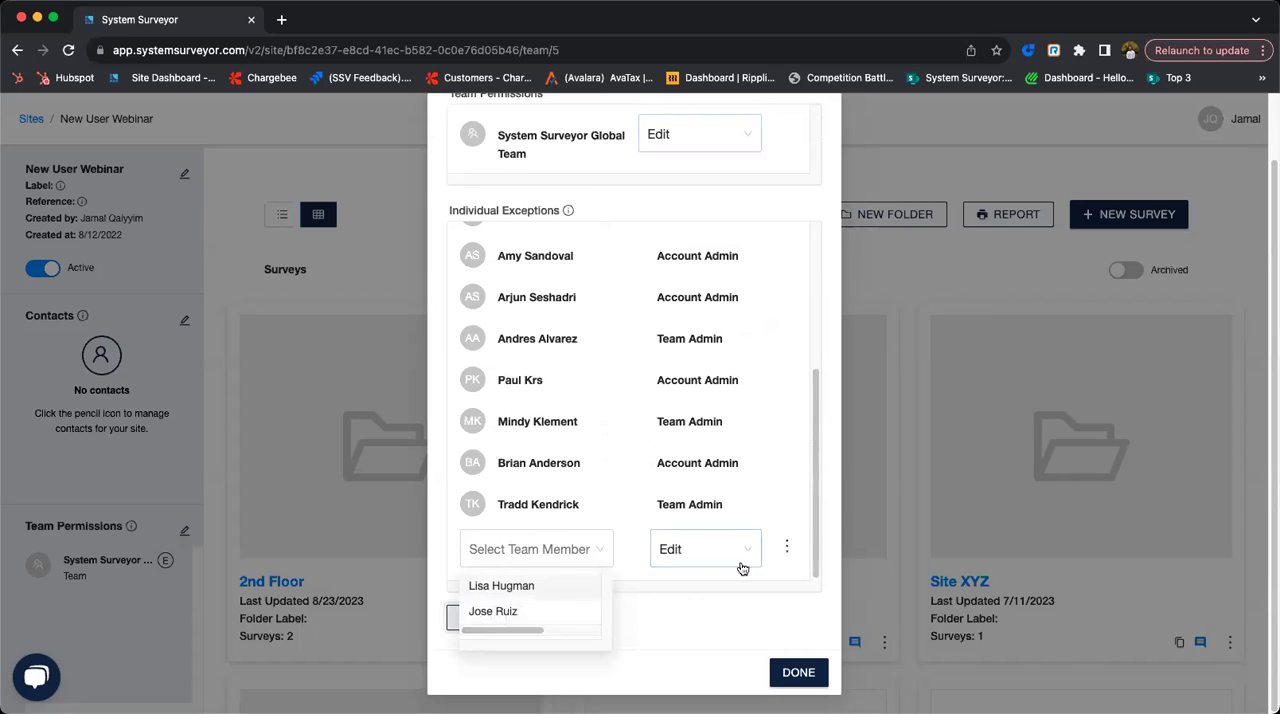
click(640, 553)
click(608, 551)
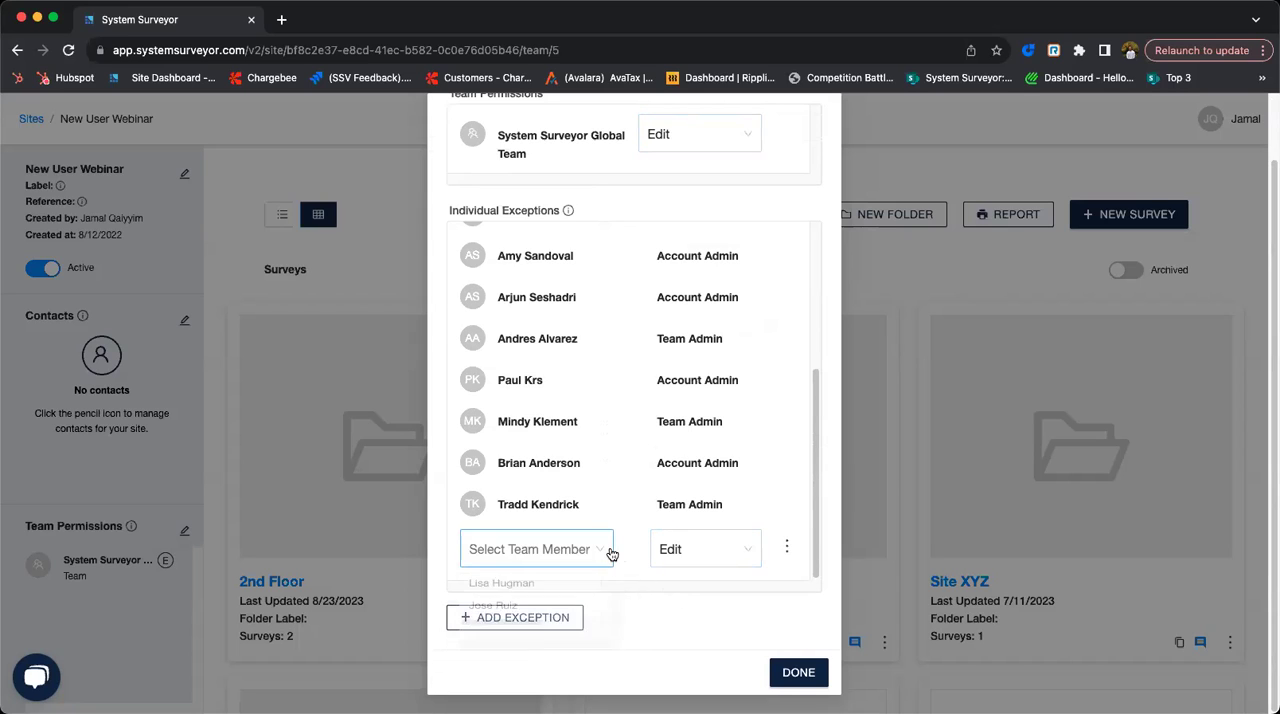
click(672, 560)
click(670, 611)
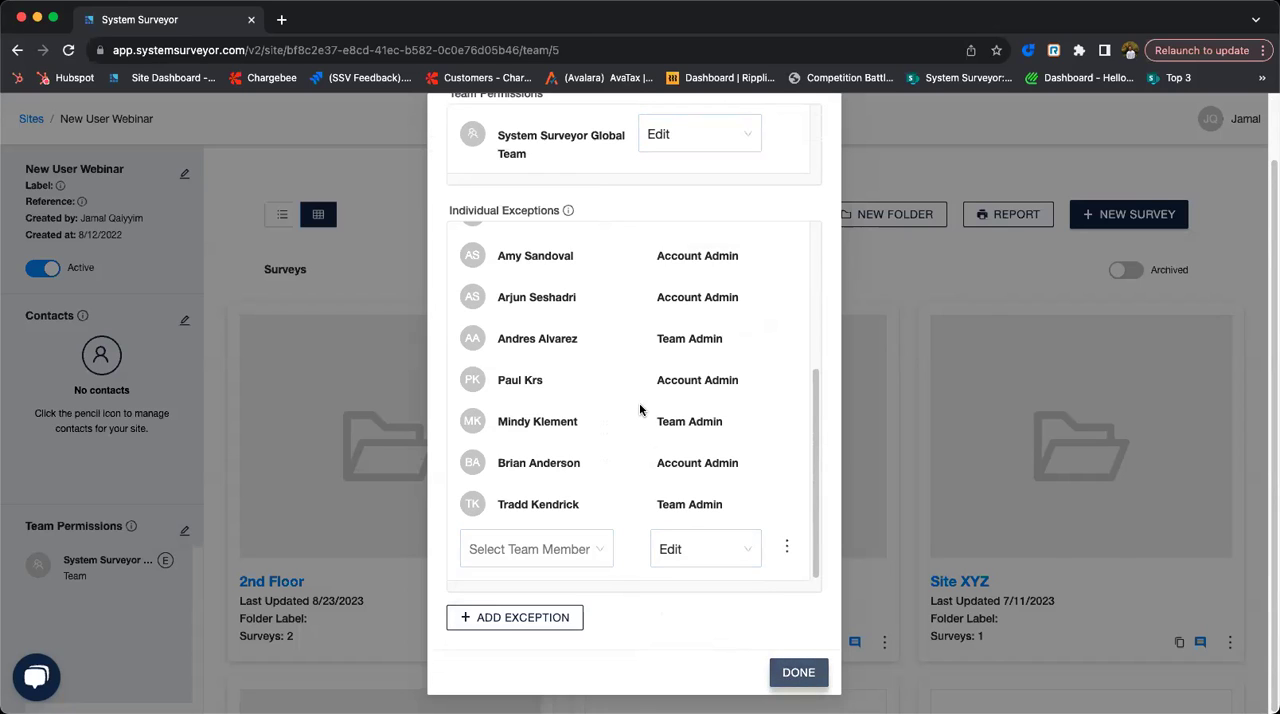
scroll(640, 408, up, 5)
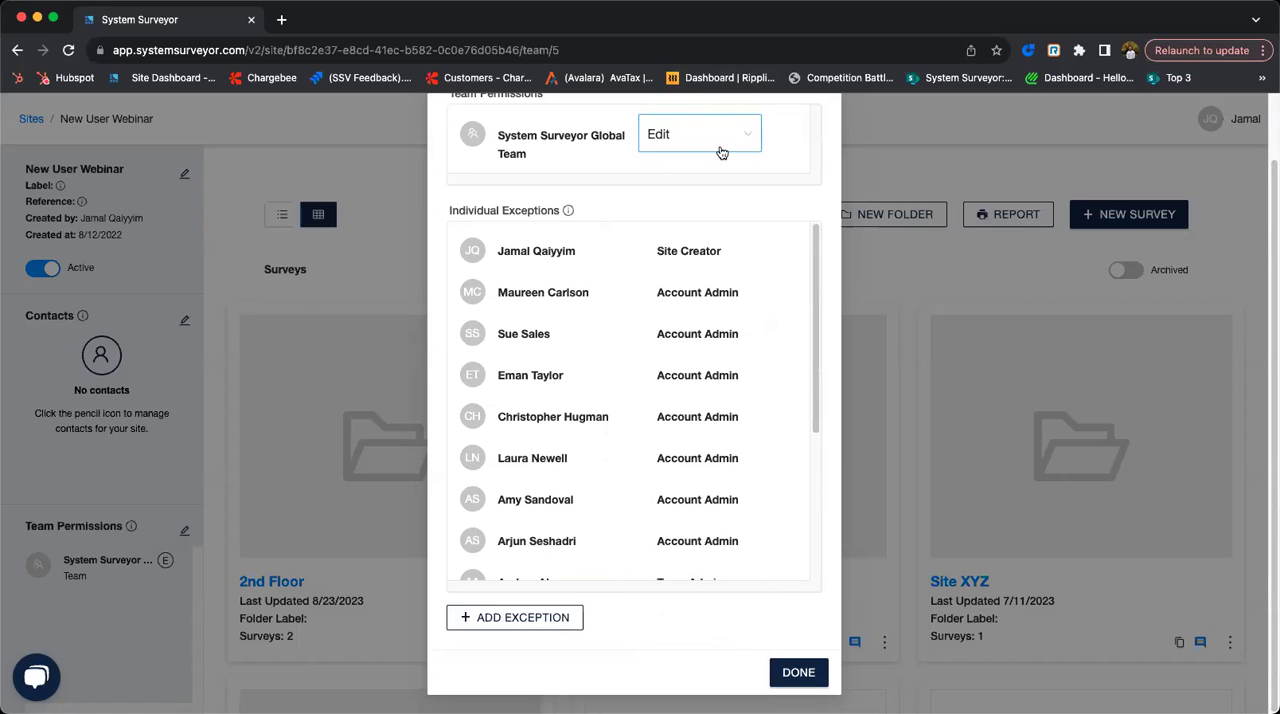
click(798, 672)
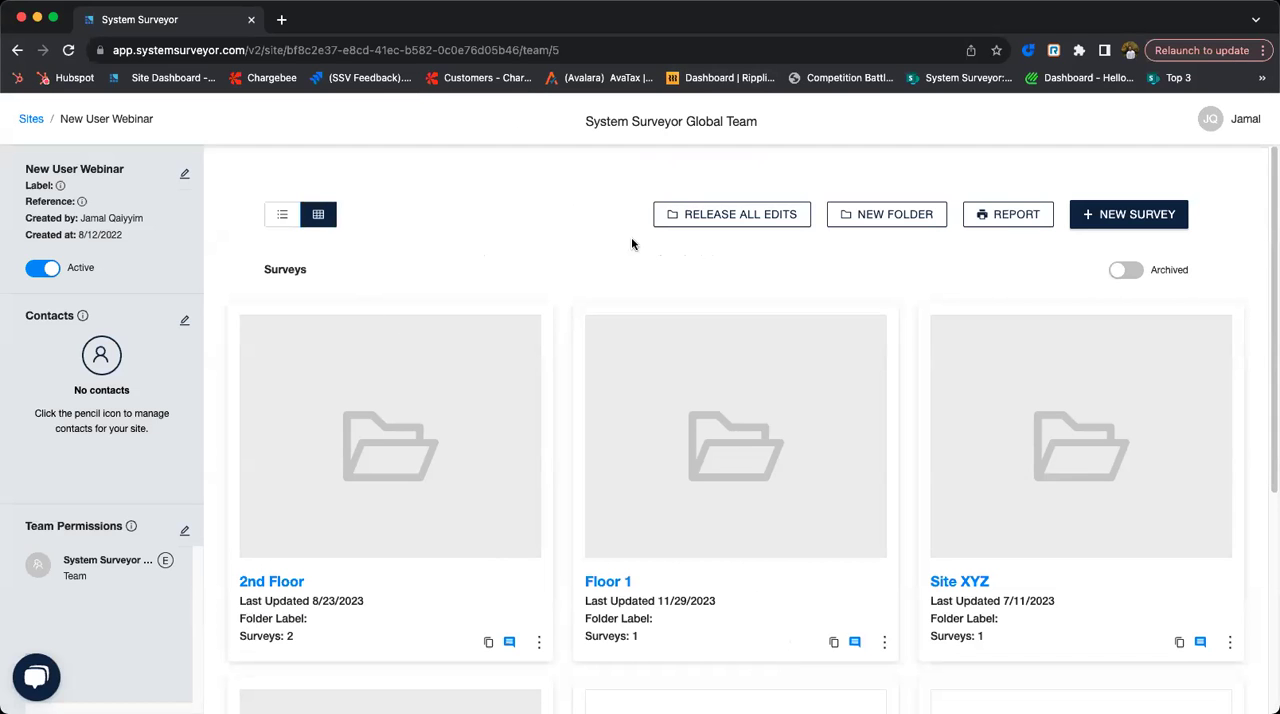
- Compare the list and grid views of the site's surveys, and look through the folders and surveys in grid view
click(288, 217)
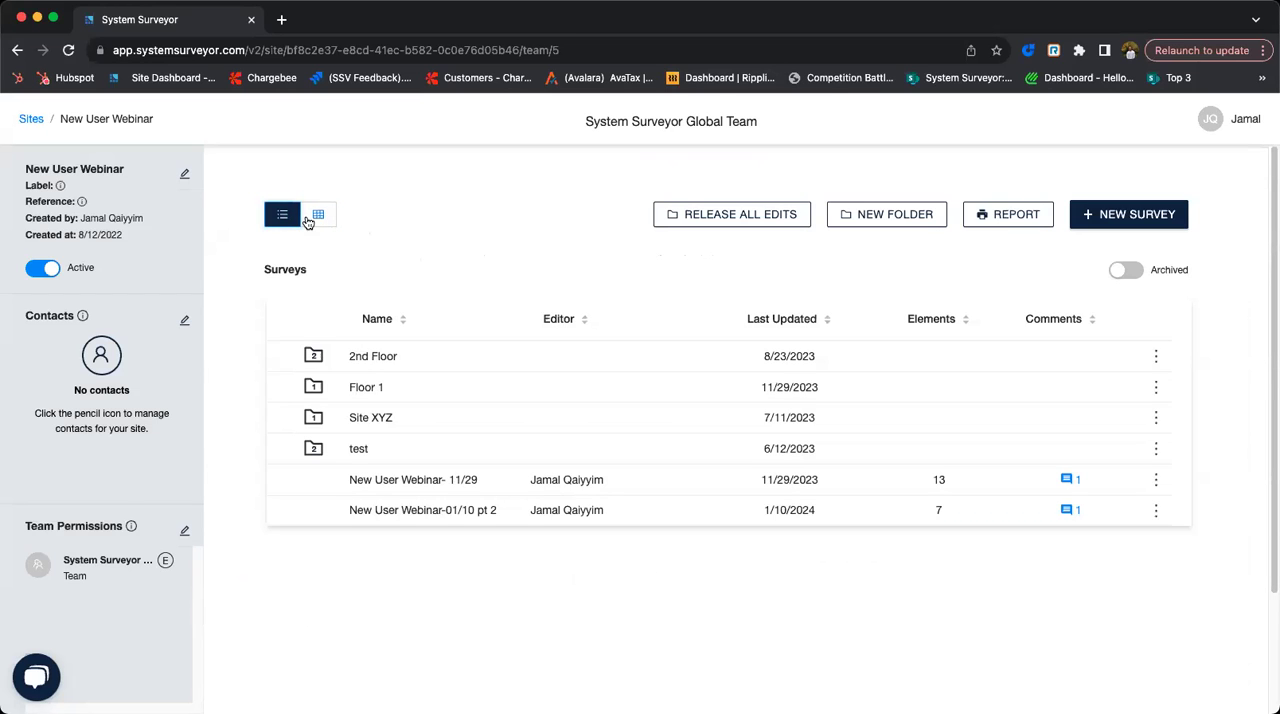
click(310, 218)
scroll(723, 471, down, 3)
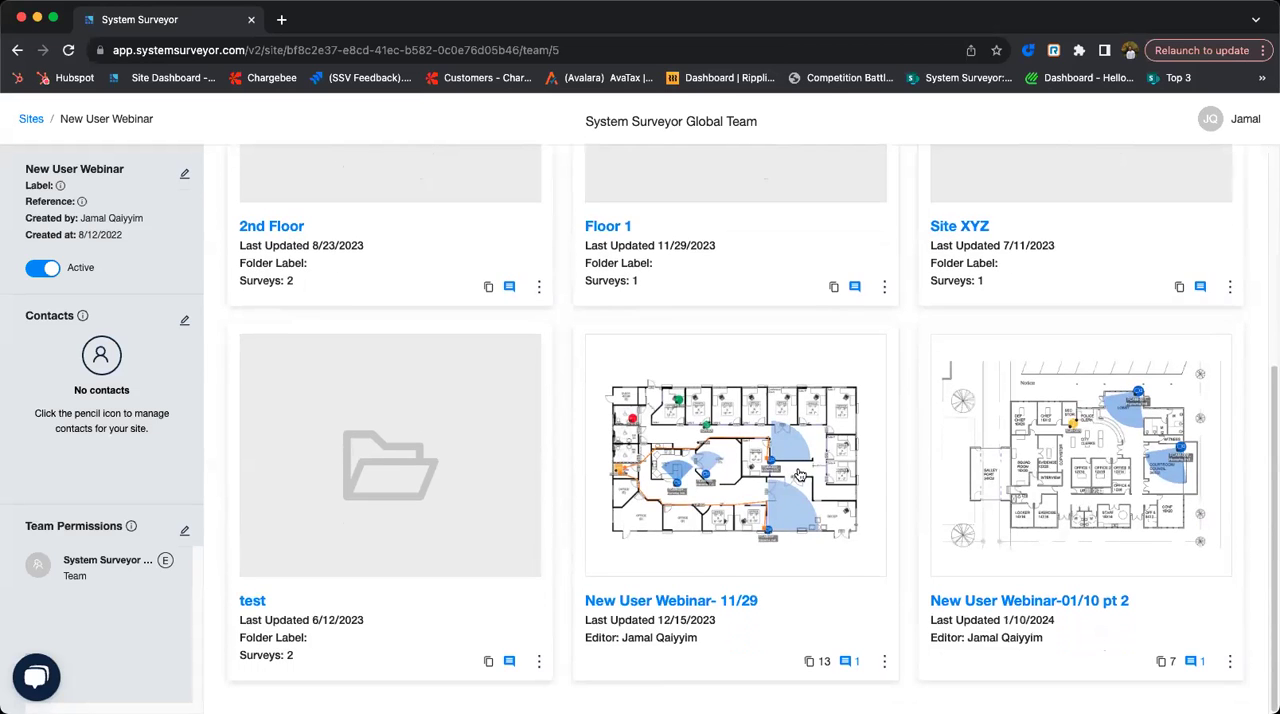
scroll(780, 472, up, 4)
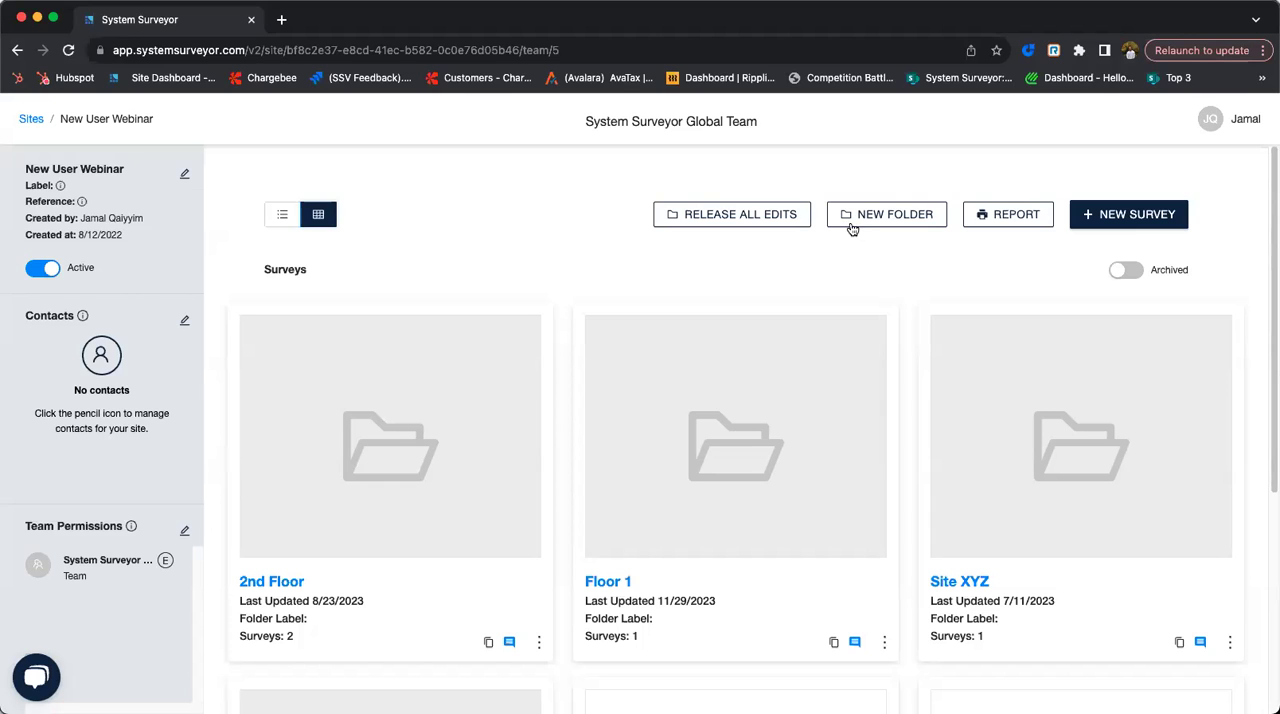
- Review the site-level classic report options and created reports, and return to the New User Webinar site dashboard
click(1020, 213)
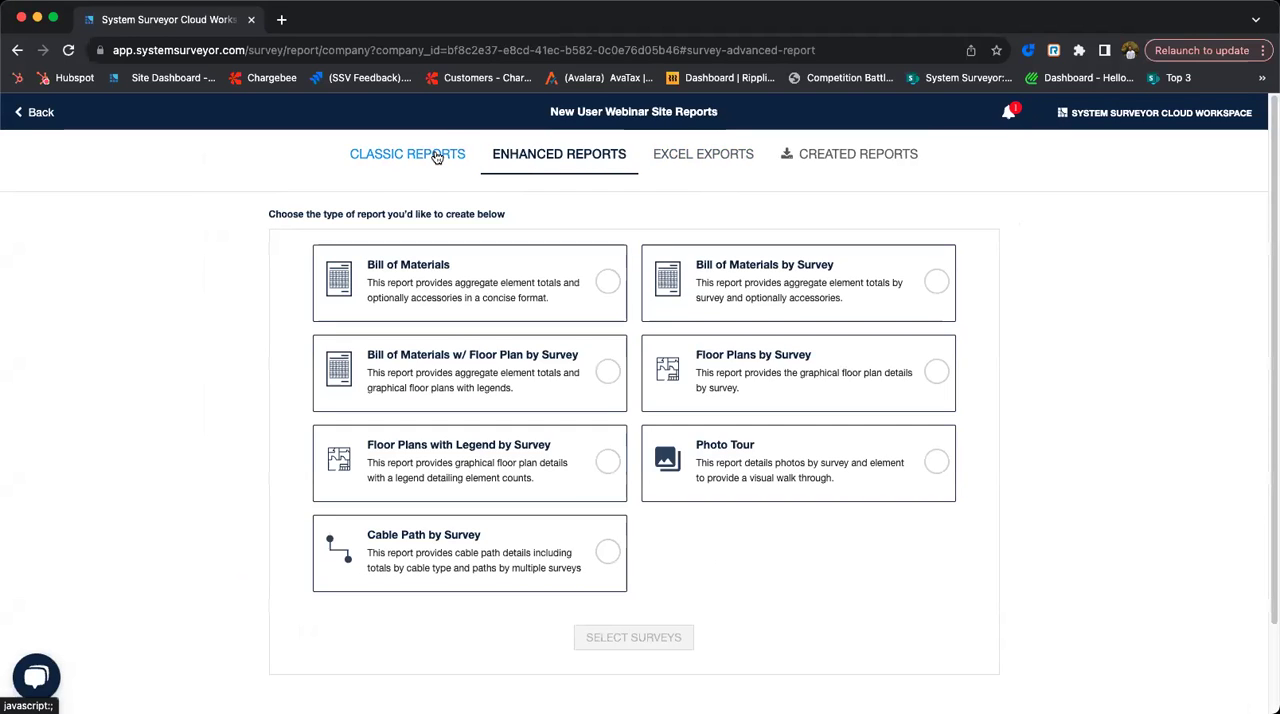
click(436, 157)
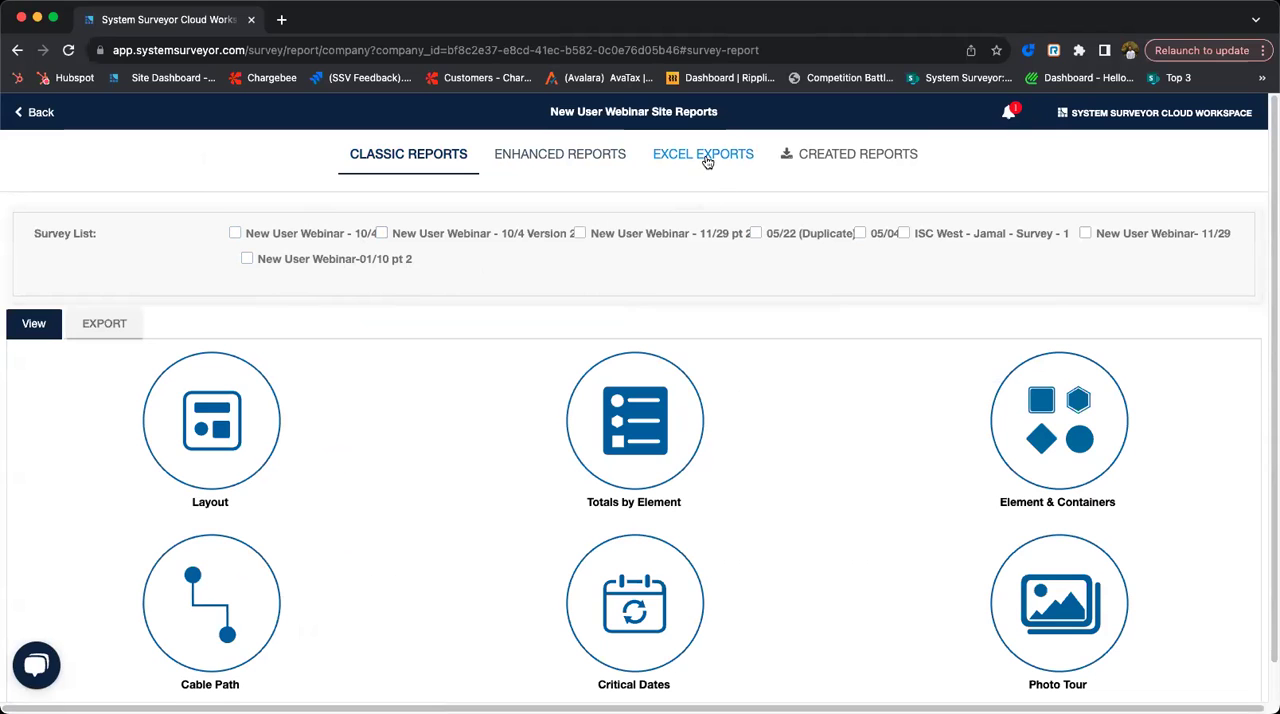
click(812, 161)
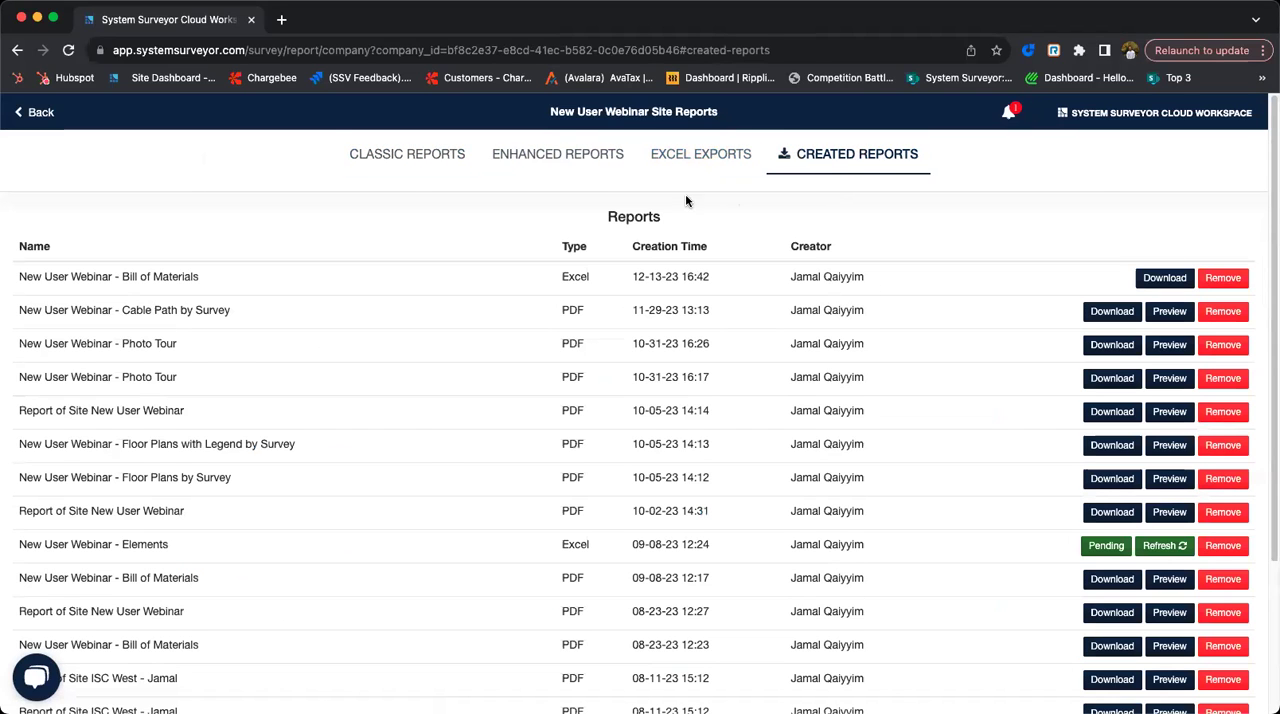
click(25, 114)
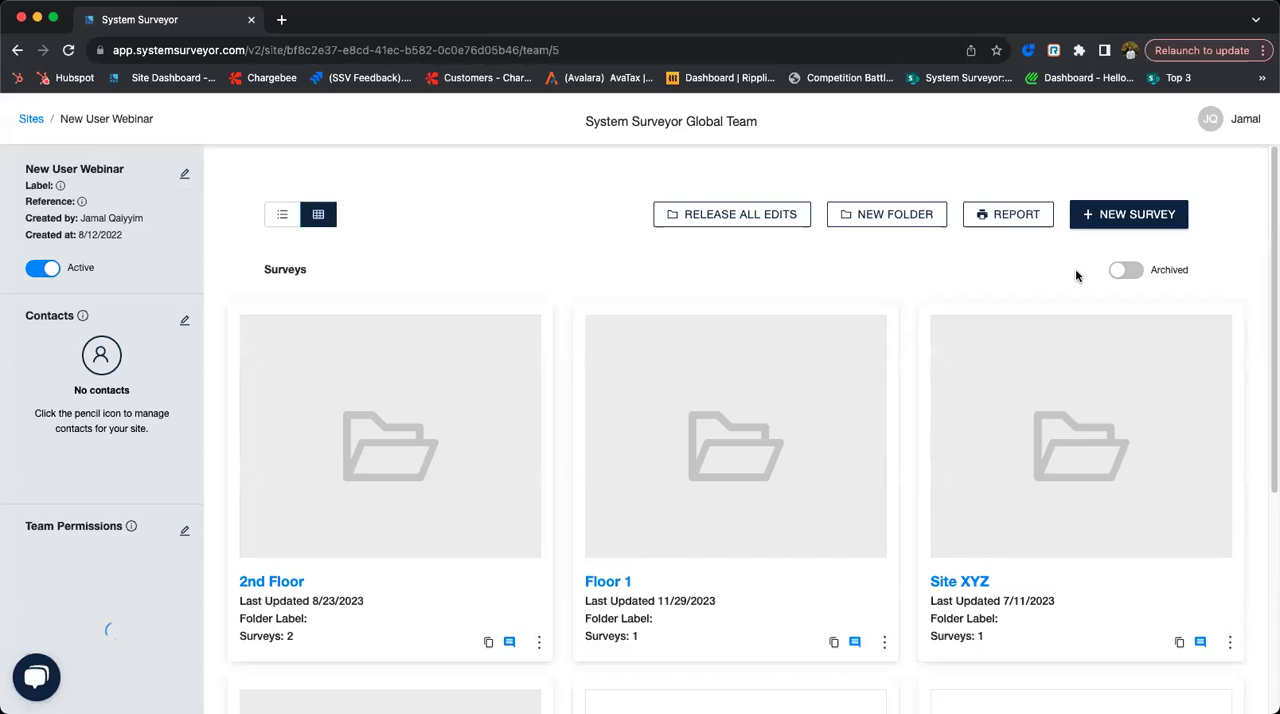
- View the available actions for the New User Webinar- 11/29 survey and close them without choosing one
scroll(988, 370, down, 3)
scroll(988, 370, down, 2)
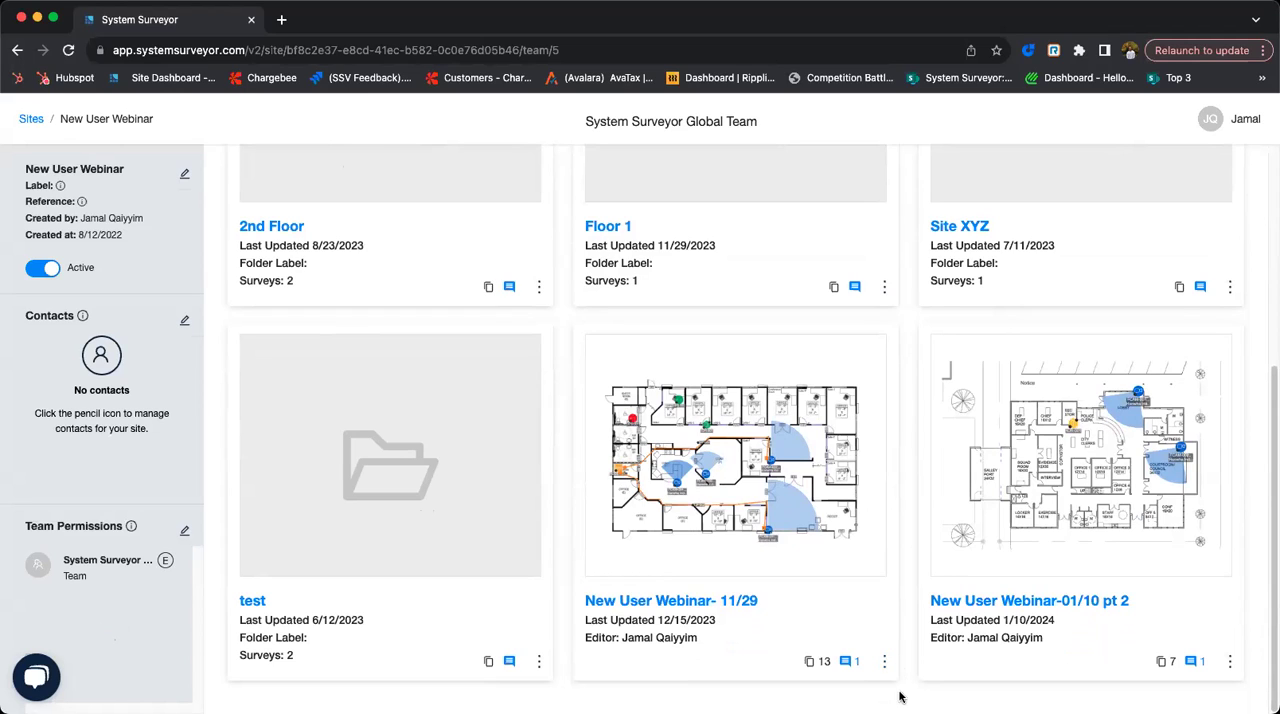
click(884, 665)
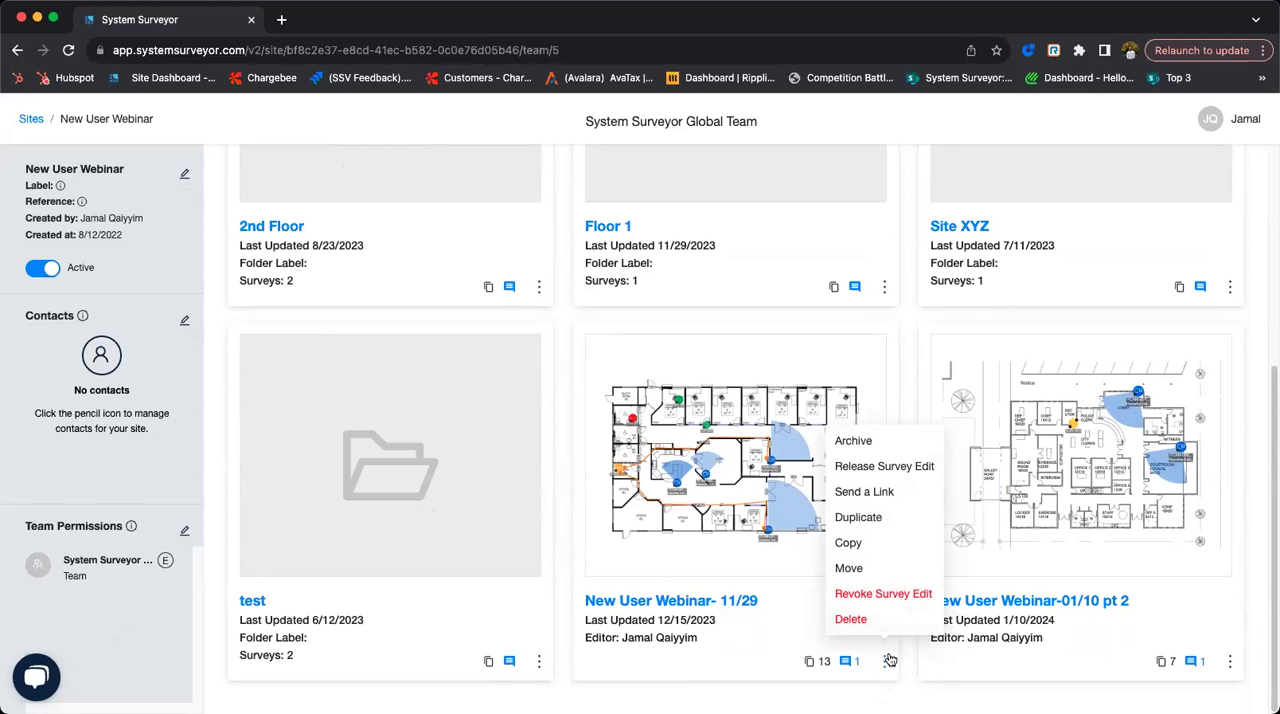
click(1076, 346)
scroll(1077, 340, up, 5)
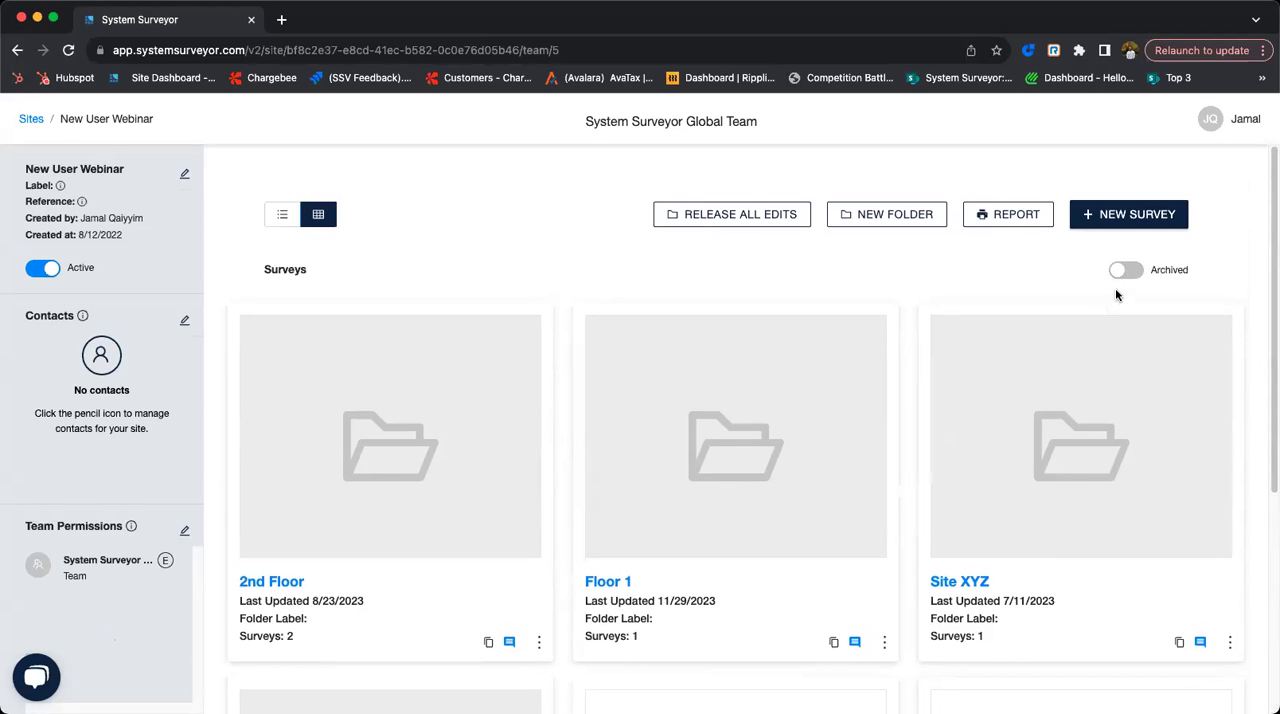
- Show the site's archived surveys, look through them, and switch back to the unarchived surveys
click(1124, 272)
scroll(1150, 302, down, 2)
scroll(1148, 300, up, 2)
click(1145, 286)
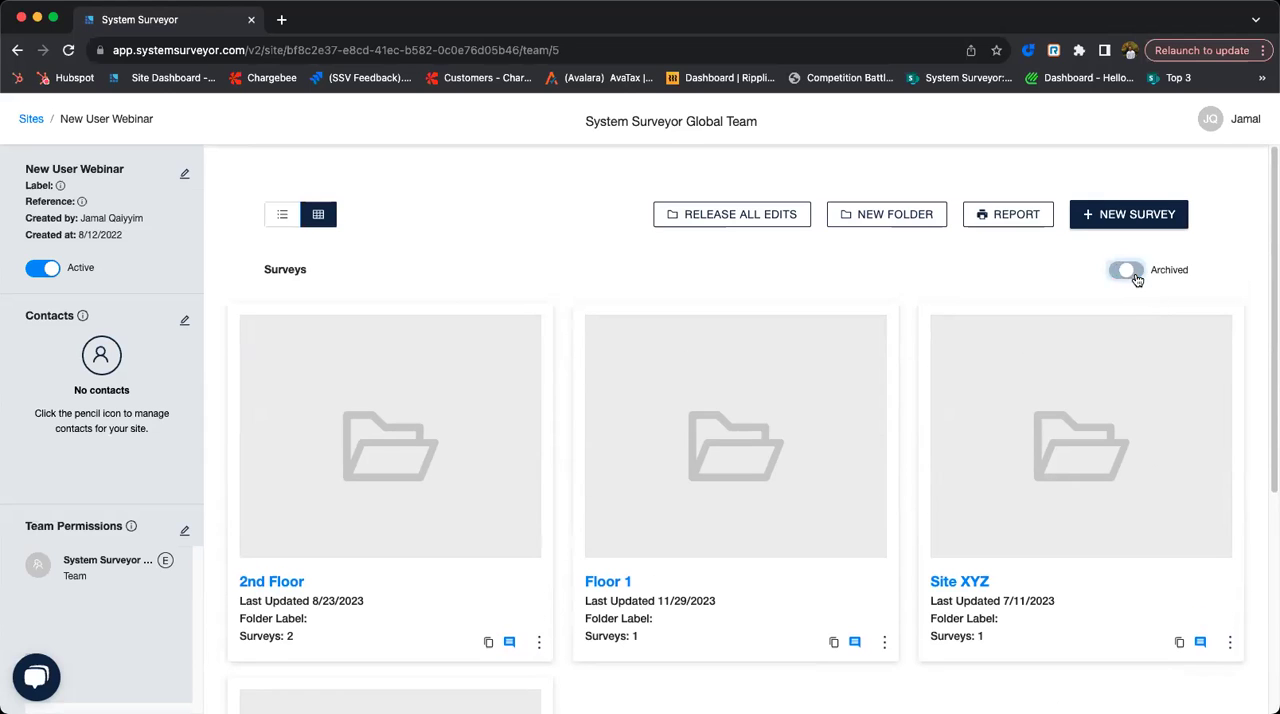
scroll(1033, 370, down, 3)
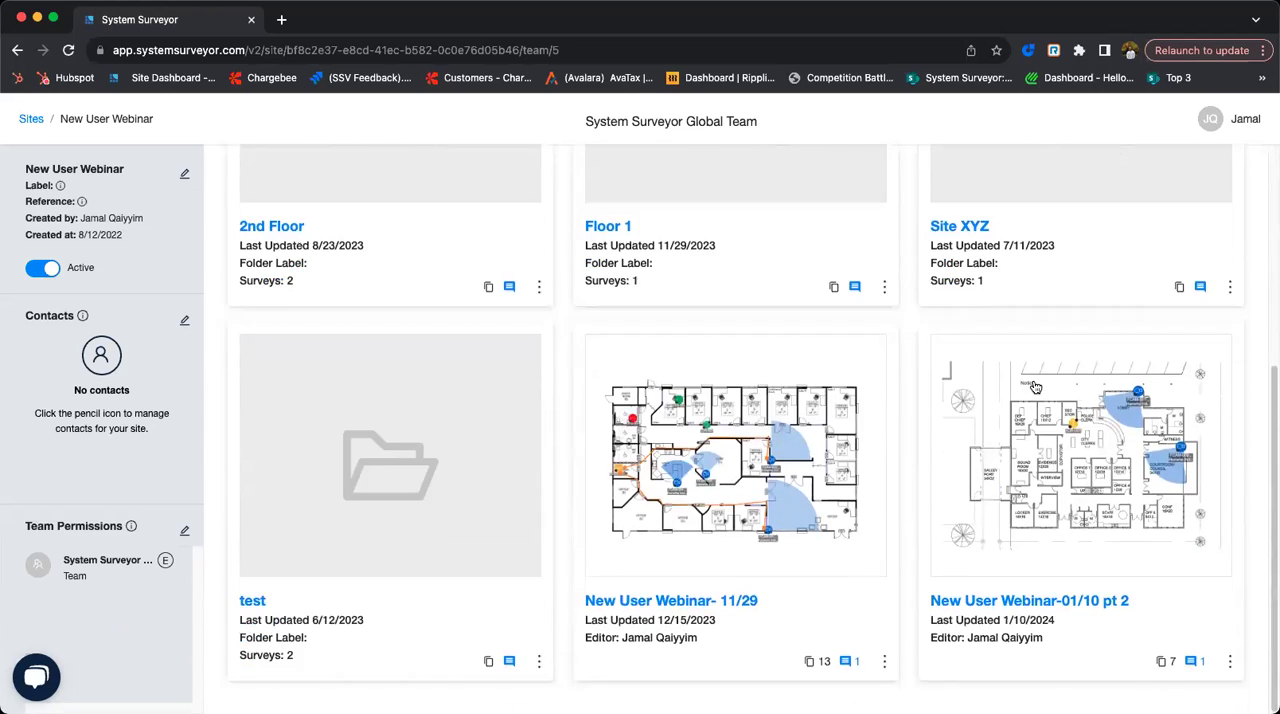
scroll(1037, 388, up, 3)
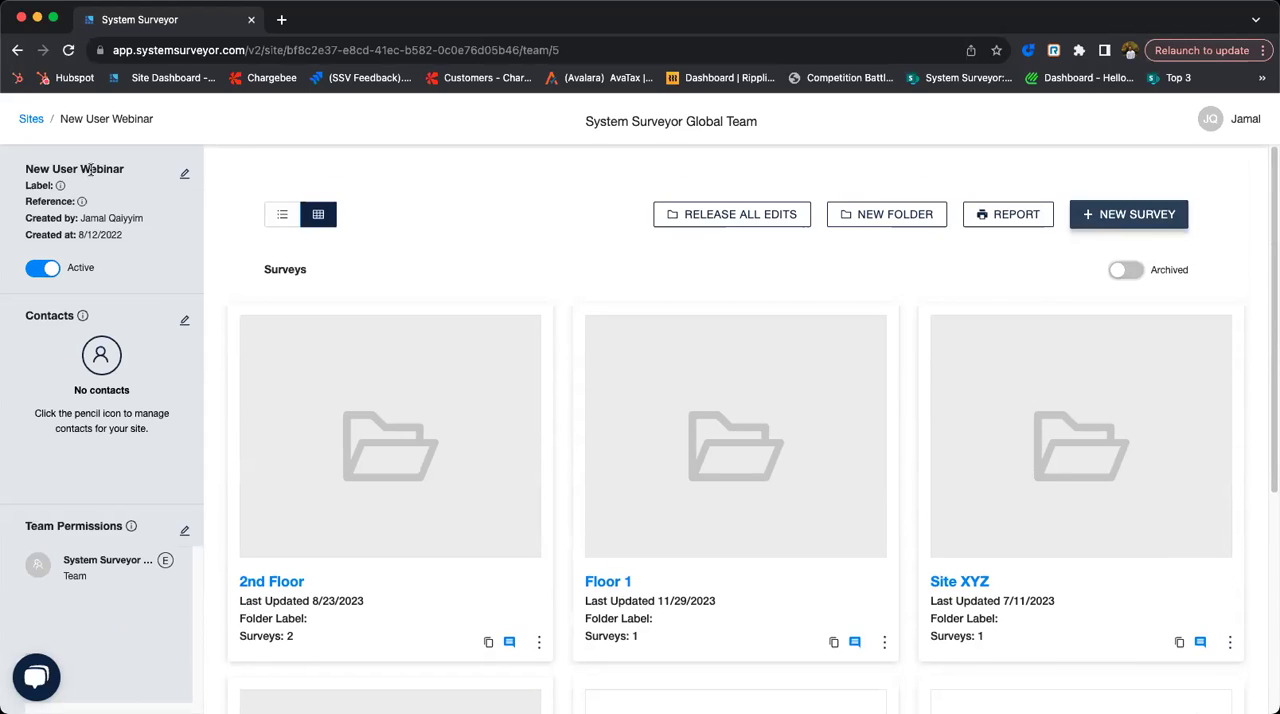
- Return to the site list, browse the folders in the team's Library, and close it
click(35, 120)
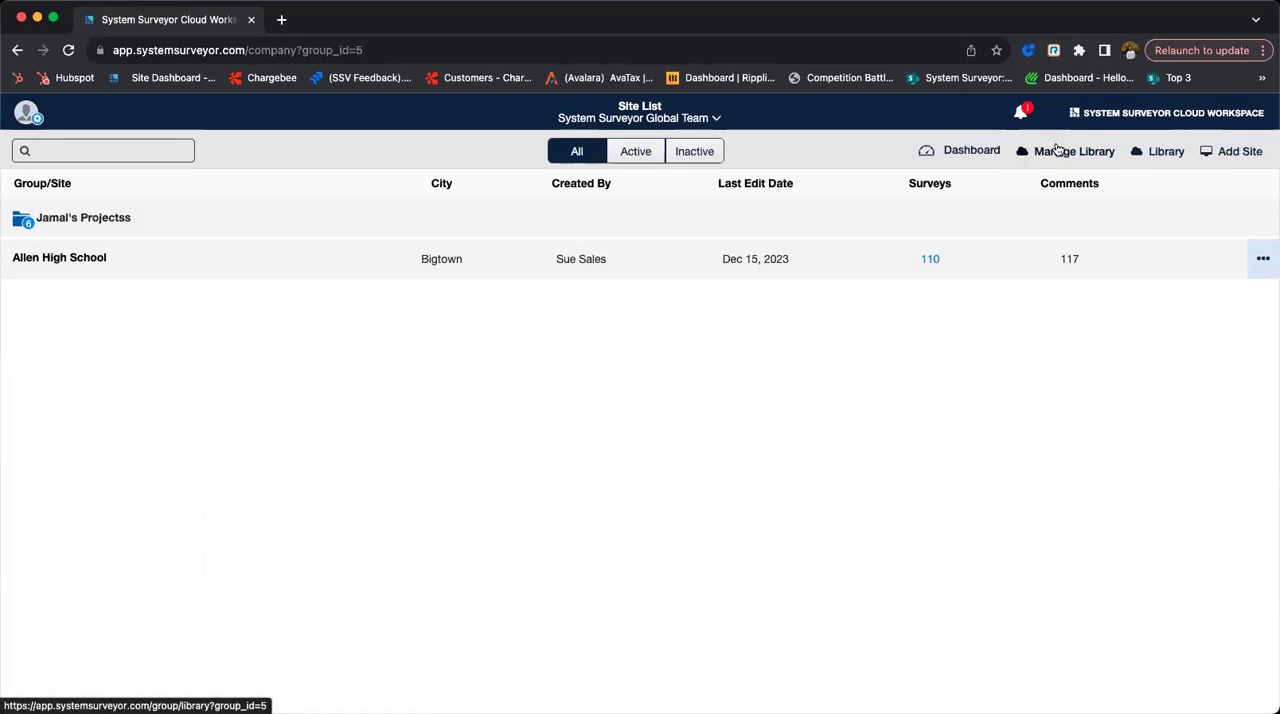
click(1160, 161)
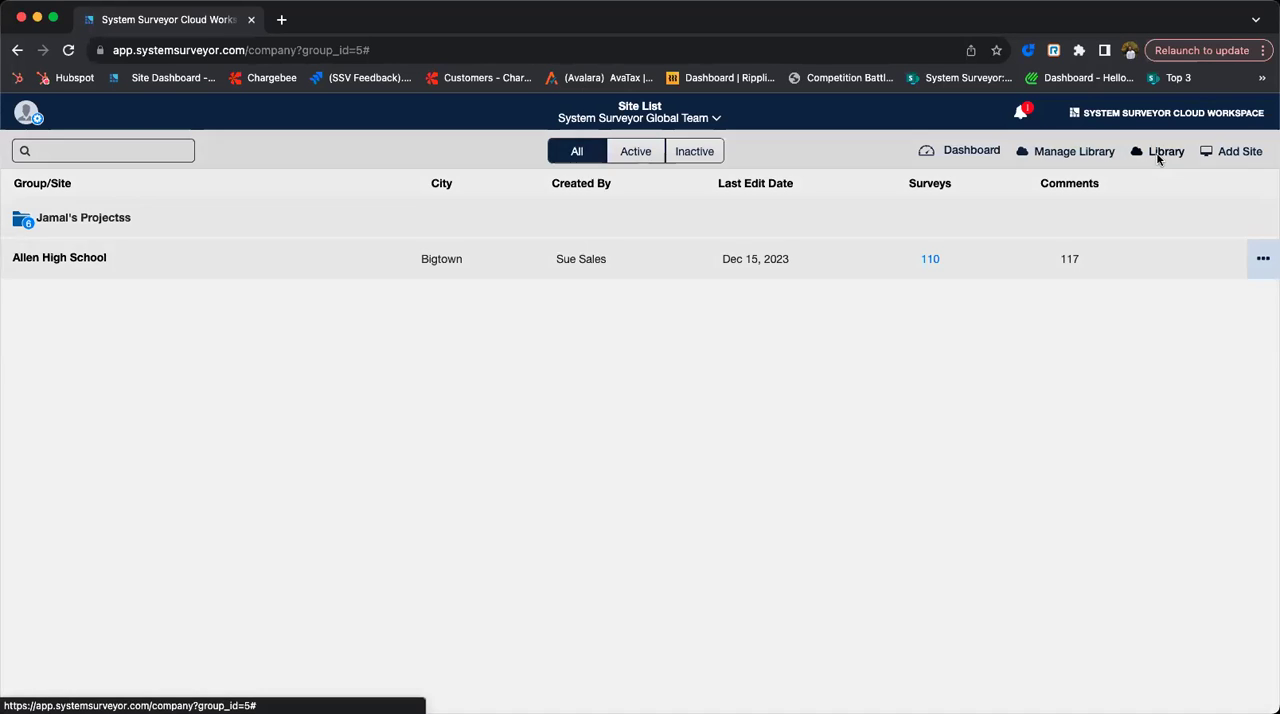
scroll(858, 263, down, 2)
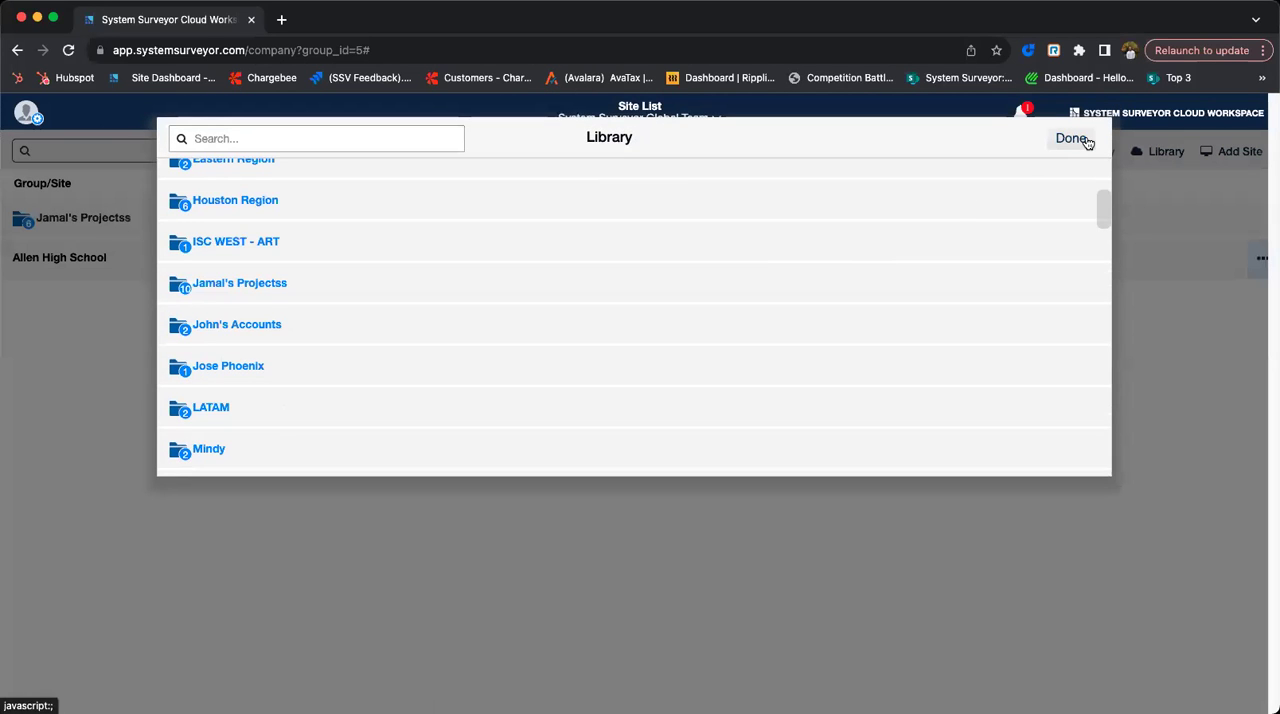
click(1082, 143)
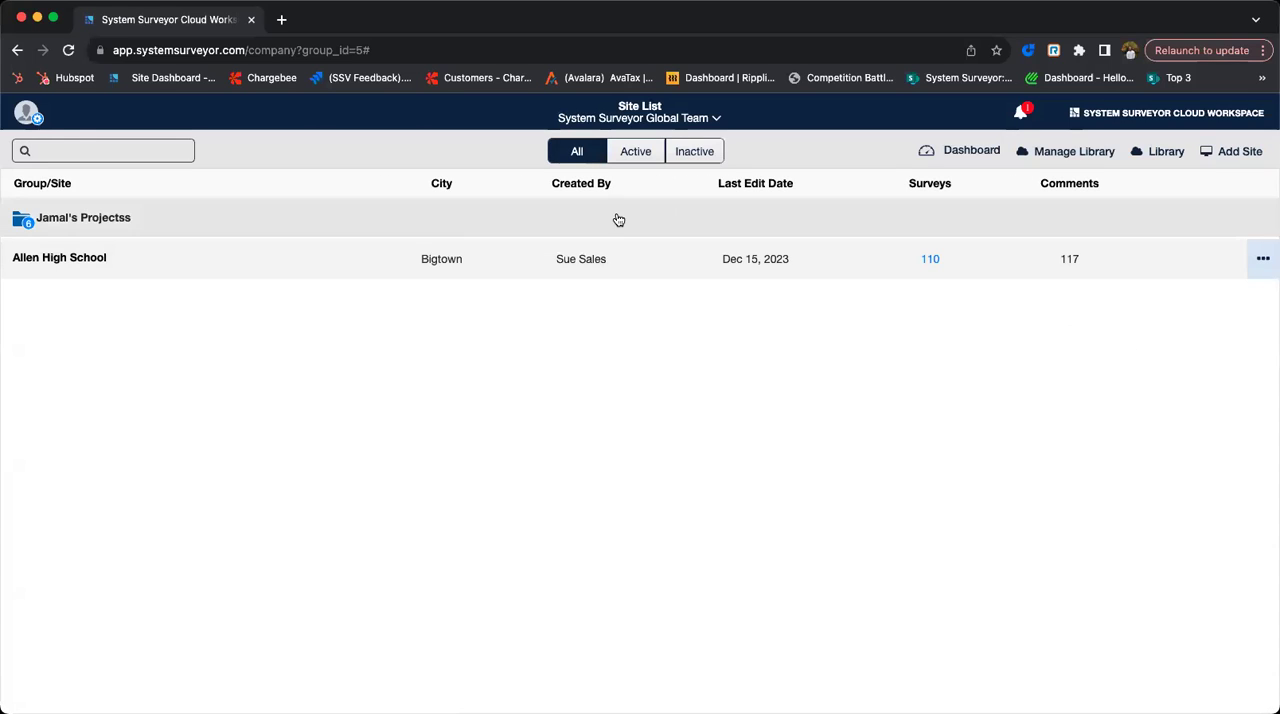
- Go to team management for the System Surveyor Global Team and view its users and element profiles
click(30, 116)
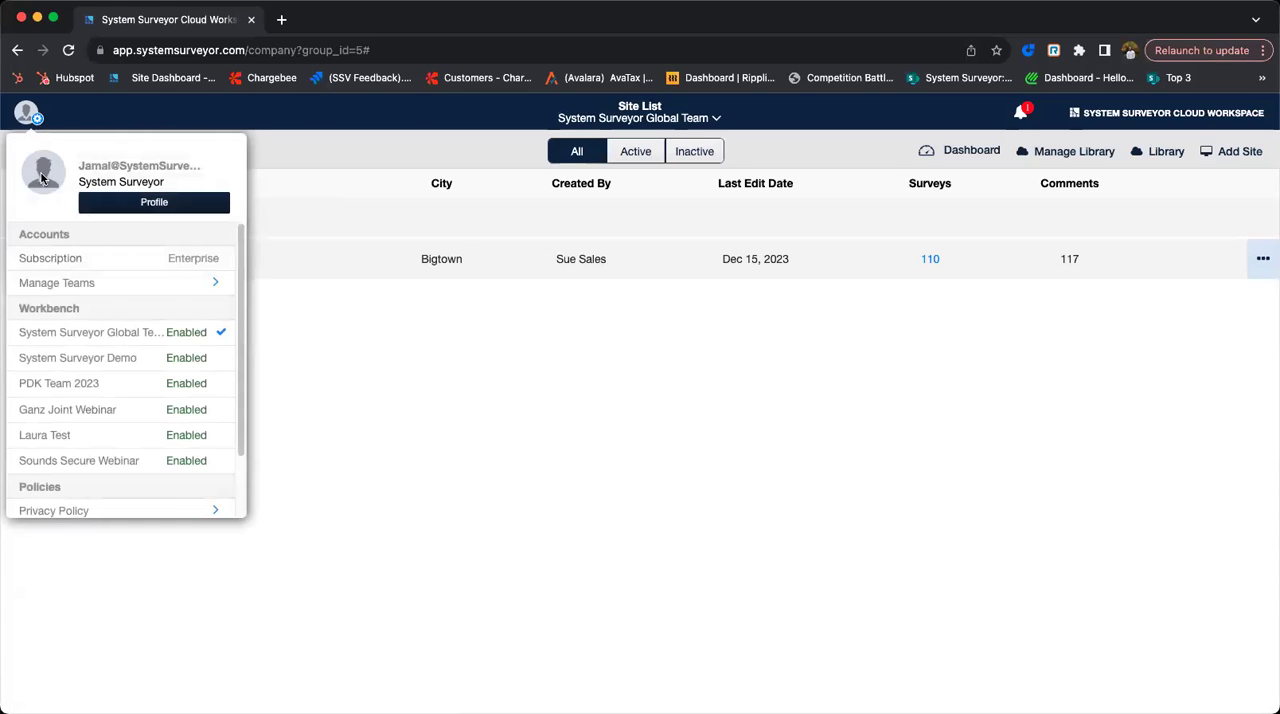
click(107, 289)
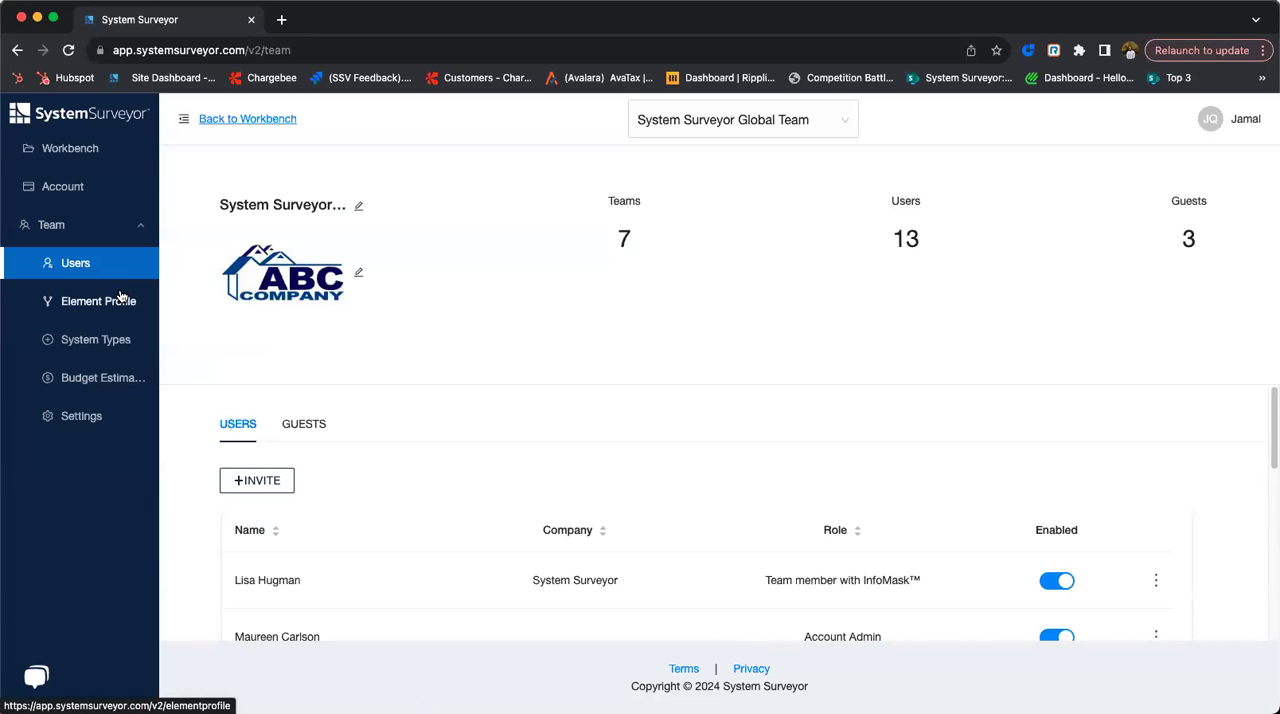
click(98, 302)
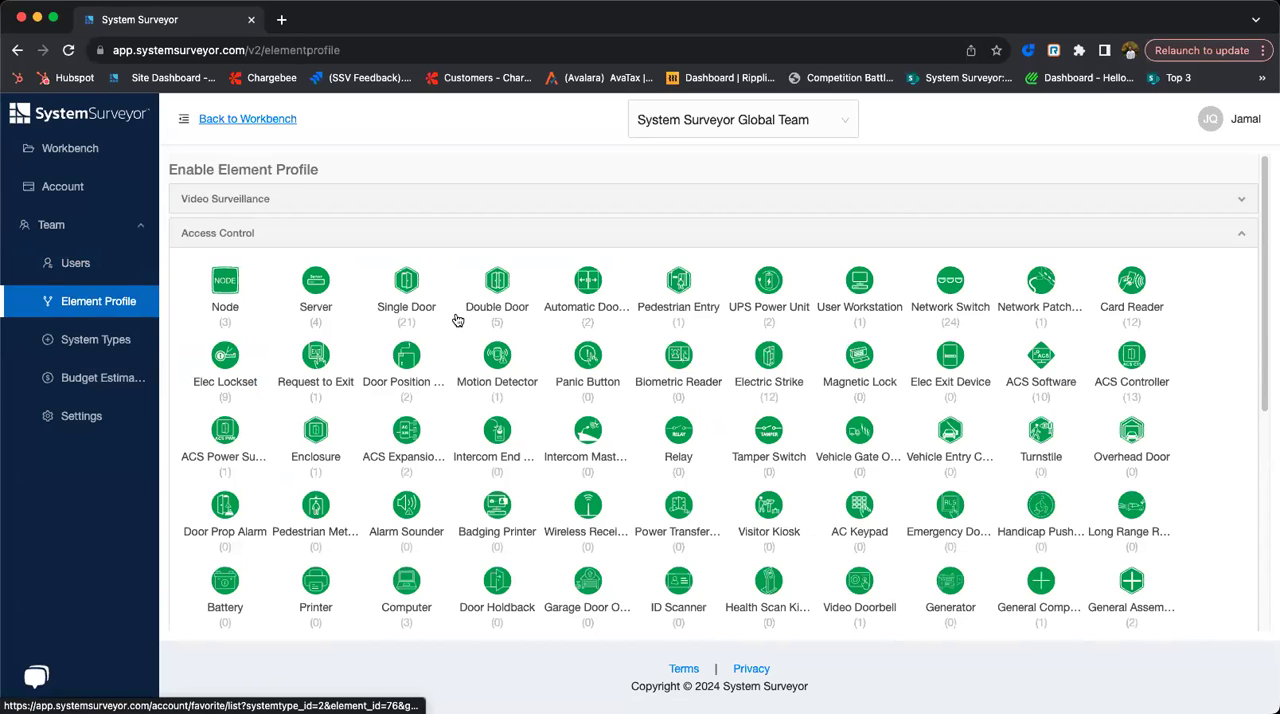
- Review the team's system types, Budget Estimator and units of measurement settings without changing them
click(100, 340)
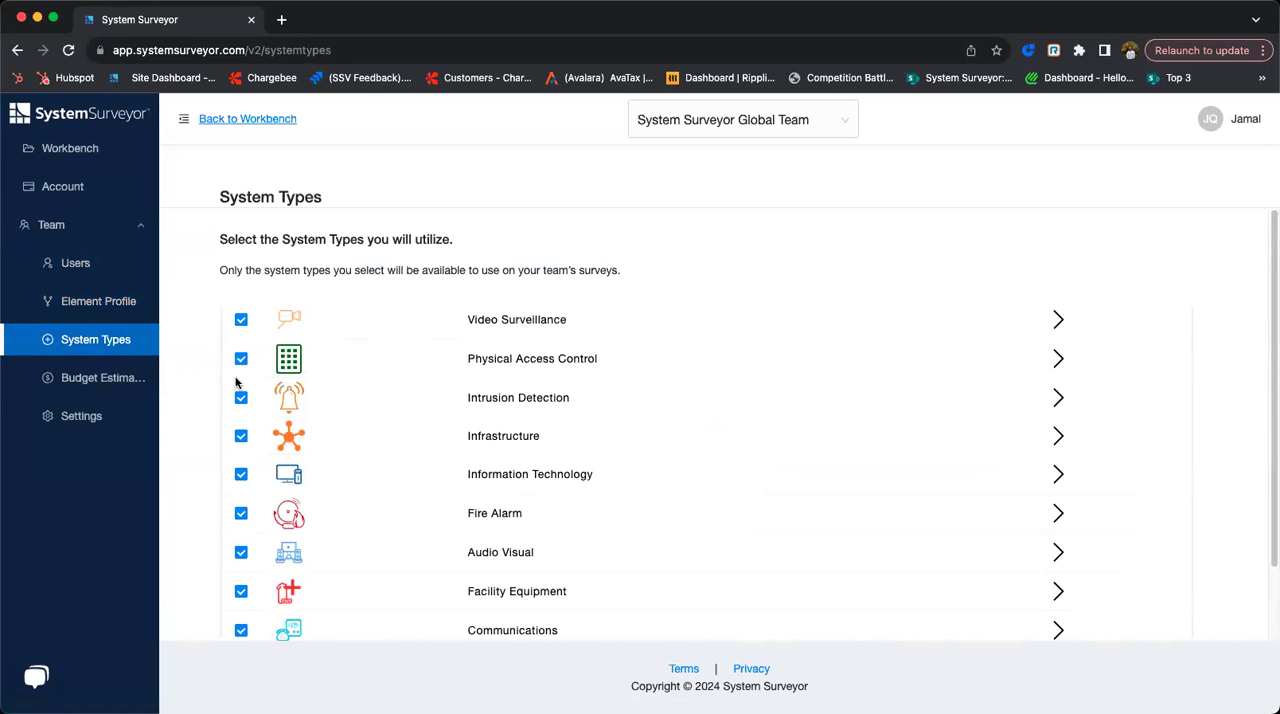
scroll(229, 404, down, 2)
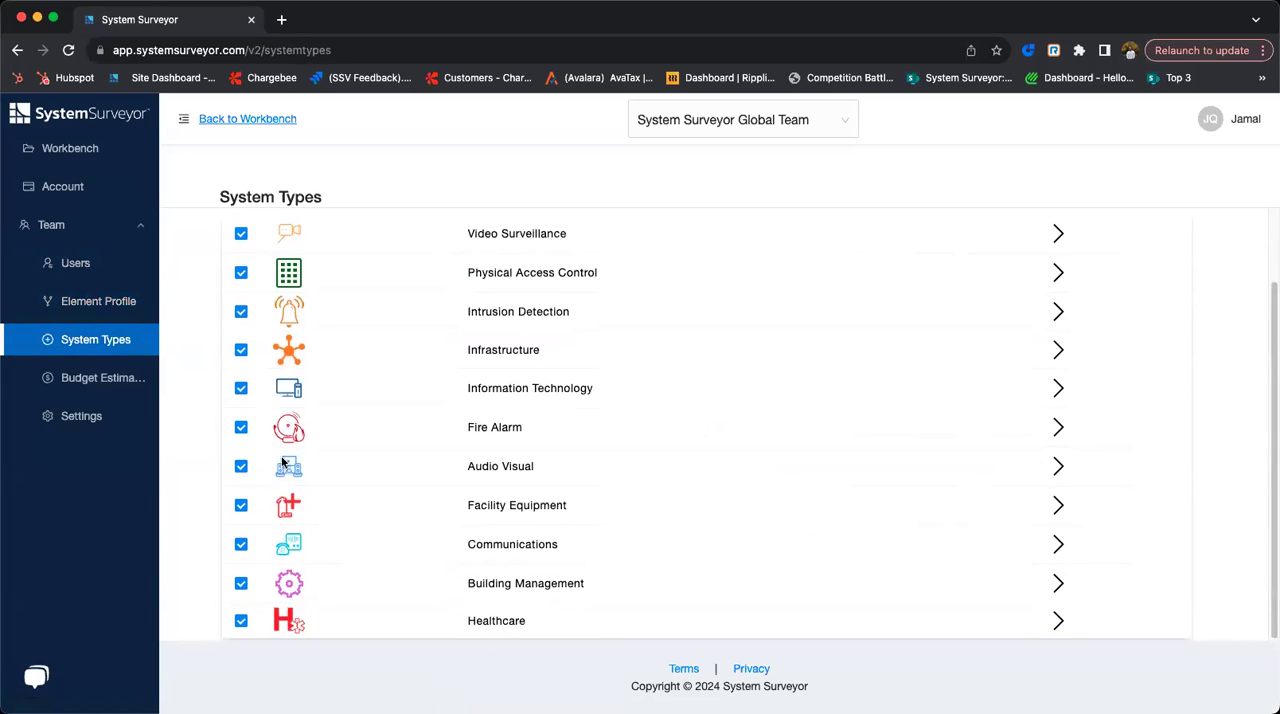
click(125, 376)
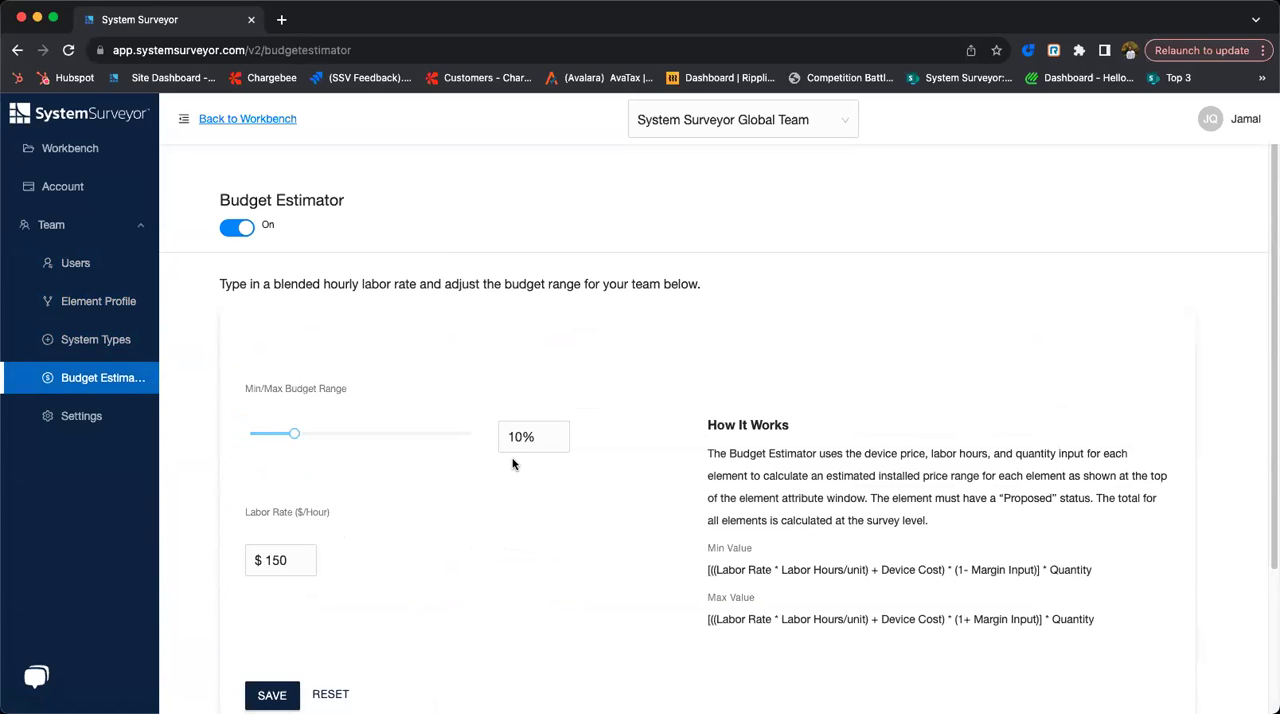
click(50, 422)
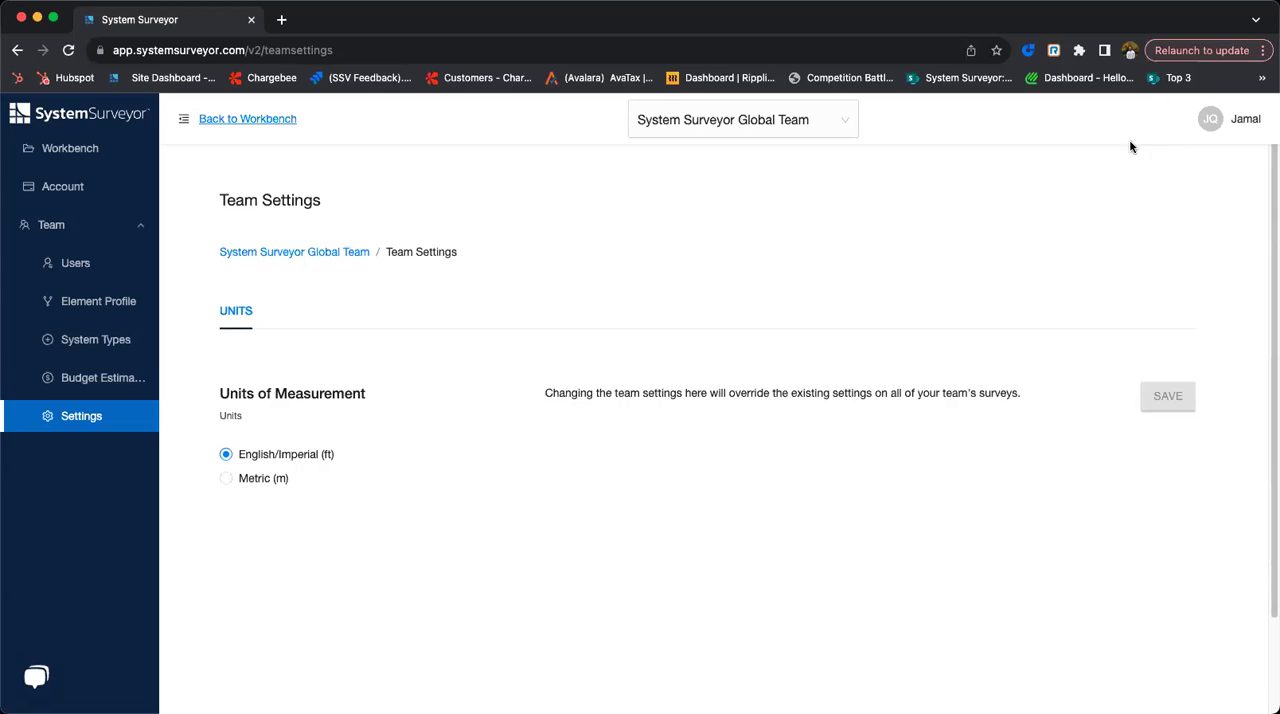
- View the personal email notification settings for comments and return to the workbench site list
click(1232, 123)
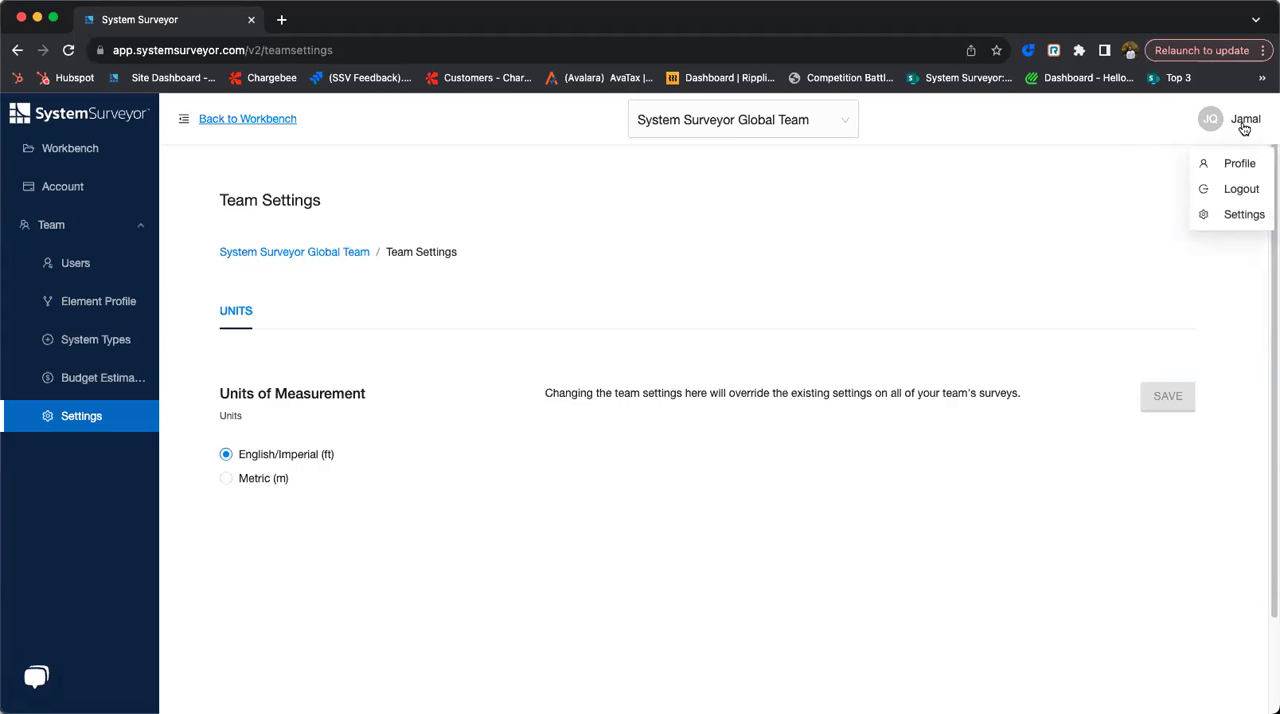
click(1245, 218)
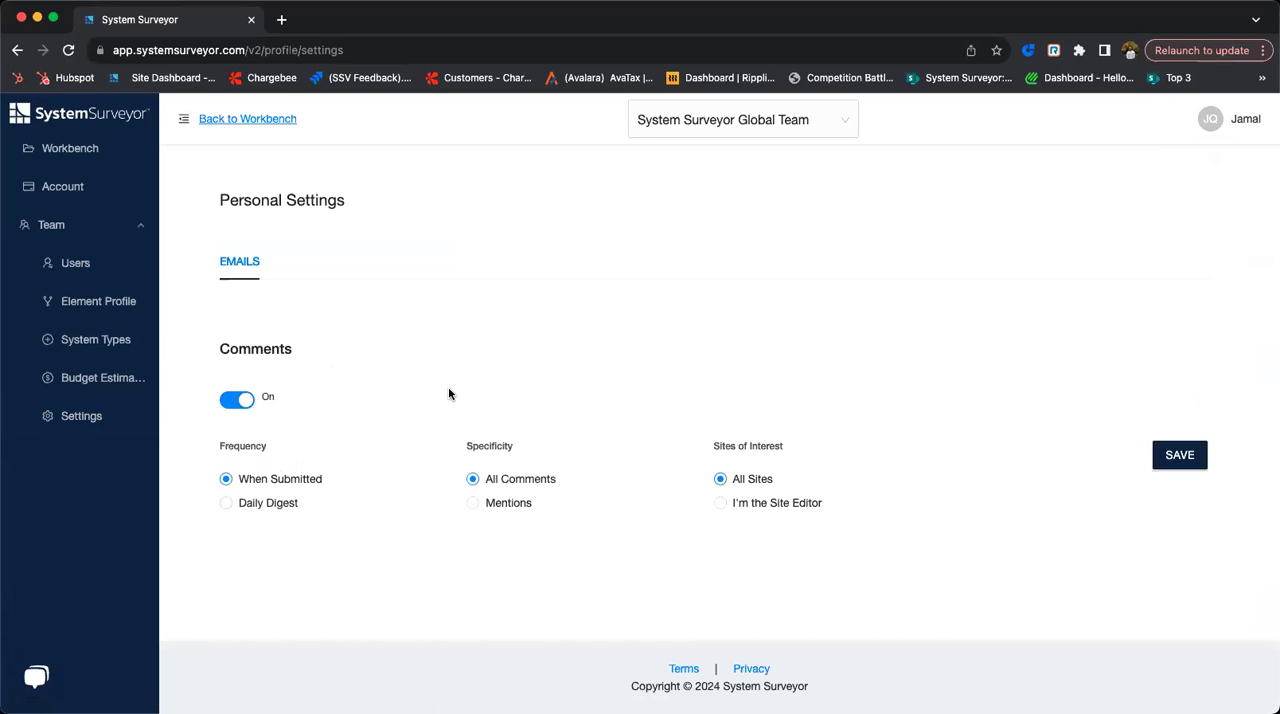
click(88, 148)
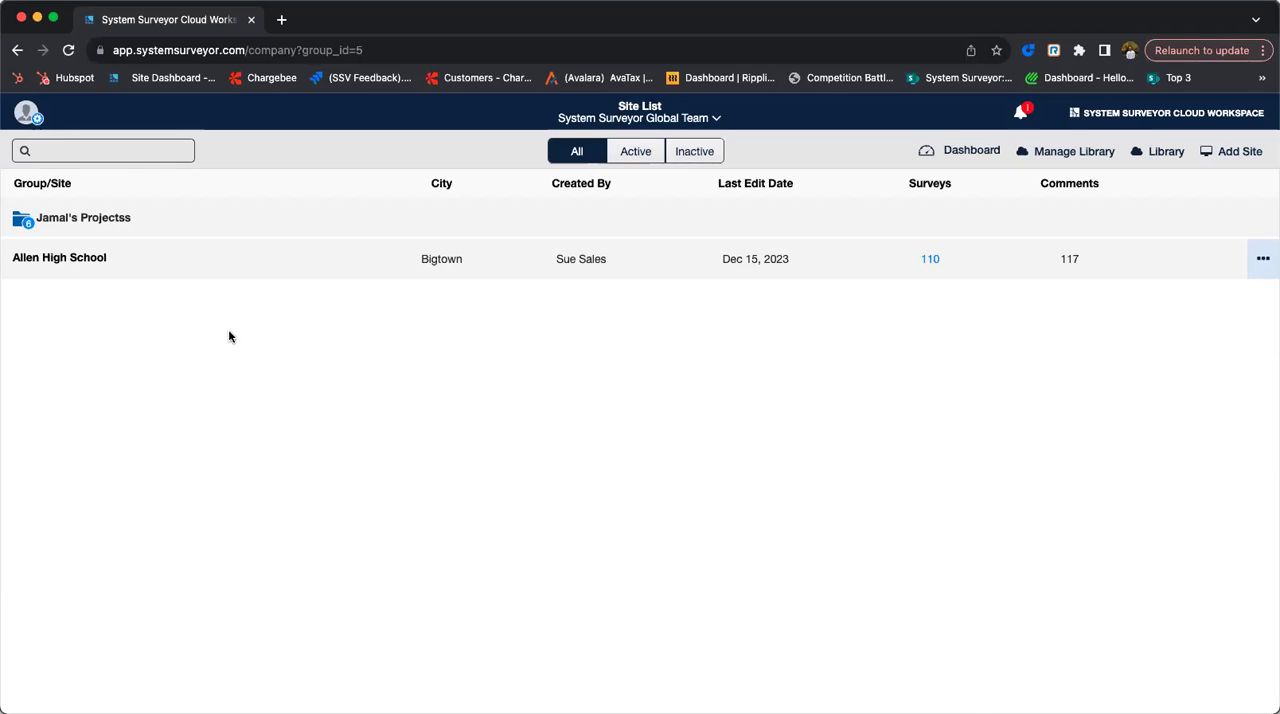
- Go back to the team's element profiles and open the Fixed Camera profiles under Video Surveillance
click(27, 113)
click(103, 288)
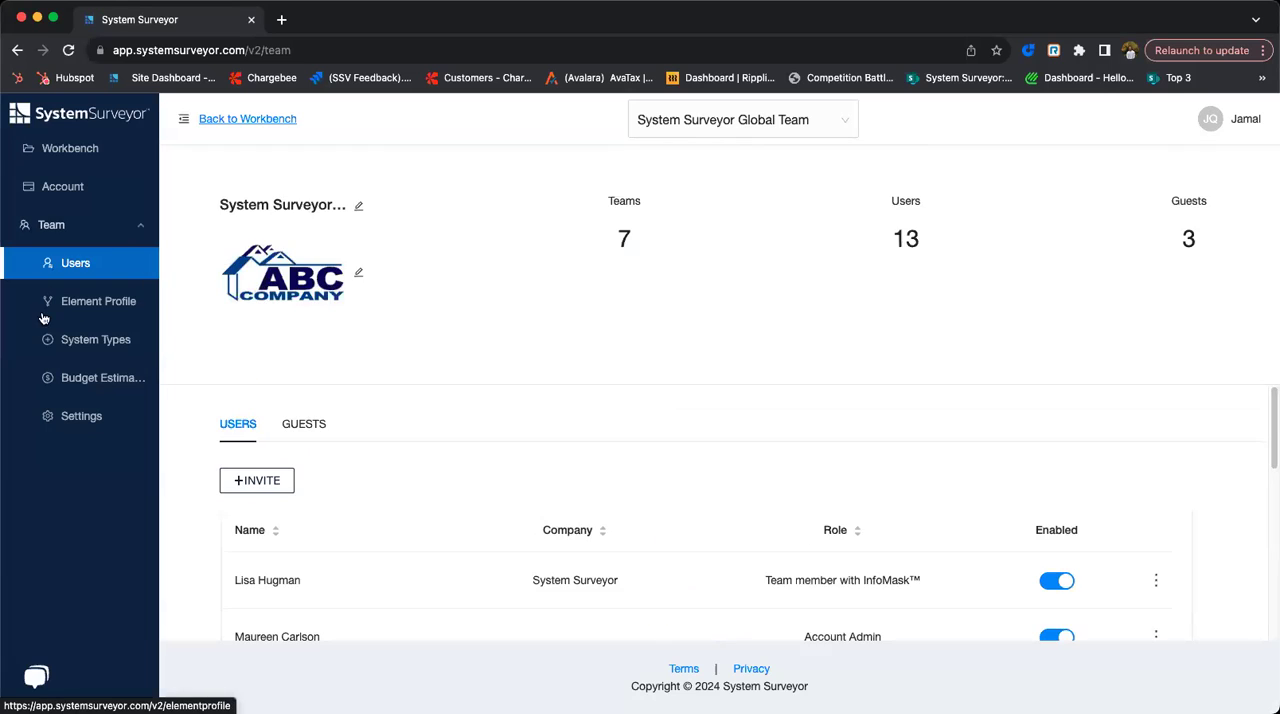
click(110, 310)
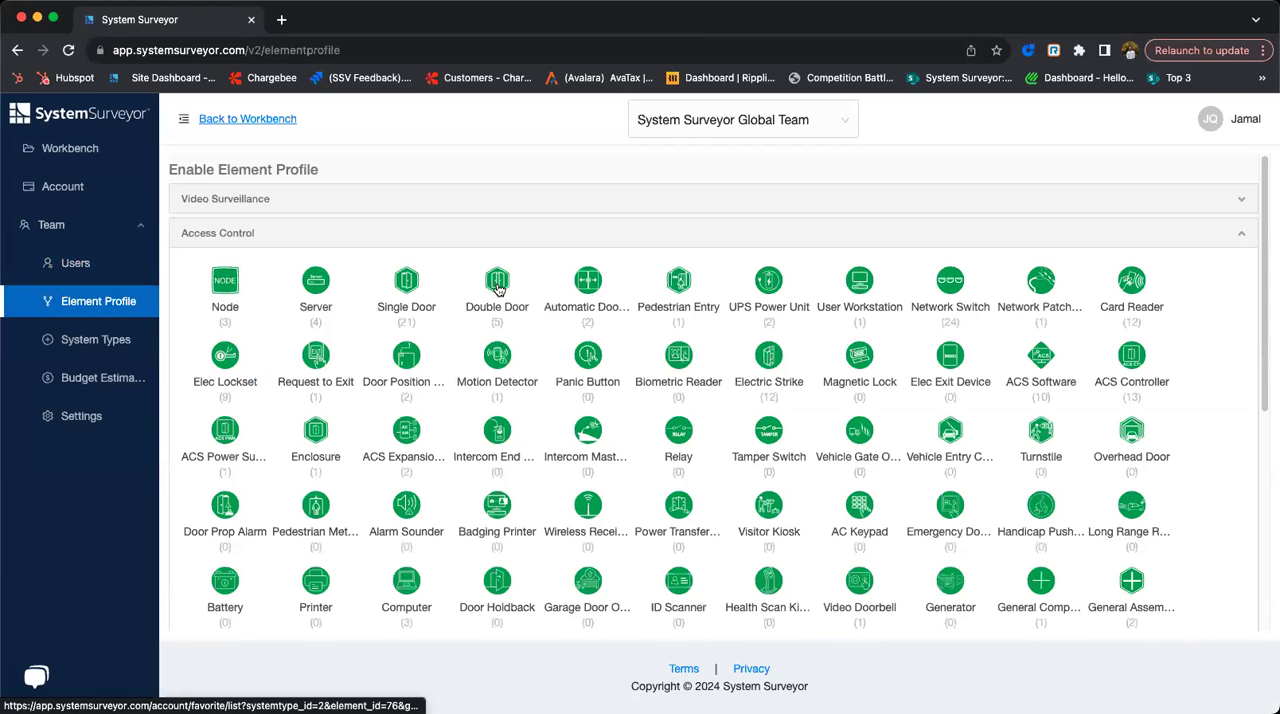
click(331, 198)
click(331, 256)
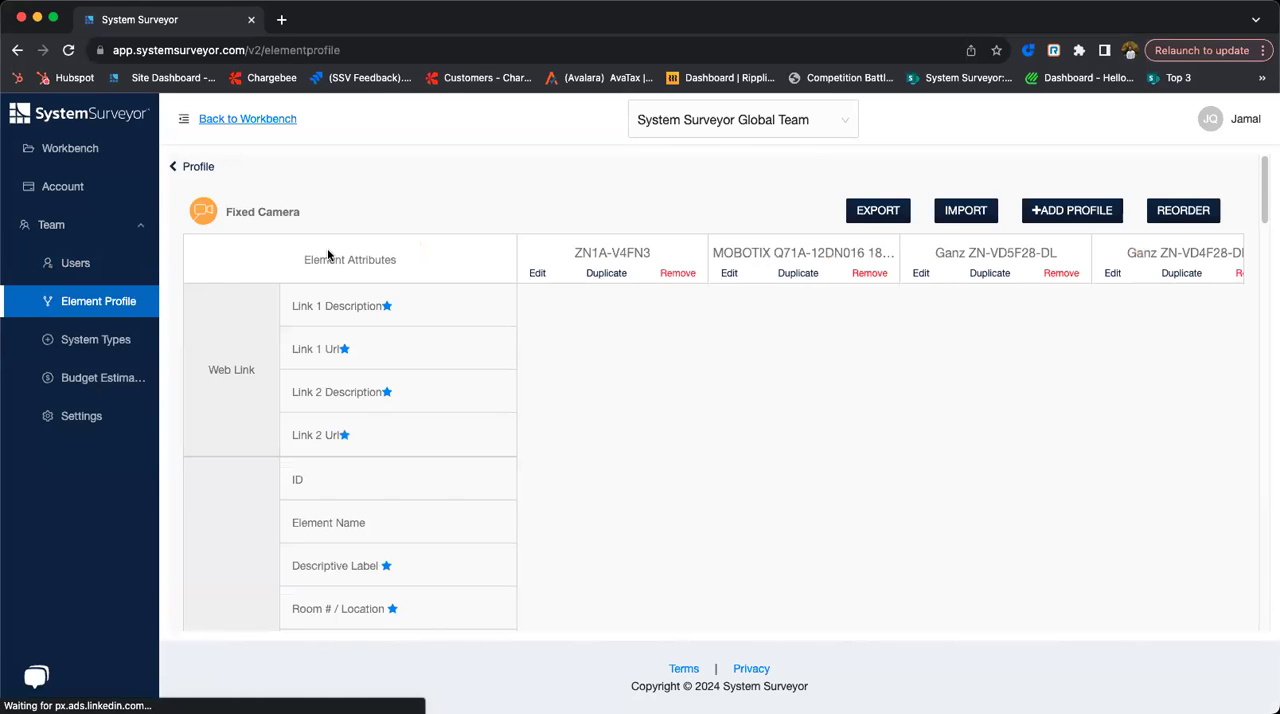
- Open a blank Fixed Camera profile form, look through its Name attributes and cancel without saving
click(1048, 212)
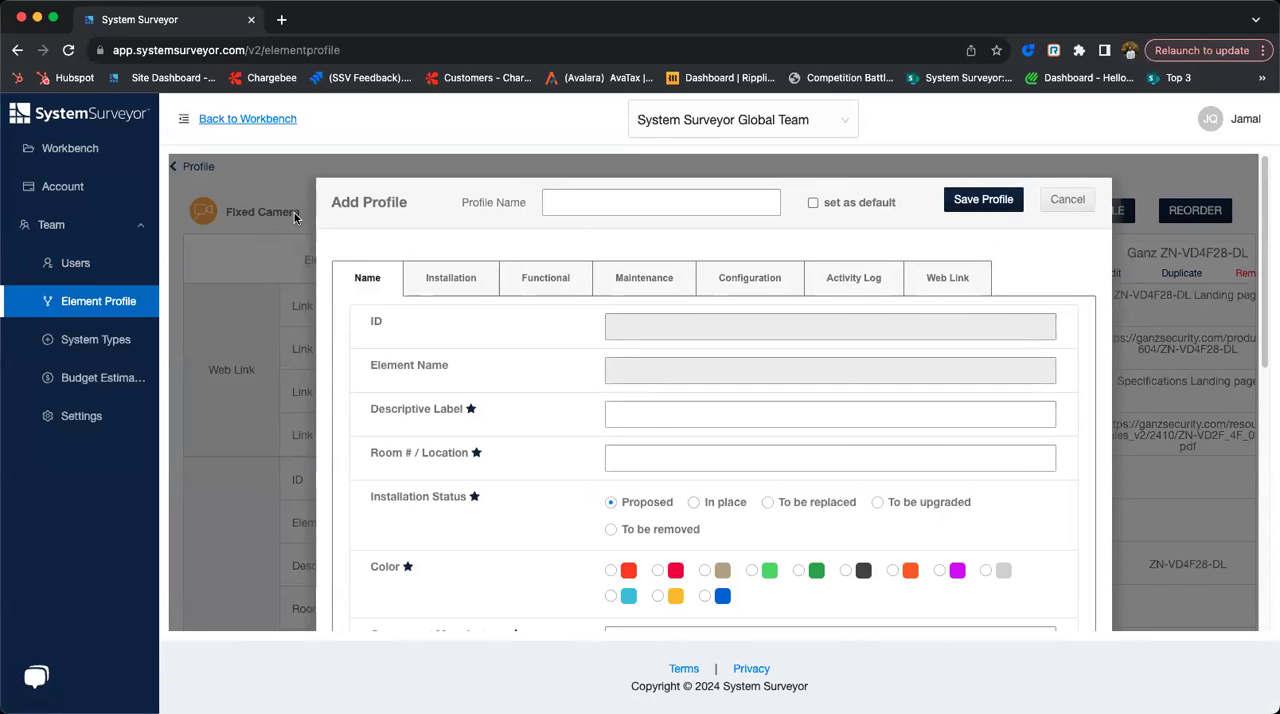
scroll(637, 398, down, 1)
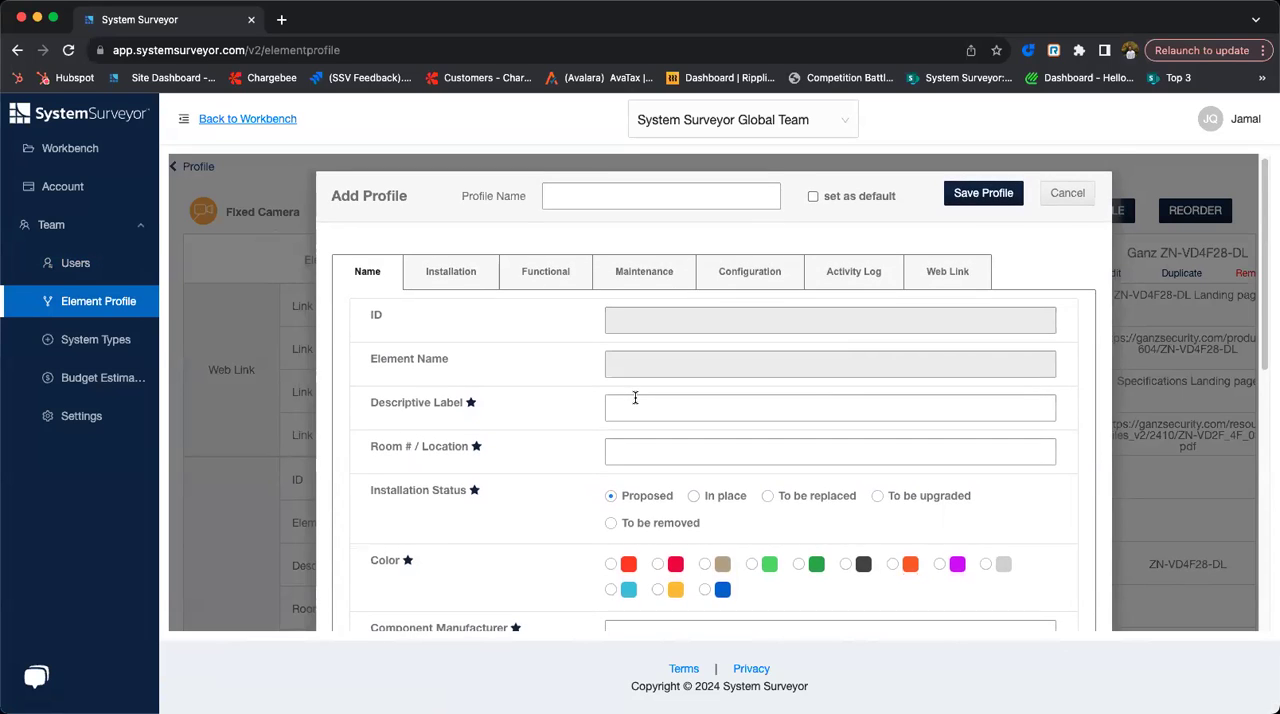
scroll(637, 400, down, 4)
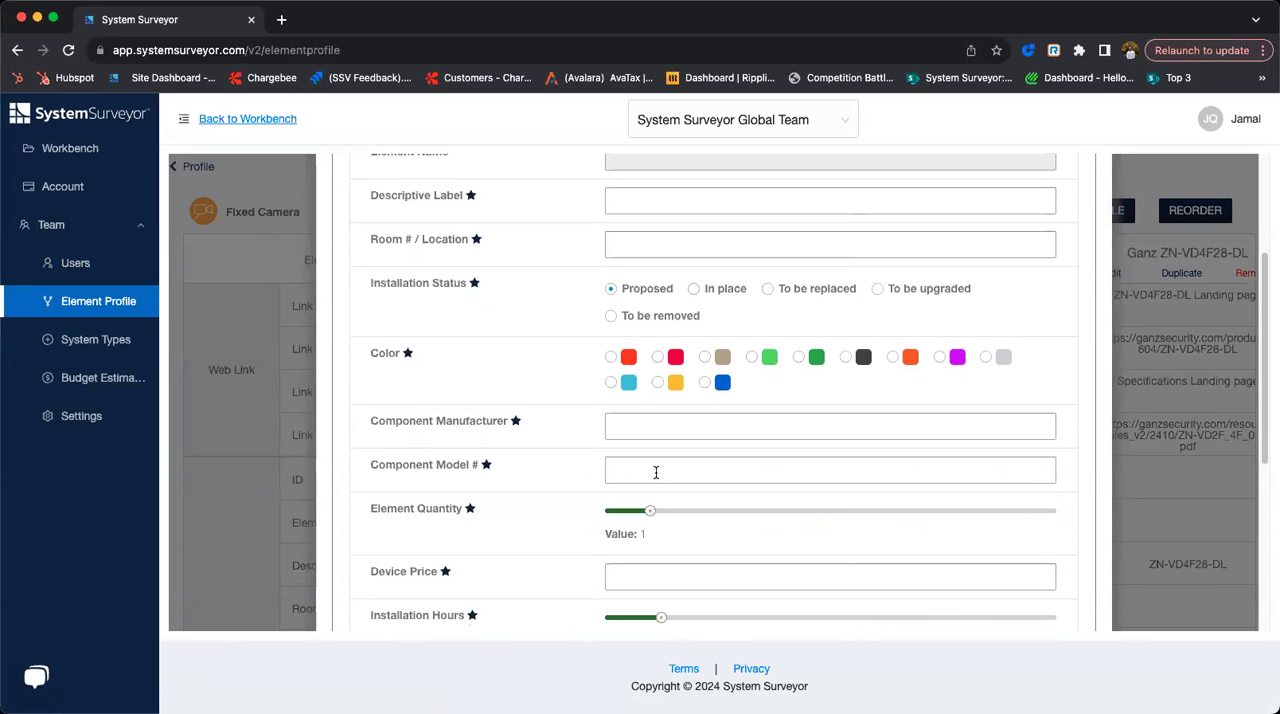
scroll(686, 437, up, 4)
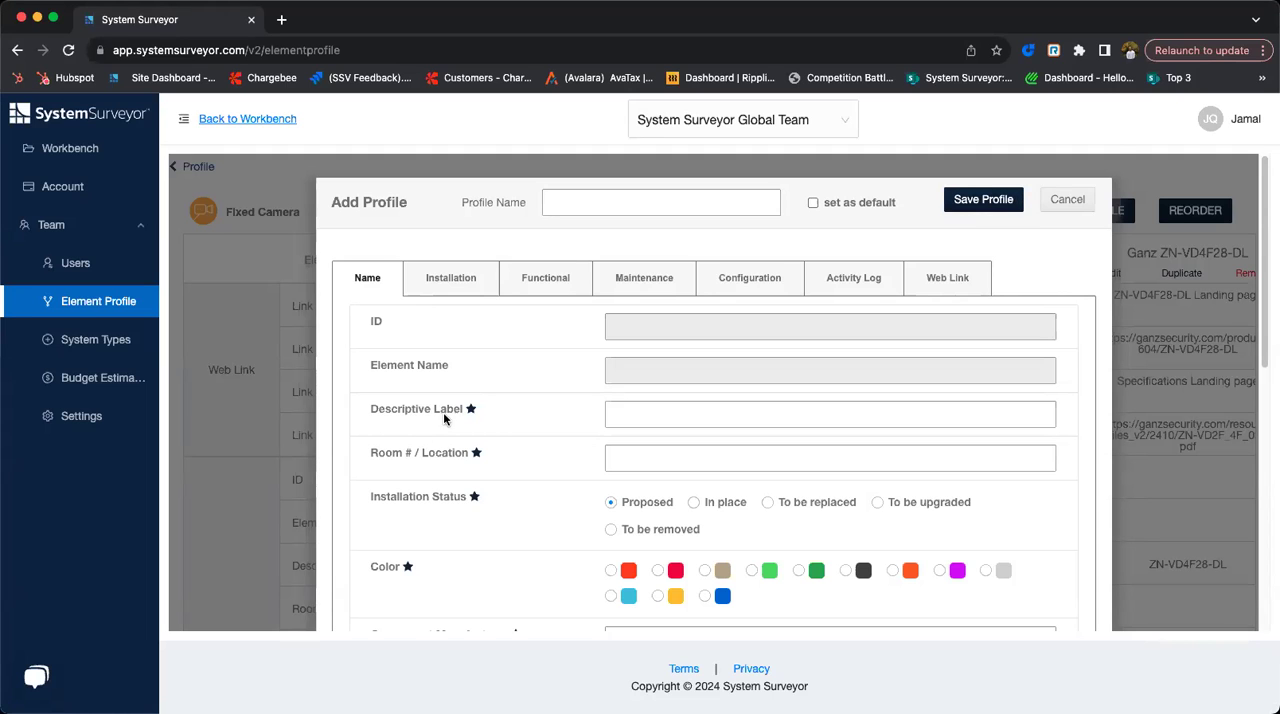
scroll(462, 418, down, 5)
scroll(467, 397, up, 5)
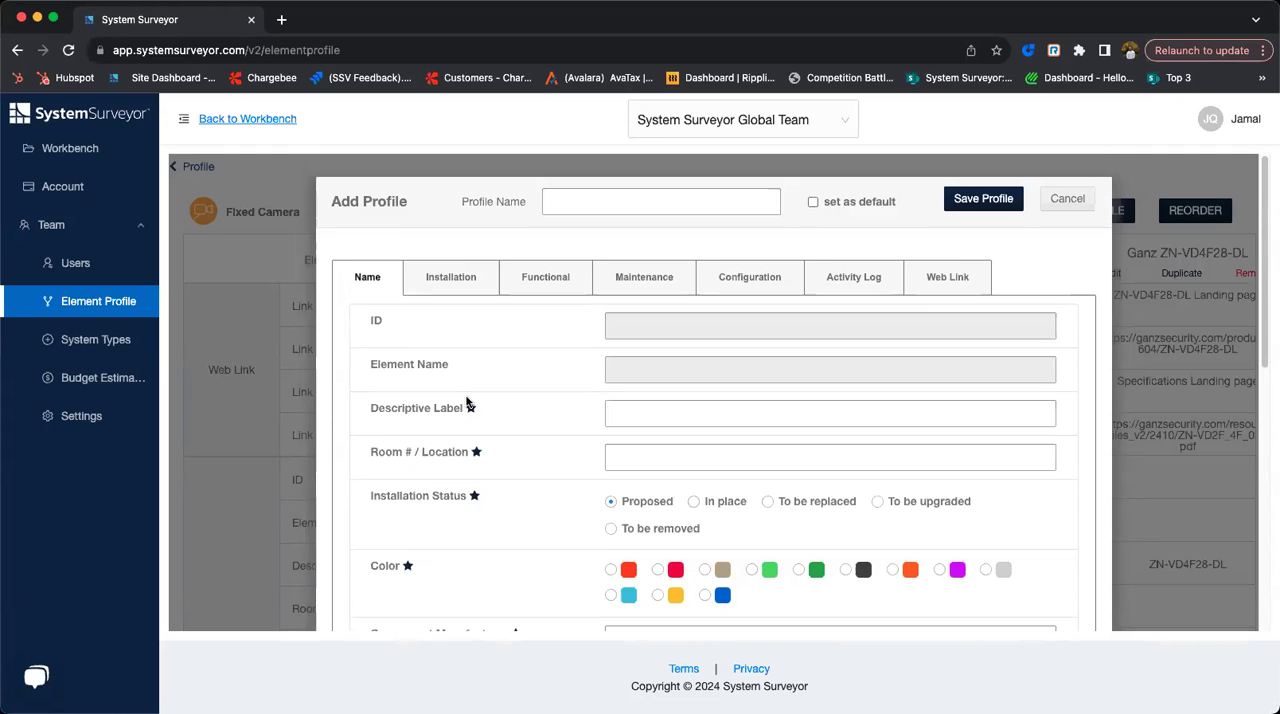
click(1050, 203)
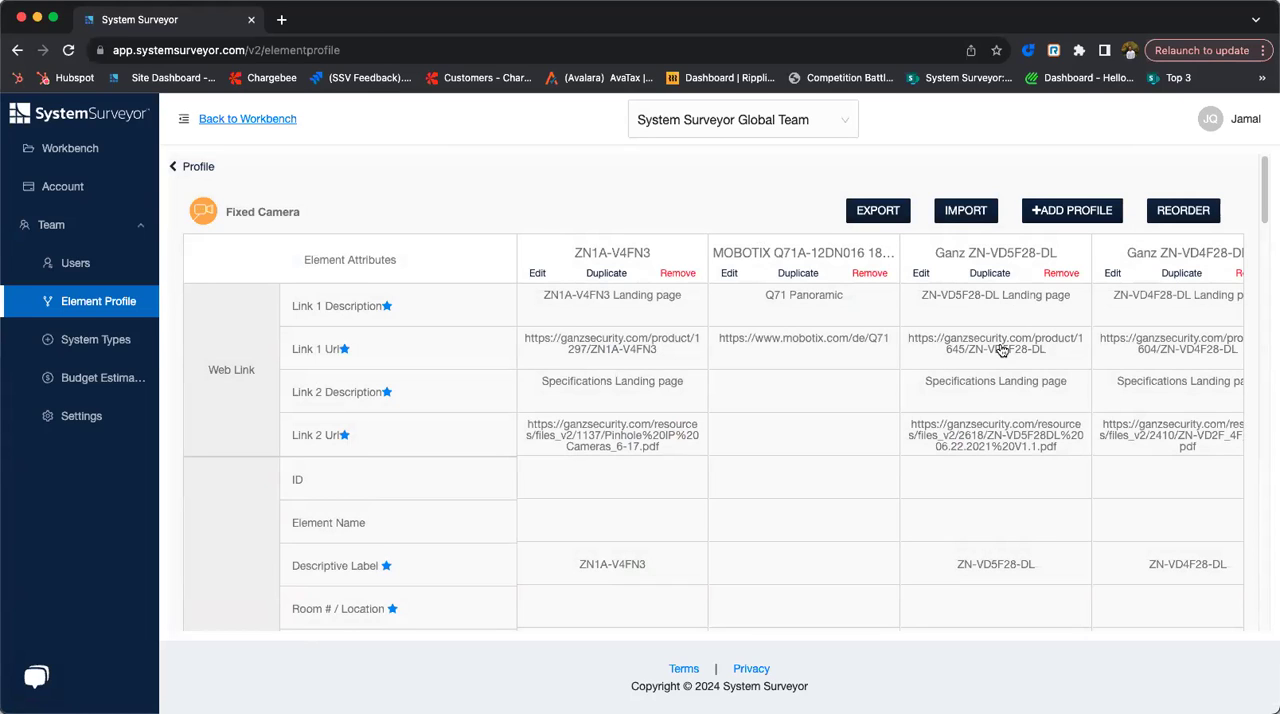
- Reopen the new Fixed Camera profile form to review the component, quantity, device price and installation hours fields, and cancel it
click(1085, 216)
scroll(691, 488, down, 3)
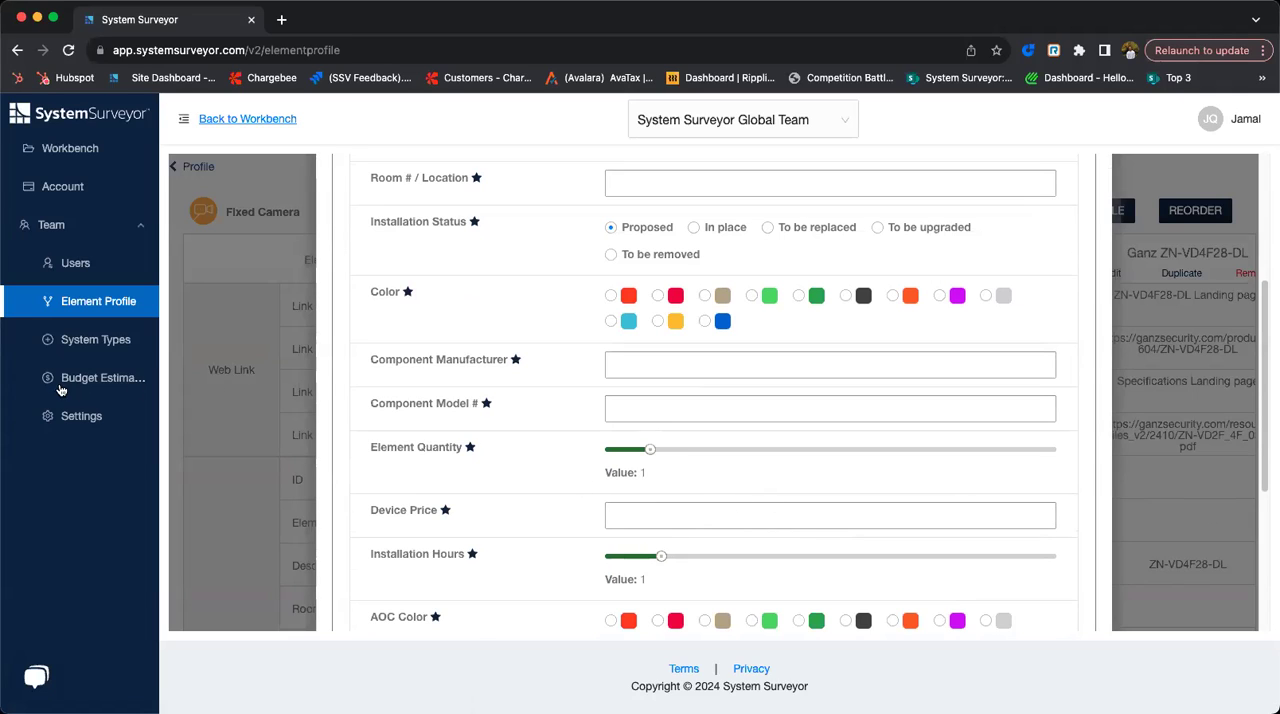
scroll(1080, 206, up, 4)
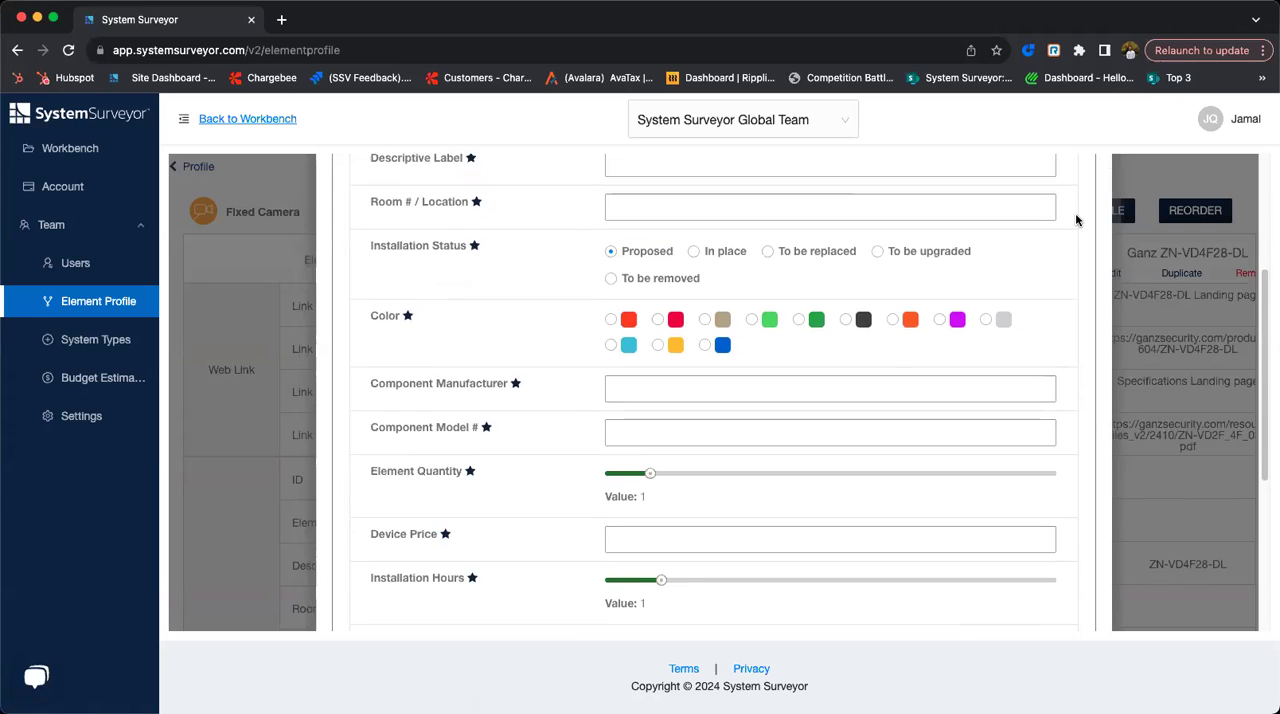
scroll(1075, 219, up, 2)
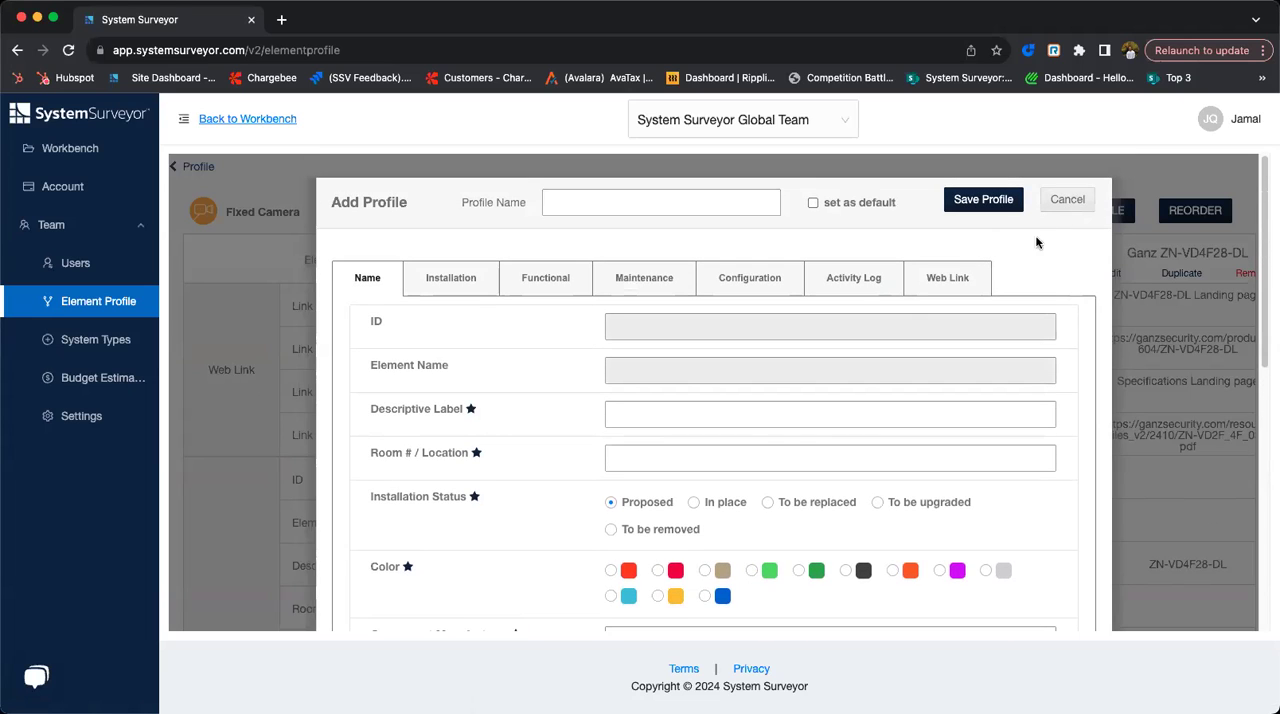
scroll(969, 455, down, 5)
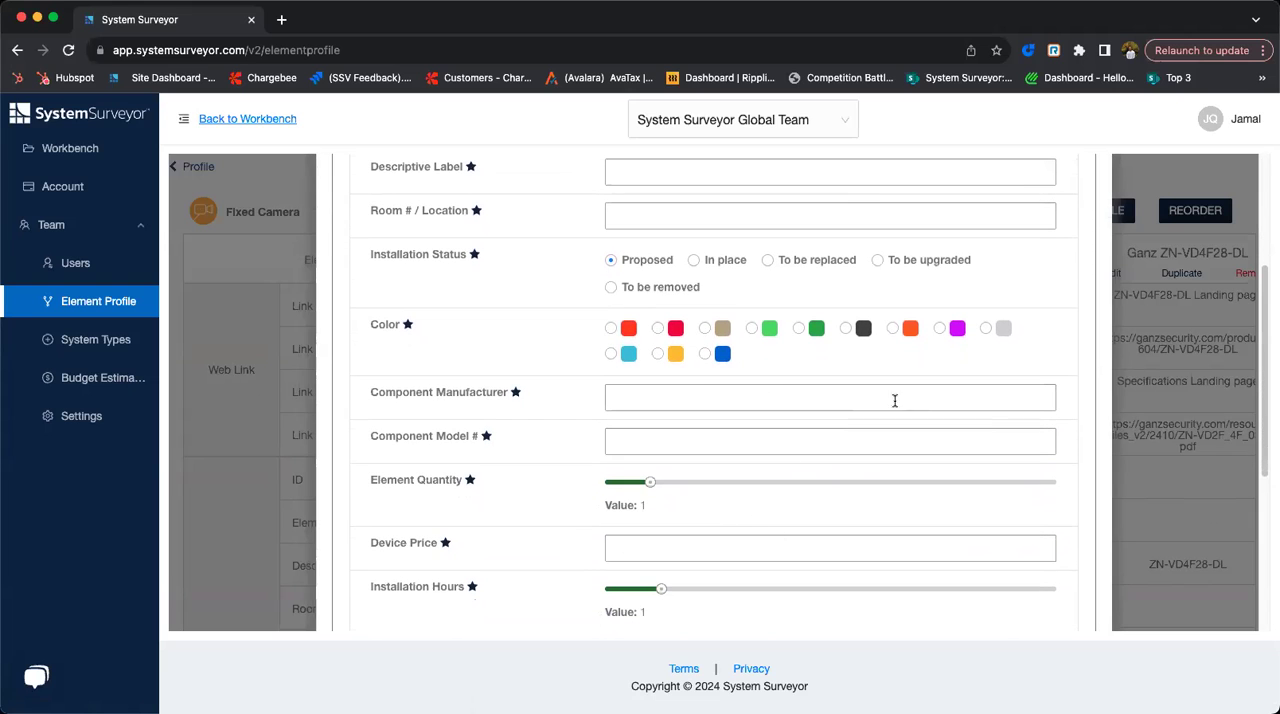
scroll(1041, 319, up, 3)
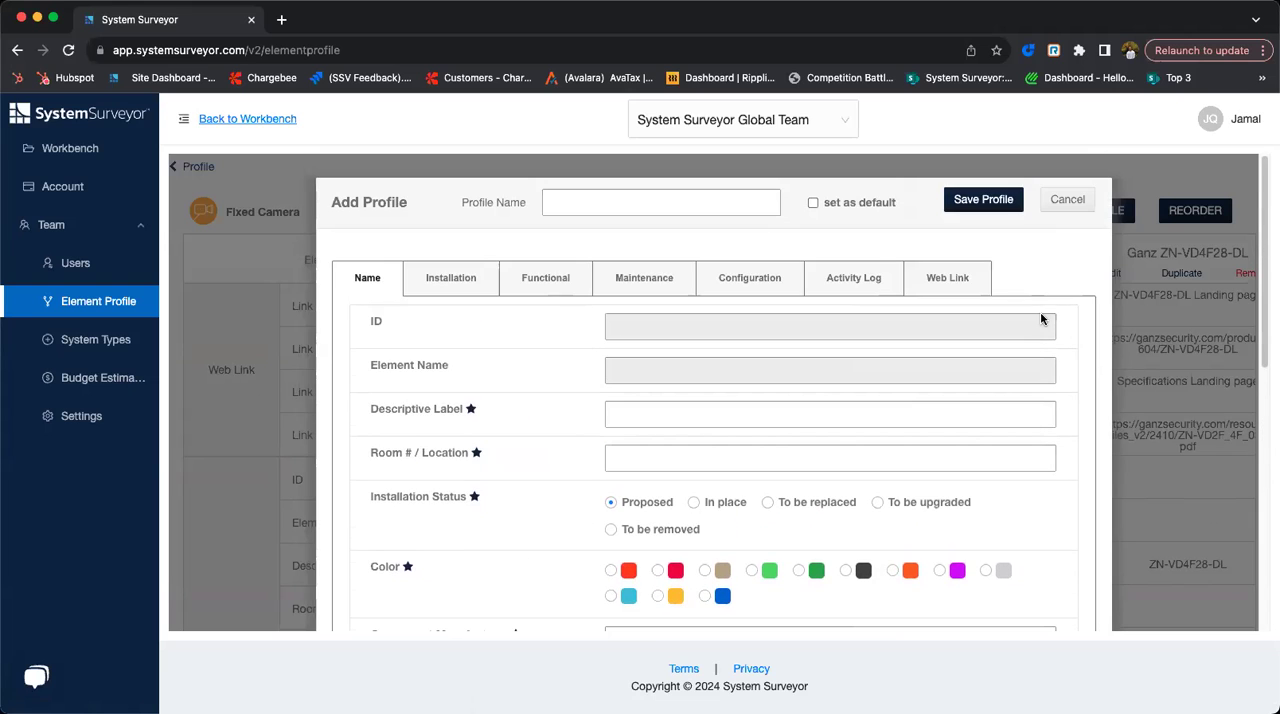
click(1068, 203)
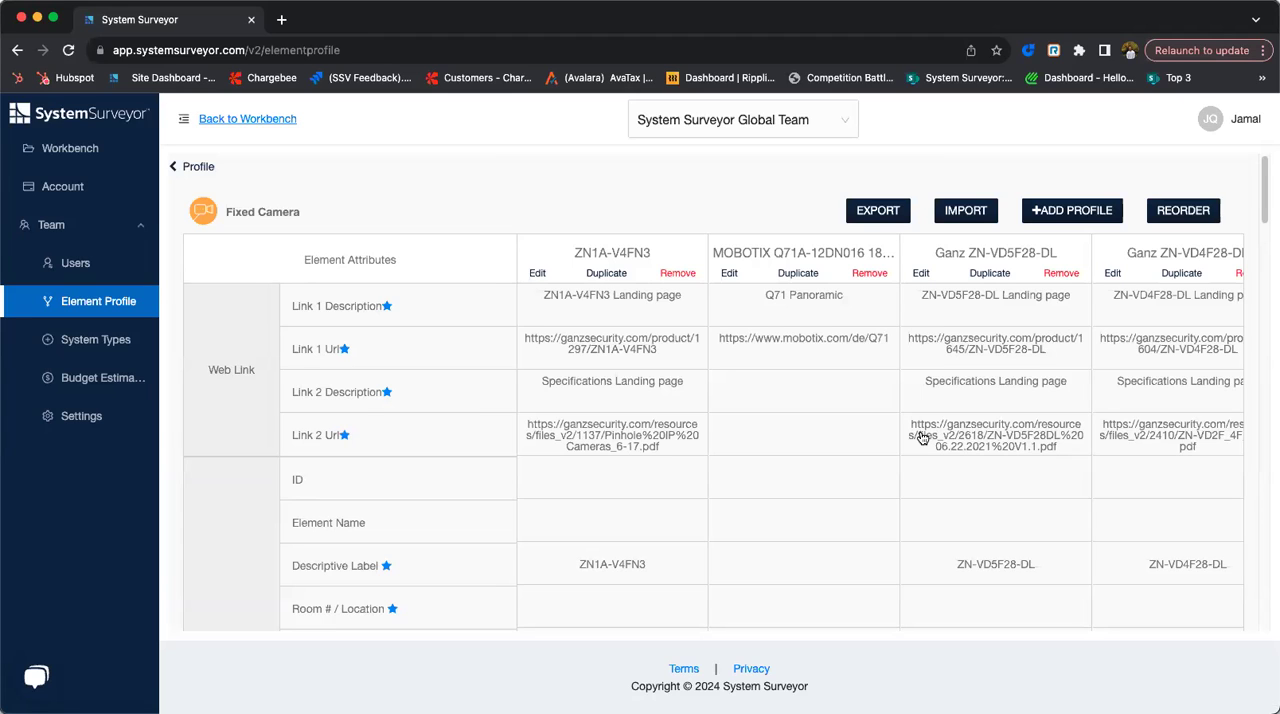
- Return to the workbench site list, expand the projects folder and open the New User Webinar site
click(72, 148)
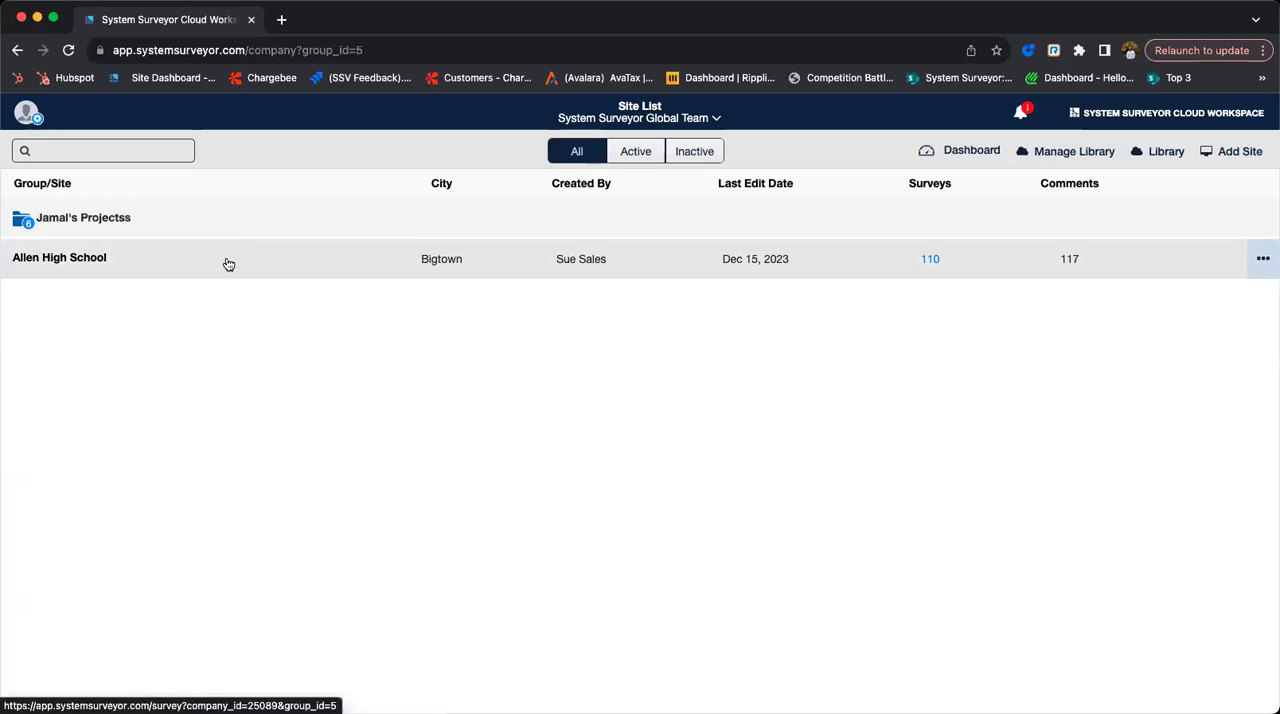
click(126, 223)
click(126, 297)
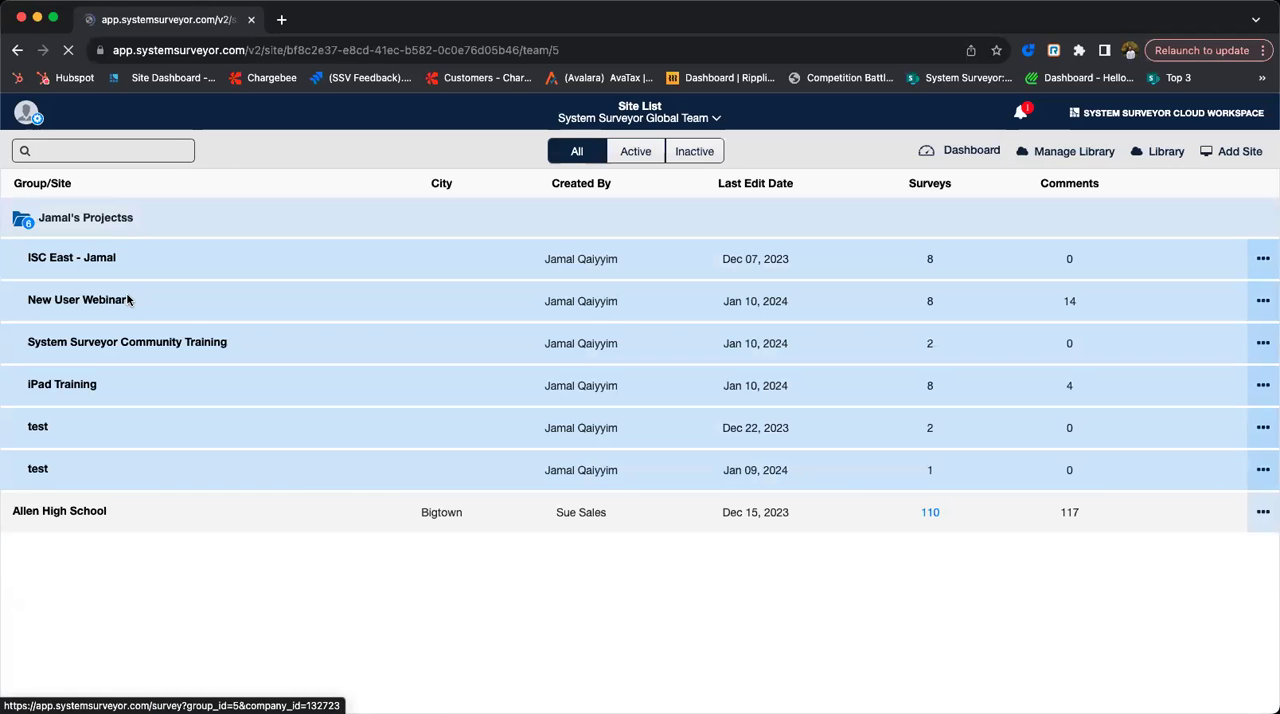
scroll(655, 415, down, 3)
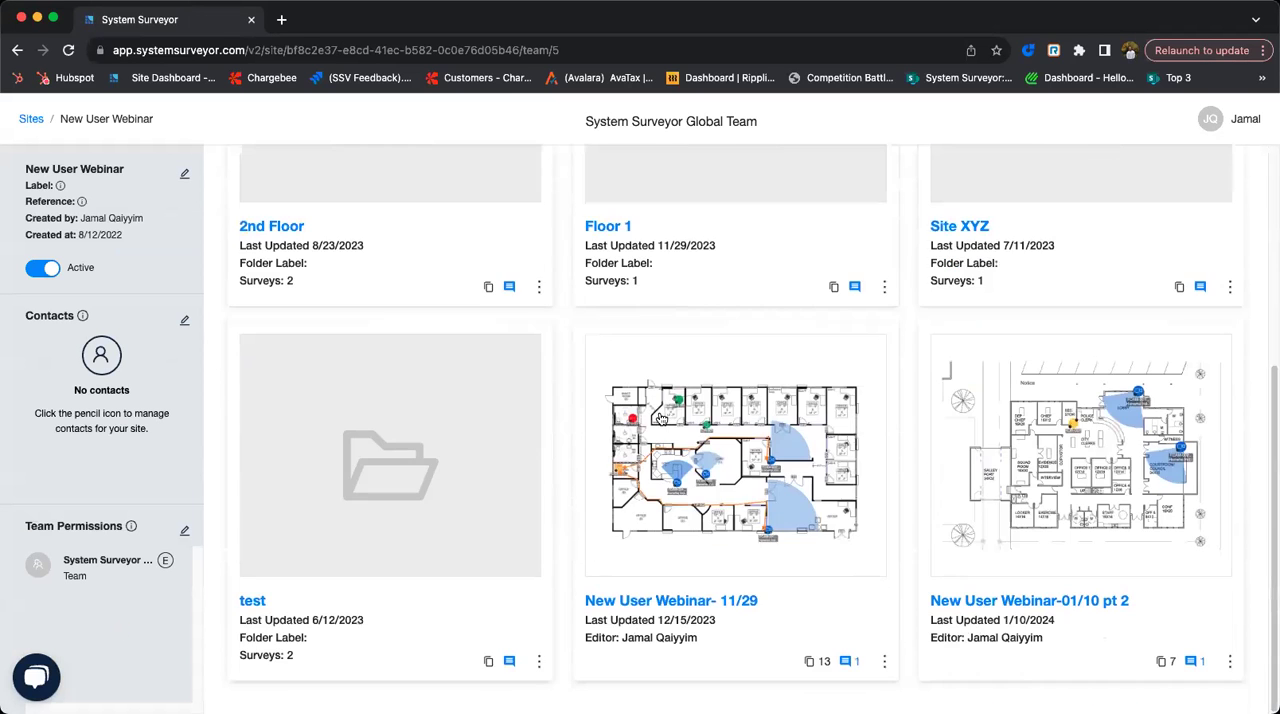
- Look at the New User Webinar-01/10 pt 2 survey, return to the site dashboard and open the New User Webinar- 11/29 survey
click(995, 598)
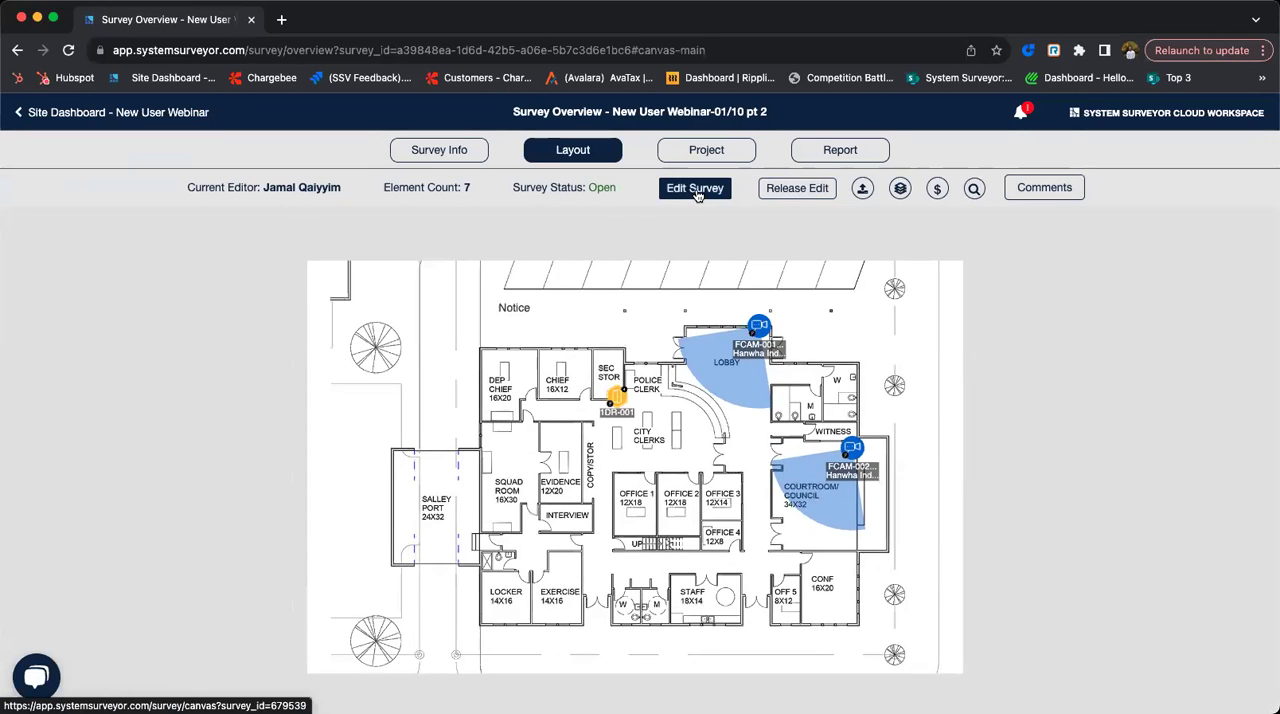
click(190, 113)
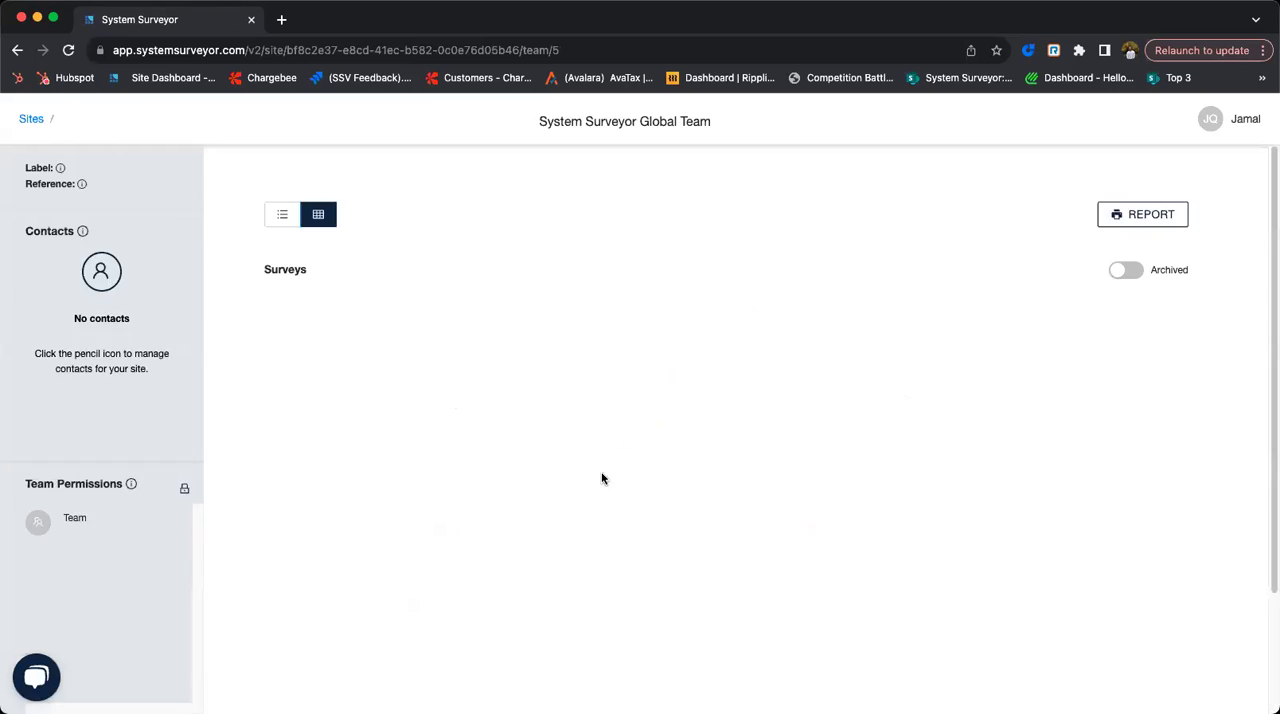
scroll(615, 620, down, 5)
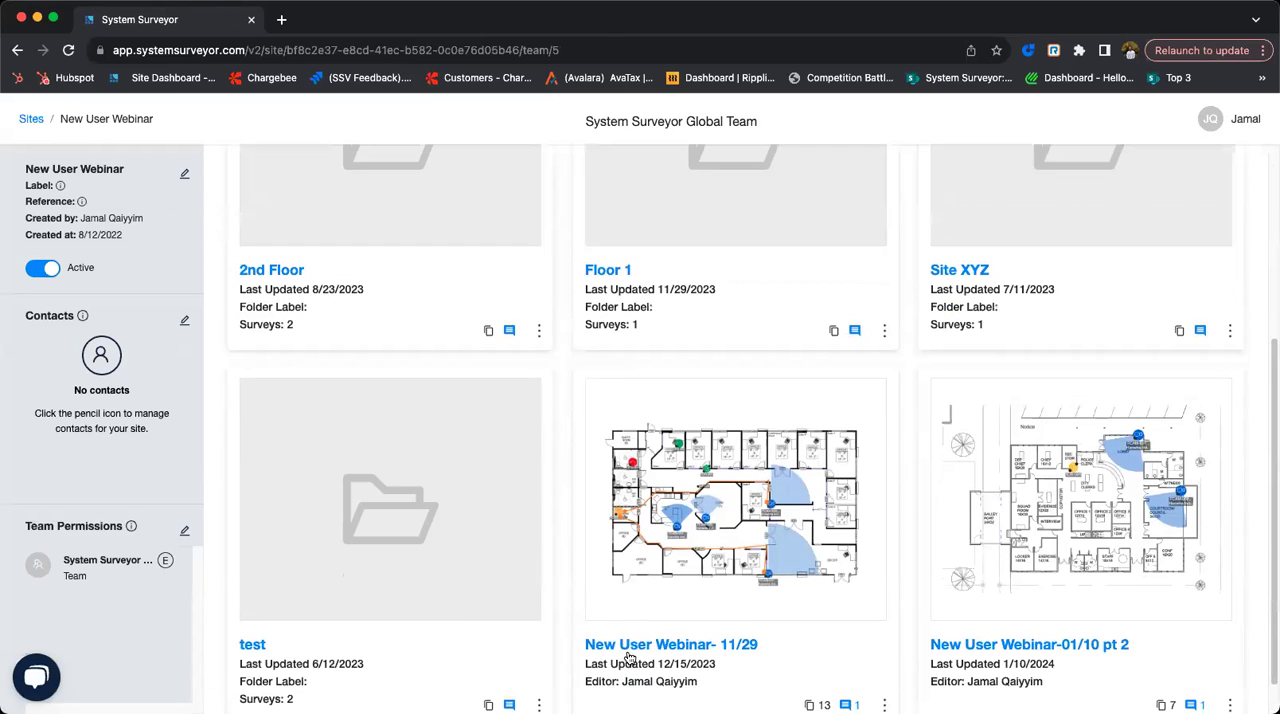
click(630, 657)
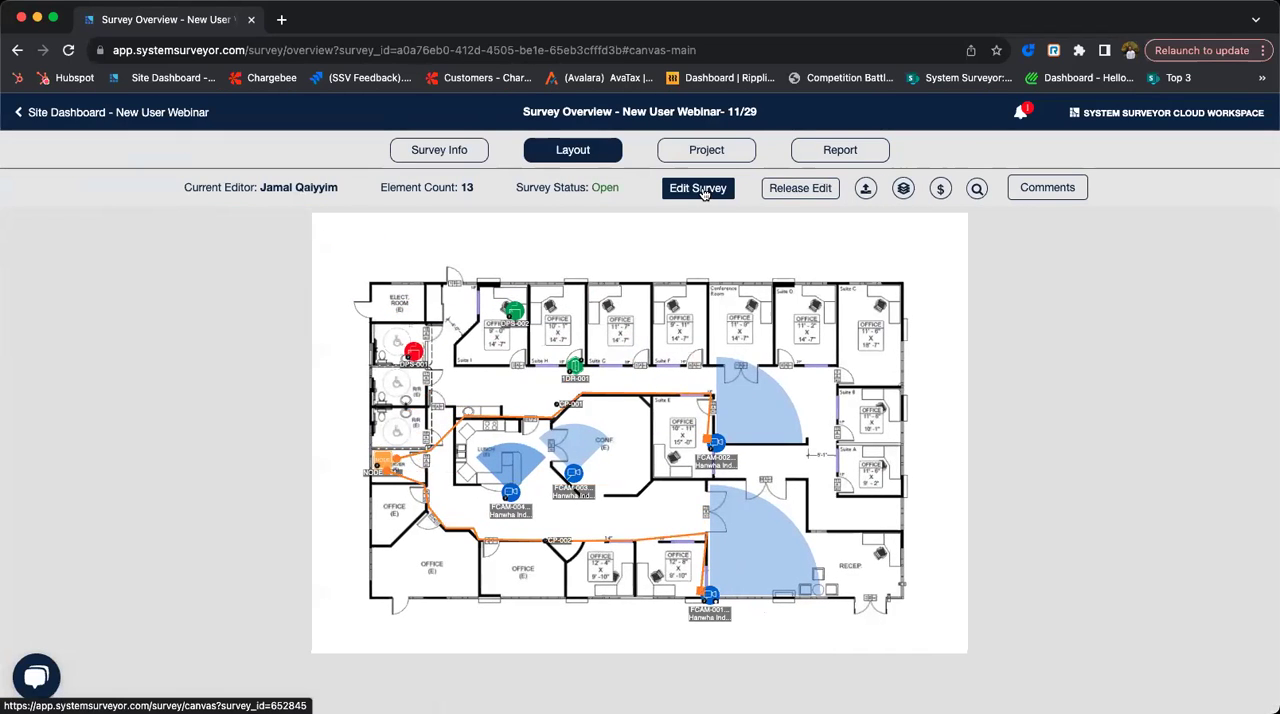
- Review the functional and installation attributes of cable path CP-001 on the layout and close its details
click(576, 403)
click(450, 436)
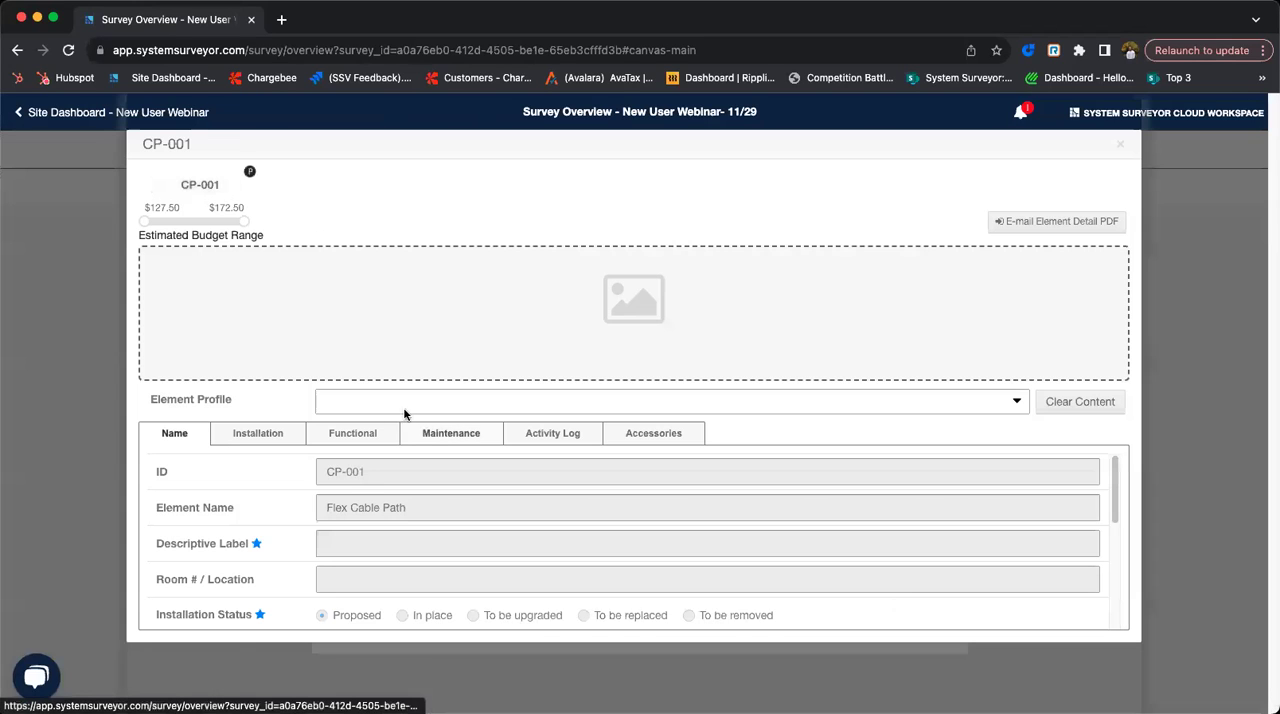
click(345, 437)
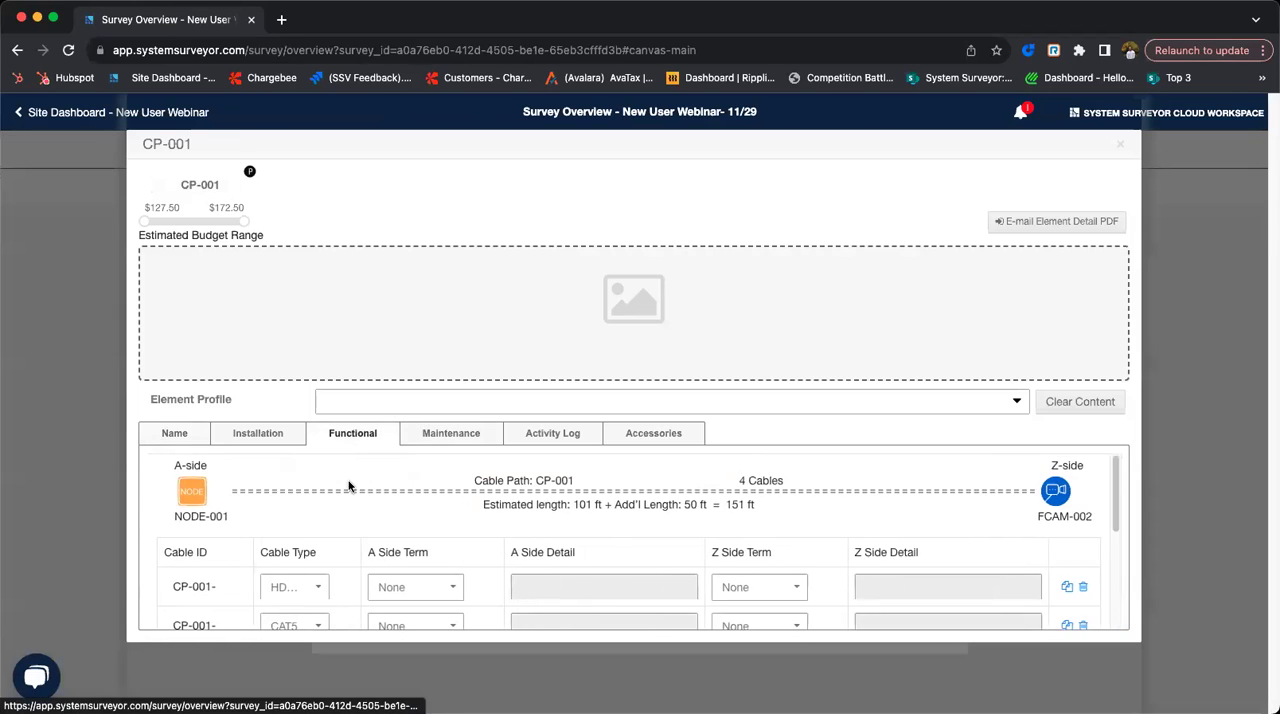
scroll(350, 488, down, 5)
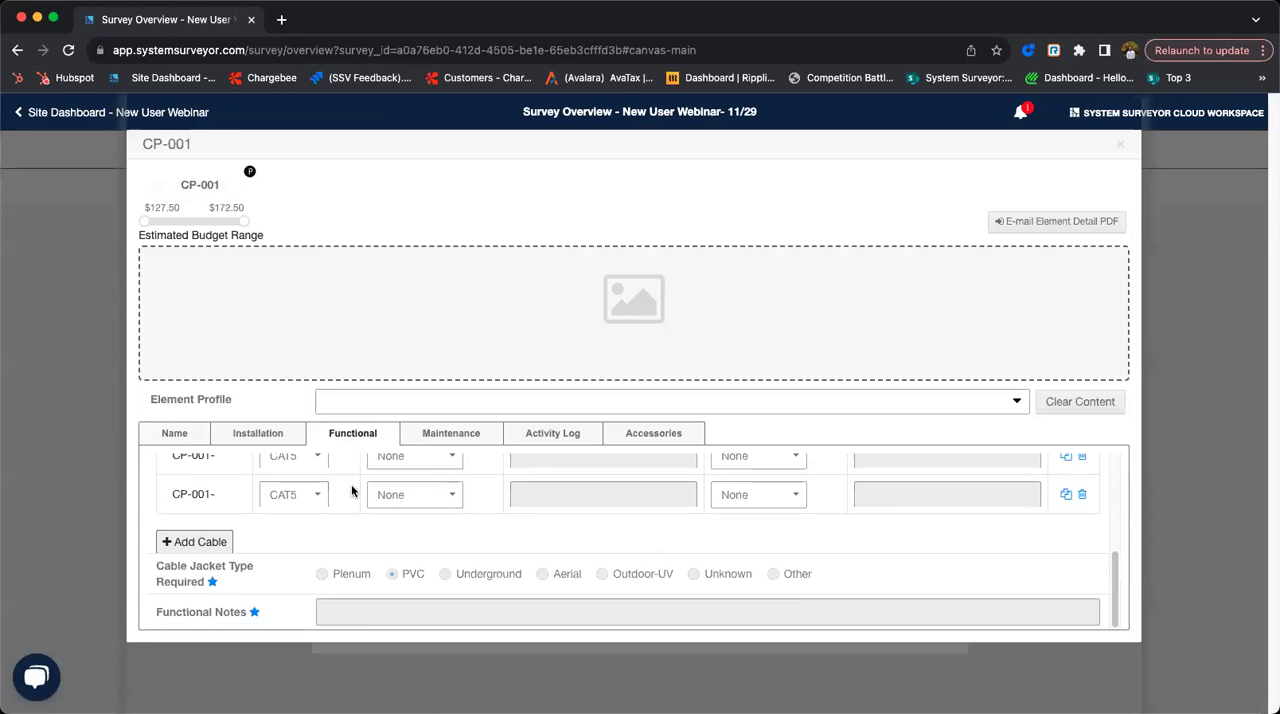
click(276, 442)
scroll(386, 594, down, 5)
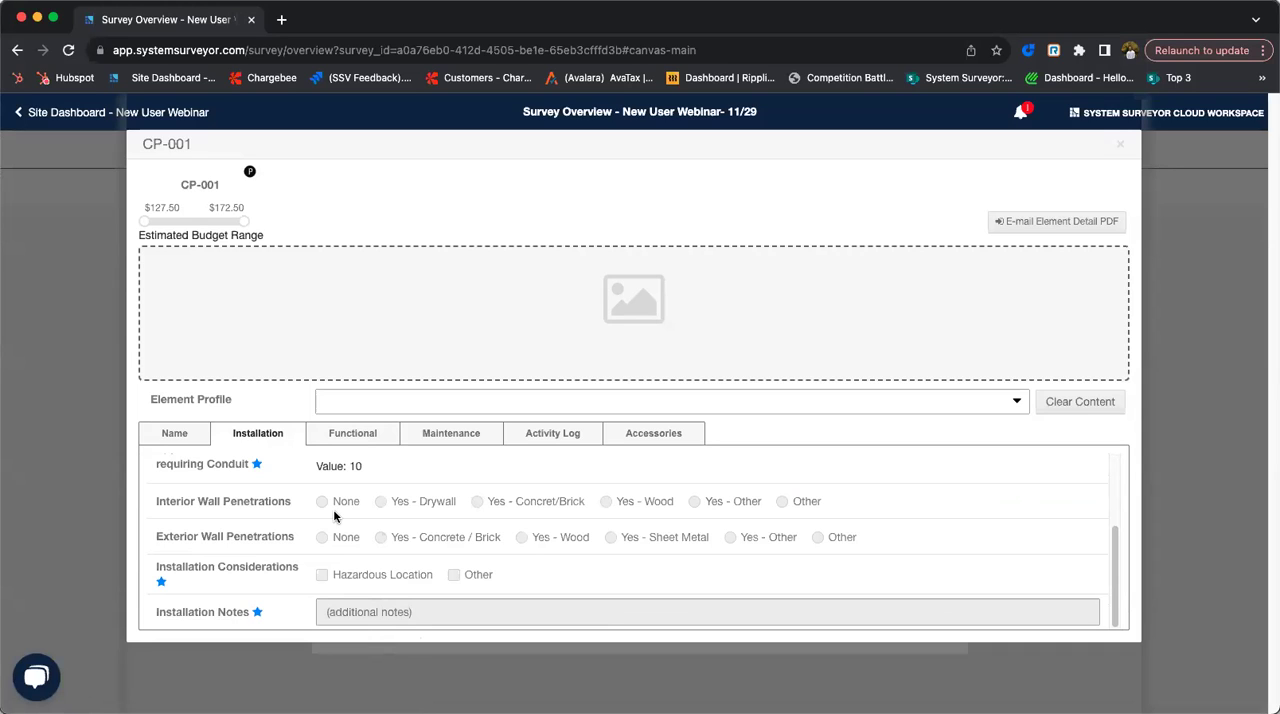
click(1121, 147)
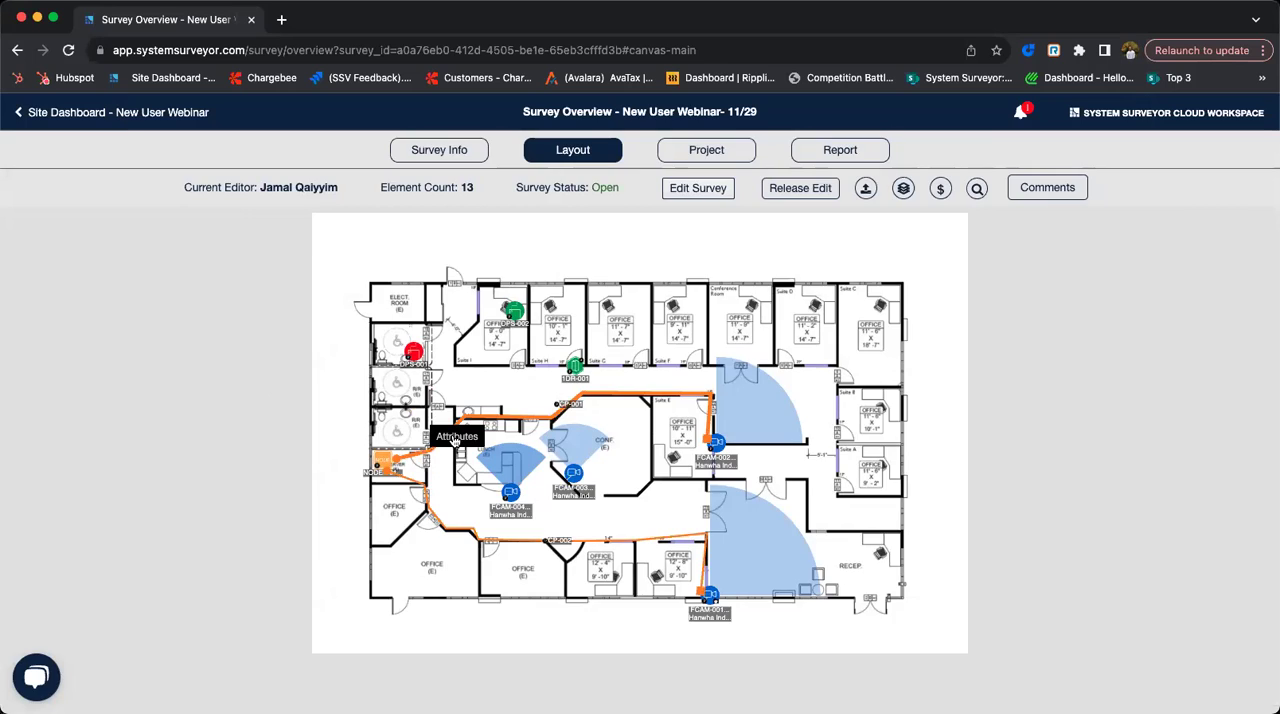
- Recheck cable path CP-001's installation attributes, including additional length, conduit percentage and wall penetrations, and close them
click(463, 432)
click(268, 435)
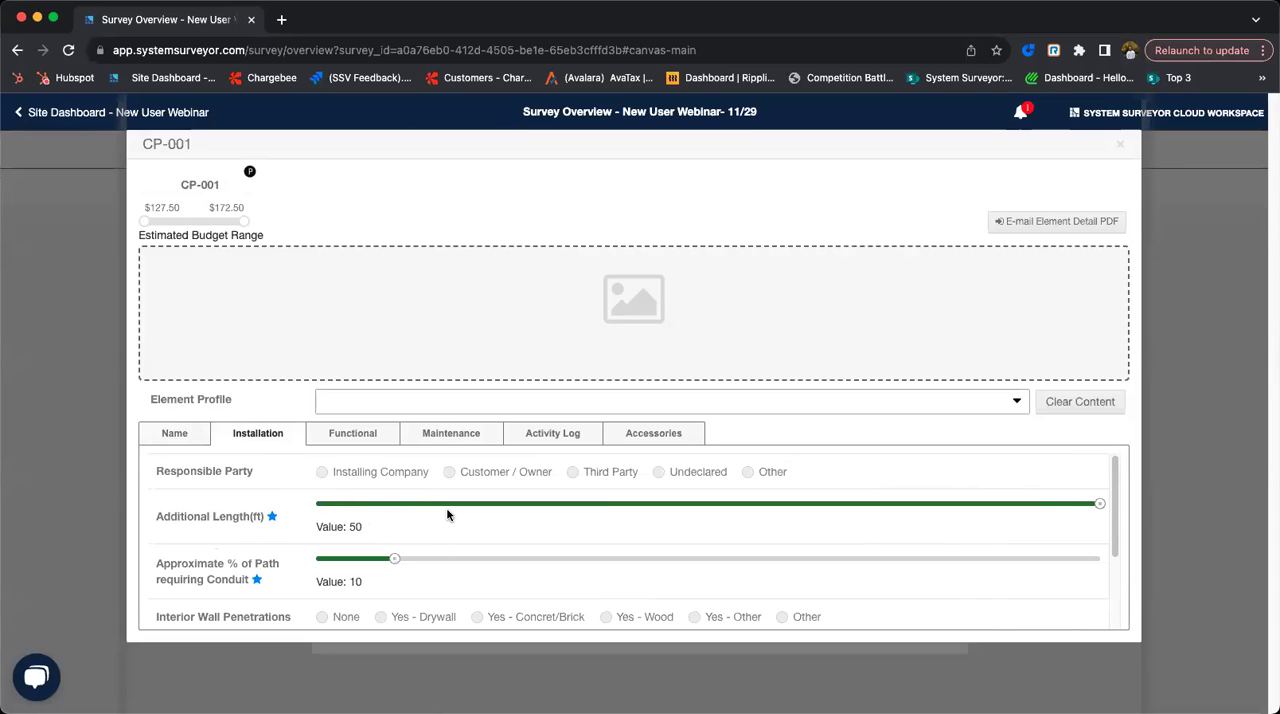
scroll(446, 507, down, 3)
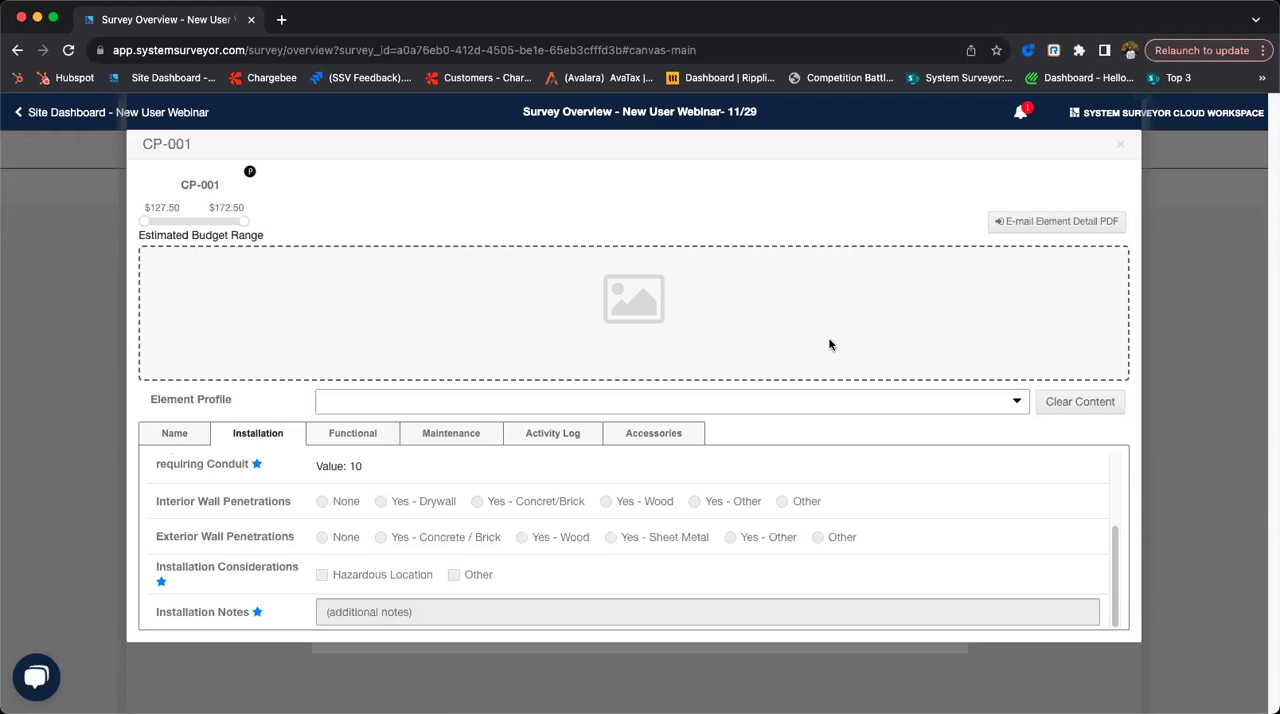
click(1122, 144)
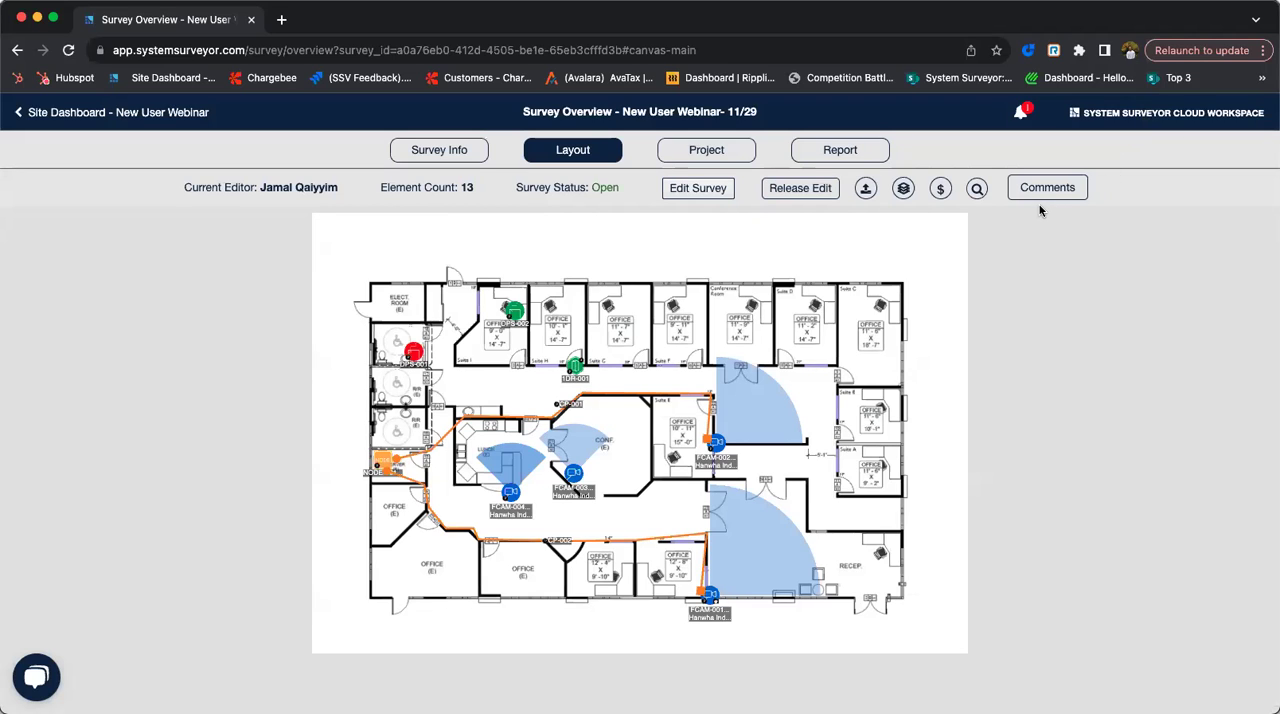
- View the classic report export options for the New User Webinar- 11/29 survey and its data export and sharing options
click(850, 156)
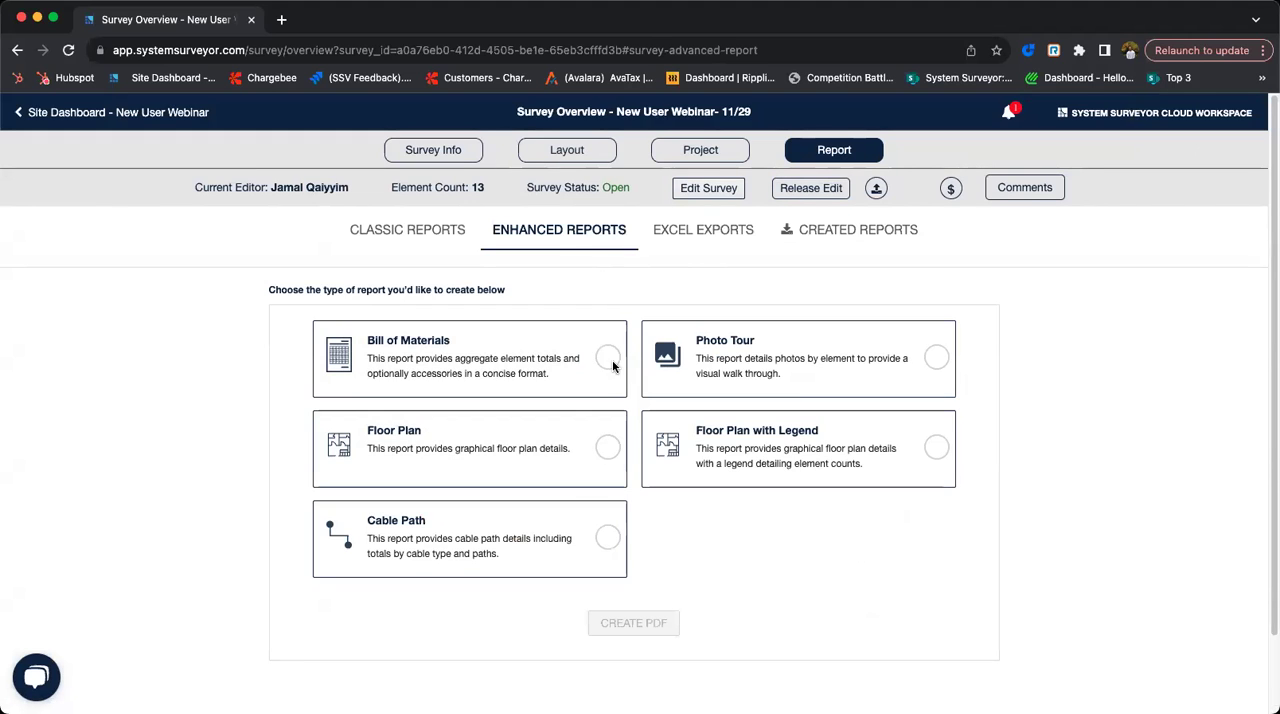
click(407, 232)
click(104, 494)
scroll(640, 500, down, 2)
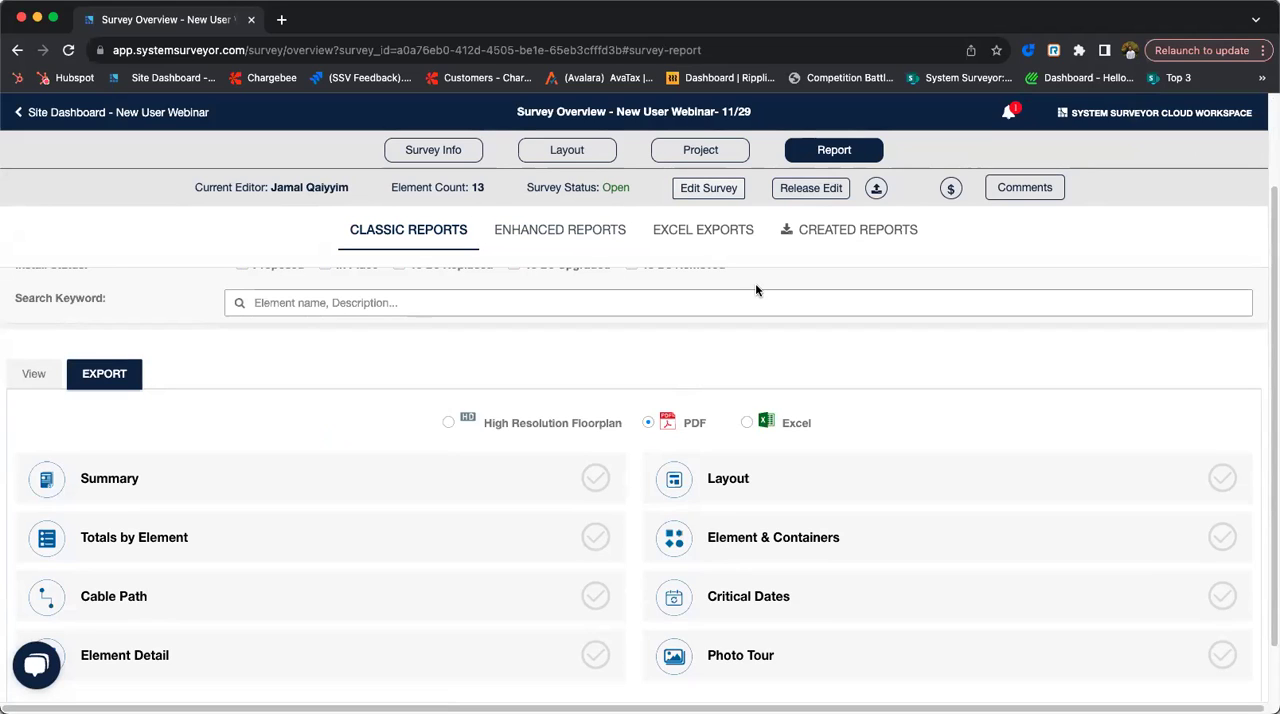
click(874, 190)
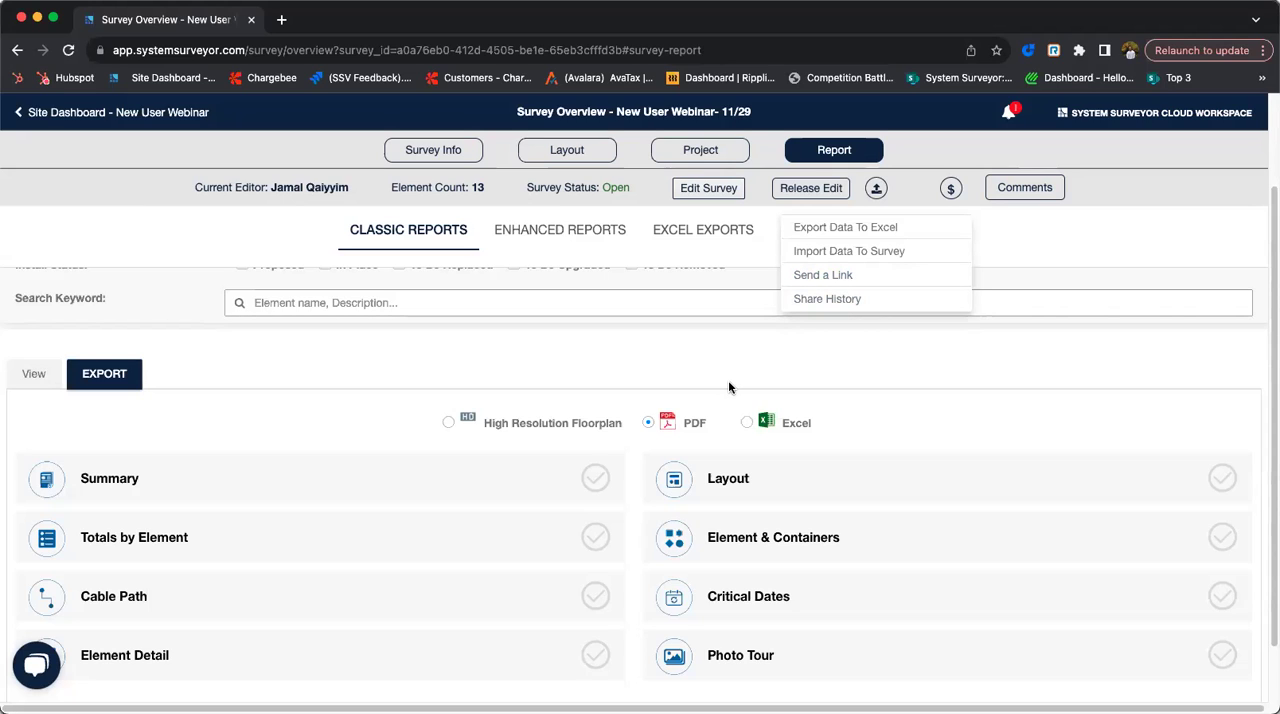
scroll(700, 390, up, 1)
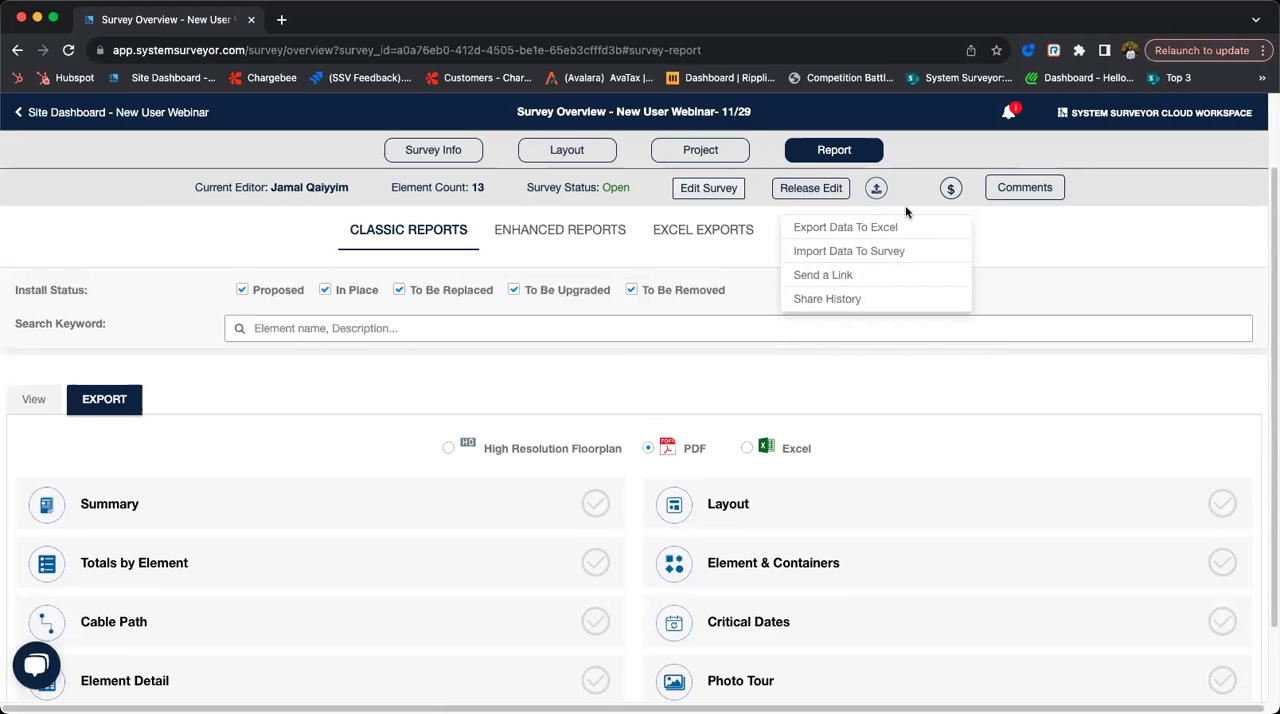
- Look at the enhanced reports and return to the classic reports to choose the High Resolution Floorplan export format
click(606, 242)
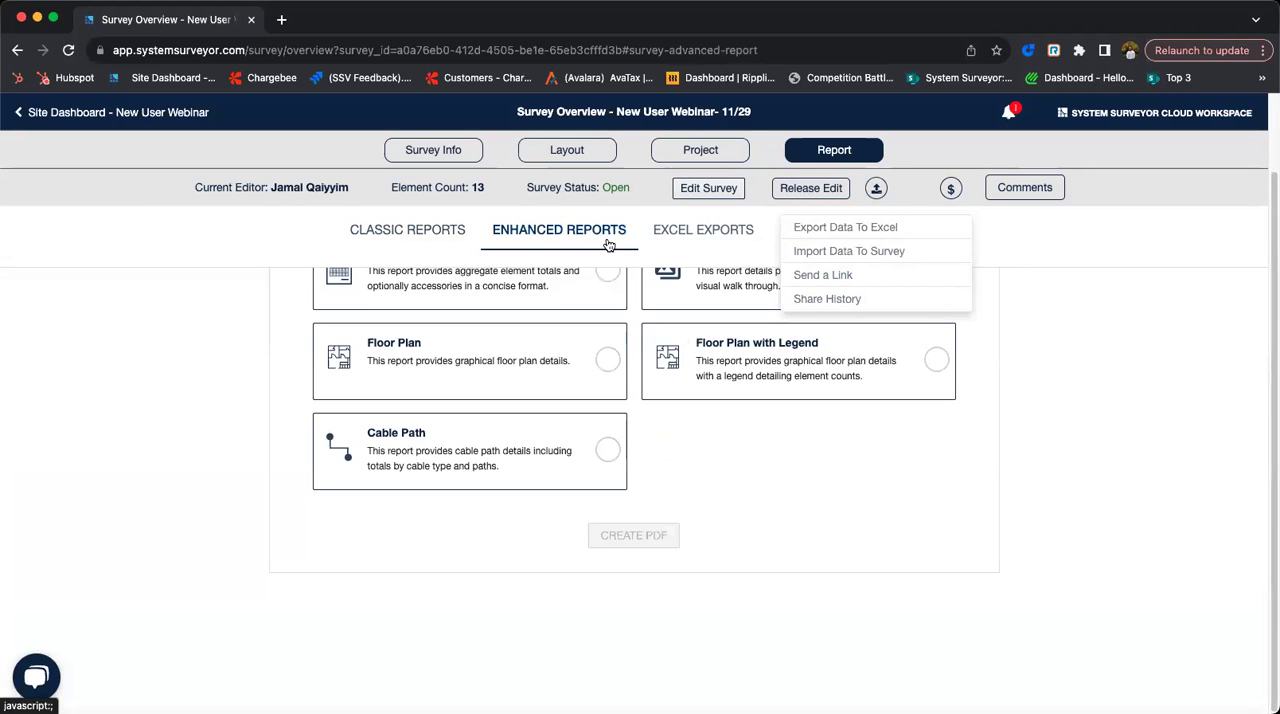
click(876, 188)
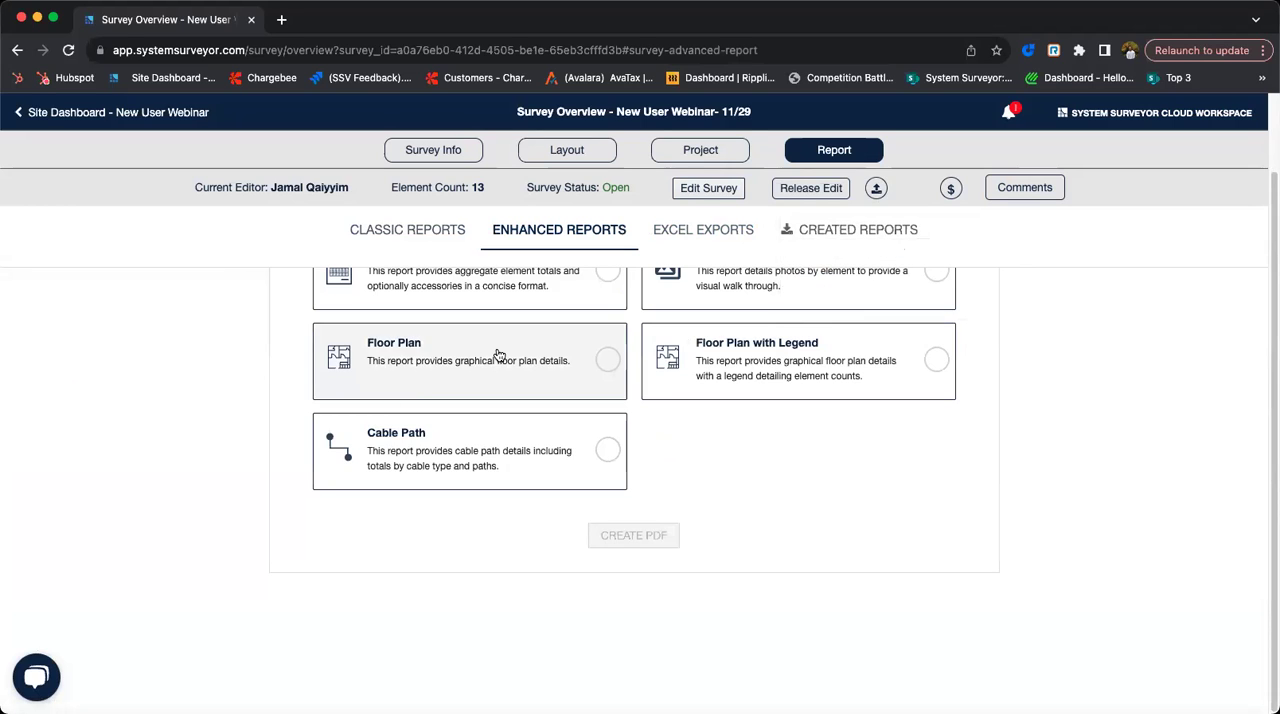
click(432, 234)
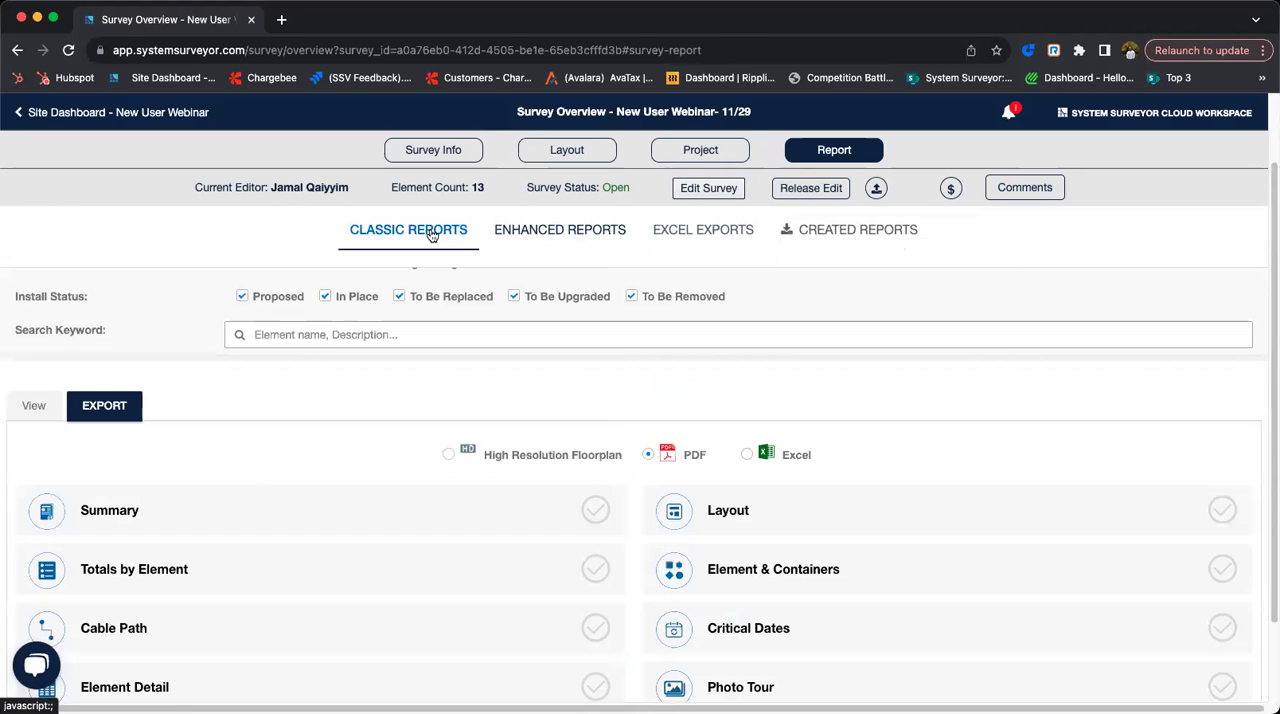
click(448, 454)
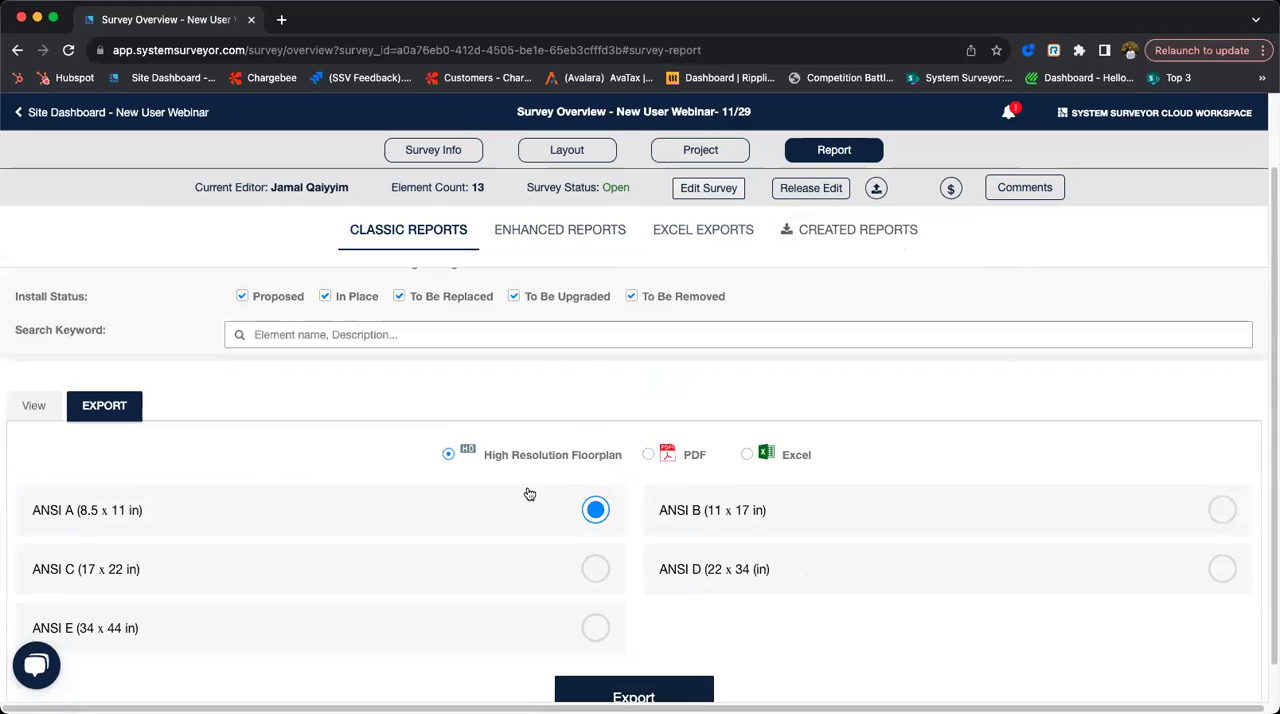
- Leave the report page for the New User Webinar site dashboard and open the New User Webinar- 11/29 survey for editing
scroll(528, 494, down, 1)
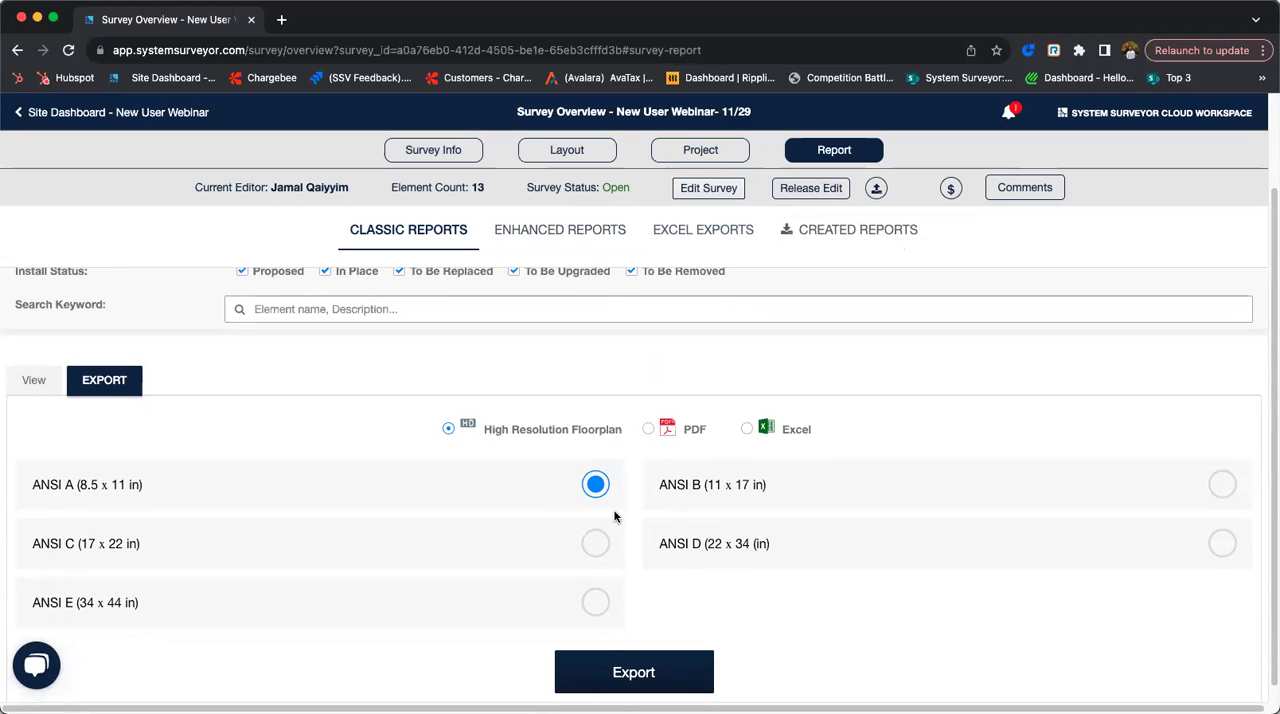
click(98, 114)
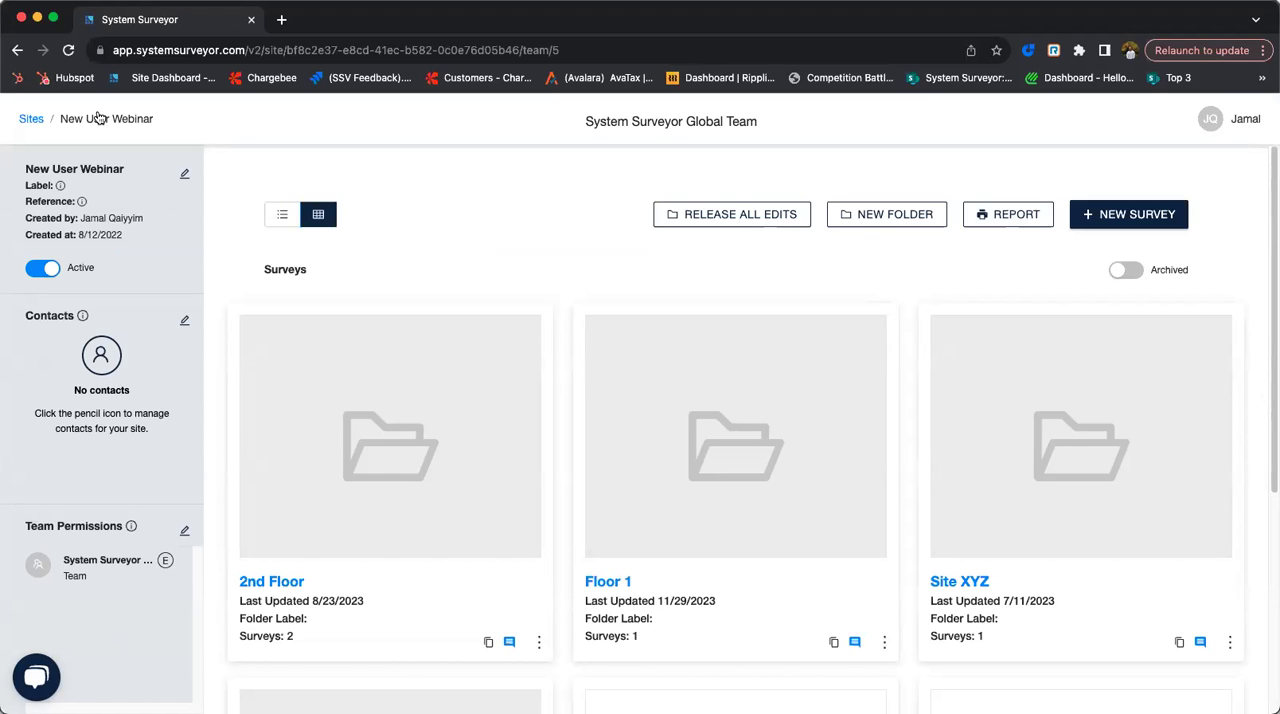
scroll(384, 265, down, 5)
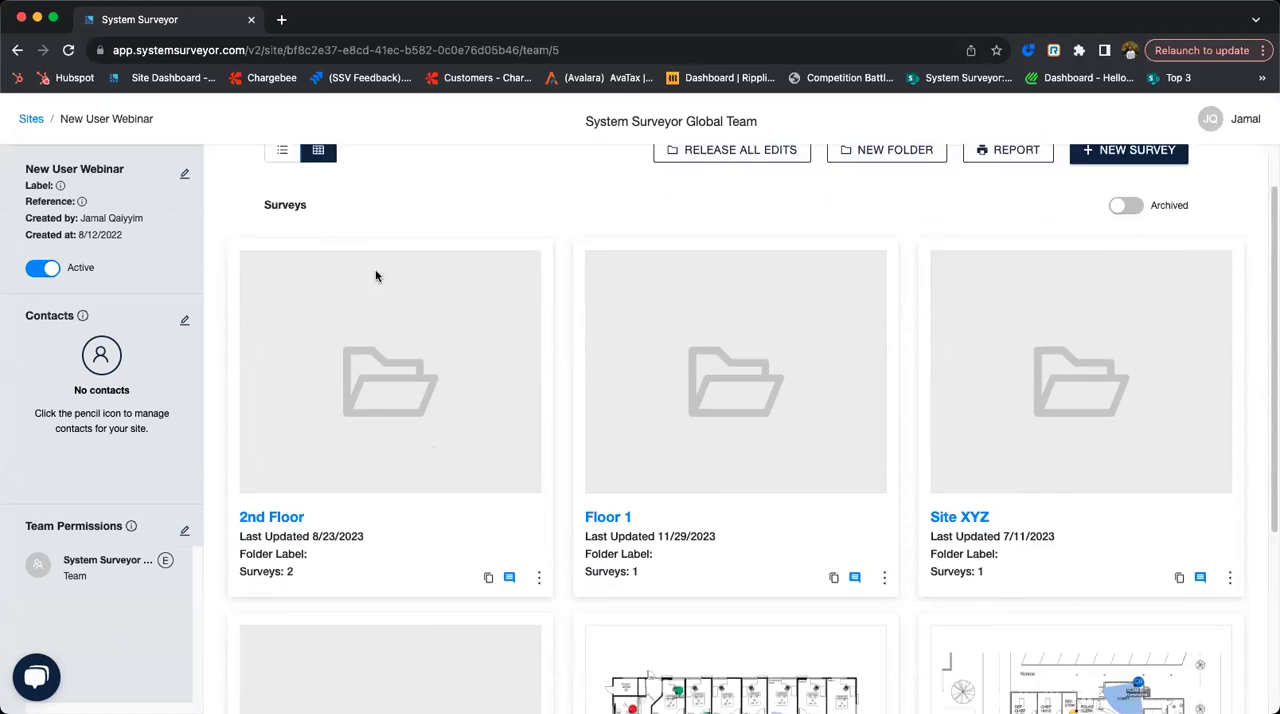
click(670, 603)
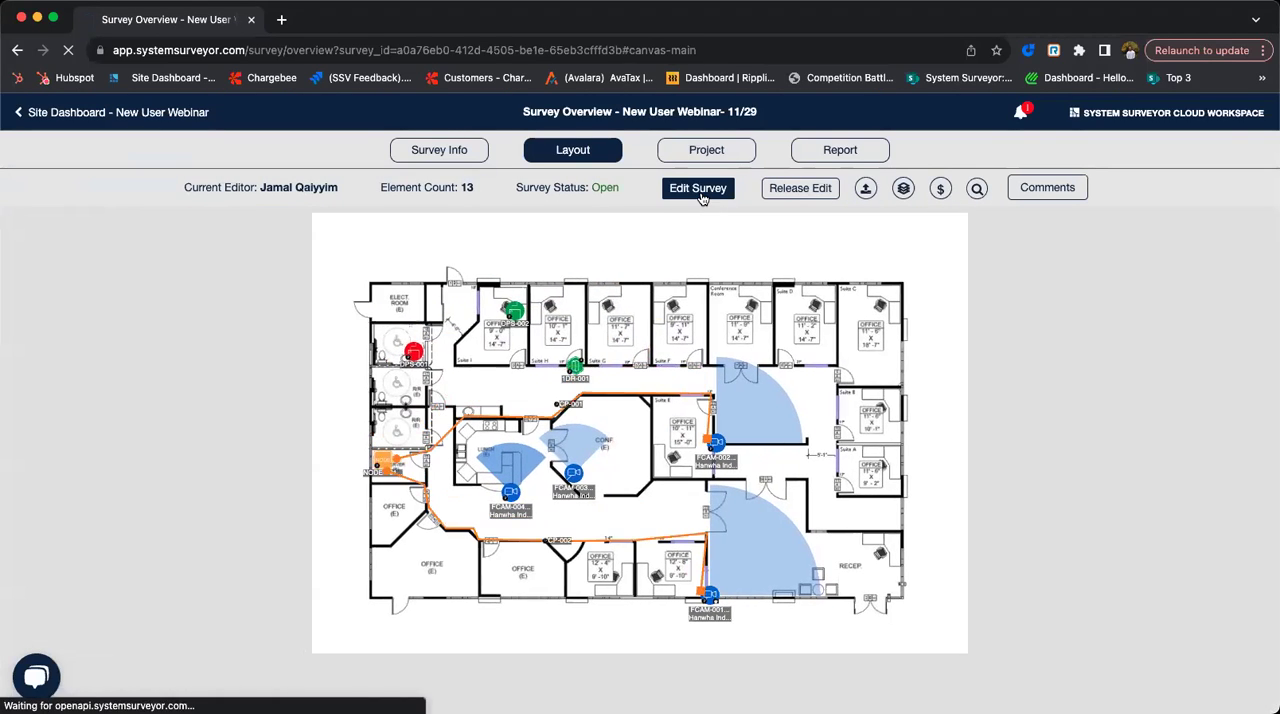
click(698, 190)
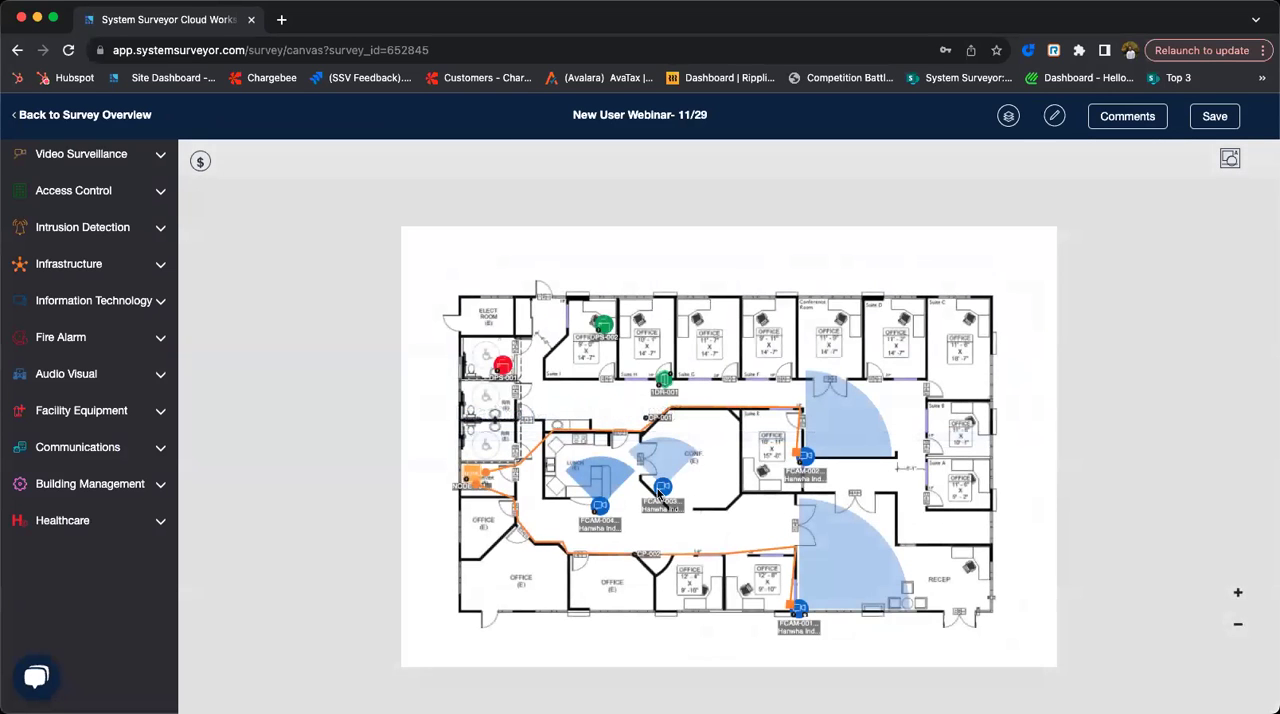
- Apply the Ganz ZN-VD5F28-DL element profile to fixed camera FCAM-003 and set its color to red
click(662, 487)
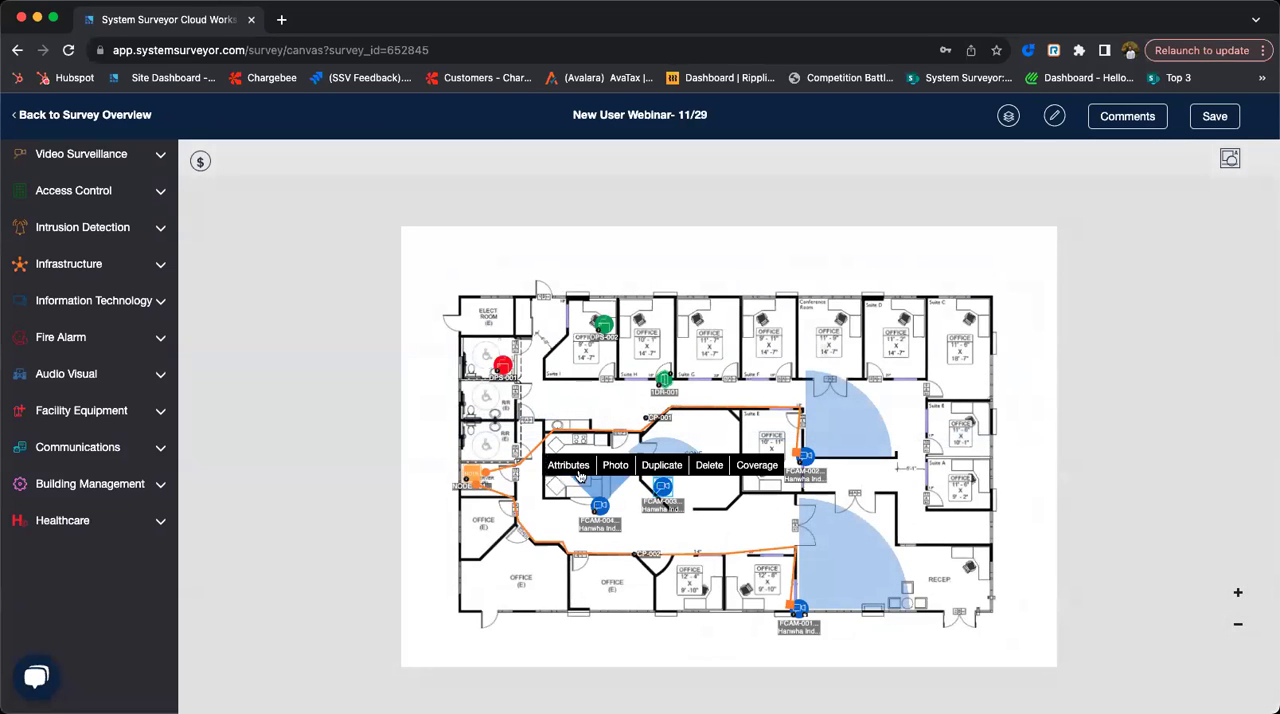
click(556, 468)
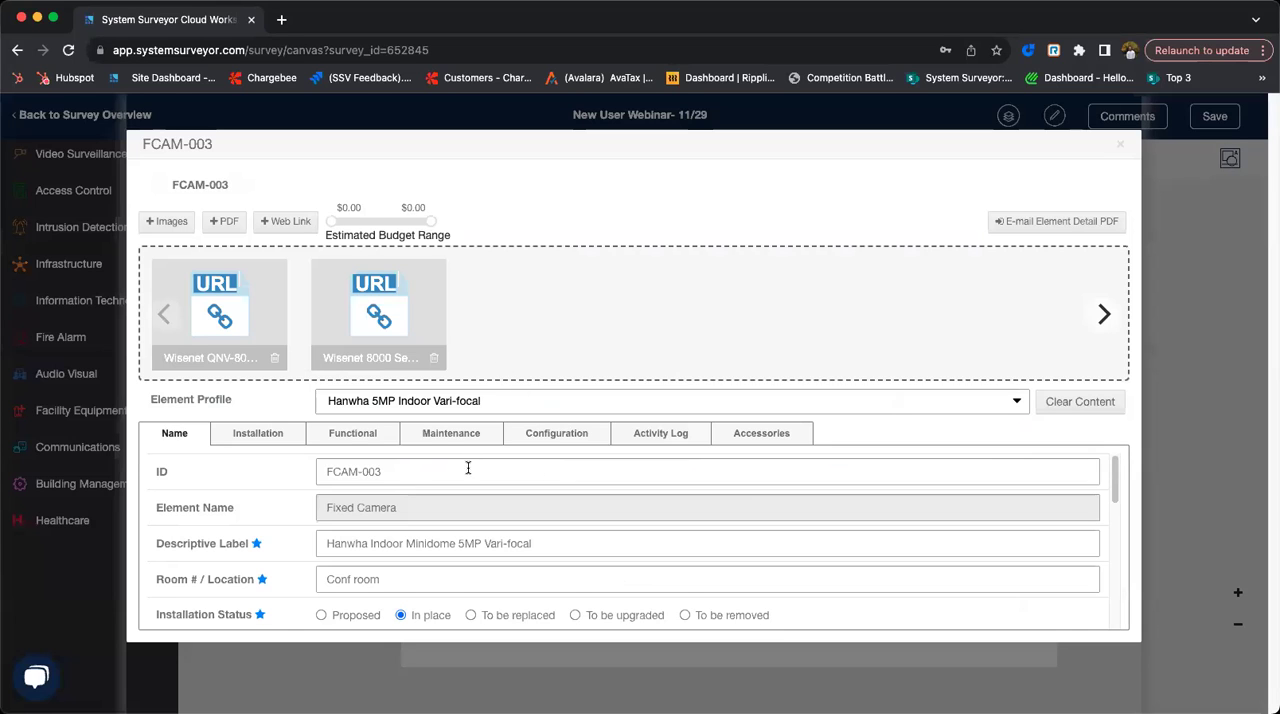
scroll(466, 470, down, 1)
scroll(466, 483, down, 10)
scroll(500, 490, up, 5)
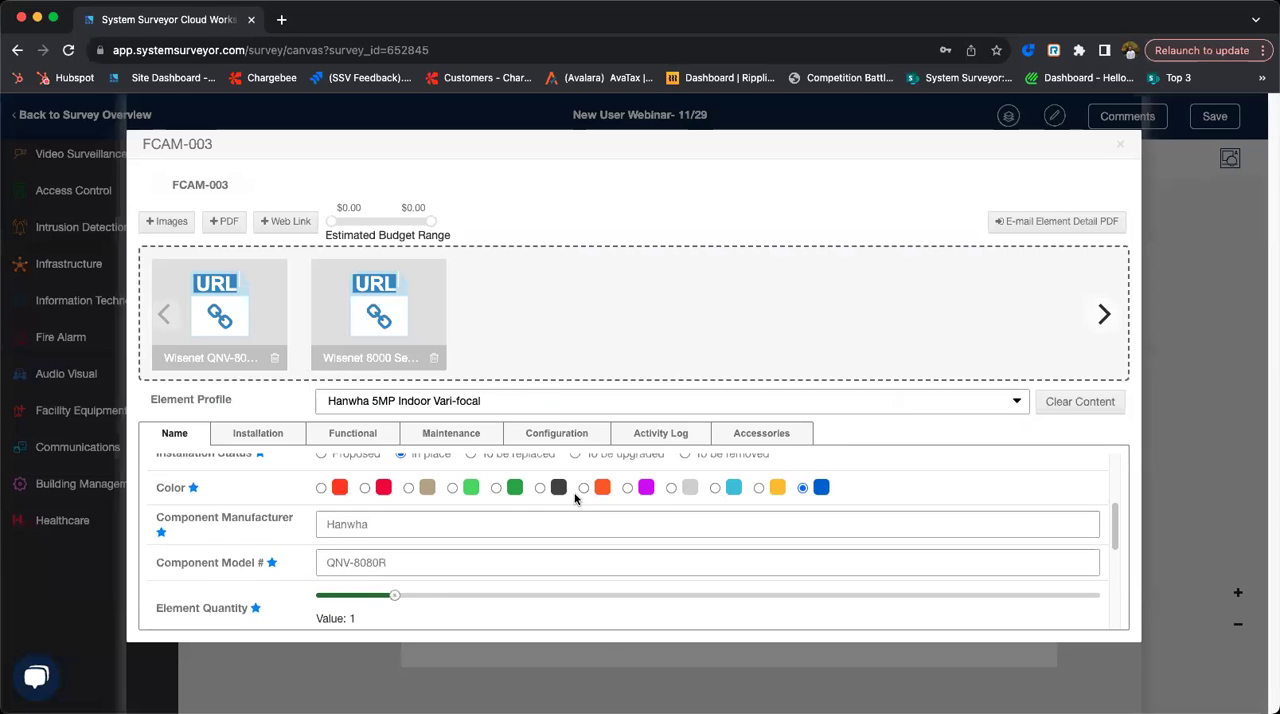
click(535, 399)
scroll(428, 500, down, 1)
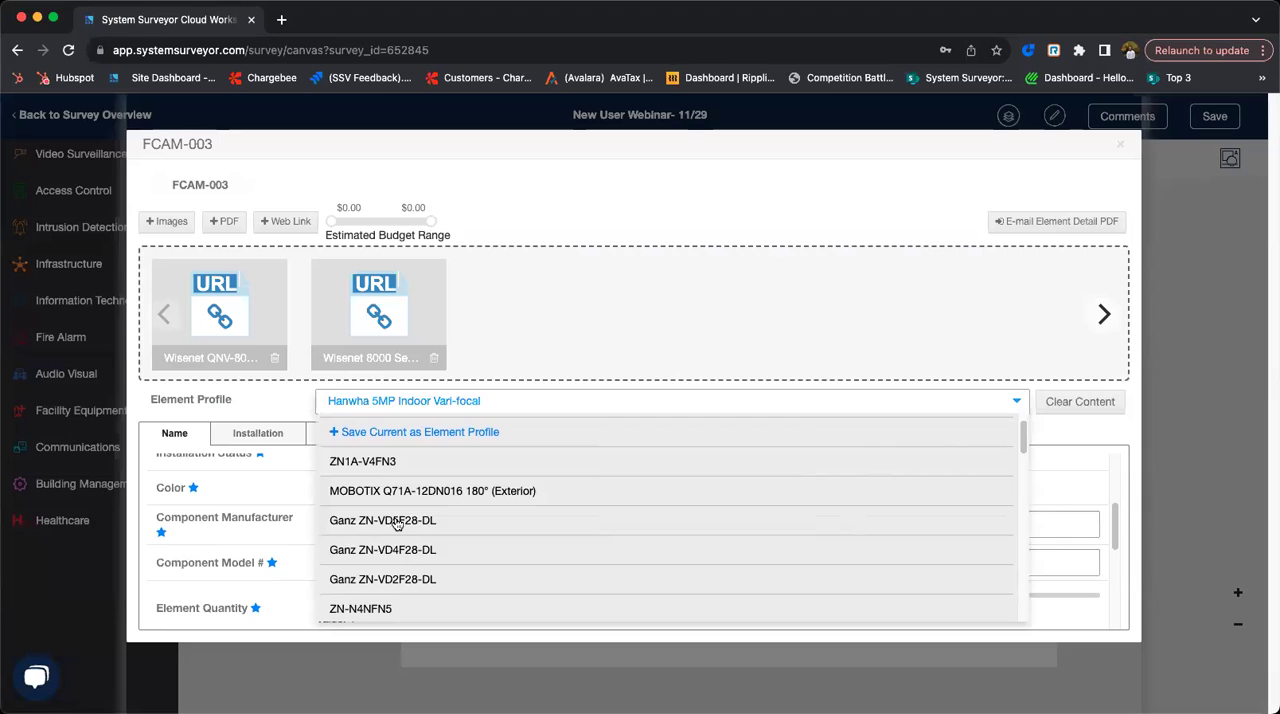
click(391, 523)
scroll(500, 515, down, 5)
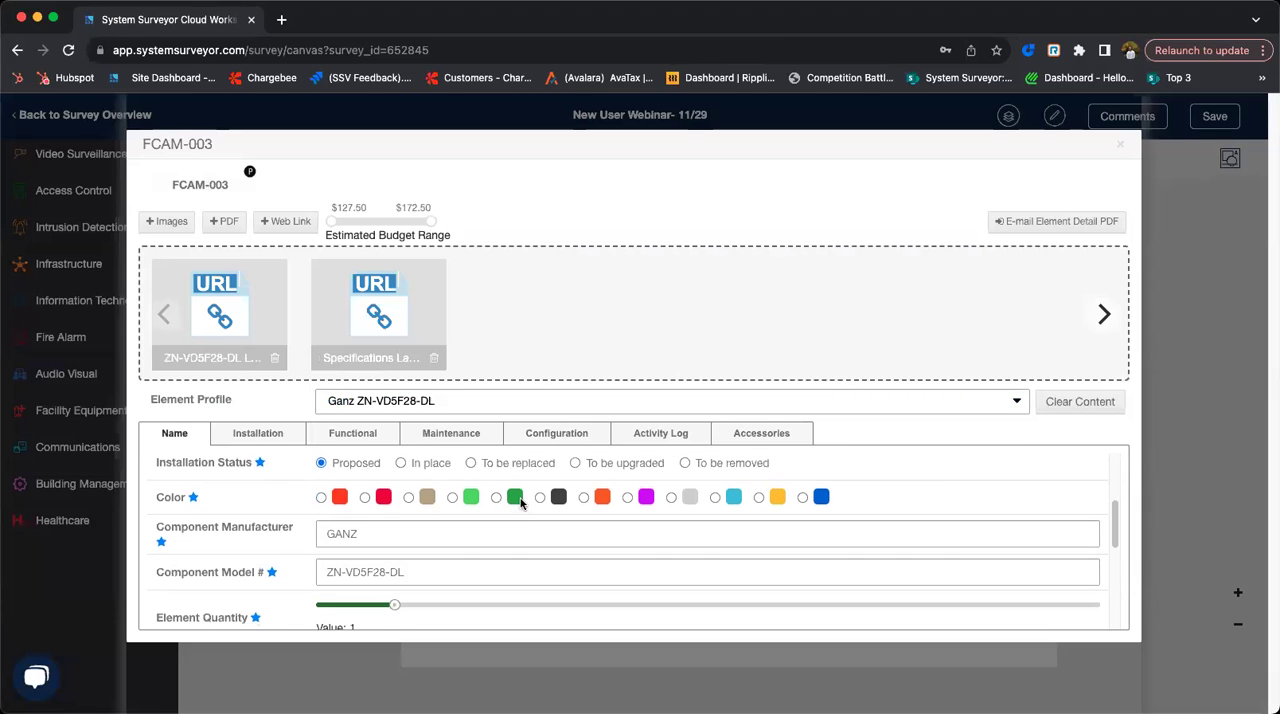
click(365, 498)
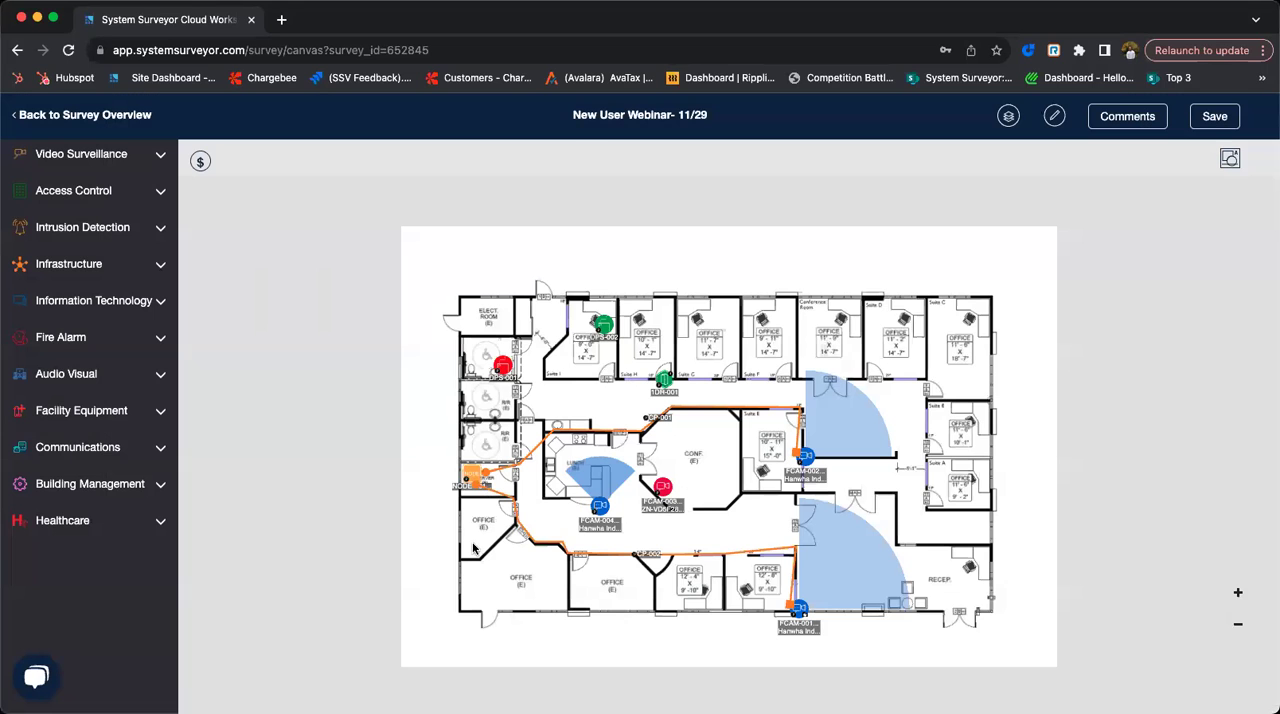
click(1119, 145)
- Set camera FCAM-003's descriptive label to Ganz ZN-VD5F28-DL and save the survey
click(1230, 158)
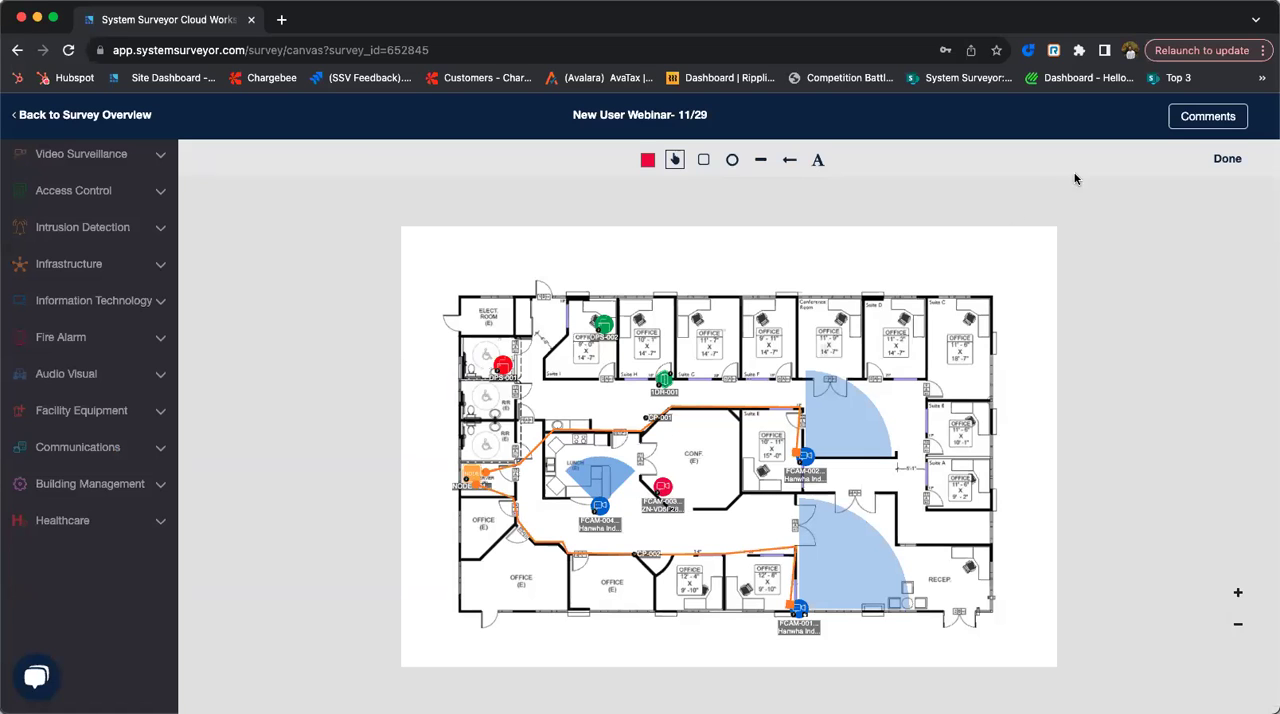
click(1222, 161)
click(666, 494)
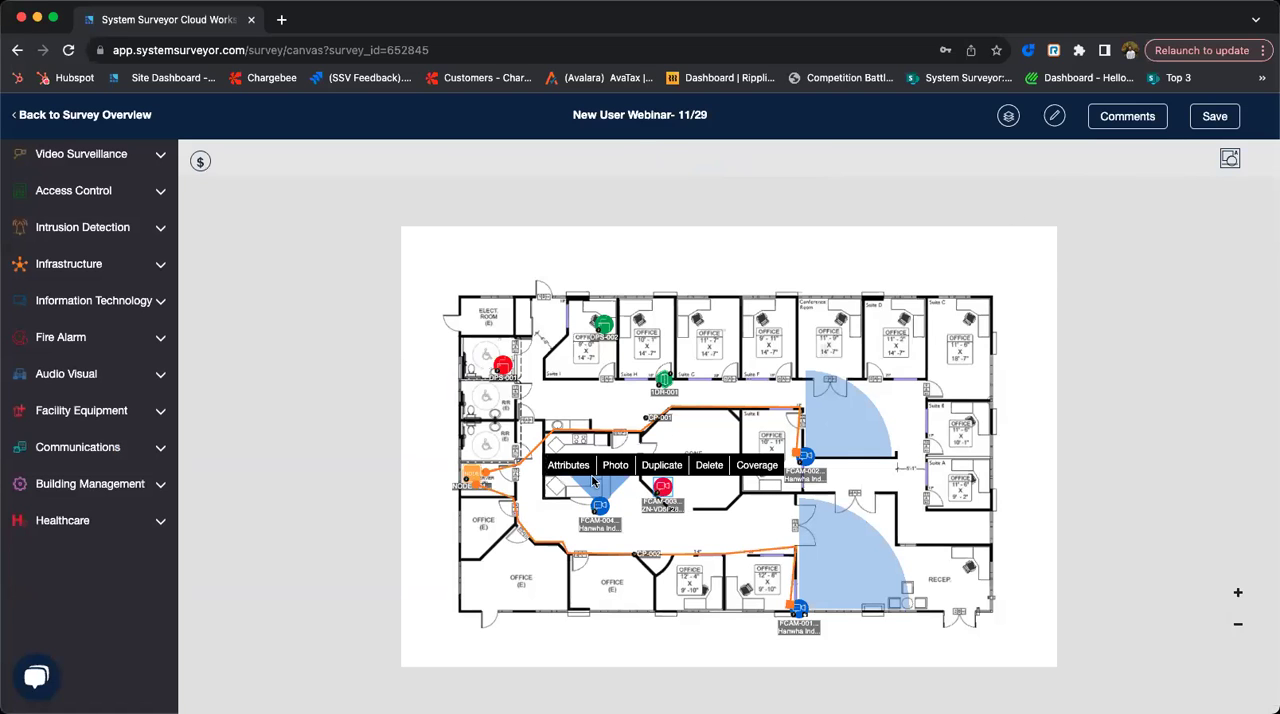
click(568, 465)
click(340, 543)
text(Ganz ZN-VD5F28-DL)
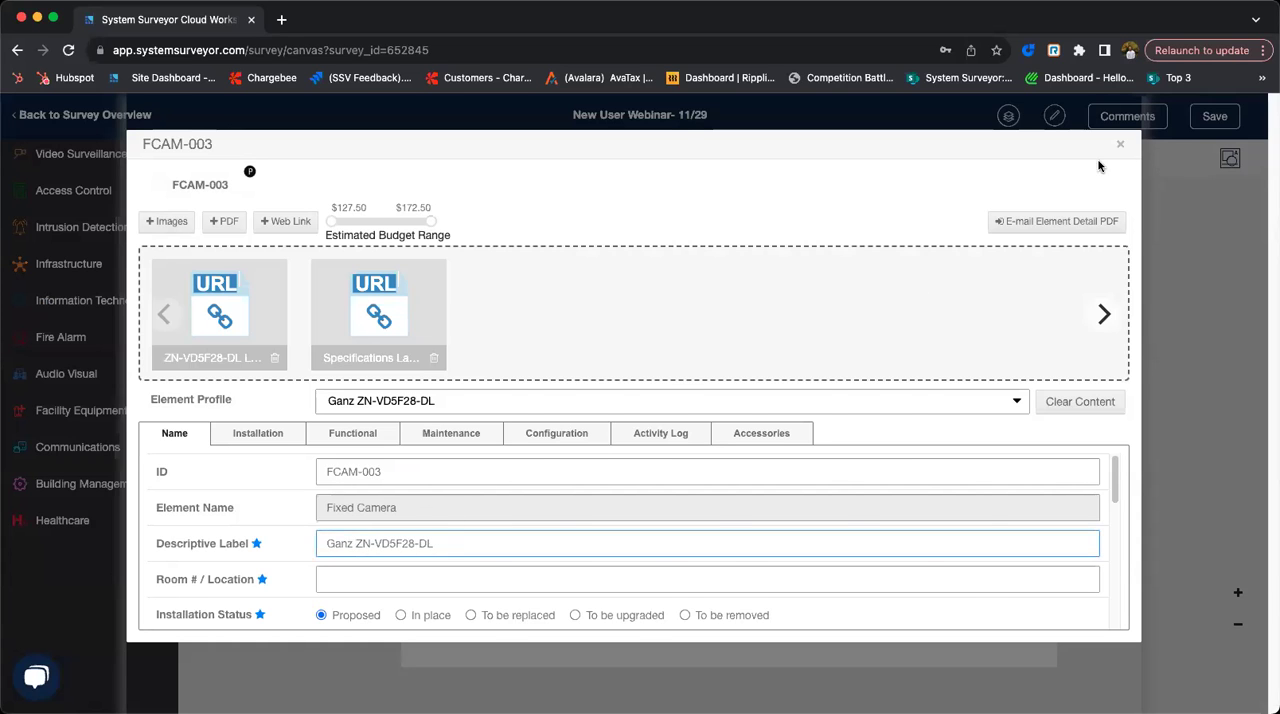
click(1120, 144)
scroll(595, 527, up, 3)
scroll(595, 527, up, 1)
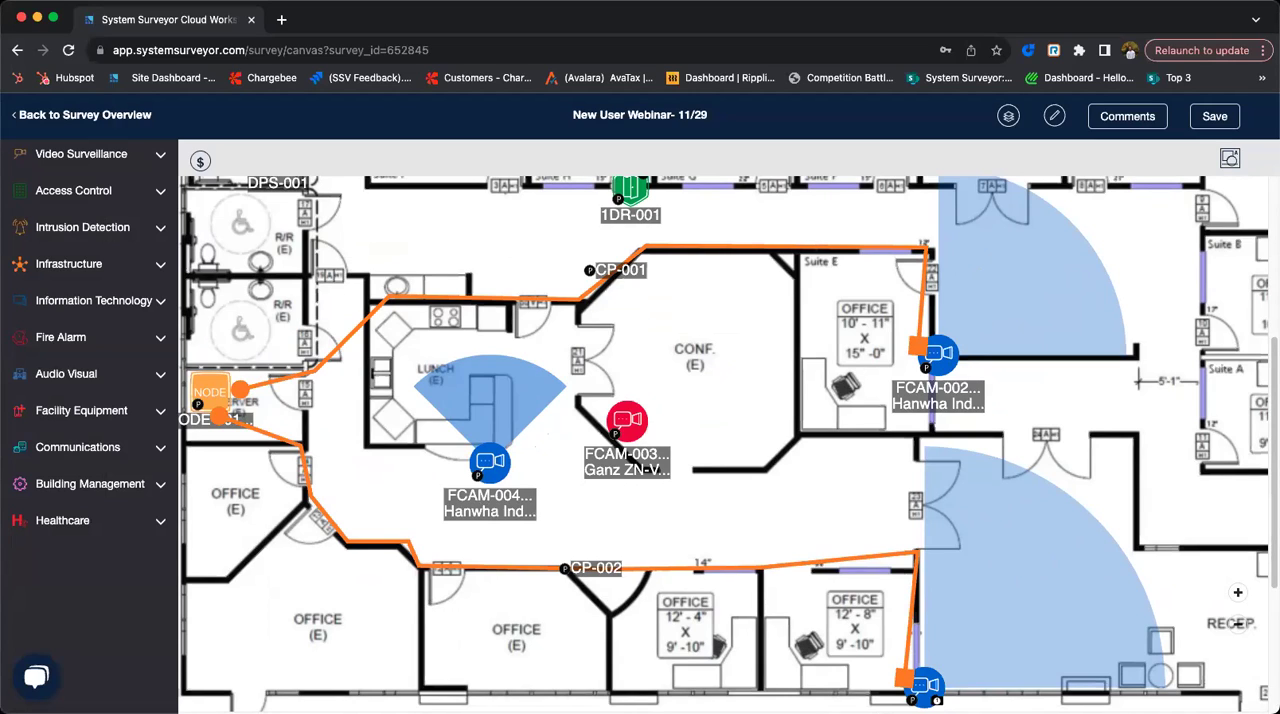
click(1210, 118)
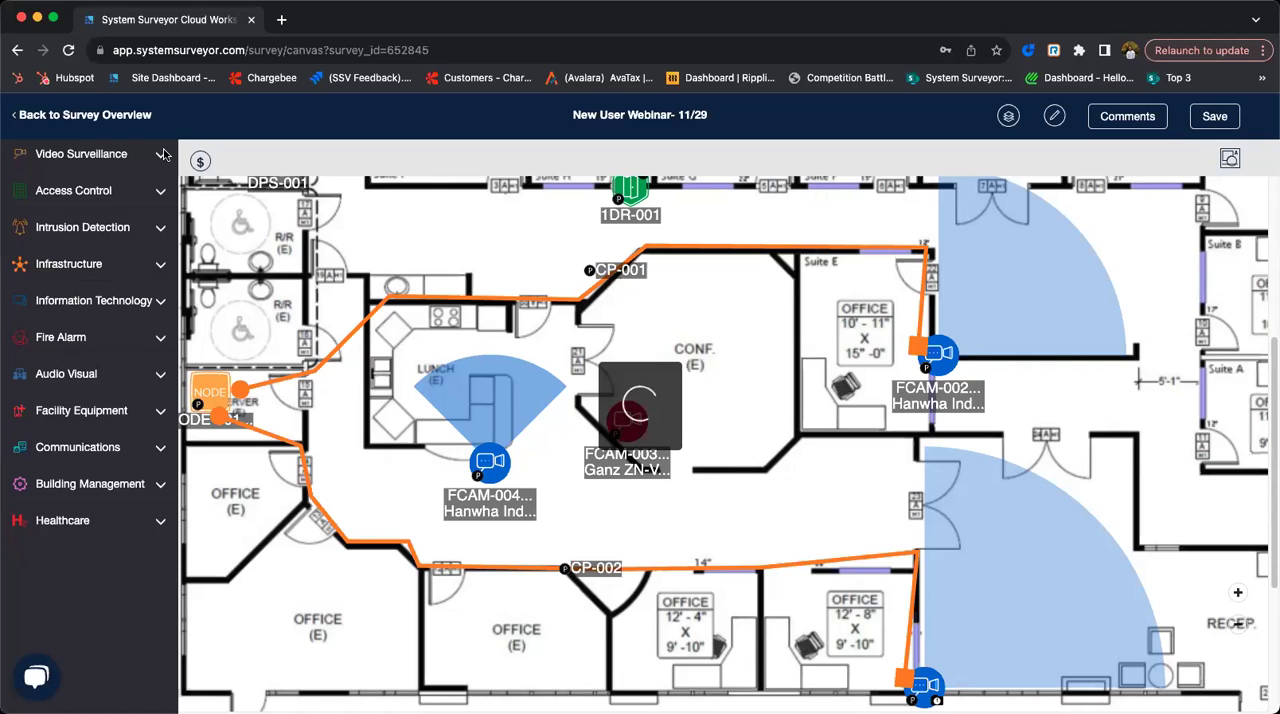
- View the team's Budget Estimator settings, highlighting the hourly labor rate, and return to the site list
click(113, 117)
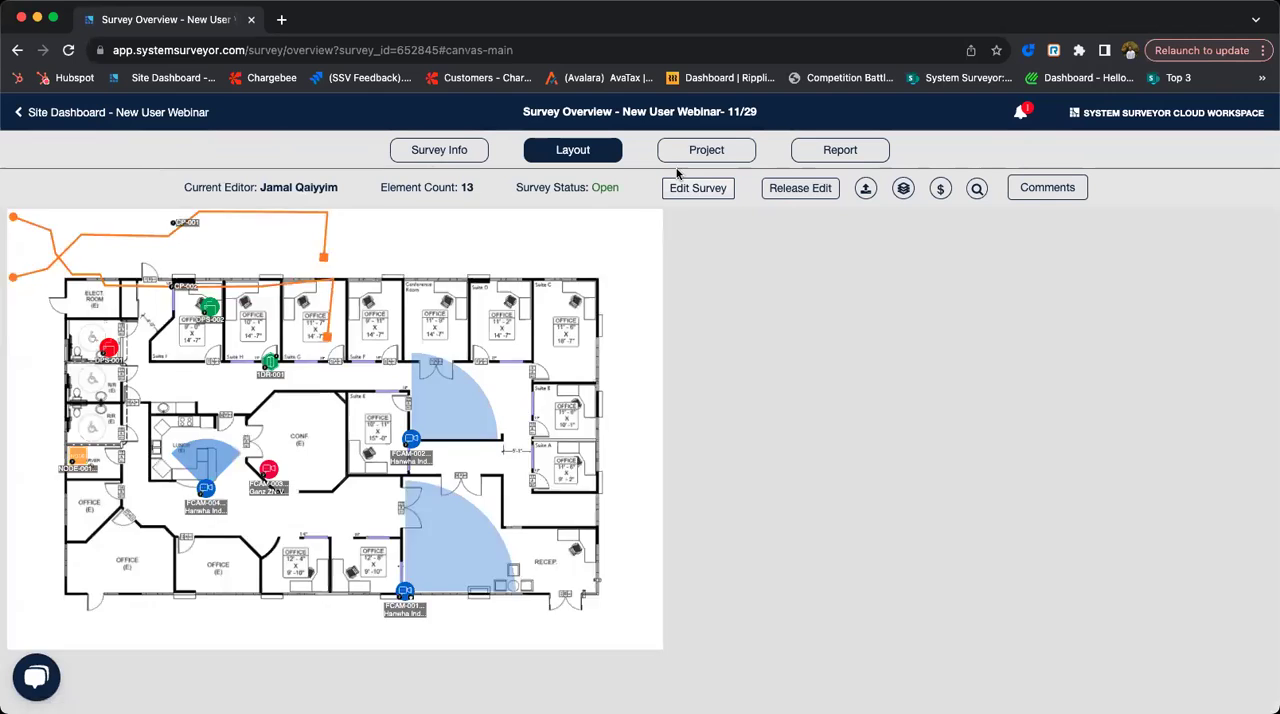
click(138, 116)
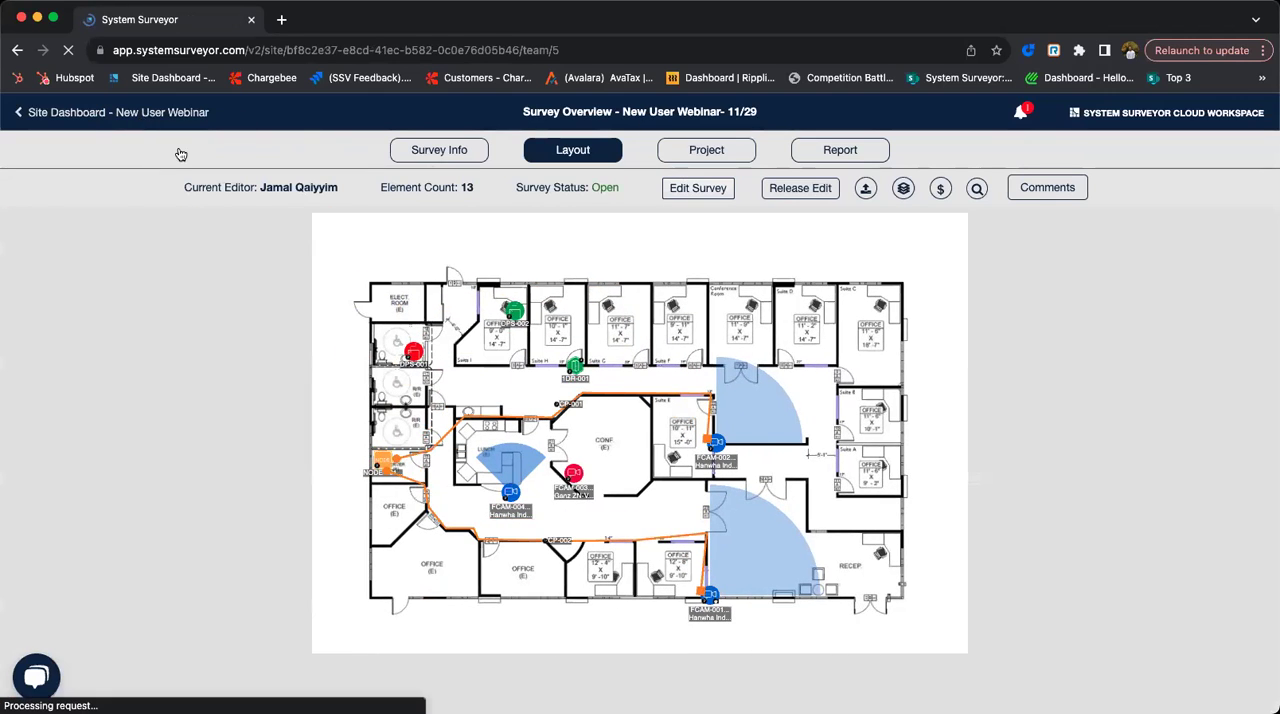
click(33, 121)
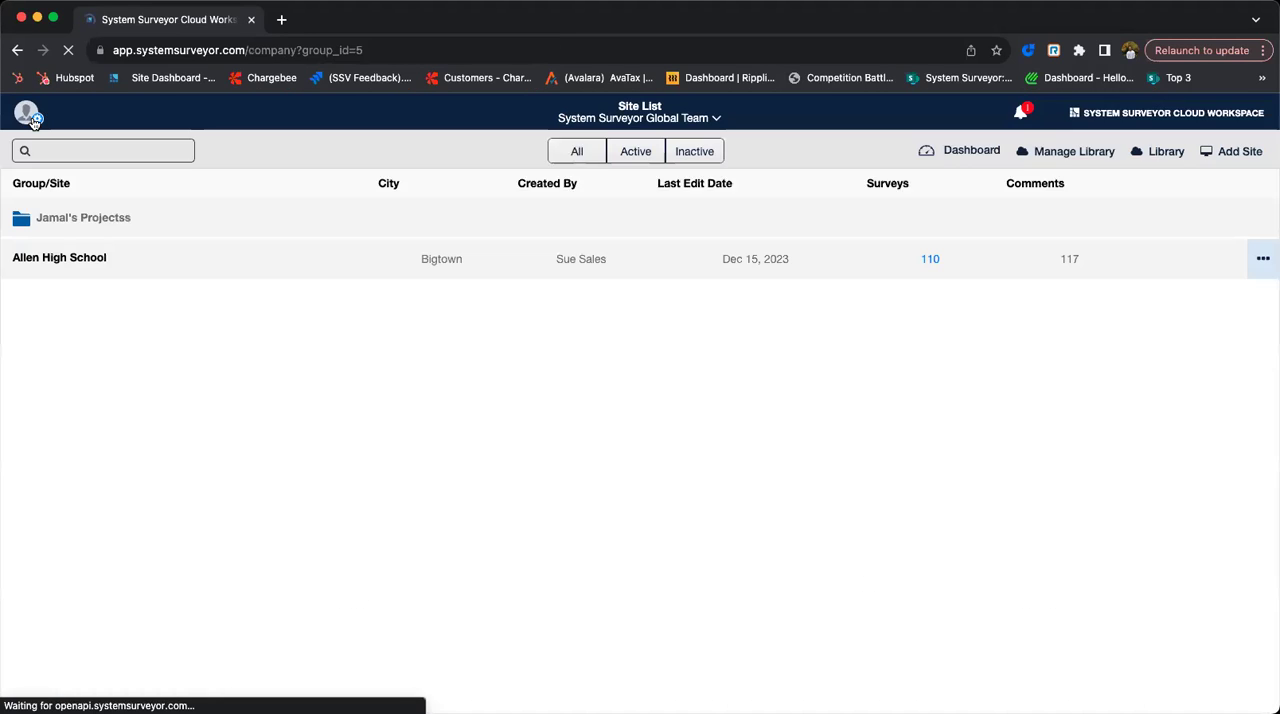
click(32, 118)
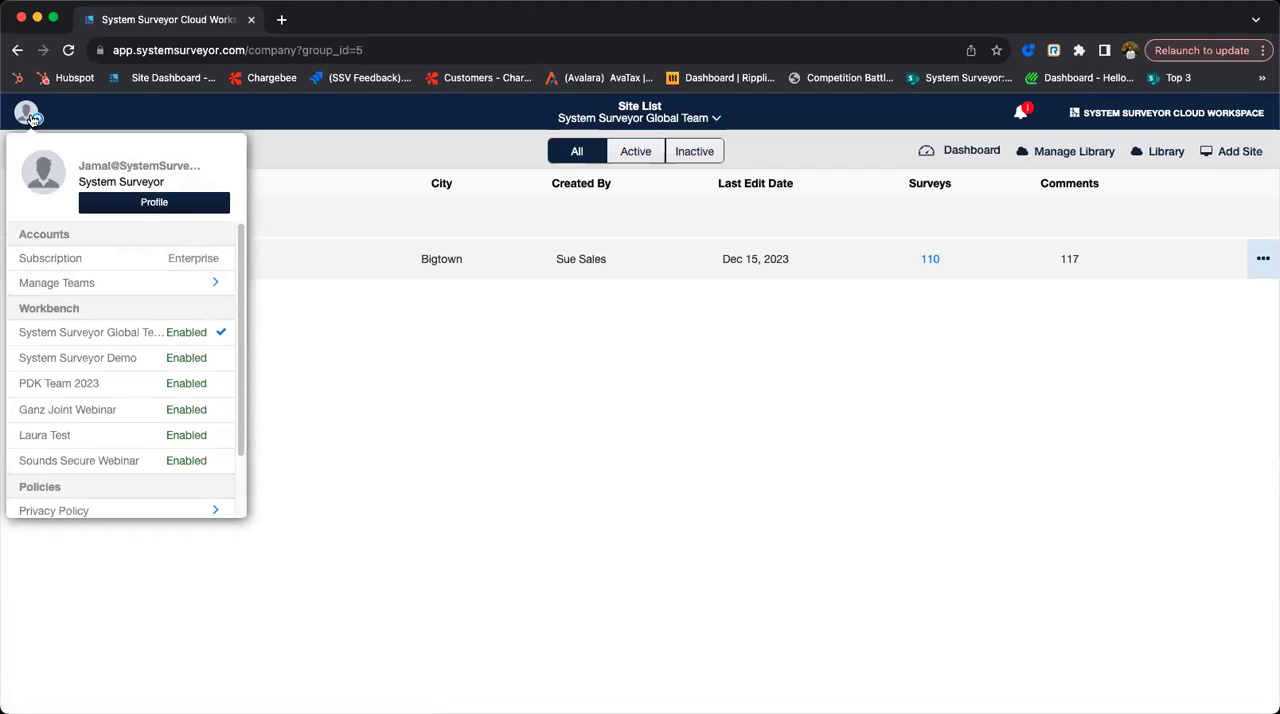
click(60, 287)
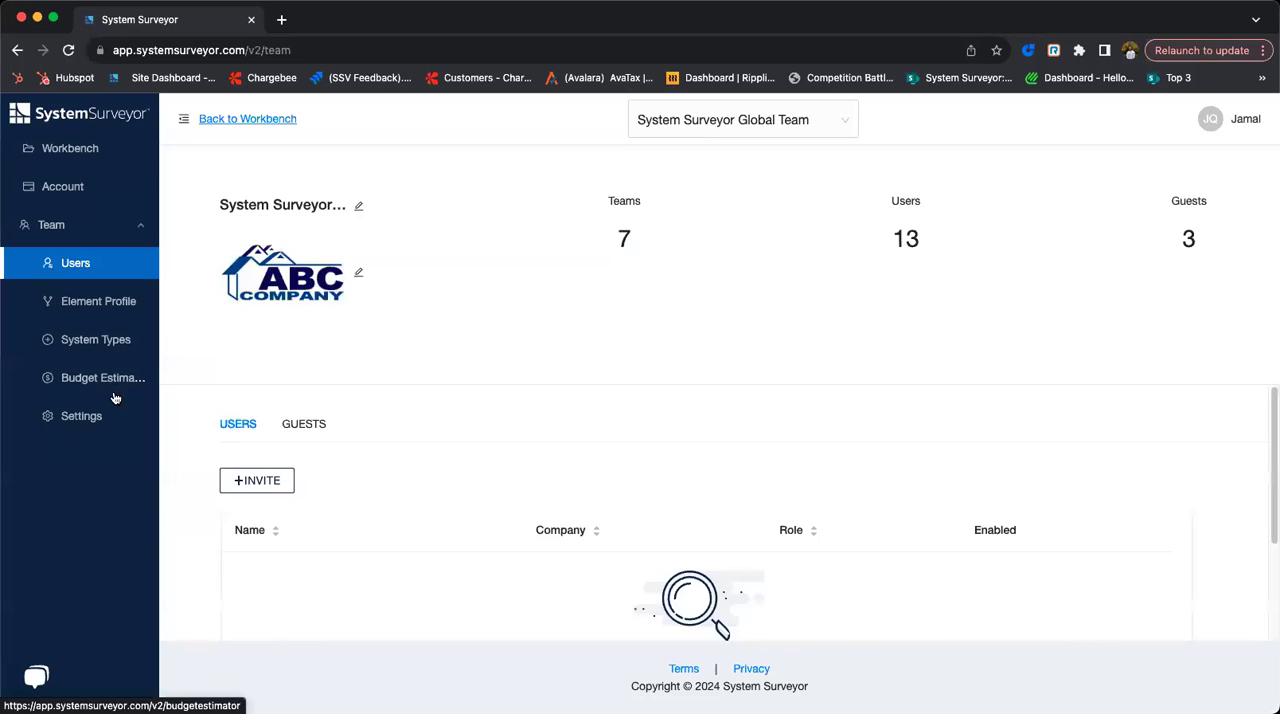
click(62, 378)
drag(263, 560, 288, 562)
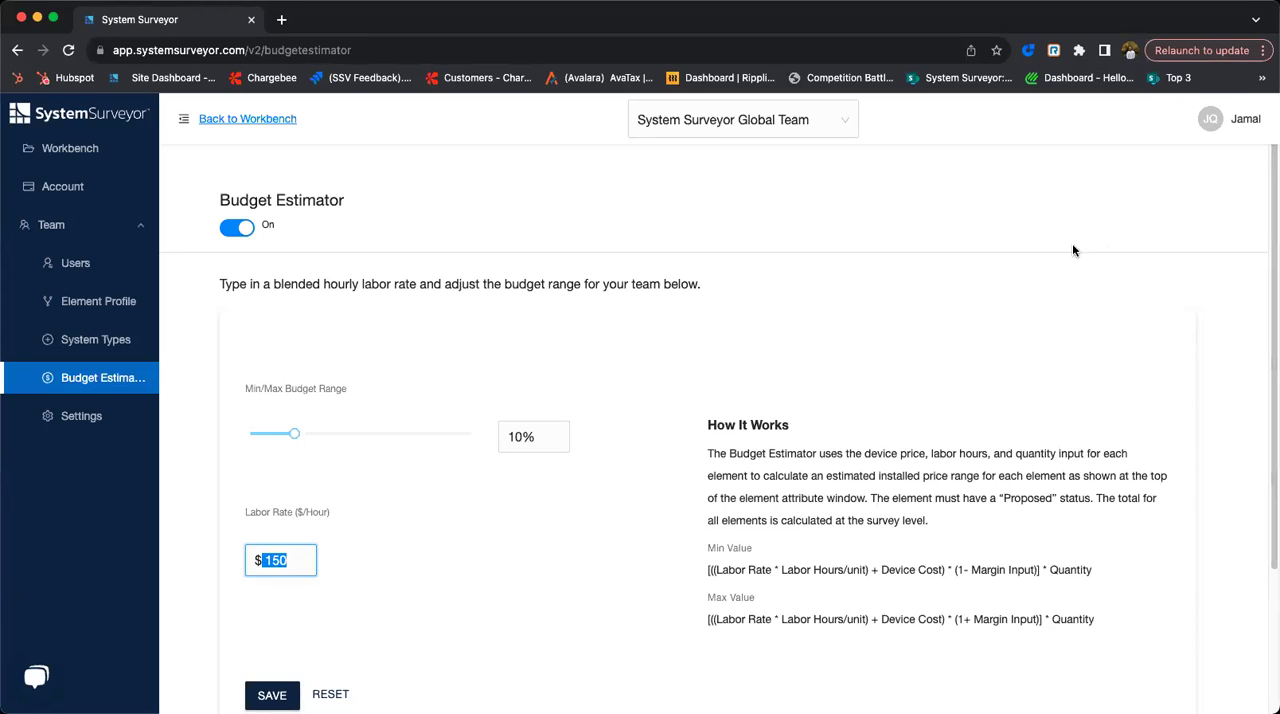
click(69, 147)
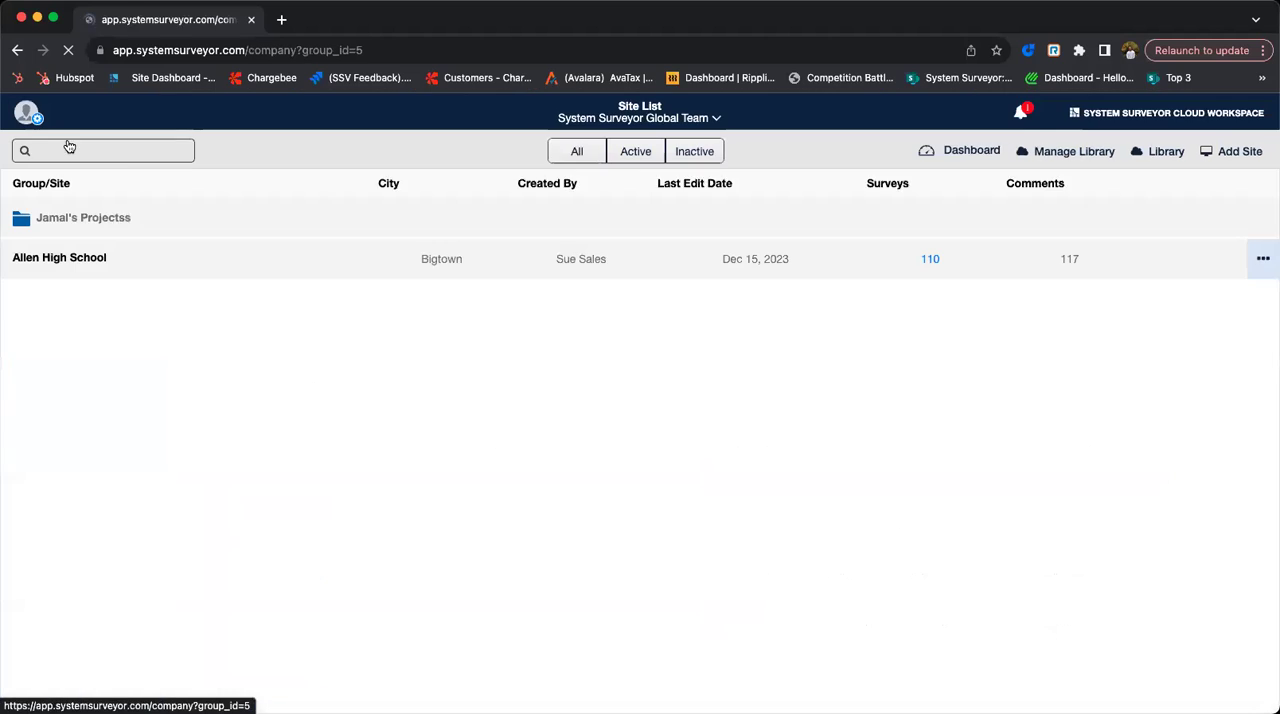
click(145, 226)
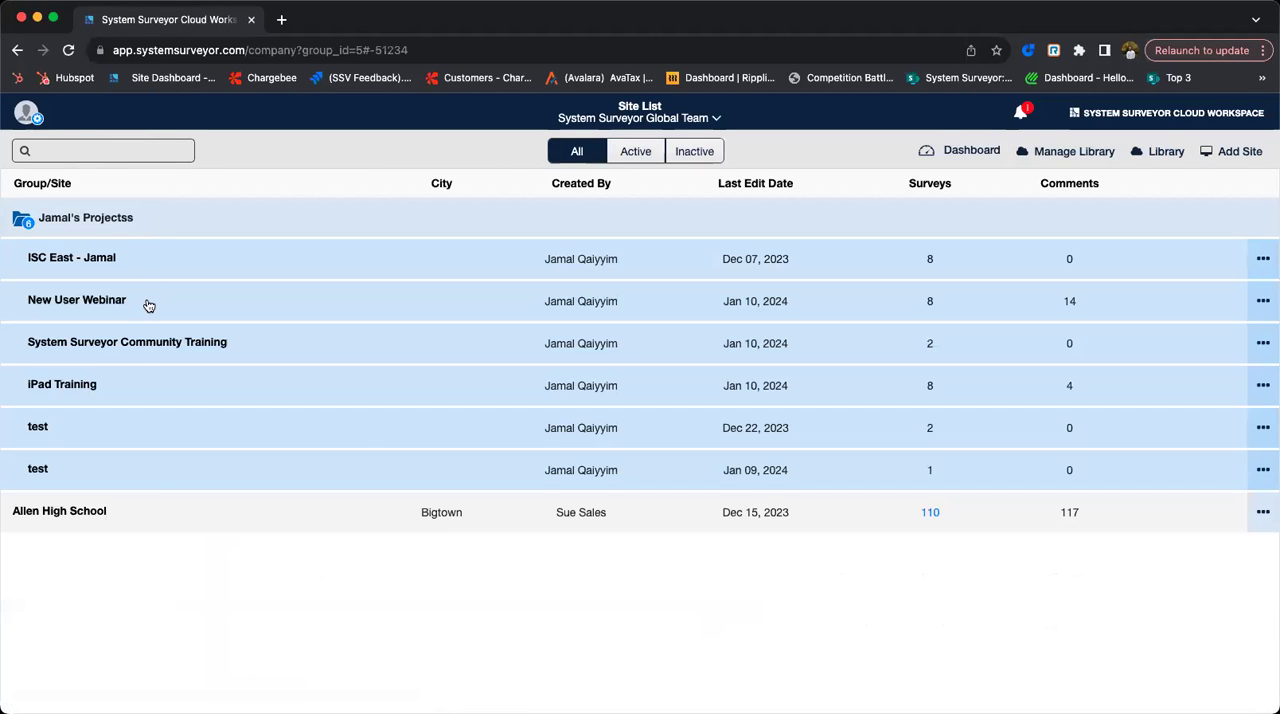
click(128, 343)
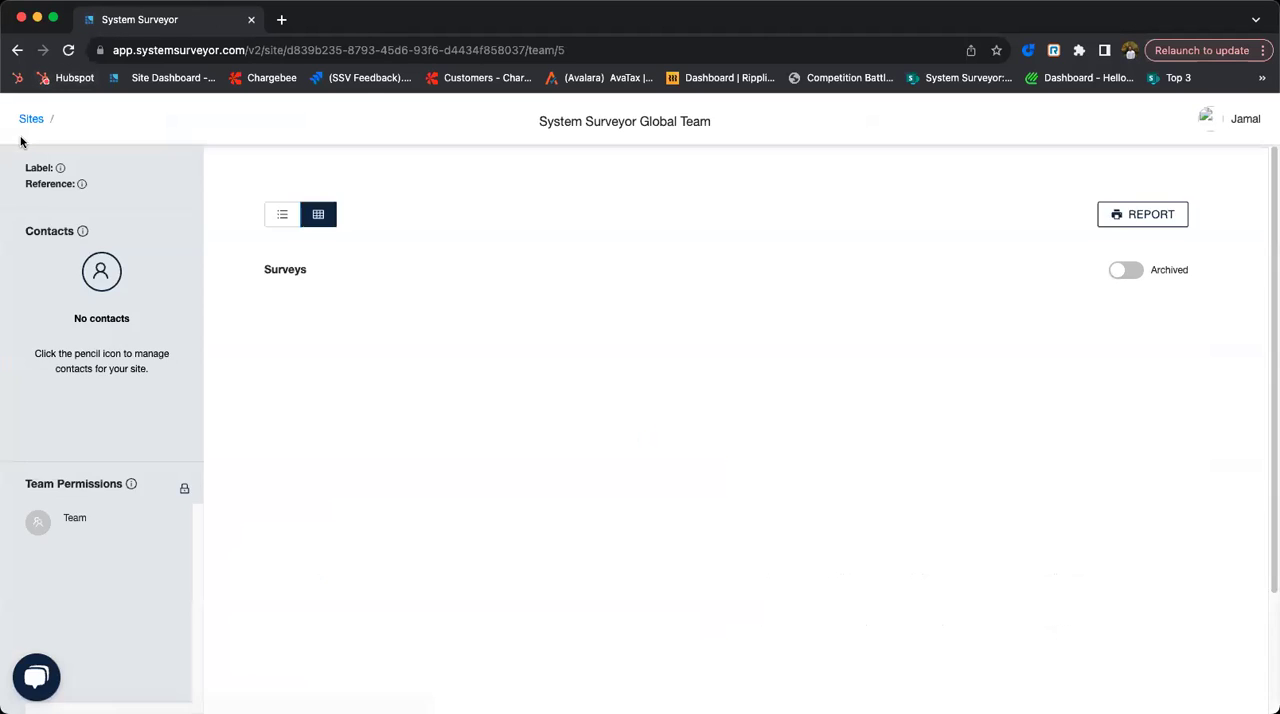
click(32, 120)
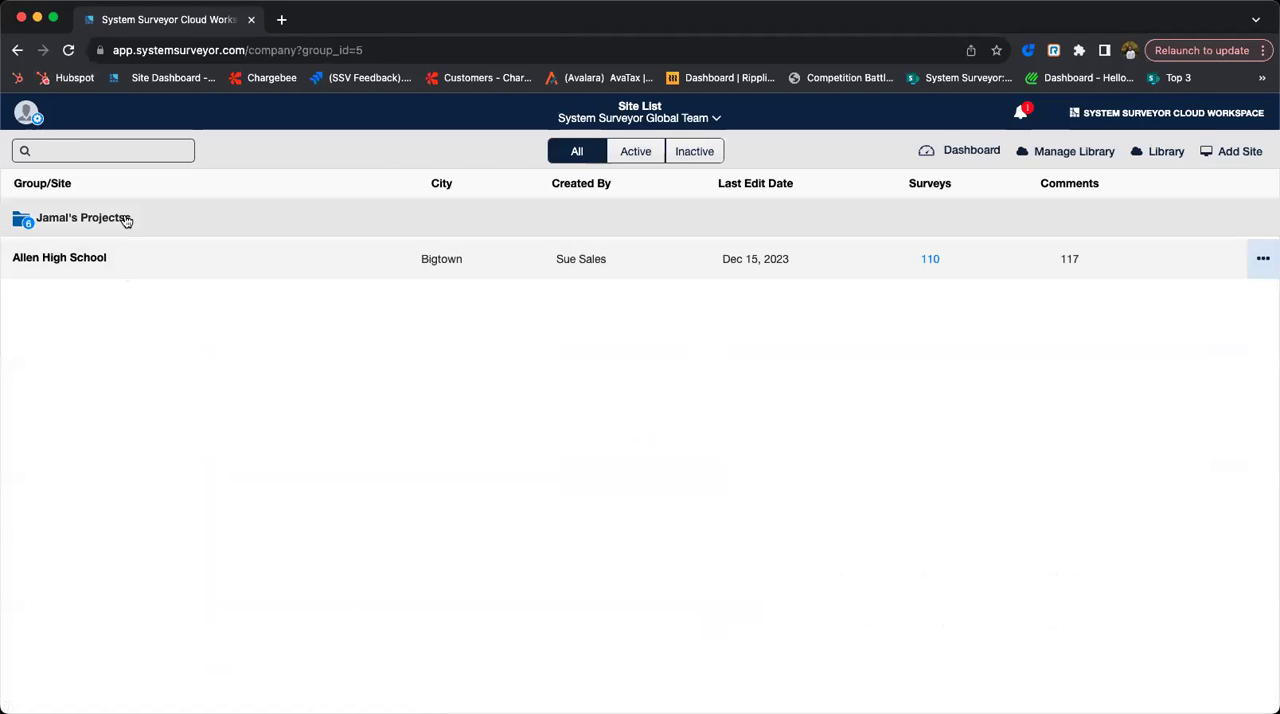
- Open the New User Webinar-01/10 pt 2 survey from the New User Webinar site
click(126, 220)
click(108, 297)
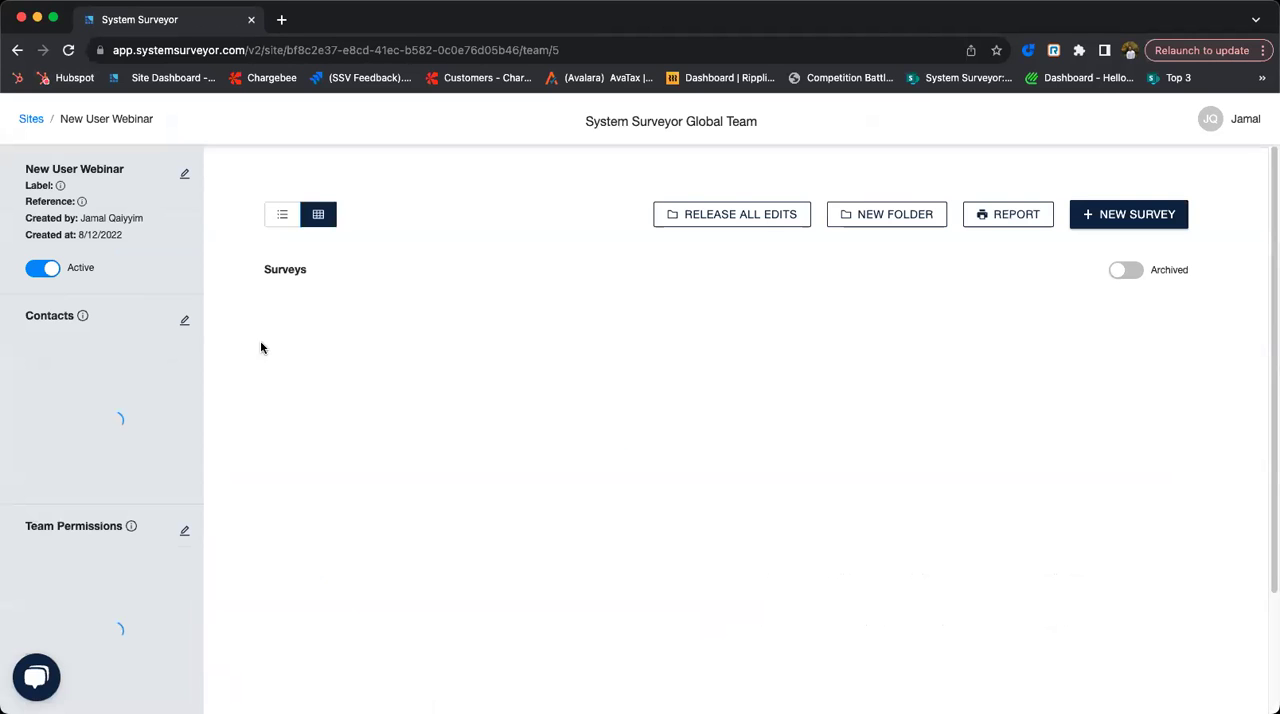
scroll(651, 380, down, 4)
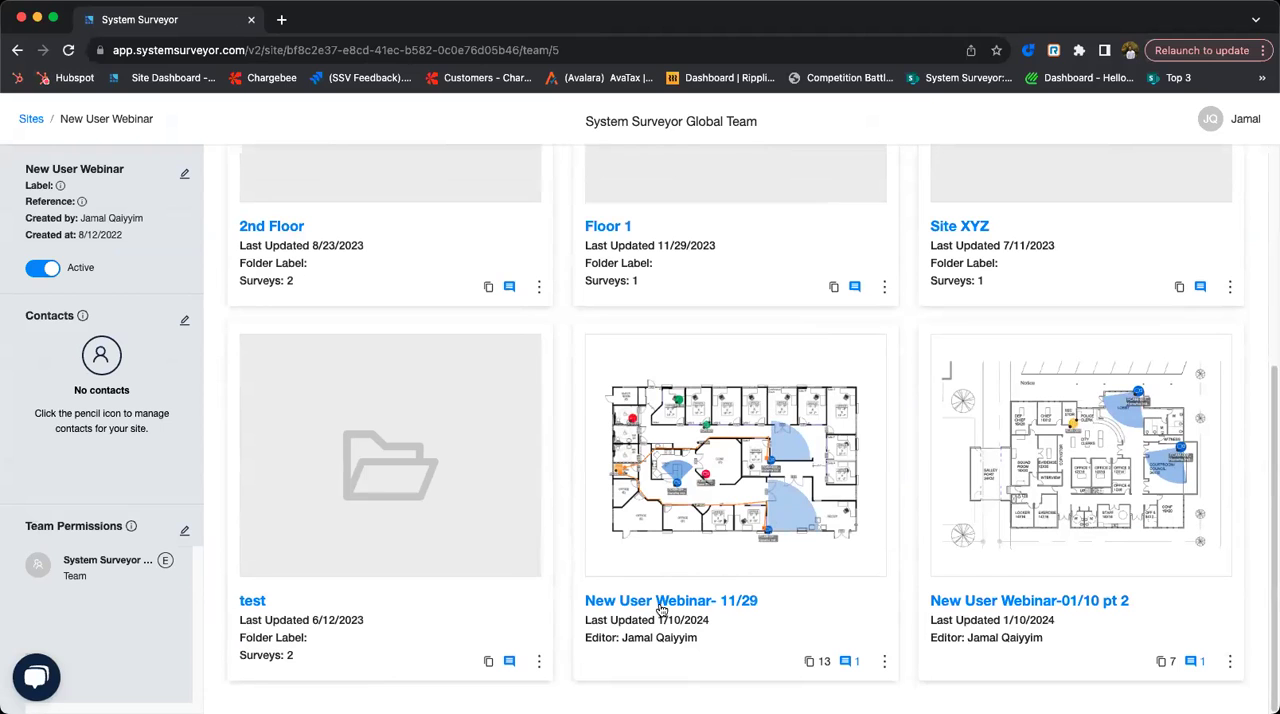
click(1048, 598)
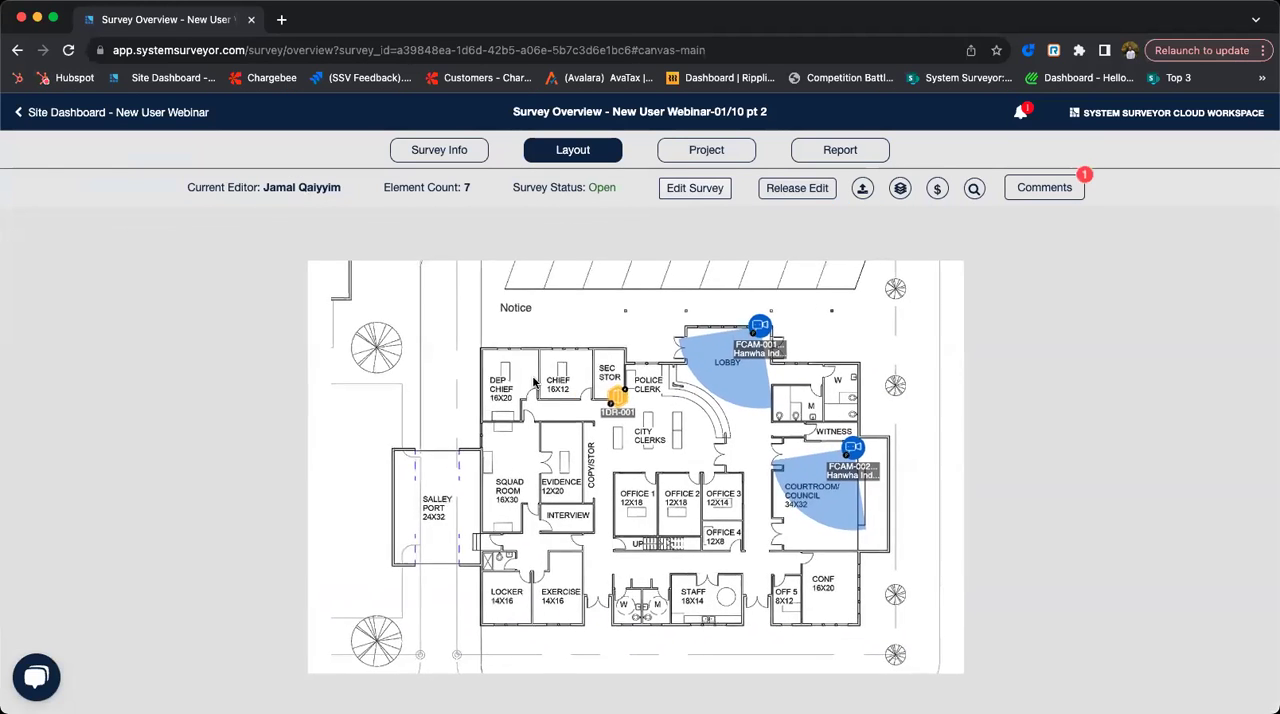
- Create an enhanced Floor Plan with Legend PDF report for the survey on A - 8.5" x 11" paper
click(840, 150)
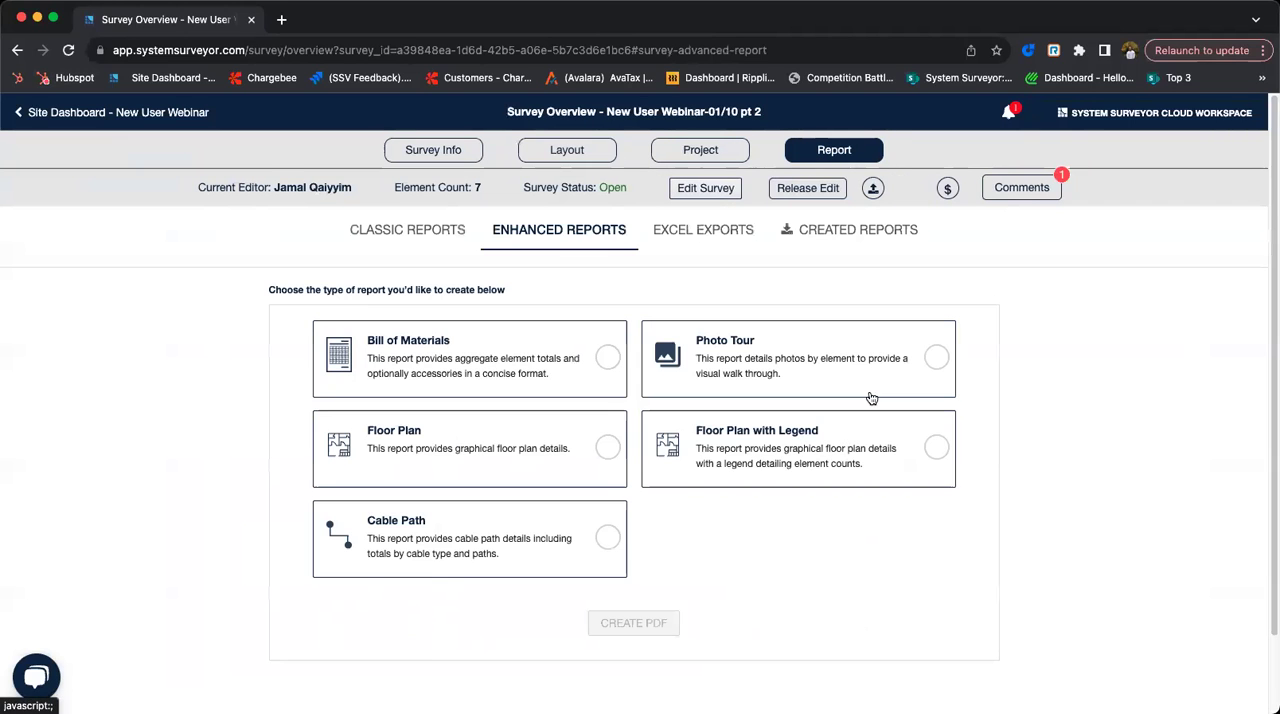
click(848, 458)
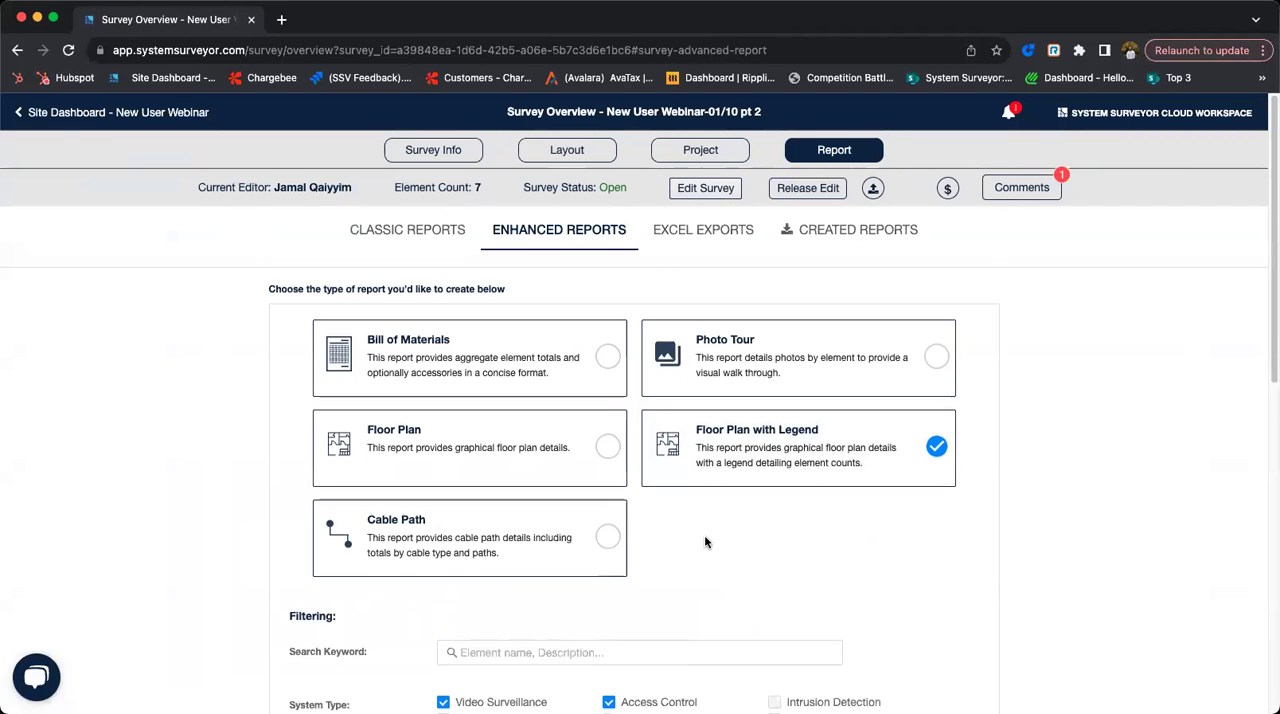
scroll(705, 542, down, 10)
click(650, 535)
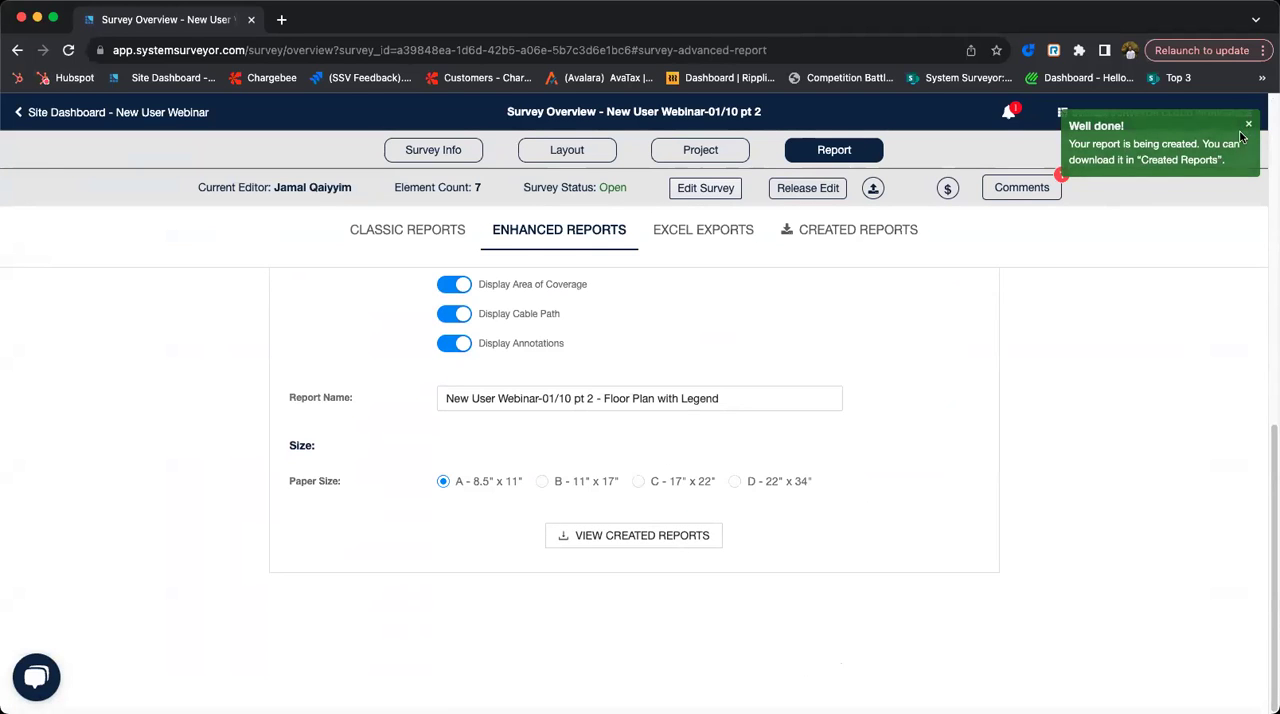
click(1241, 135)
- Preview the created New User Webinar-01/10 pt 2 - Floor Plan with Legend report, enlarged to 170%
click(871, 237)
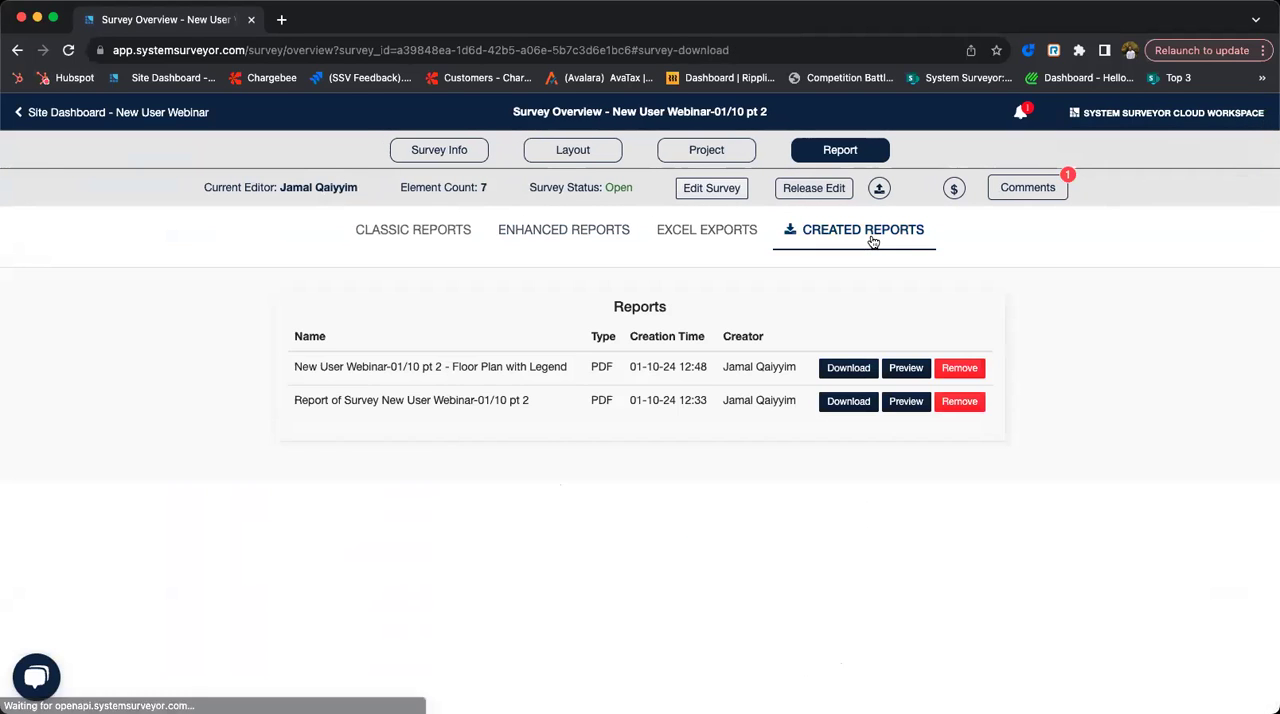
click(910, 368)
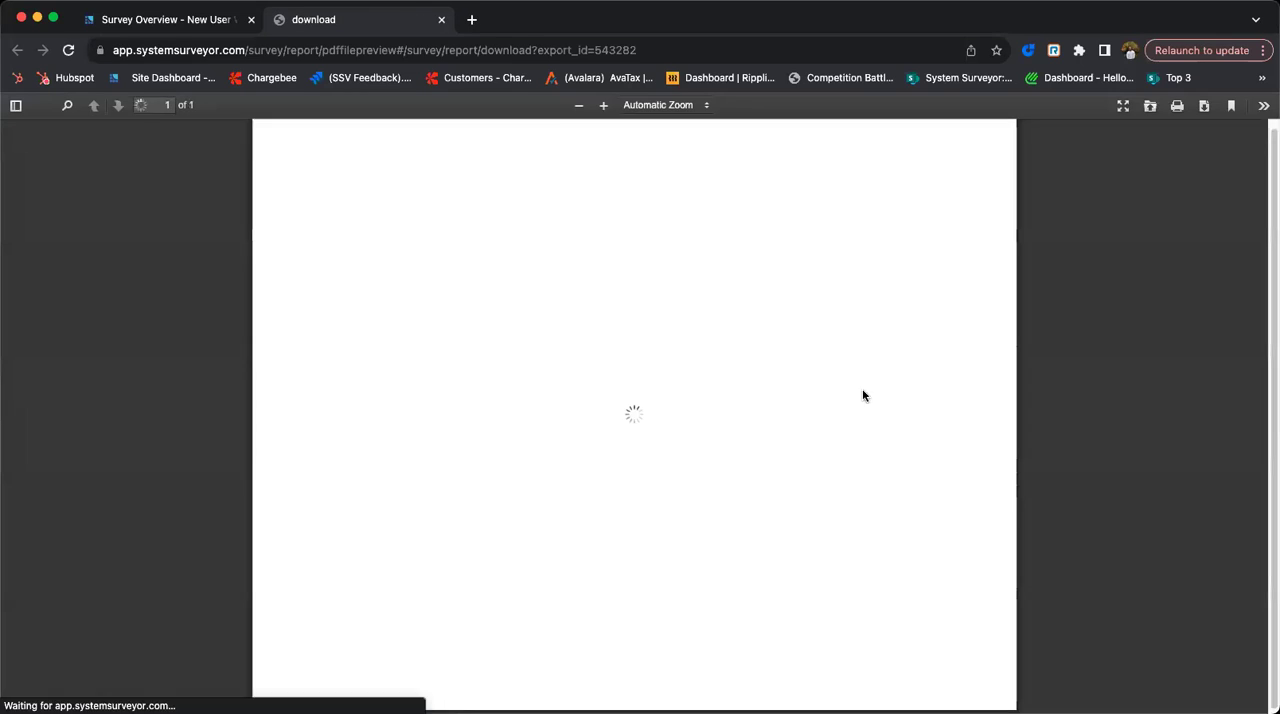
click(603, 104)
click(603, 104)
click(603, 104)
click(603, 104)
click(603, 104)
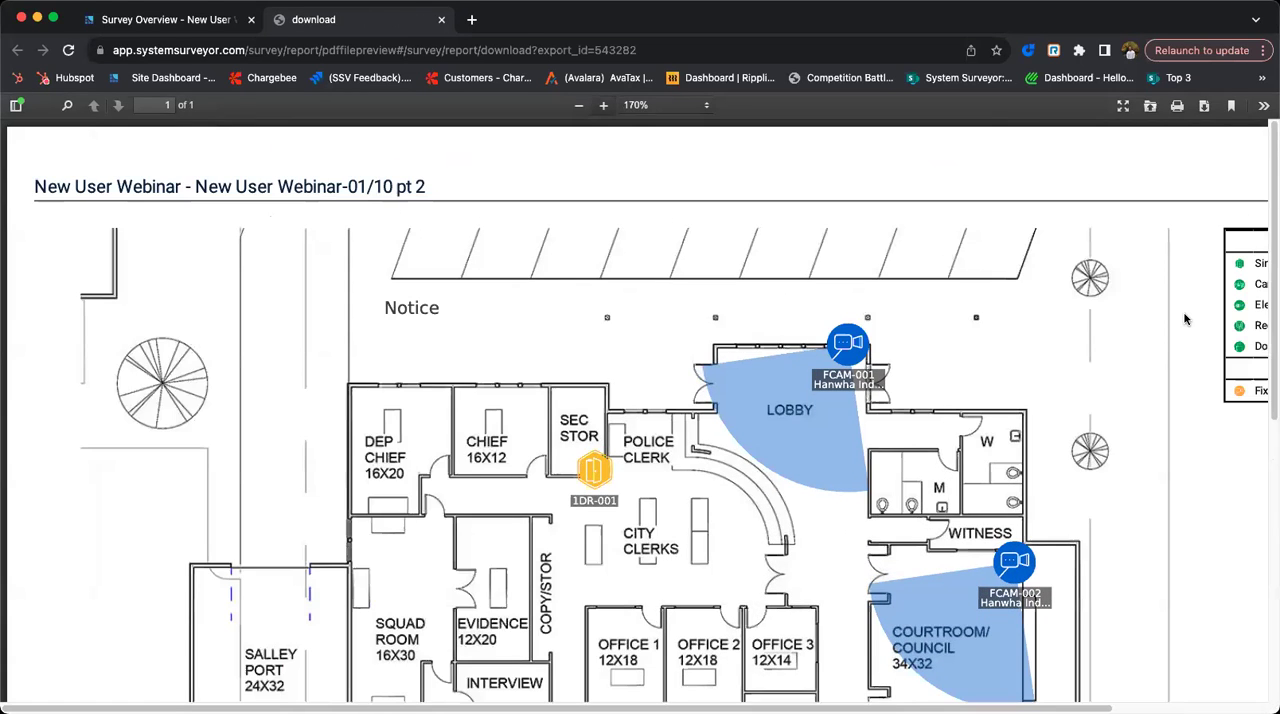
- Look over the report's element legend, then close the preview and open the survey layout for editing
drag(654, 705, 806, 703)
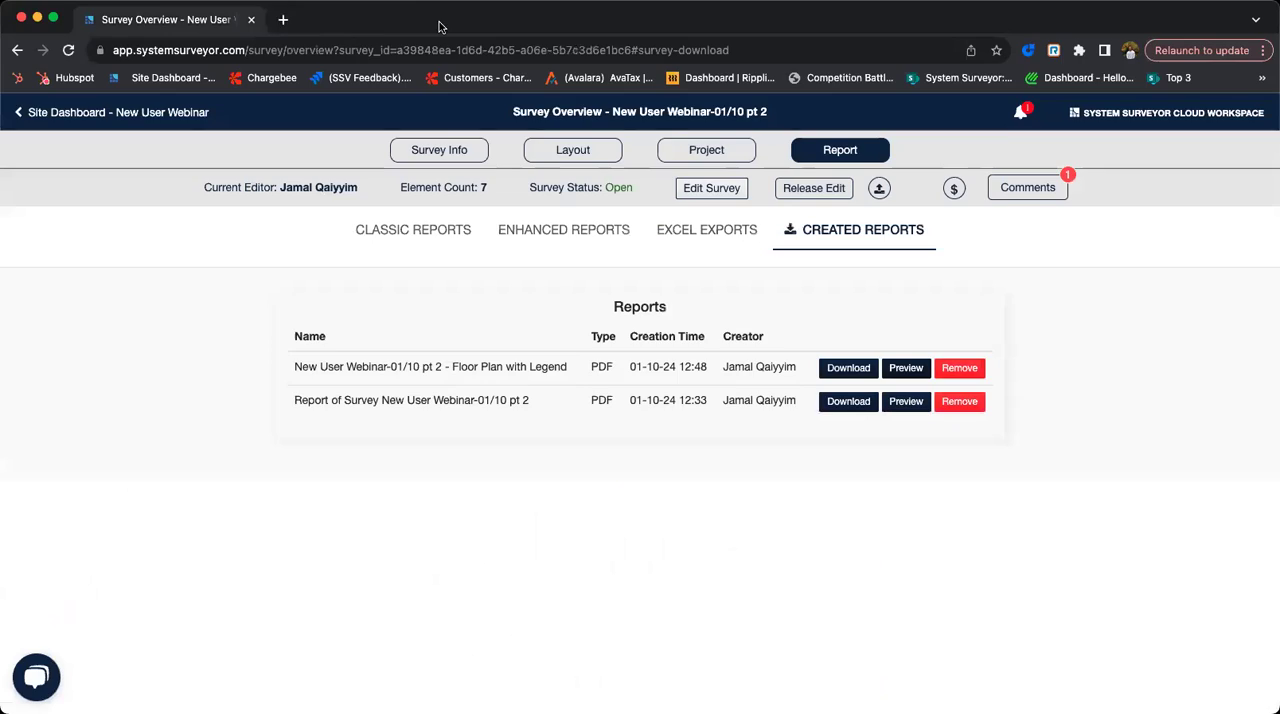
click(441, 20)
click(616, 156)
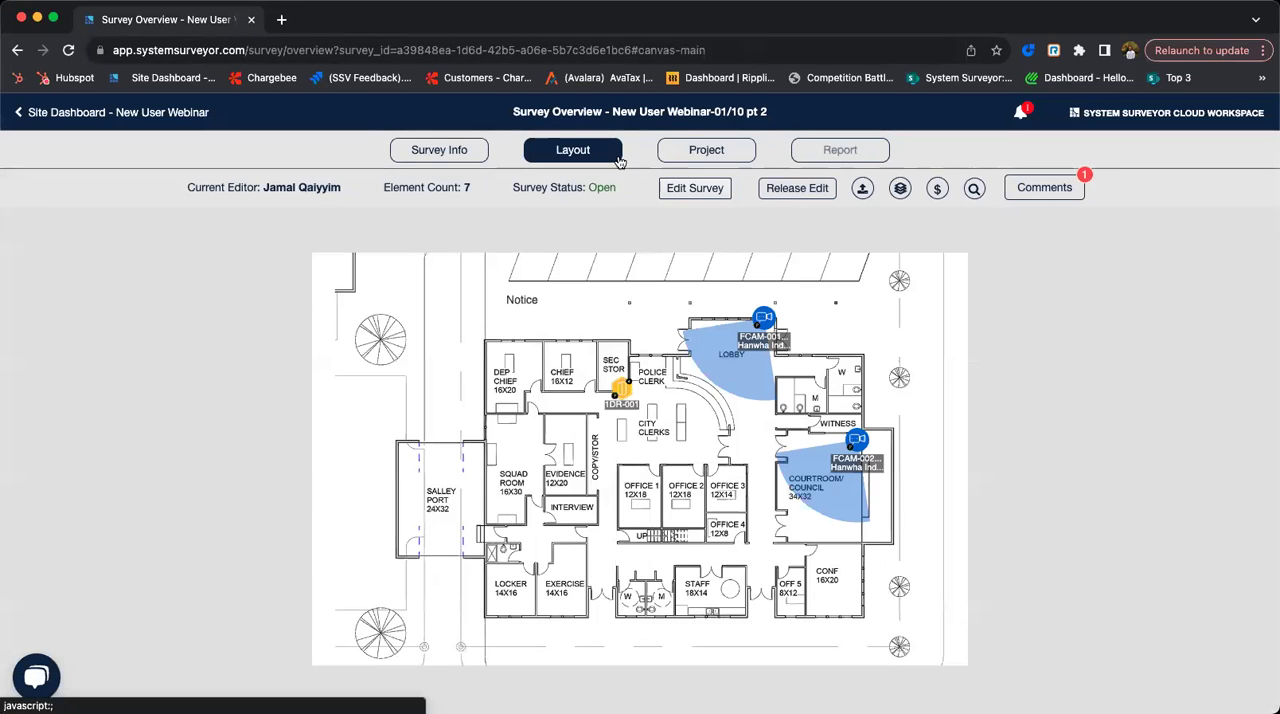
click(707, 196)
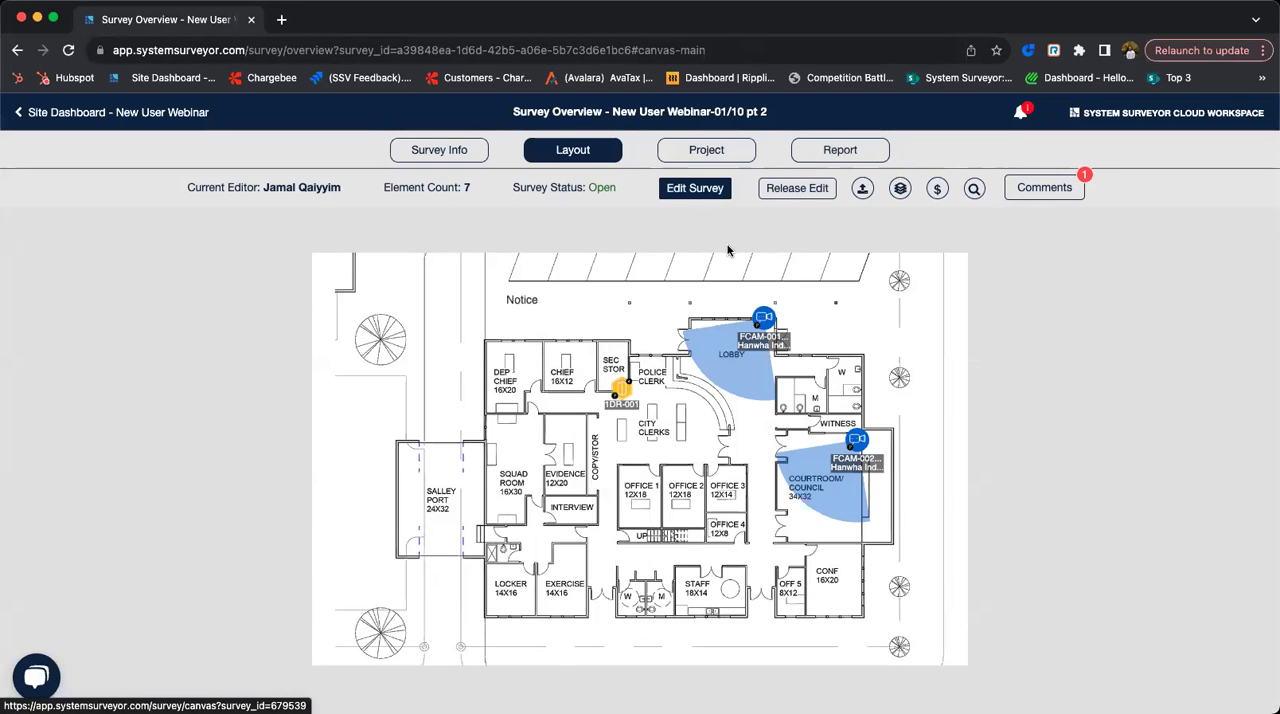
click(697, 189)
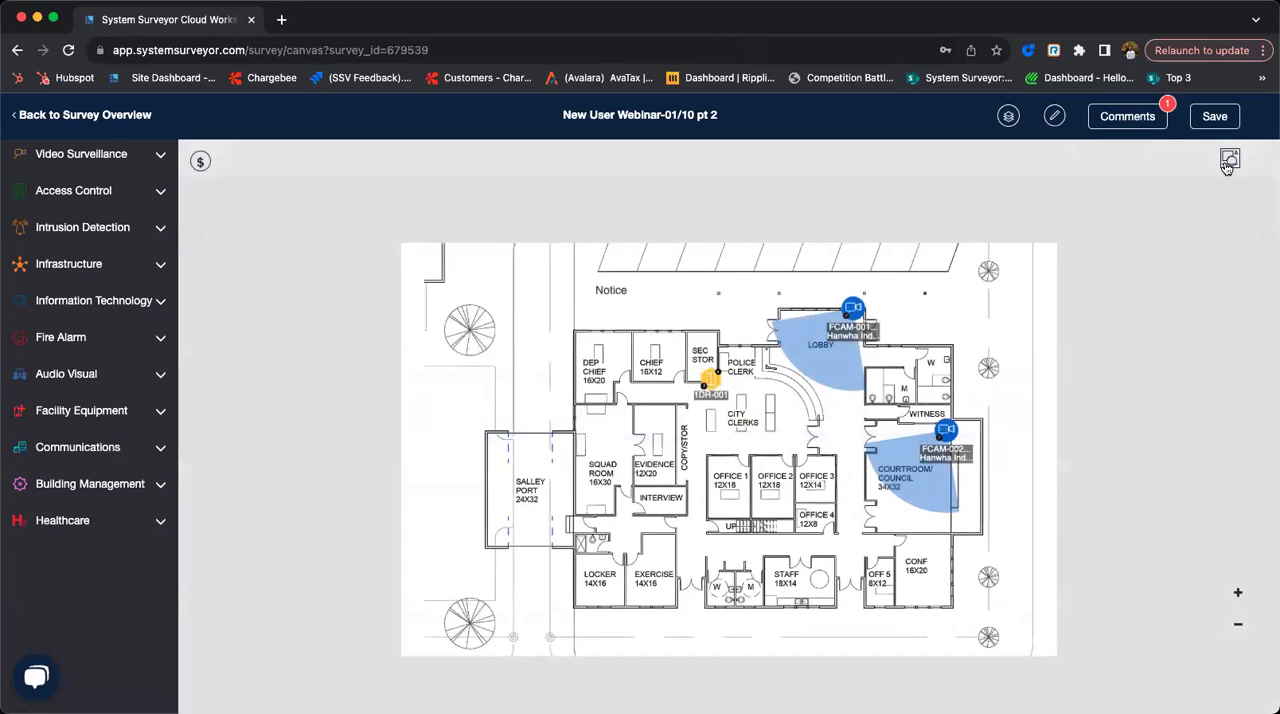
- Draw a red rectangle annotation on the floor plan's upper-left area, above the Salley Port and beside the Notice text
click(1229, 161)
click(705, 163)
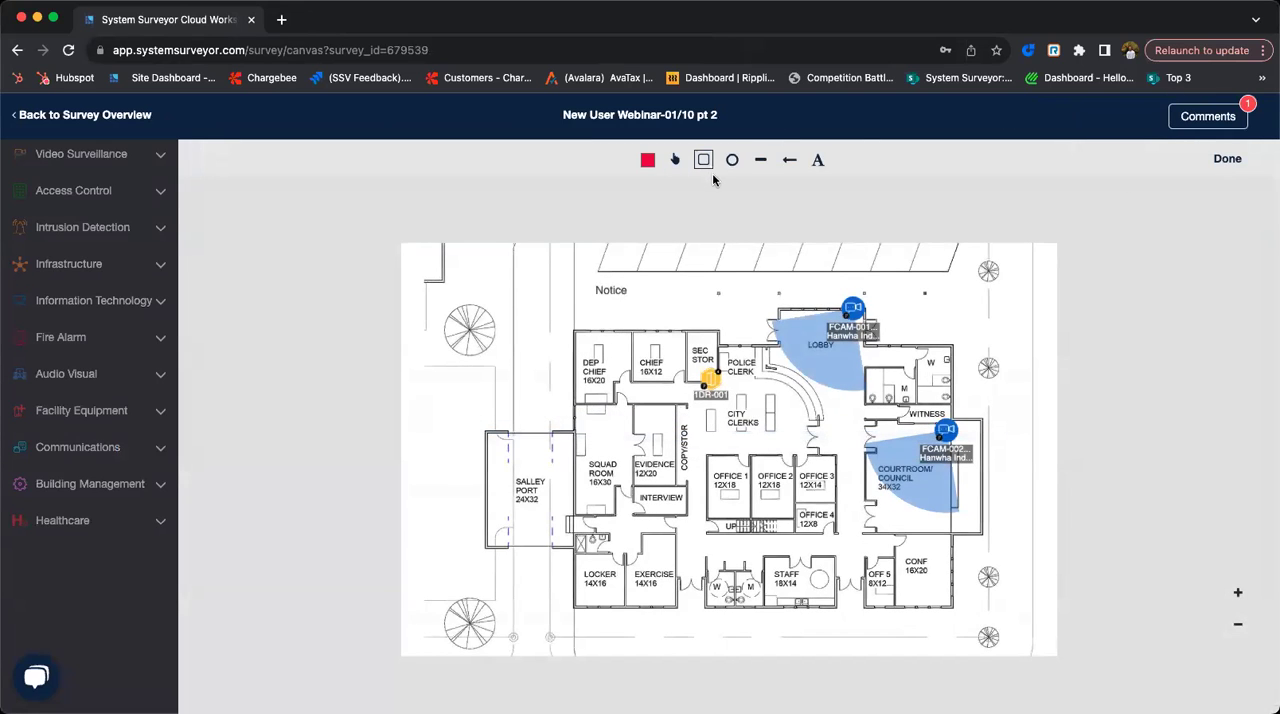
drag(492, 255, 570, 352)
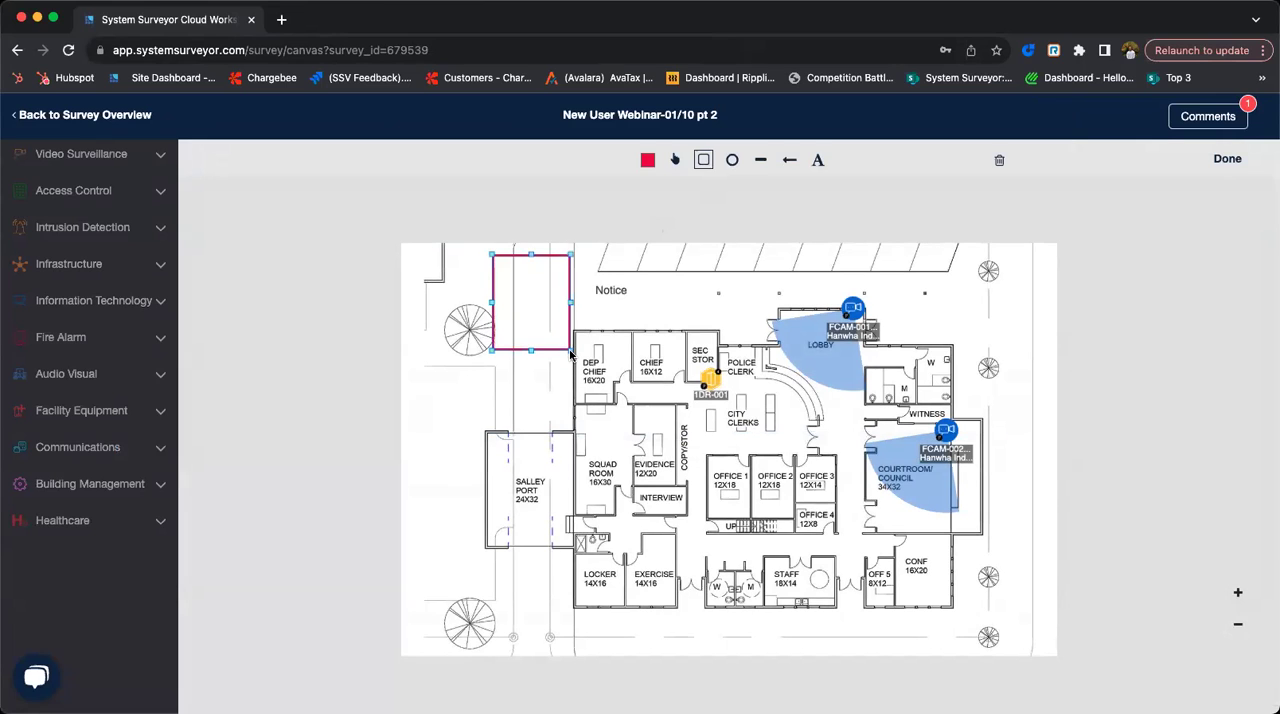
click(1243, 164)
- Place a Fixed Camera in the red rectangle's upper-left corner with its area of coverage set to None
click(127, 168)
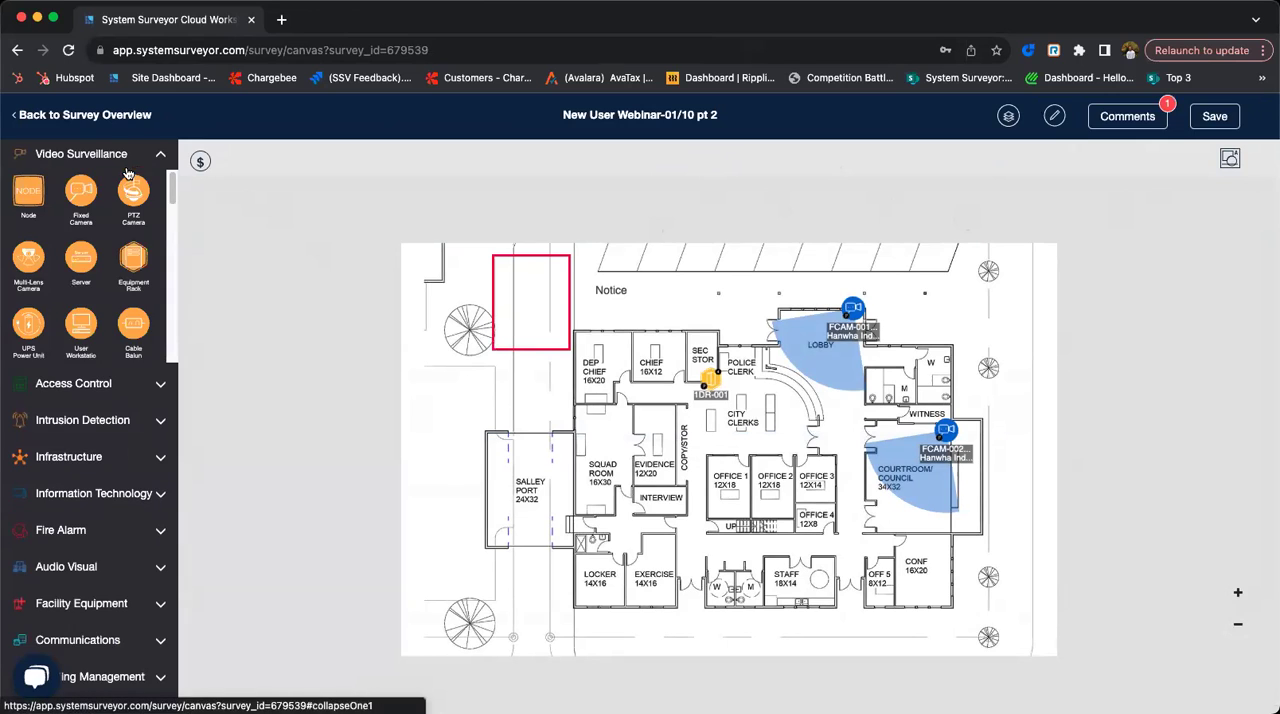
drag(91, 195, 498, 264)
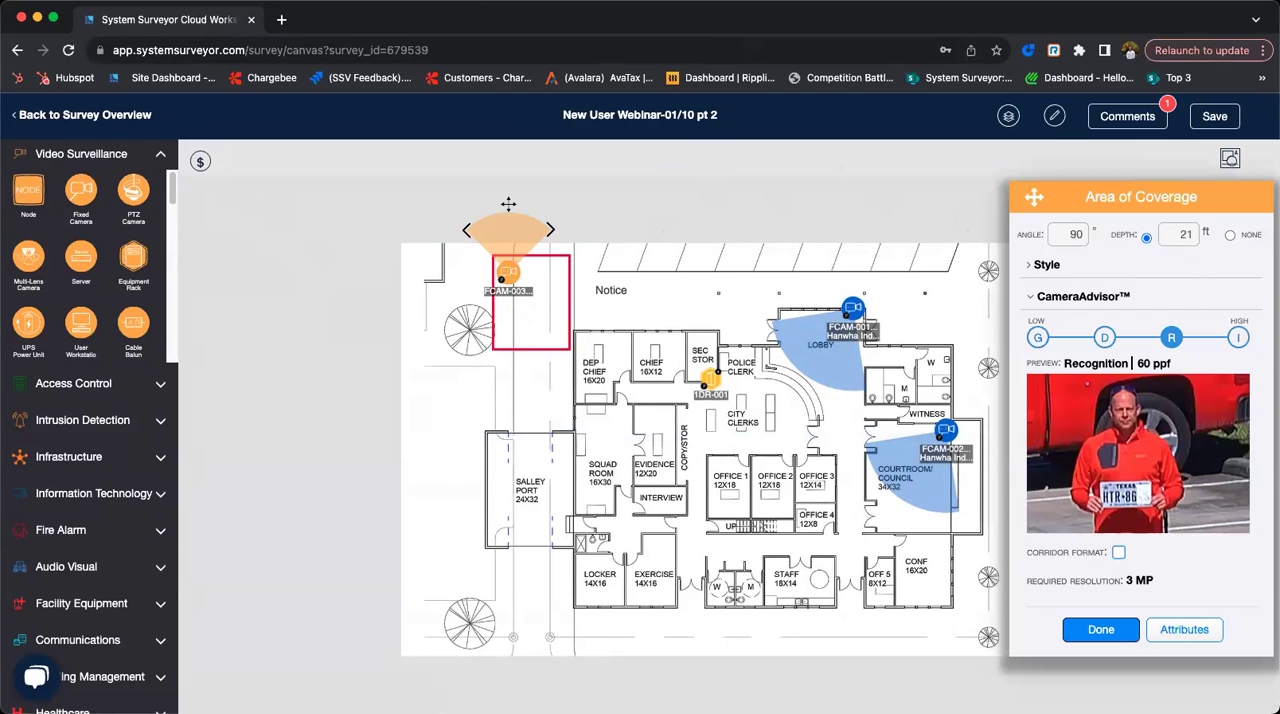
click(1230, 236)
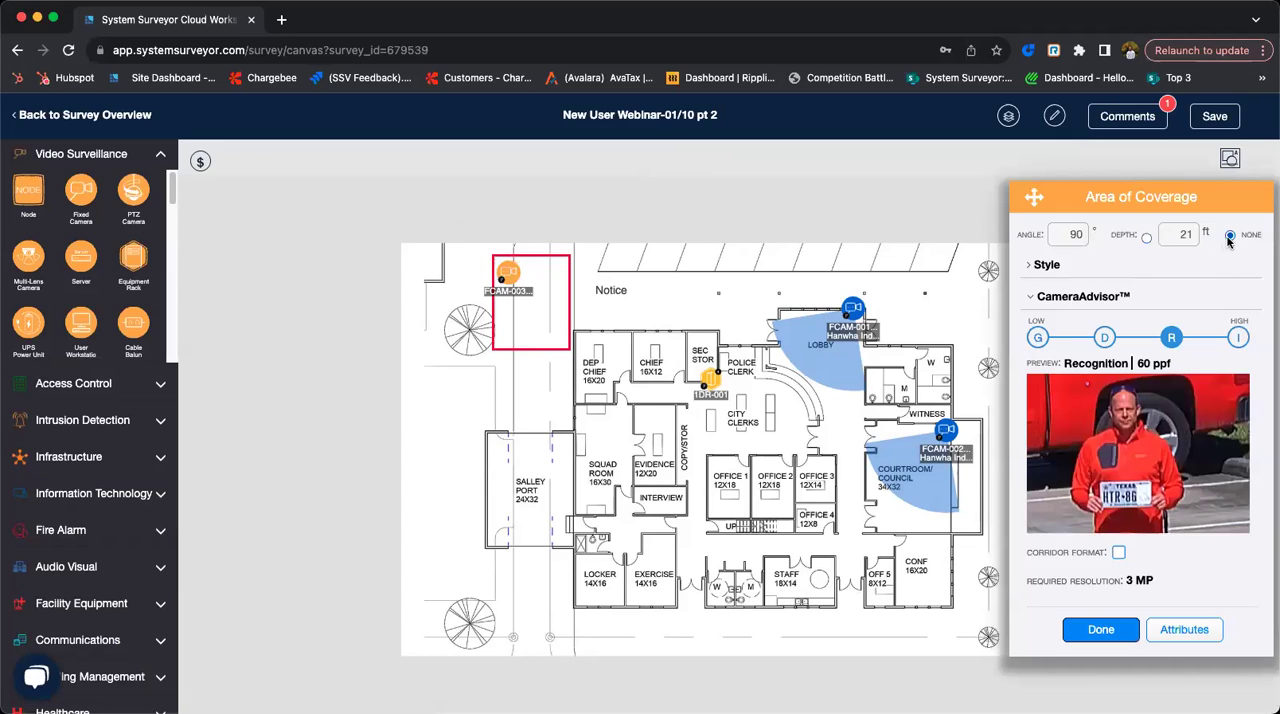
- Clear the ID in the new camera's attributes so that it has no label on the plan
click(1178, 632)
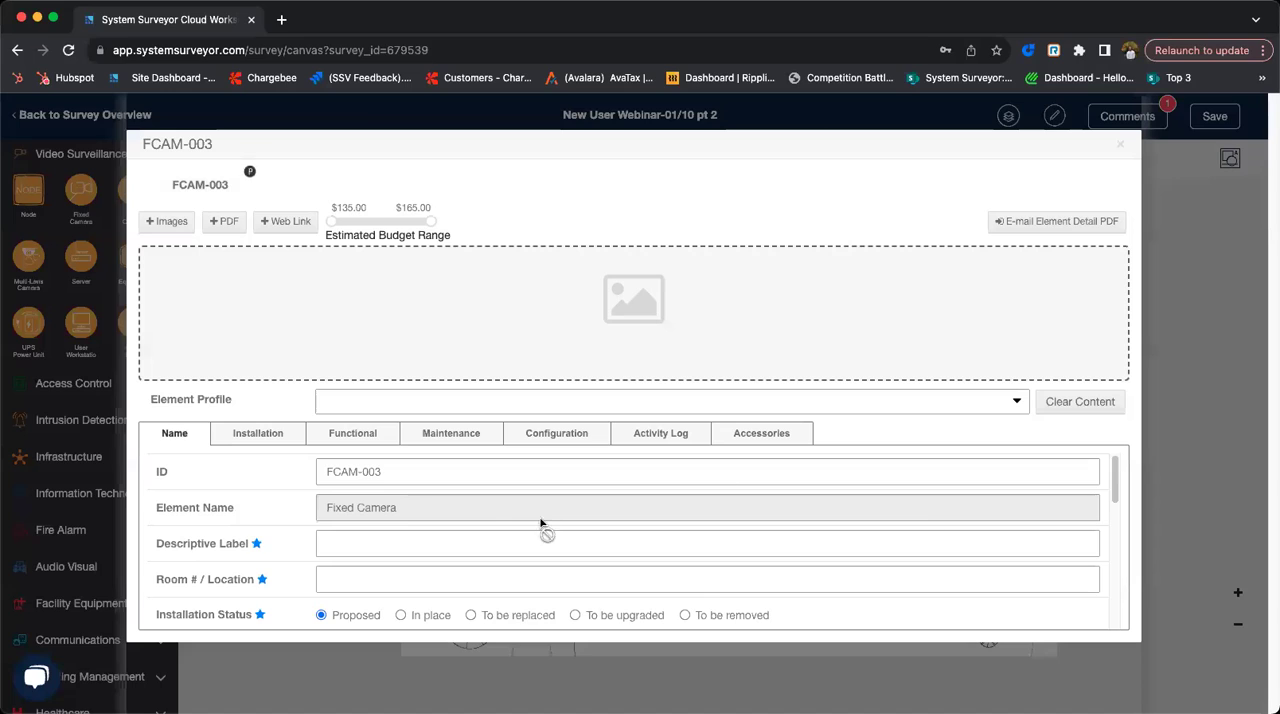
triple_click(366, 474)
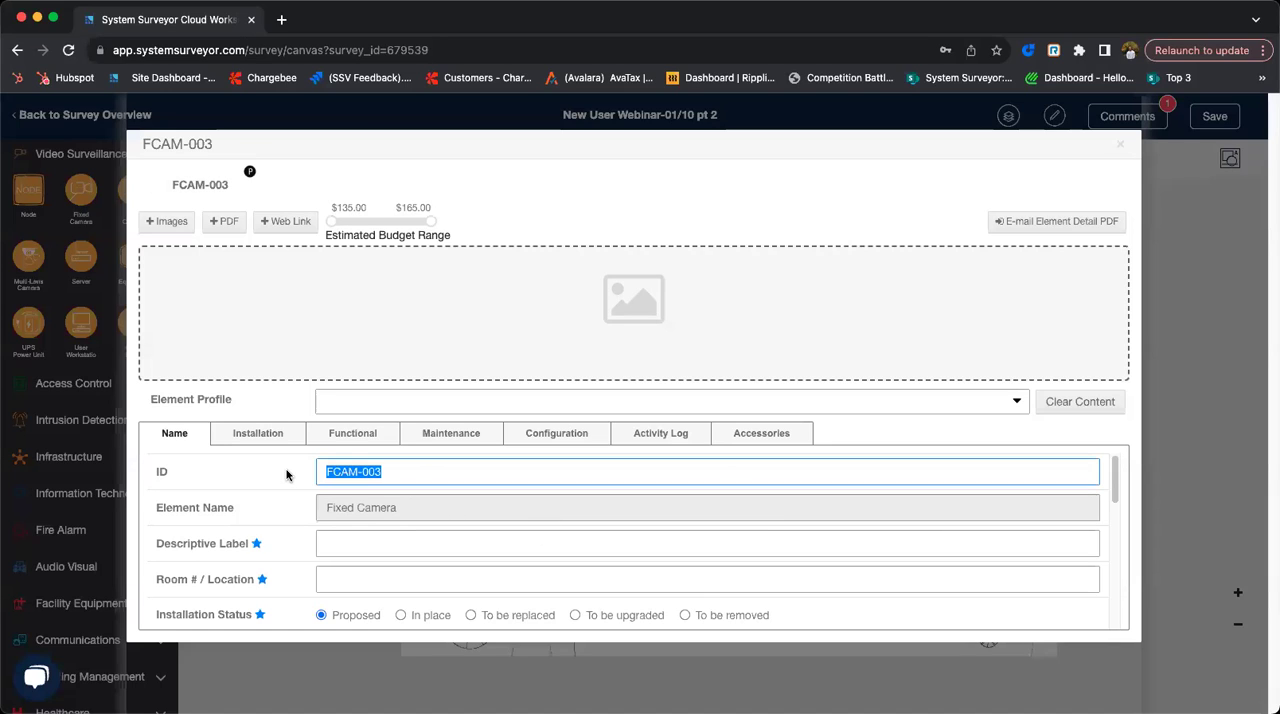
key(BackSpace)
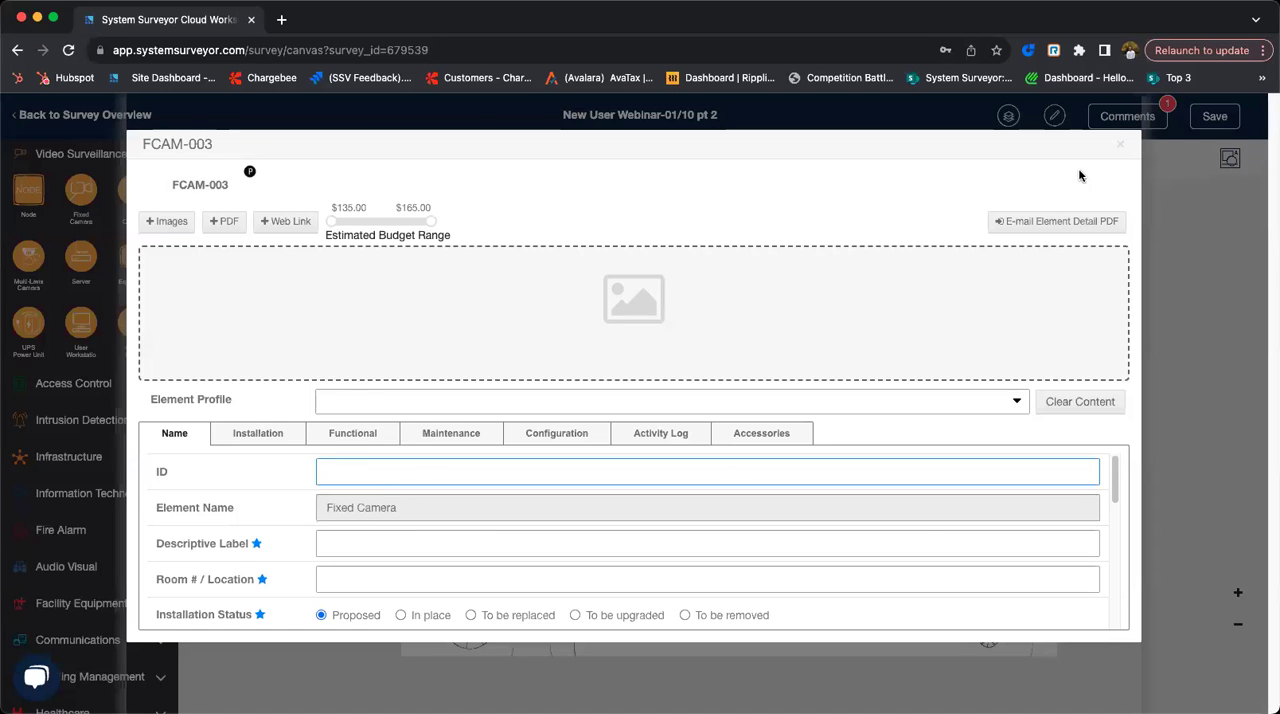
click(1118, 146)
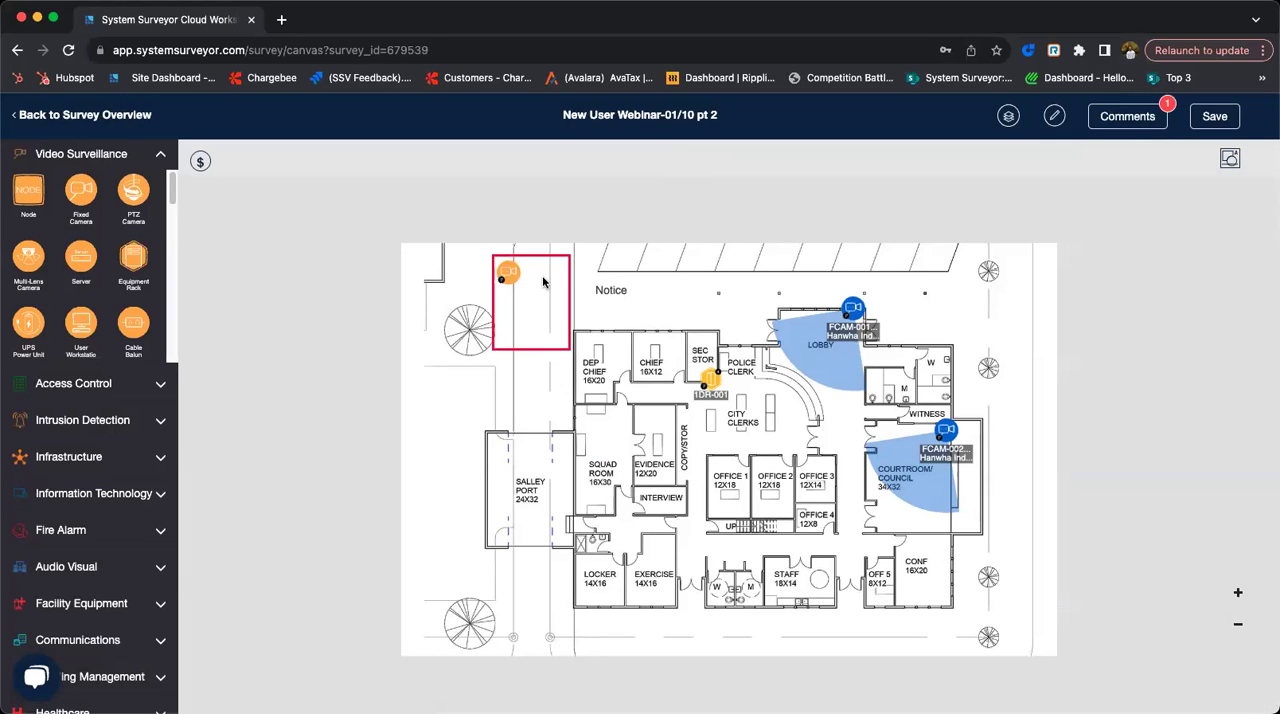
- Set the installation status of the camera in the red rectangle to In place
click(506, 282)
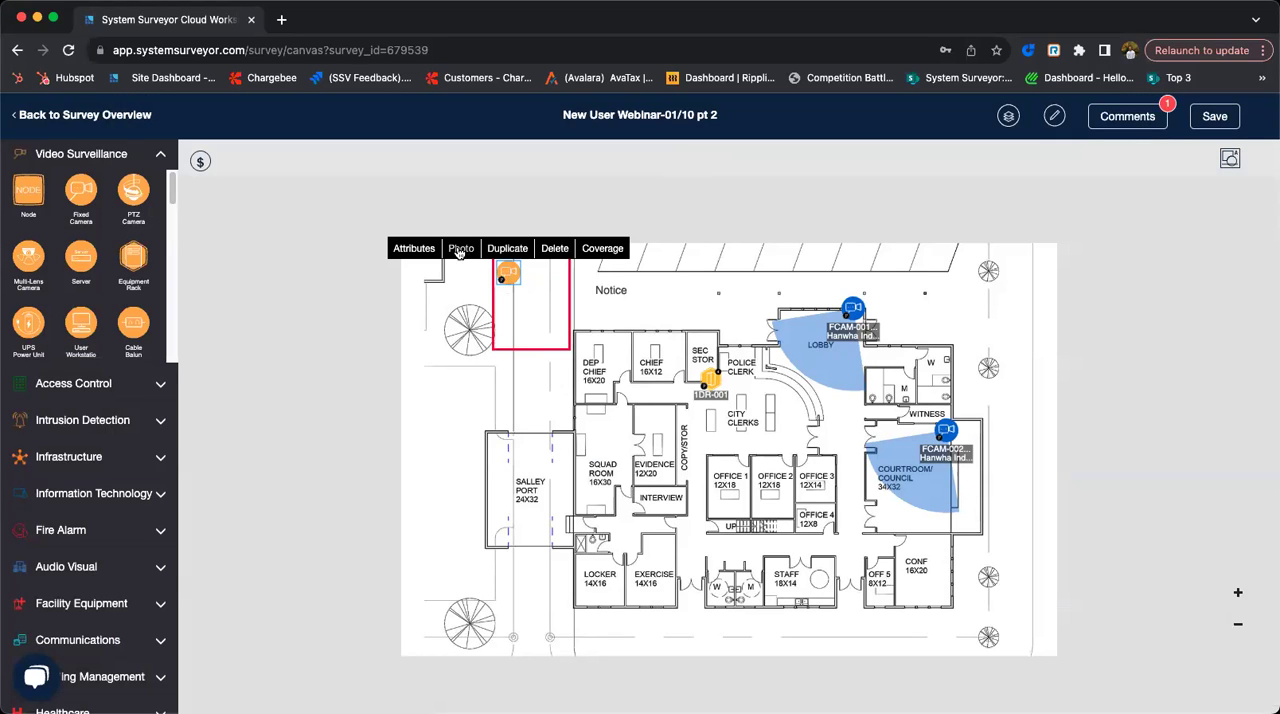
scroll(502, 290, up, 5)
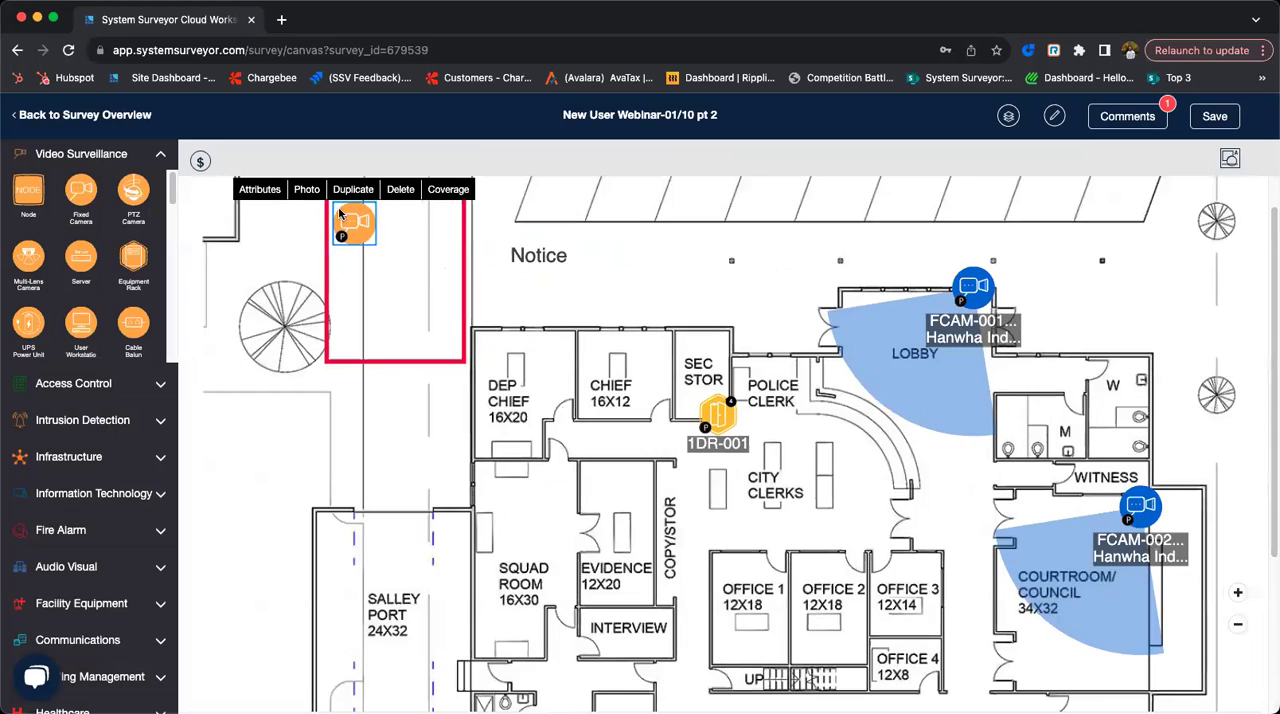
click(260, 195)
scroll(500, 570, down, 3)
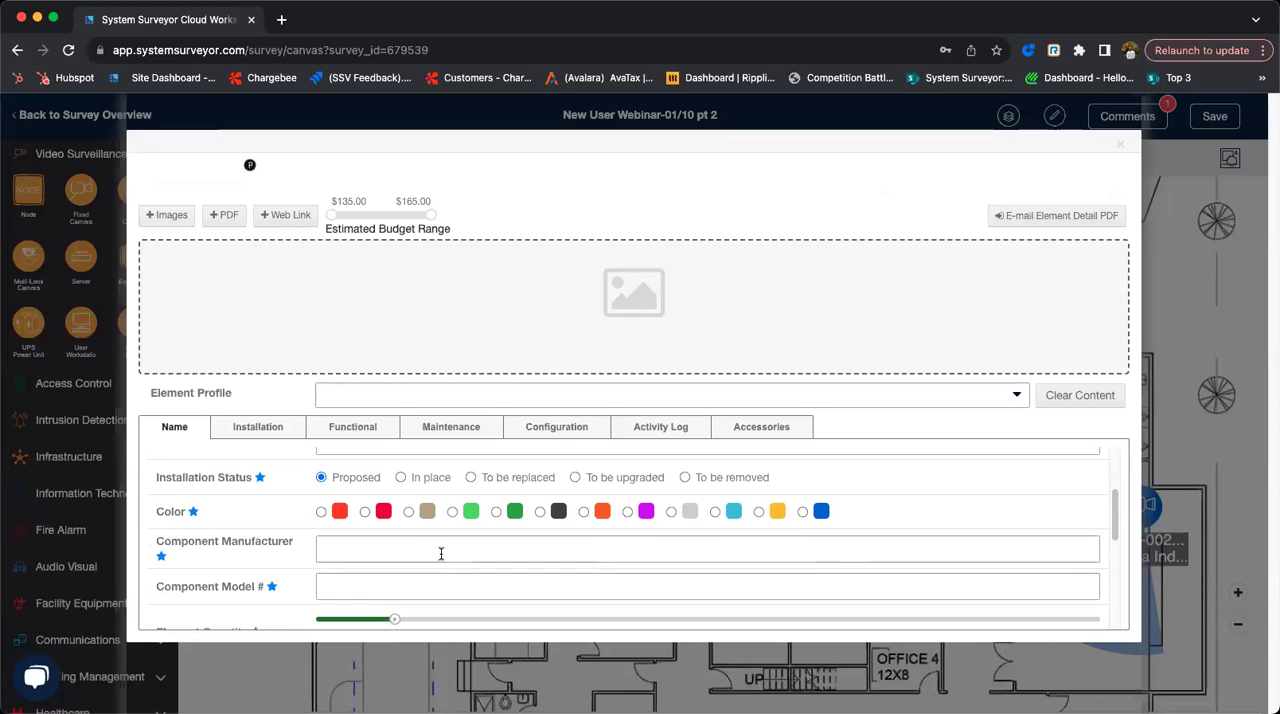
click(401, 478)
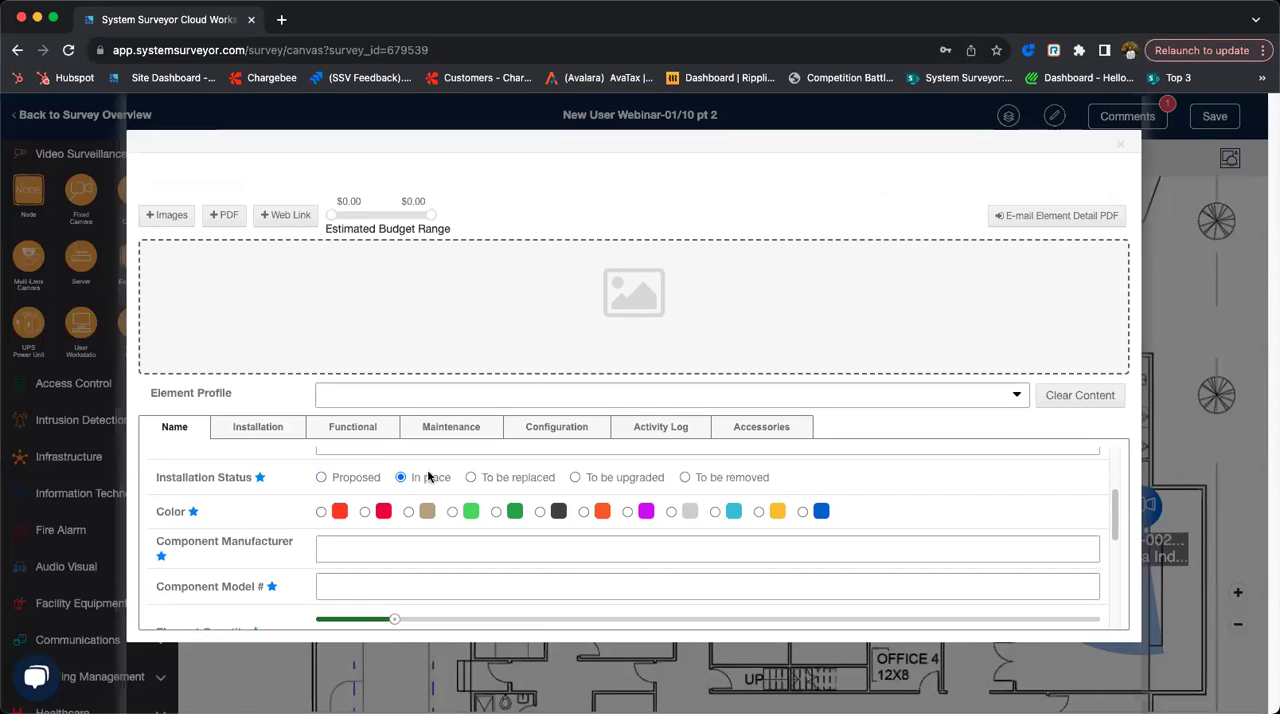
click(1121, 148)
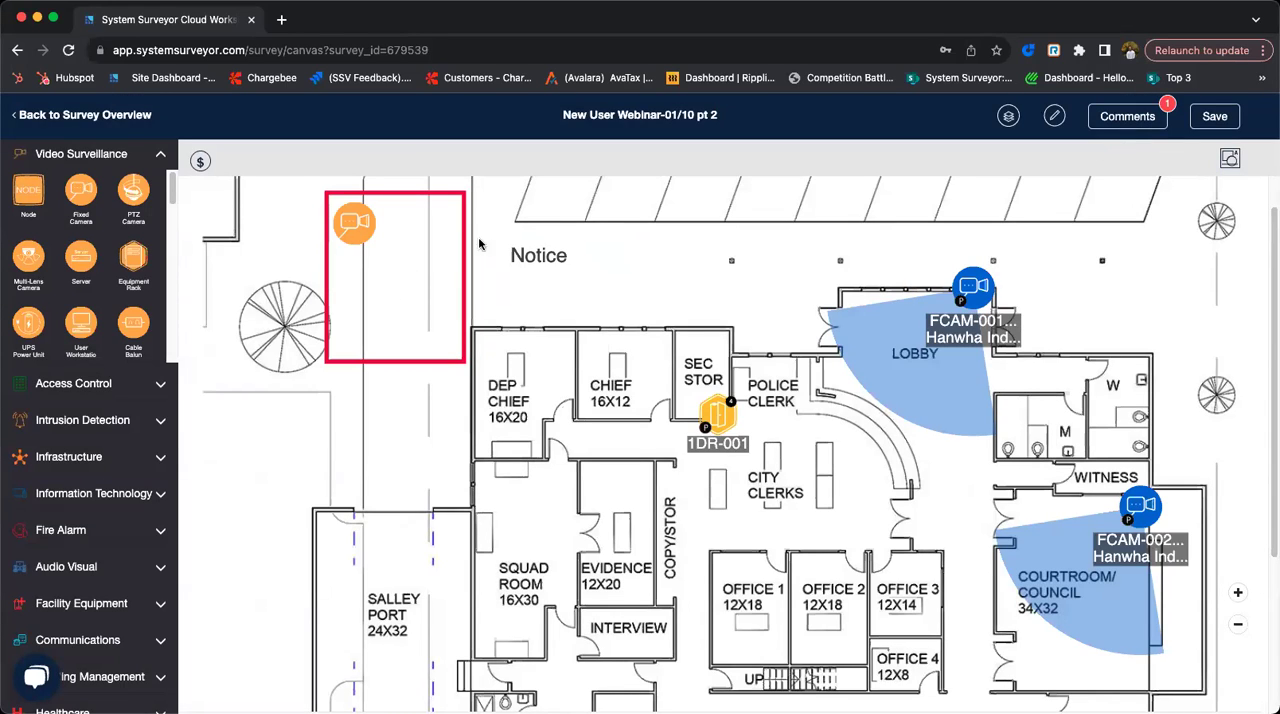
- Add a dark gray text annotation reading "Fixed Camera" beside the camera icon inside the red rectangle
click(1231, 160)
click(819, 161)
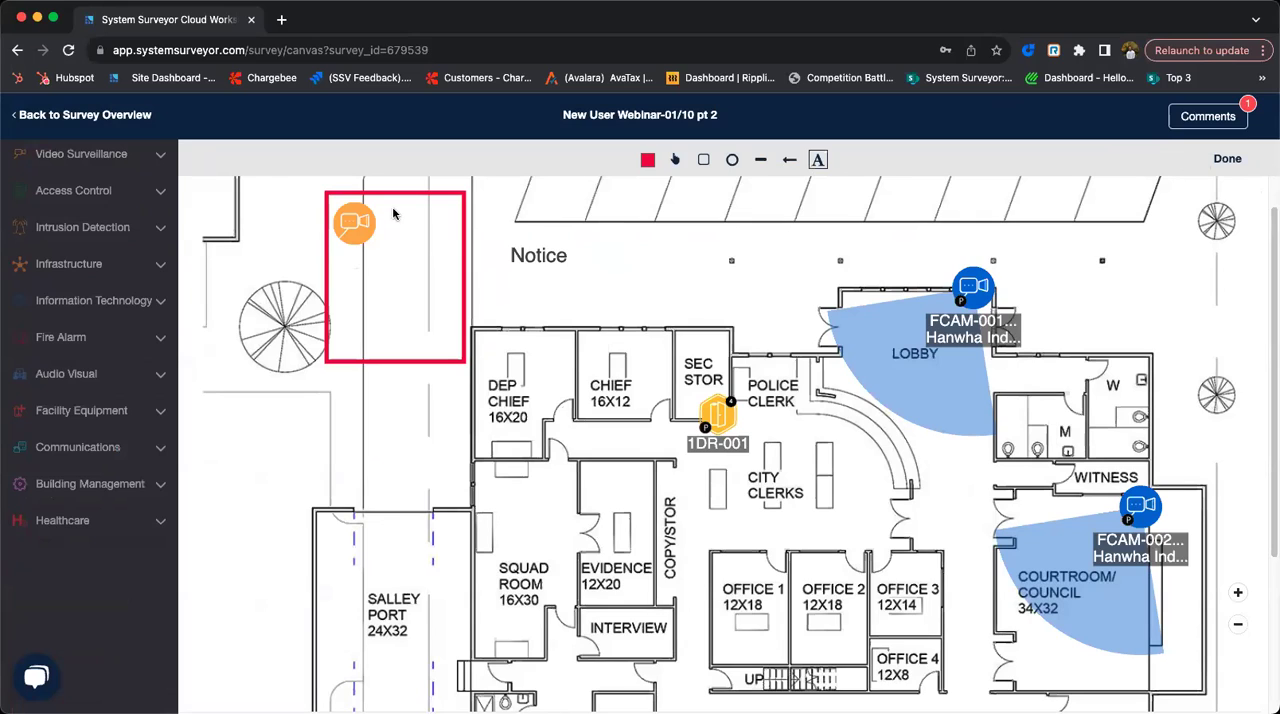
click(644, 160)
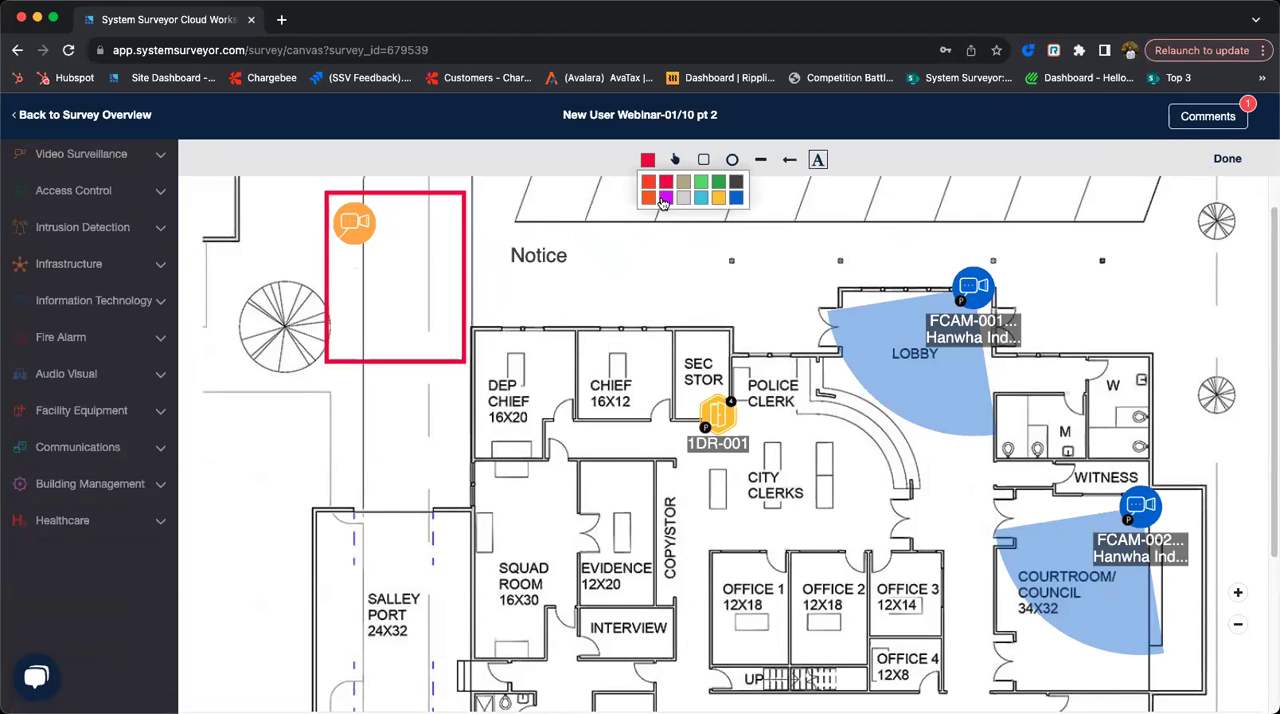
click(741, 187)
click(384, 214)
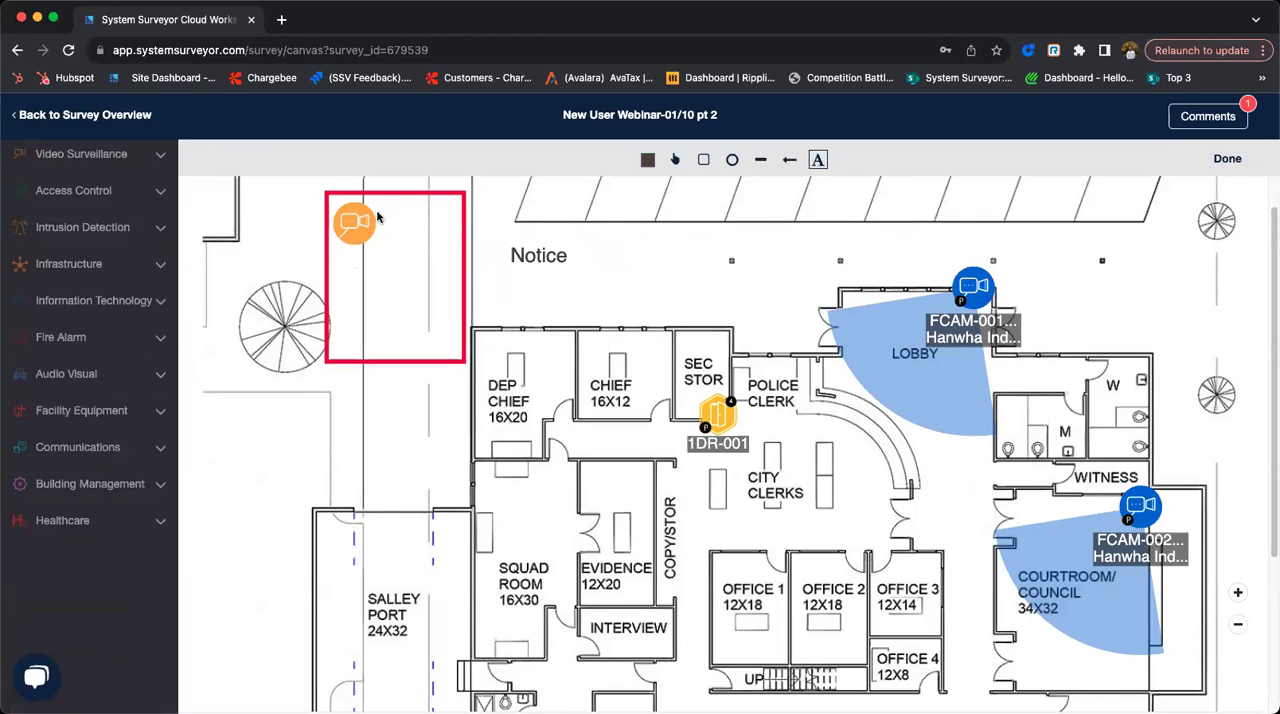
drag(403, 230, 460, 241)
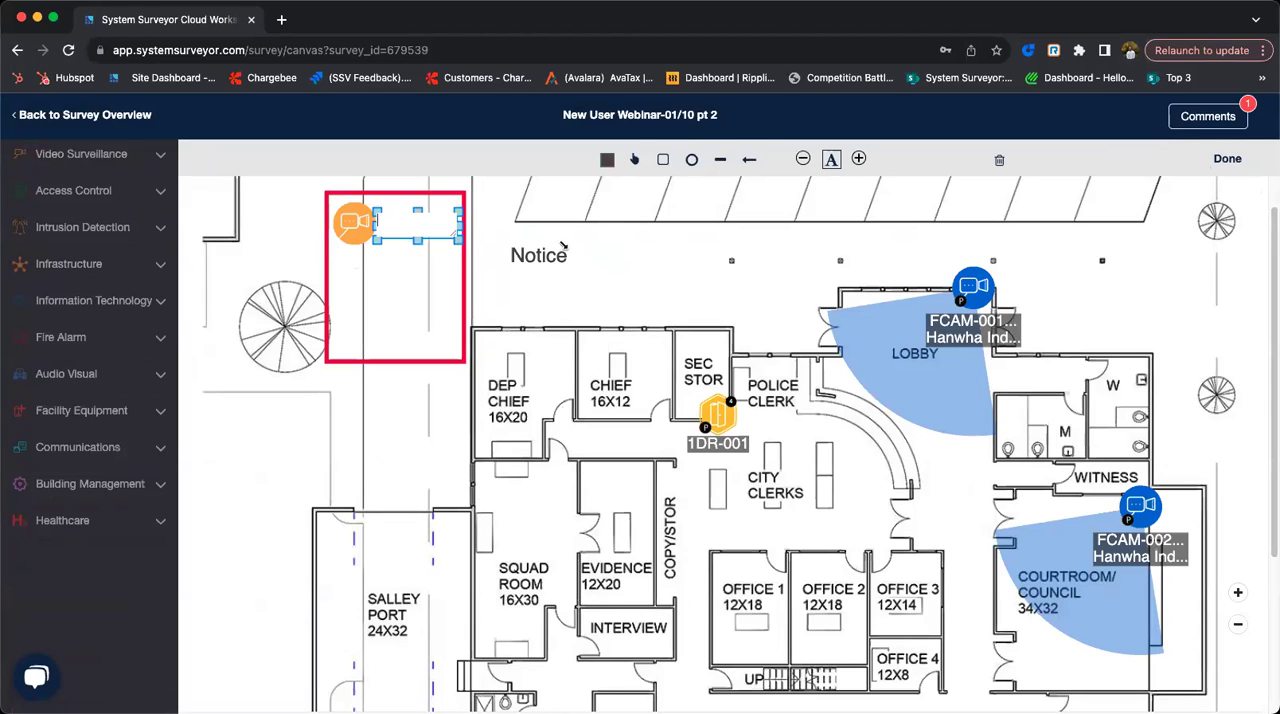
text(Fixed )
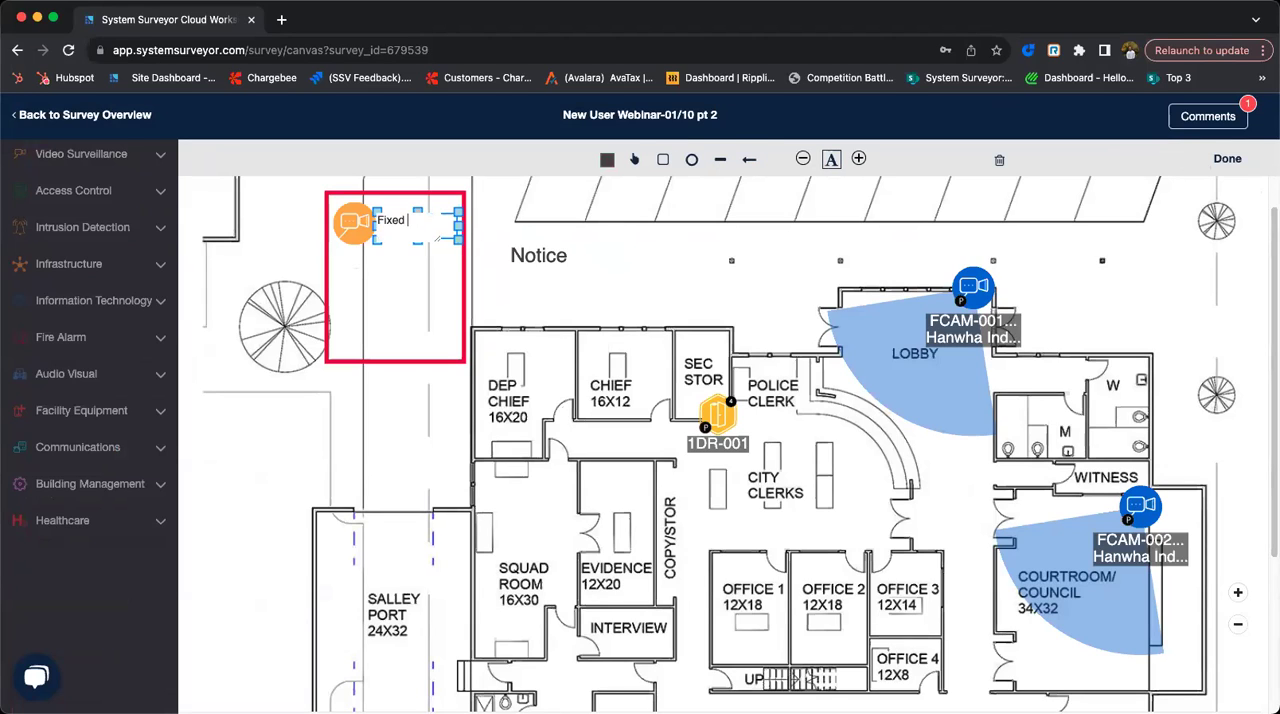
text(Camera)
click(662, 257)
- Adjust the "Fixed Camera" text size to fit inside the red rectangle and finish annotating
click(803, 160)
click(803, 160)
click(803, 160)
click(803, 160)
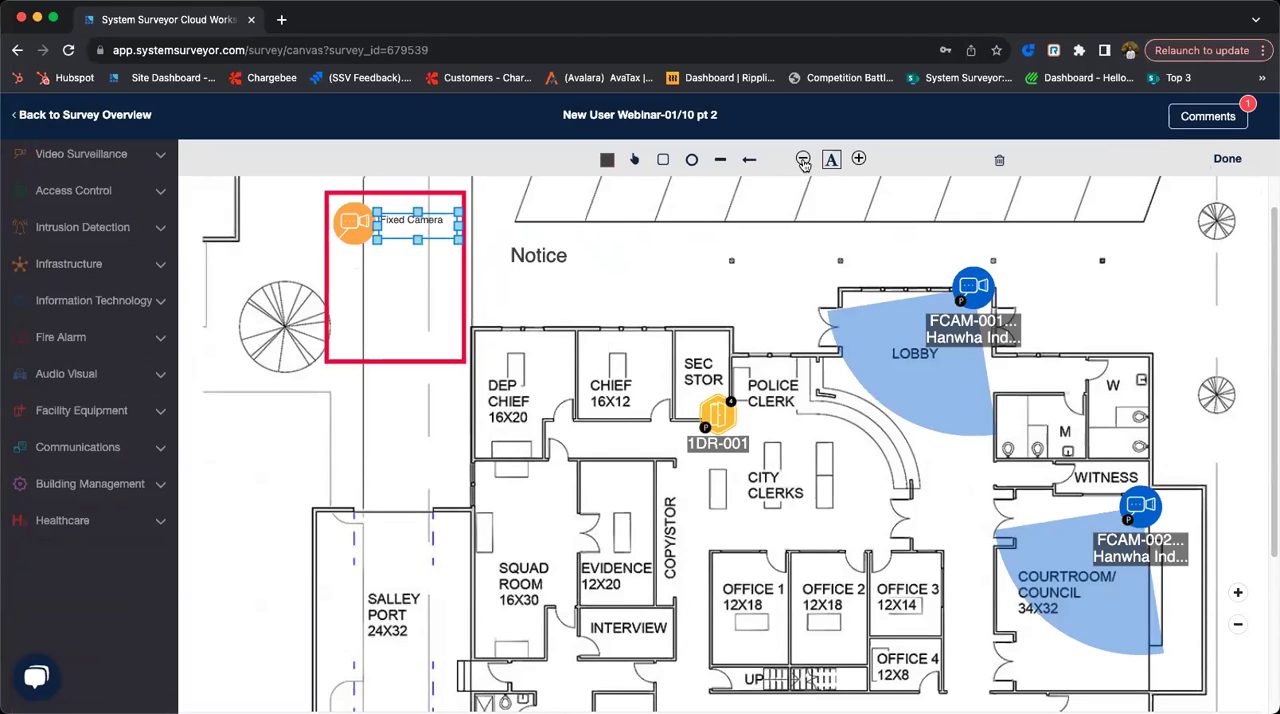
click(857, 160)
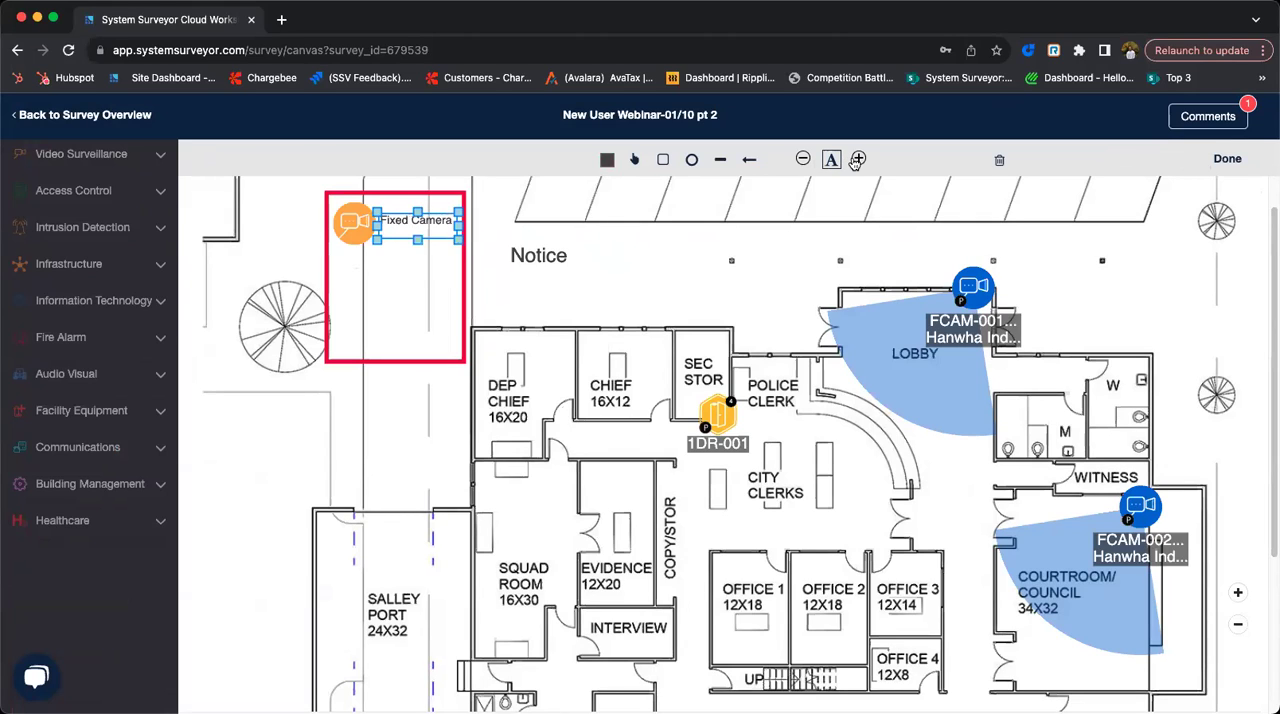
click(502, 251)
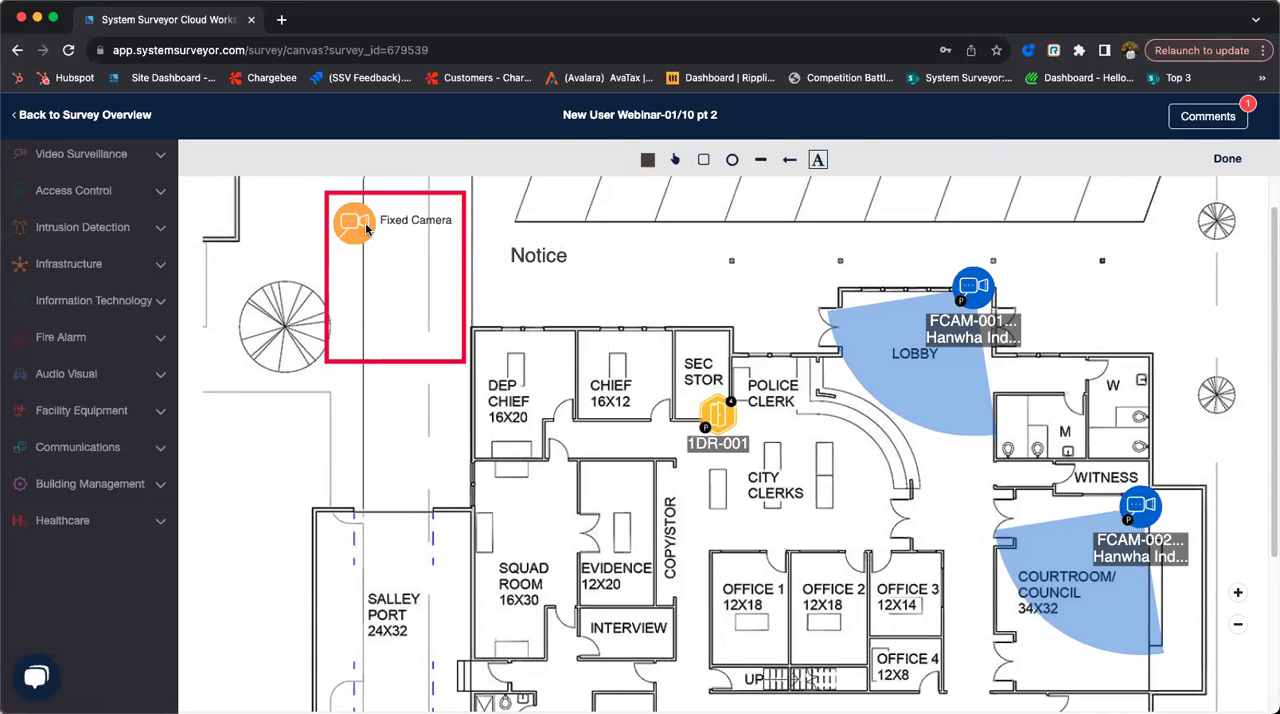
click(1228, 160)
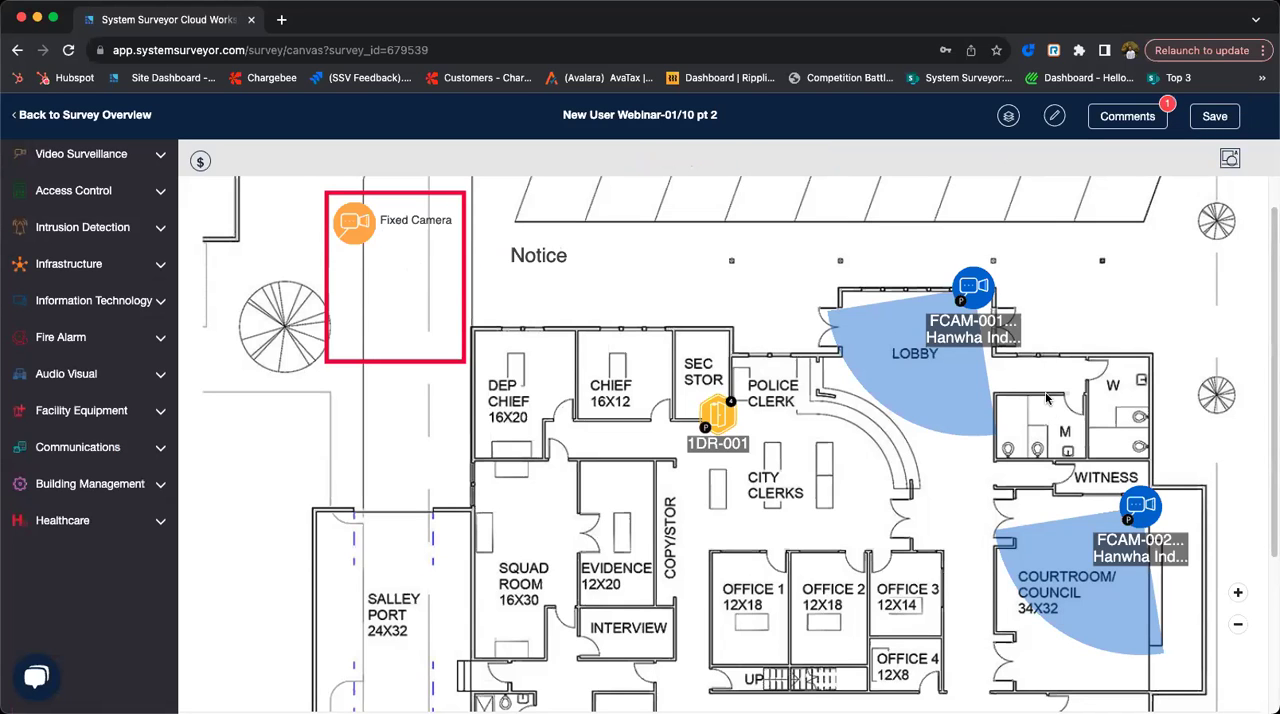
- Change the color of the camera in the red rectangle to blue and save the survey
click(360, 238)
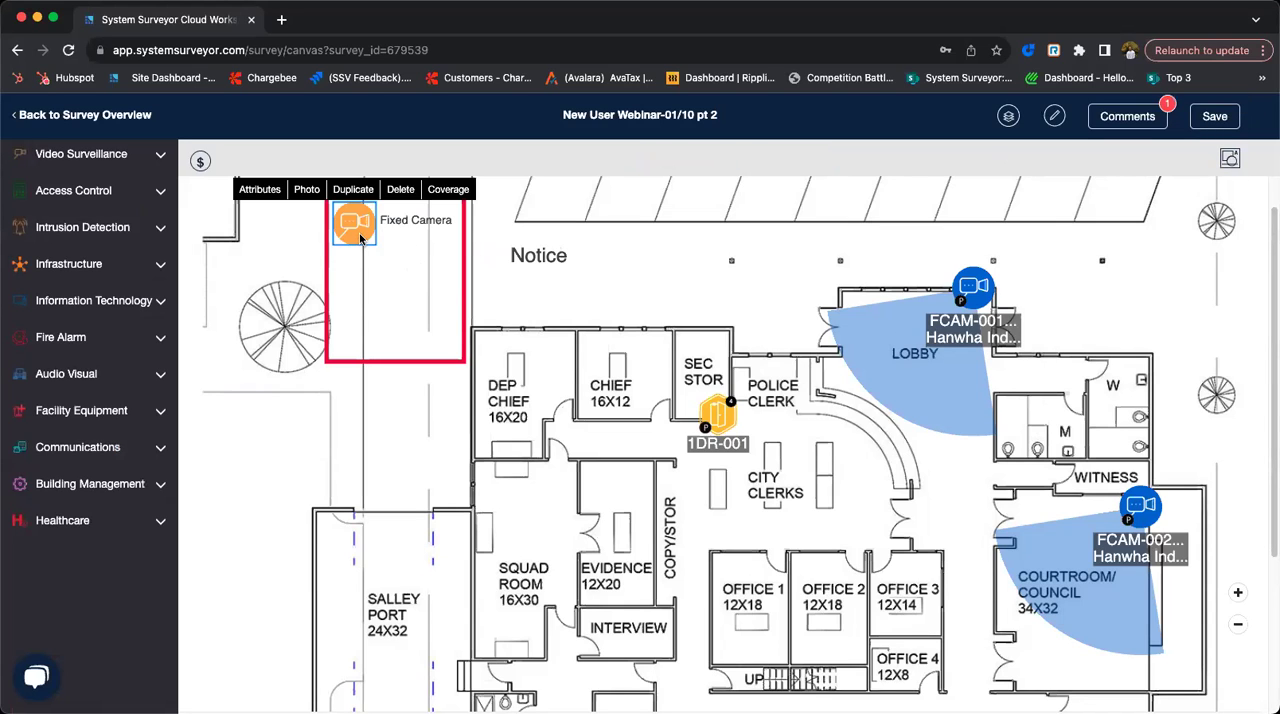
click(265, 185)
scroll(409, 545, down, 3)
click(802, 508)
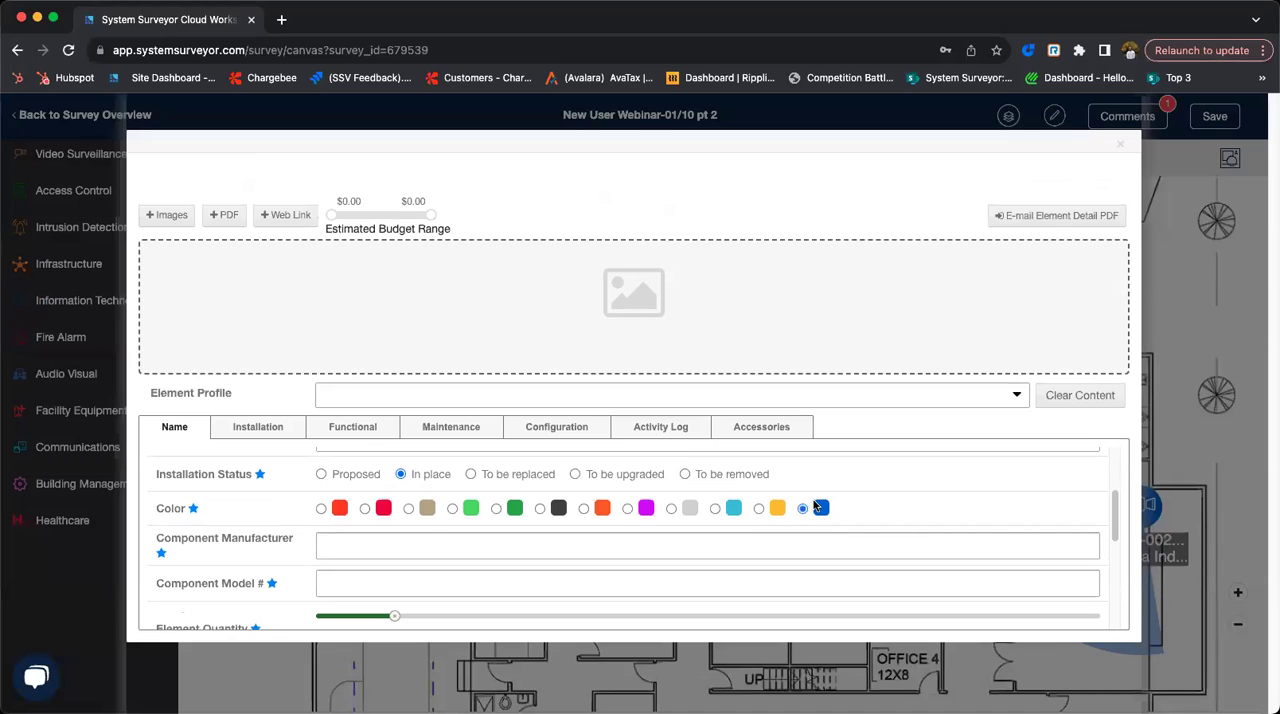
click(1120, 147)
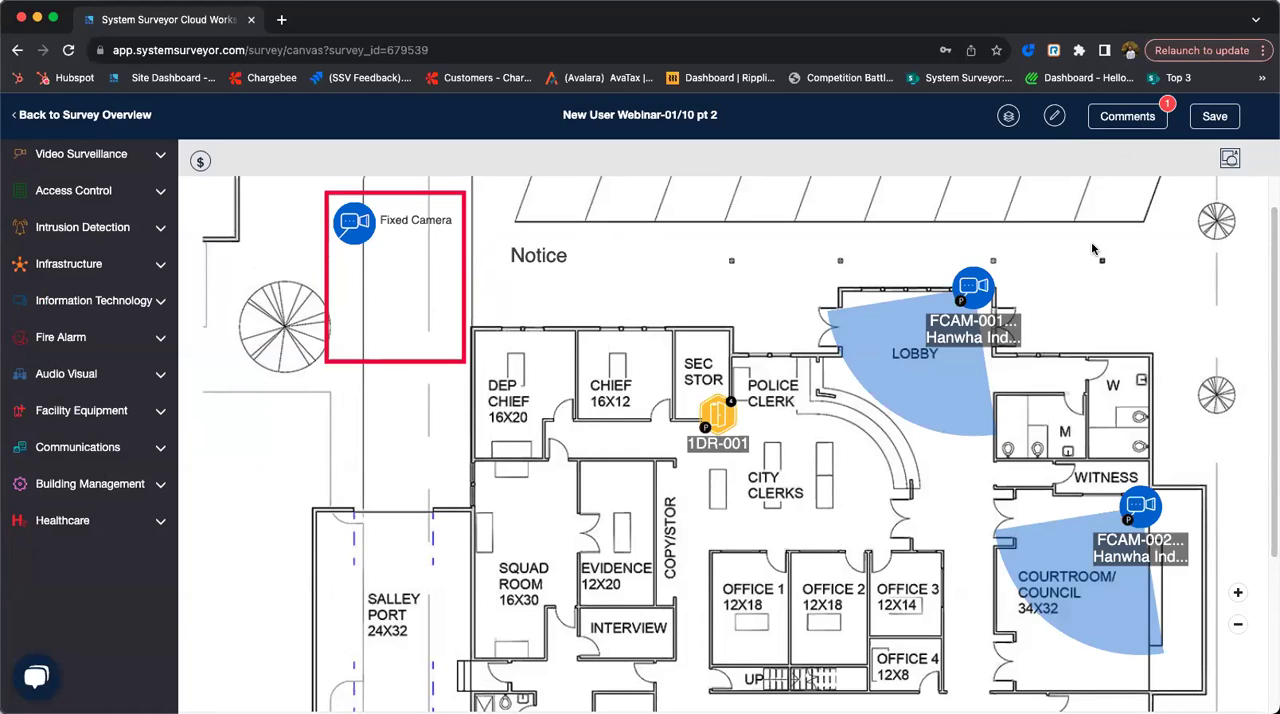
click(1213, 117)
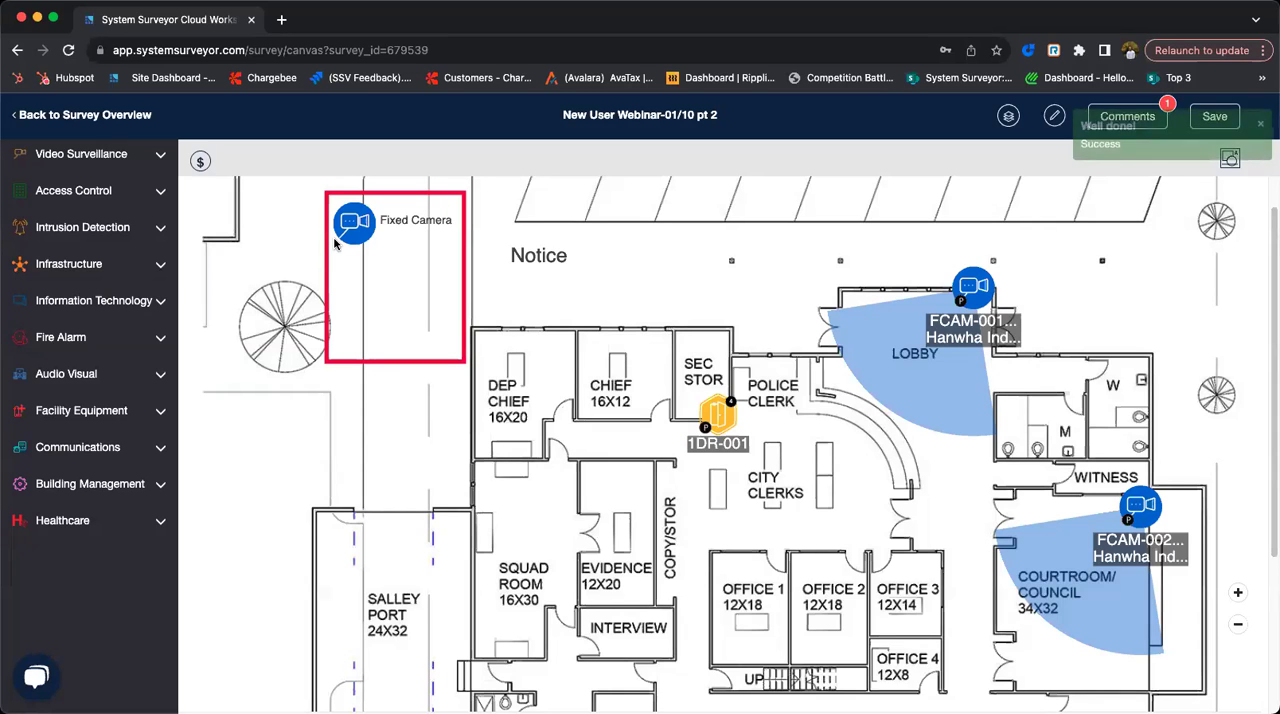
- Leave the survey canvas and create an enhanced Floor Plan report for New User Webinar-01/10 pt 2
click(130, 128)
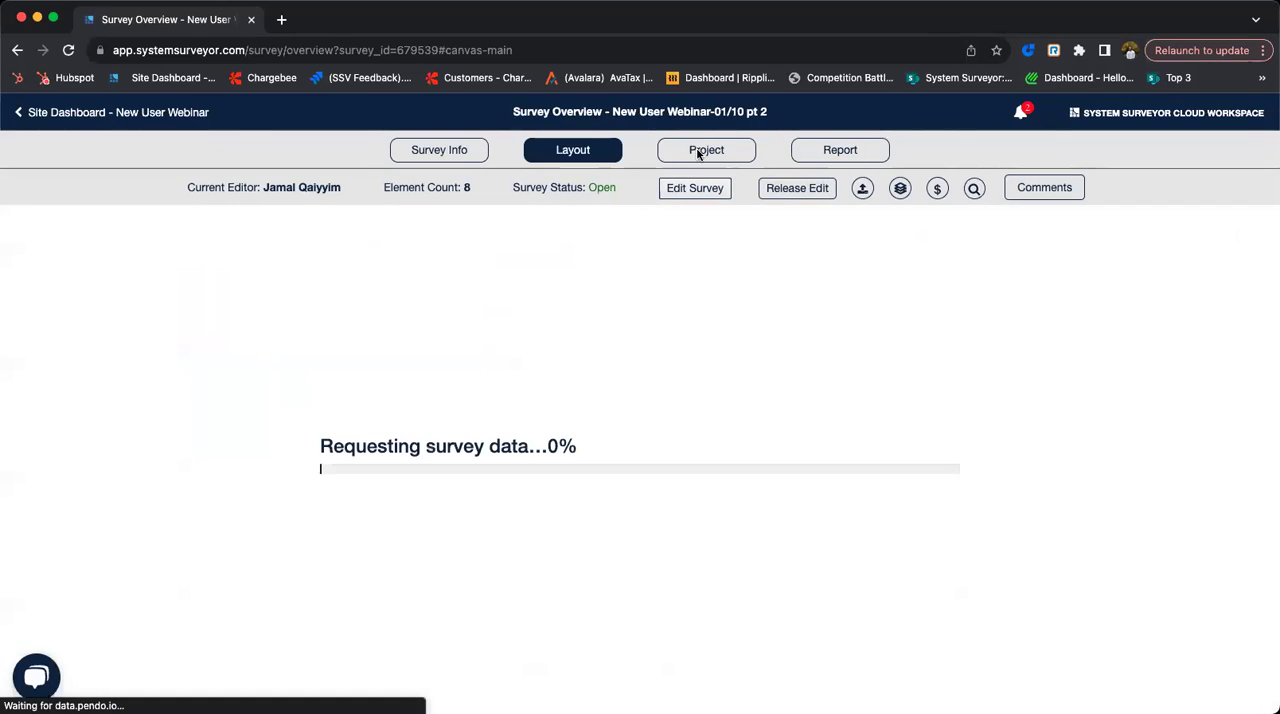
click(829, 149)
click(466, 470)
scroll(465, 475, down, 3)
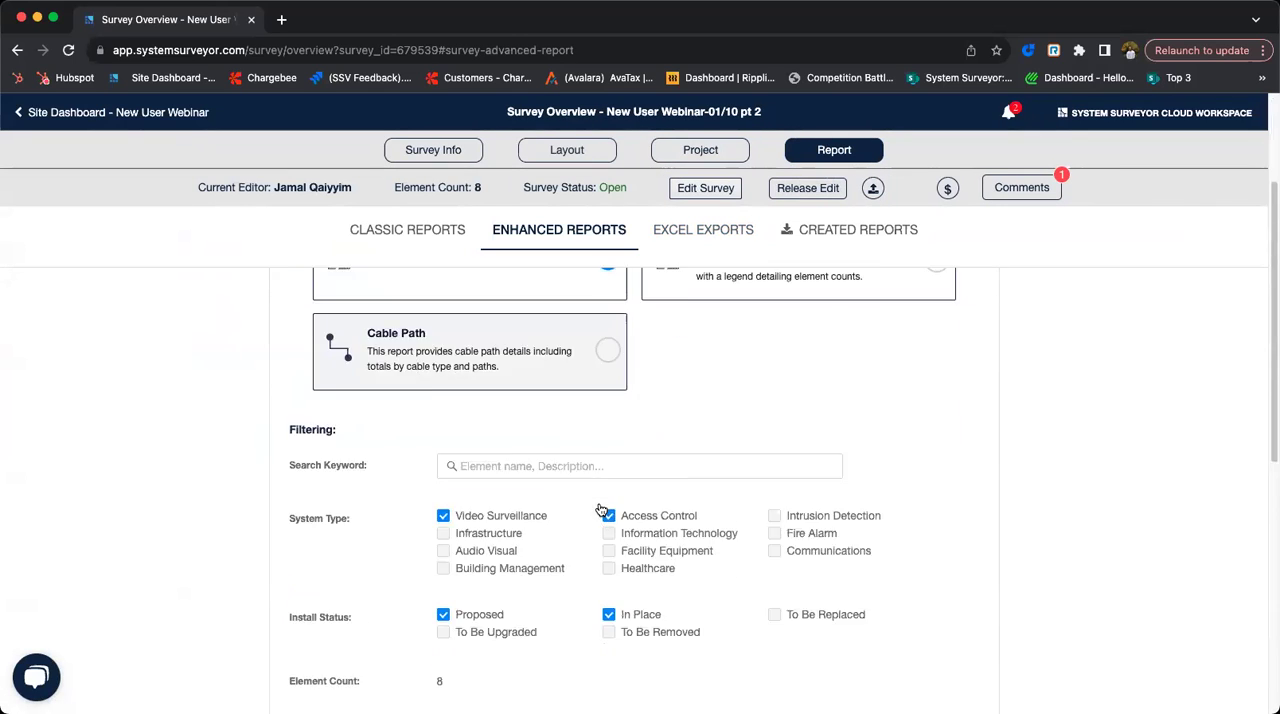
scroll(473, 469, up, 3)
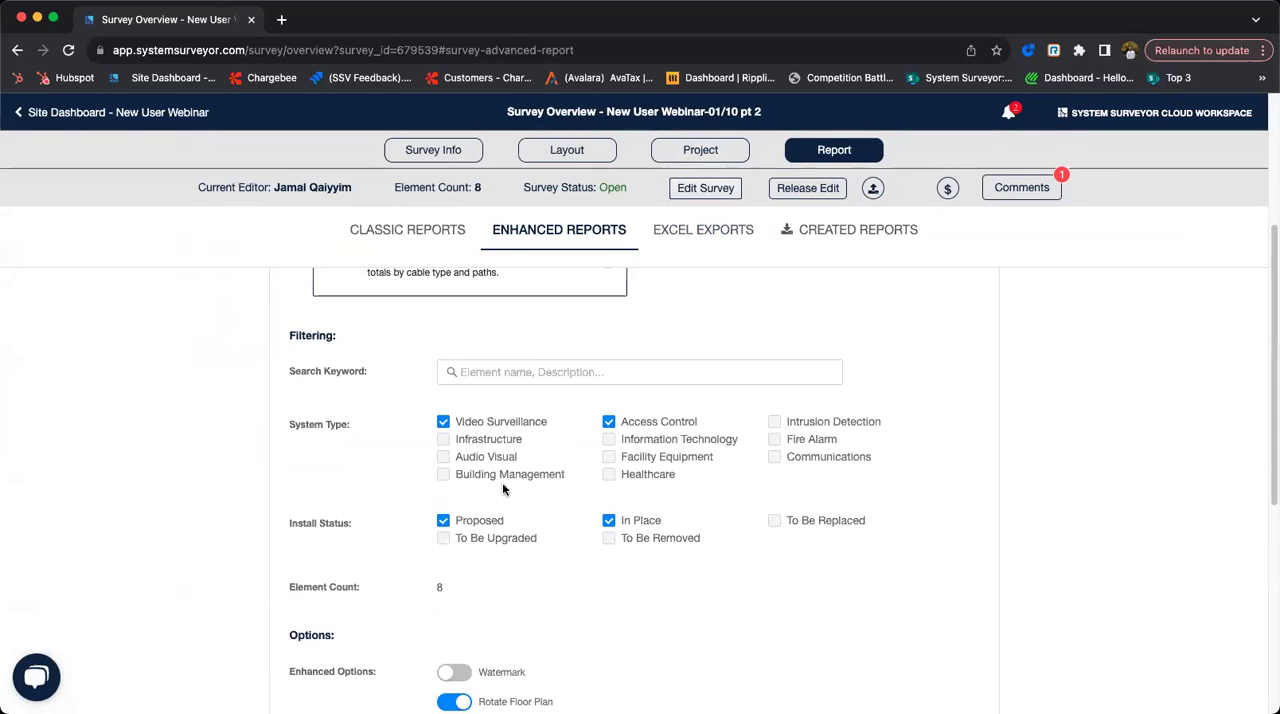
scroll(622, 487, down, 5)
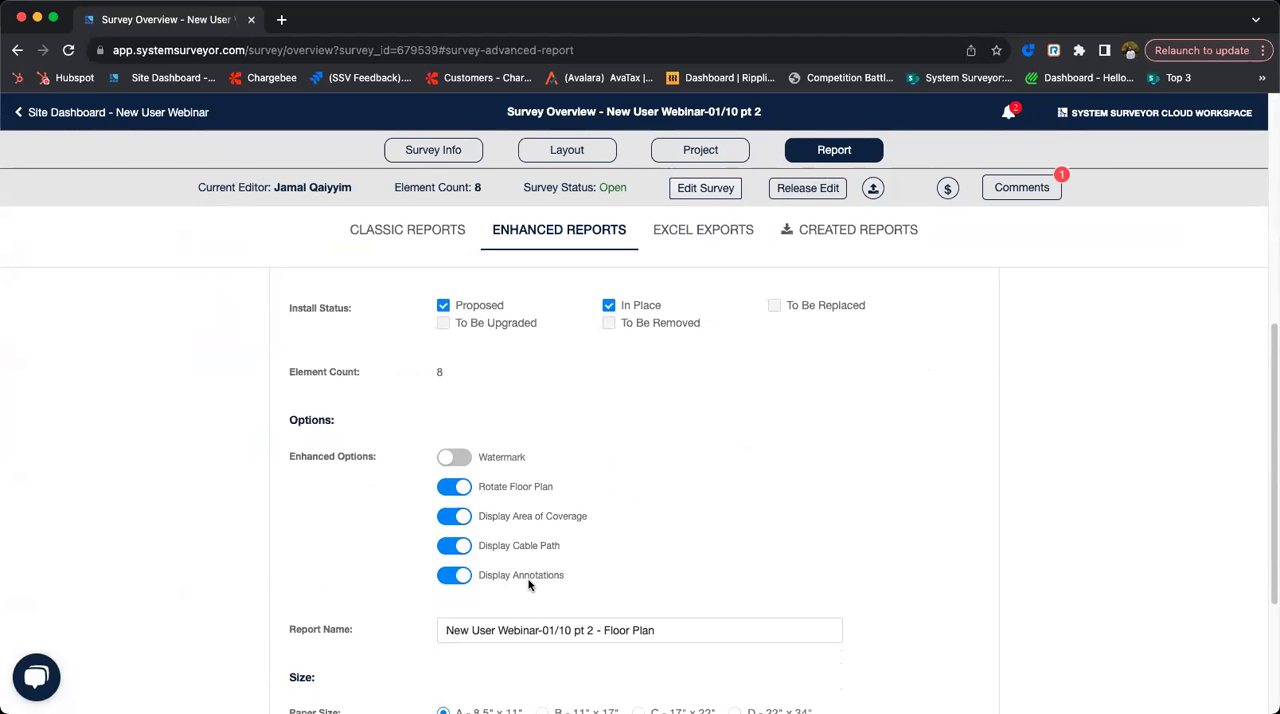
scroll(521, 578, down, 3)
click(630, 538)
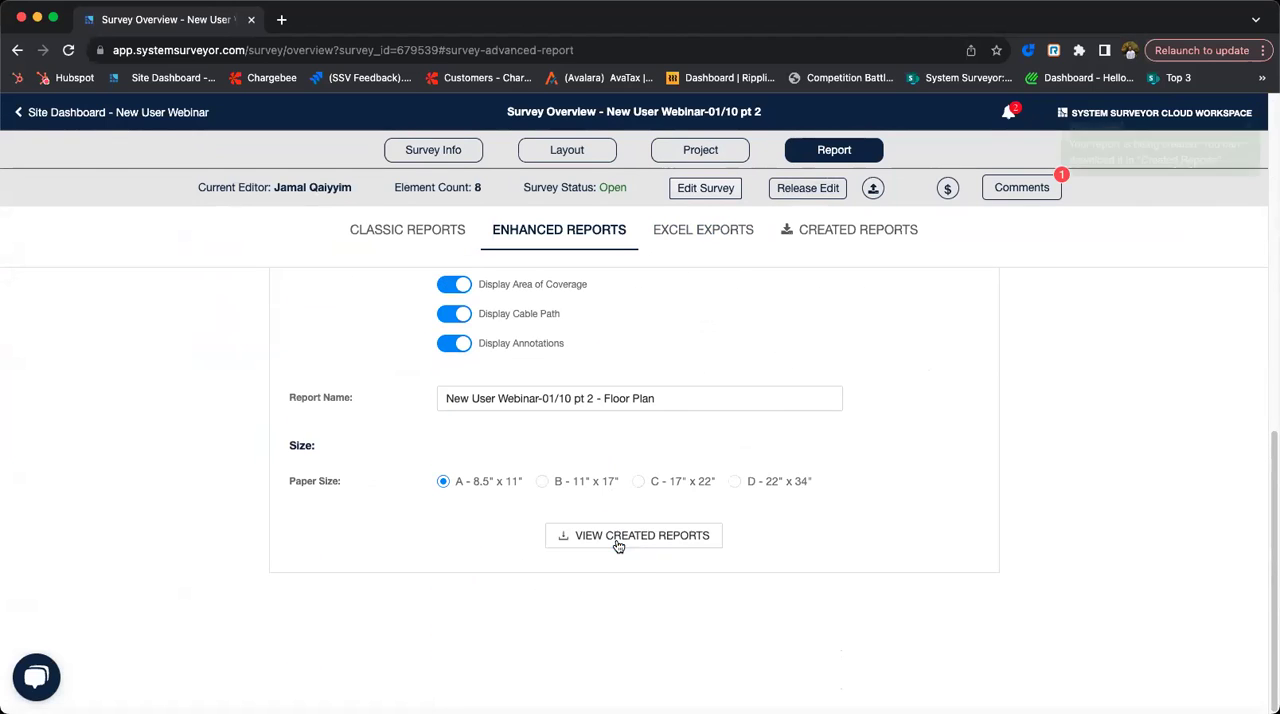
- Preview the created Floor Plan report, examine the annotated camera in the red rectangle, and close the preview
click(888, 237)
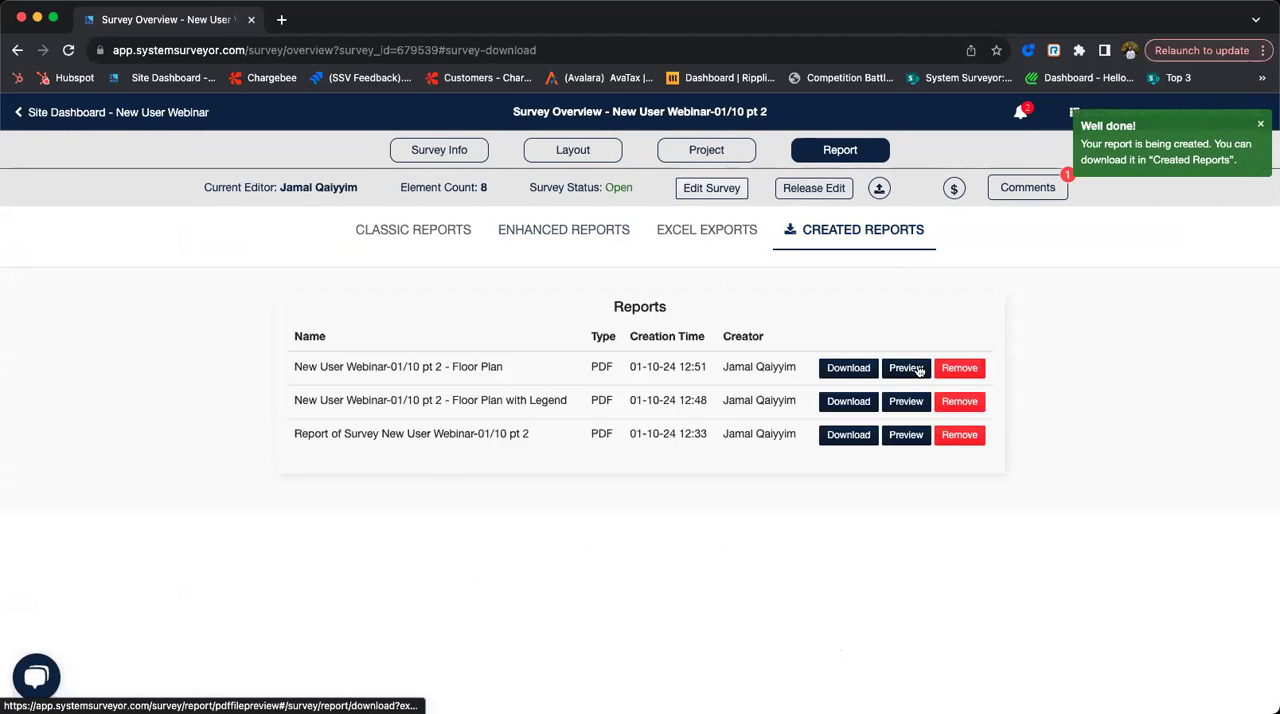
click(918, 364)
scroll(478, 368, down, 5)
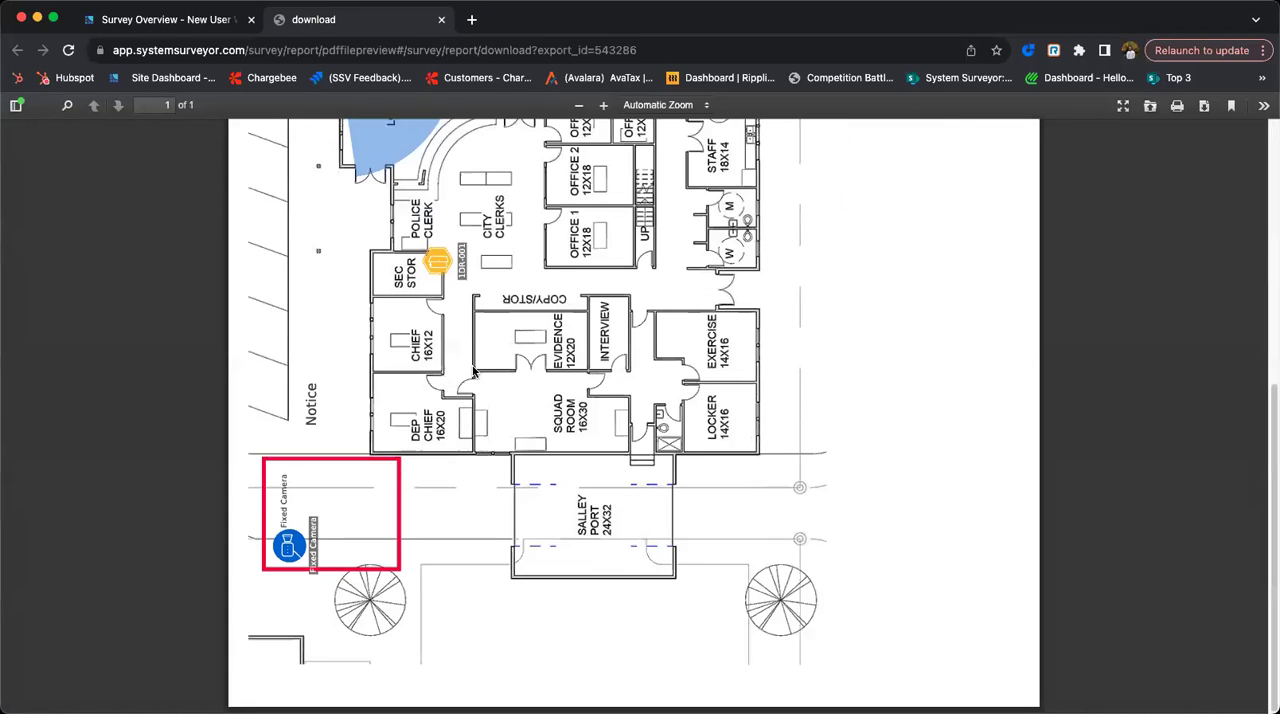
click(442, 20)
- Leave the survey overview, return to the site list and open the team management page showing the users
click(419, 152)
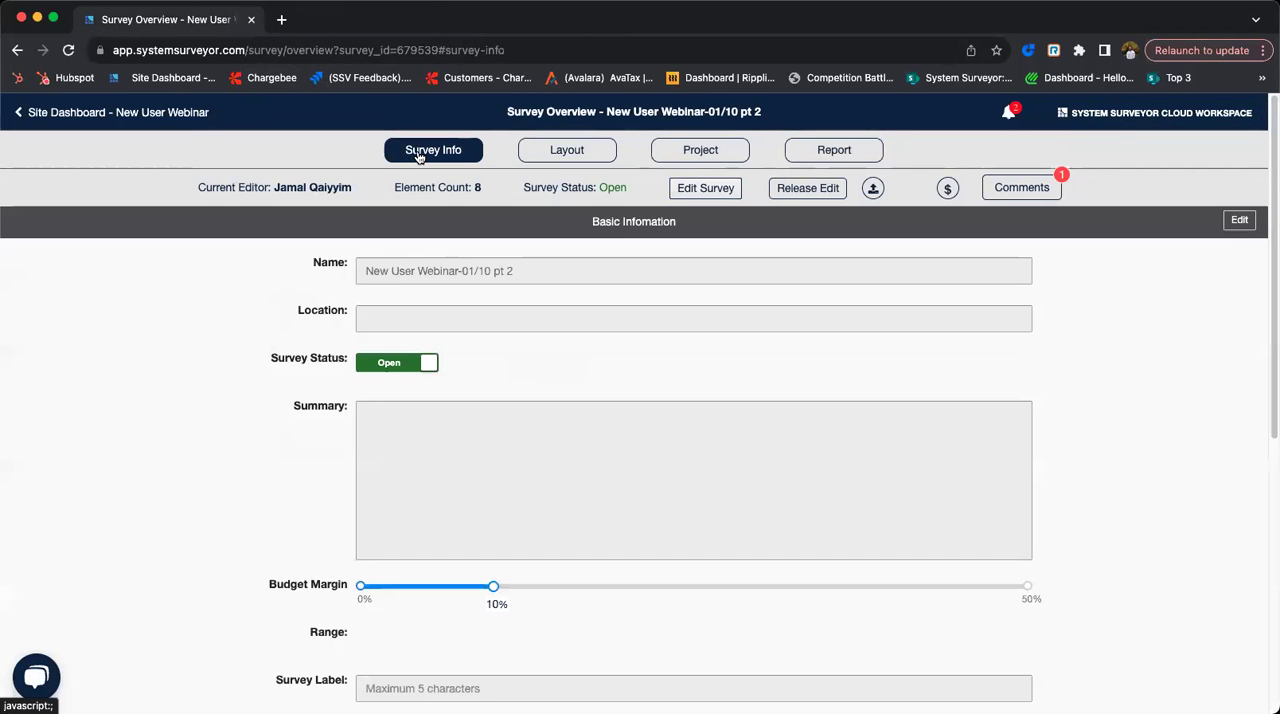
click(146, 115)
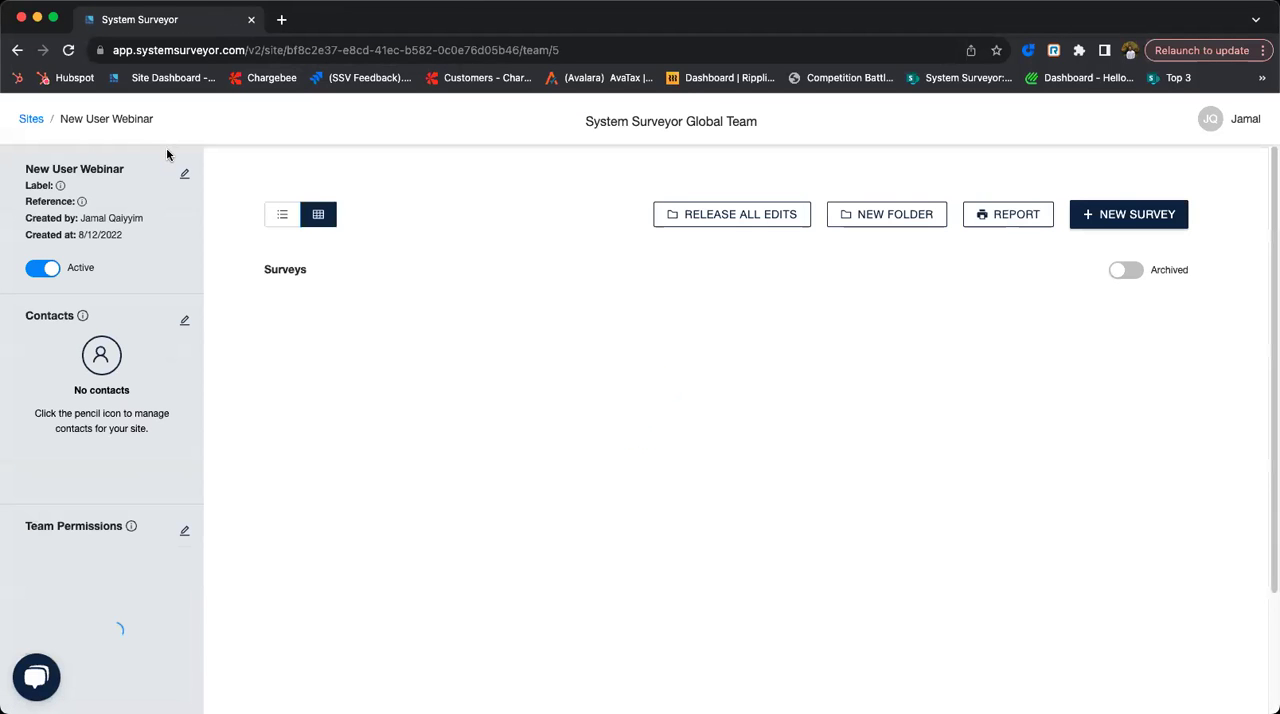
click(28, 120)
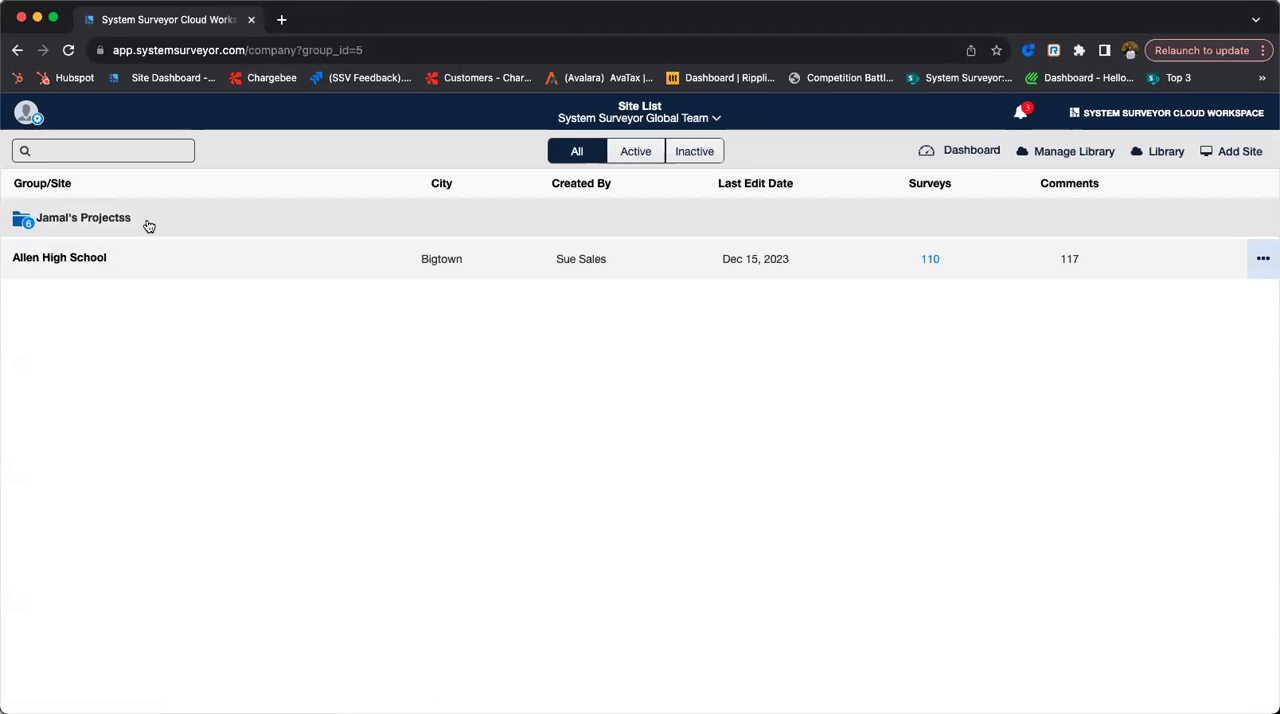
click(29, 123)
click(28, 123)
click(27, 123)
click(97, 279)
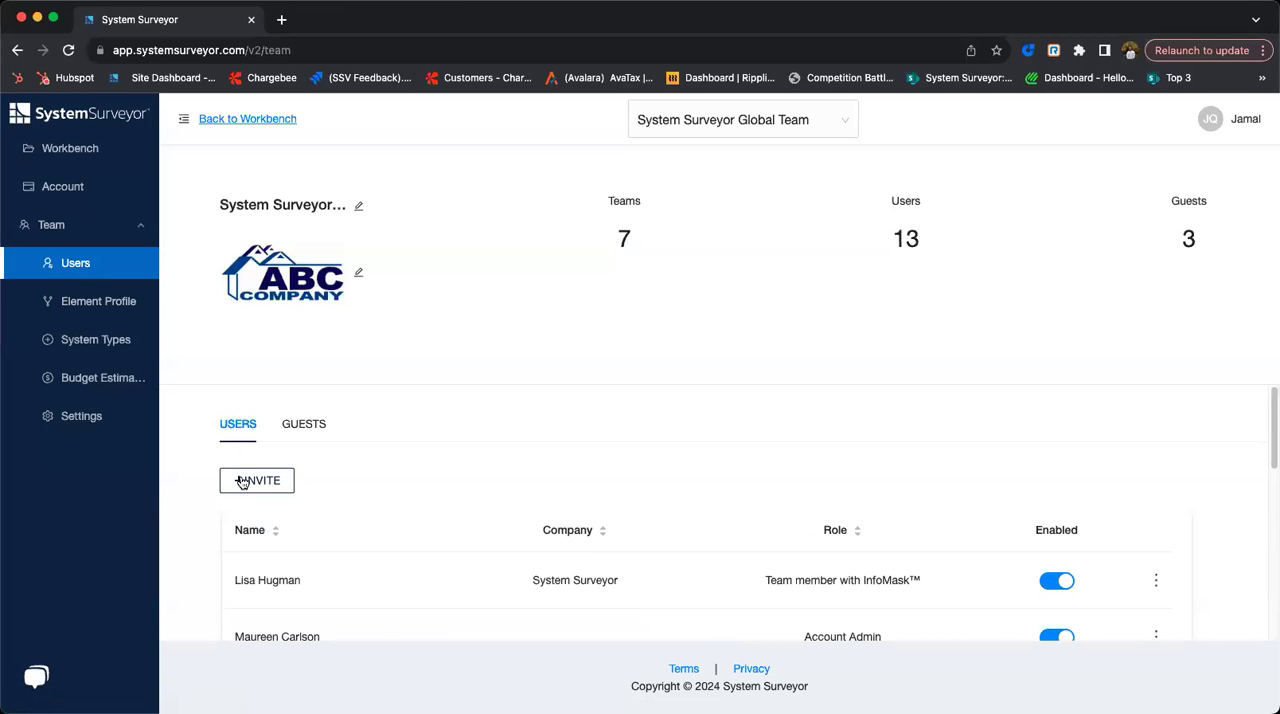
- Review the role choices in the team invitation form, choose Team Member, and cancel the invitation
click(241, 481)
click(569, 506)
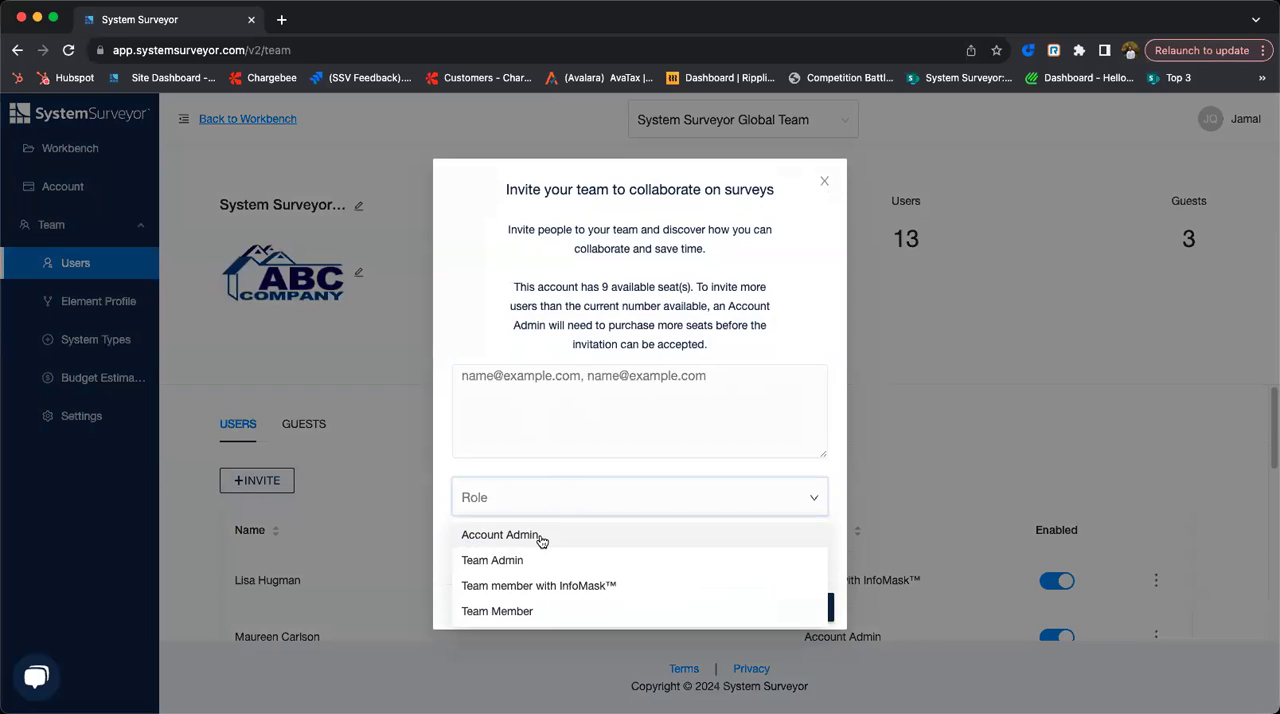
click(521, 611)
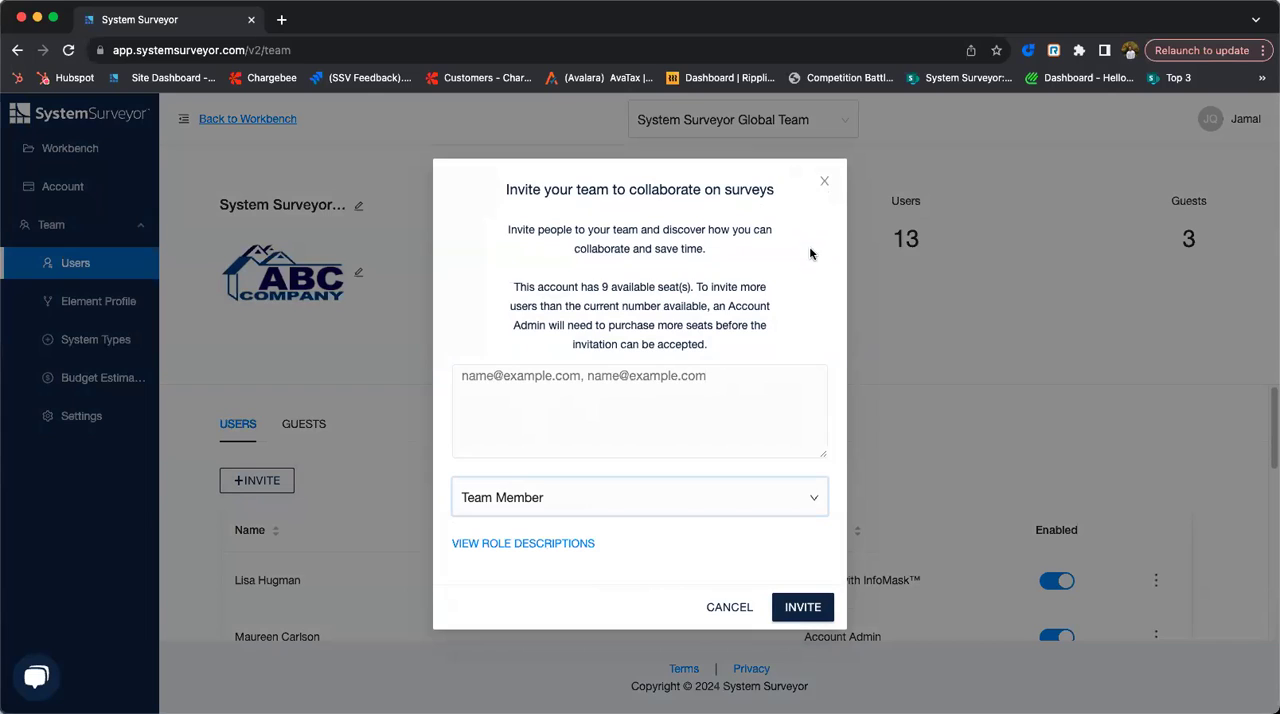
click(730, 606)
- Return to the New User Webinar site and release the survey edit of New User Webinar- 11/29
click(60, 148)
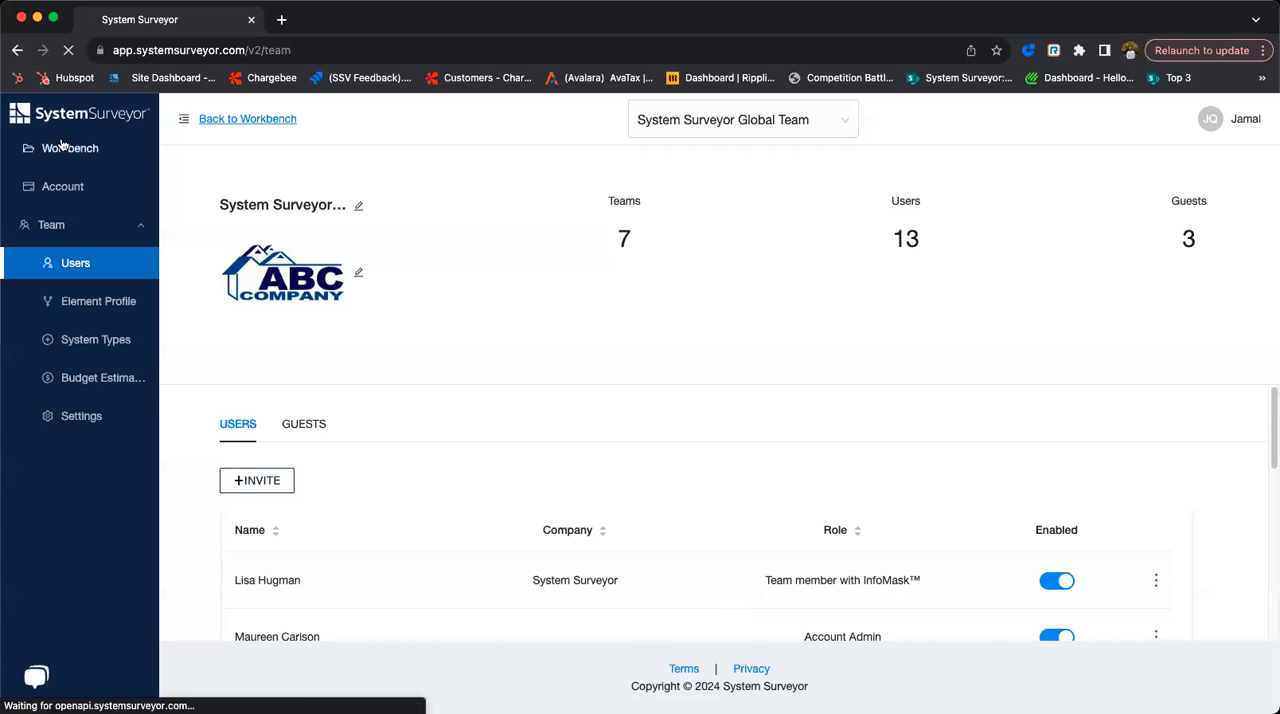
click(214, 220)
click(96, 302)
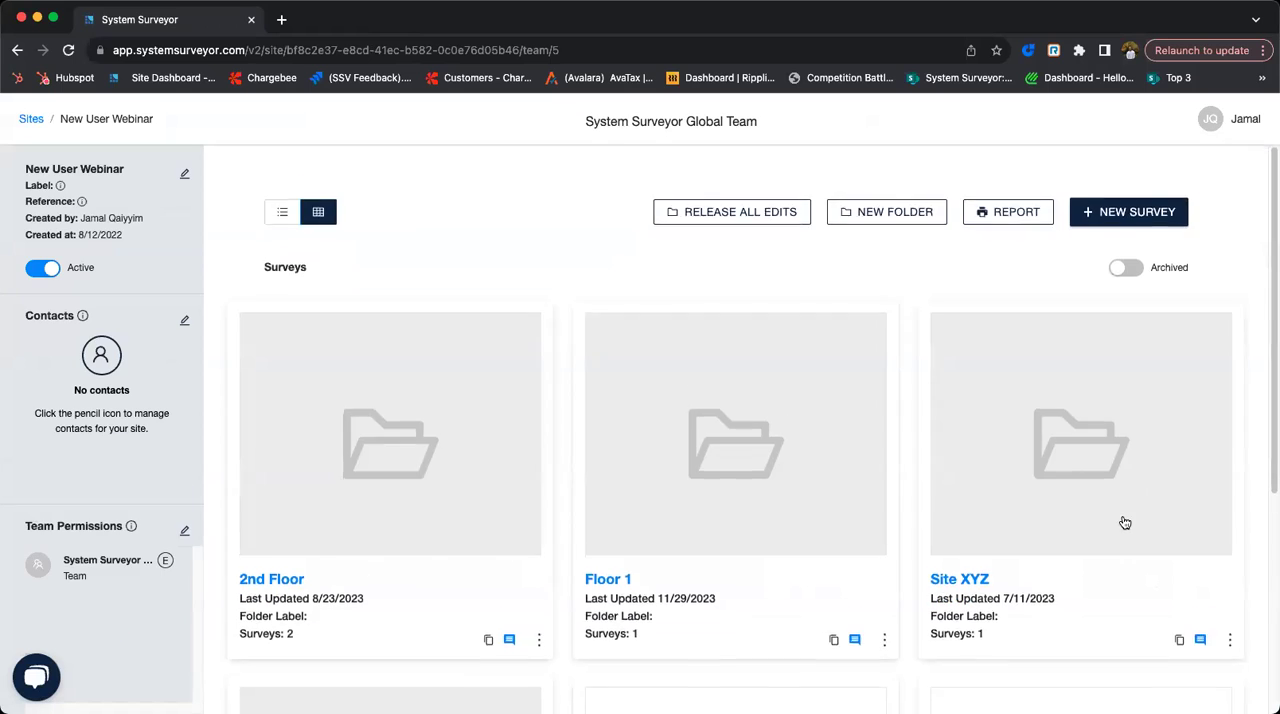
scroll(1115, 550, down, 5)
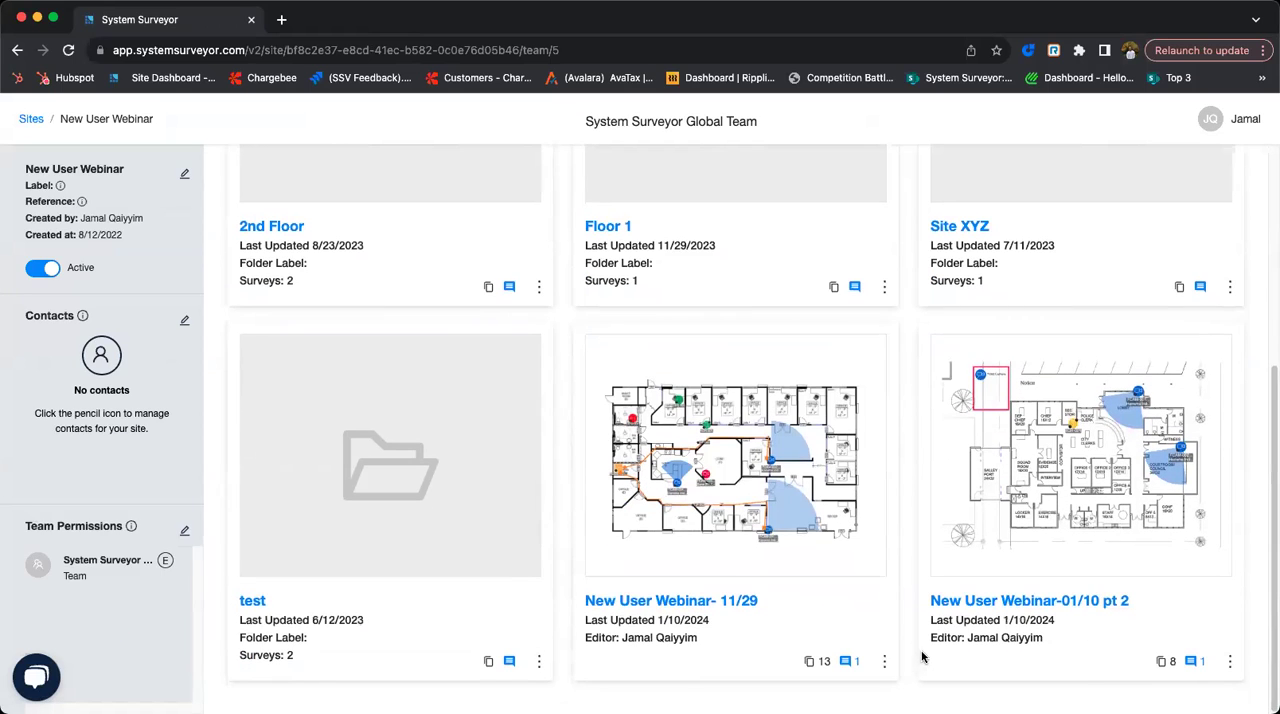
click(884, 661)
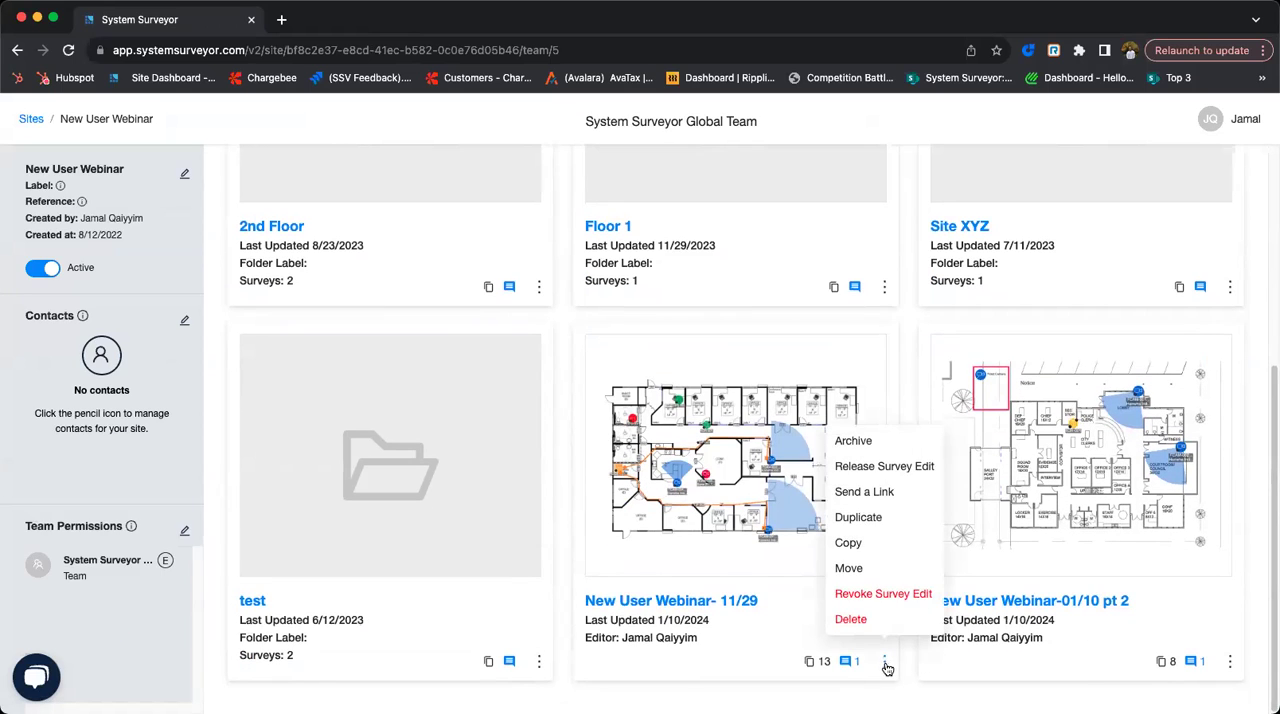
click(878, 472)
click(812, 427)
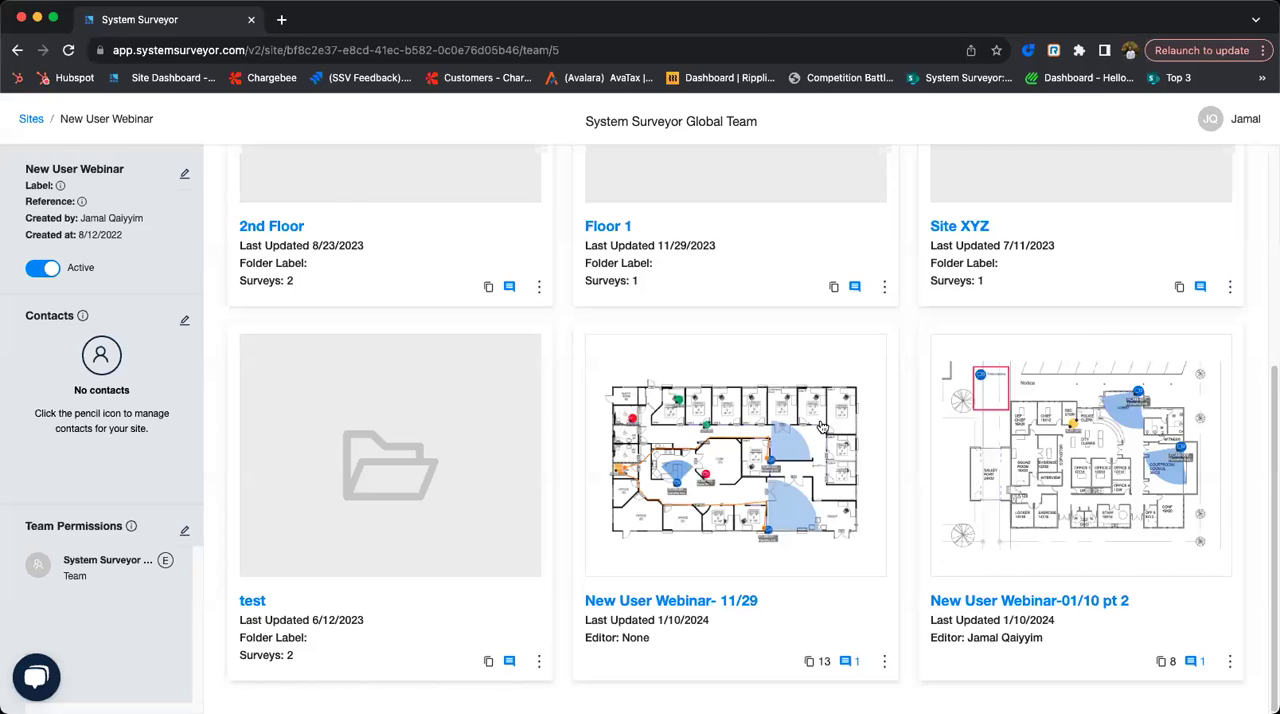
- Open the New User Webinar-01/10 pt 2 survey, release its edit, and return to the site dashboard
click(1063, 601)
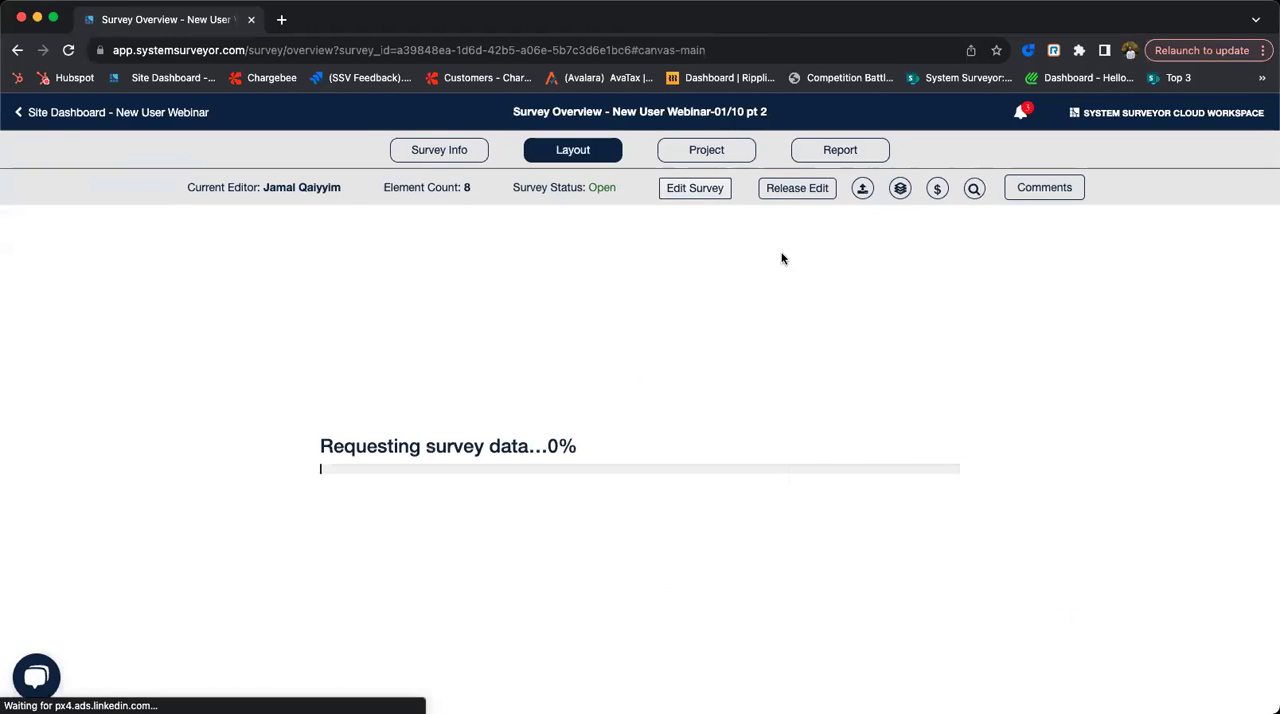
click(797, 188)
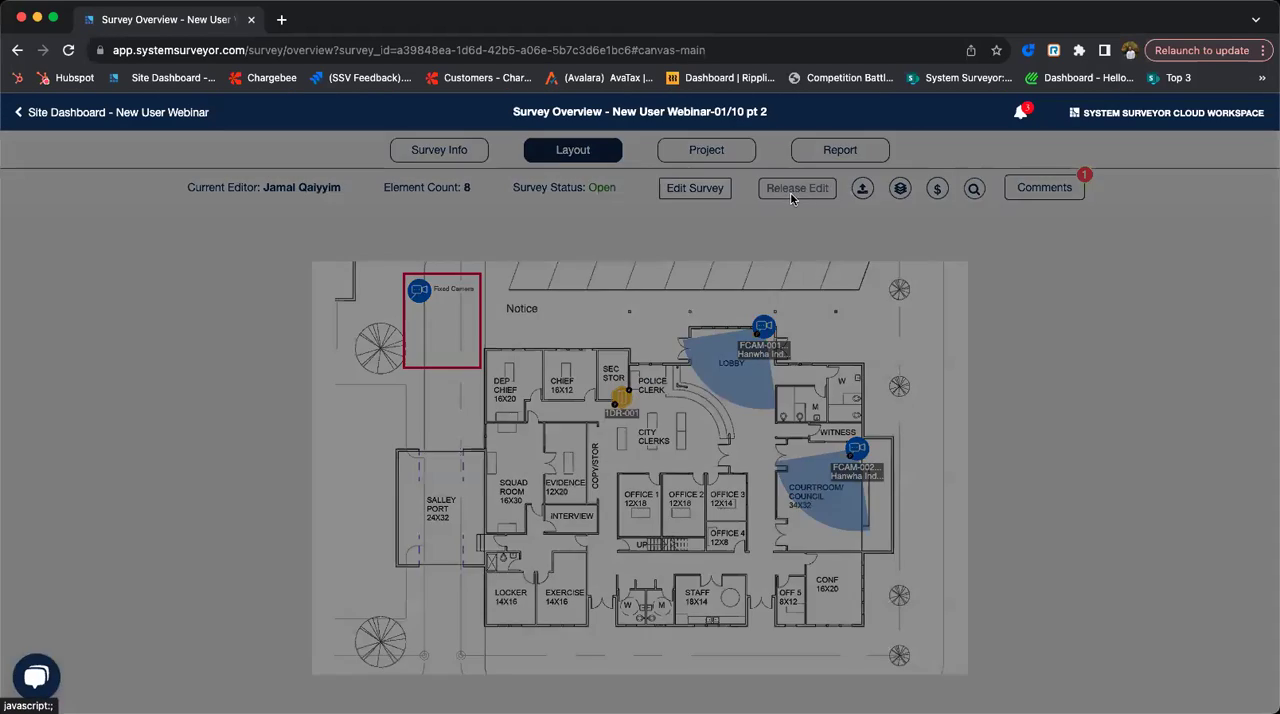
click(755, 188)
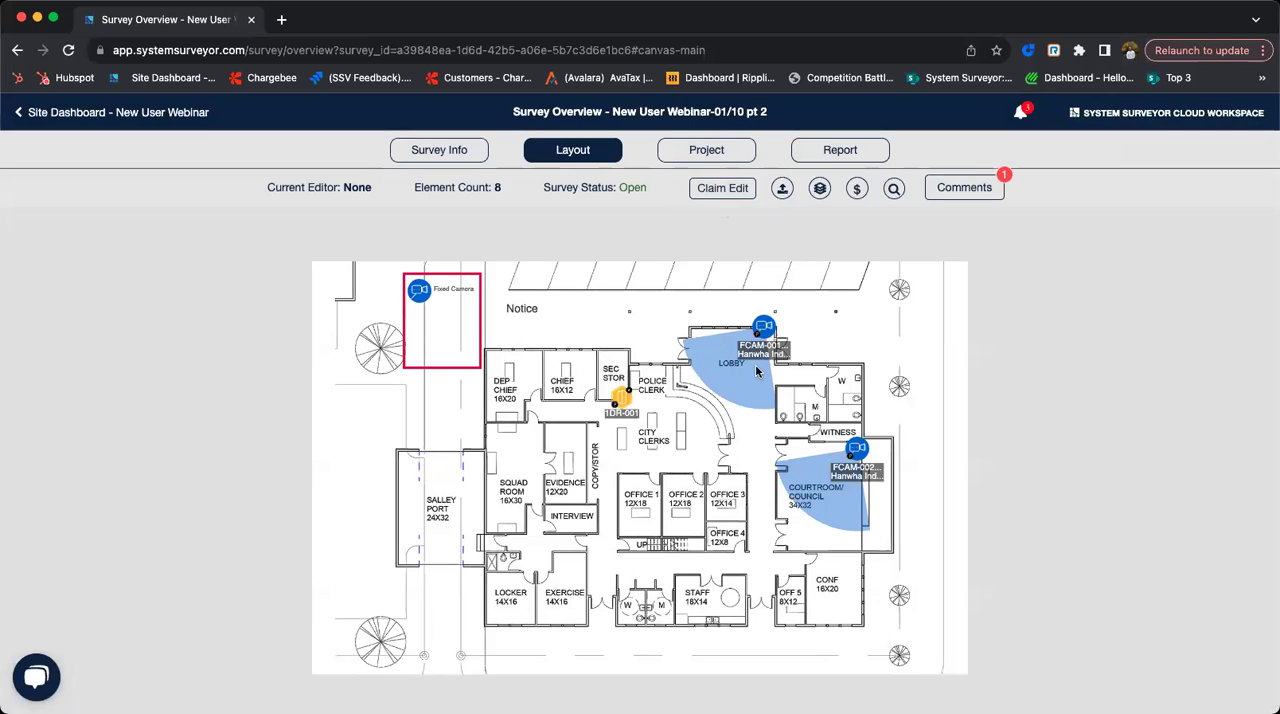
click(150, 113)
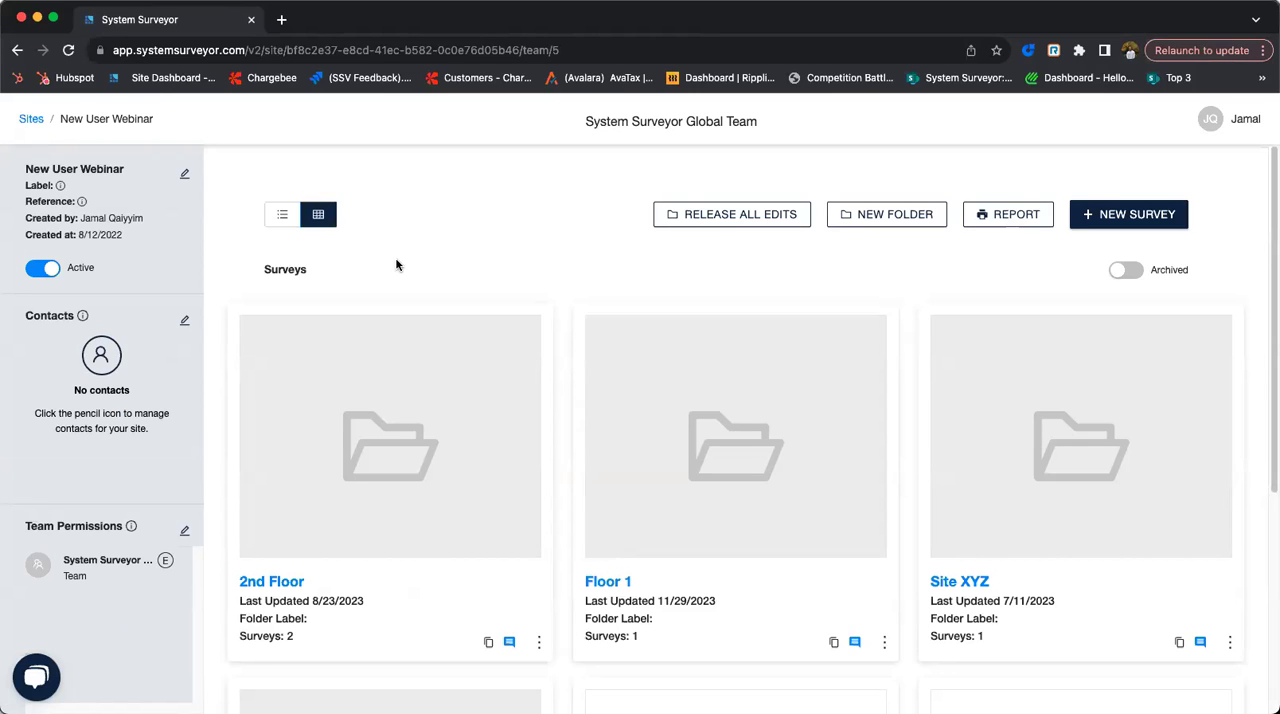
- Review the new contact form for the site with guest invitation enabled and Edit permission, and cancel it
click(184, 321)
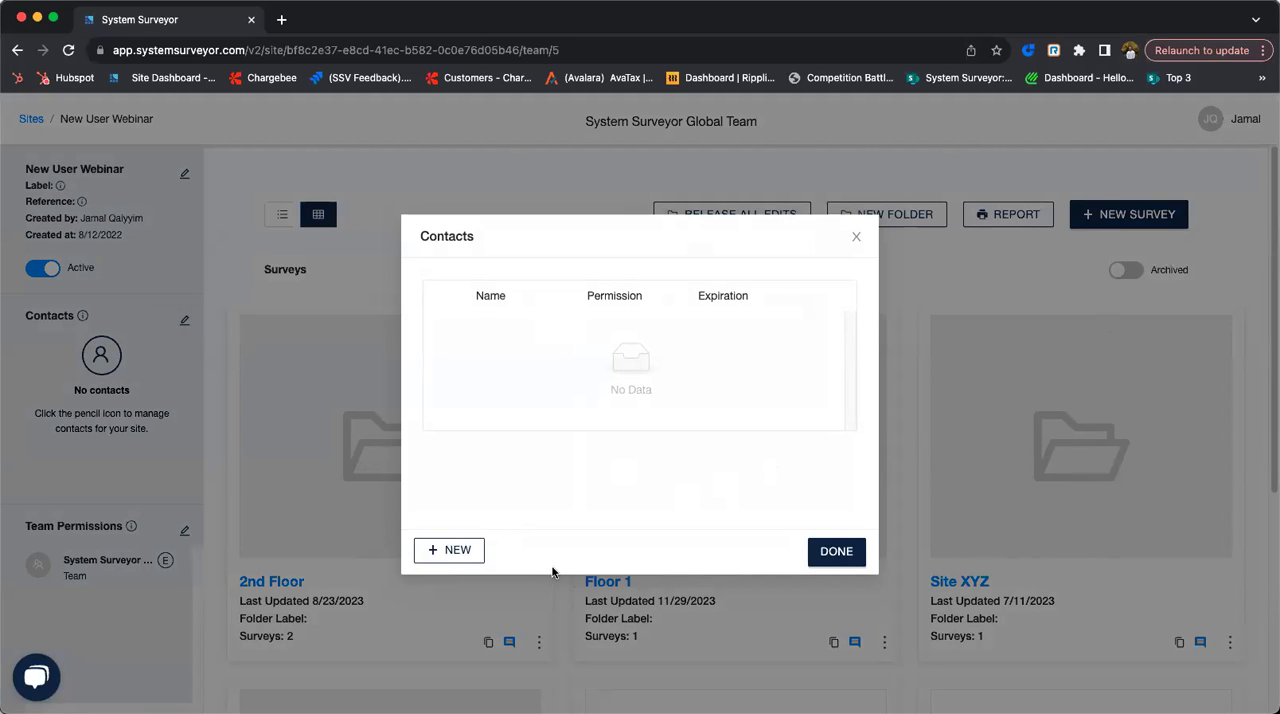
click(458, 551)
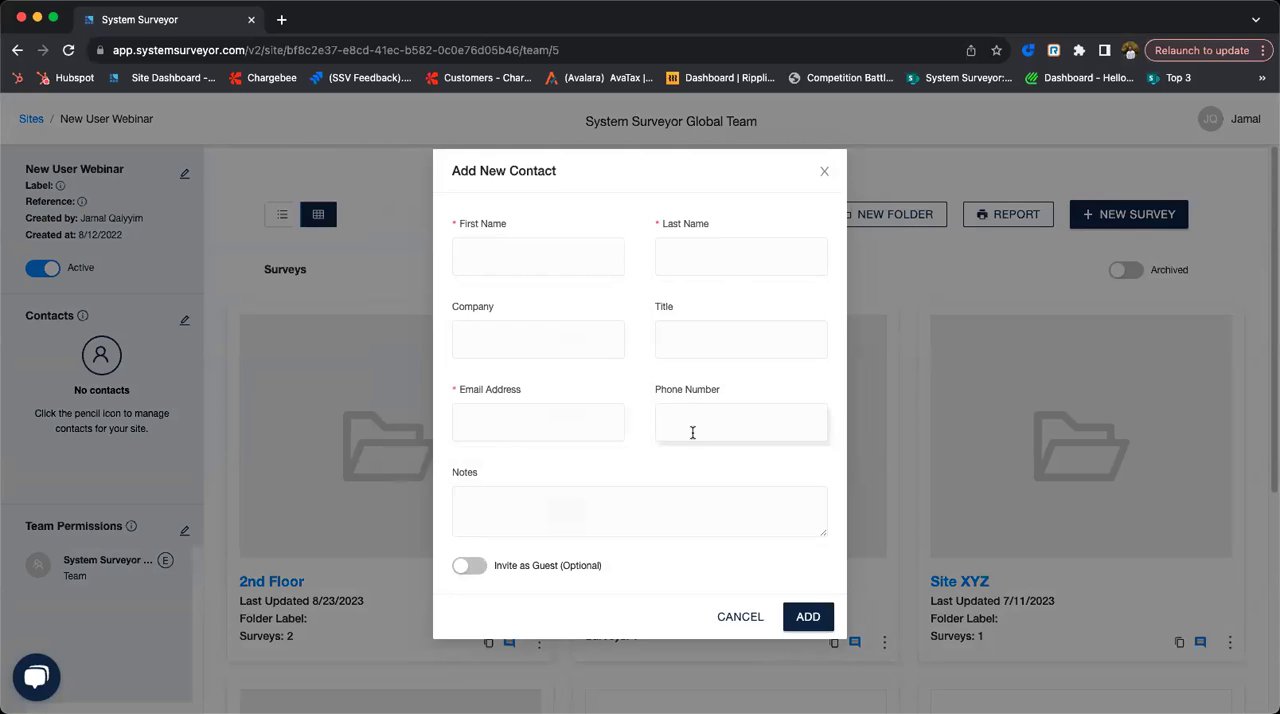
click(470, 566)
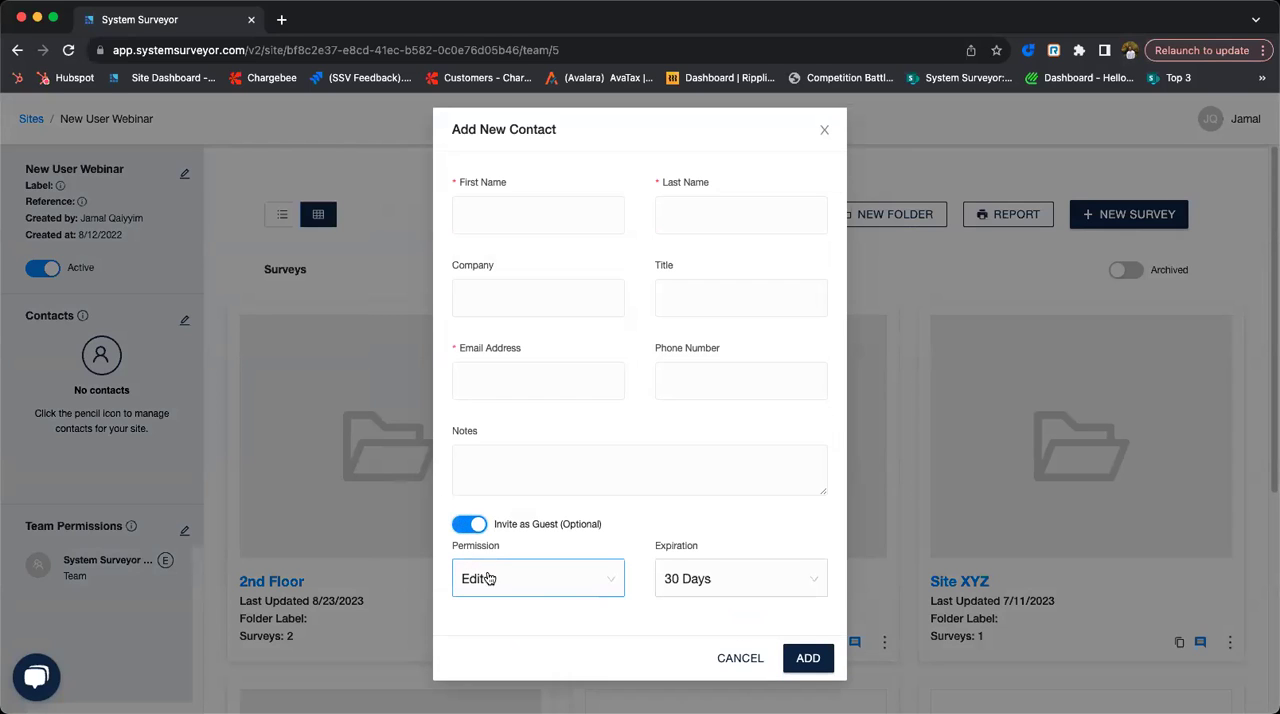
click(522, 592)
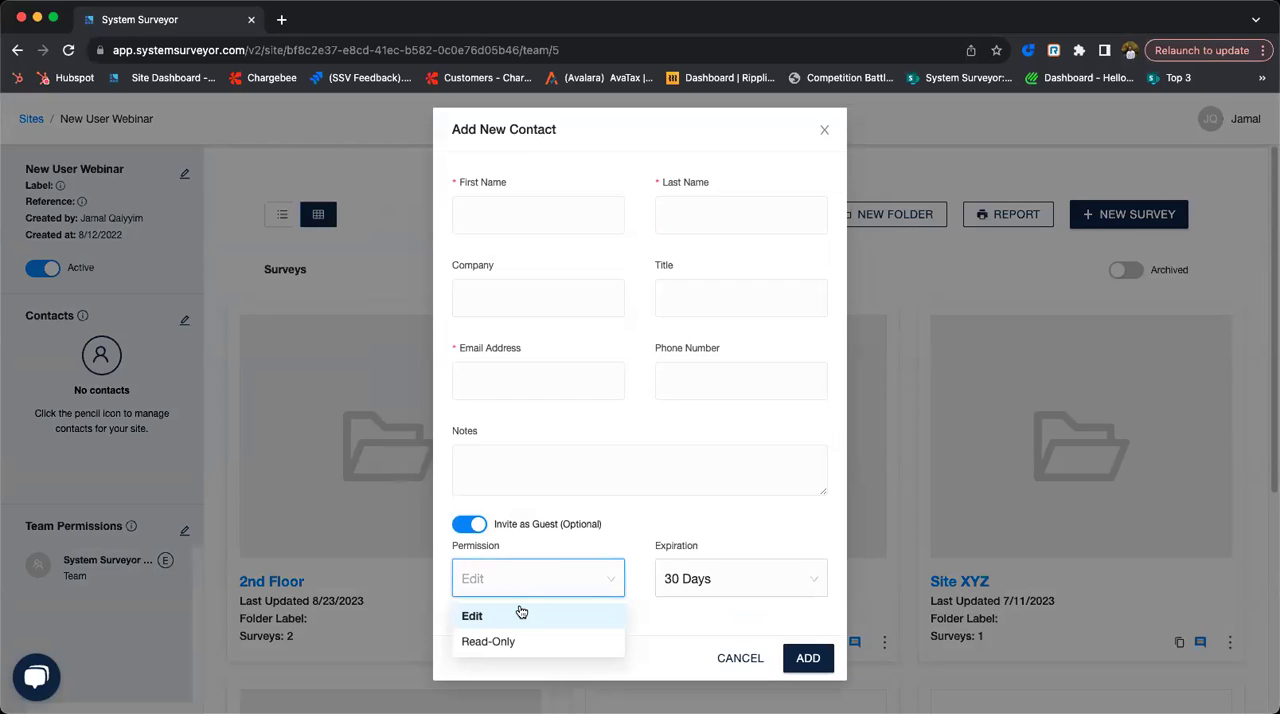
click(552, 576)
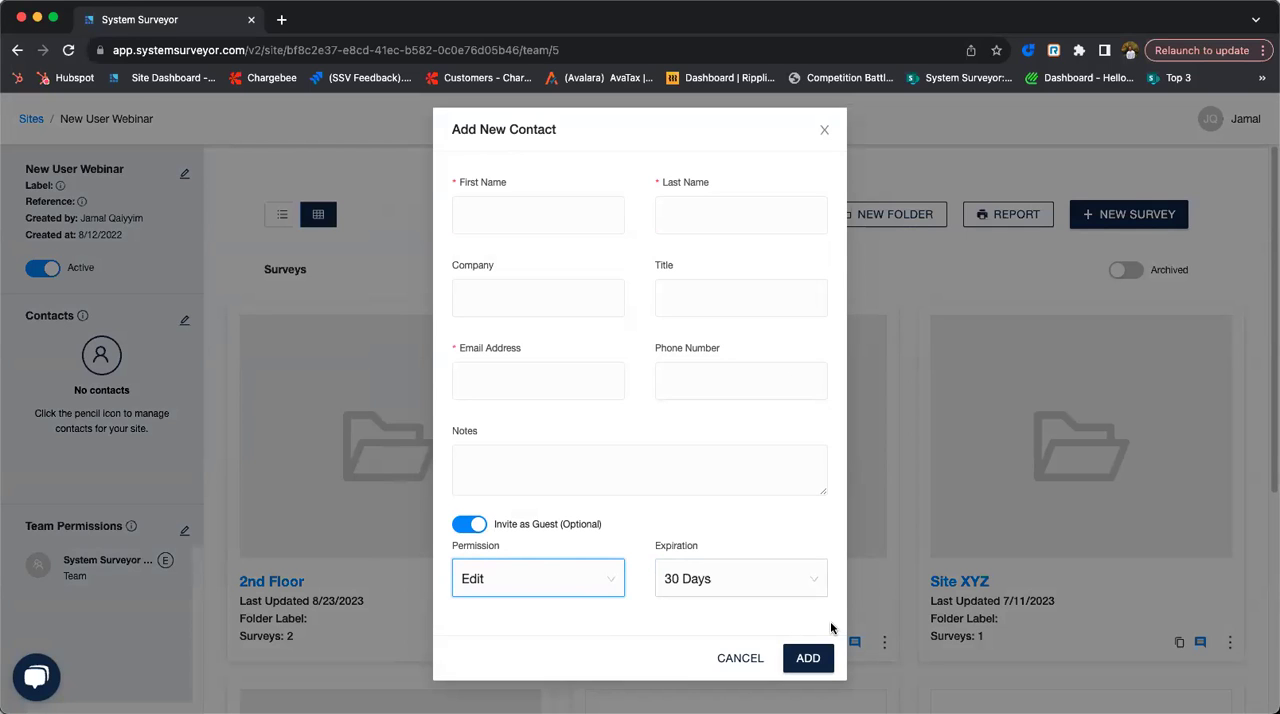
click(724, 660)
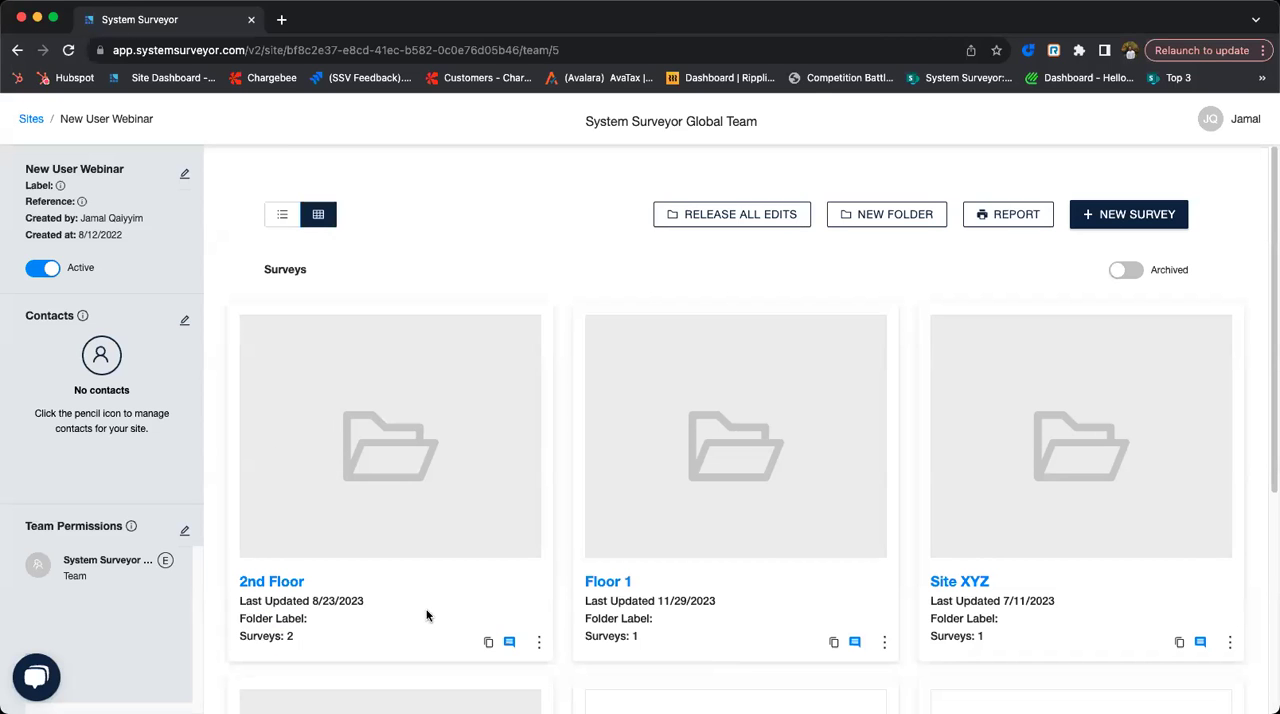
- Look through the sites in the projects folder of the site list, collapse it, and open team management
click(33, 119)
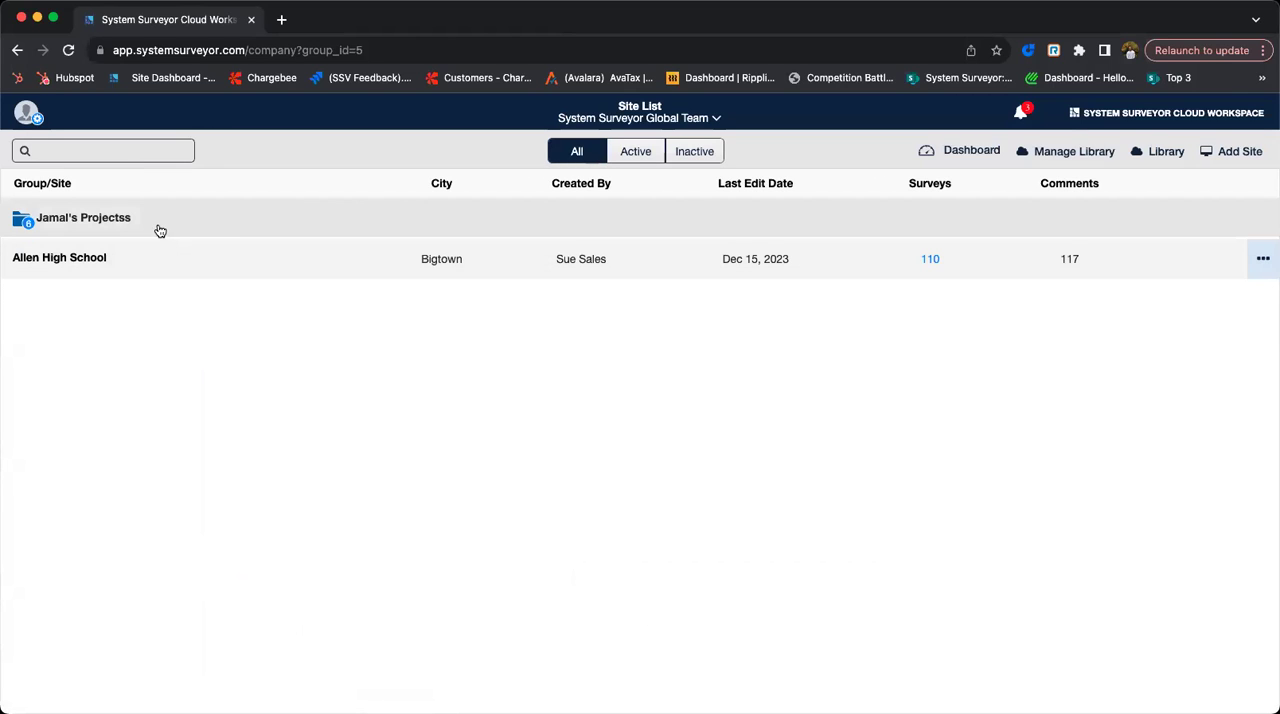
click(116, 222)
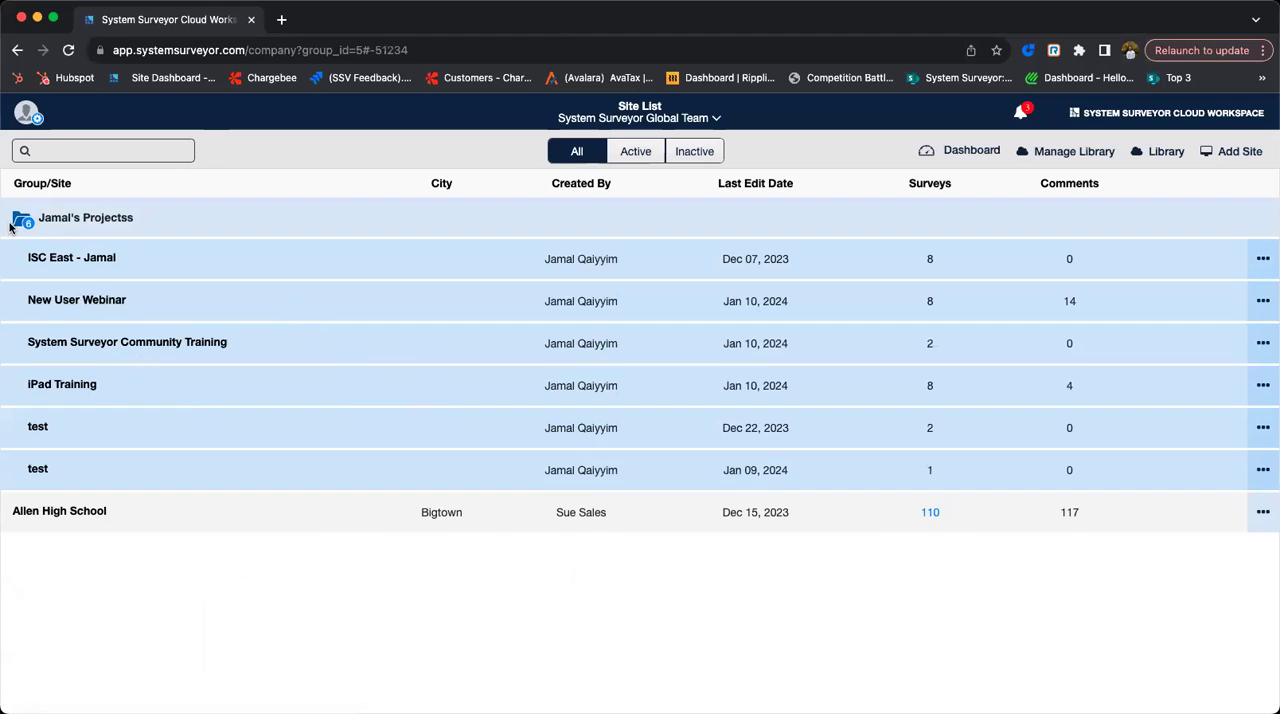
click(48, 218)
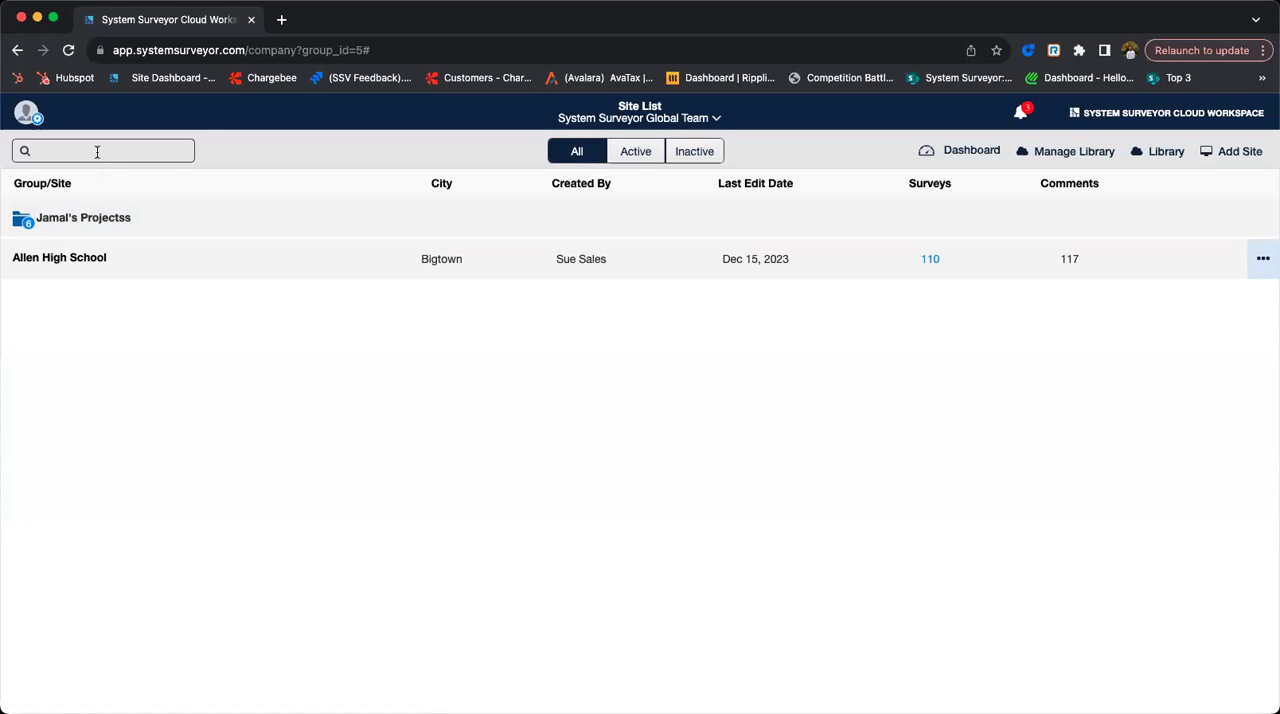
click(26, 118)
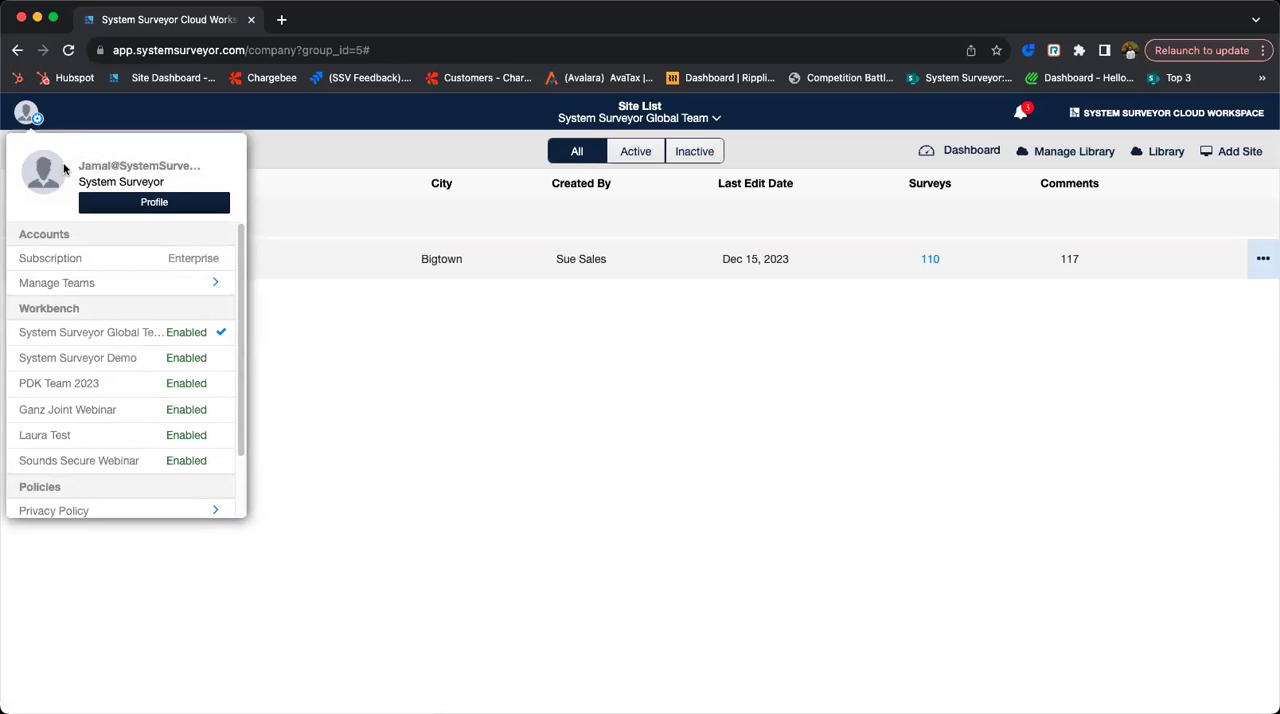
click(112, 282)
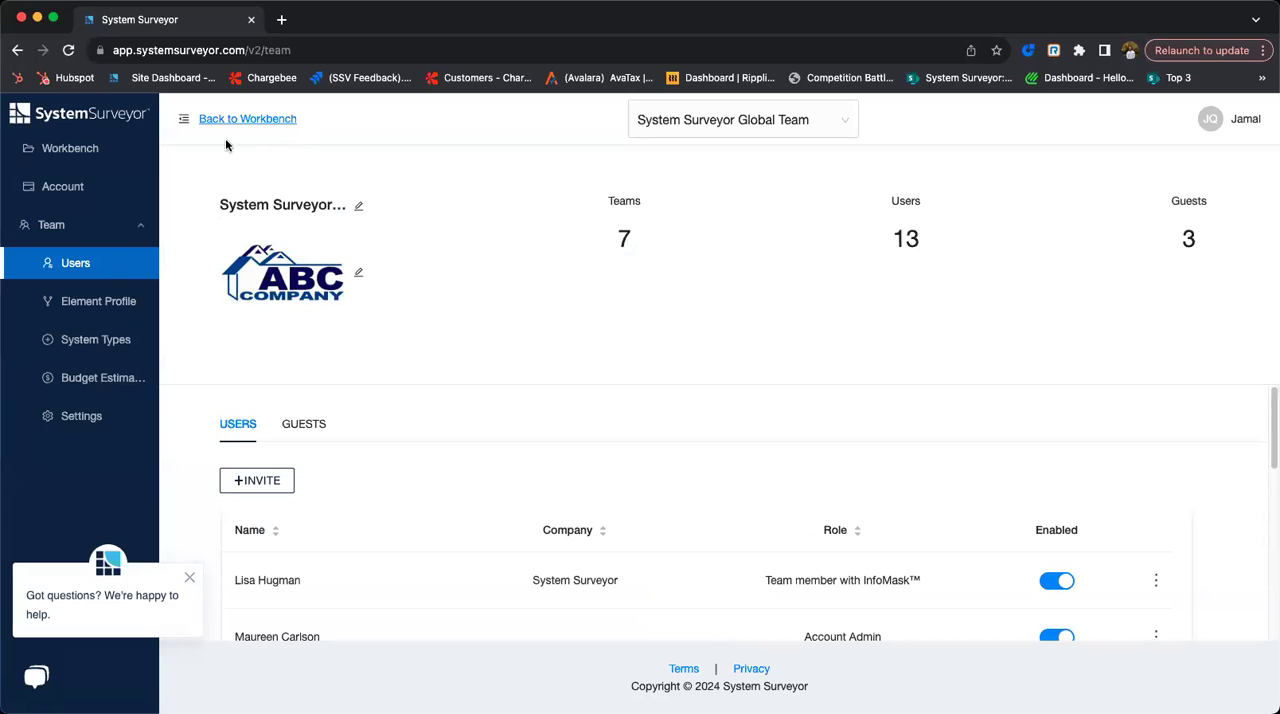
- Return to the site list and open the New User Webinar site from the projects folder
click(101, 148)
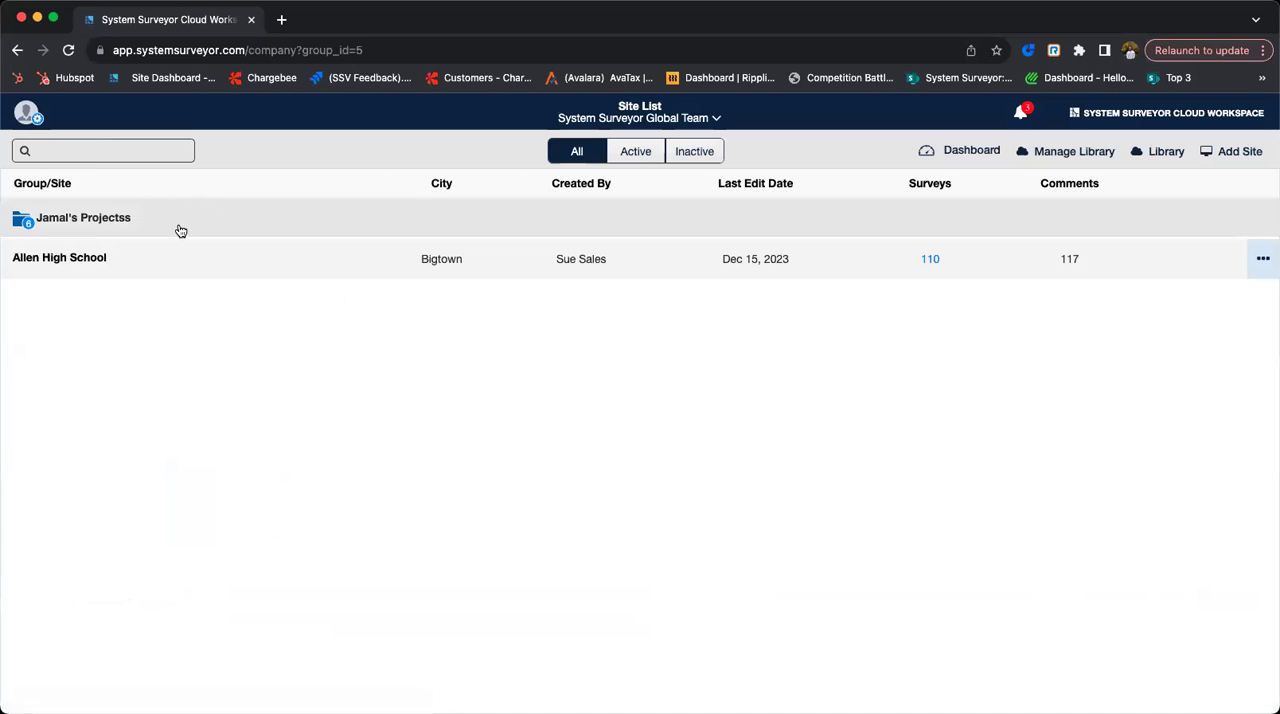
click(115, 224)
click(86, 302)
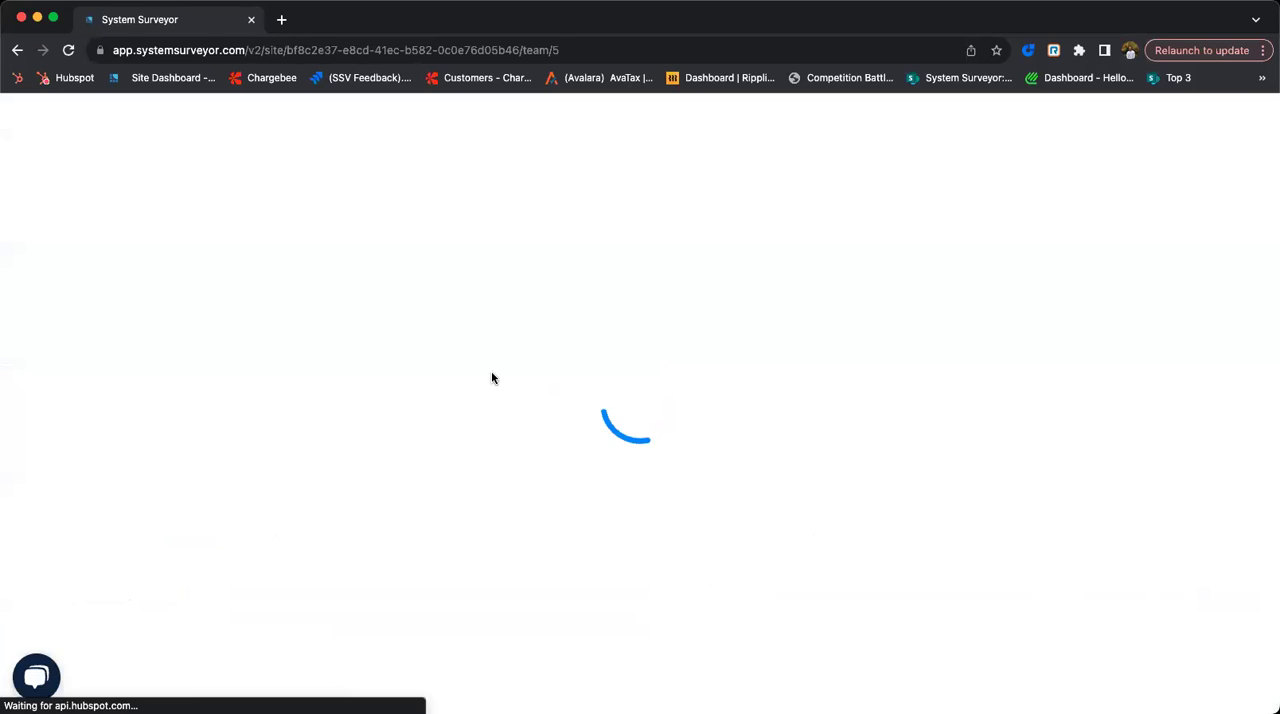
- Open the New User Webinar-01/10 pt 2 survey and choose Bill of Materials as its enhanced report type
scroll(880, 410, down, 3)
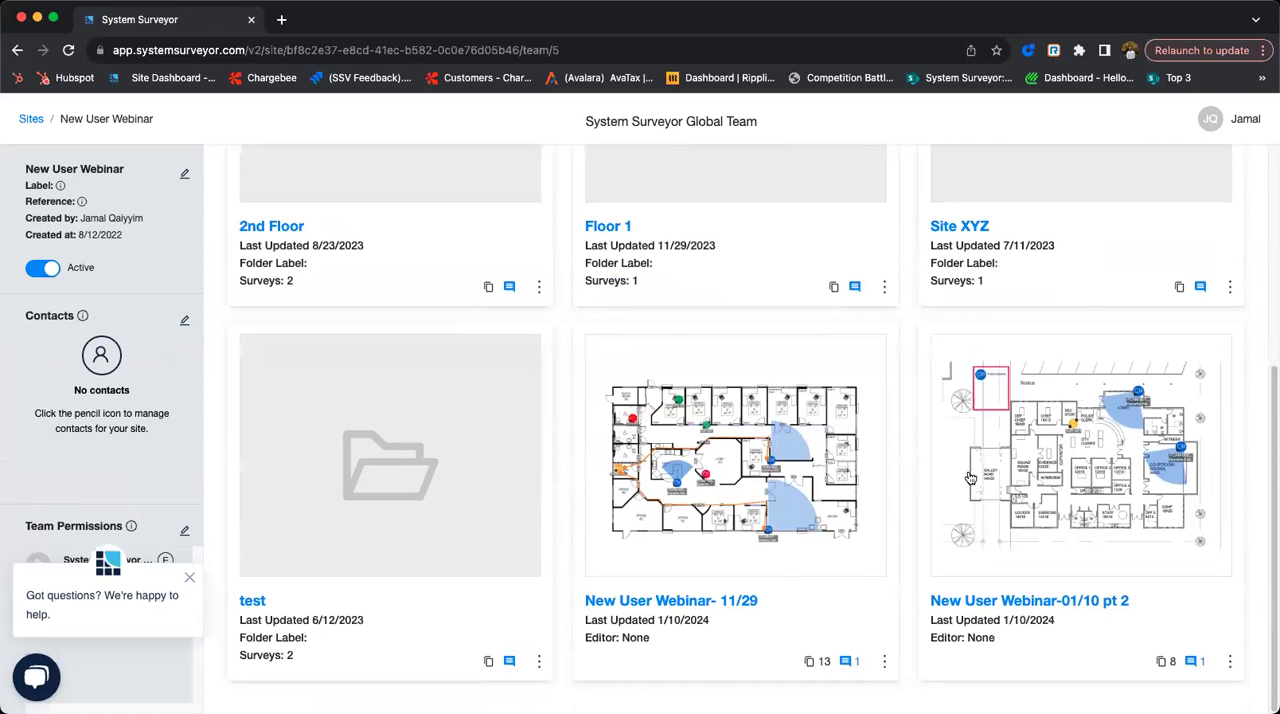
click(978, 606)
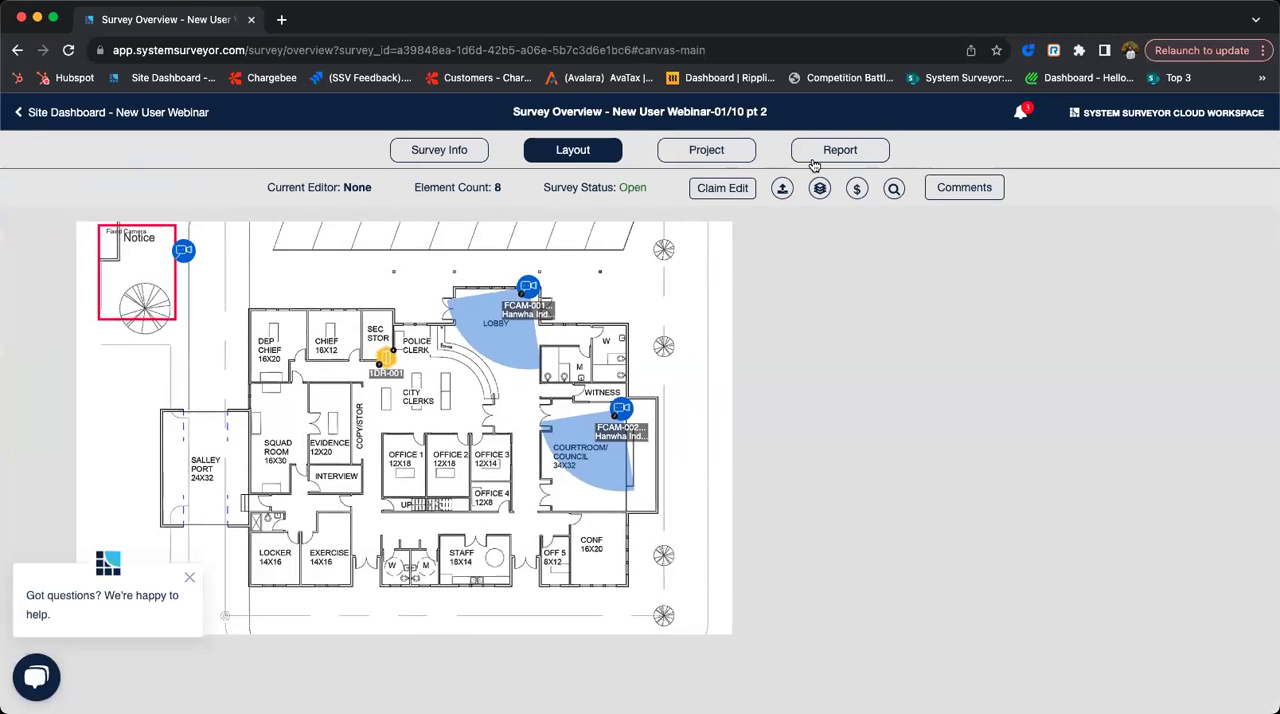
click(835, 150)
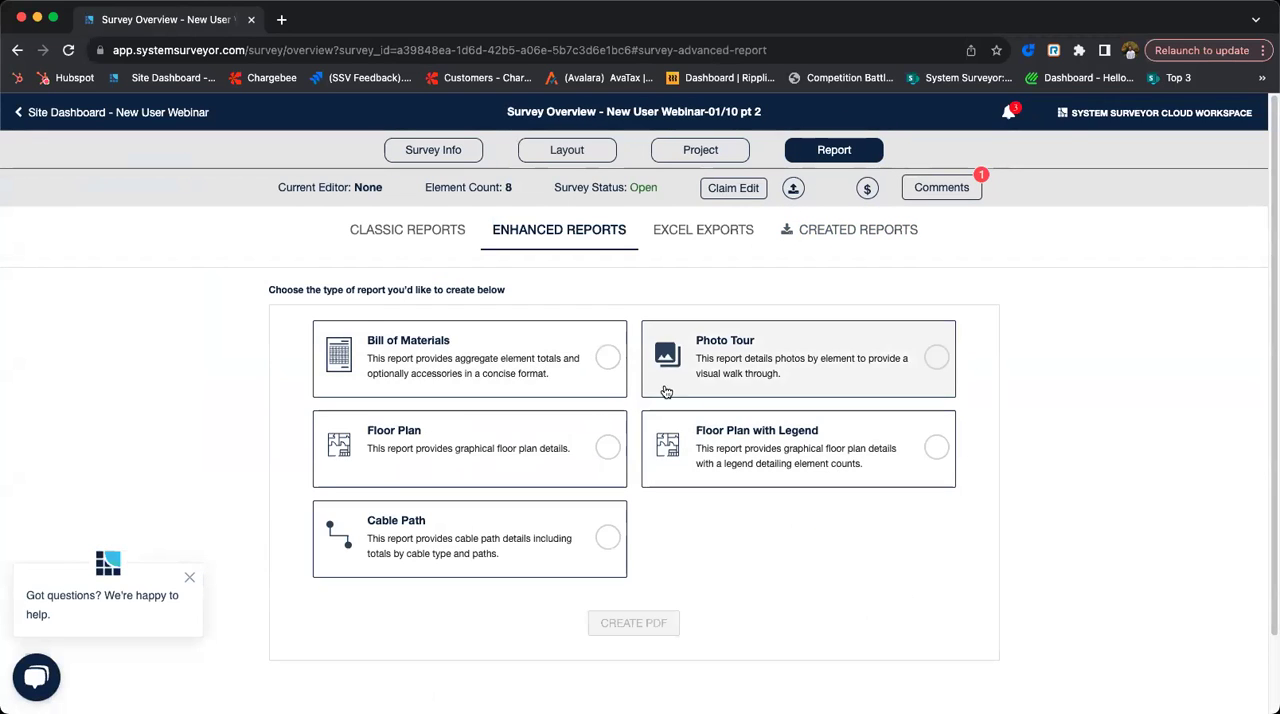
click(616, 327)
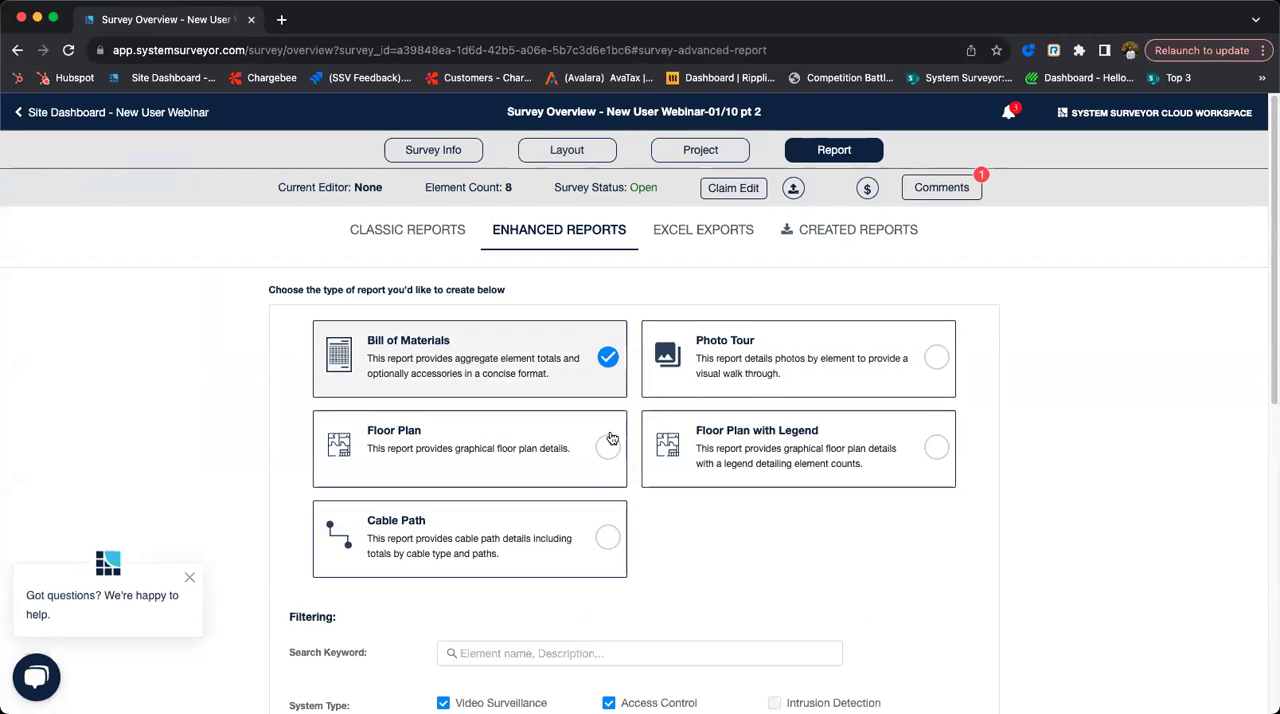
- Try the watermark option of the Bill of Materials report, turn it off again, and leave the Prepared For field empty
scroll(640, 463, down, 10)
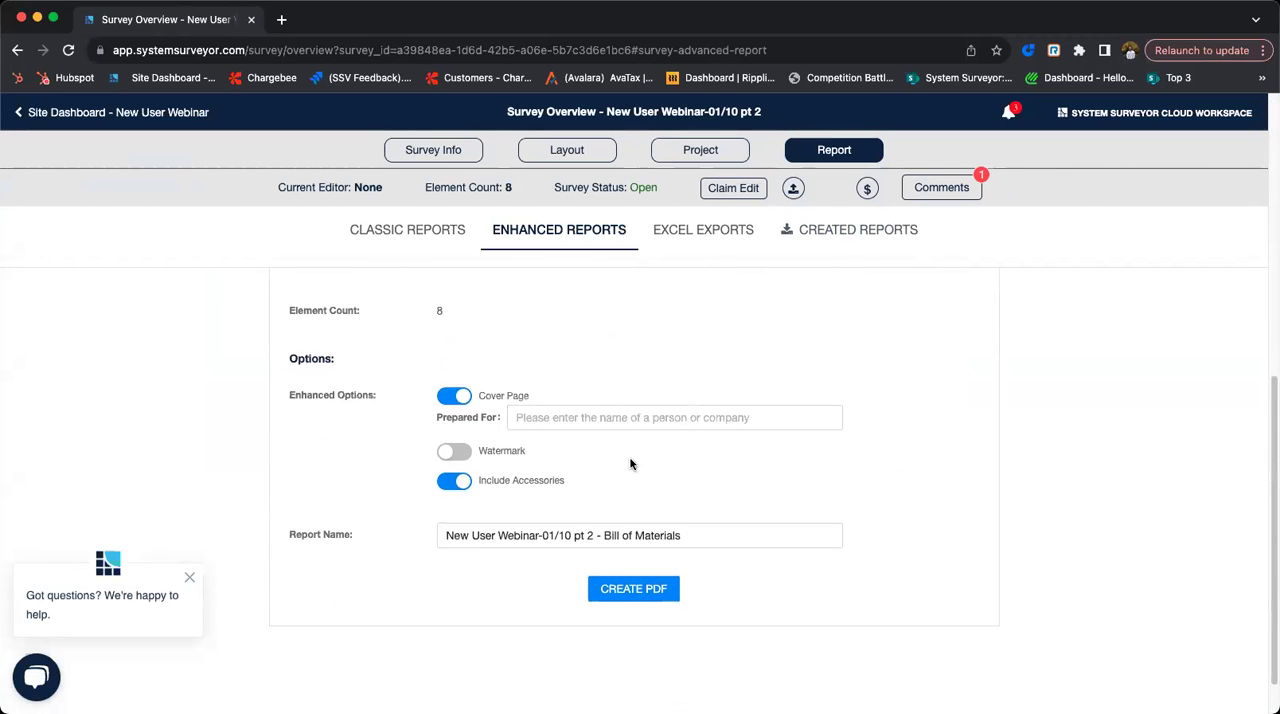
click(454, 456)
click(556, 472)
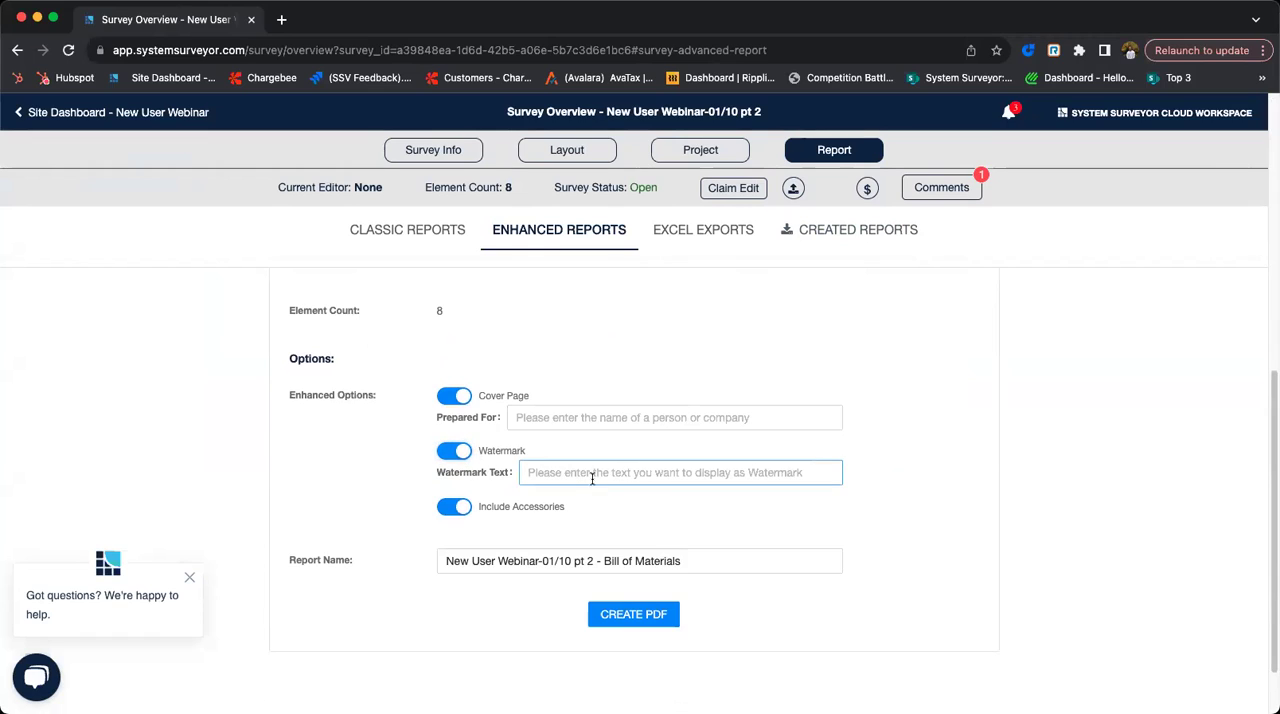
click(456, 451)
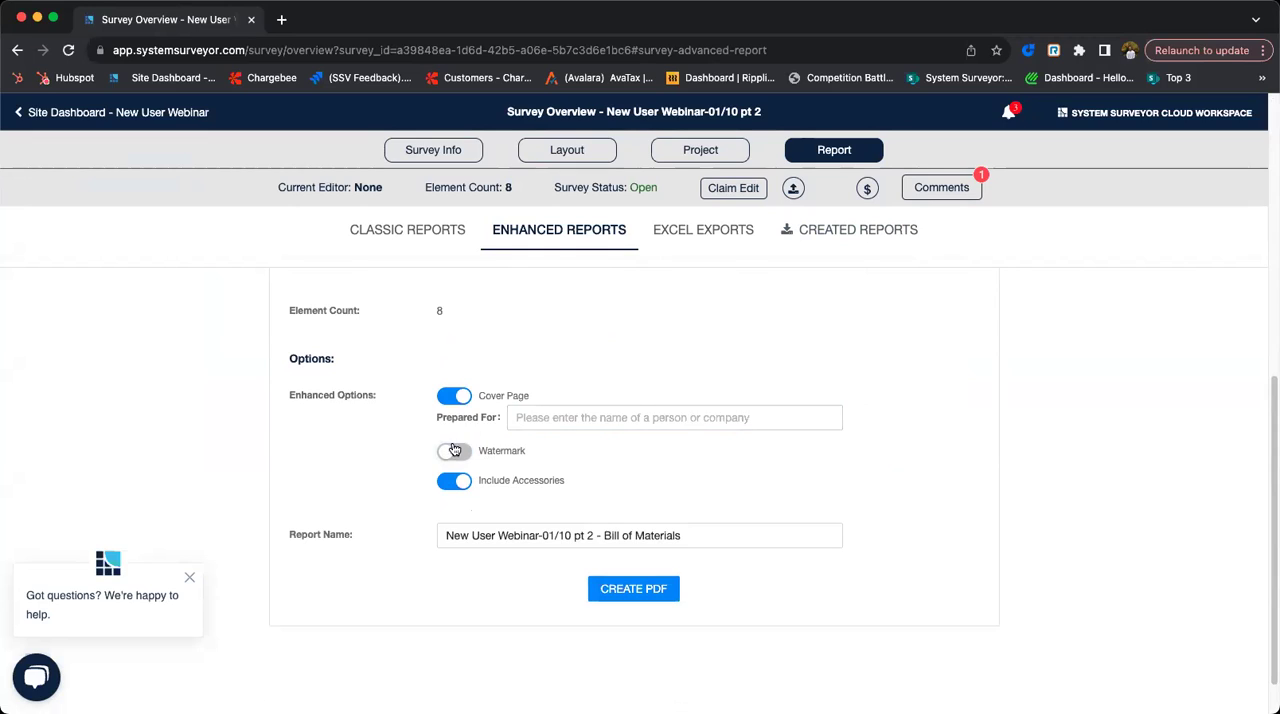
click(523, 418)
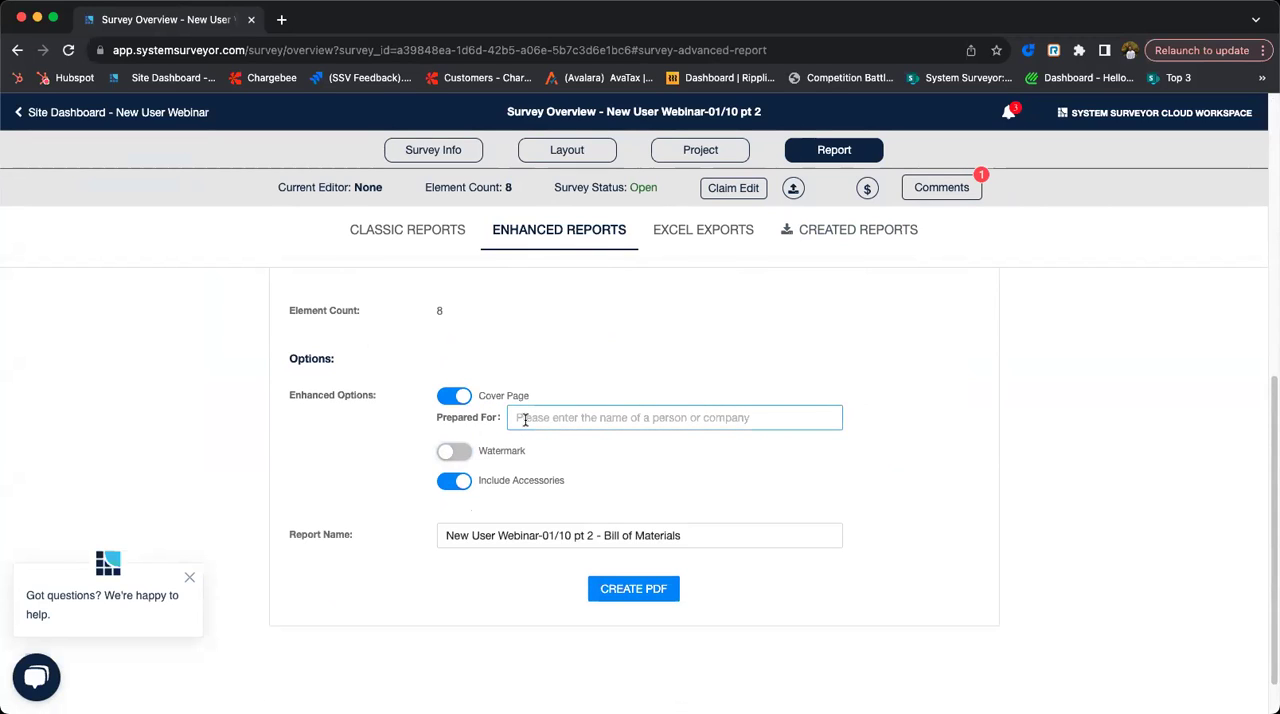
click(645, 358)
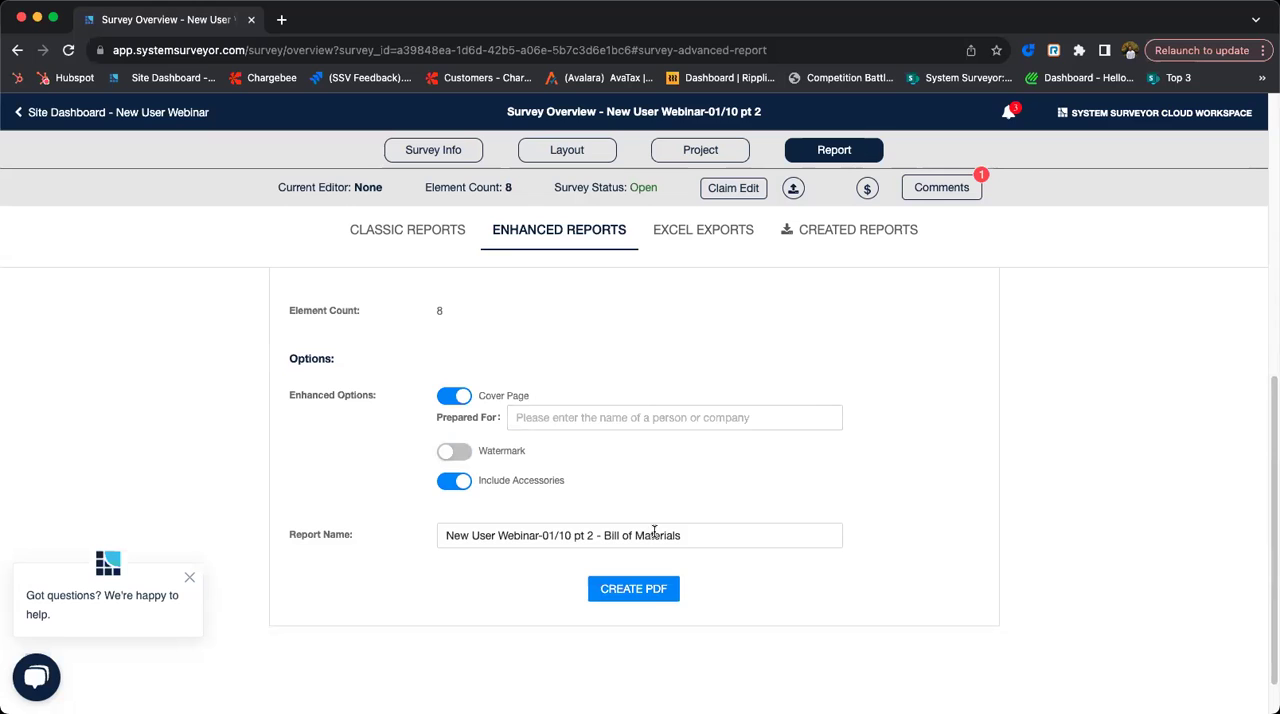
- Create the Bill of Materials report as a PDF and preview it down to the materials table
click(665, 596)
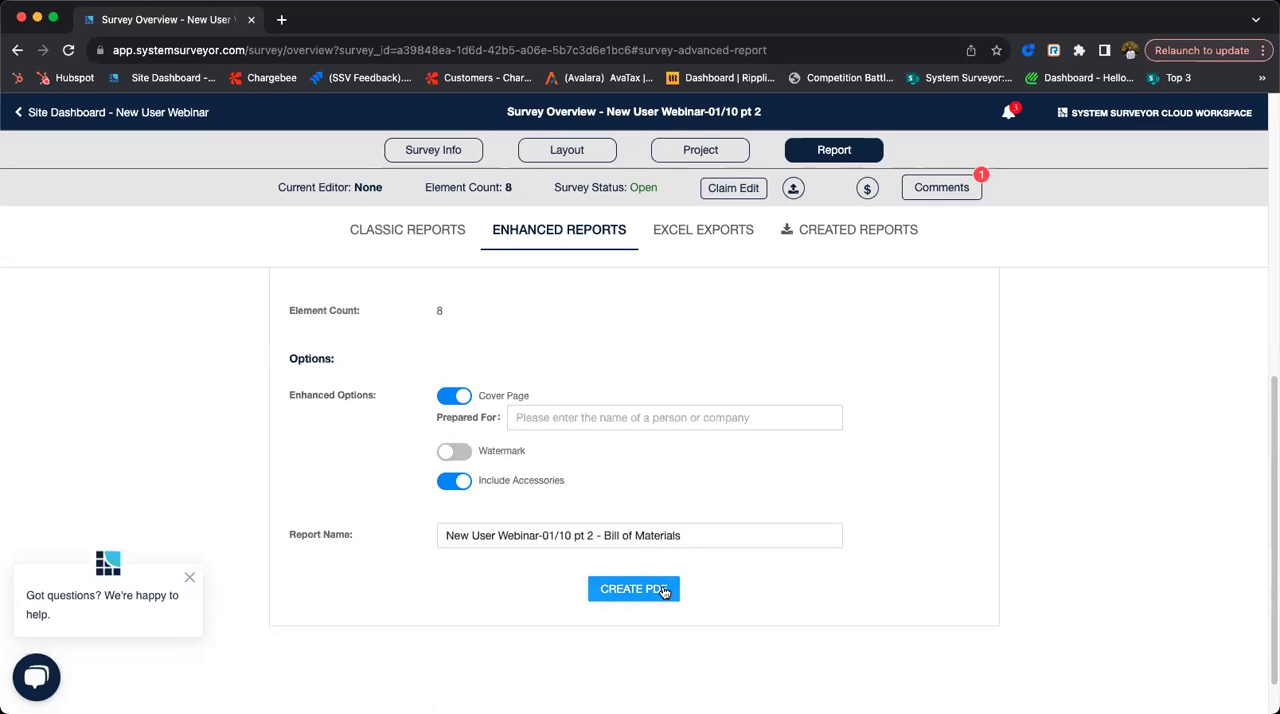
click(833, 242)
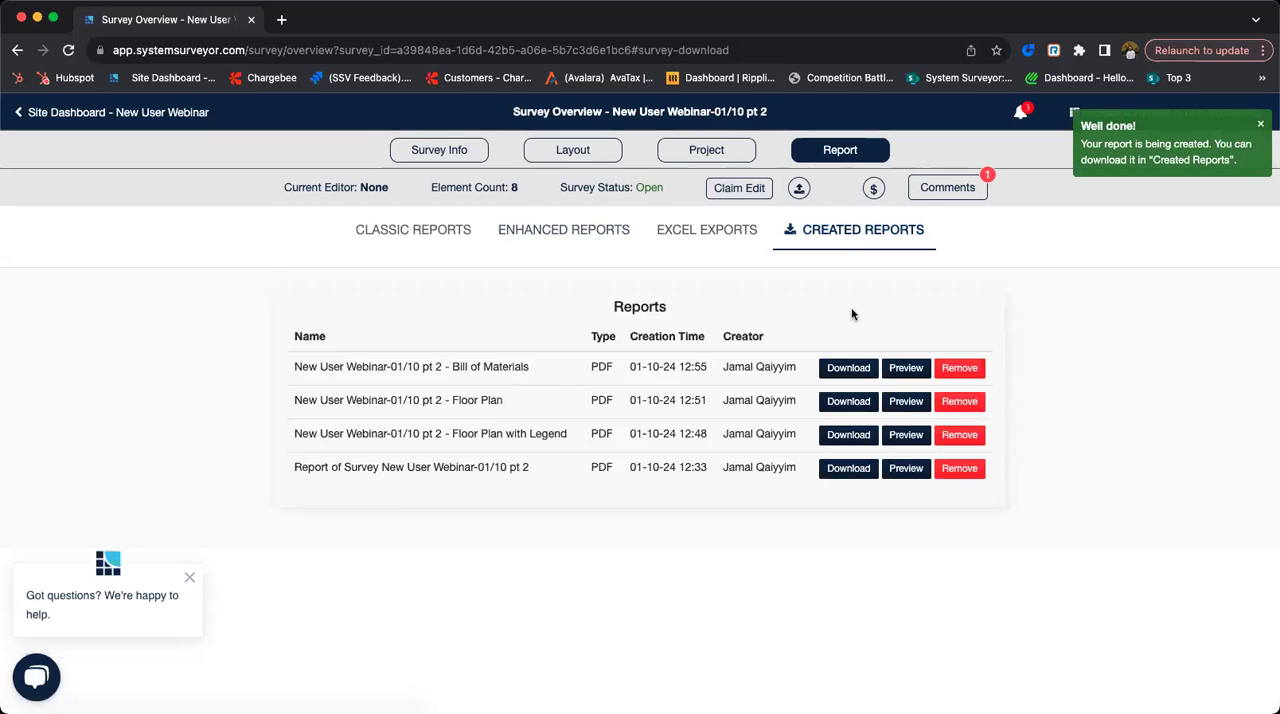
click(889, 368)
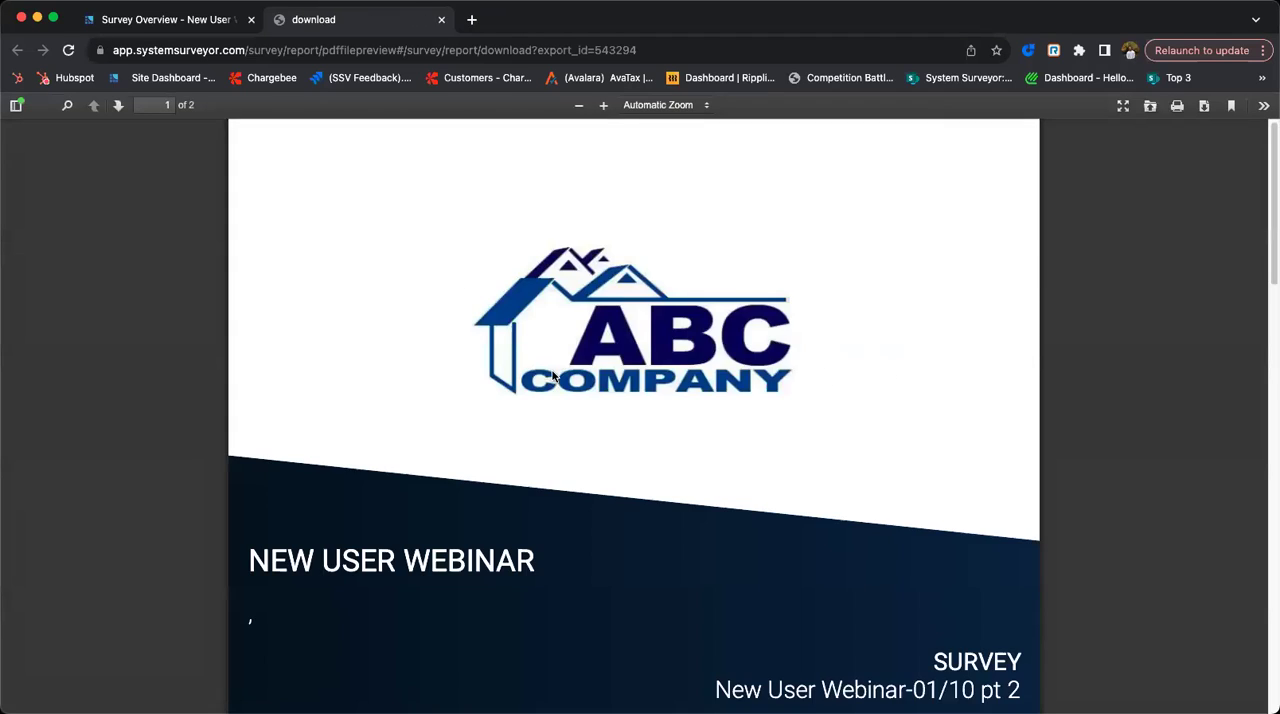
scroll(669, 404, down, 3)
scroll(325, 548, down, 7)
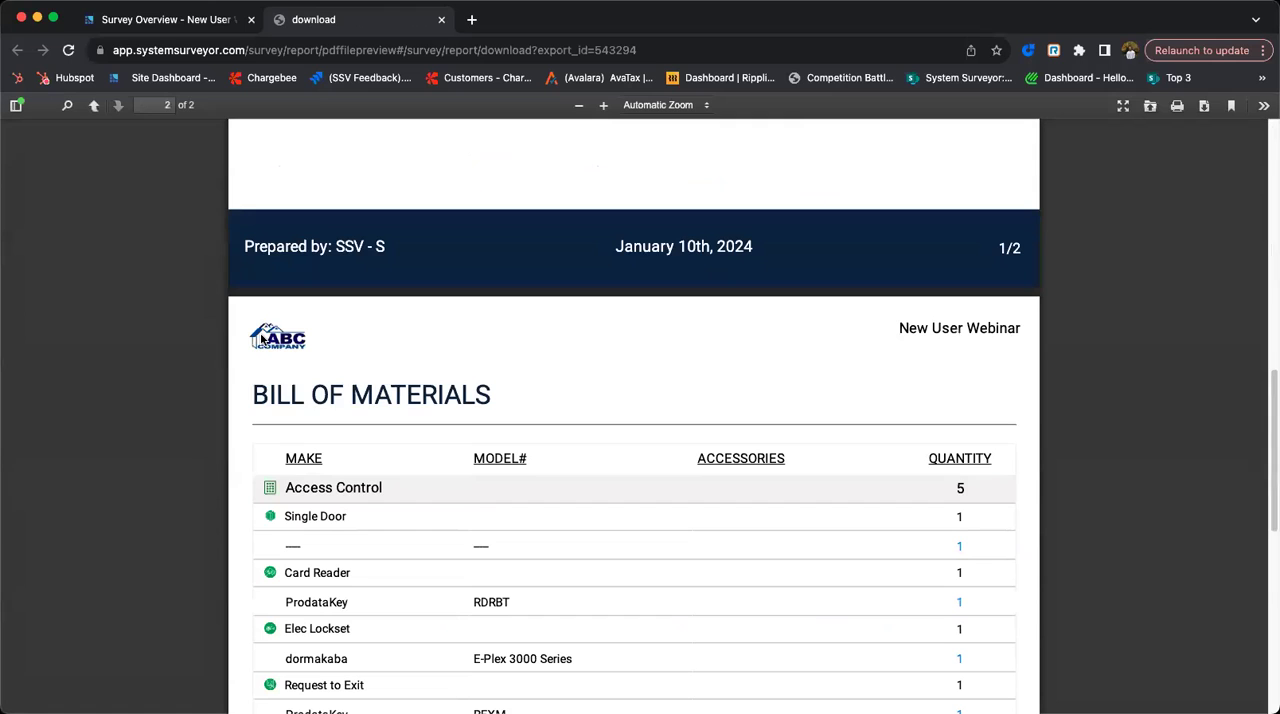
- Return to the survey and export a classic PDF report containing the Summary and Layout sections
click(209, 12)
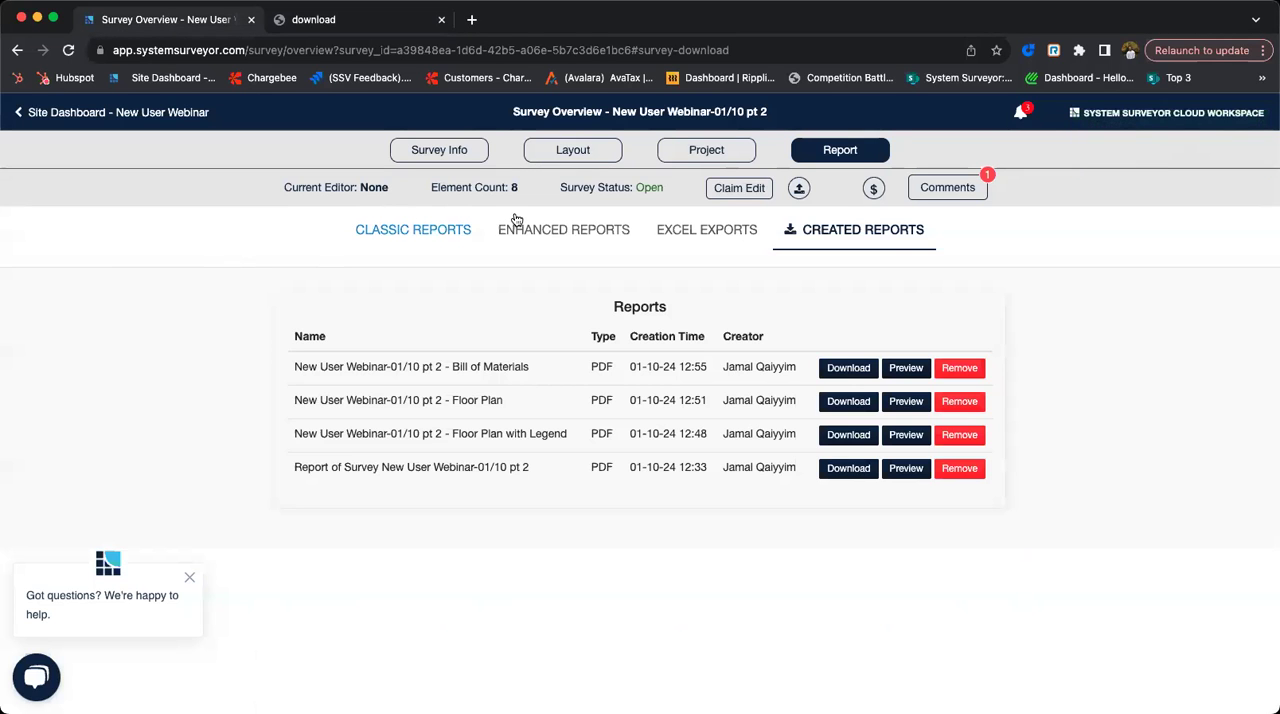
click(519, 226)
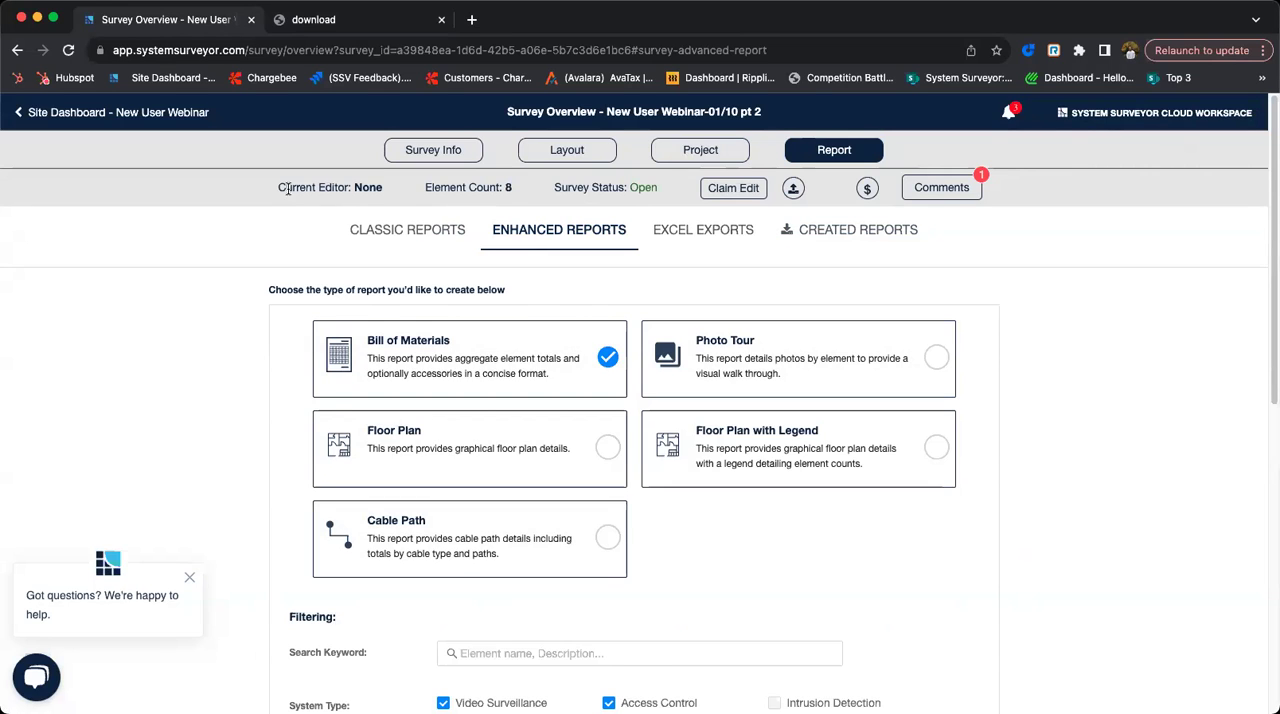
click(372, 234)
scroll(243, 557, down, 5)
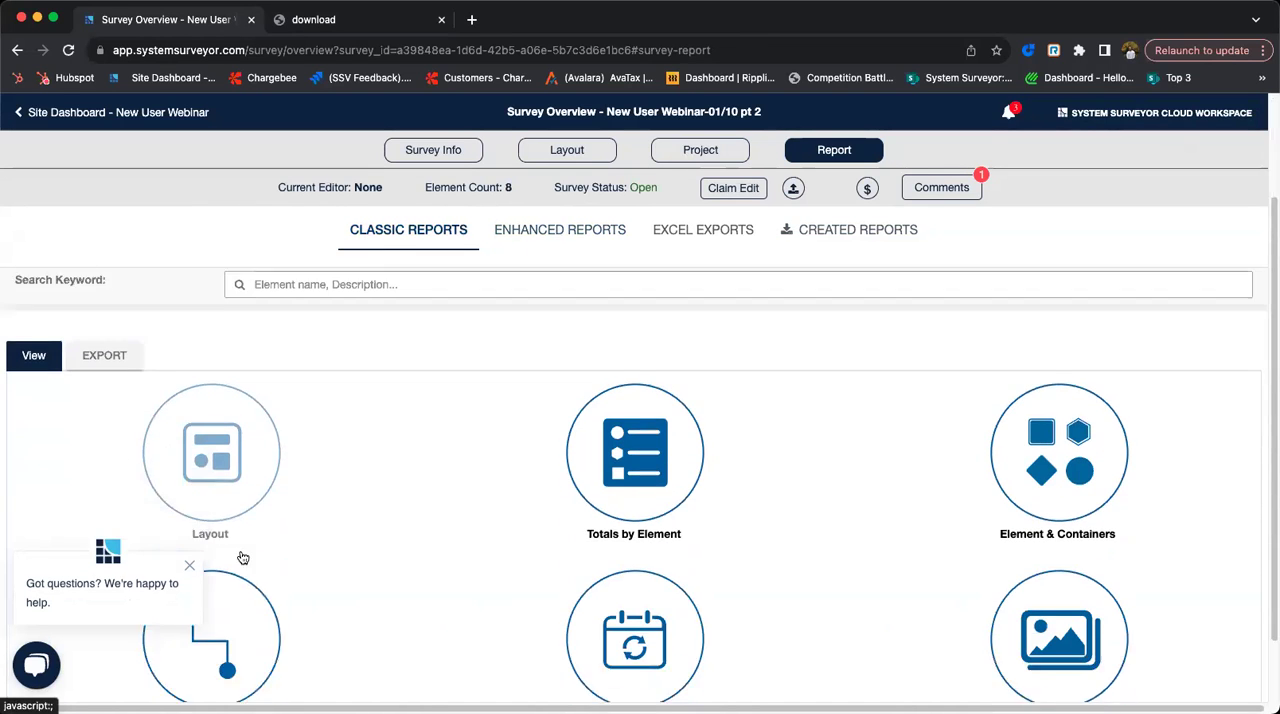
click(110, 314)
click(390, 414)
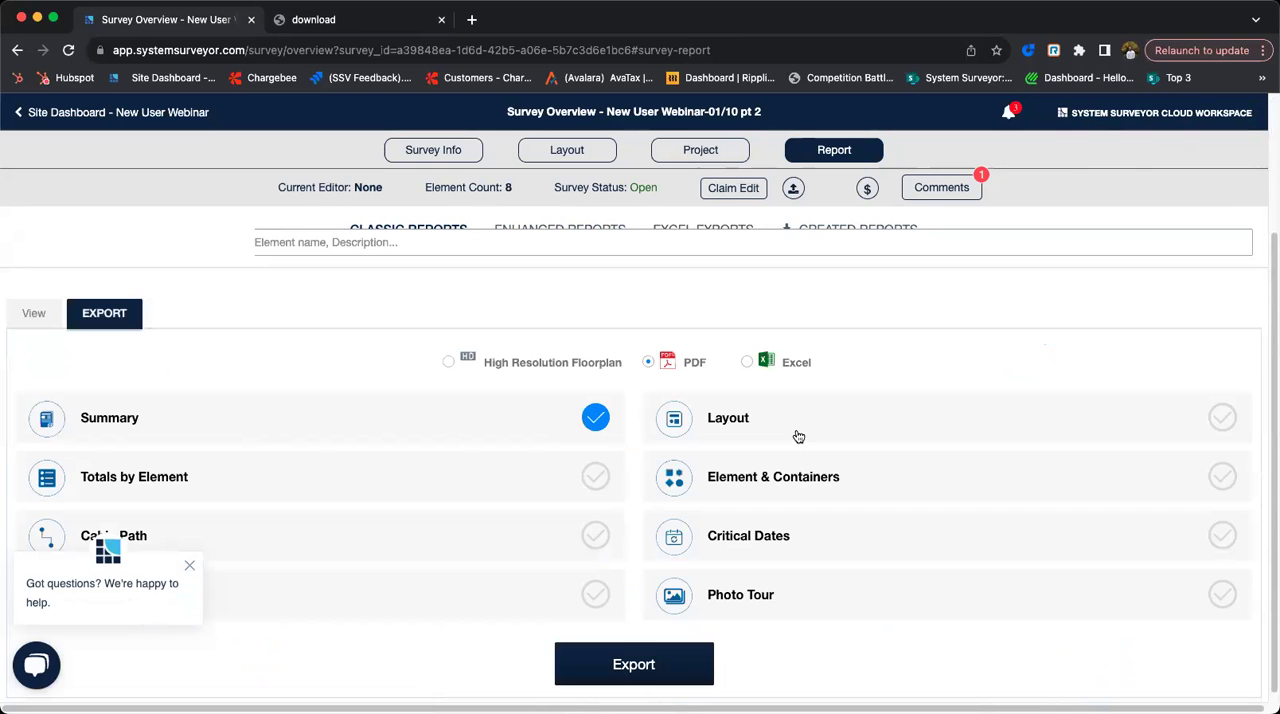
click(854, 432)
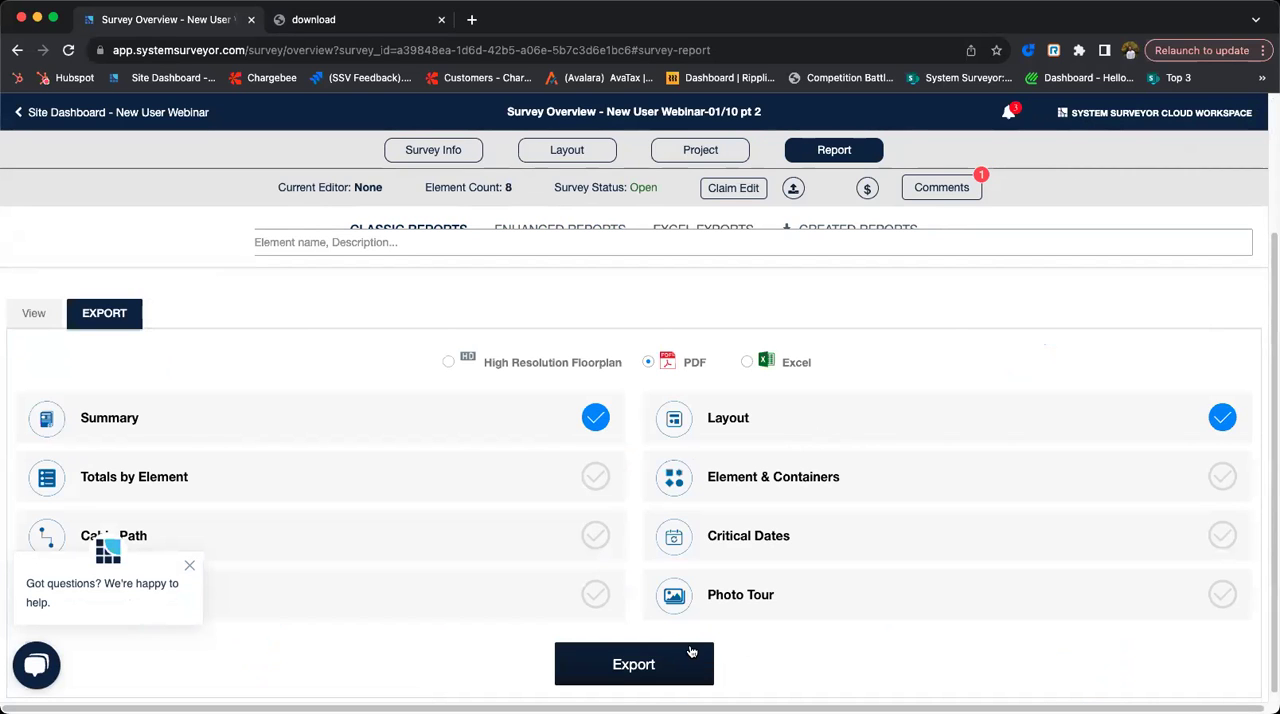
click(692, 652)
- Preview the newly exported classic report, looking through its cover, summary page and survey overview layout
click(824, 235)
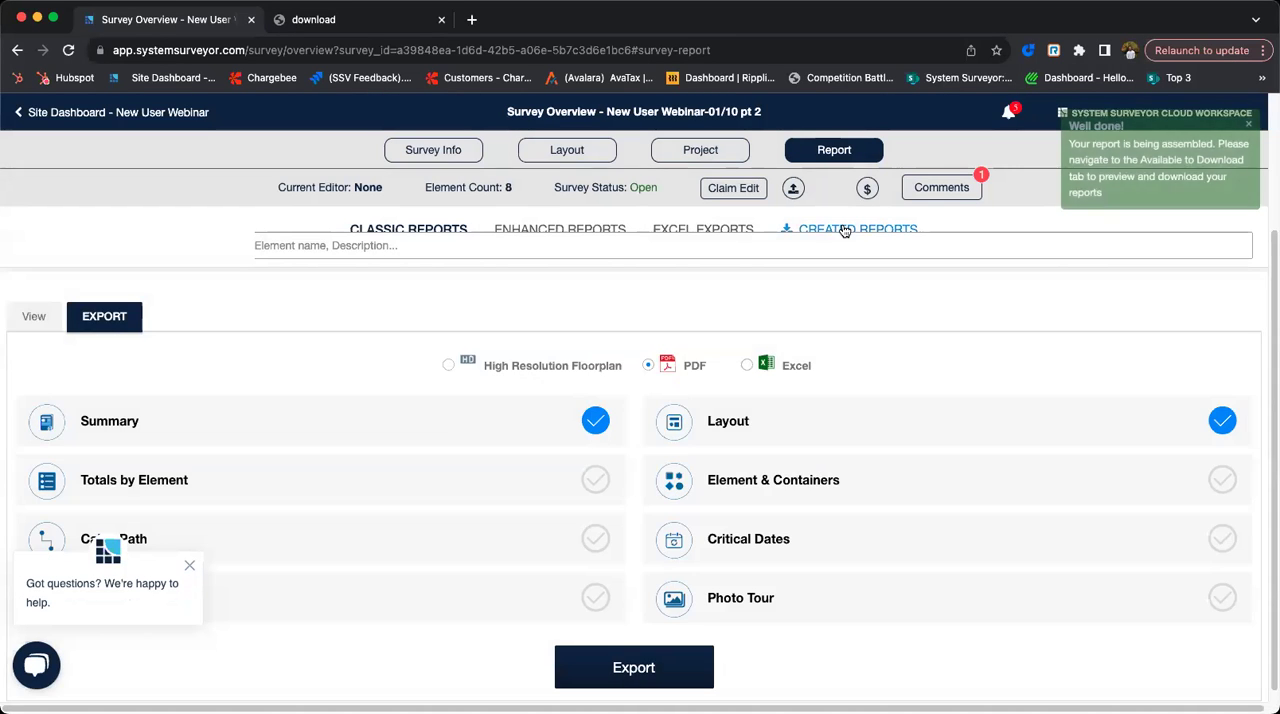
click(905, 368)
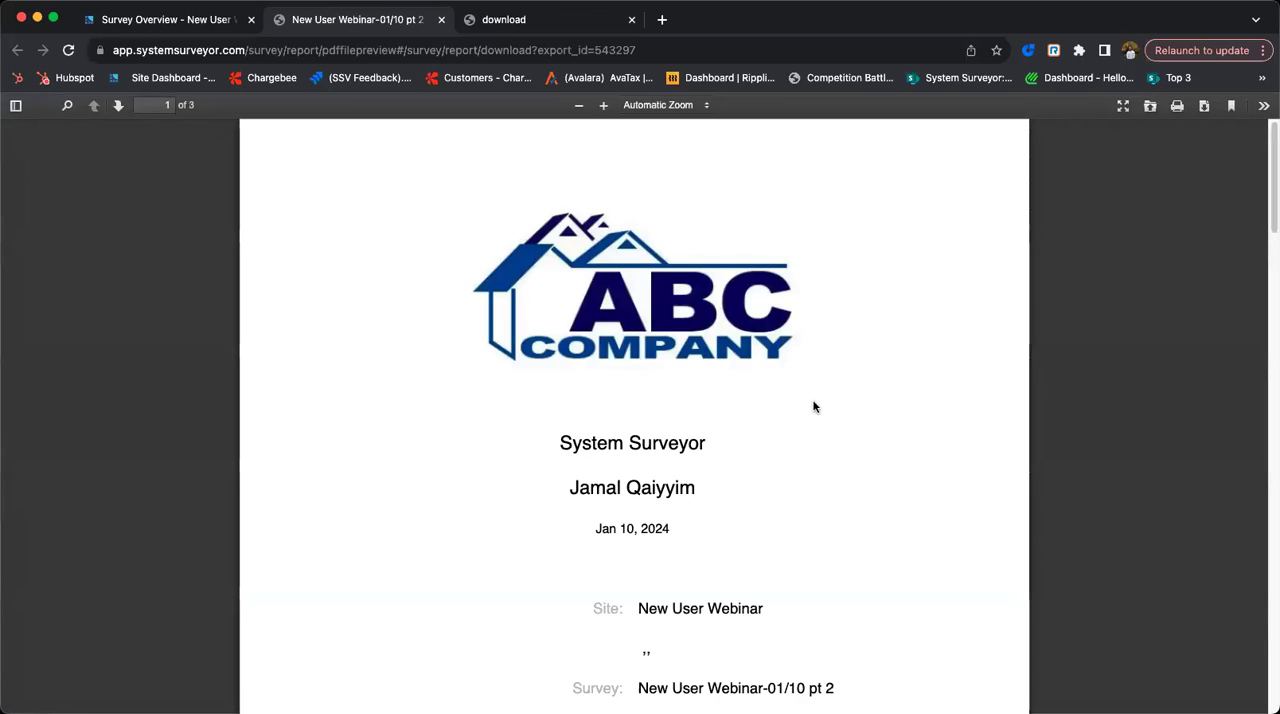
scroll(560, 270, down, 10)
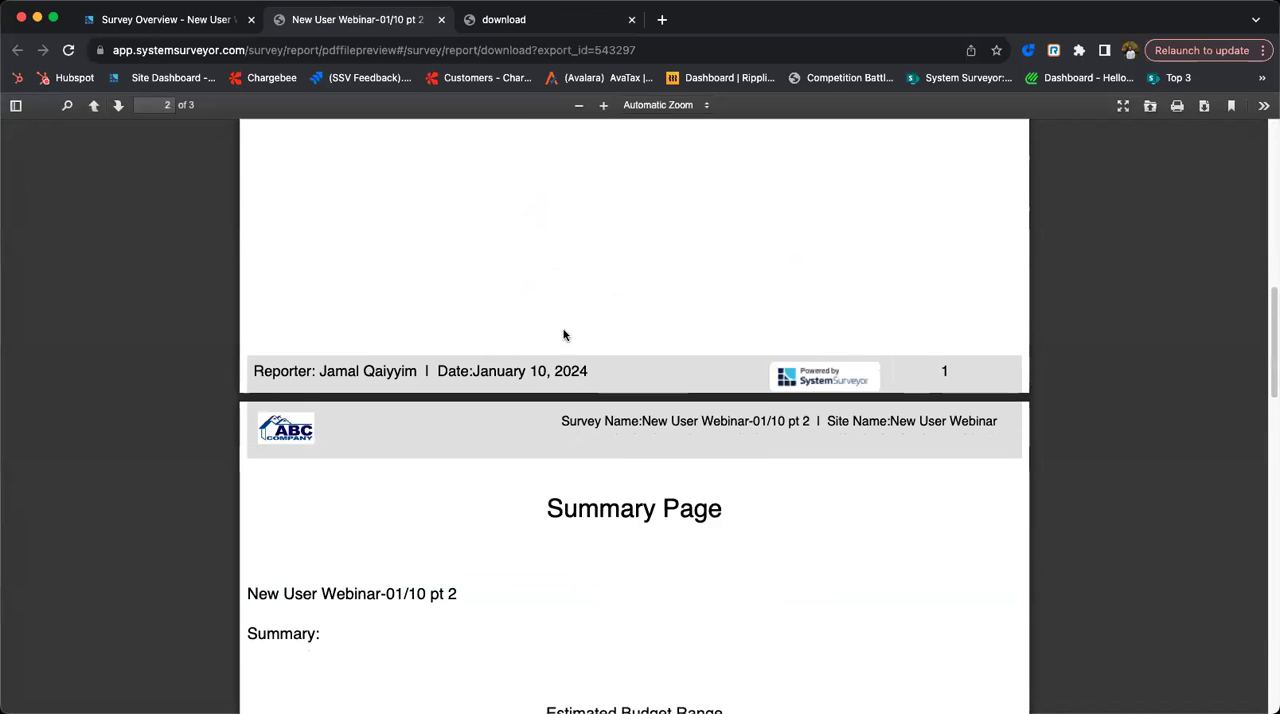
scroll(429, 366, down, 8)
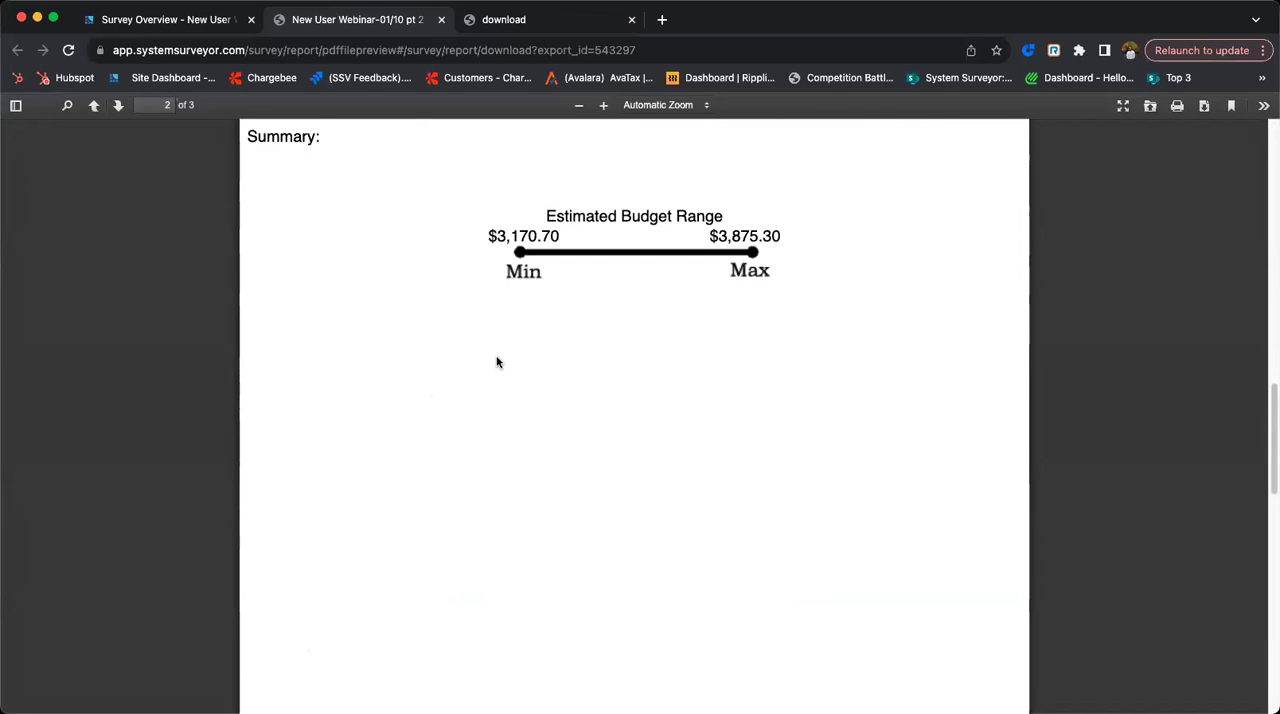
scroll(489, 379, down, 5)
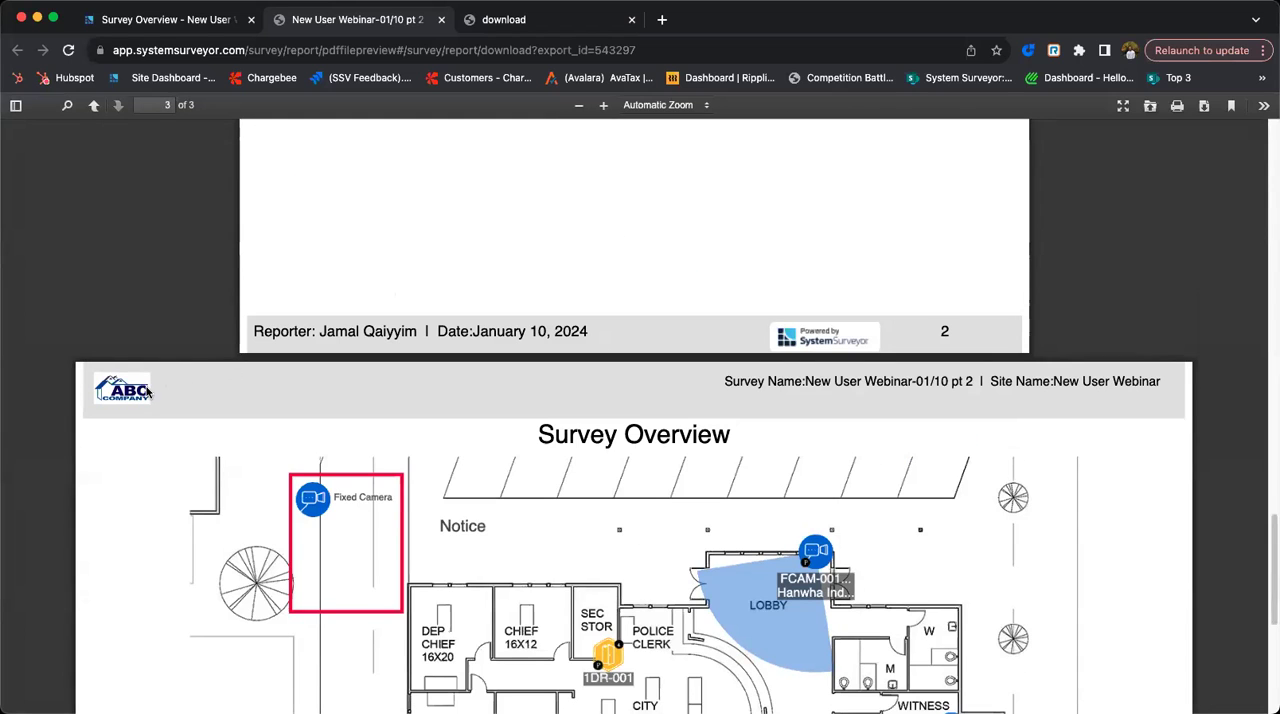
- Close both report previews and return from the survey to the New User Webinar site dashboard
click(197, 24)
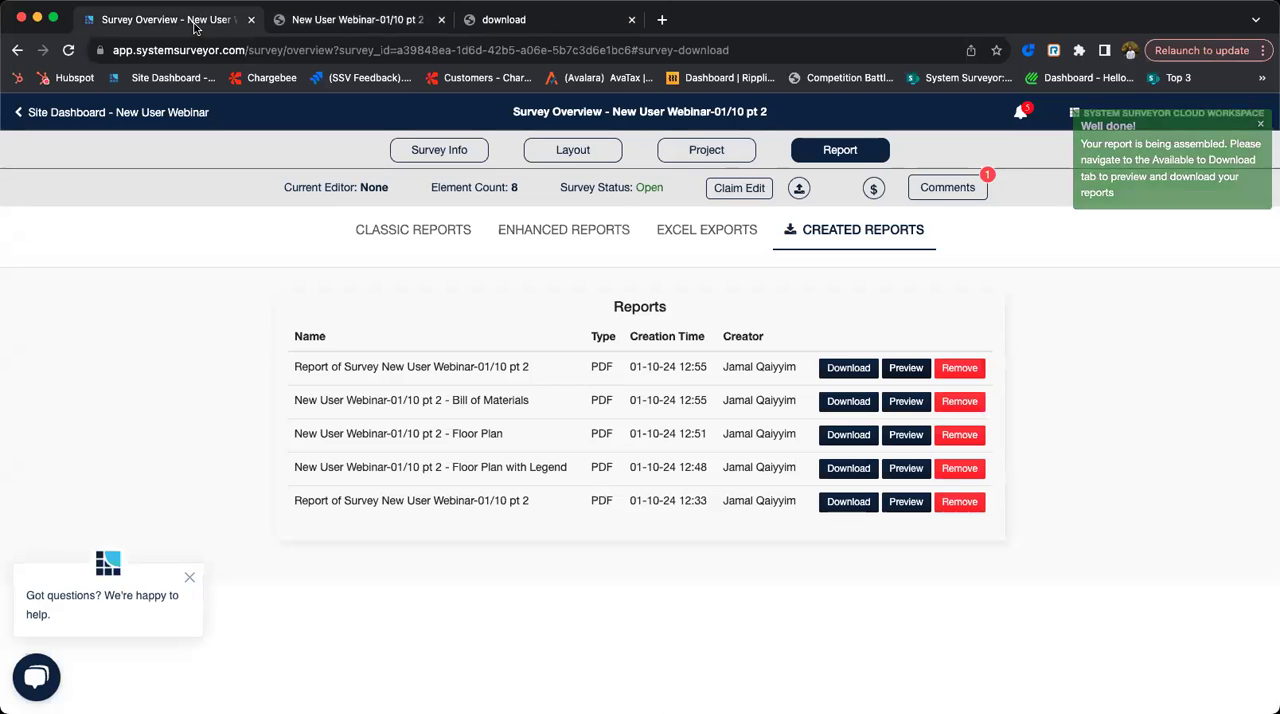
click(441, 20)
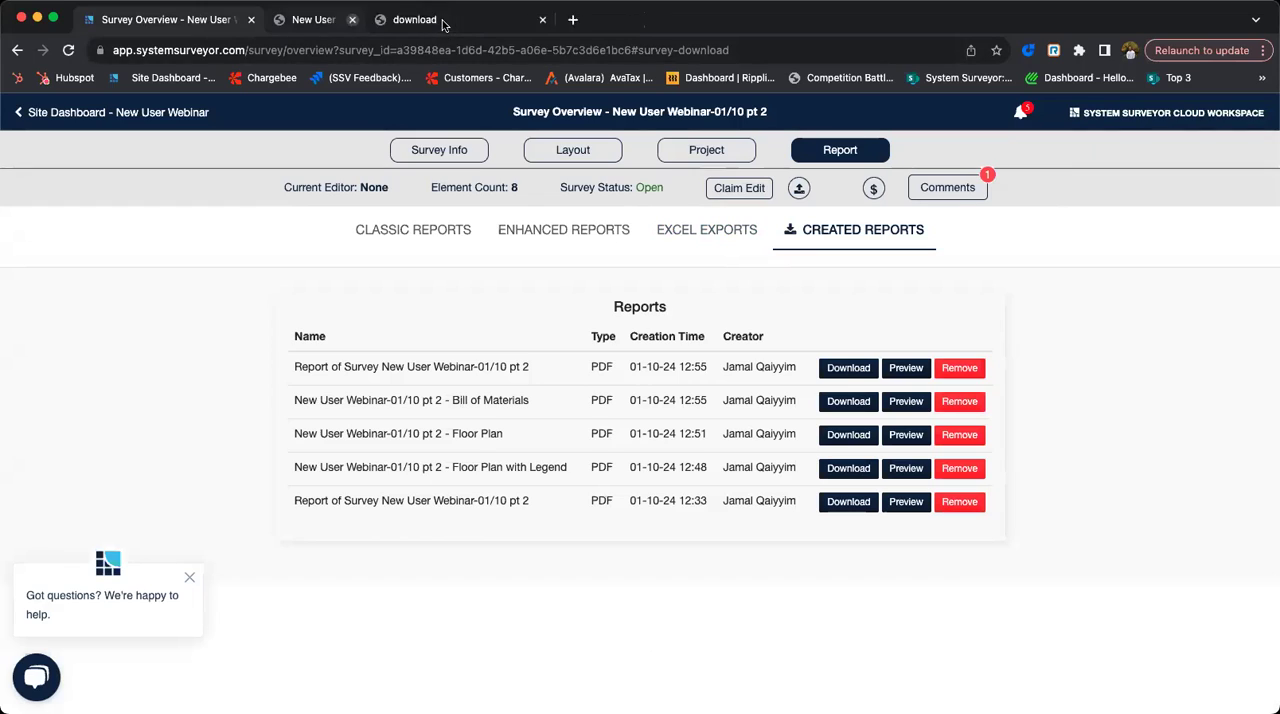
click(441, 20)
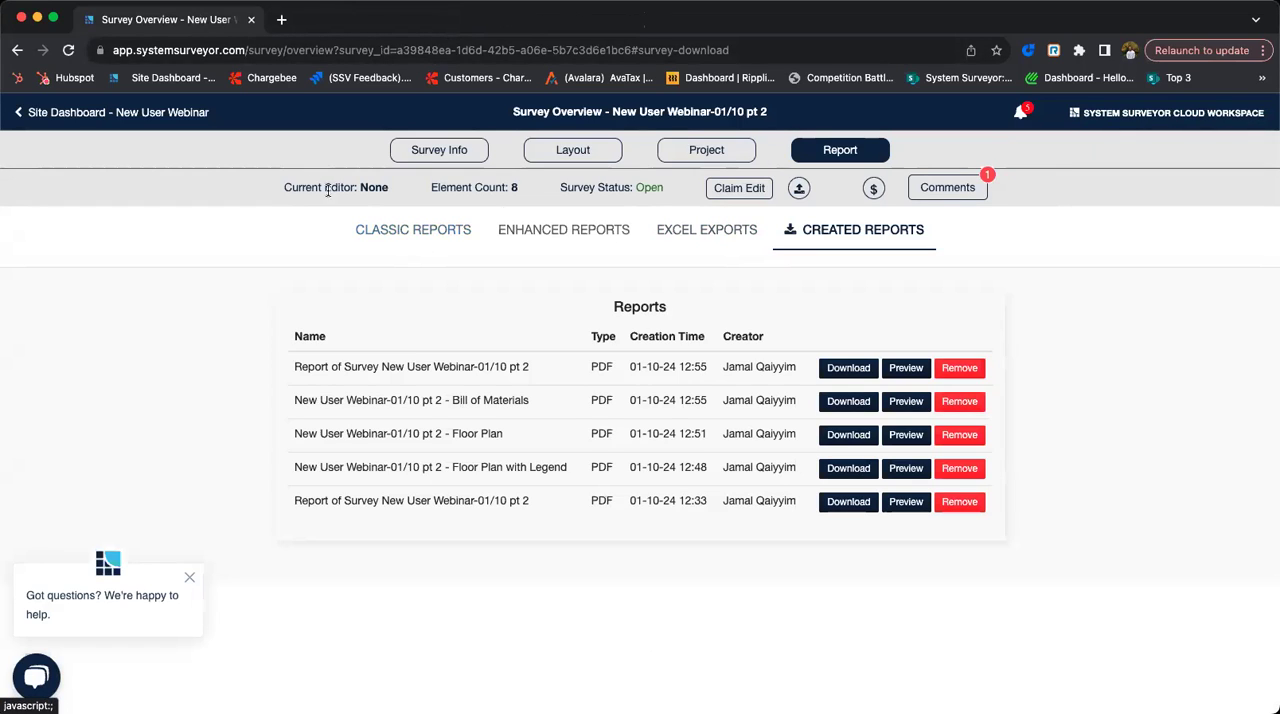
click(587, 232)
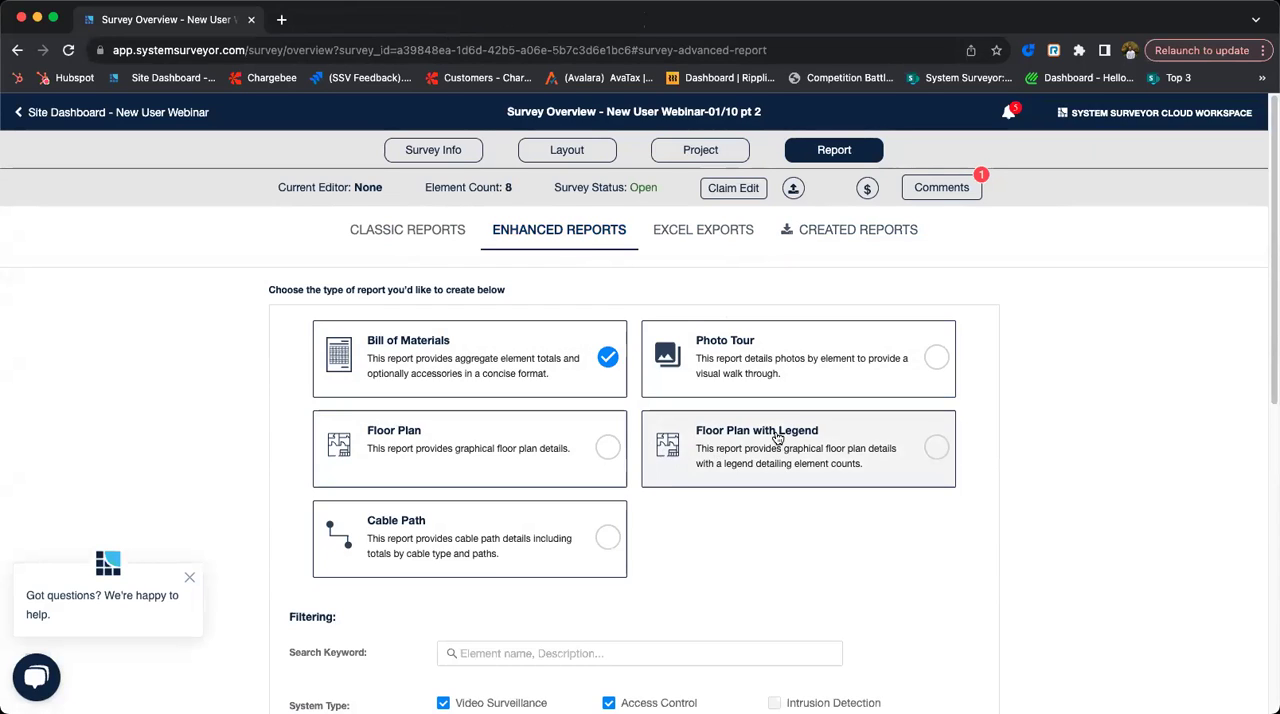
click(161, 115)
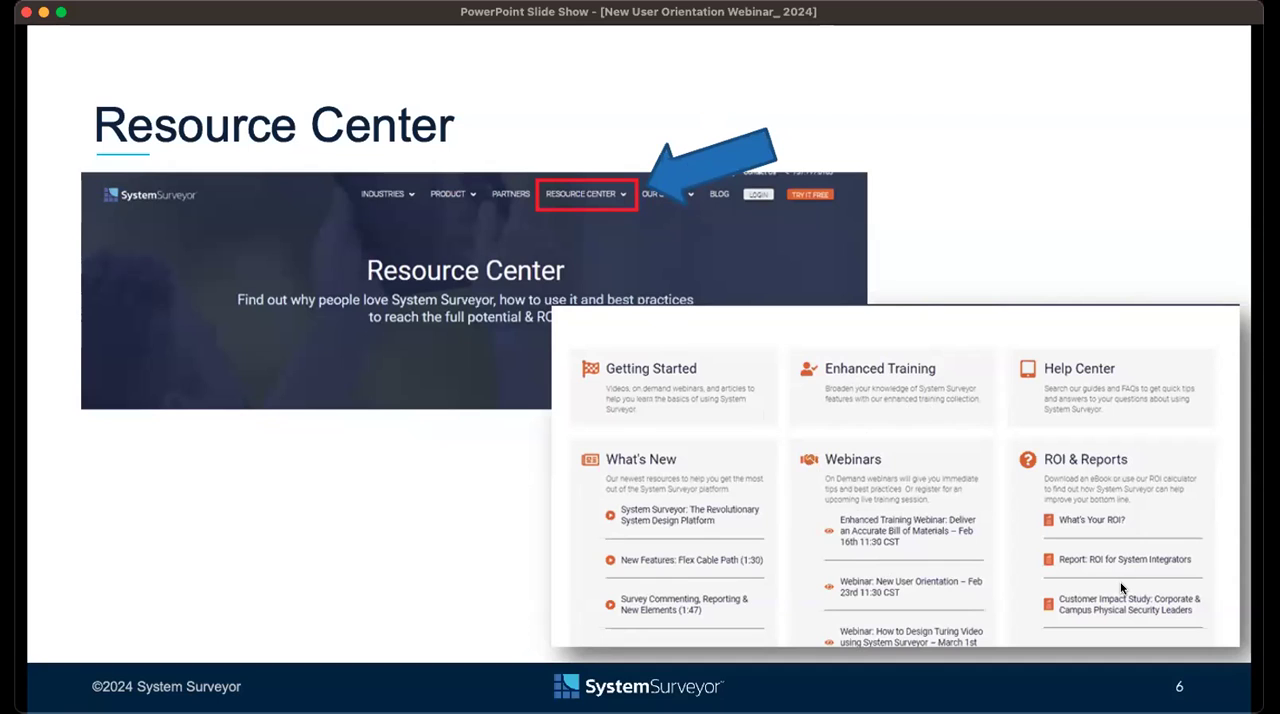
key(Right)
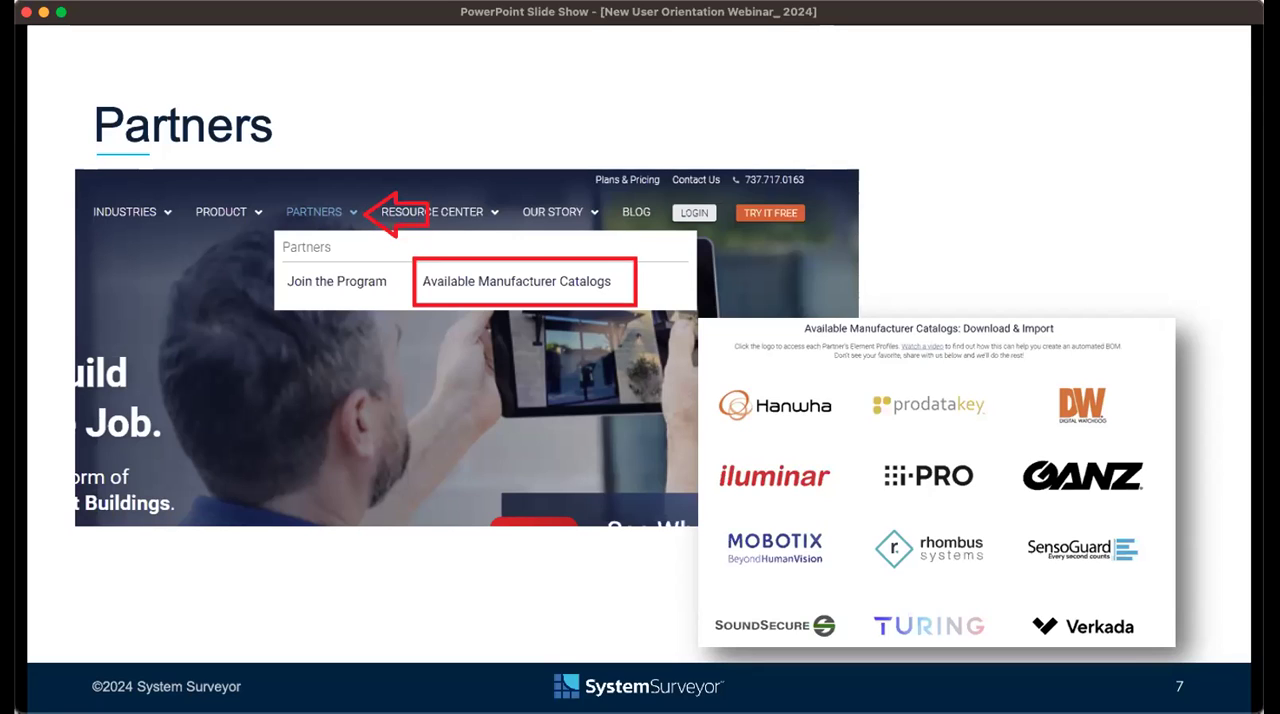
key(Right)
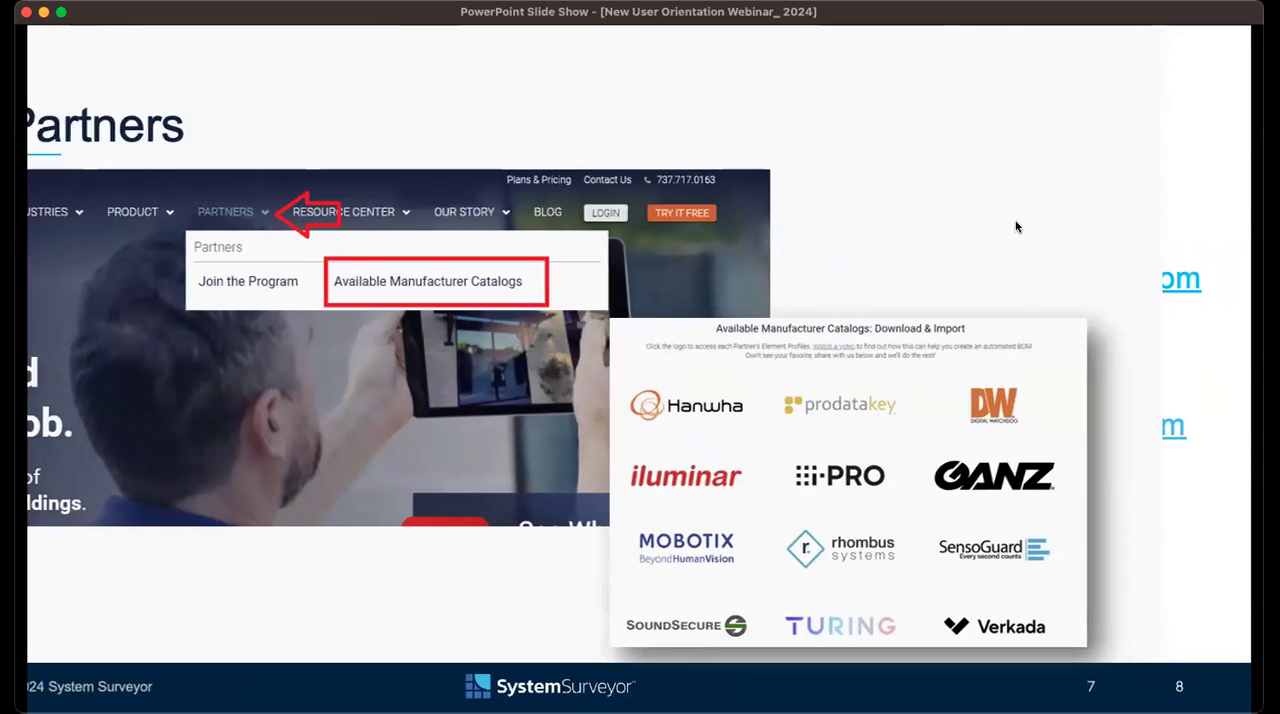